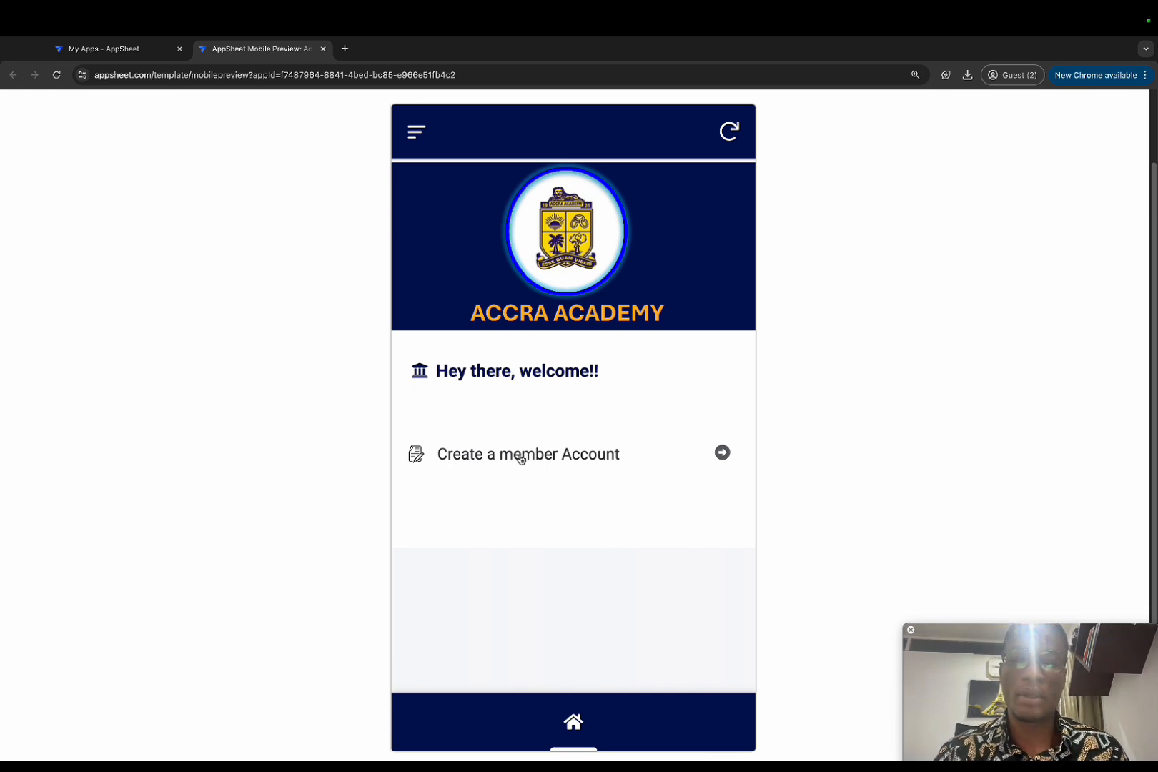
Step: Start a new member account and fill in the member's first name and surname
left_click(521, 456)
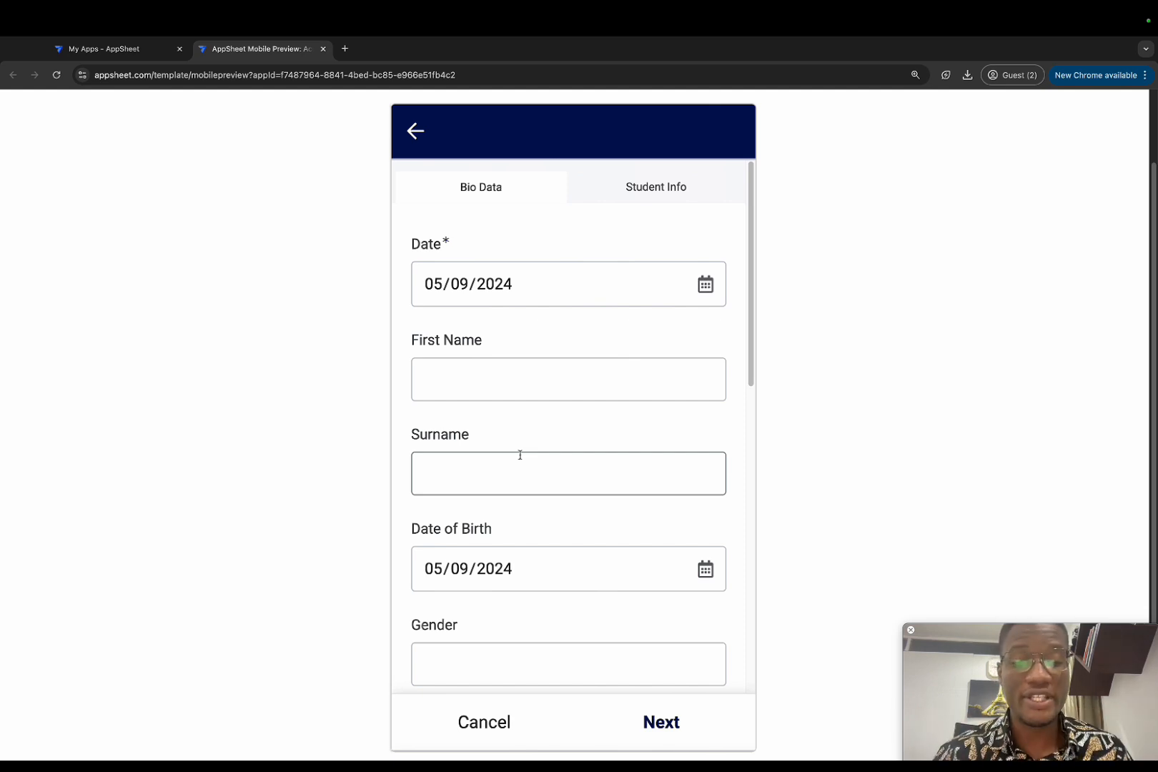
left_click(595, 183)
left_click(504, 184)
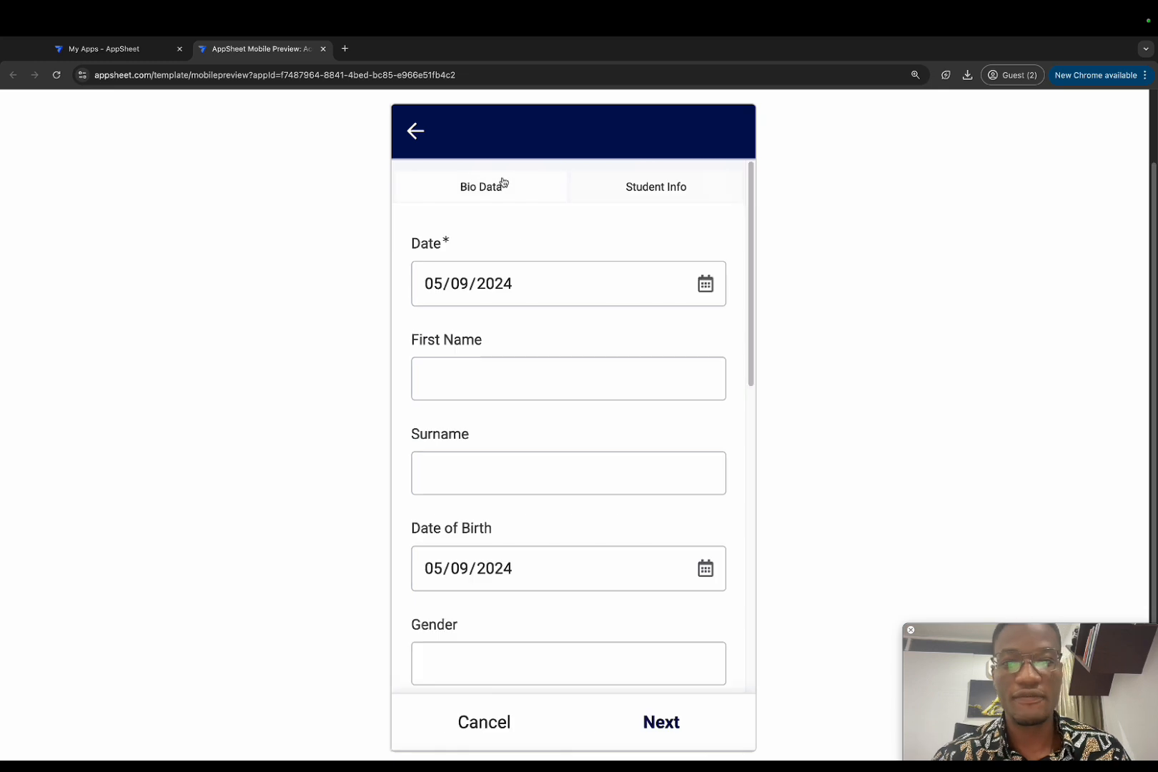
left_click(488, 376)
left_click(458, 466)
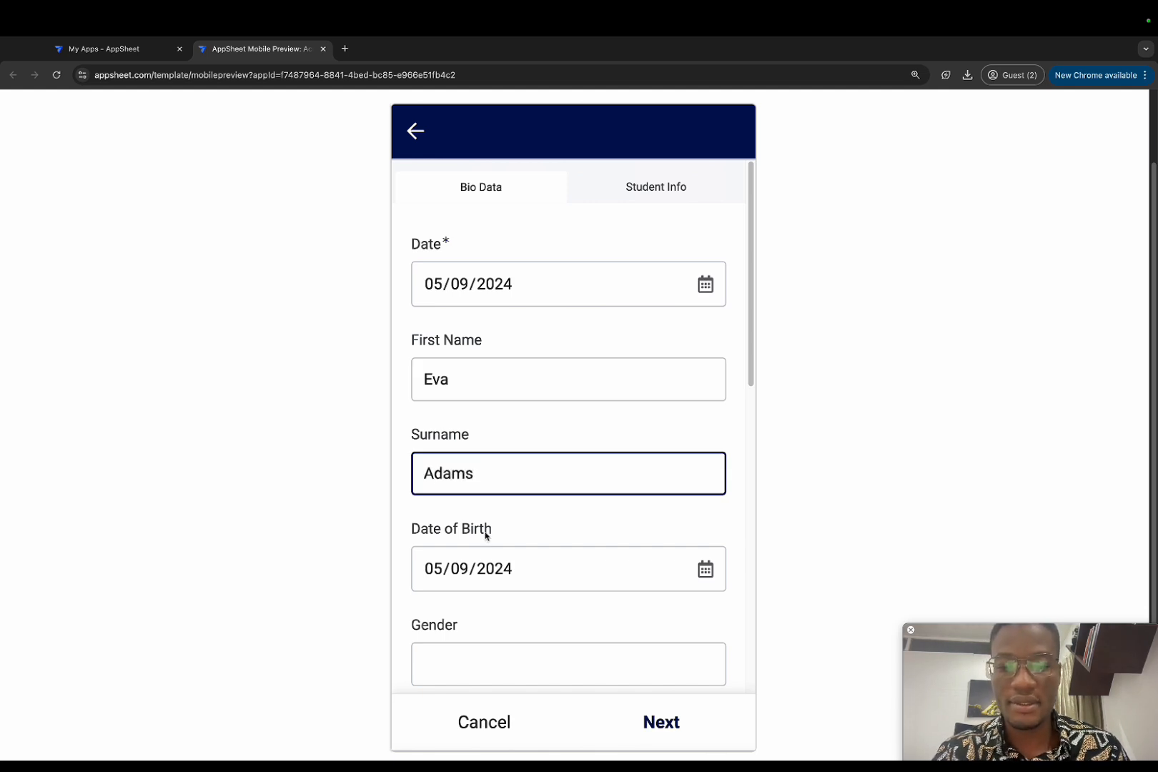
Step: Set gender to Female and enter the member's contact phone number
scroll(493, 515, "down", 3)
left_click(479, 492)
type("Female")
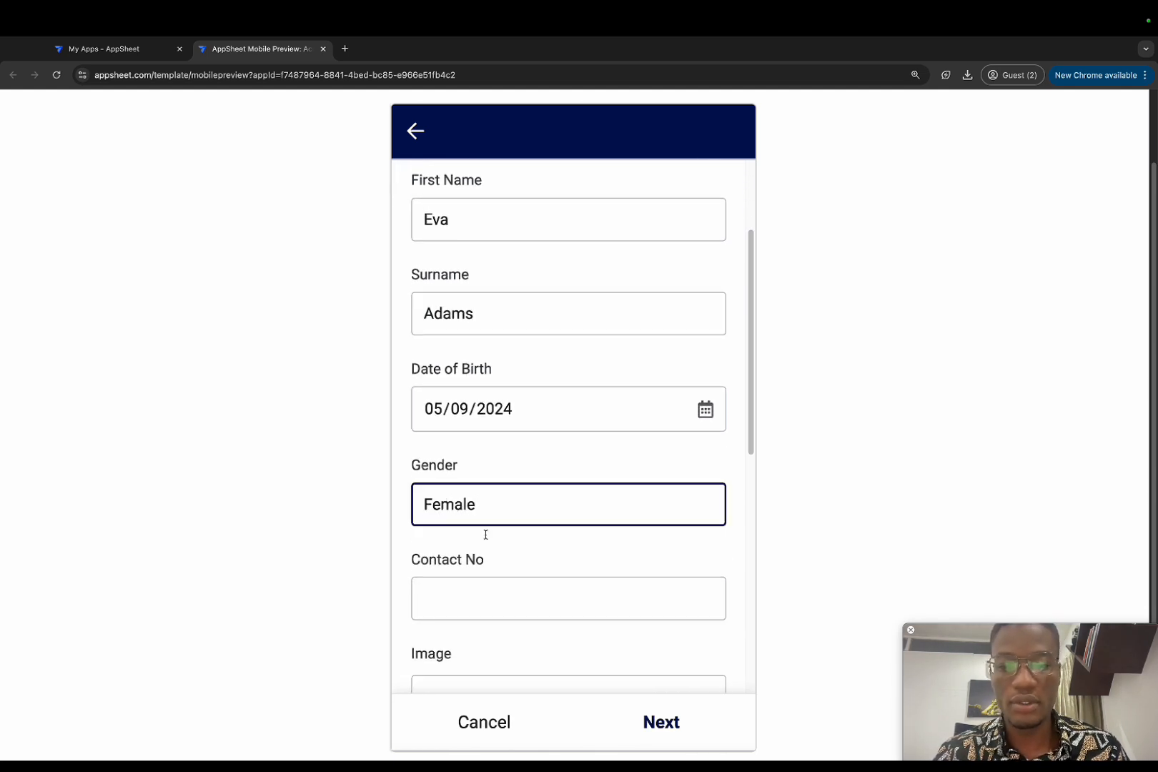
left_click(468, 592)
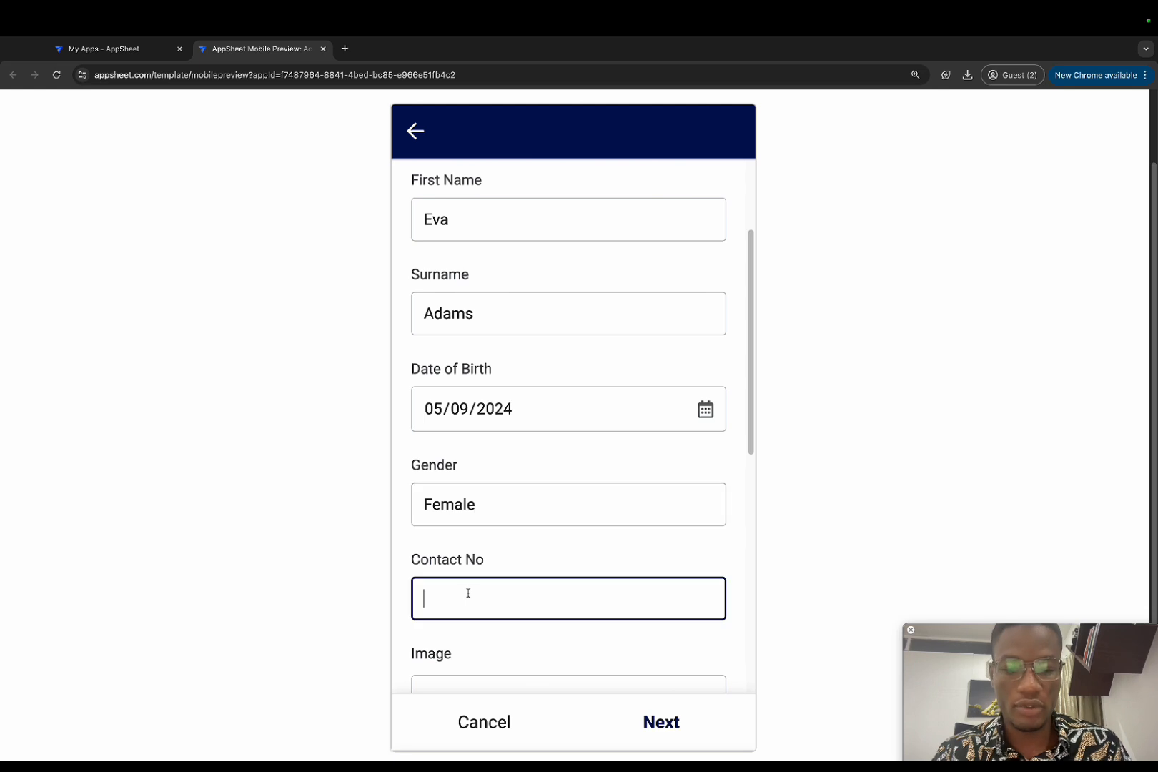
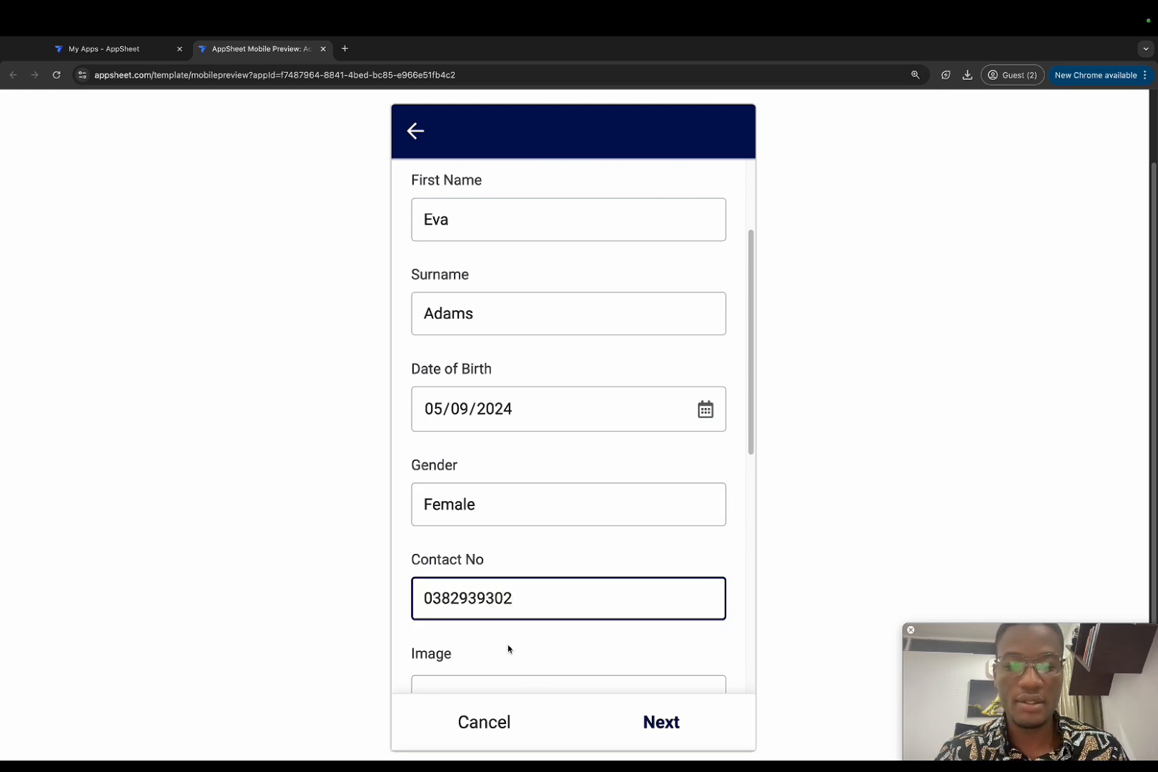
Step: Attach a member photo from the Downloads folder
scroll(506, 644, "down", 4)
left_click(525, 552)
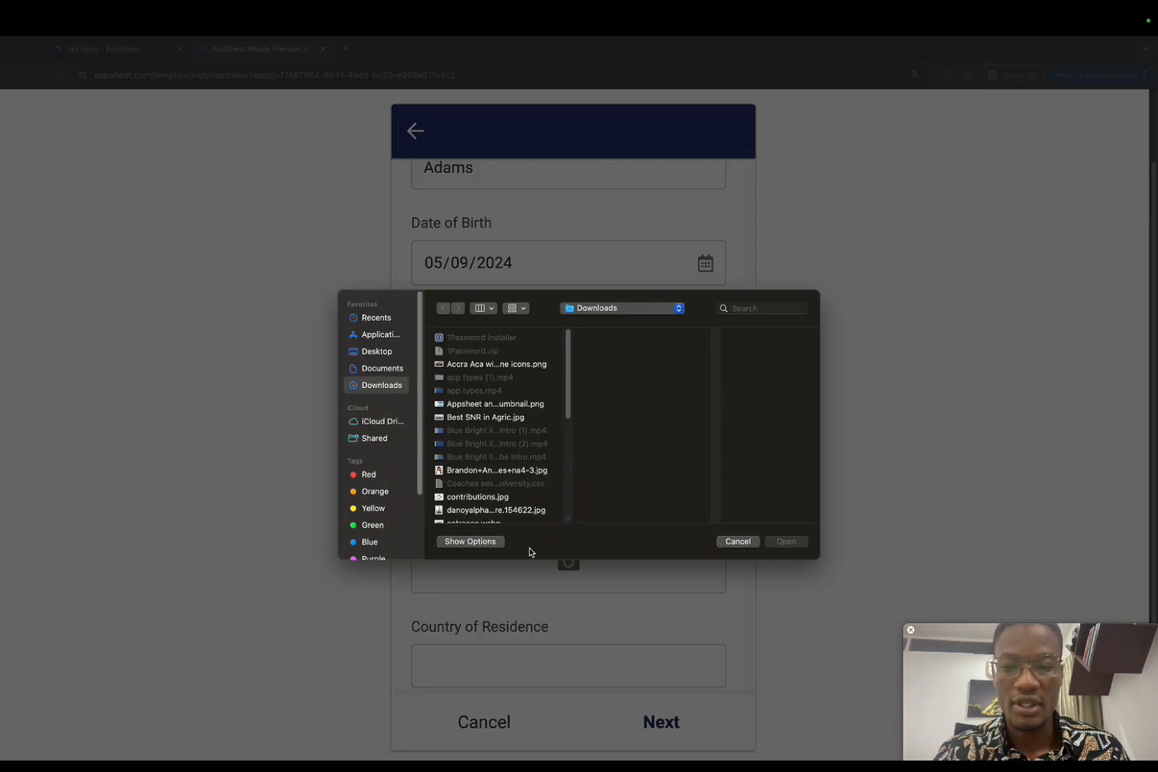
left_click(486, 471)
left_click(783, 542)
Step: Enter Ghana as the country and Ghanaian as the nationality
scroll(634, 575, "down", 6)
scroll(634, 574, "down", 2)
left_click(543, 444)
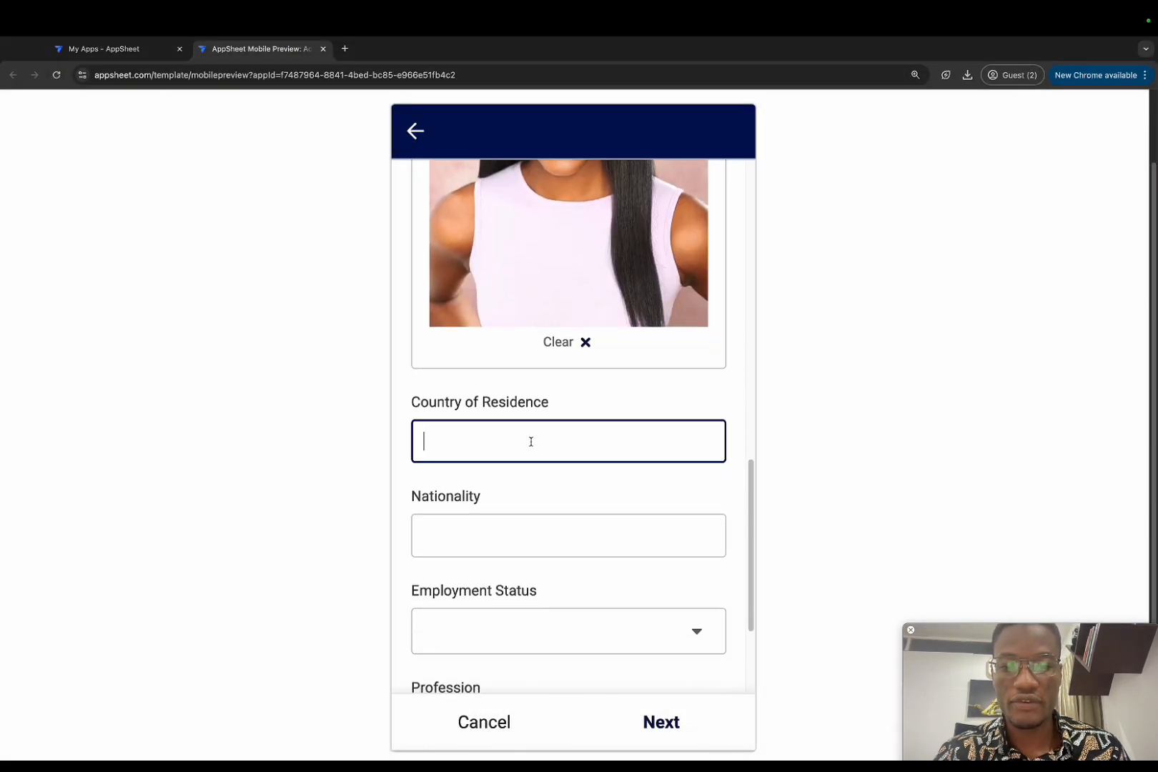
type("Ghana")
left_click(500, 528)
type("Ghanaian")
Step: Set employment status to Not Employed and profession to Data Analyst
scroll(518, 535, "down", 1)
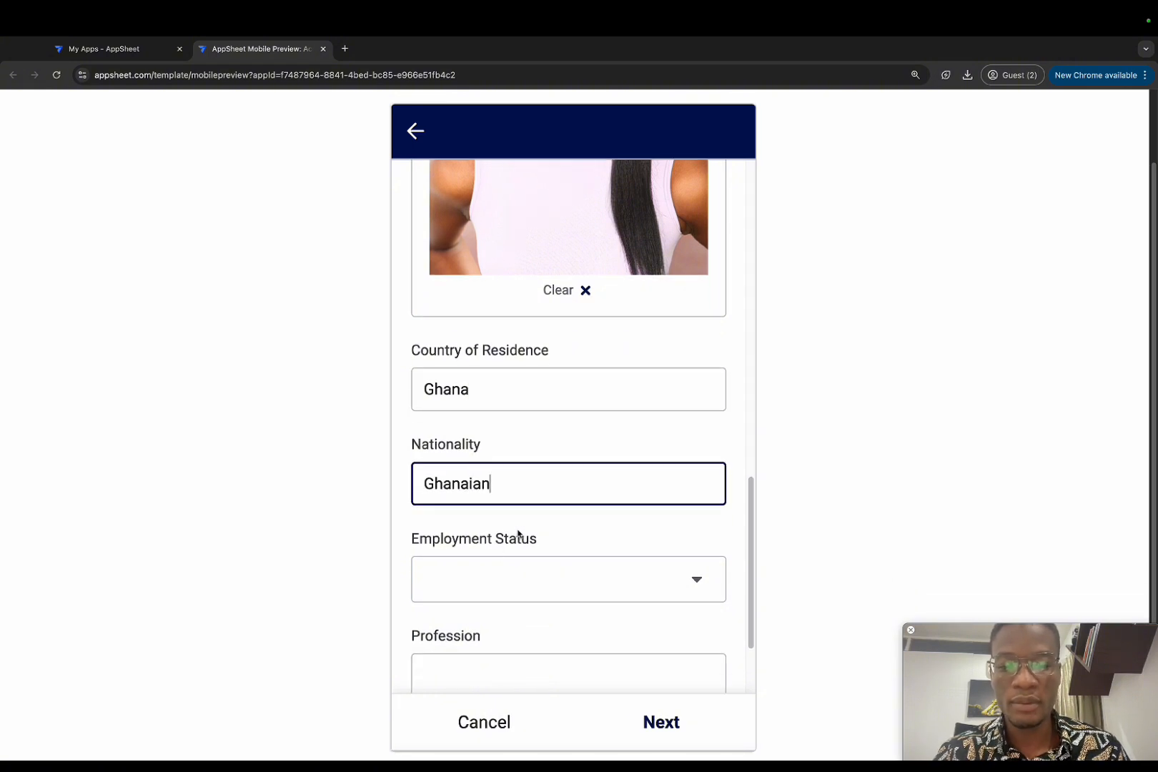
left_click(512, 584)
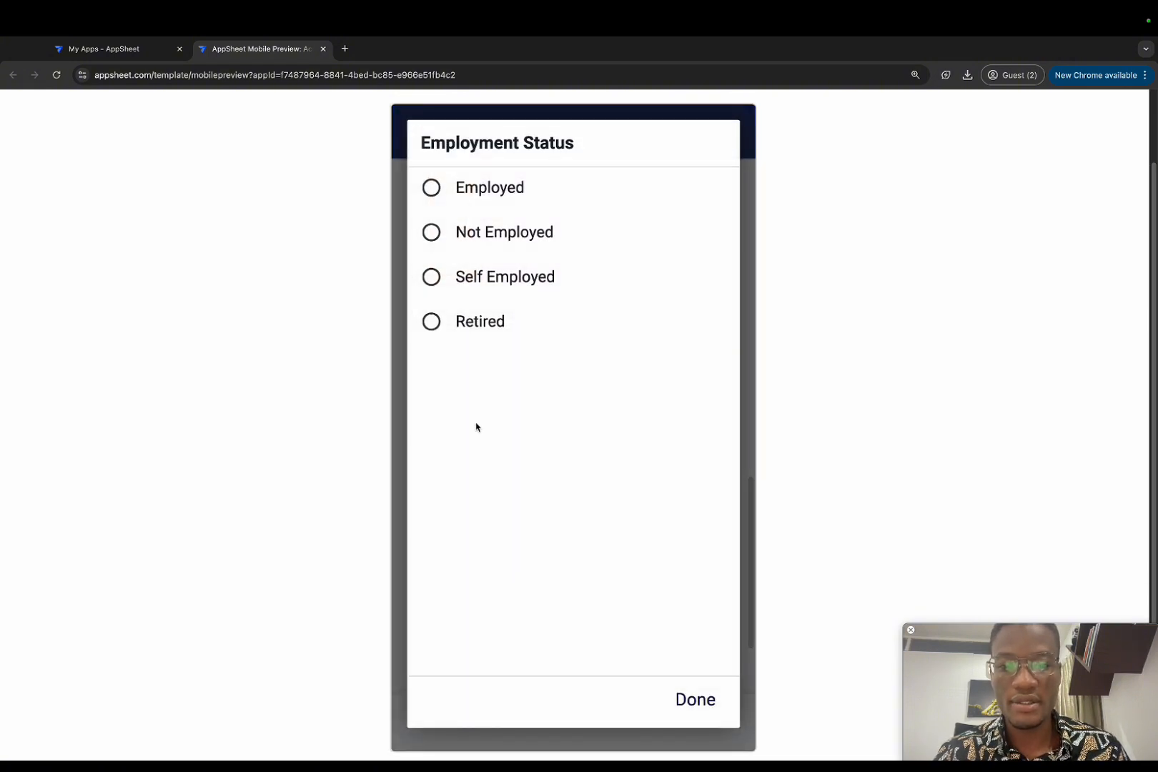
left_click(471, 236)
scroll(536, 457, "down", 2)
left_click(494, 554)
type("Data")
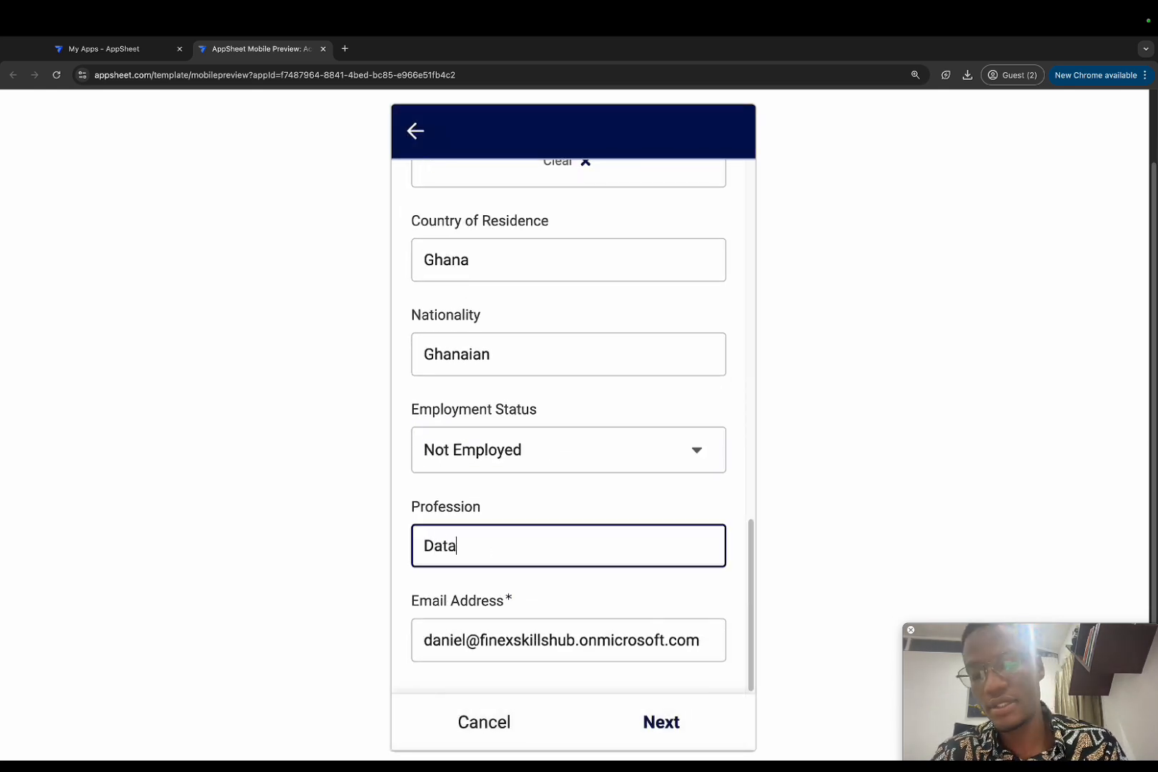
type(" Analyst")
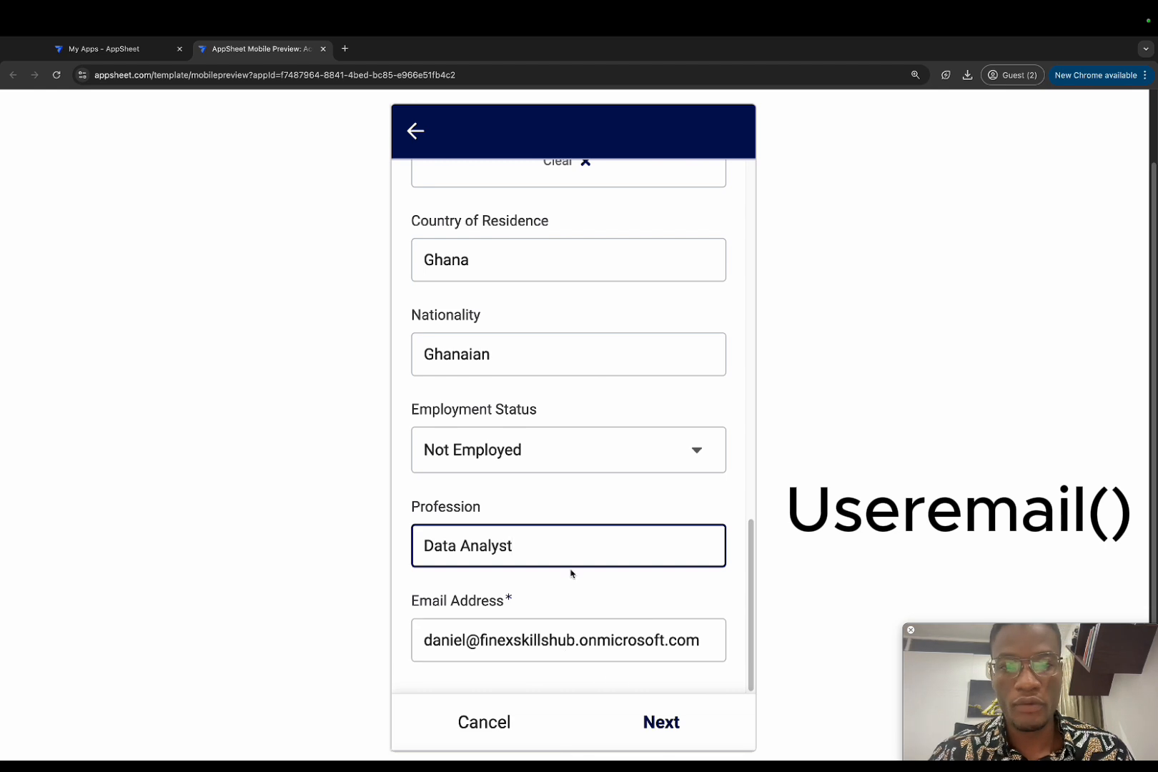
scroll(571, 572, "up", 15)
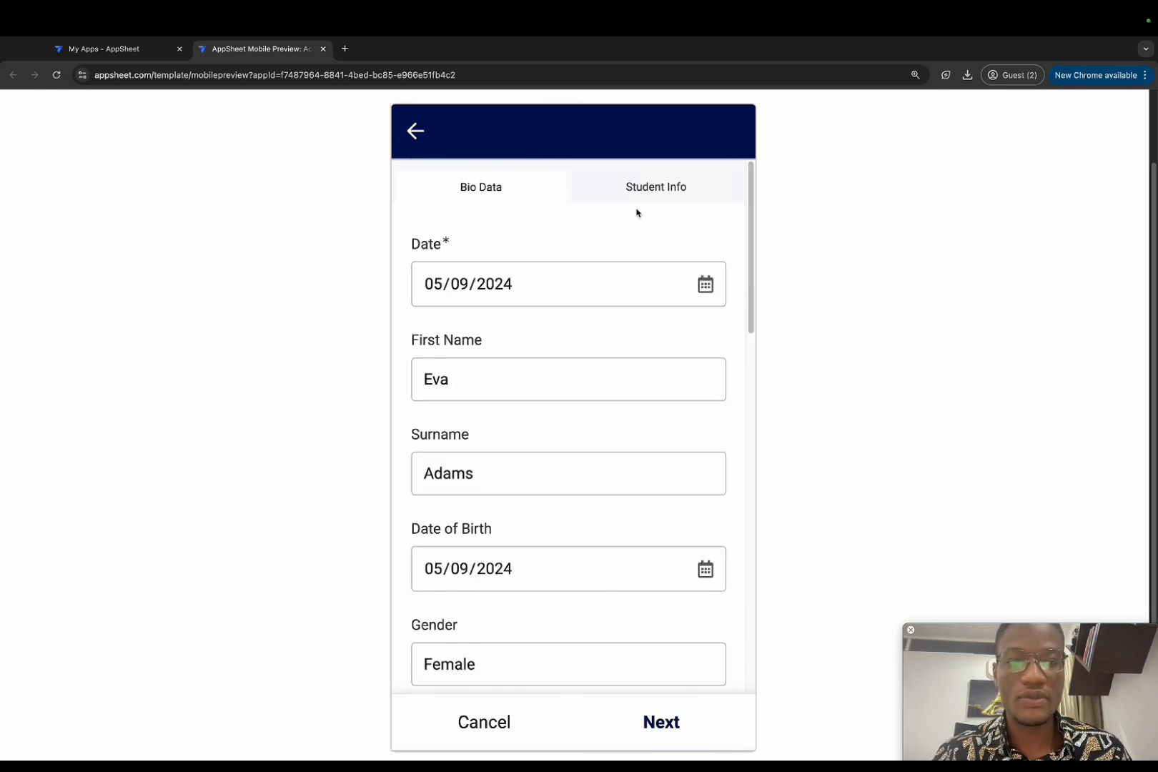
scroll(603, 446, "down", 15)
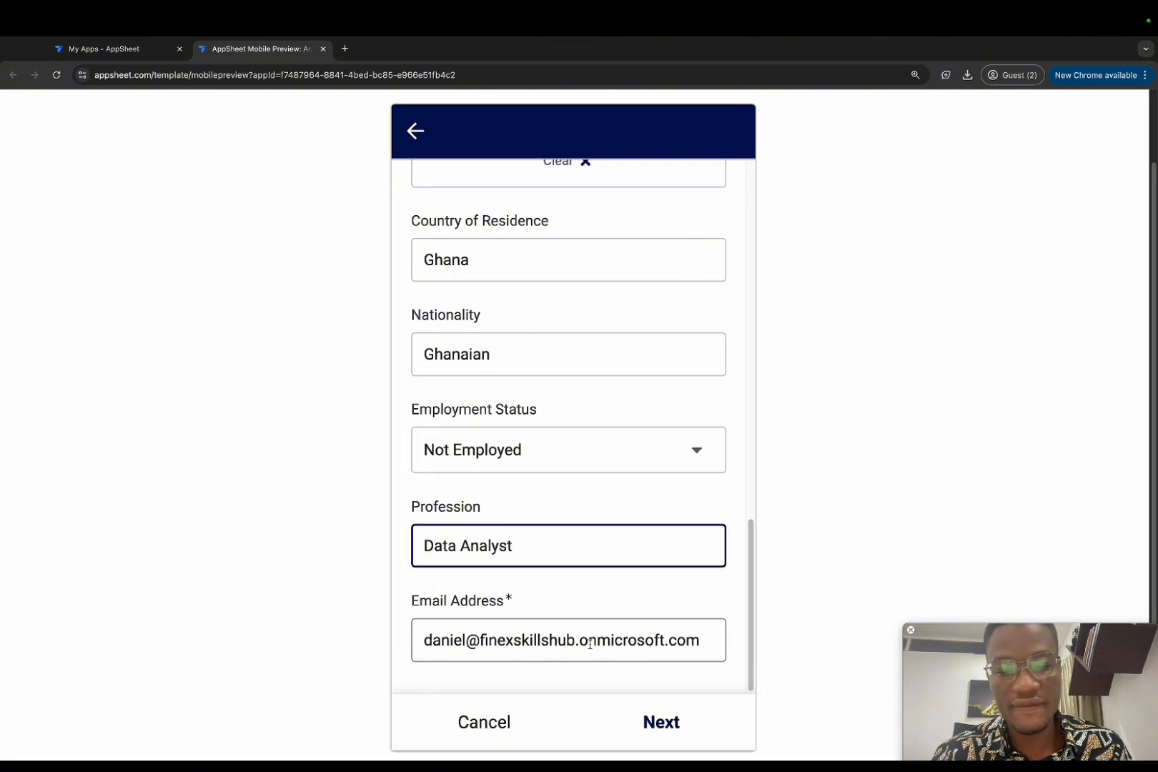
scroll(602, 439, "up", 15)
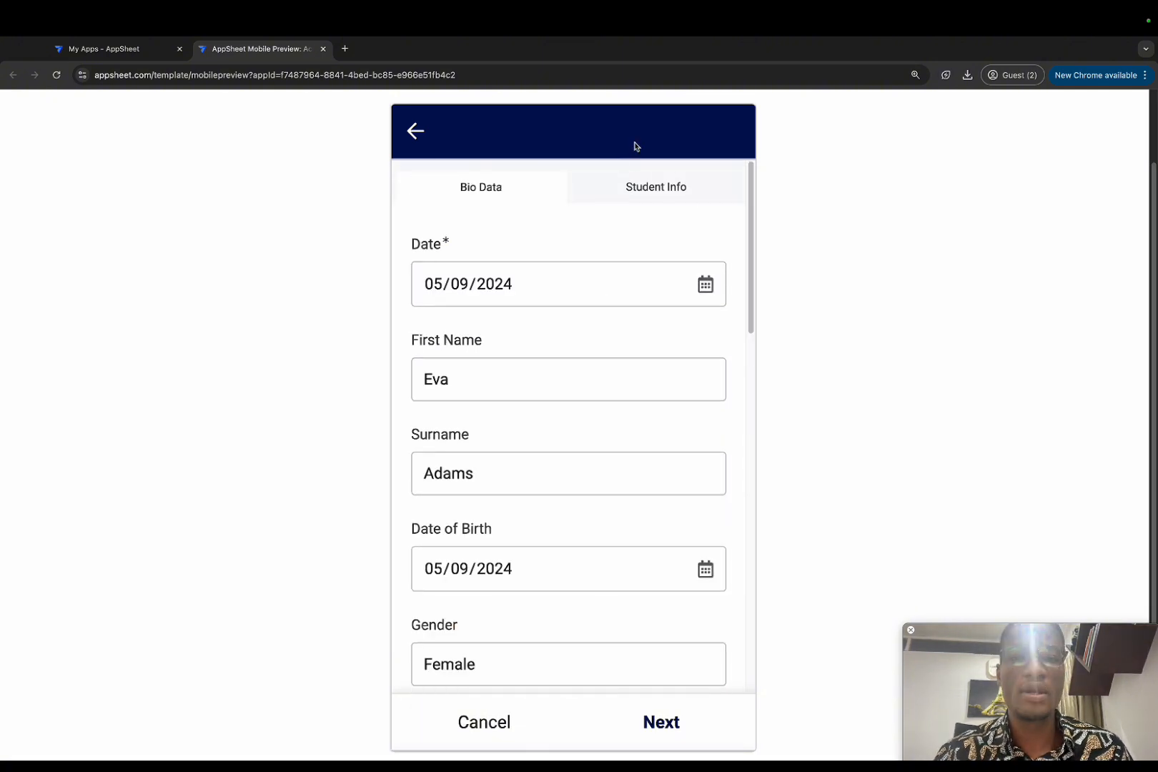
Step: Fill Student Info with admission year 1995, course Business, class 3, house Alema, and save
left_click(645, 184)
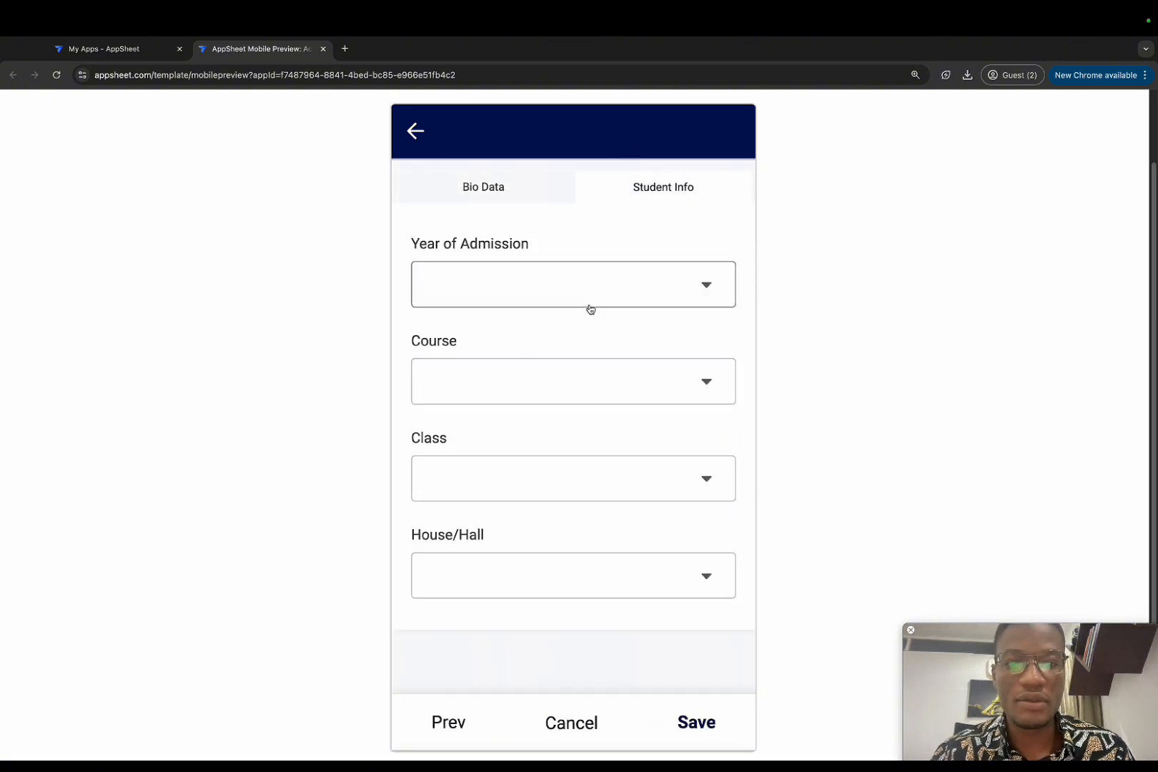
left_click(615, 289)
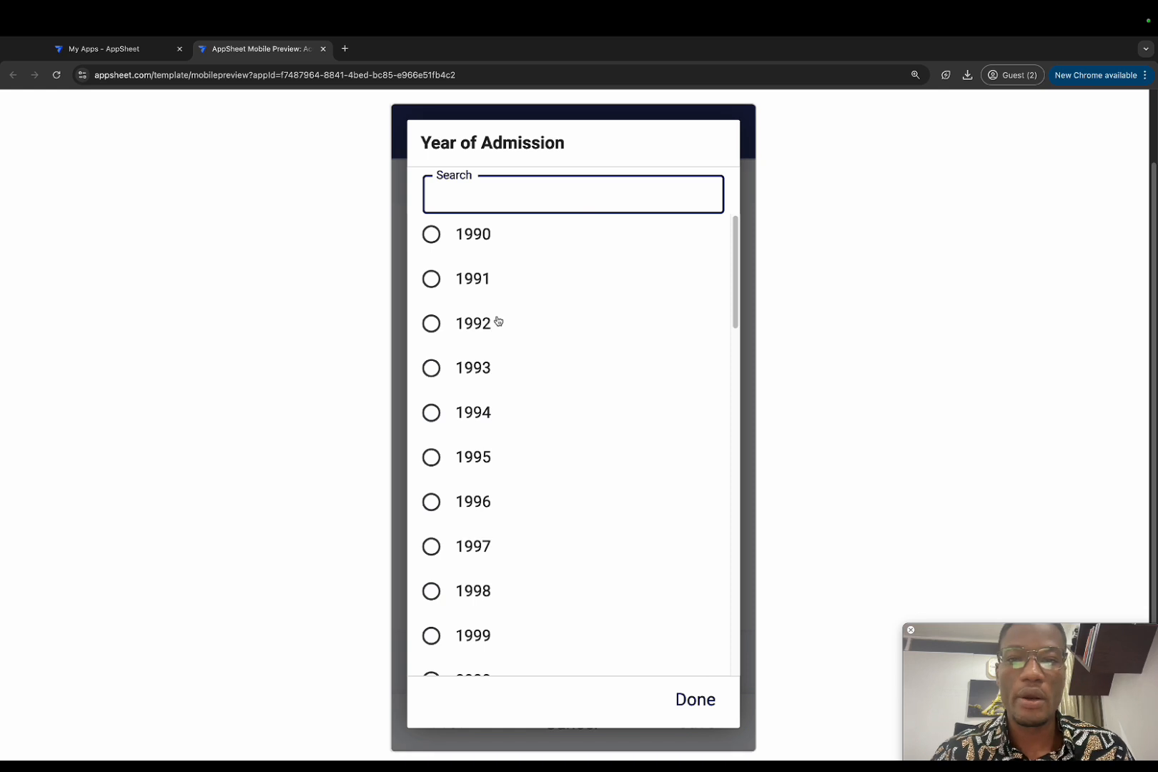
left_click(473, 453)
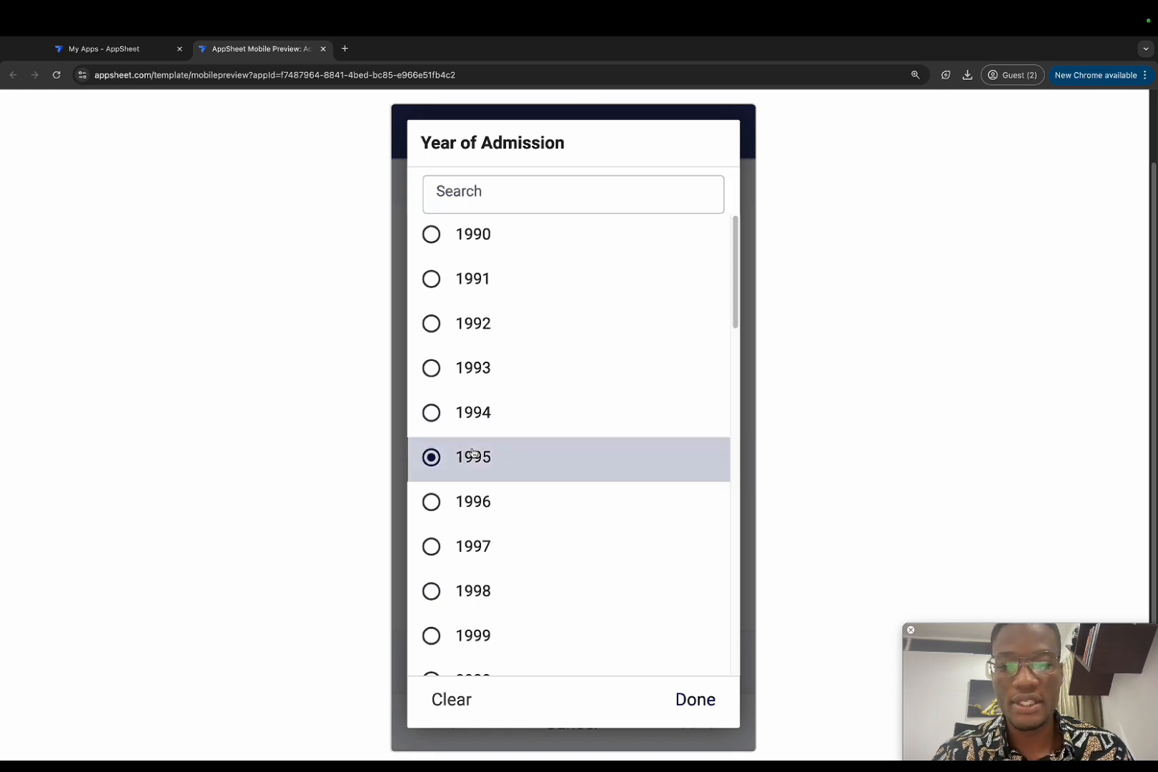
left_click(499, 393)
left_click(490, 246)
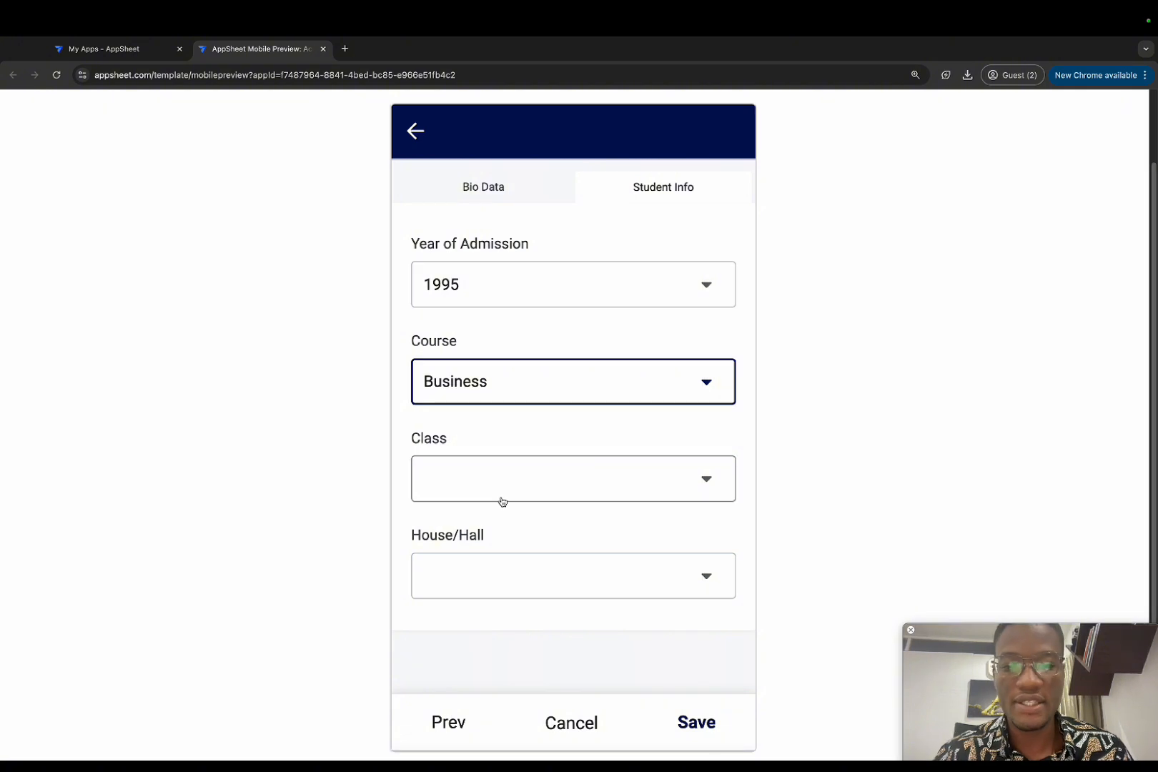
left_click(542, 491)
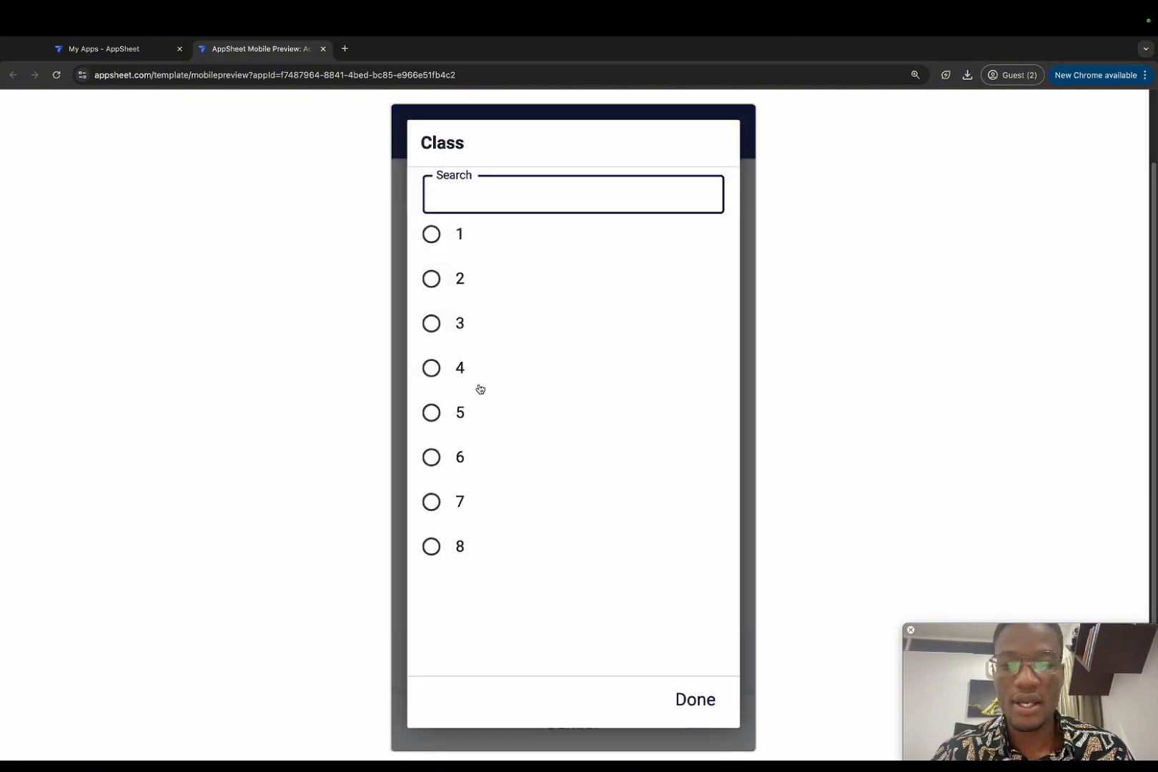
left_click(455, 335)
left_click(499, 577)
left_click(466, 200)
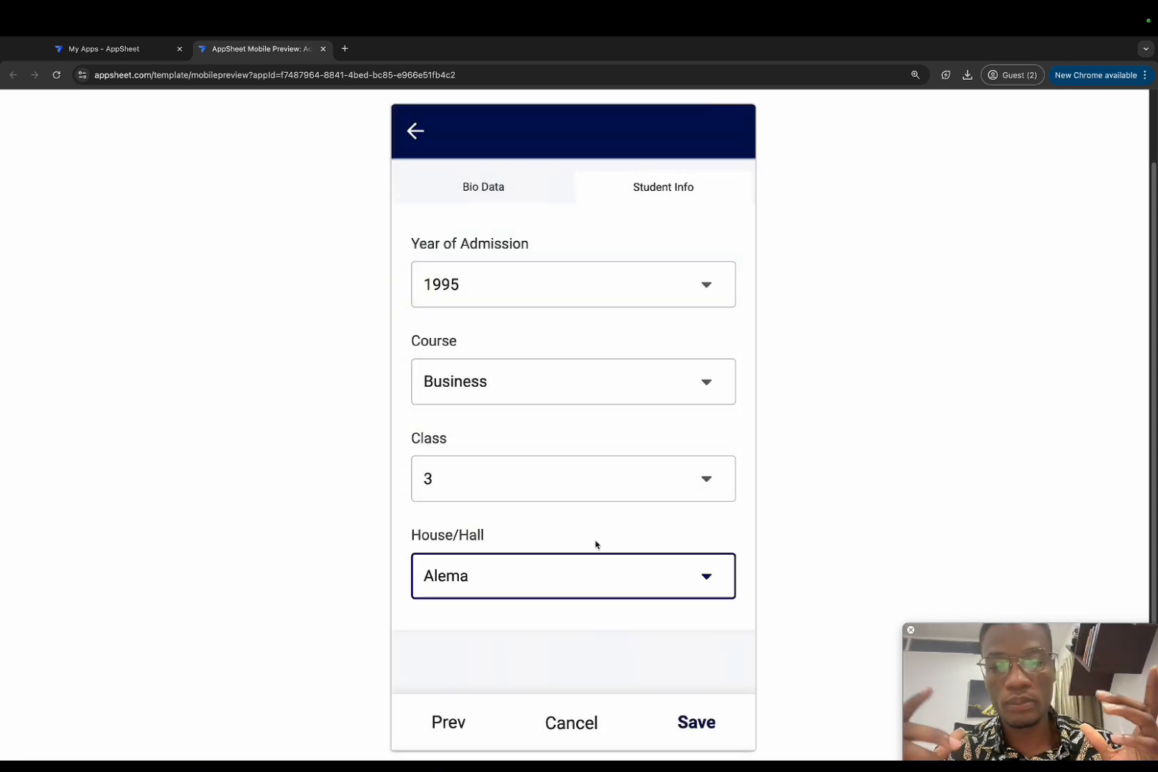
left_click(698, 725)
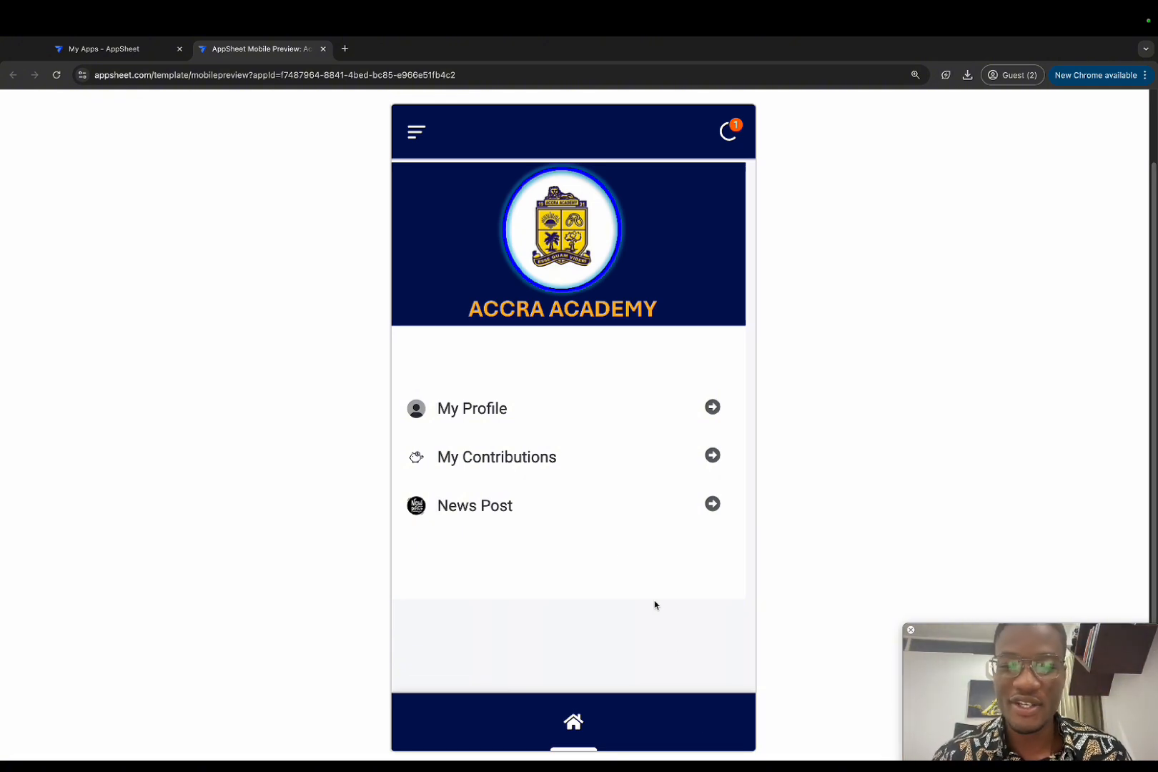
left_click(486, 414)
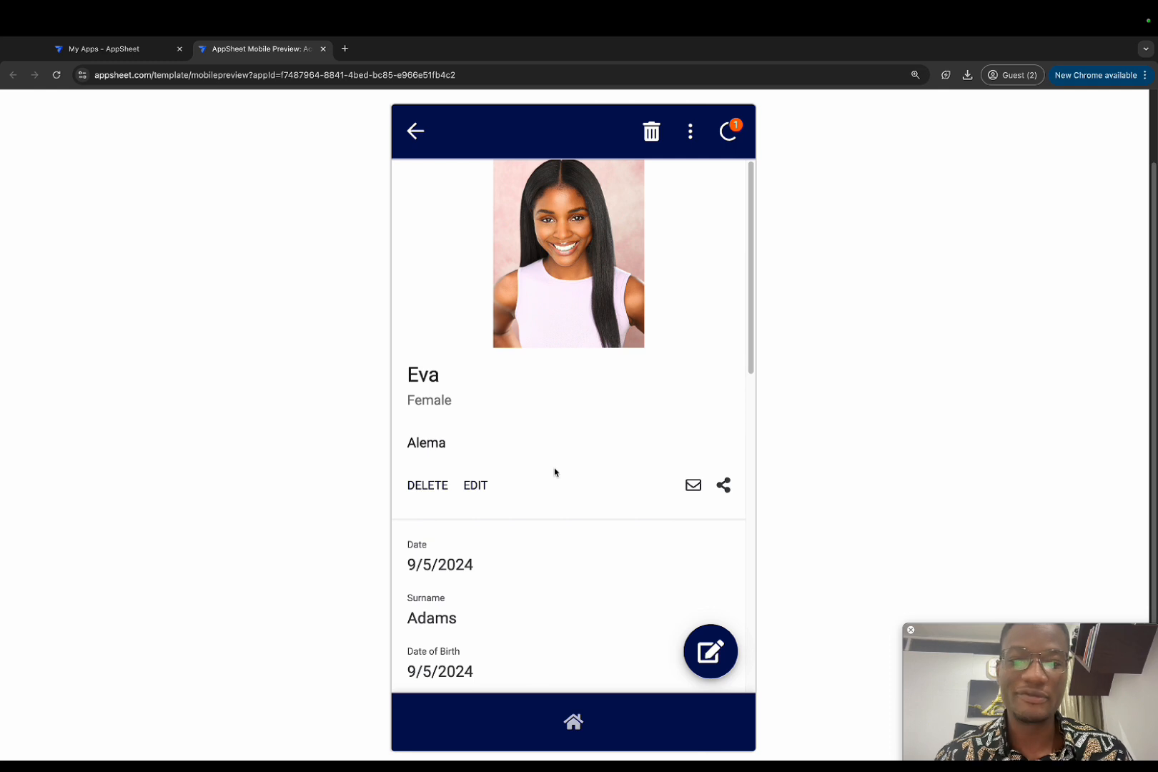
scroll(558, 524, "down", 3)
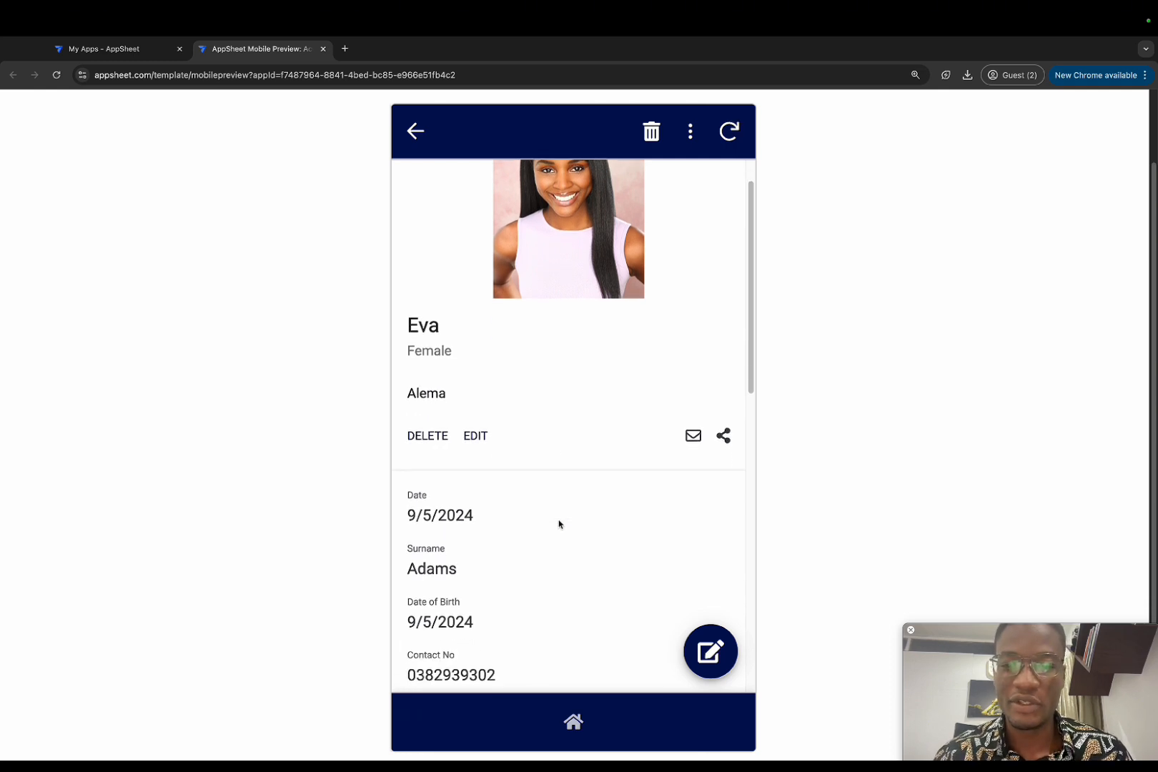
scroll(559, 524, "down", 3)
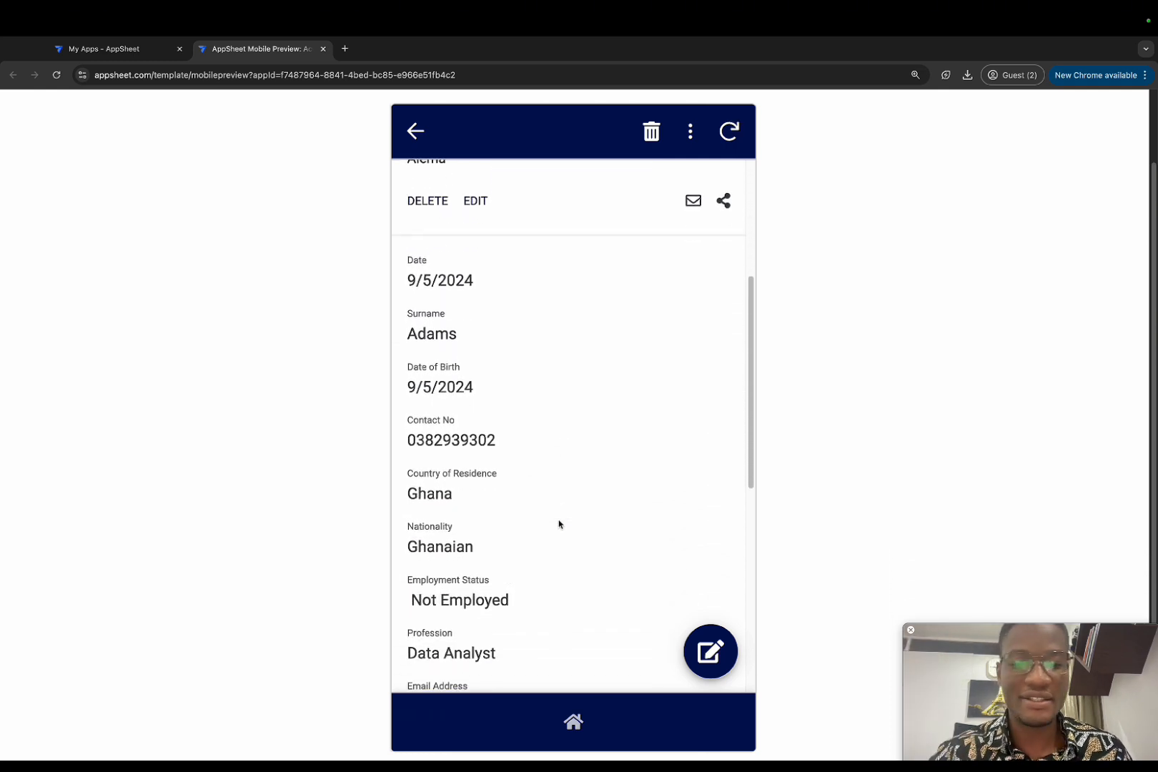
scroll(559, 524, "down", 5)
scroll(558, 525, "down", 5)
scroll(559, 524, "up", 8)
scroll(559, 522, "up", 5)
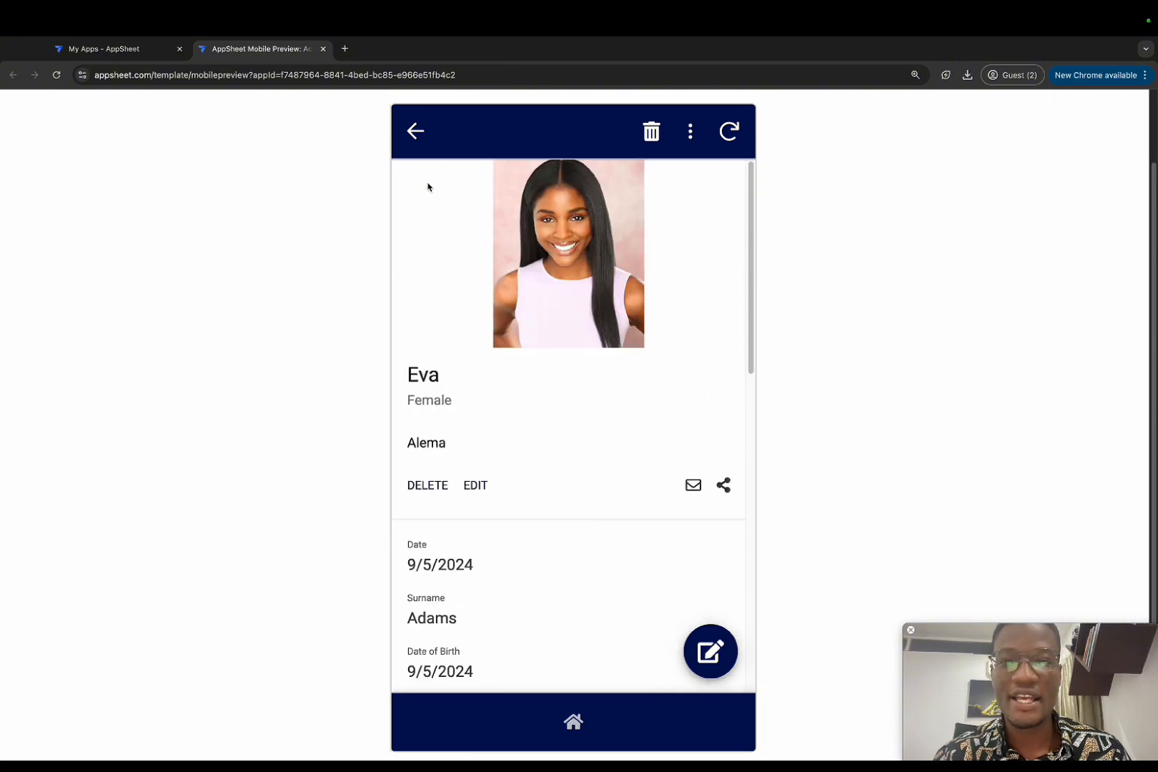
left_click(416, 130)
Step: Start a new contribution in My Contributions dated 06/09/2024 for month Mar
left_click(491, 457)
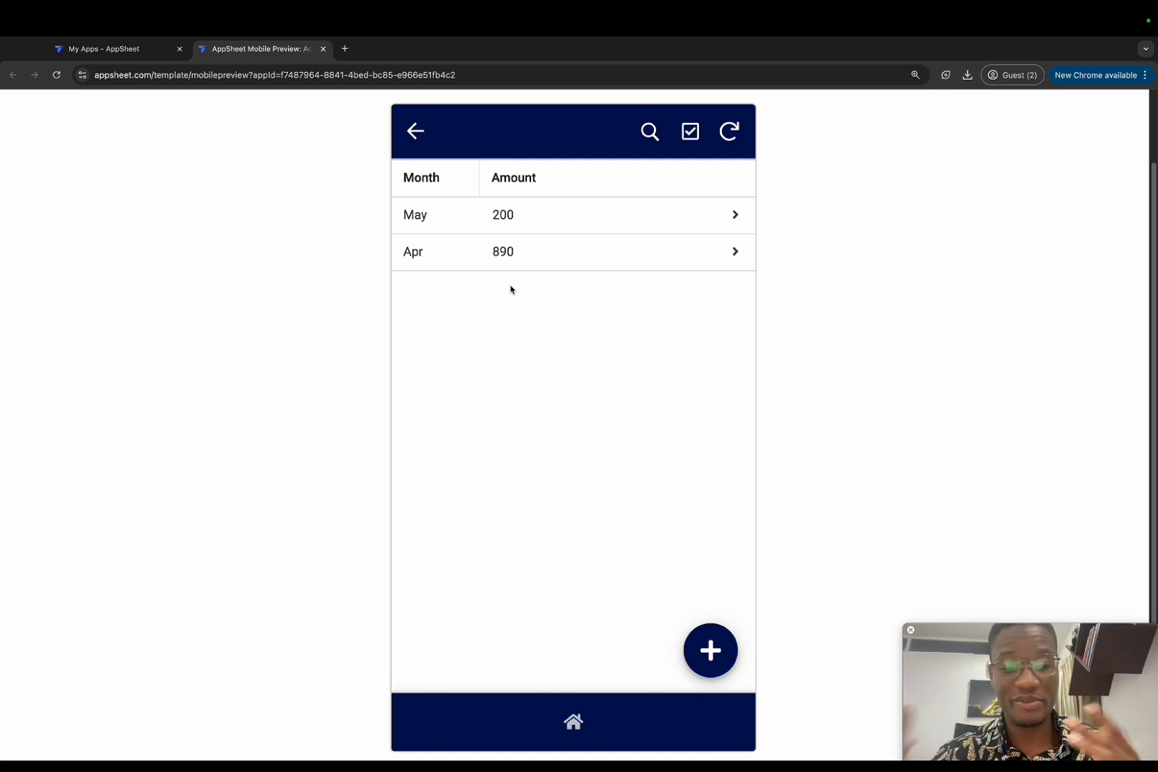
left_click(714, 650)
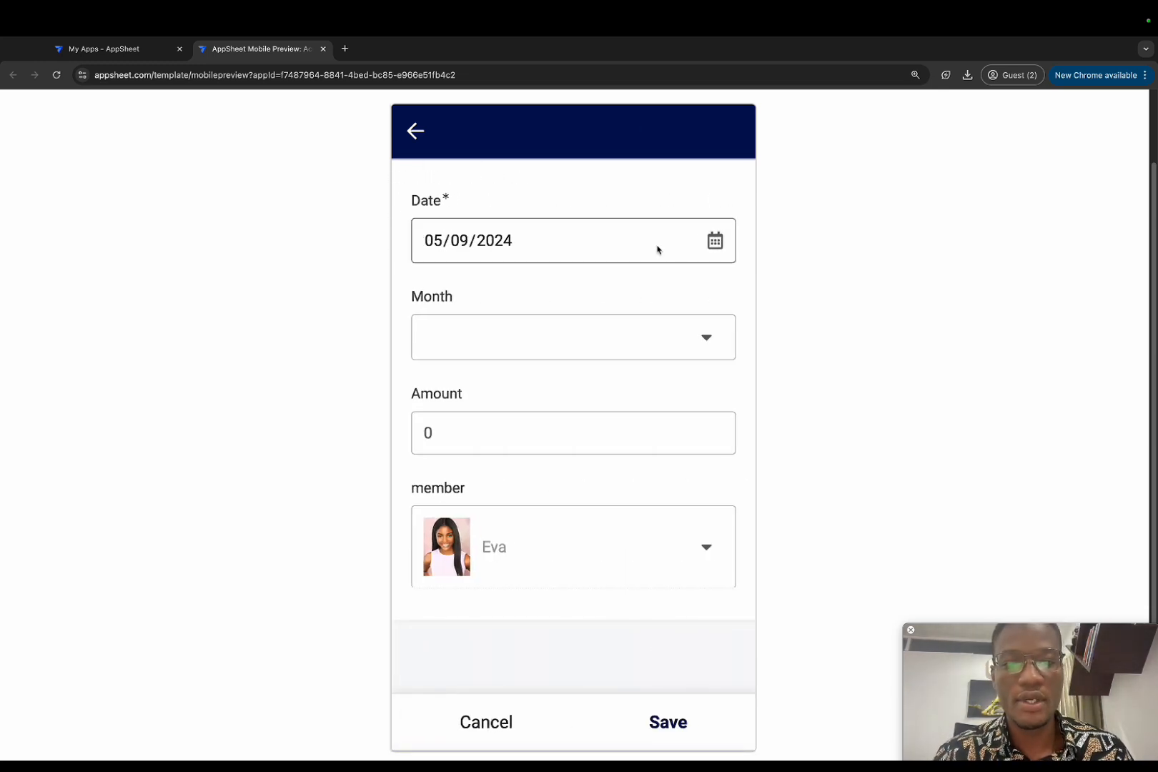
left_click(716, 241)
left_click(535, 368)
left_click(557, 333)
left_click(465, 277)
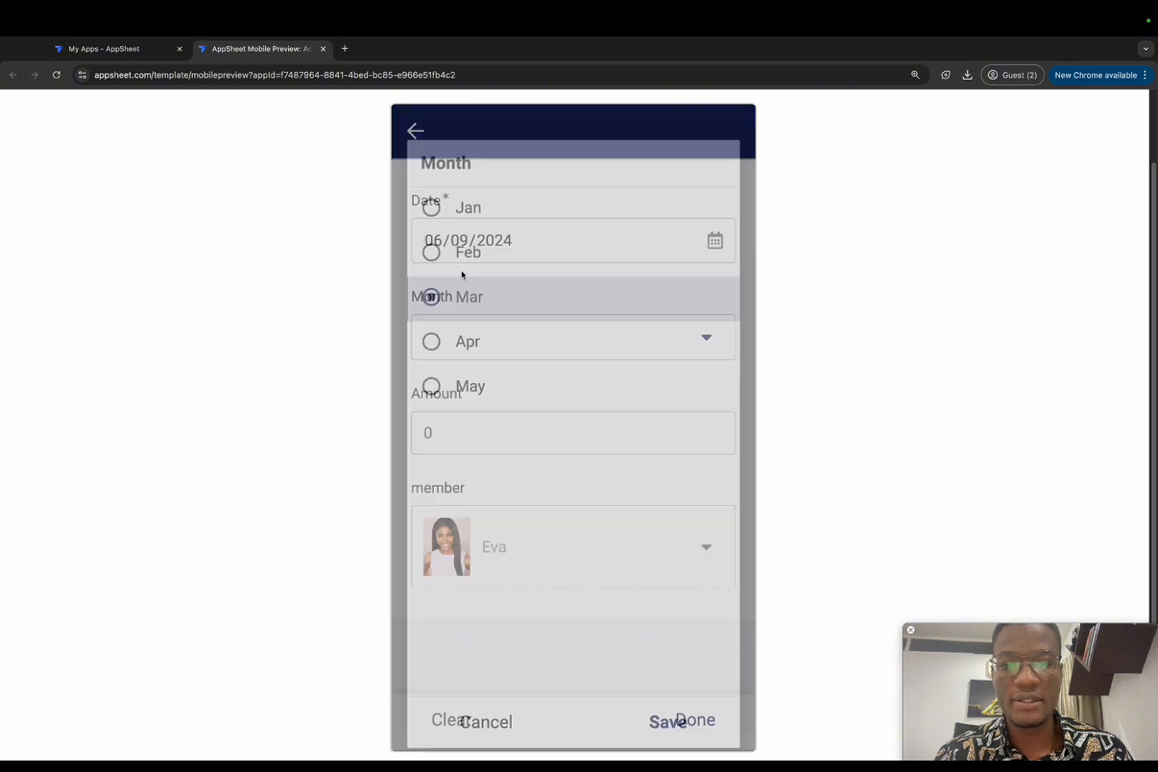
Step: Enter amount 300, save the contribution, and return to the home menu
left_click(512, 433)
type("300")
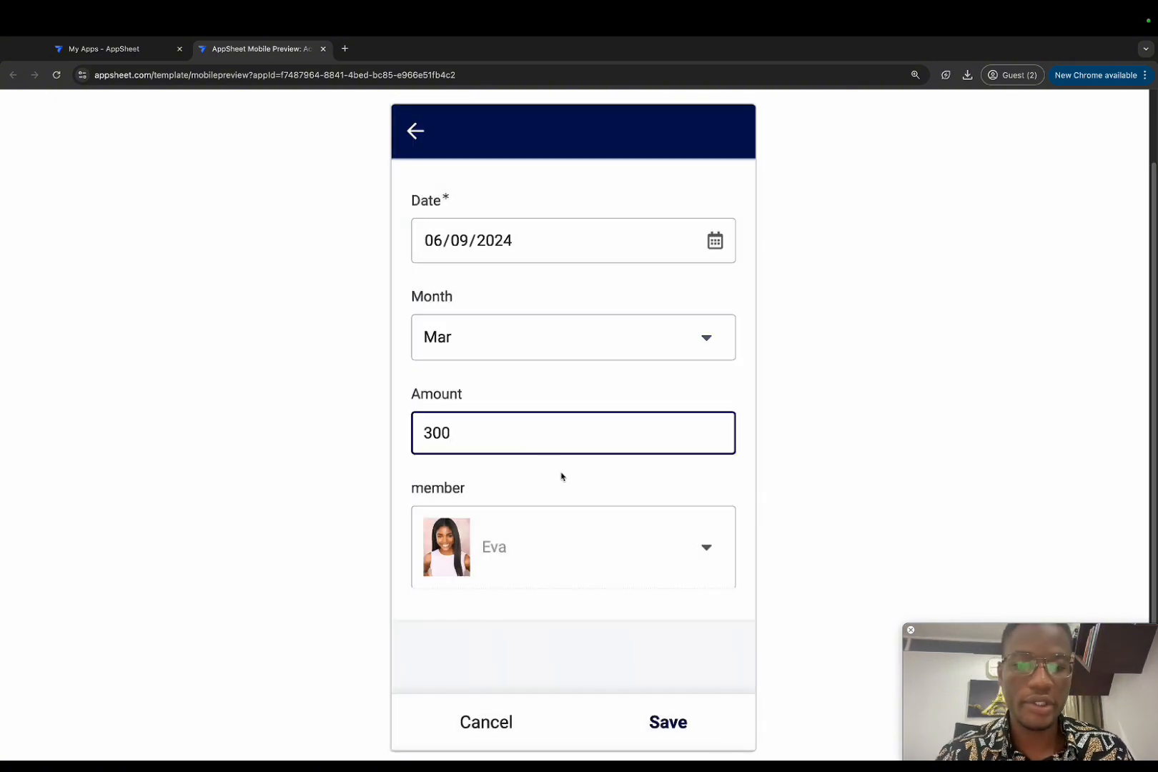
left_click(672, 733)
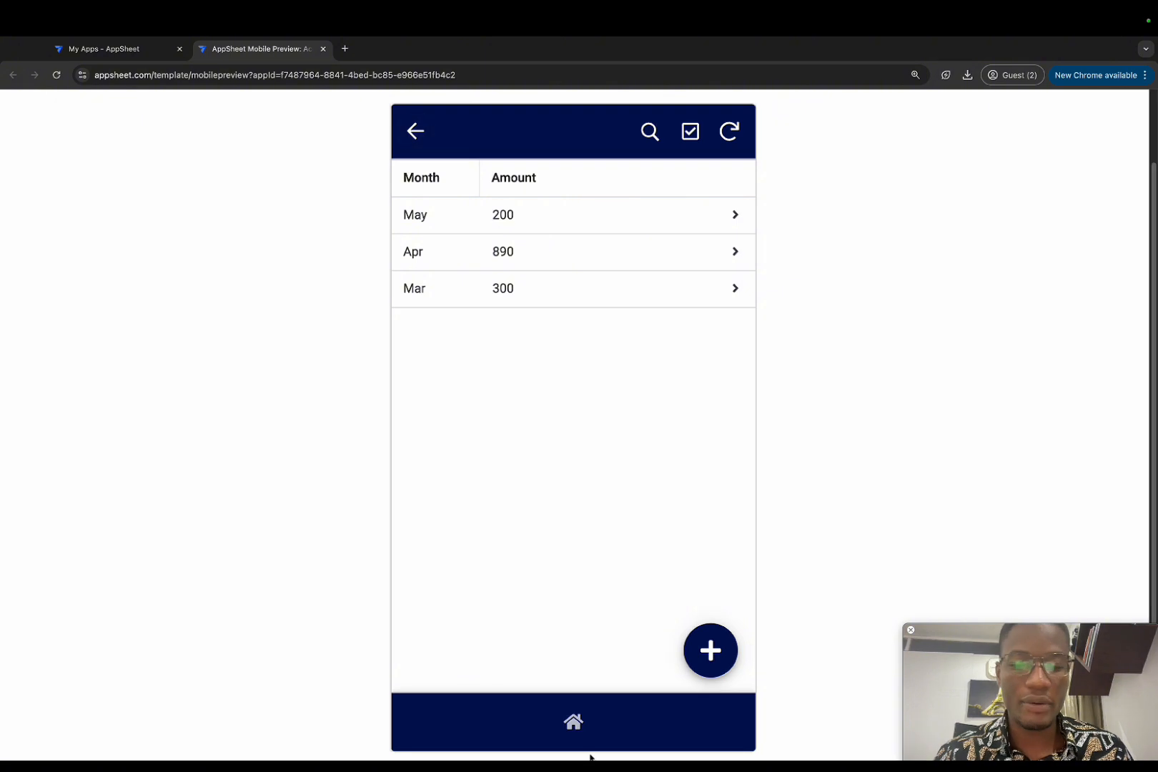
left_click(572, 723)
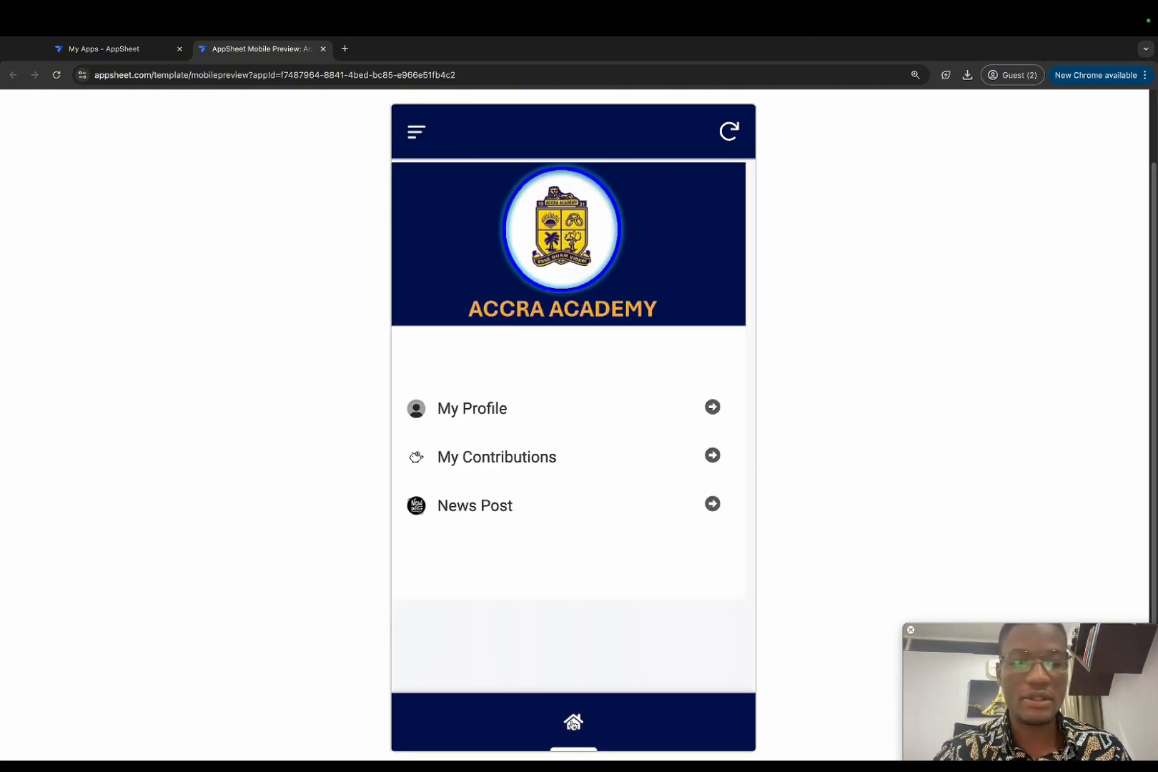
Step: Read the 'Accra Academy Unveils Stunning New Entrance' article from News Post, then go back
left_click(482, 513)
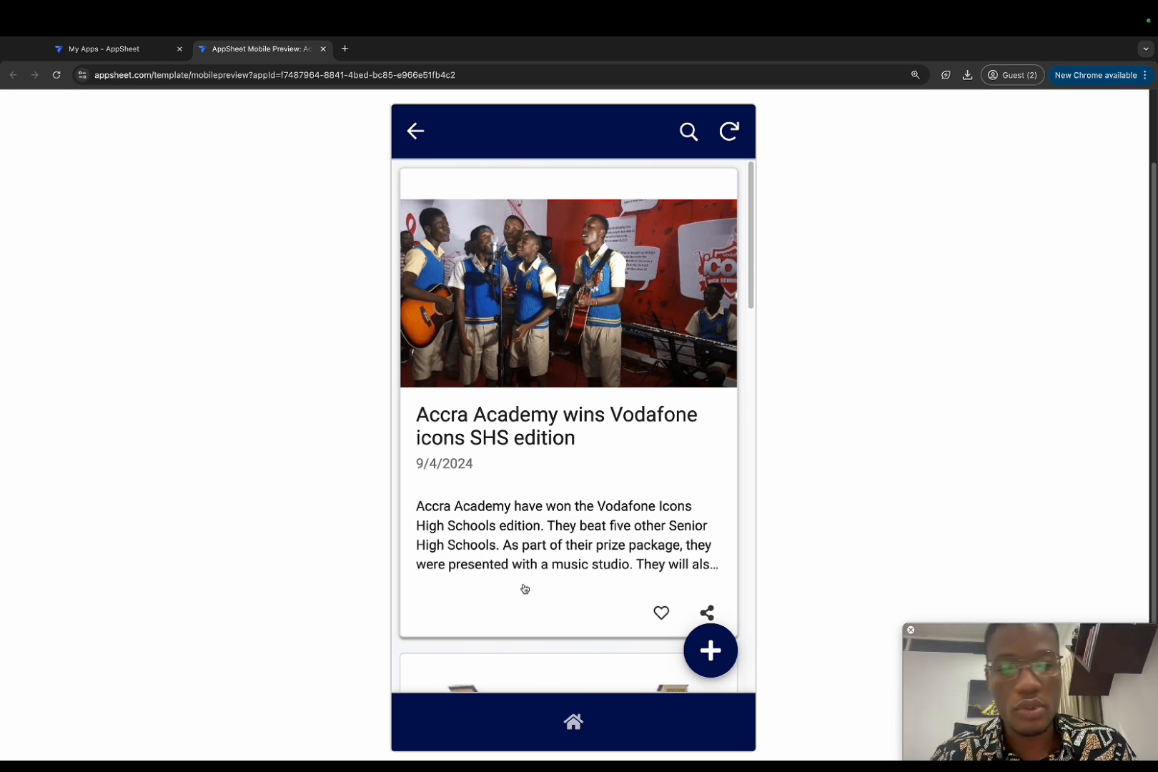
scroll(525, 589, "down", 5)
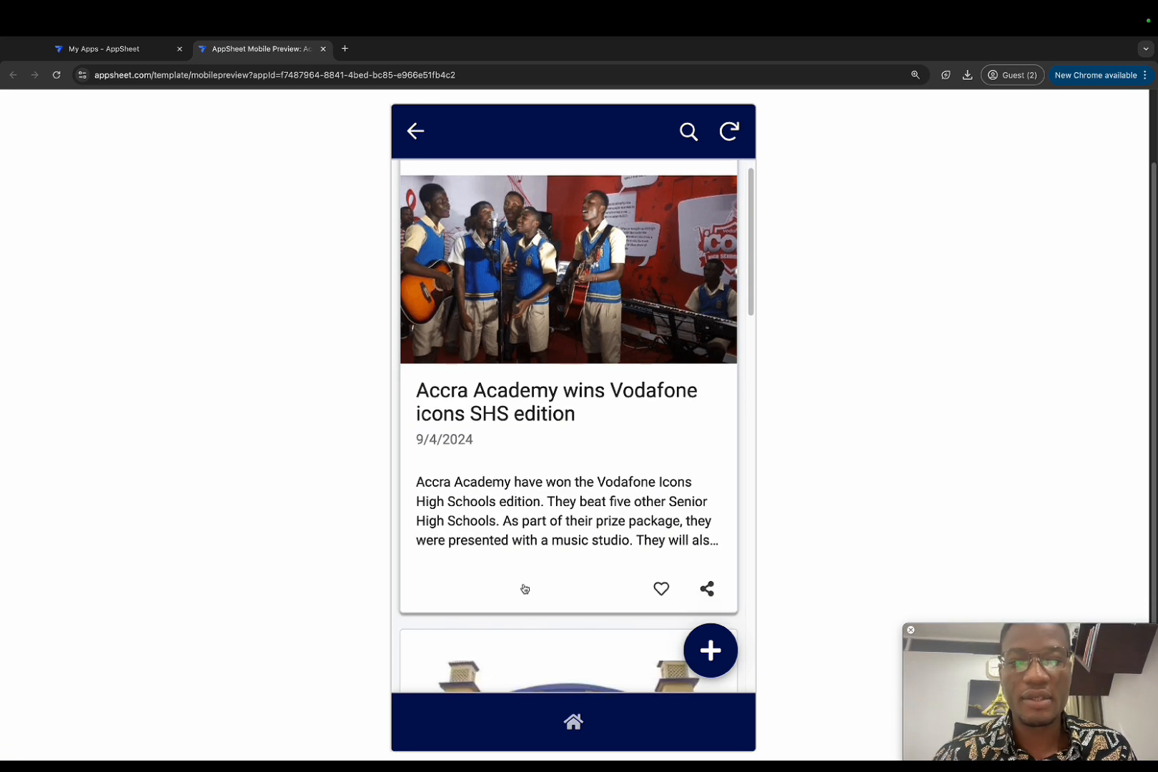
scroll(525, 588, "down", 5)
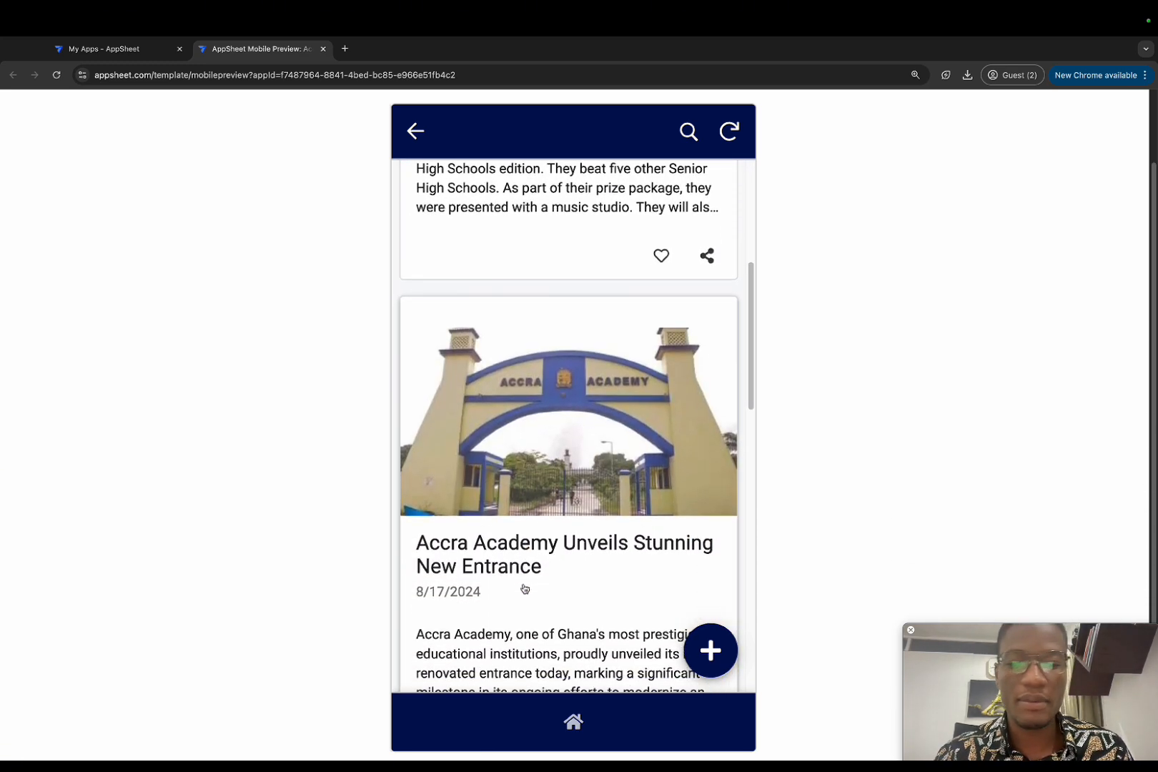
left_click(539, 474)
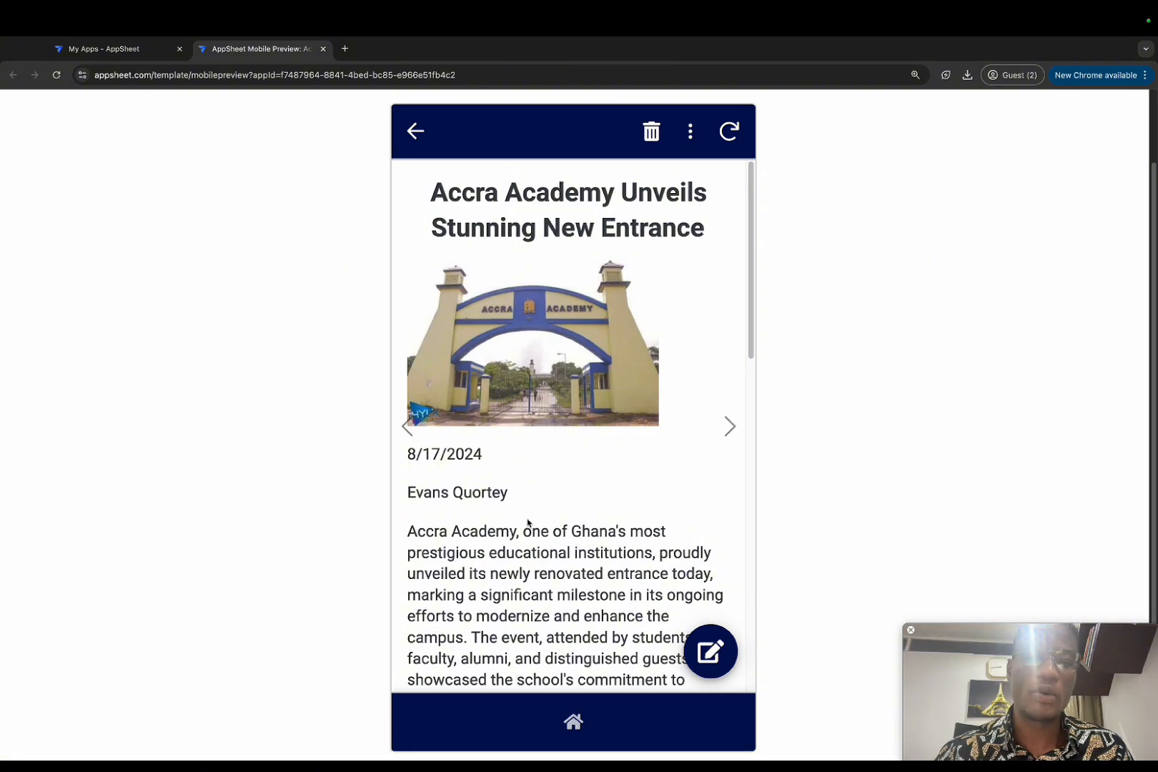
scroll(526, 521, "down", 5)
scroll(528, 523, "down", 12)
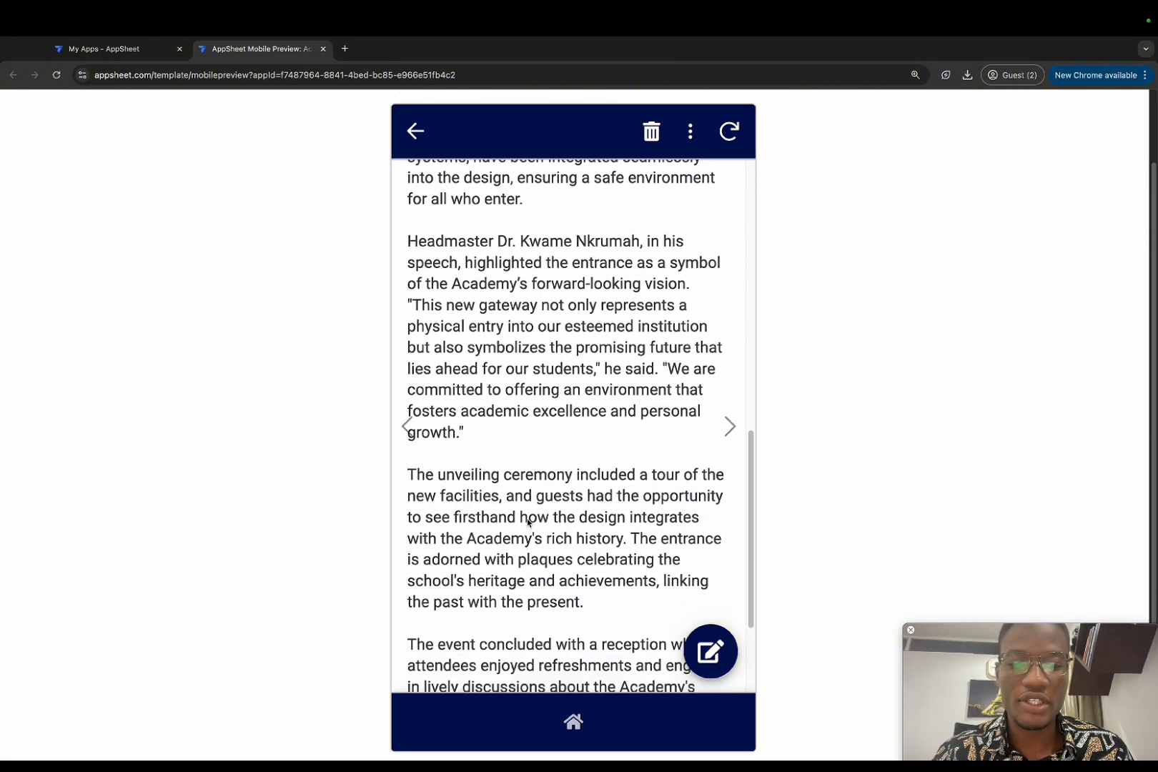
scroll(527, 520, "up", 15)
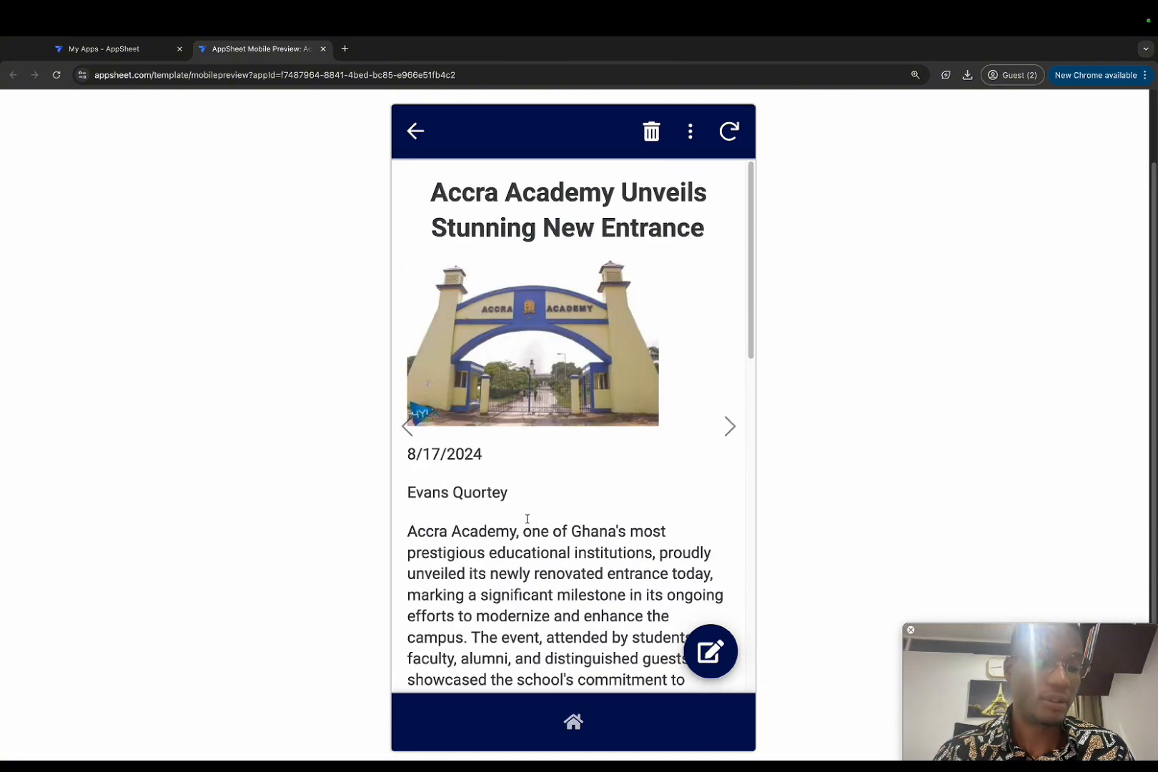
left_click(412, 133)
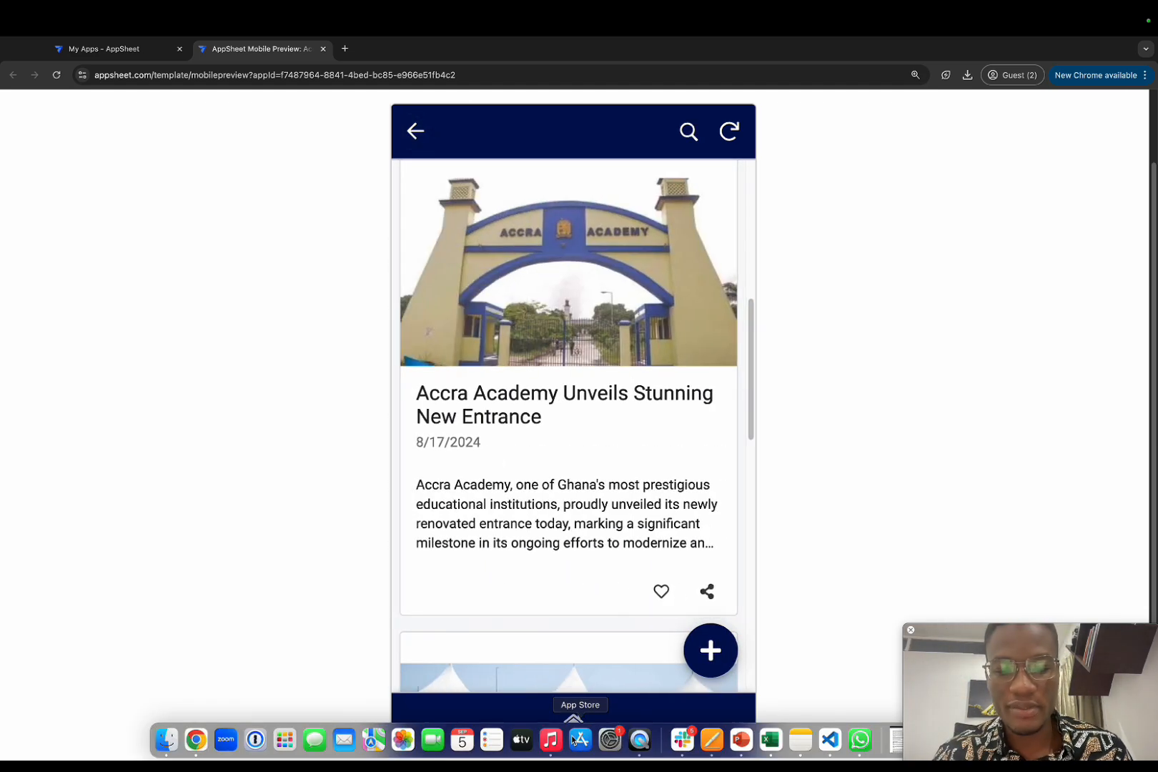
Step: Return the app preview to its home menu and title the spreadsheet Members Database
left_click(575, 720)
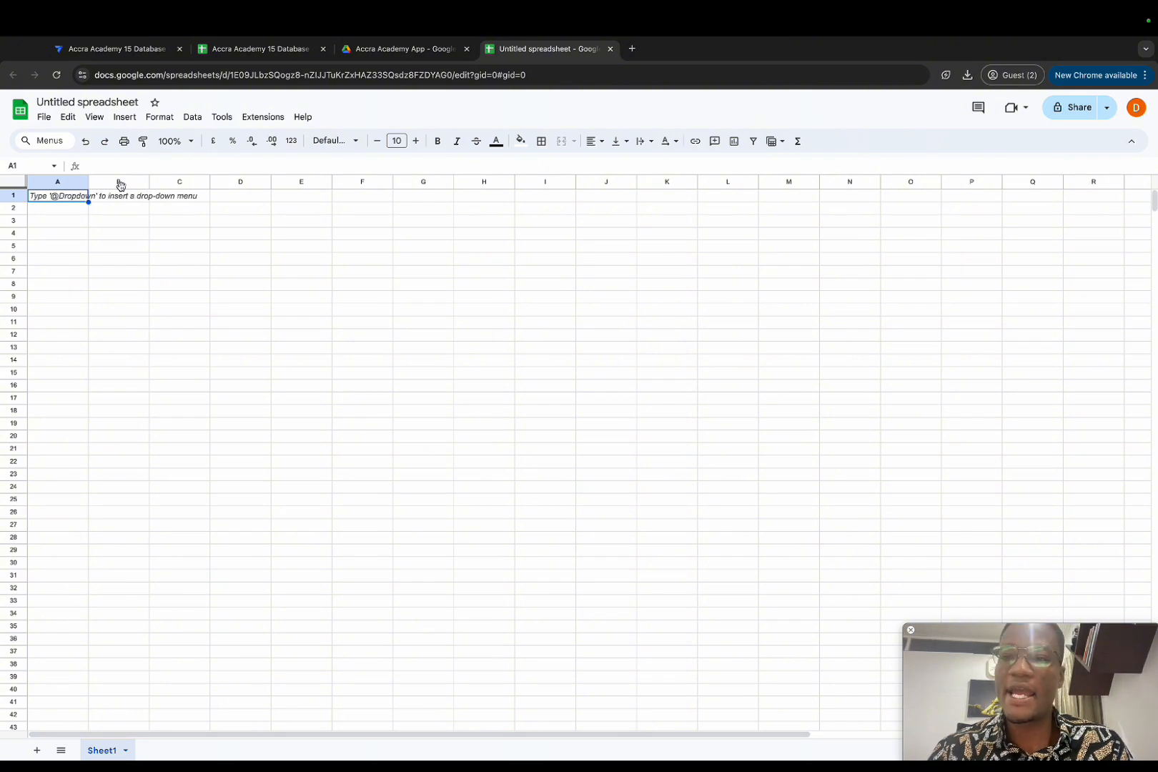
left_click(116, 104)
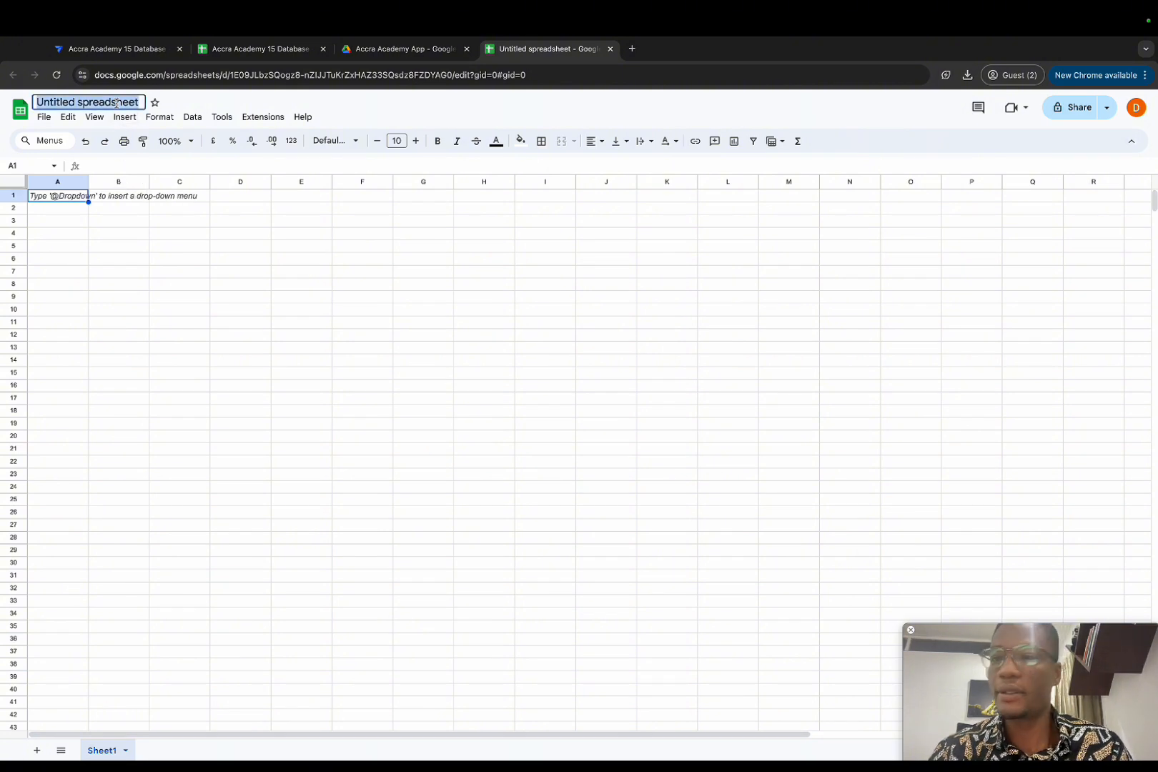
type("Membe")
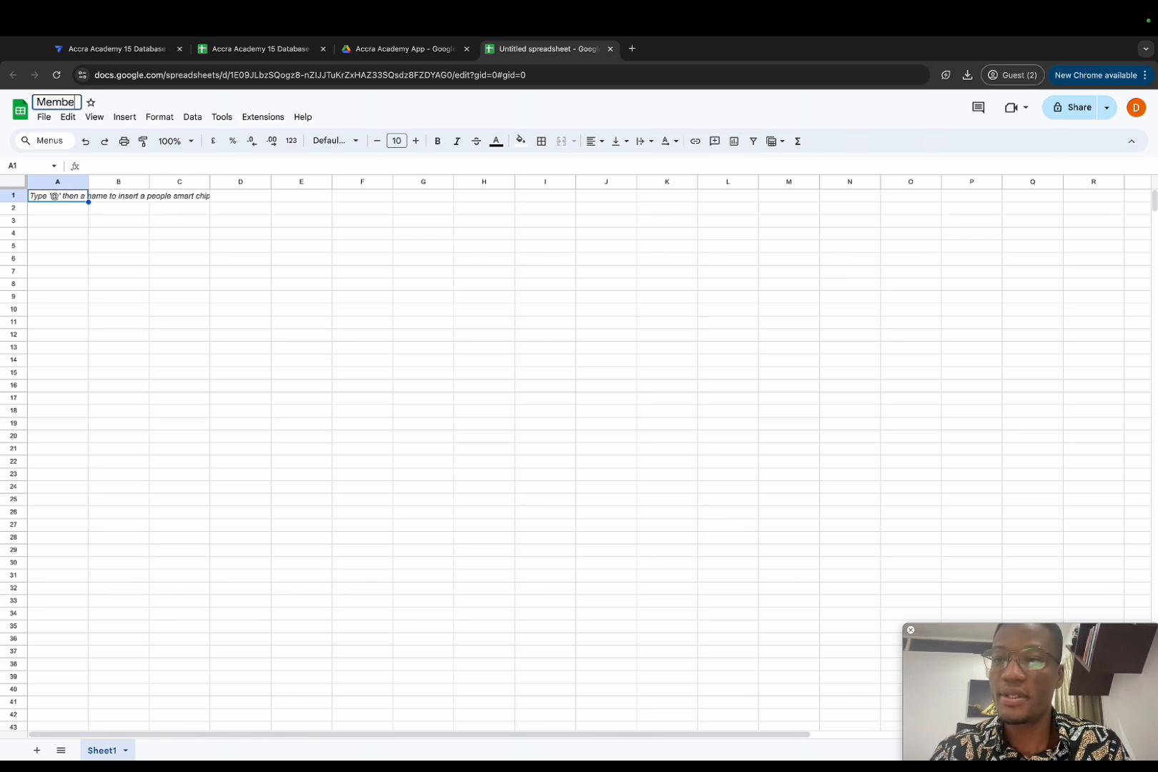
type("rs Database")
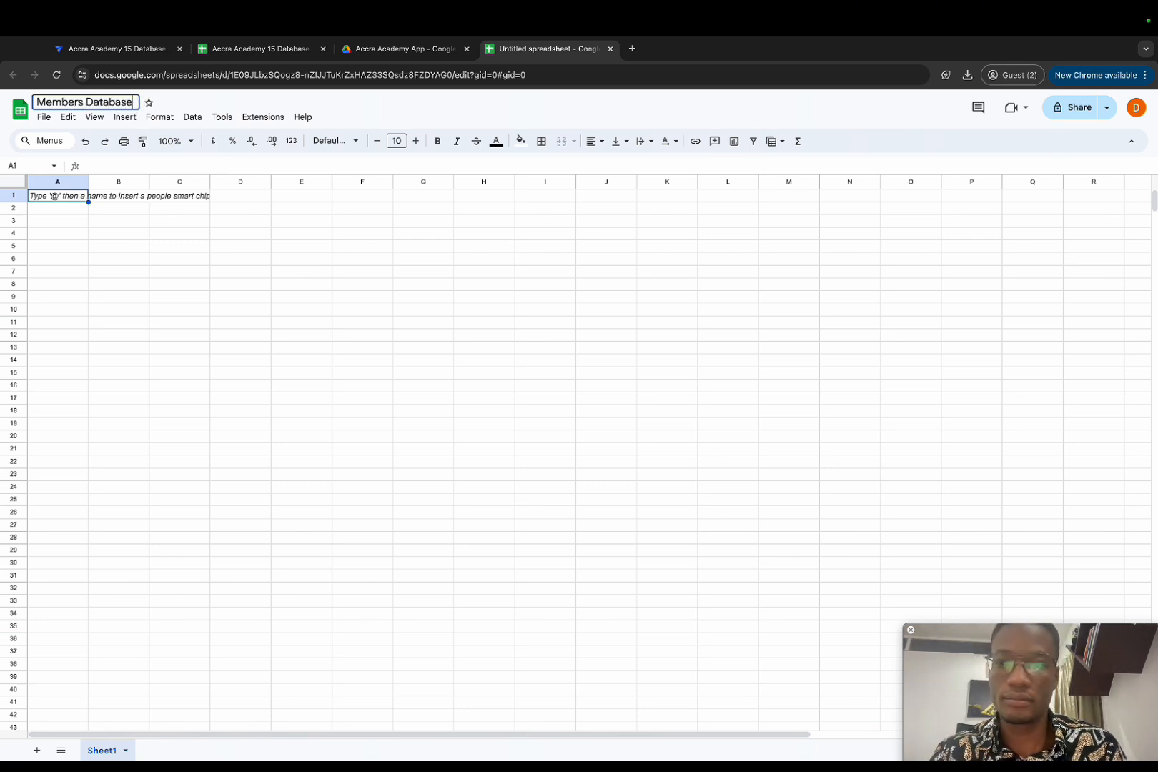
left_click(93, 213)
left_click(56, 198)
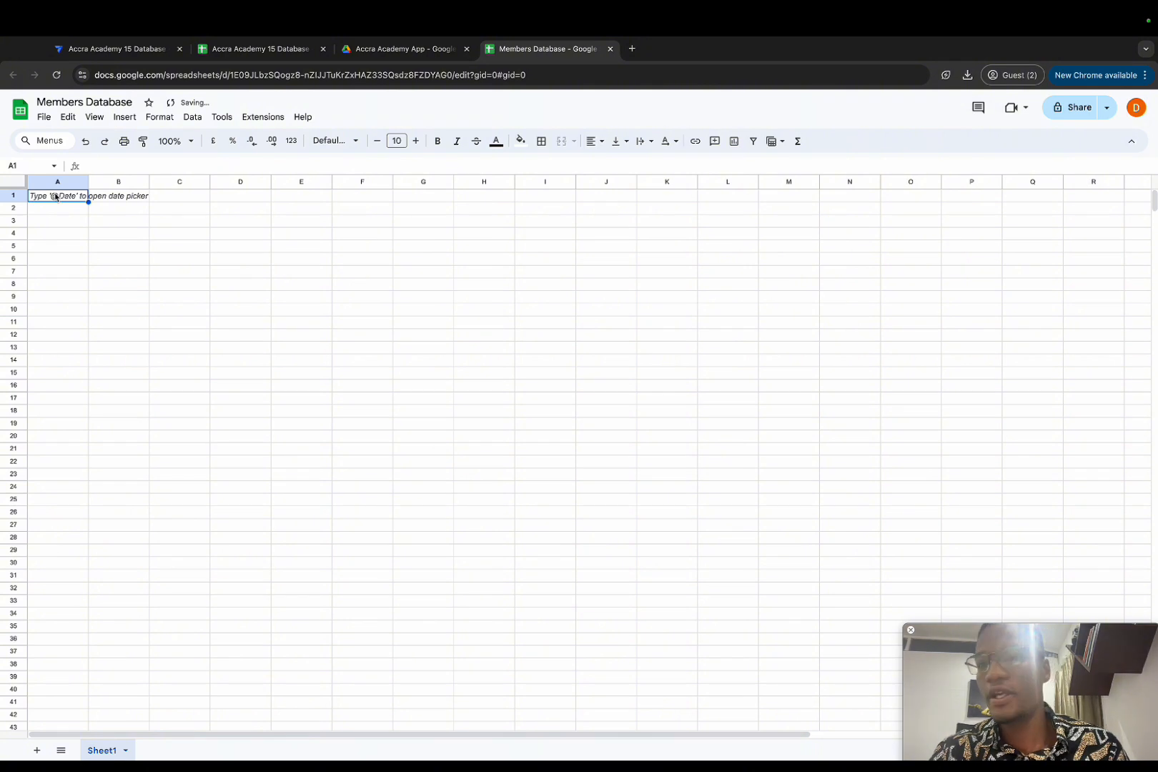
Step: Rename the Sheet1 tab to Homepage
double_click(108, 748)
type("Homepage")
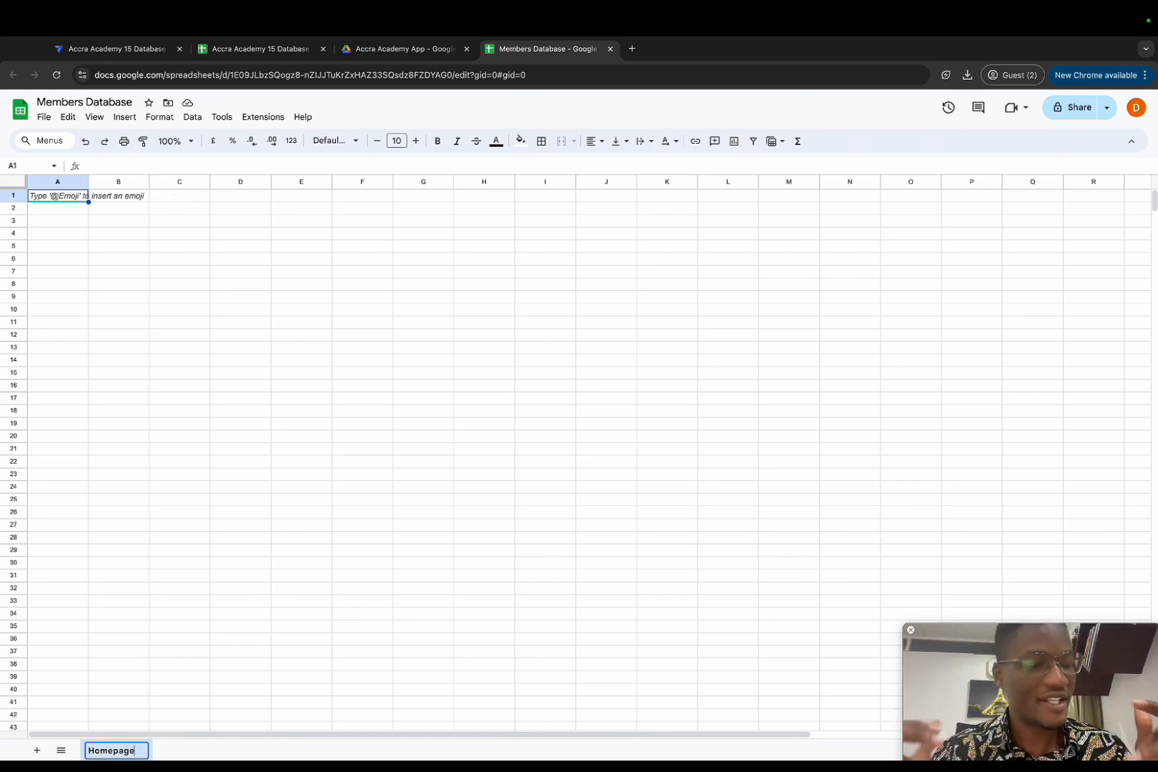
key("Return")
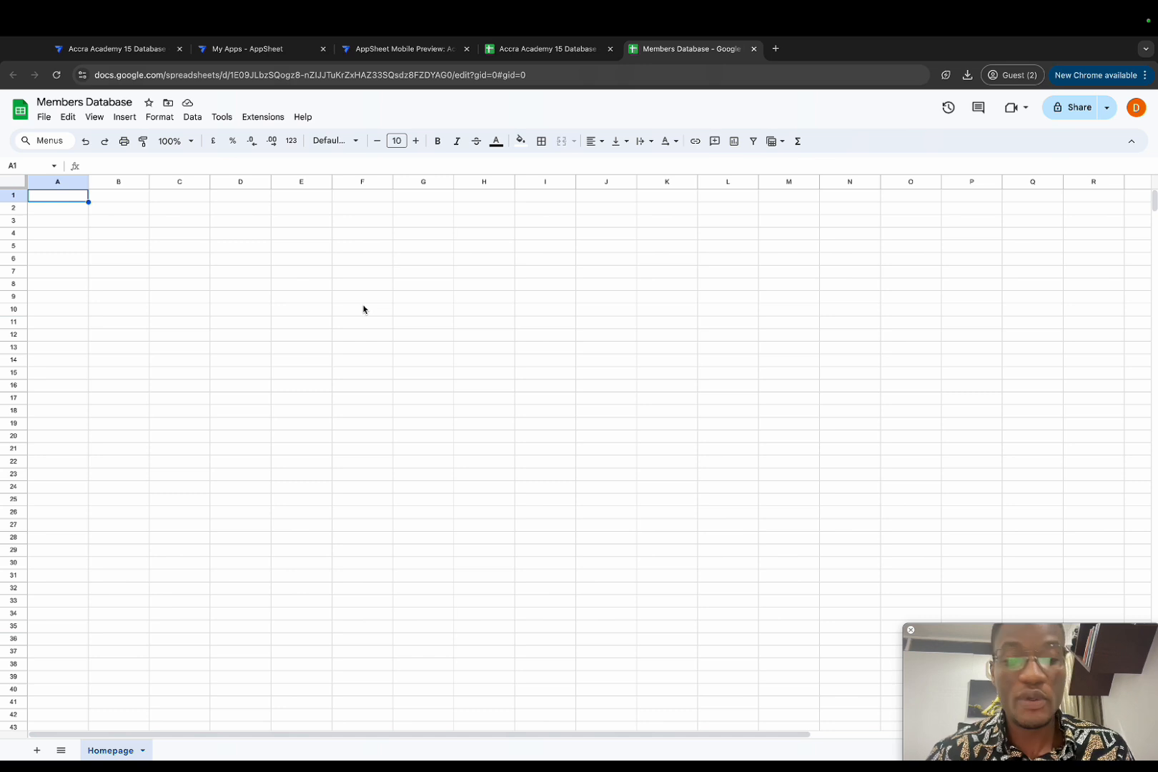
Step: Head column A with ID and column B with Hero Image on the Homepage sheet
type("ID")
key("Return")
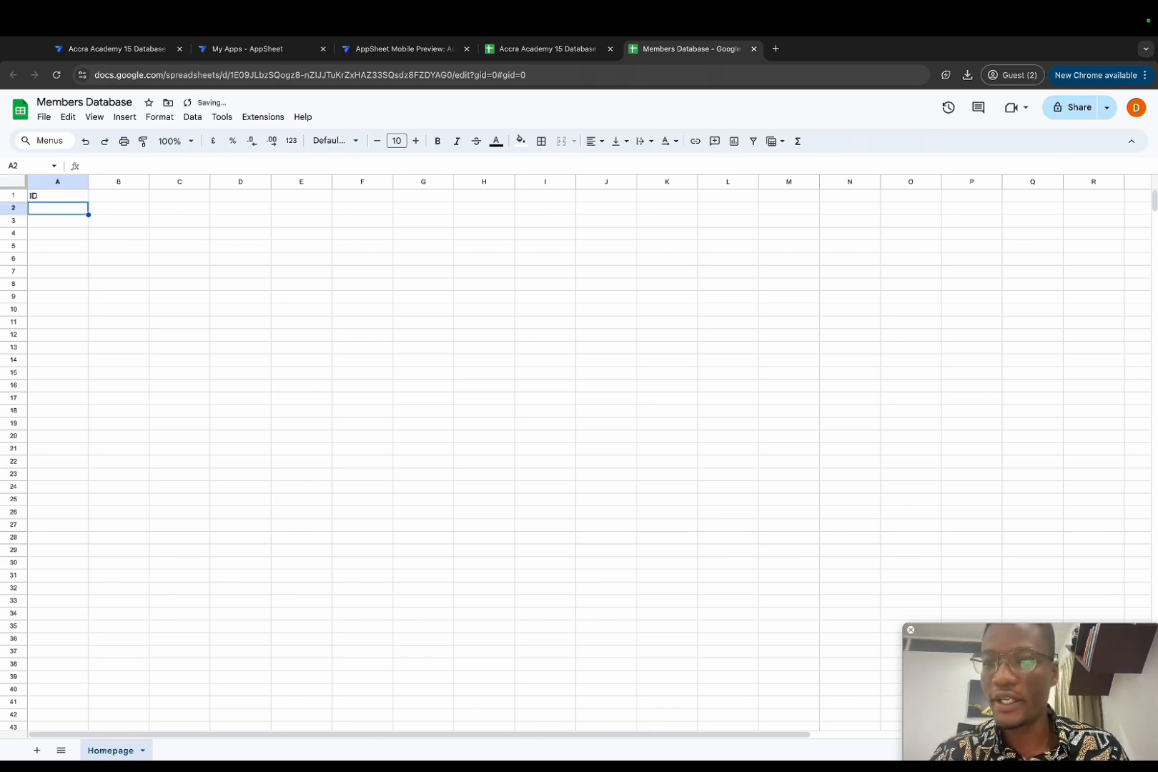
left_click(57, 195)
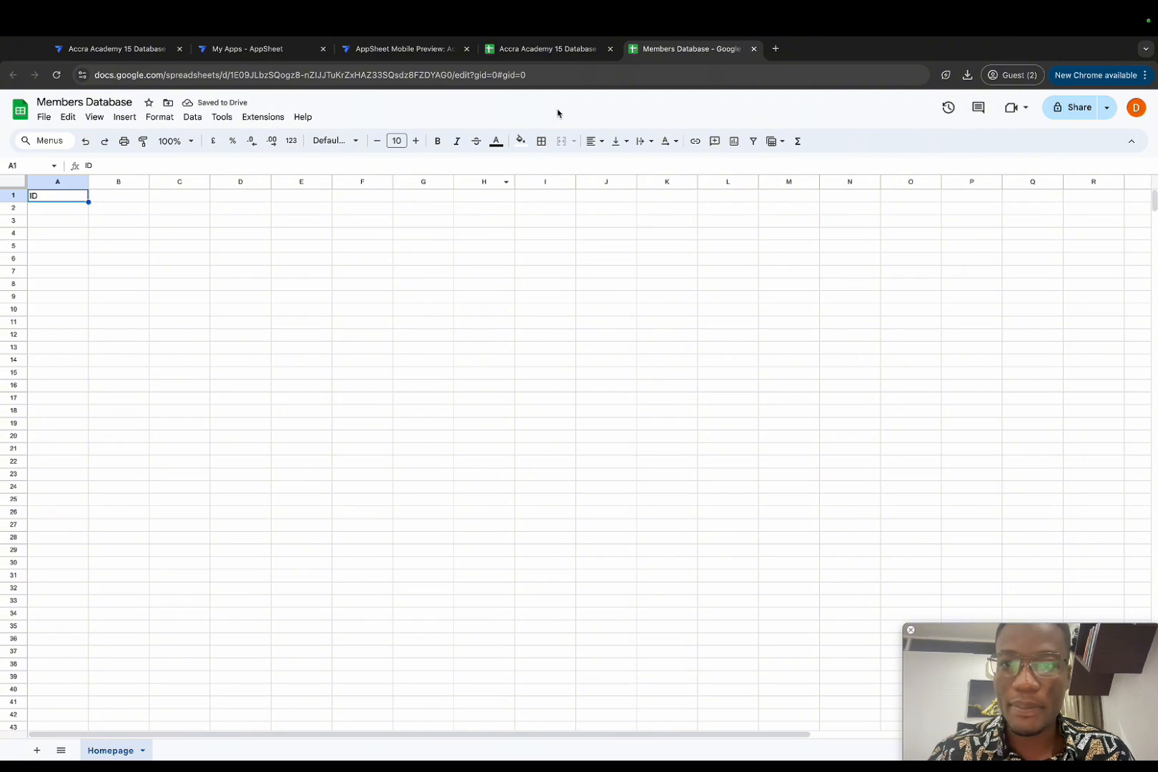
left_click(419, 49)
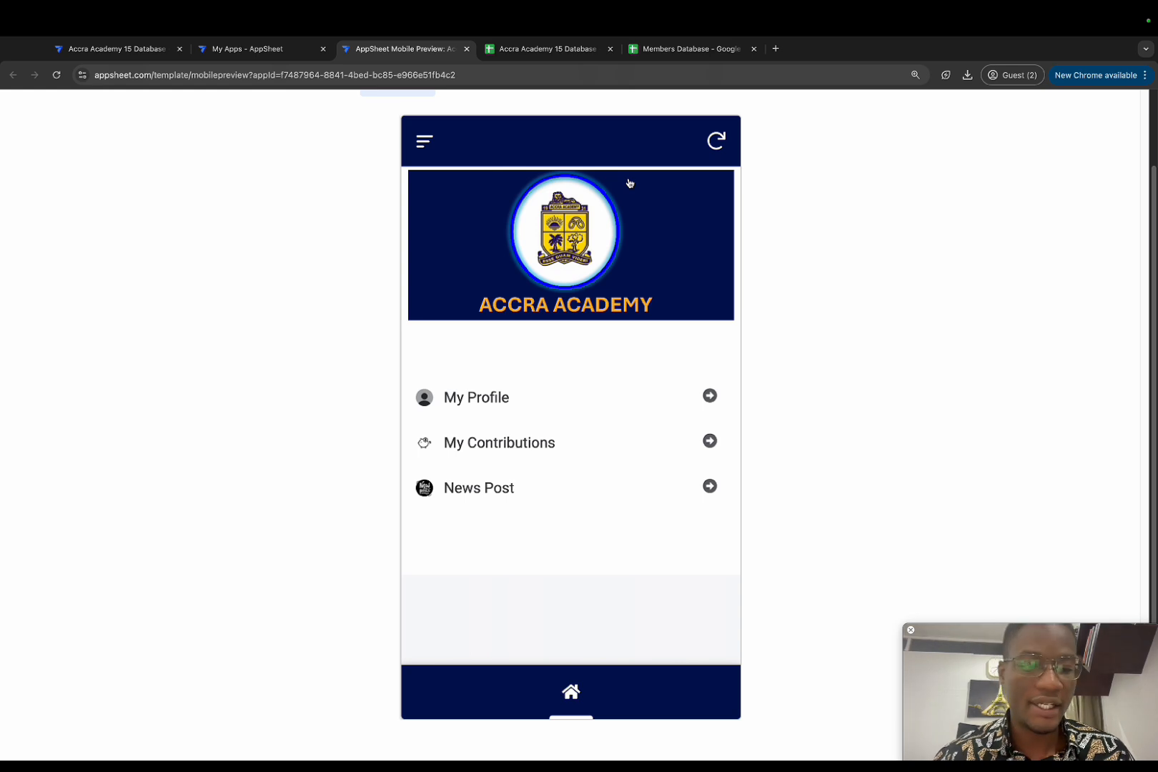
left_click(678, 53)
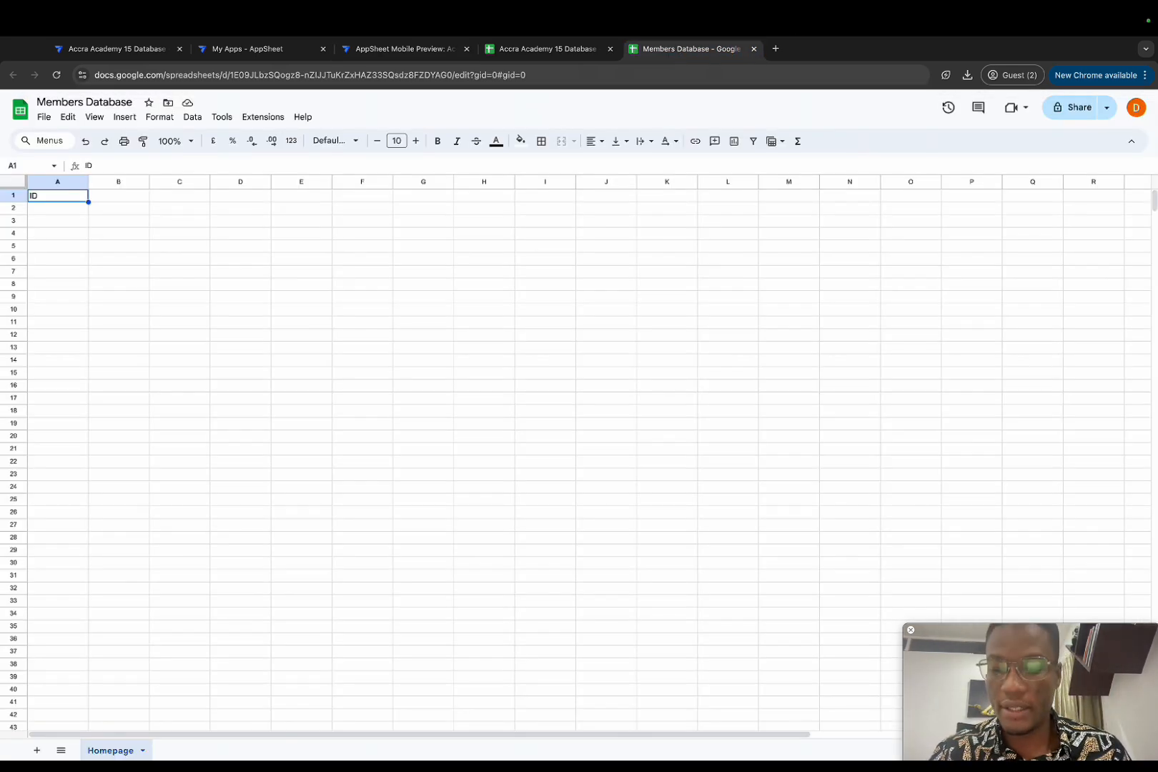
key("Tab")
type("Hero")
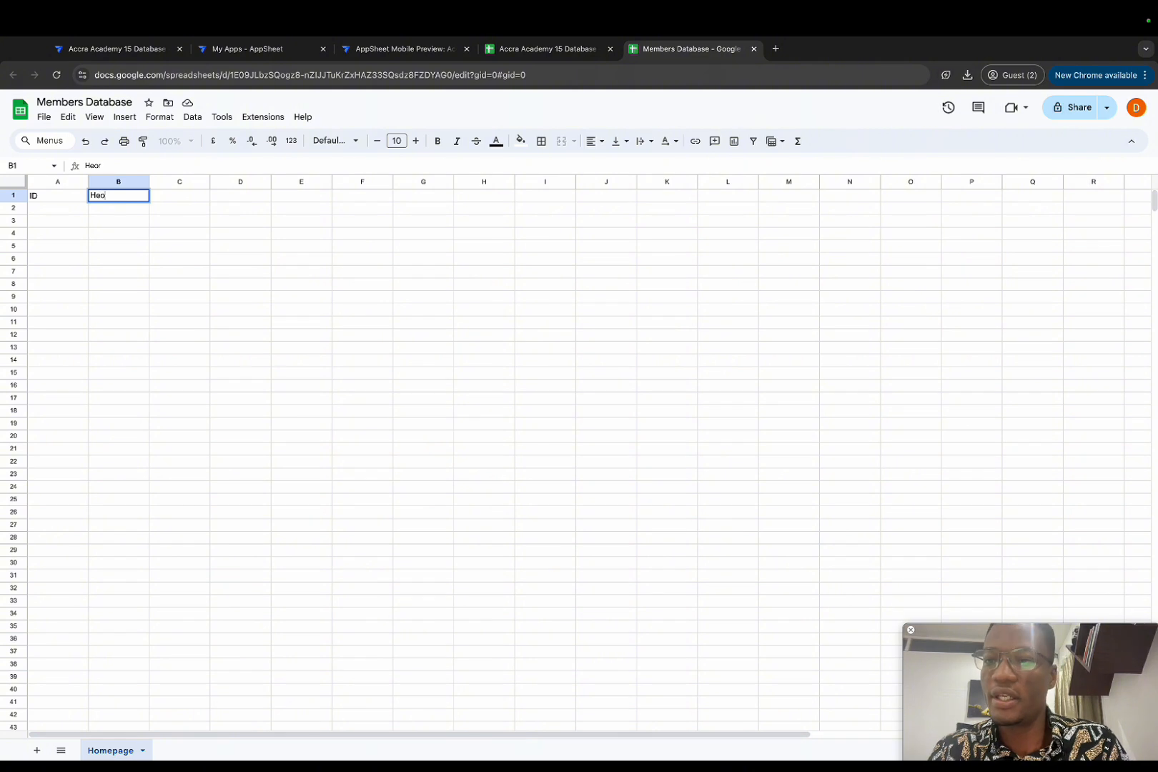
type(" Image")
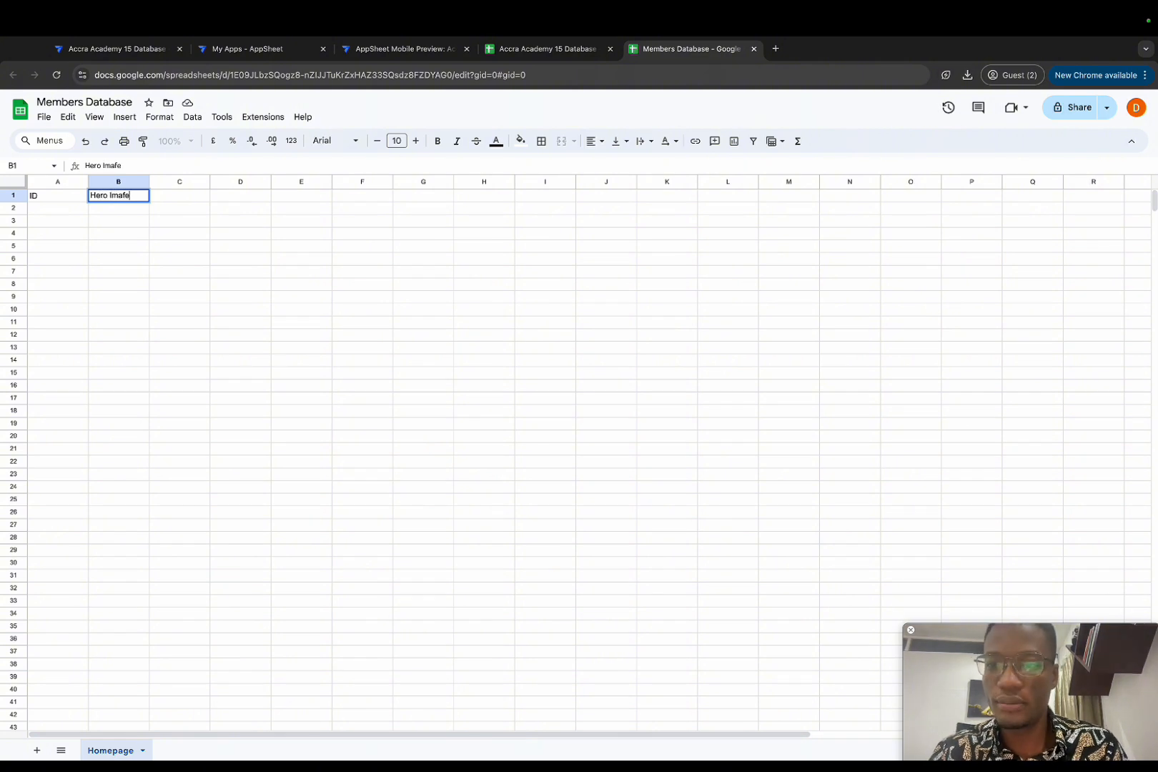
key("Return")
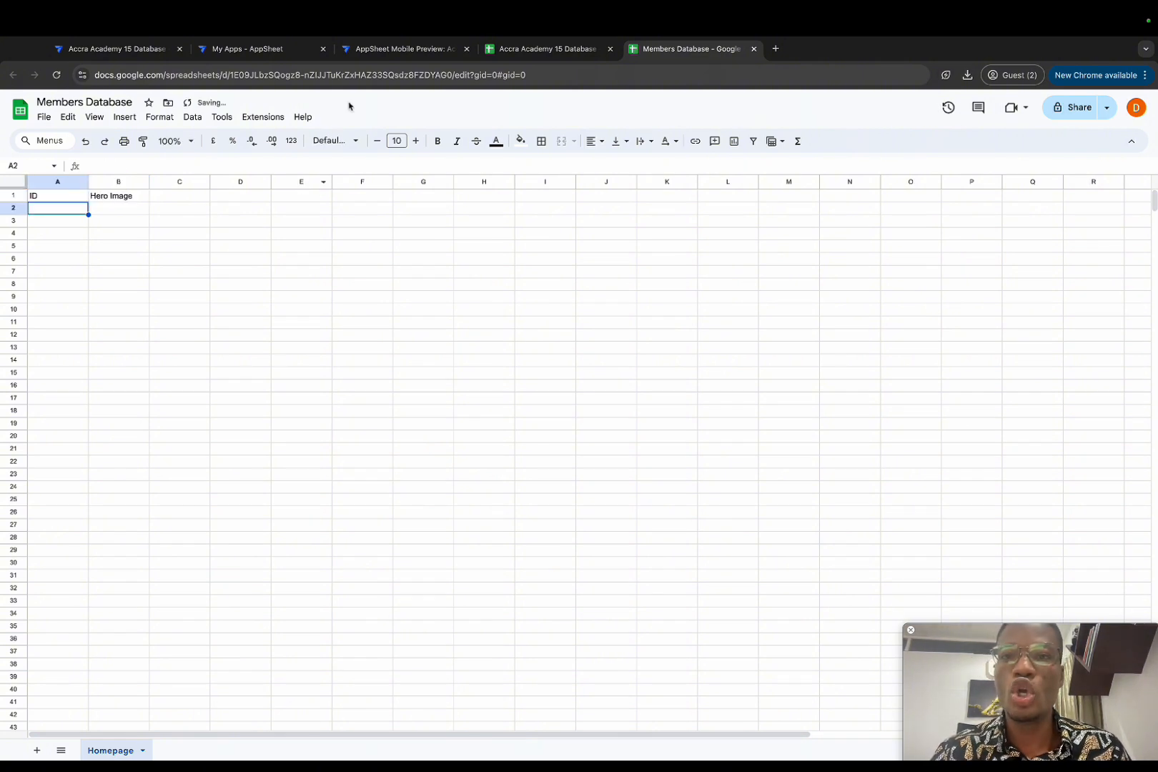
Step: Switch to the Accra Academy app's mobile preview tab
left_click(383, 51)
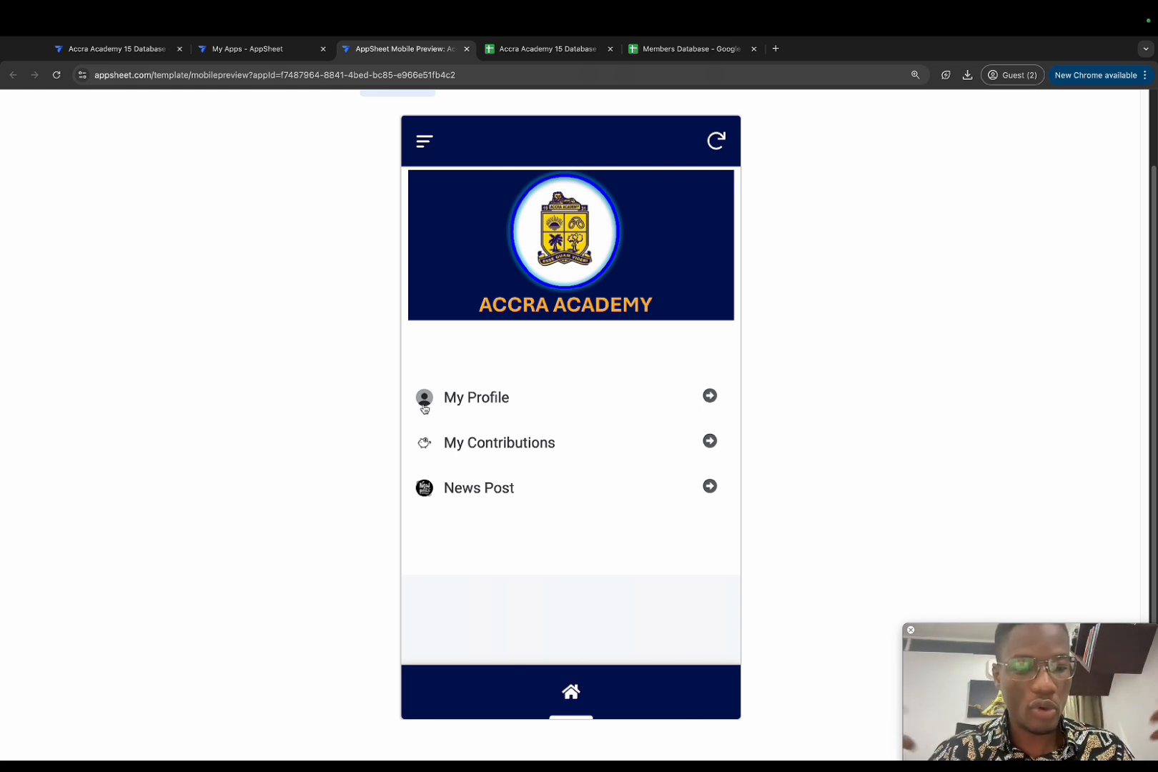
Step: Add headings Header 1, Header 2, Header 3 and Header 4 in C1:F1
mouse_move(445, 15)
left_click(676, 48)
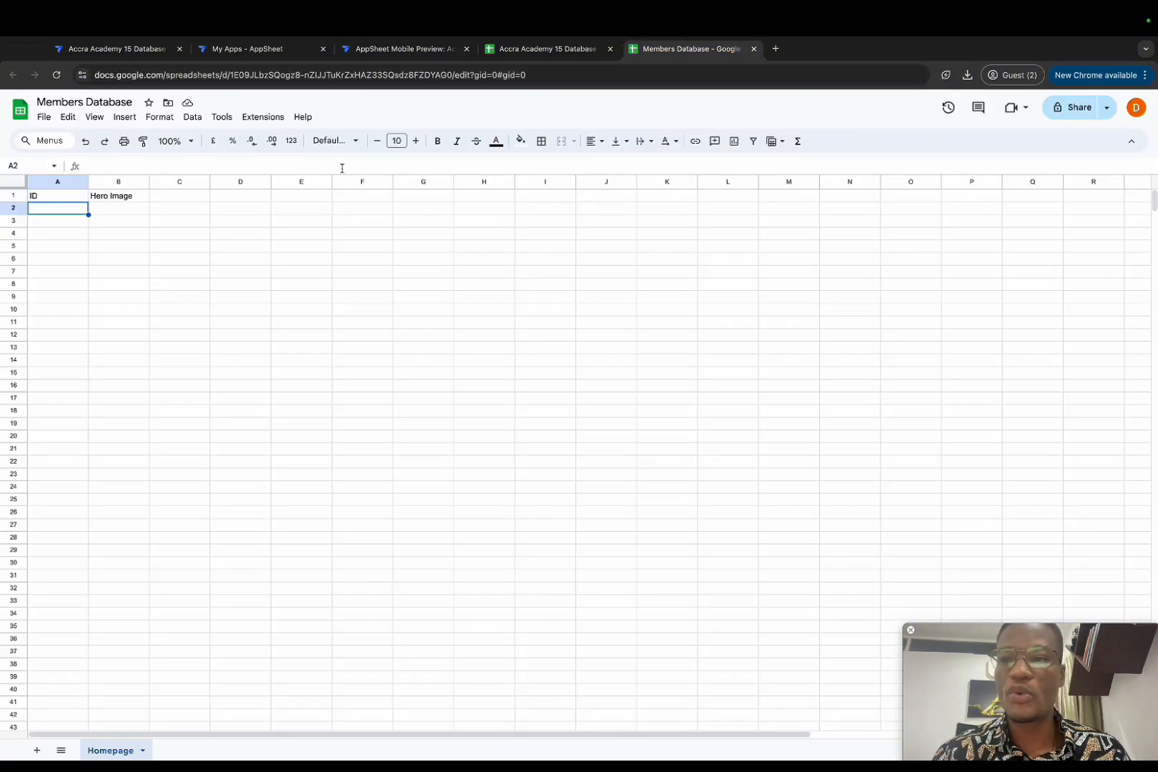
left_click(189, 201)
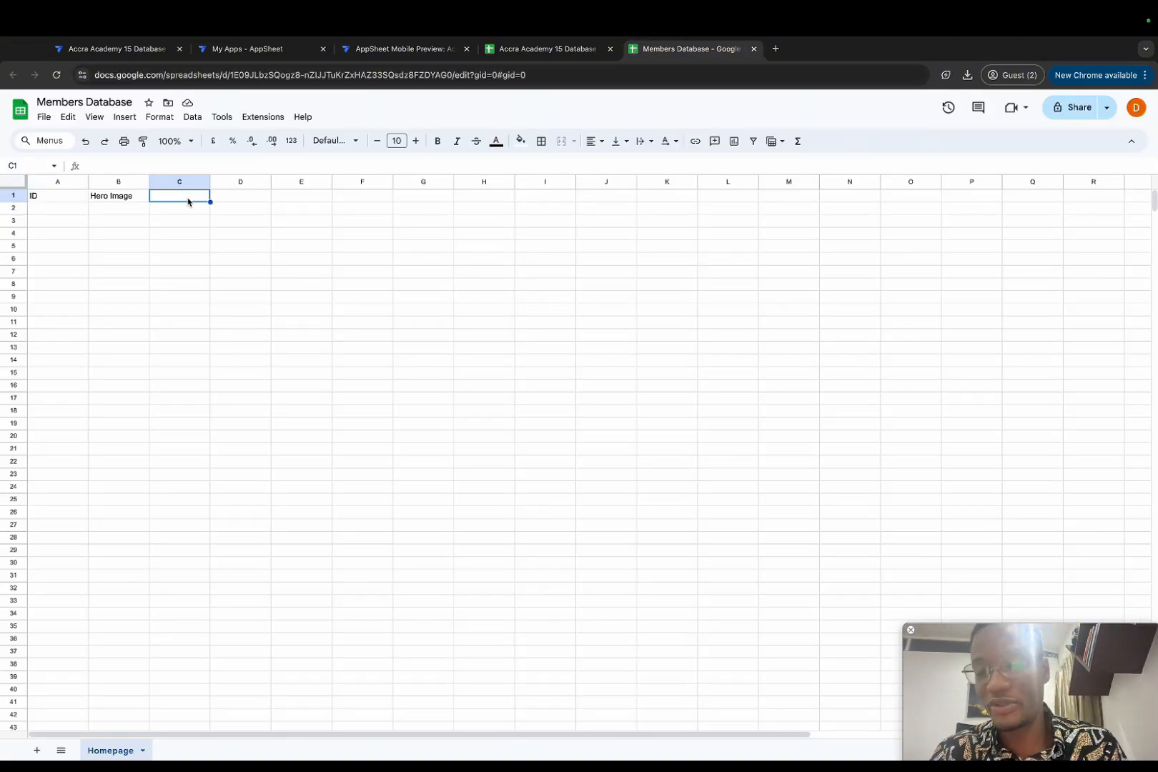
type("Header ")
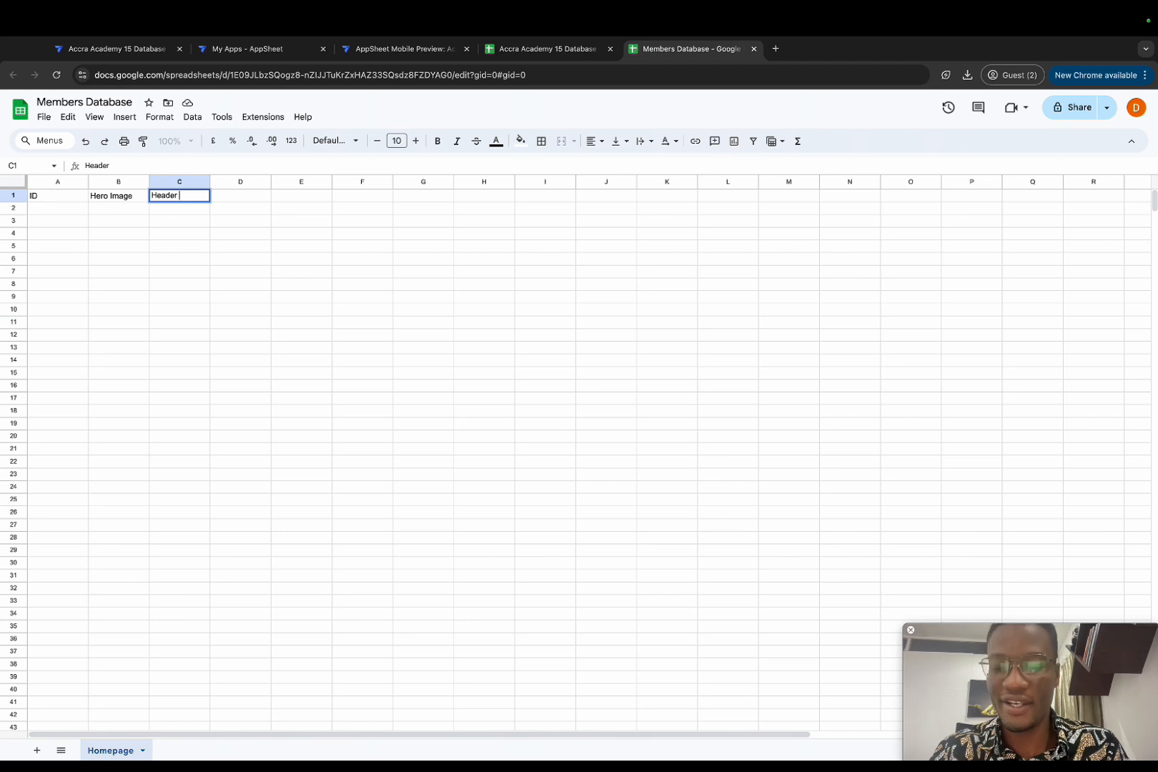
type("1")
key("Tab")
type("He")
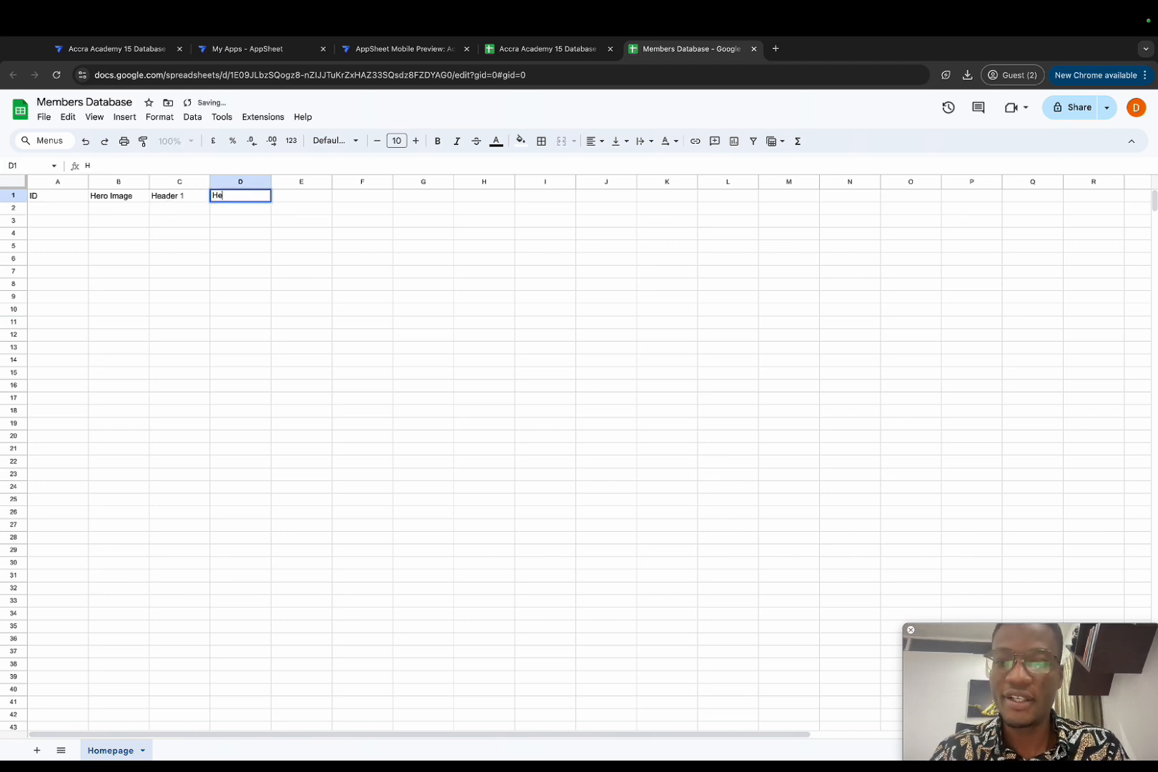
type("ader 2")
key("Tab")
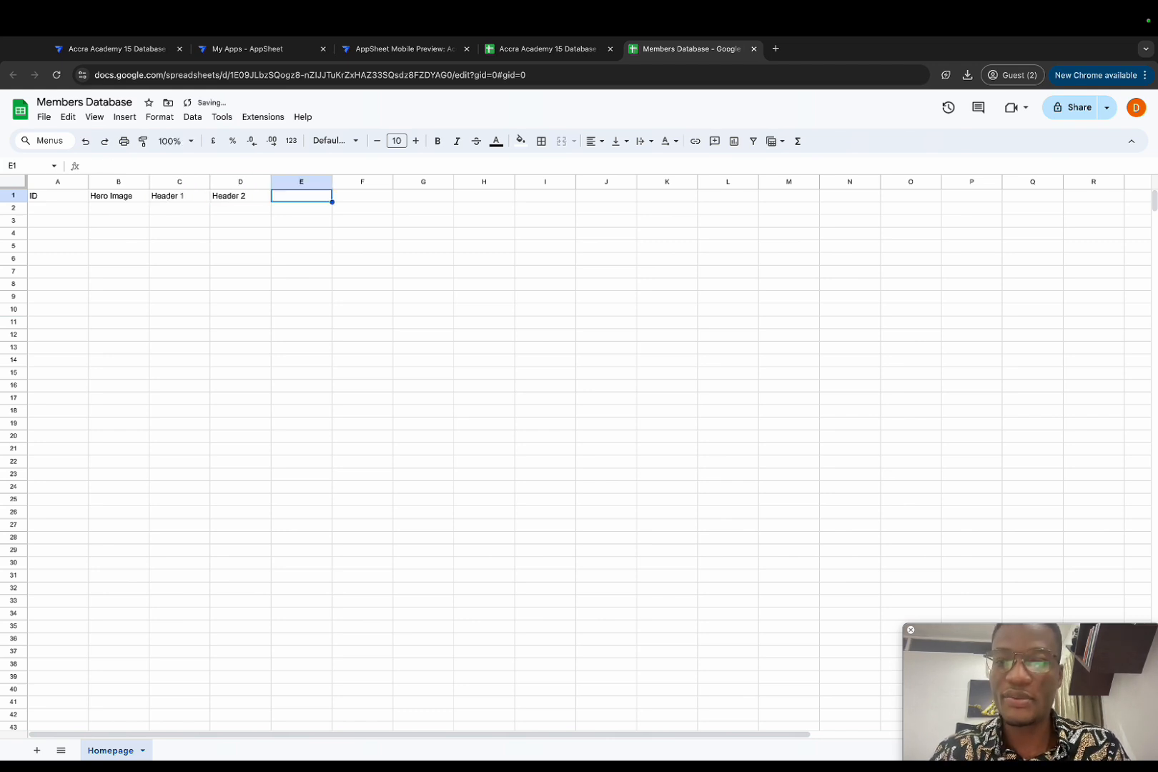
type("Header ")
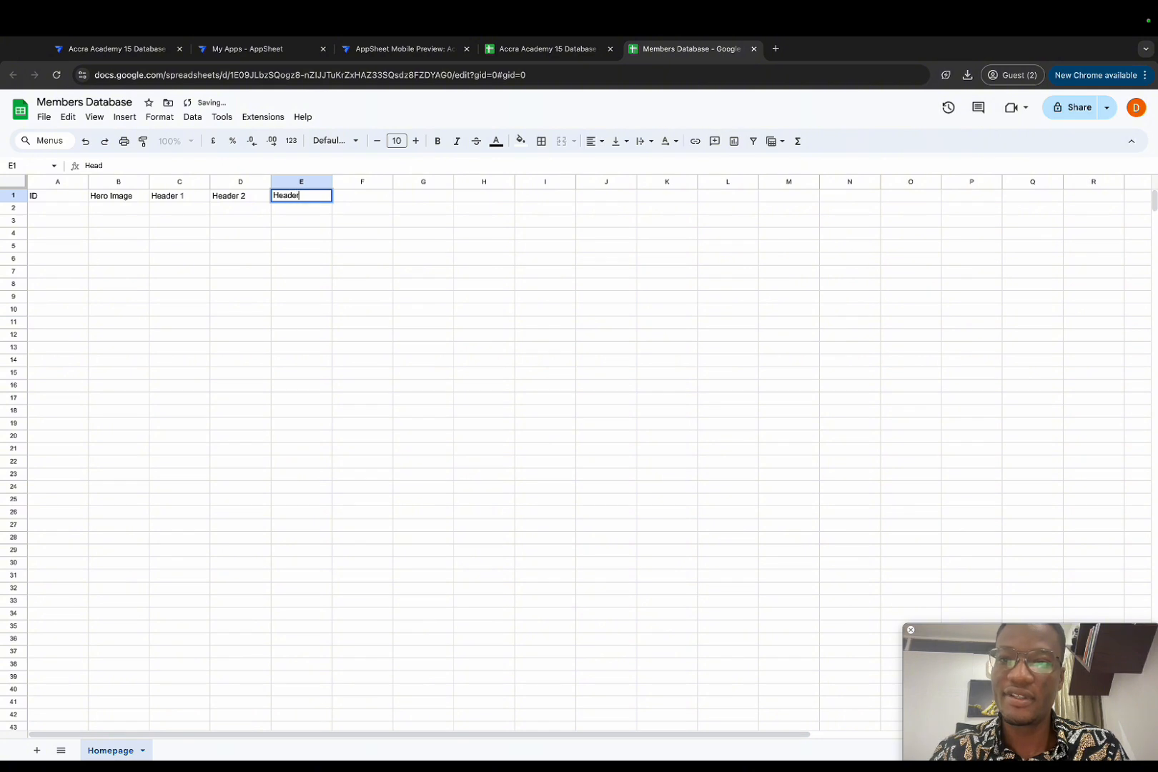
type("3")
key("Tab")
type("Header")
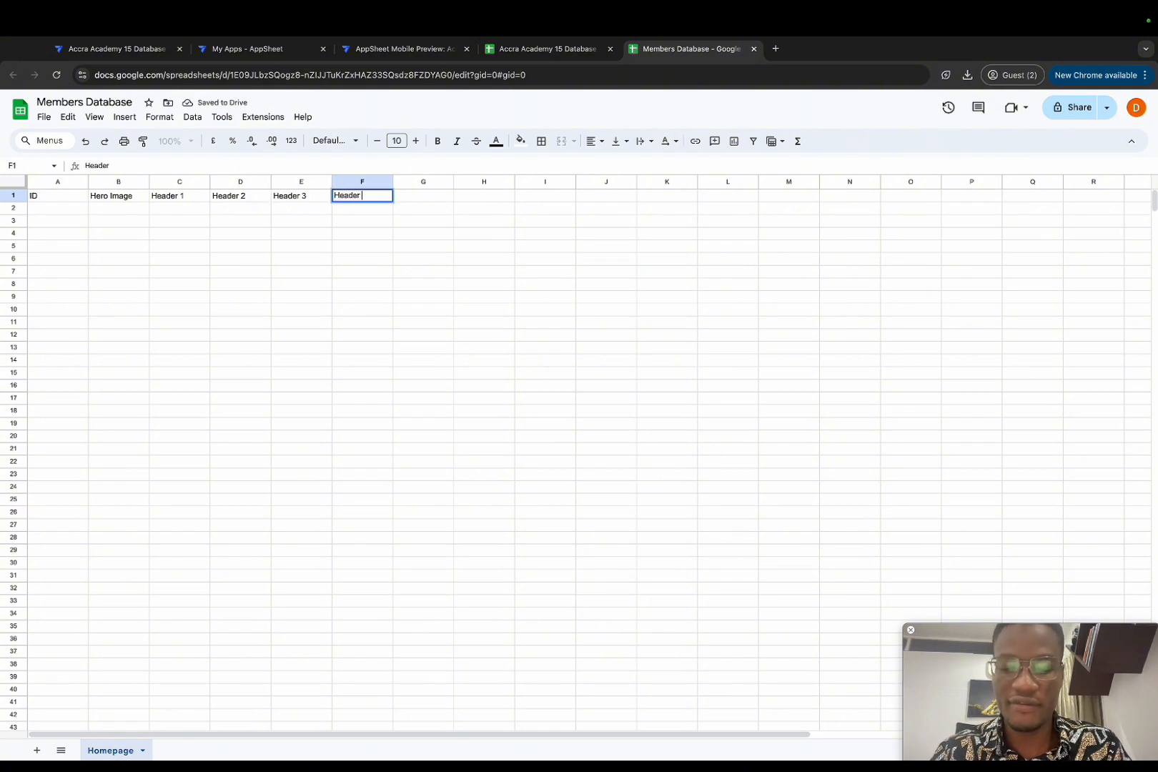
type(" $")
key("BackSpace")
type("4")
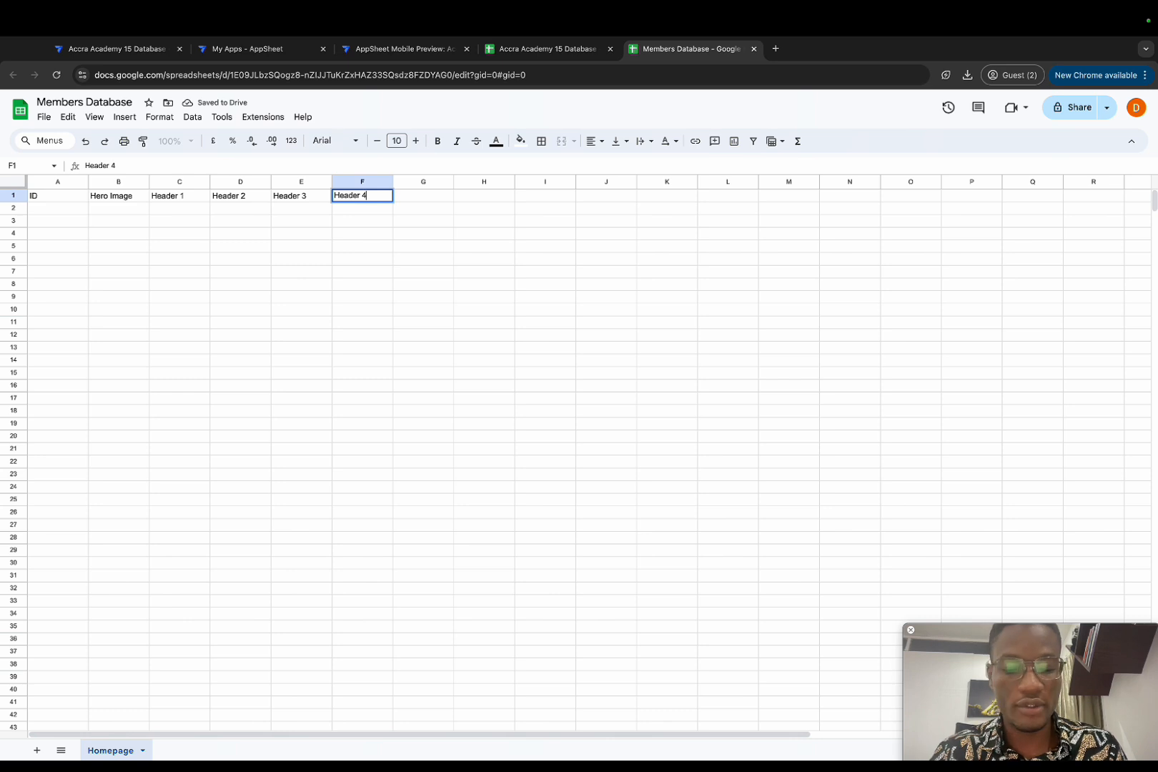
key("Return")
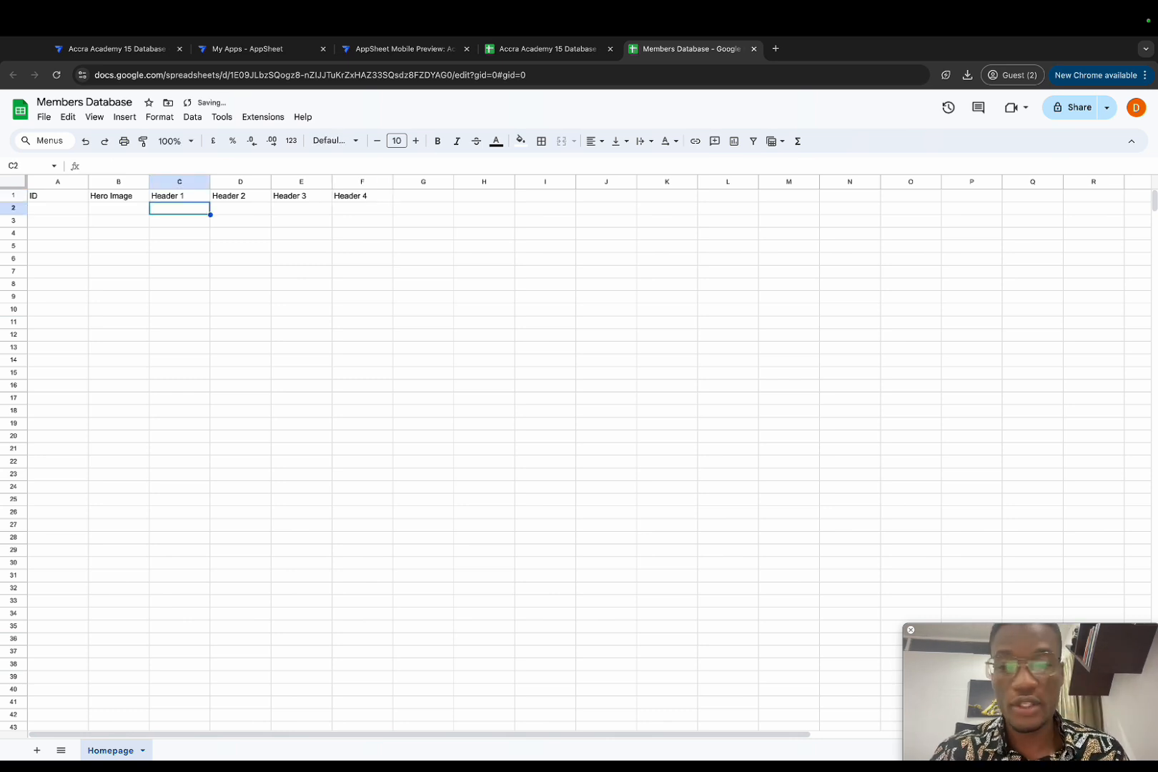
key("Up")
key("Left")
key("Left")
key("Down")
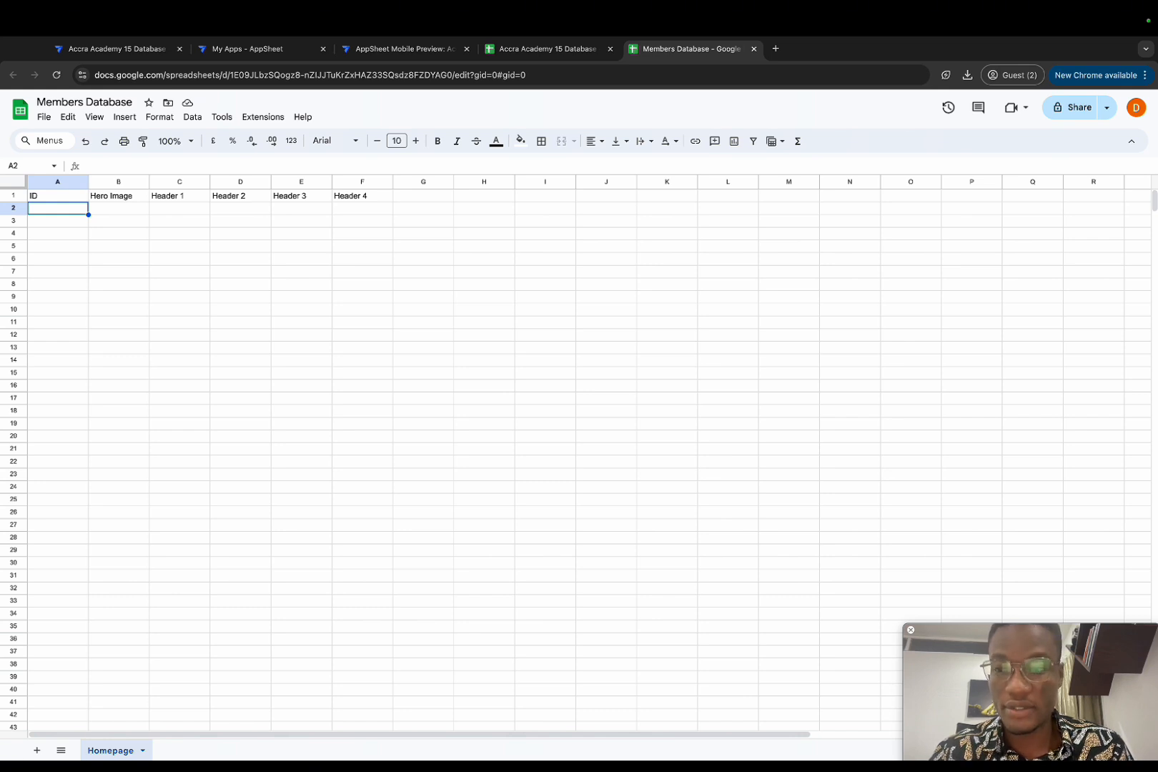
Step: Fill row 2 with xxxx in A2 and 1, 2, 3, 4 in C2:F2
type("xxxx")
key("Tab")
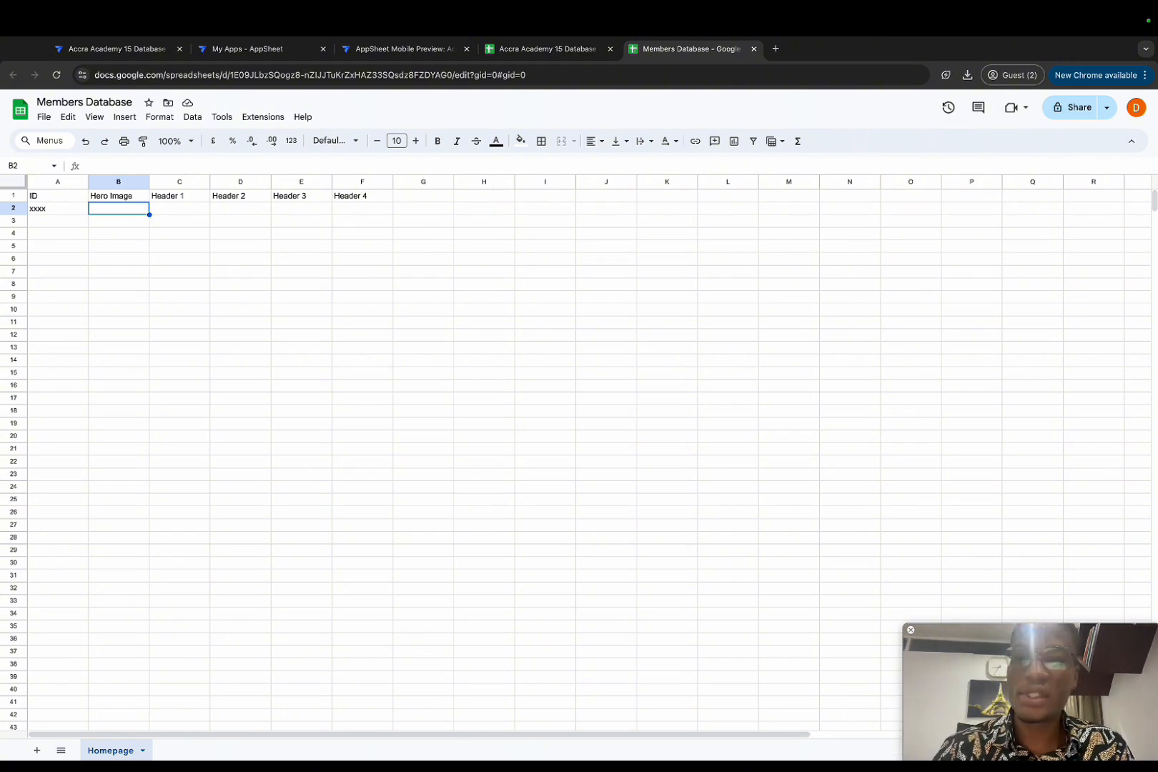
key("Tab")
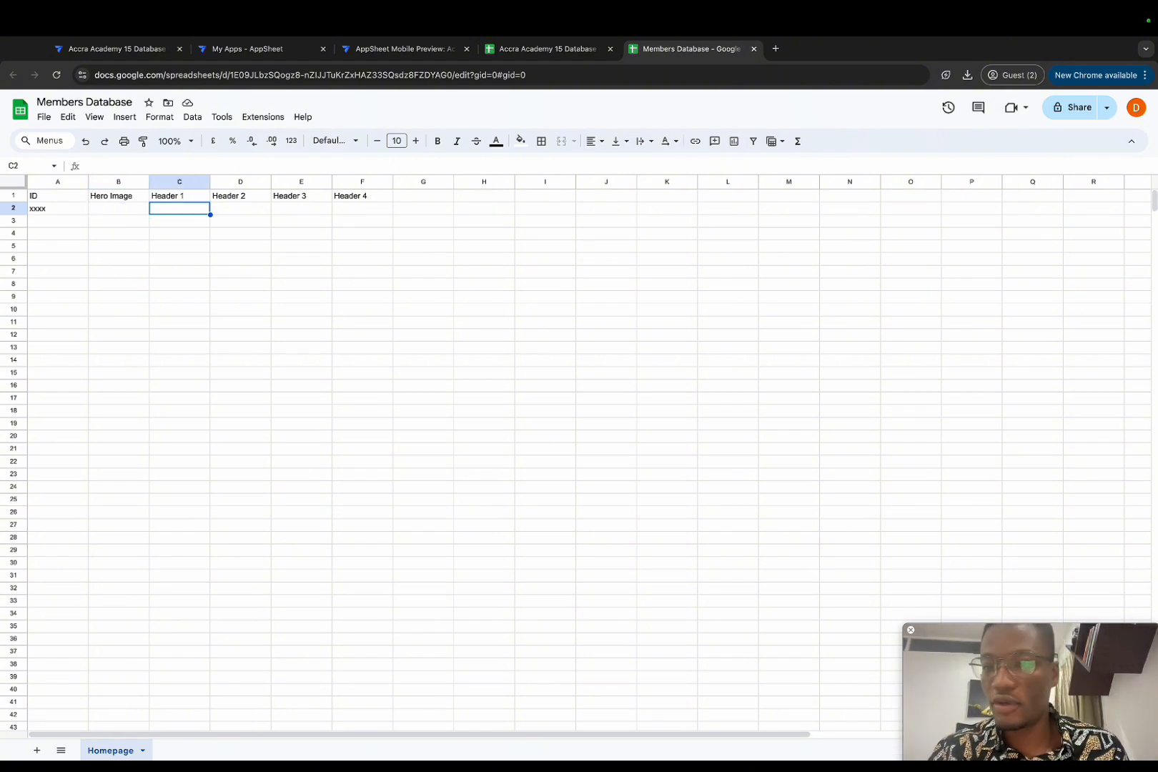
type("1")
key("Tab")
type("2")
key("Tab")
type("3")
key("Tab")
type("4")
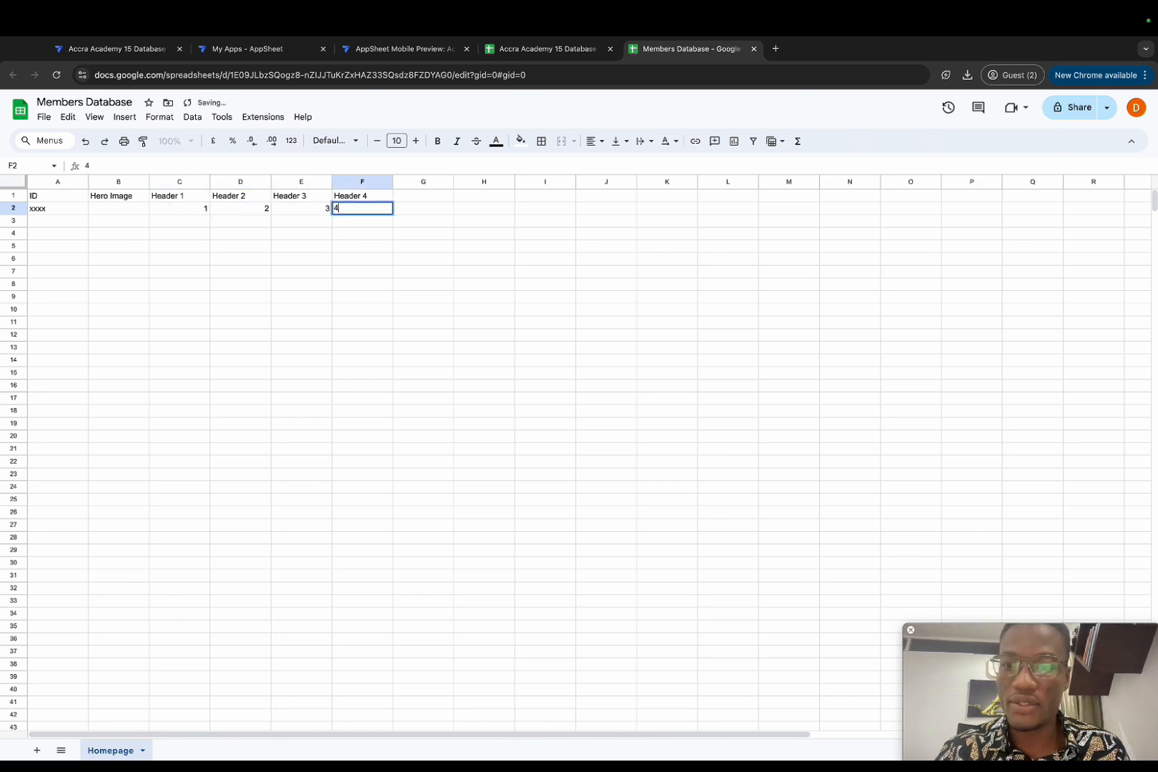
key("Tab")
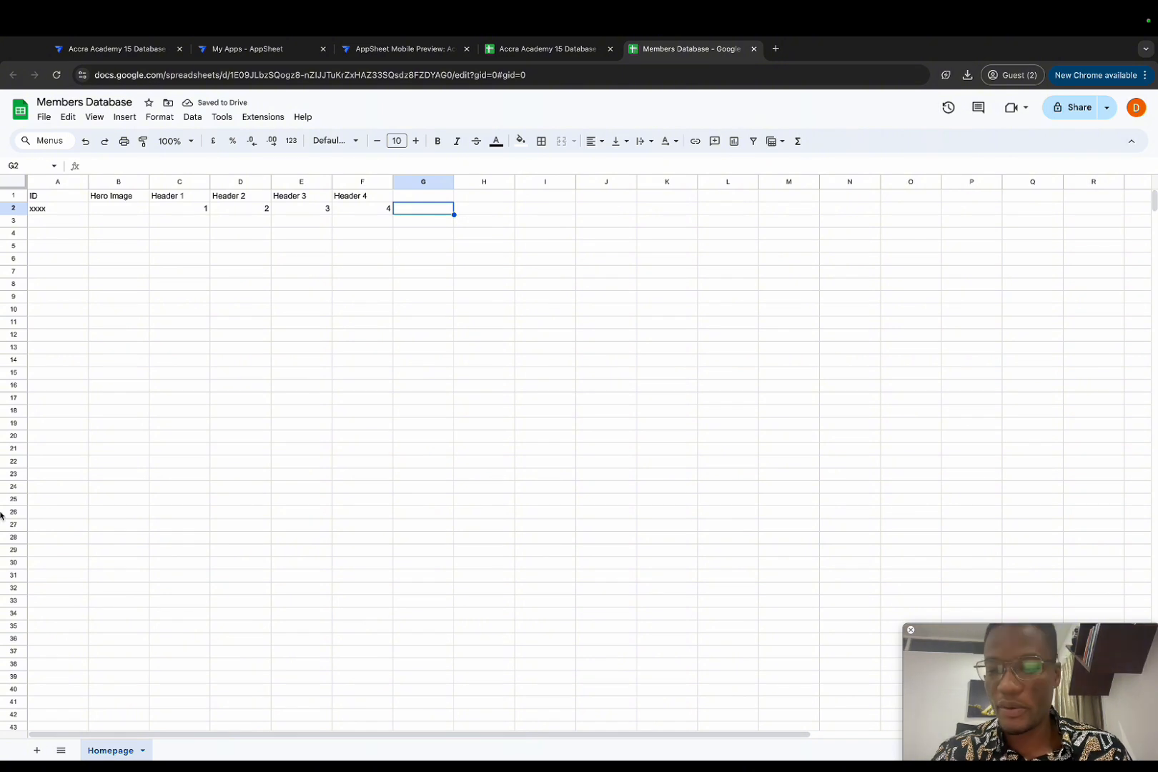
Step: Add a new sheet named Header
left_click(37, 750)
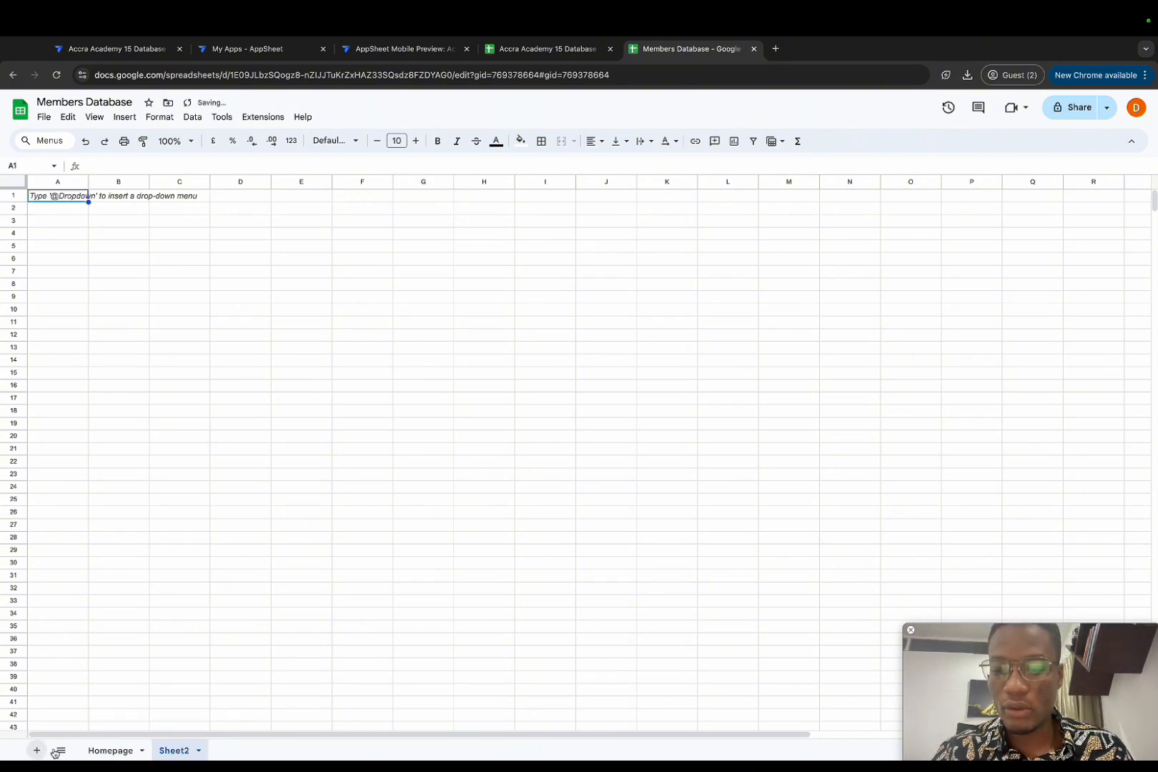
double_click(176, 751)
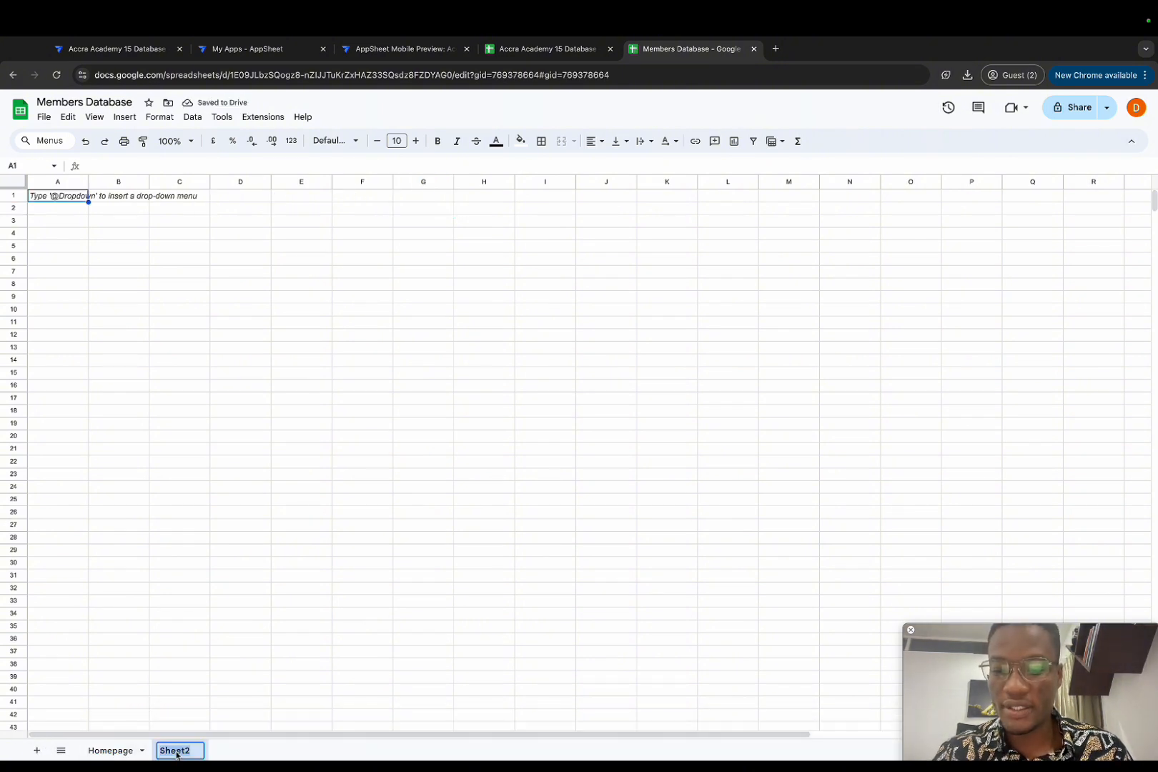
type("H")
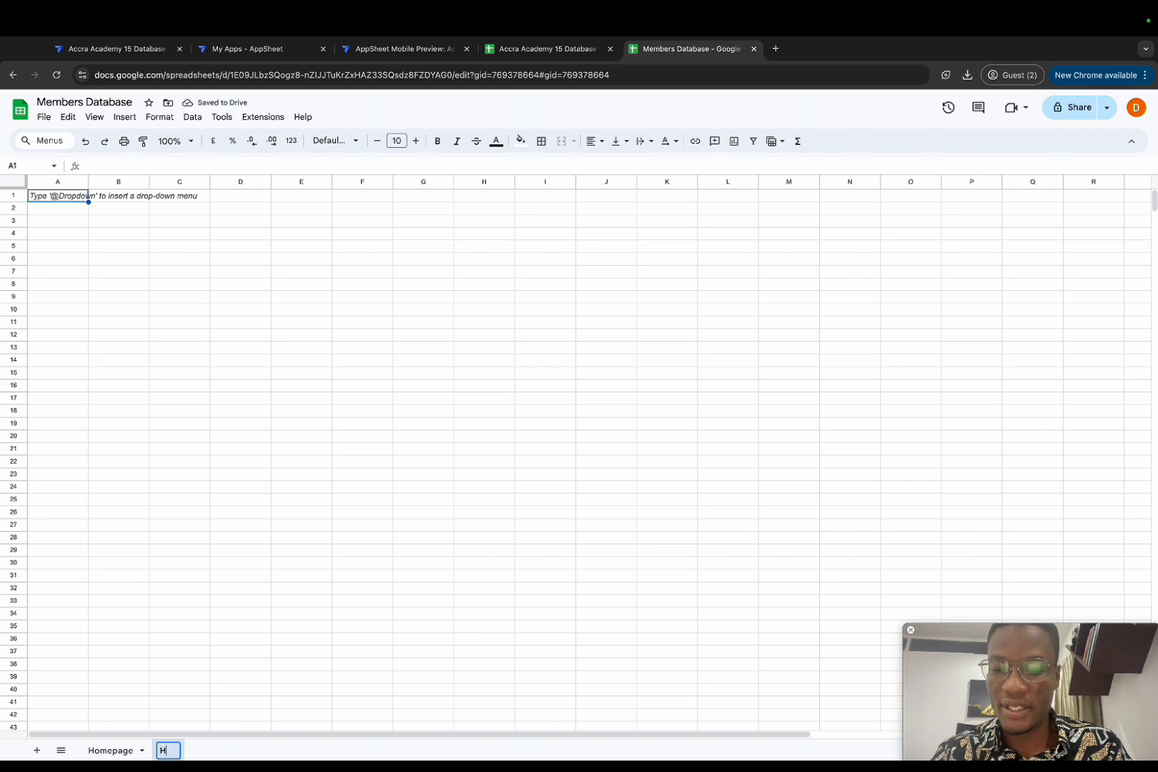
type("eader")
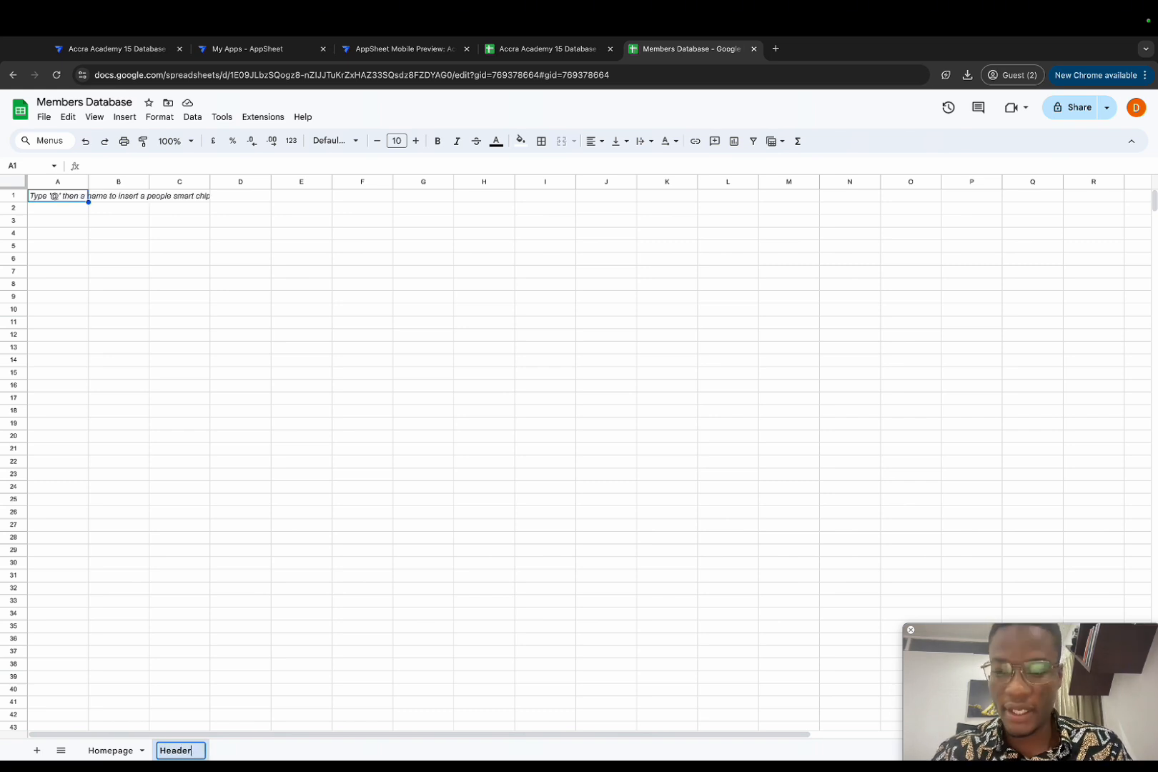
key("Return")
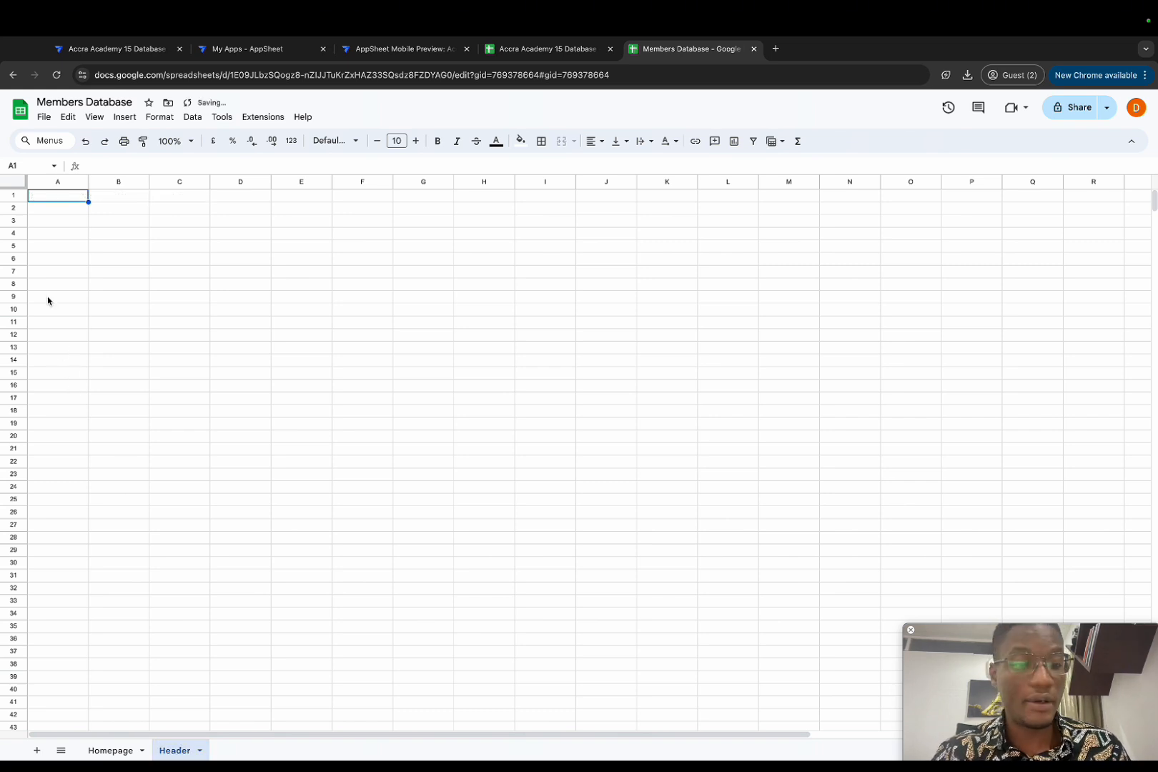
Step: Enter headings Header, Name and Image in A1:C1 of the Header sheet
type("He")
key("BackSpace")
key("BackSpace")
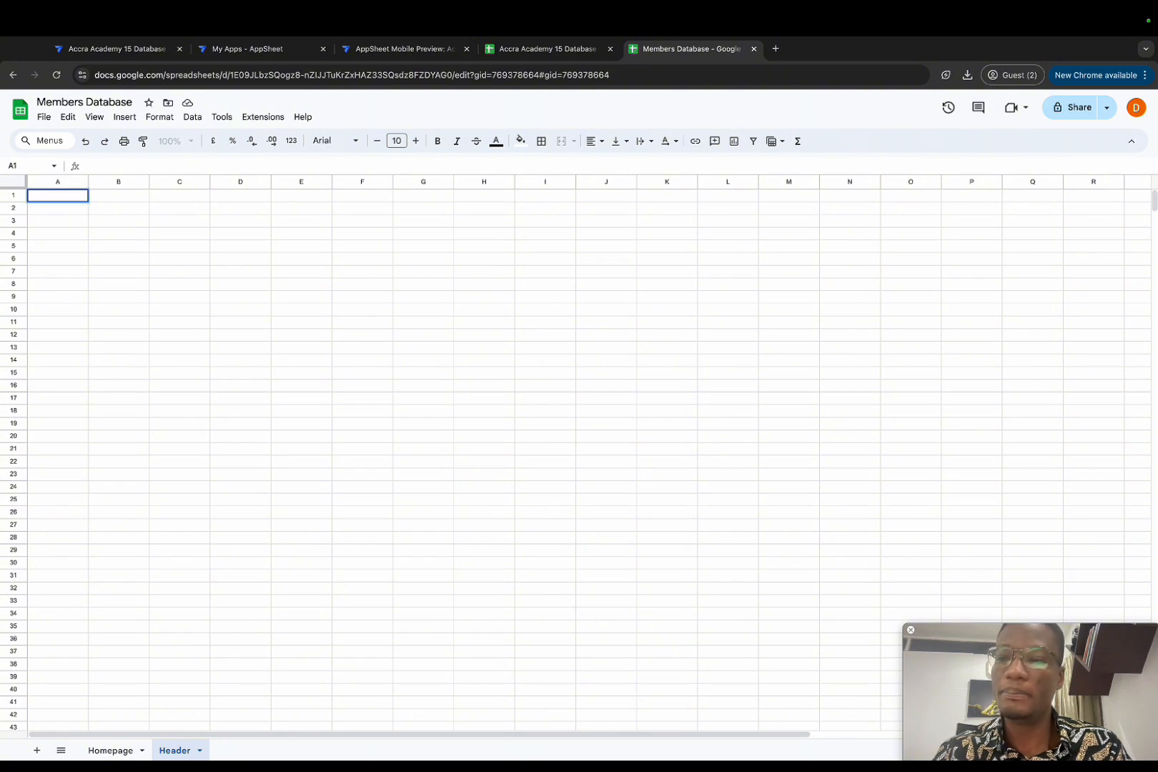
type("Header")
key("Tab")
type("Name")
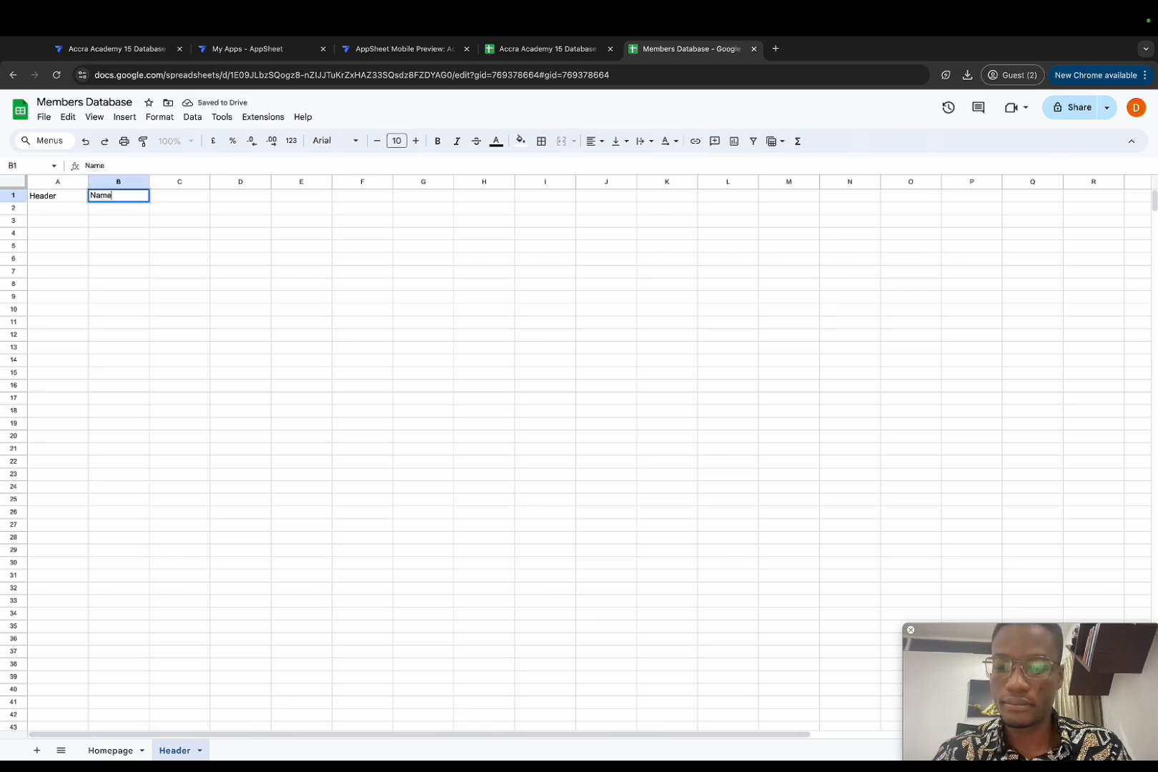
key("Tab")
type("Image")
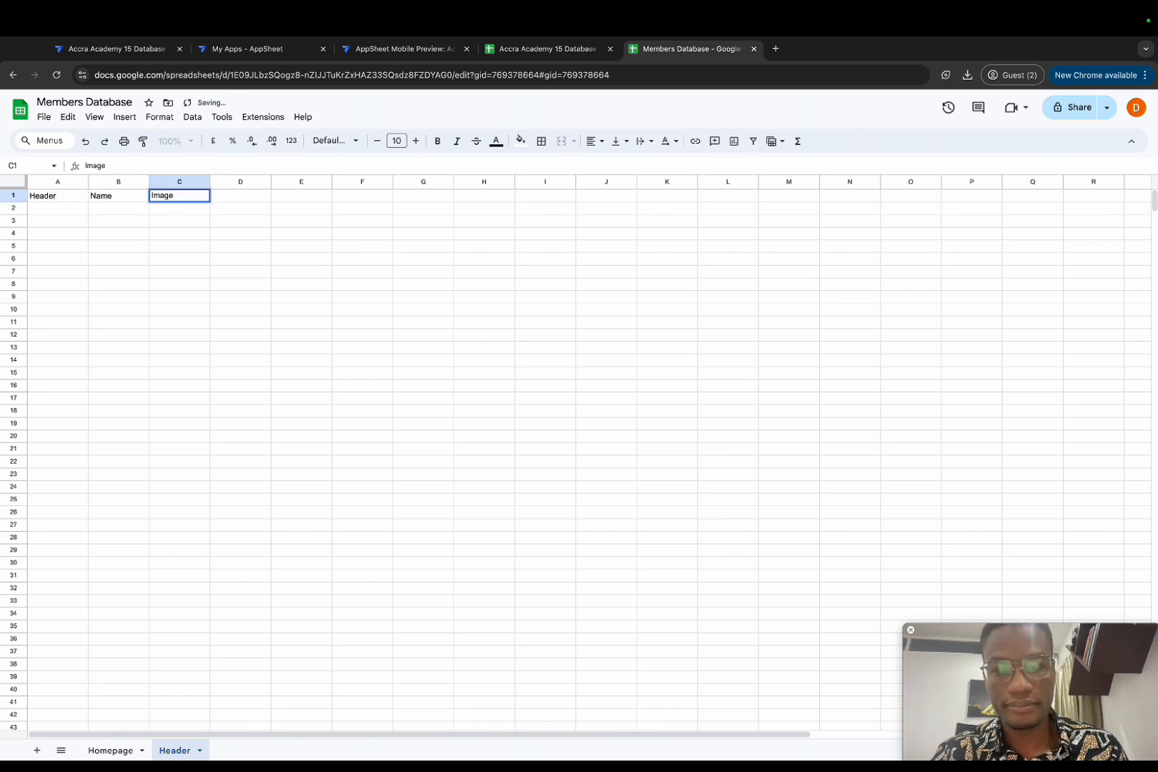
key("Return")
Step: Number rows 1 to 4 in A2:A5
type("1")
key("Return")
type("2")
key("Return")
type("3")
key("Return")
type("4")
key("Return")
key("Up")
key("Up")
key("Up")
key("Up")
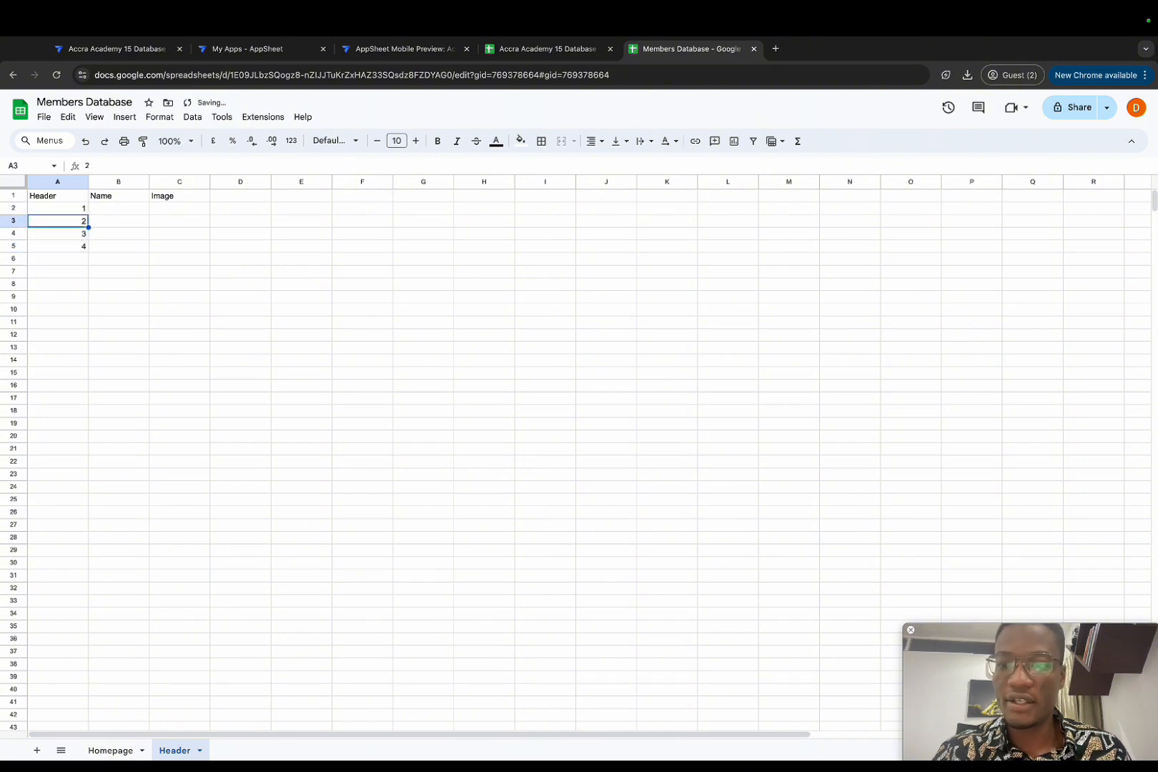
Step: List Create a member Account, My Profile, My Contributions and News Post in B2:B5
left_click(113, 751)
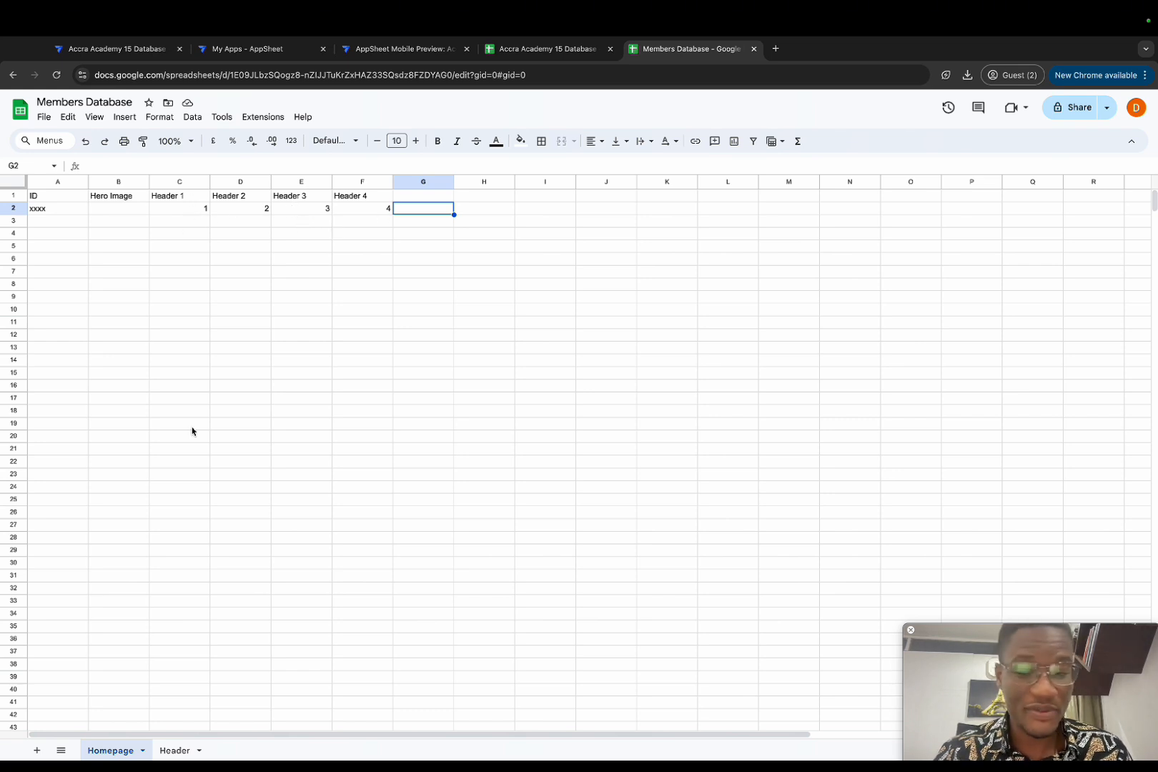
left_click(174, 750)
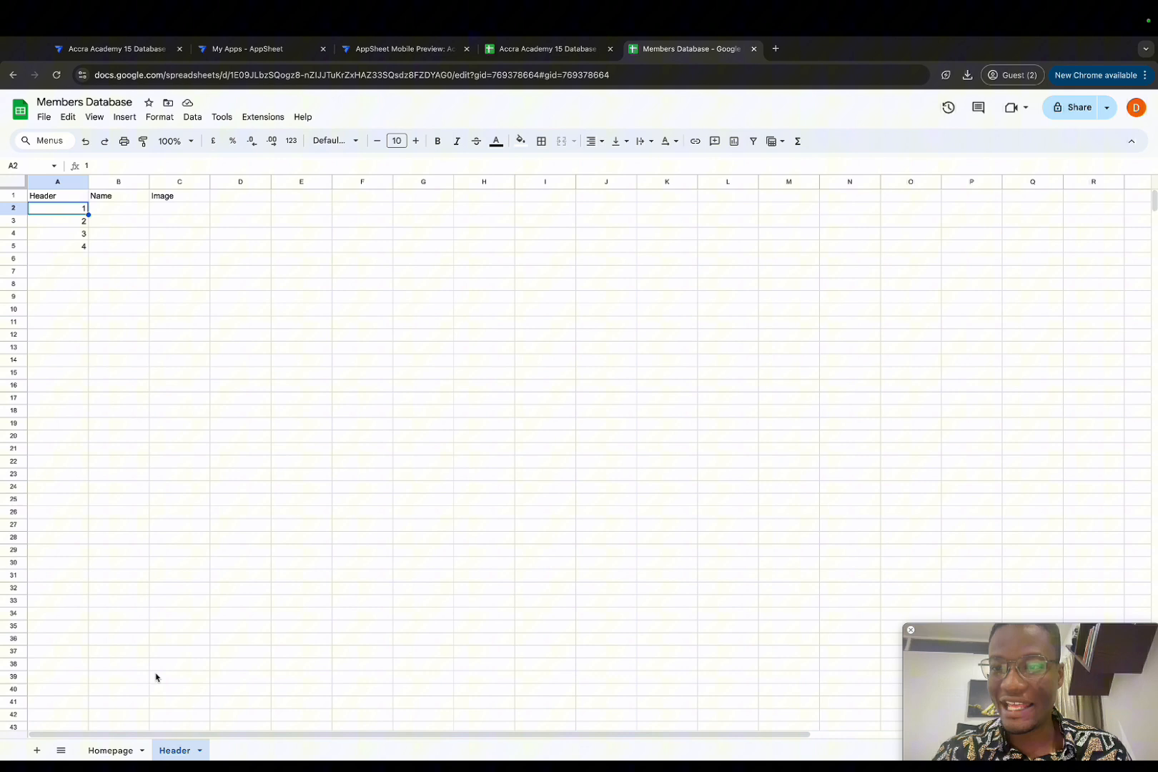
left_click(112, 208)
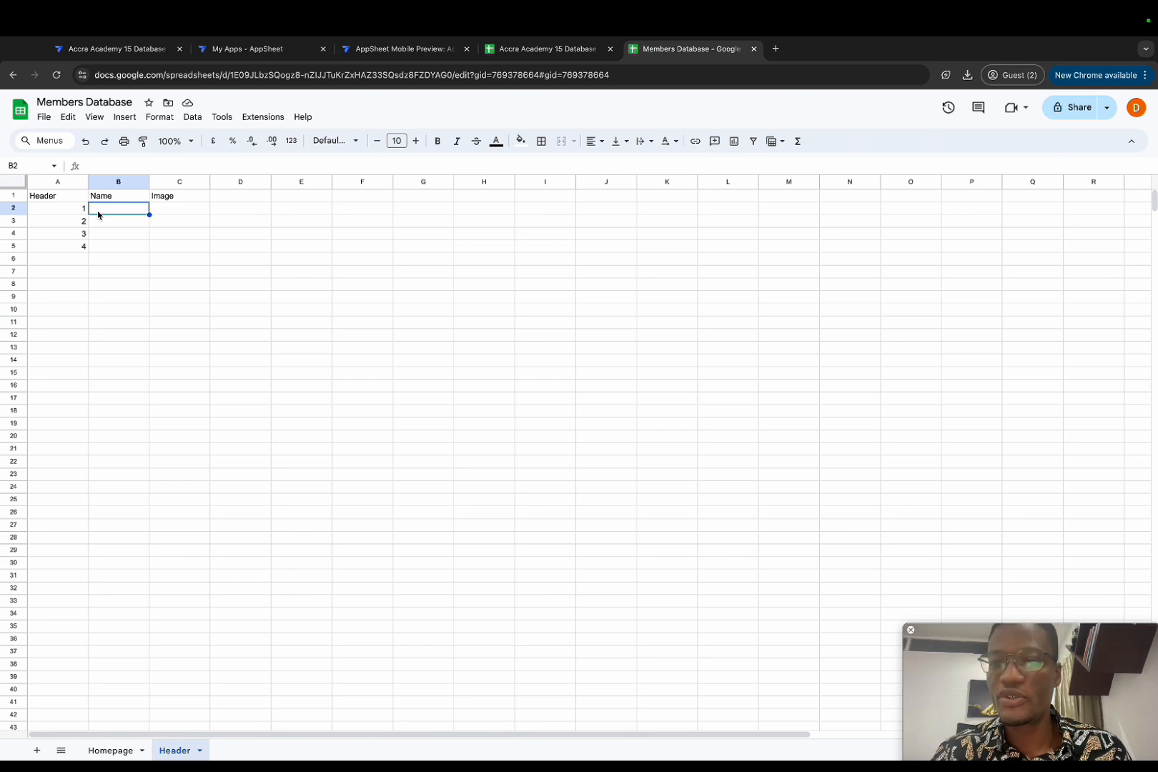
type("Cre")
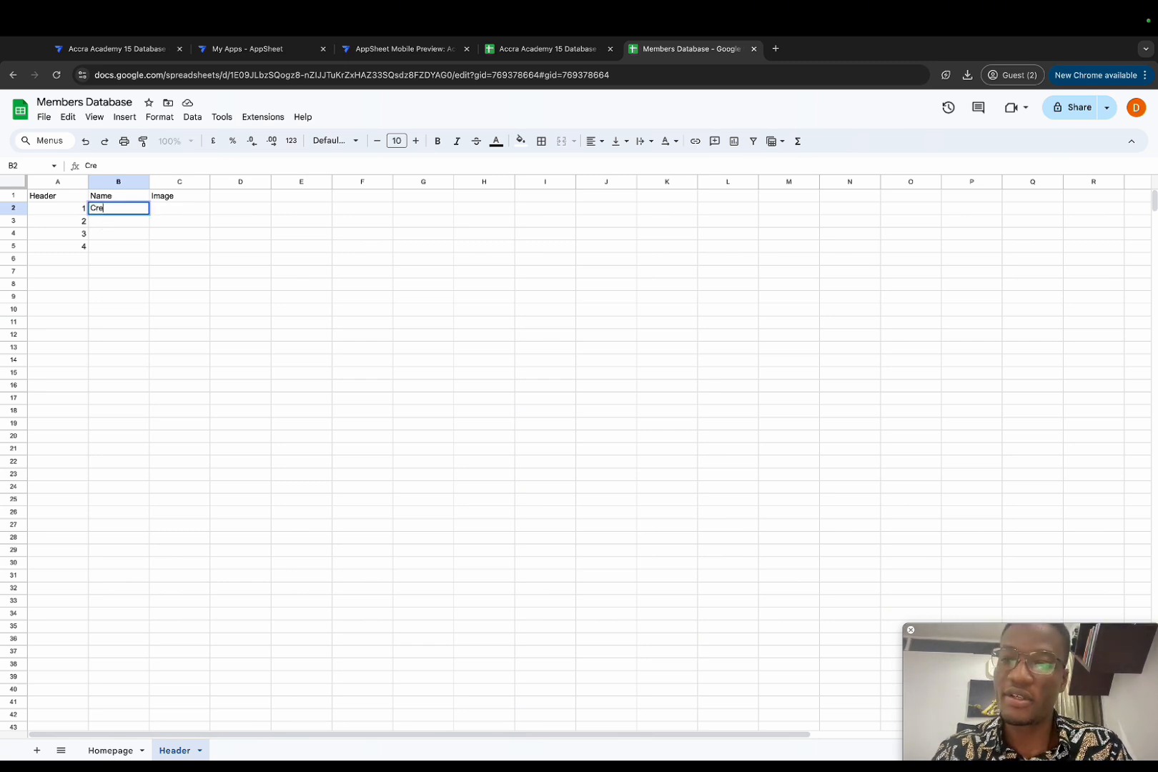
type("ate a member Account")
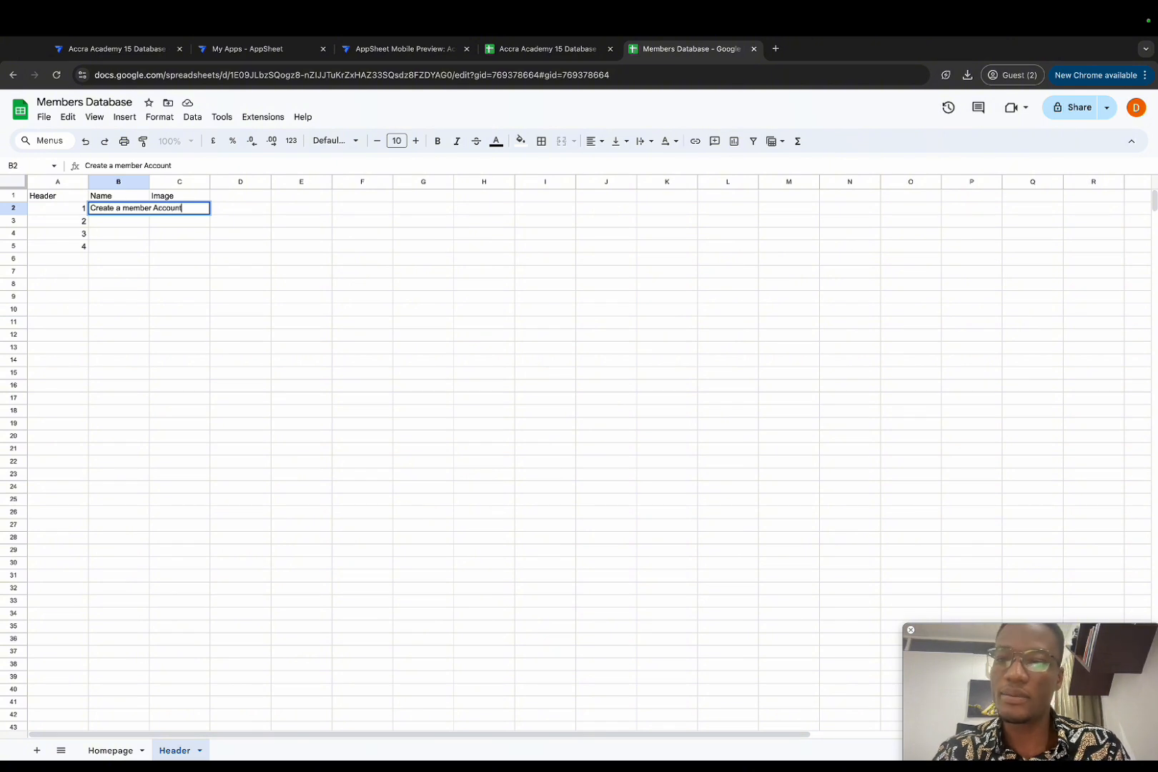
key("Return")
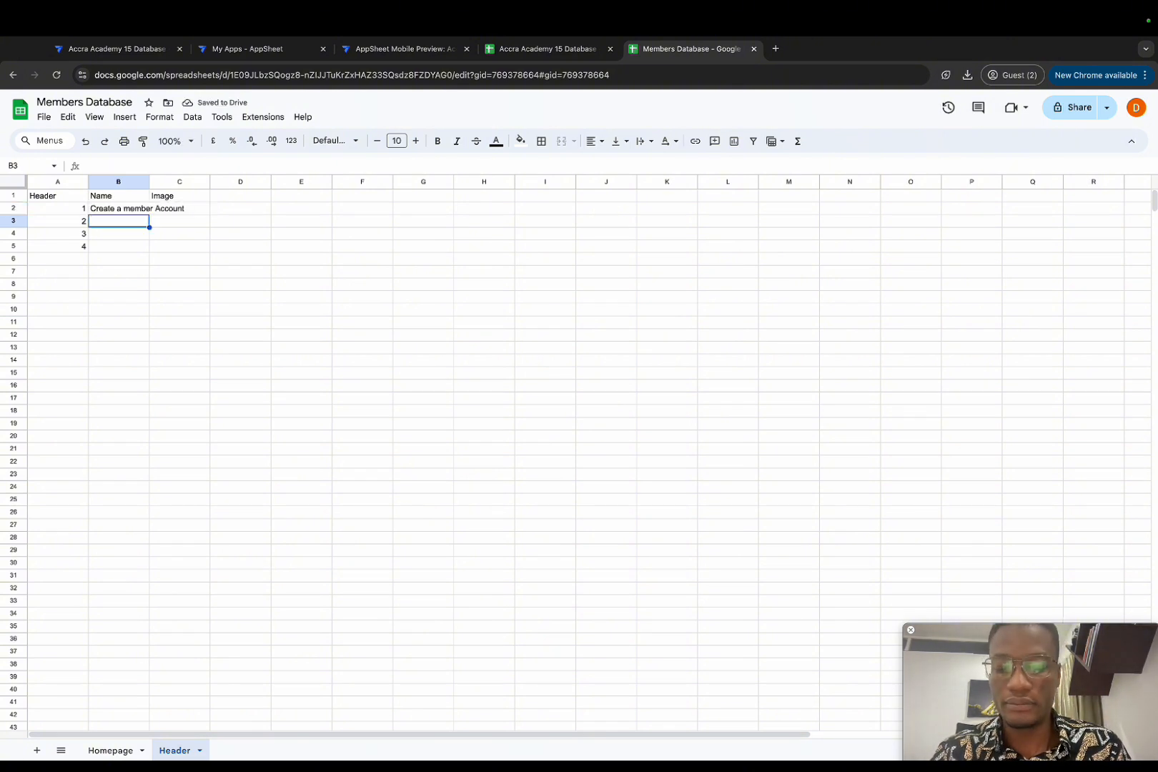
type("My Profile")
key("Return")
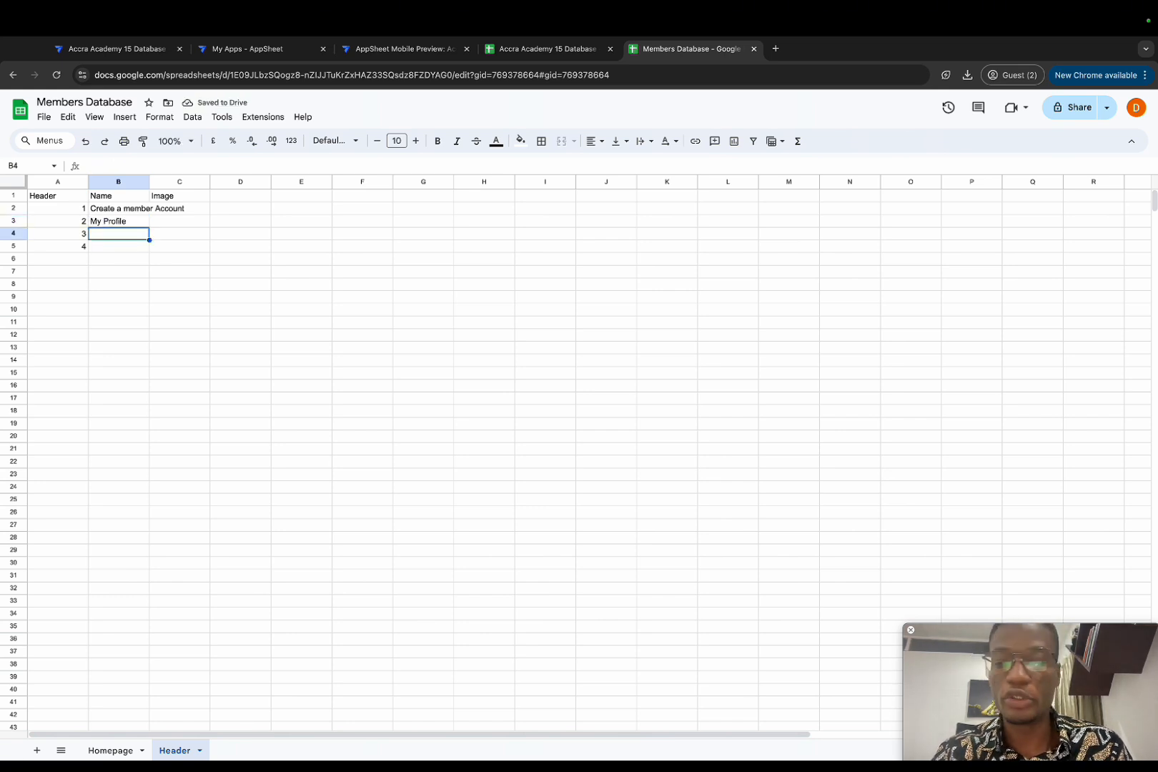
type("My Contr")
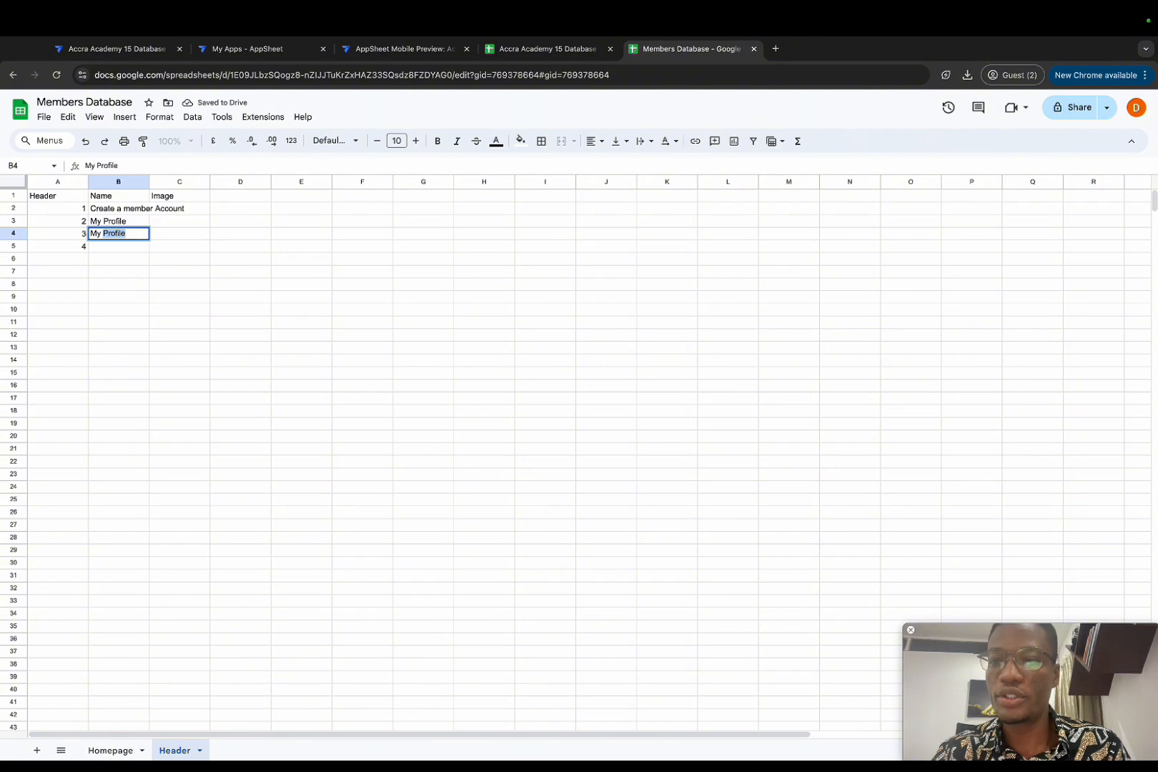
type("ibutions")
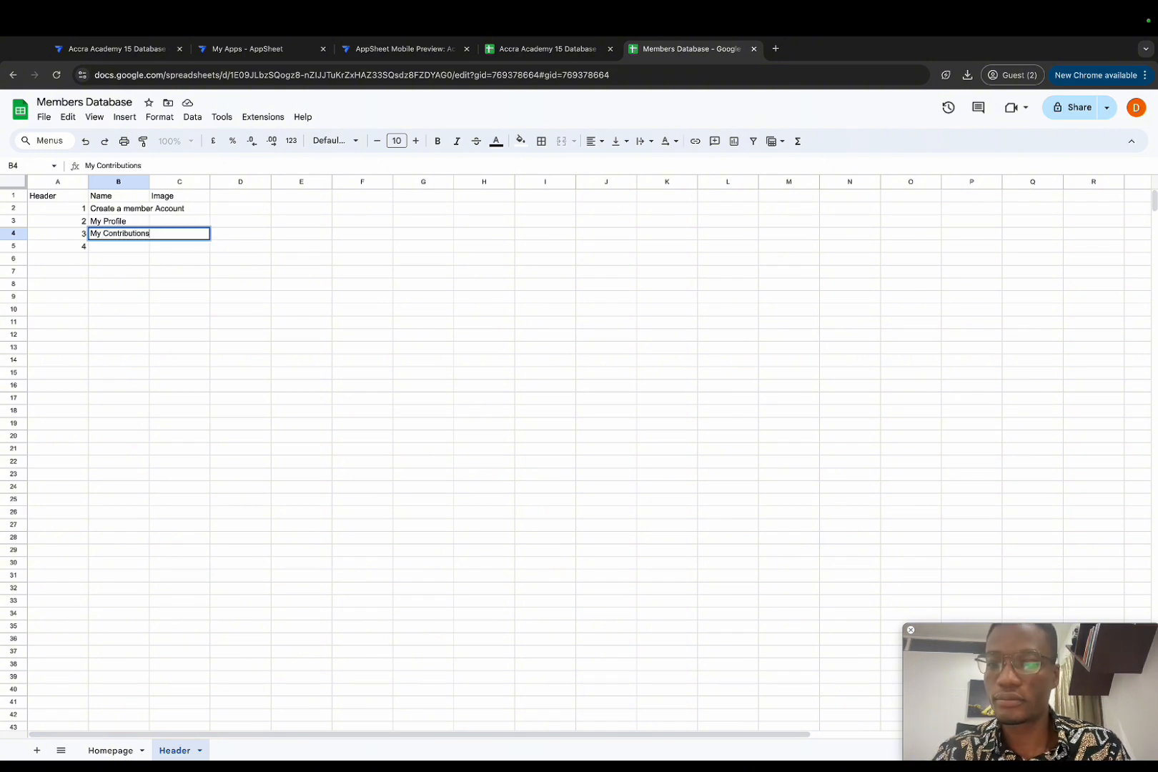
key("Return")
type("News Post")
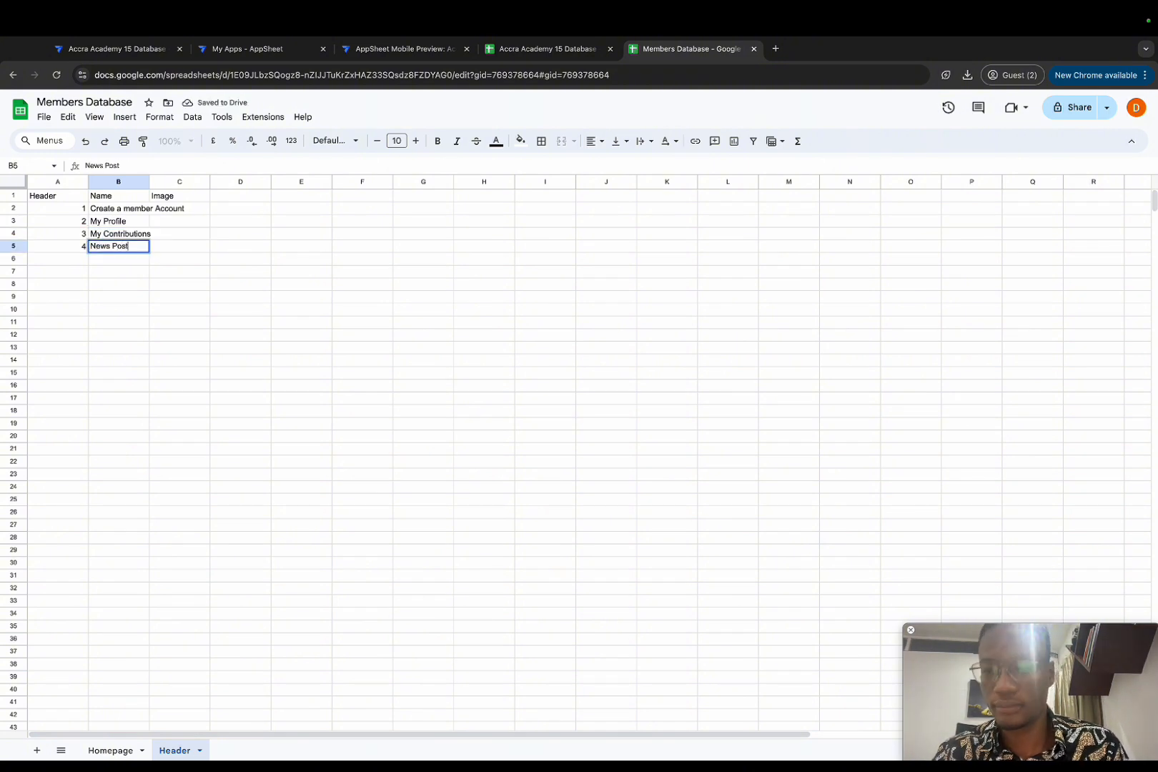
key("Return")
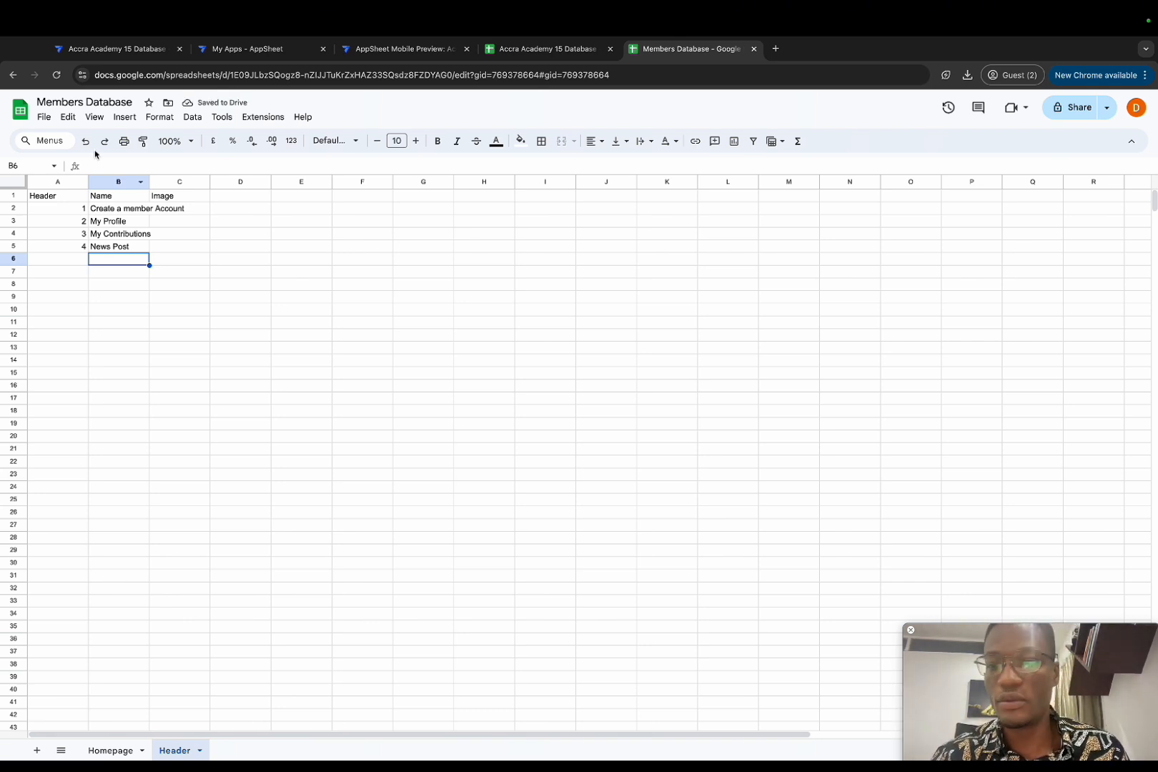
Step: Widen column B and create an AppSheet app from the spreadsheet via Extensions
left_click_drag(149, 183, 188, 184)
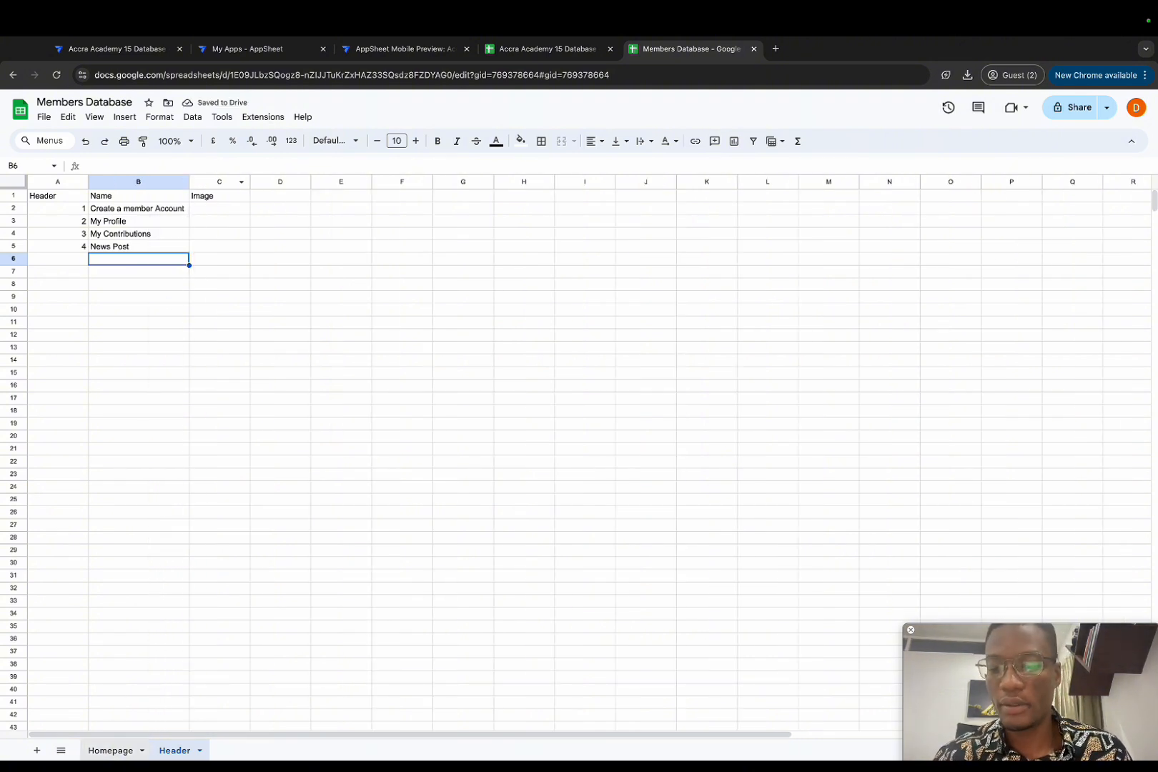
left_click(110, 750)
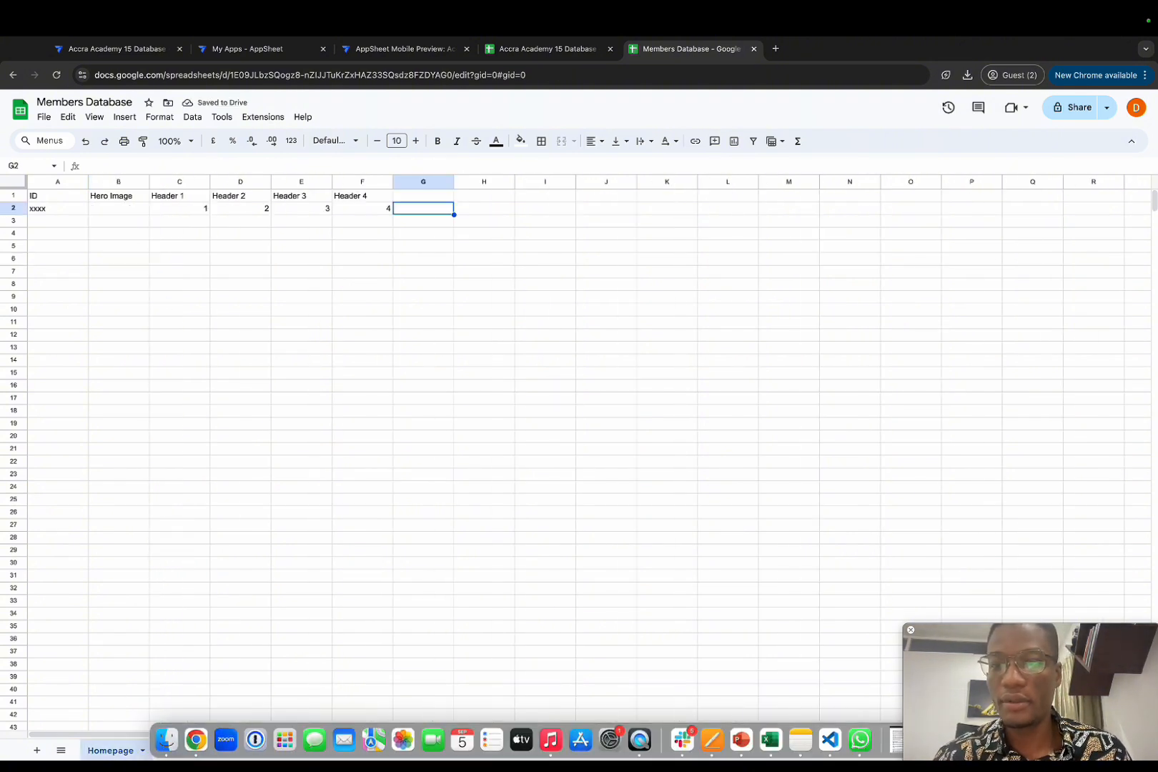
left_click(249, 119)
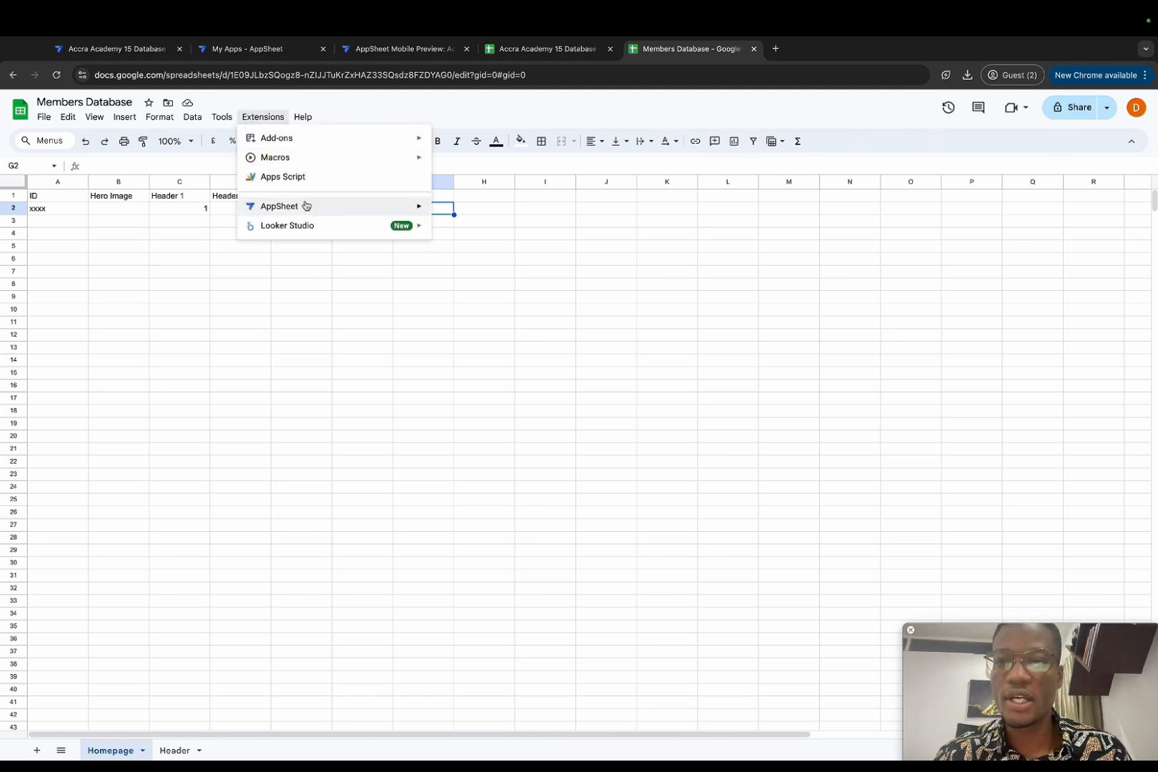
mouse_move(306, 207)
left_click(459, 211)
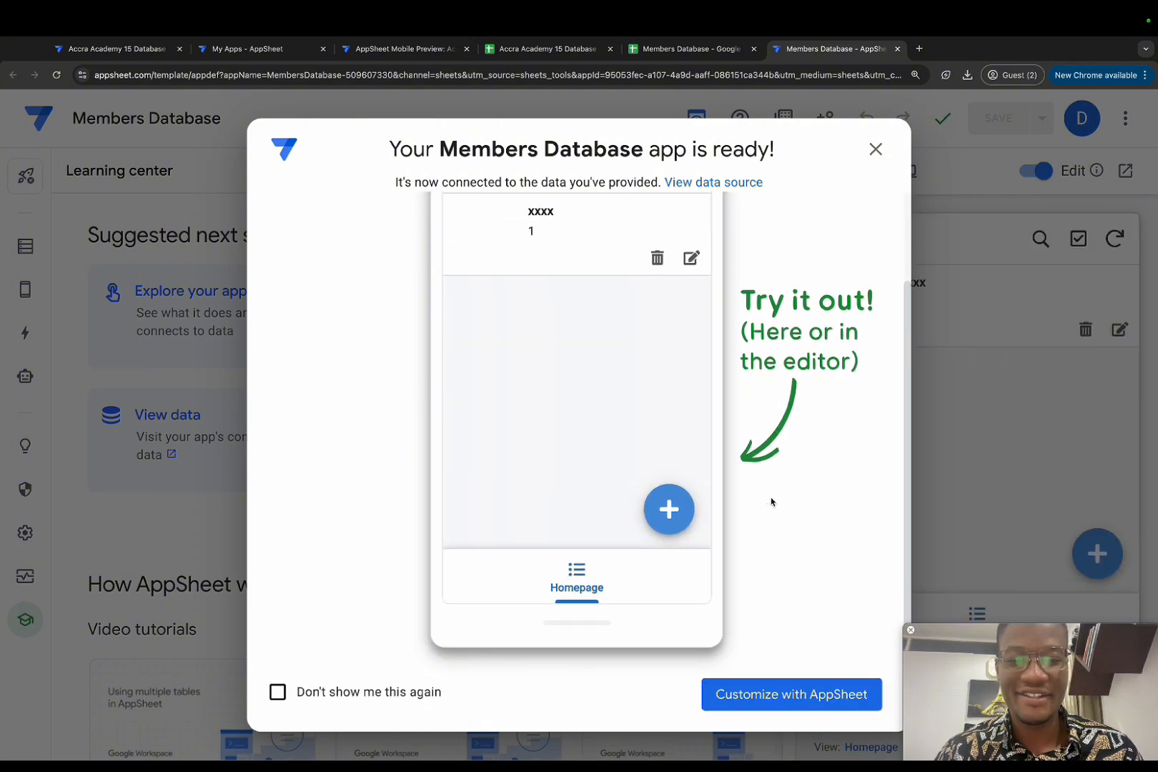
Step: Reset the browser zoom from 150% to 100% and bring up the Homepage table's columns
left_click(776, 695)
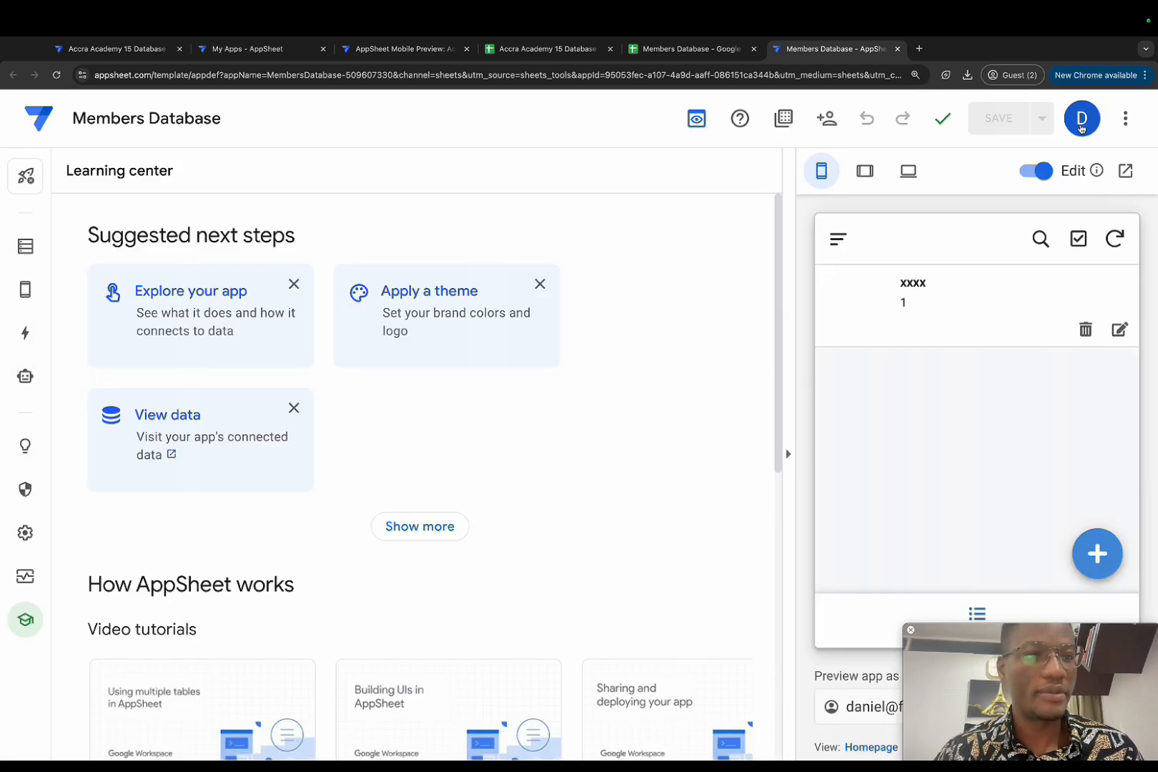
left_click(1125, 120)
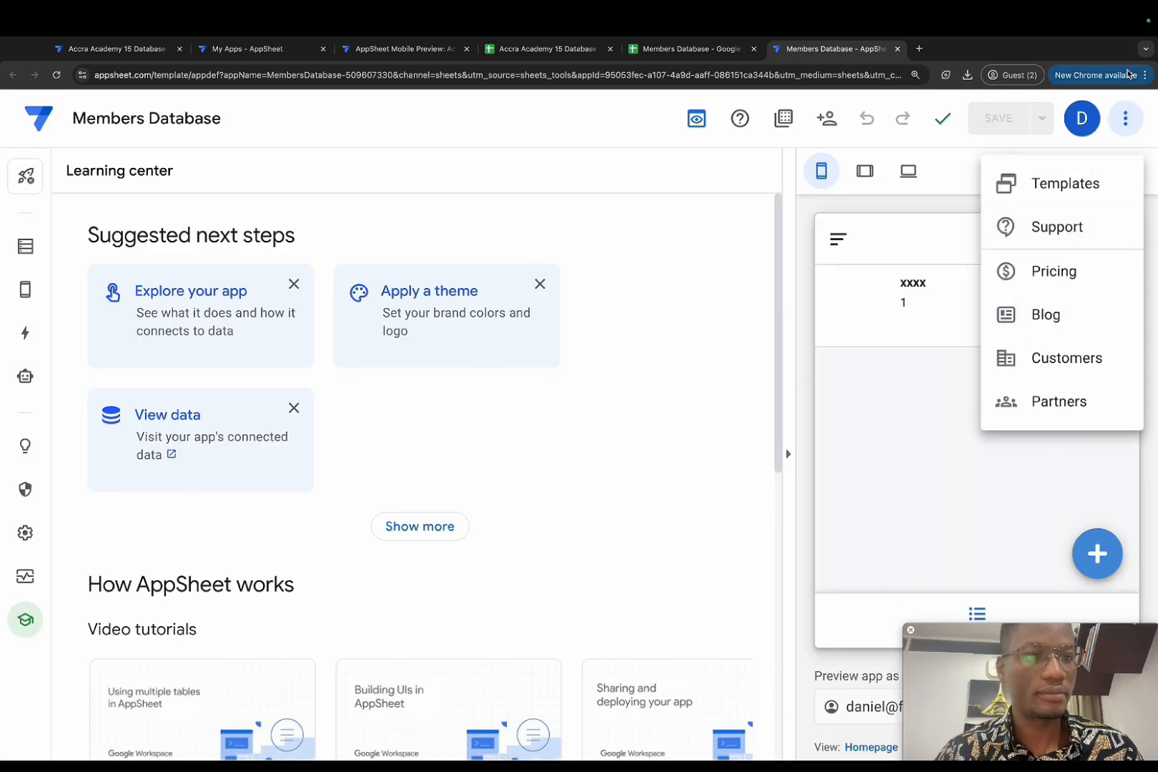
left_click(1146, 75)
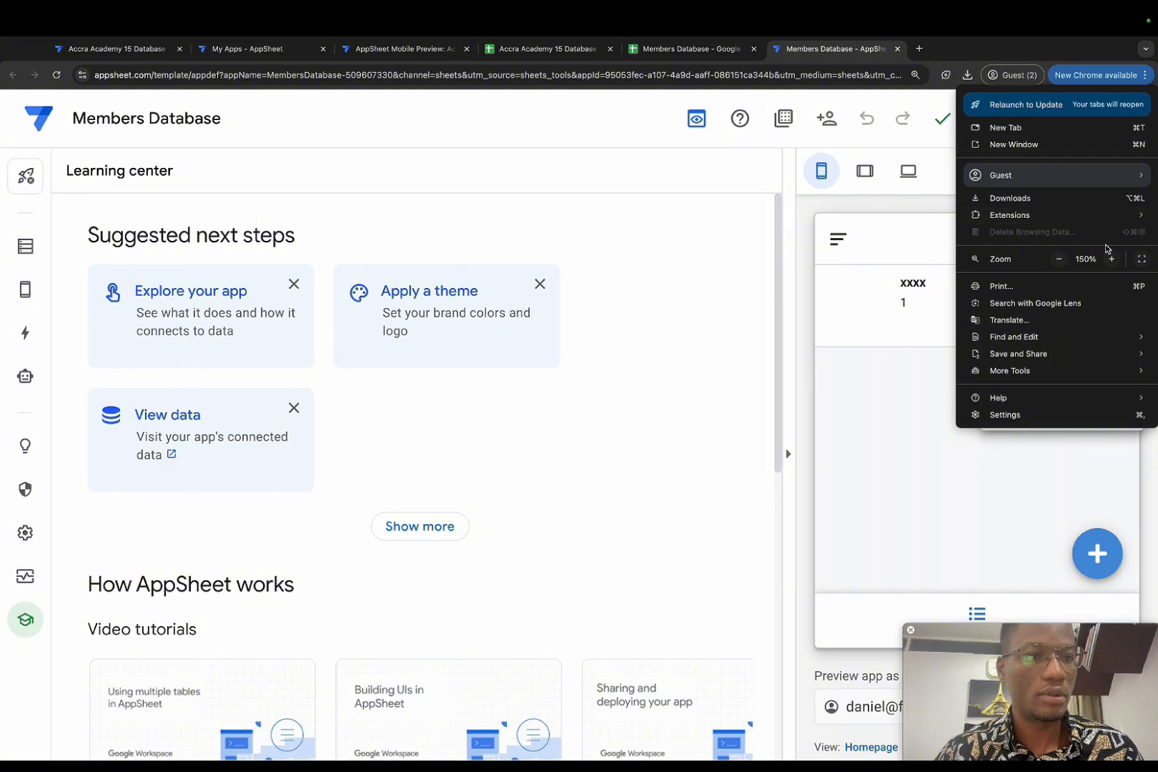
left_click(1059, 260)
left_click(1059, 260)
left_click(1059, 260)
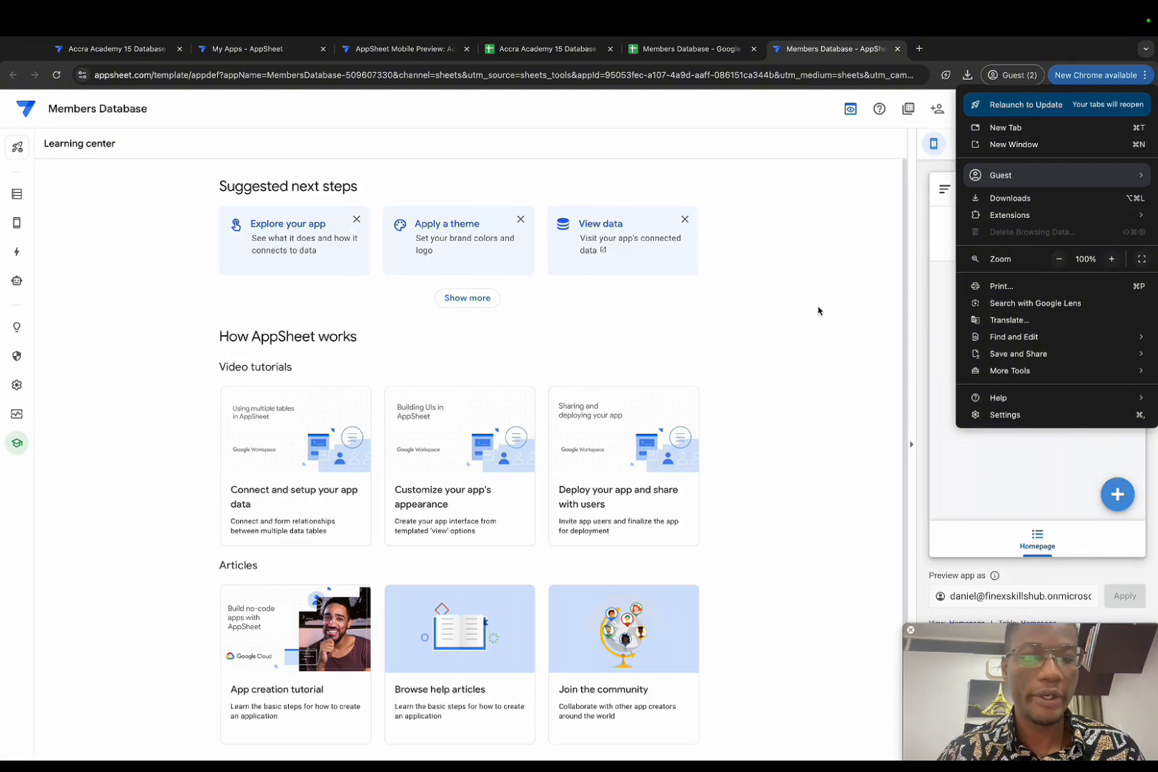
left_click(817, 311)
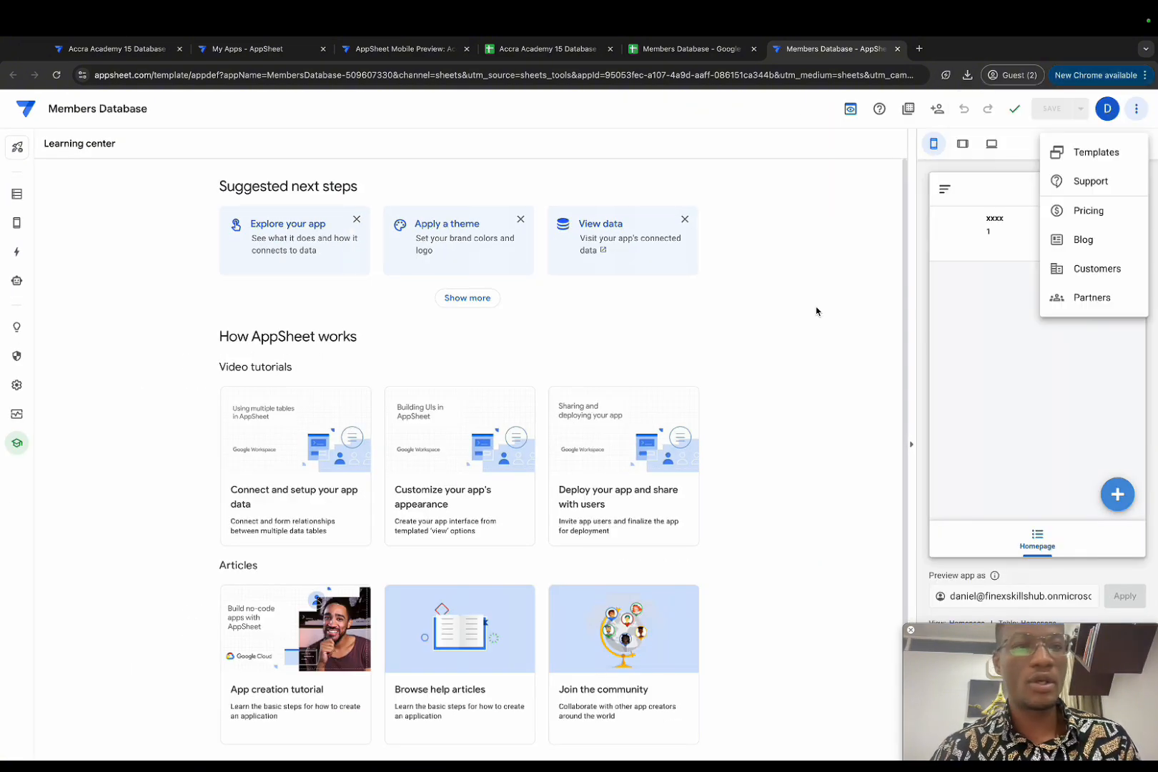
left_click(853, 180)
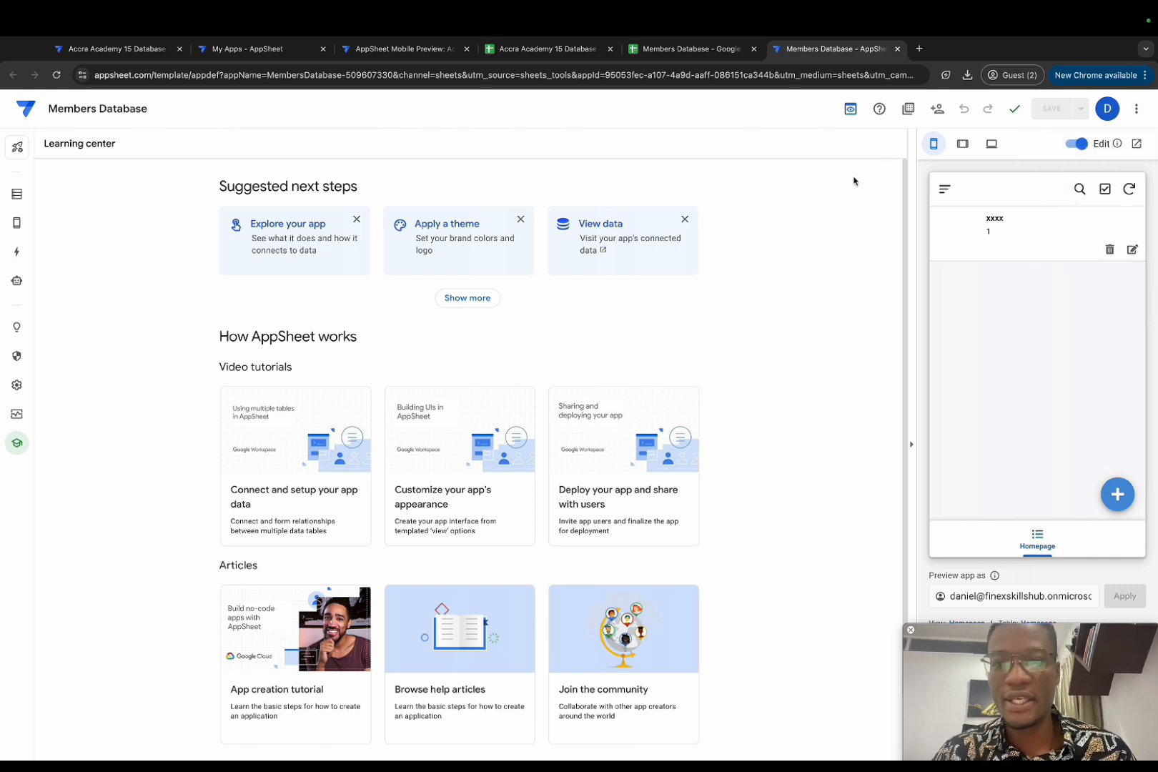
left_click(17, 198)
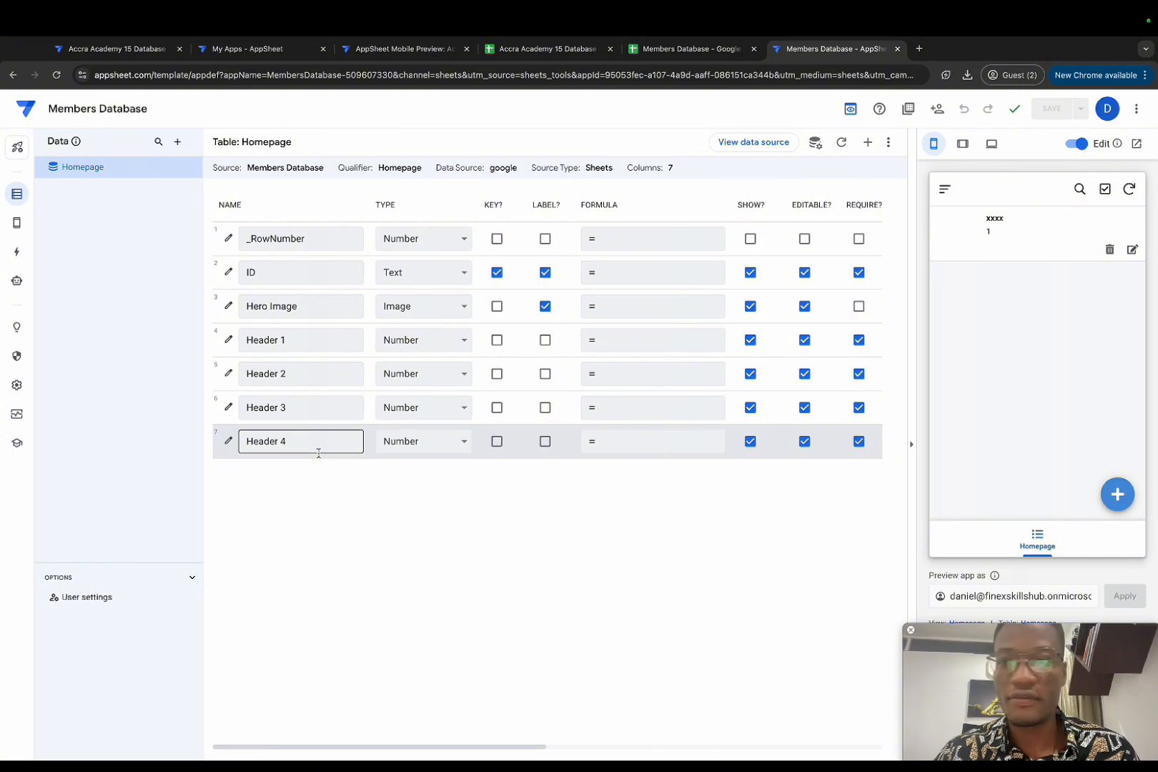
Step: Add the Header sheet as a new table that allows adds only
left_click(178, 143)
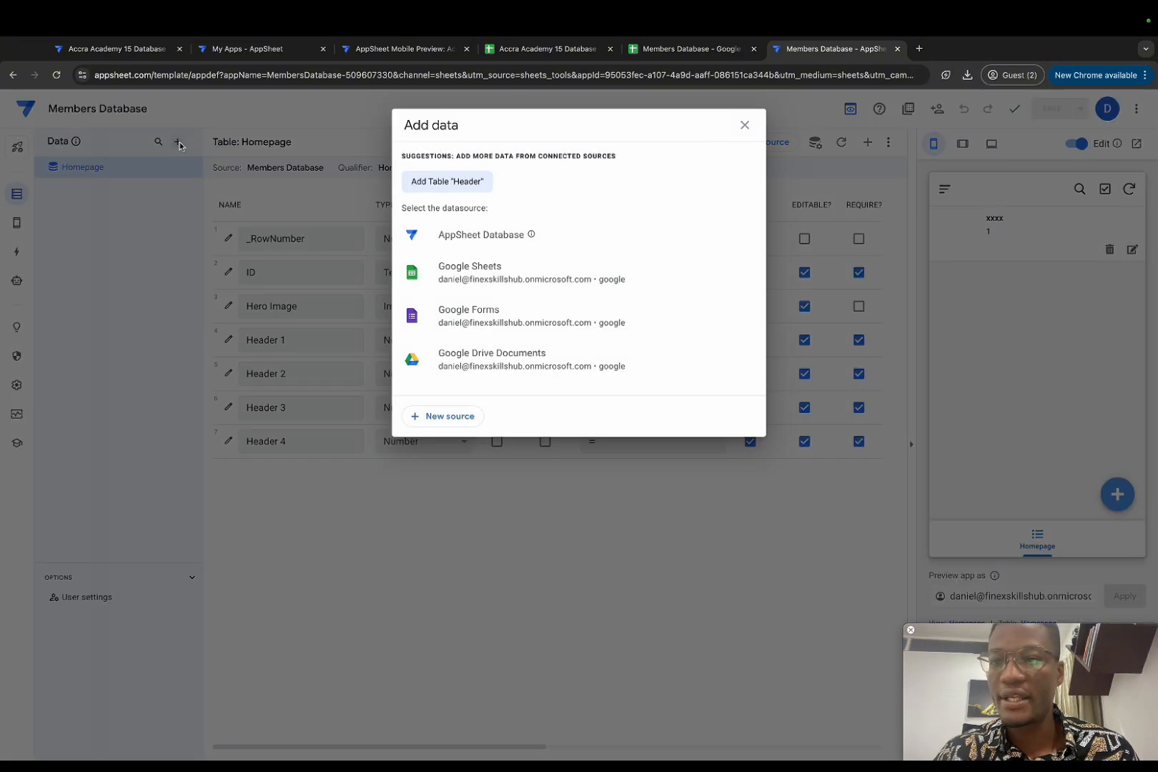
left_click(442, 189)
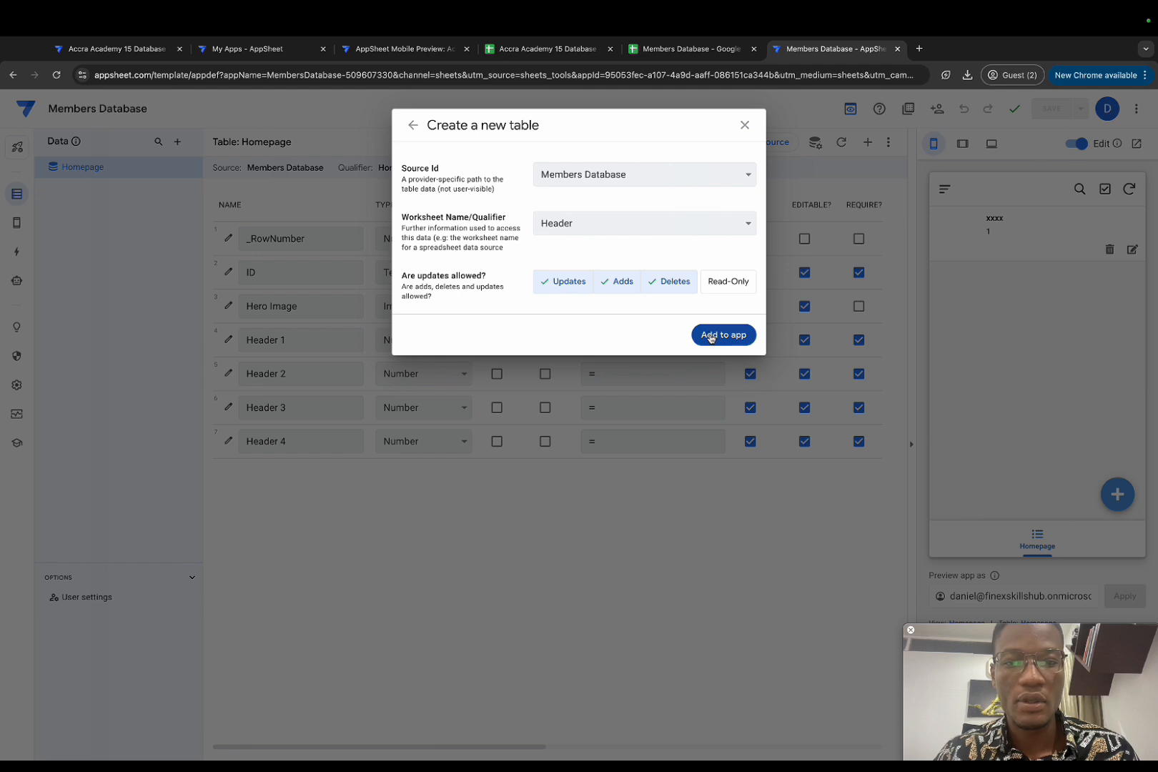
left_click(577, 282)
left_click(632, 286)
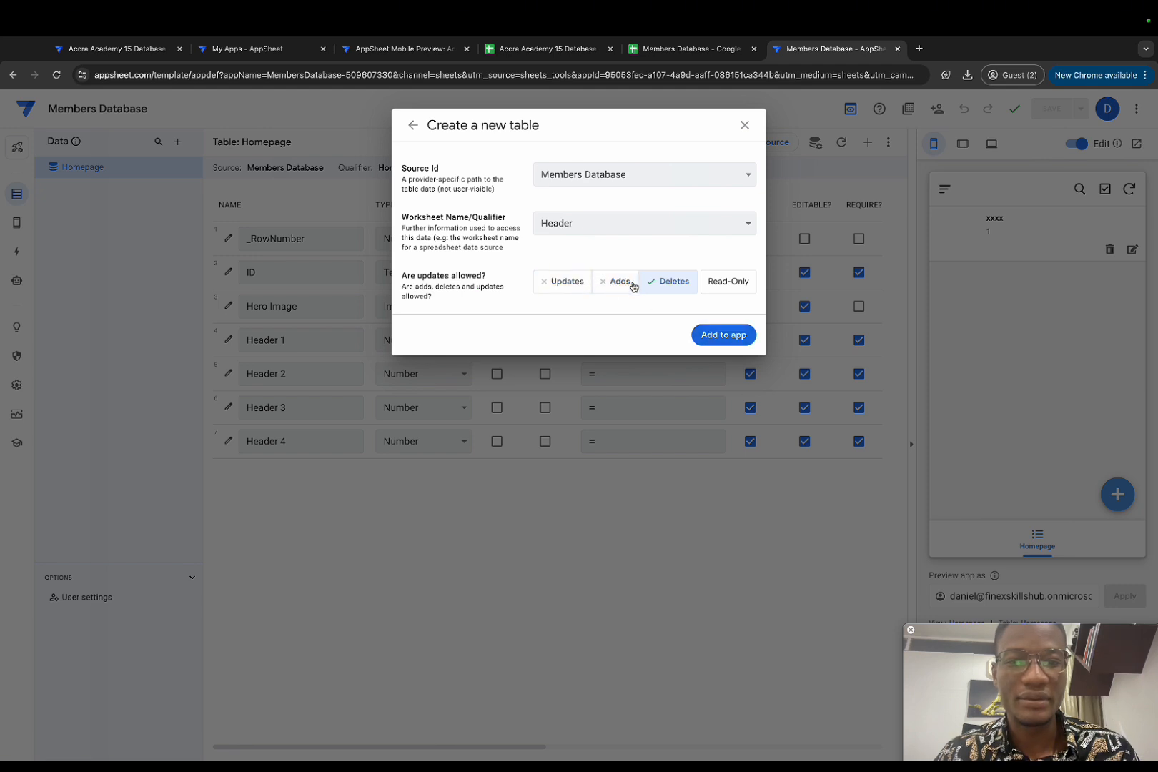
left_click(620, 287)
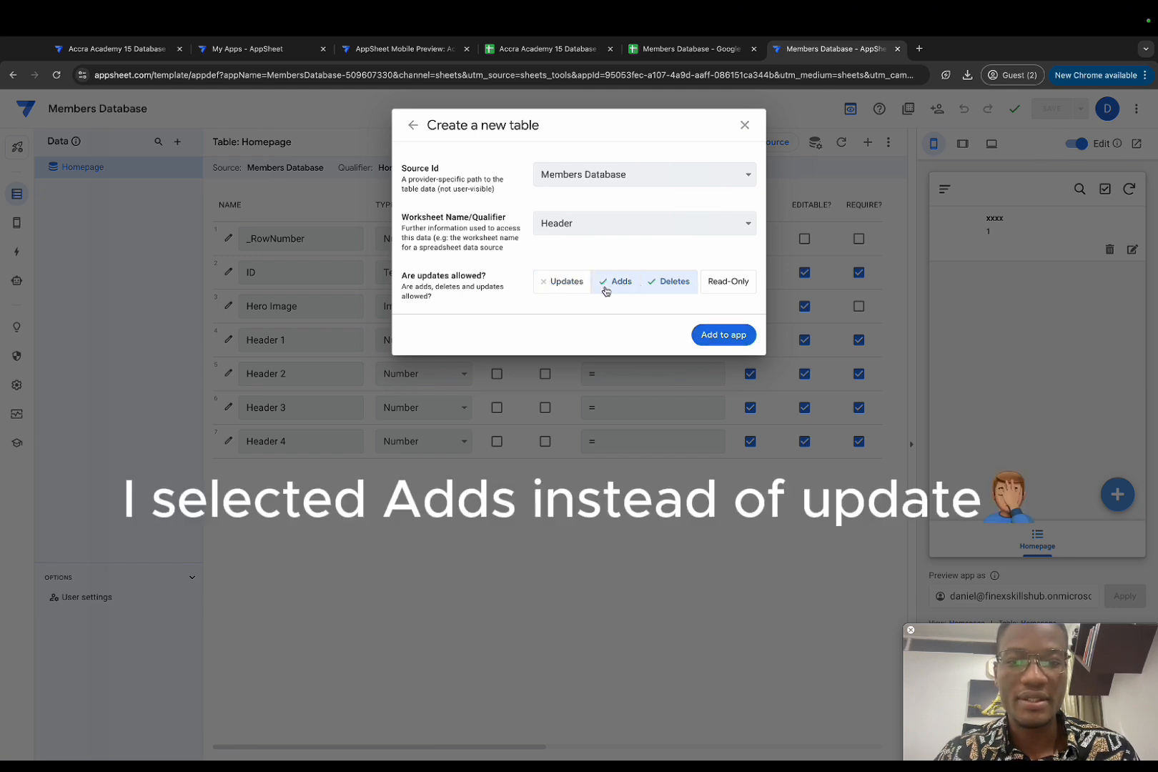
left_click(675, 286)
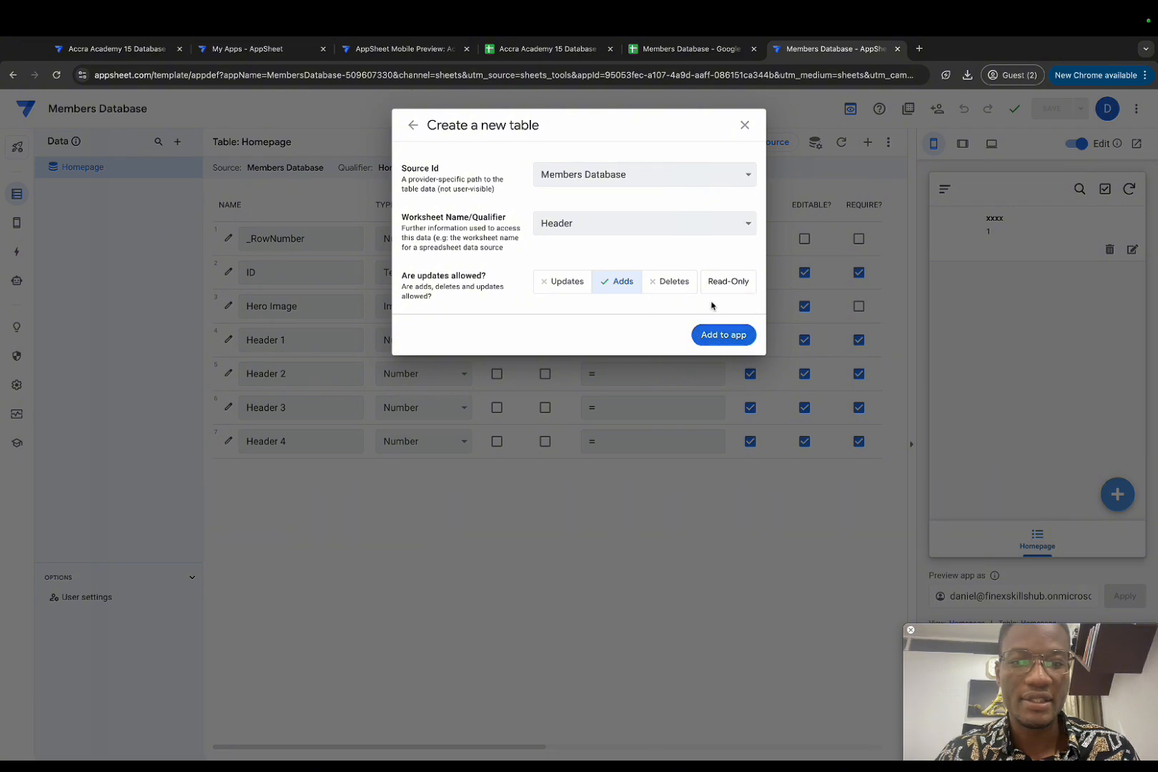
left_click(726, 336)
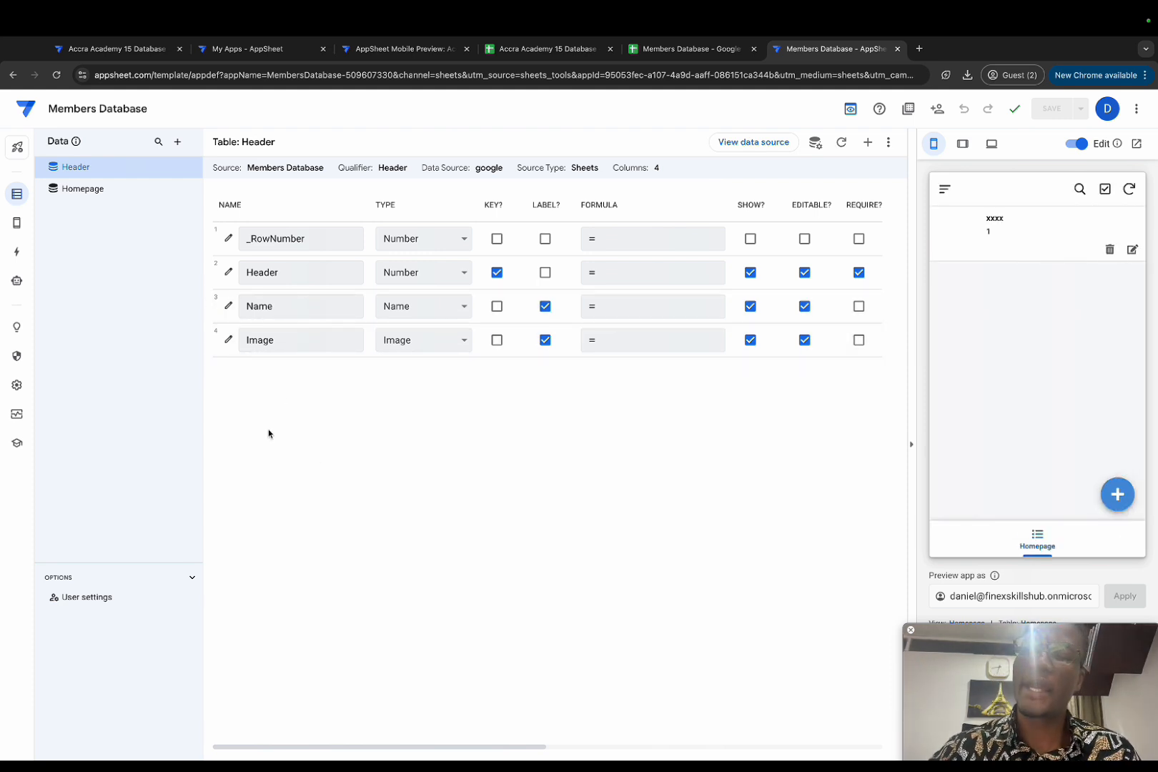
Step: Review the Homepage and Header table columns, then go to the Views editor
left_click(83, 192)
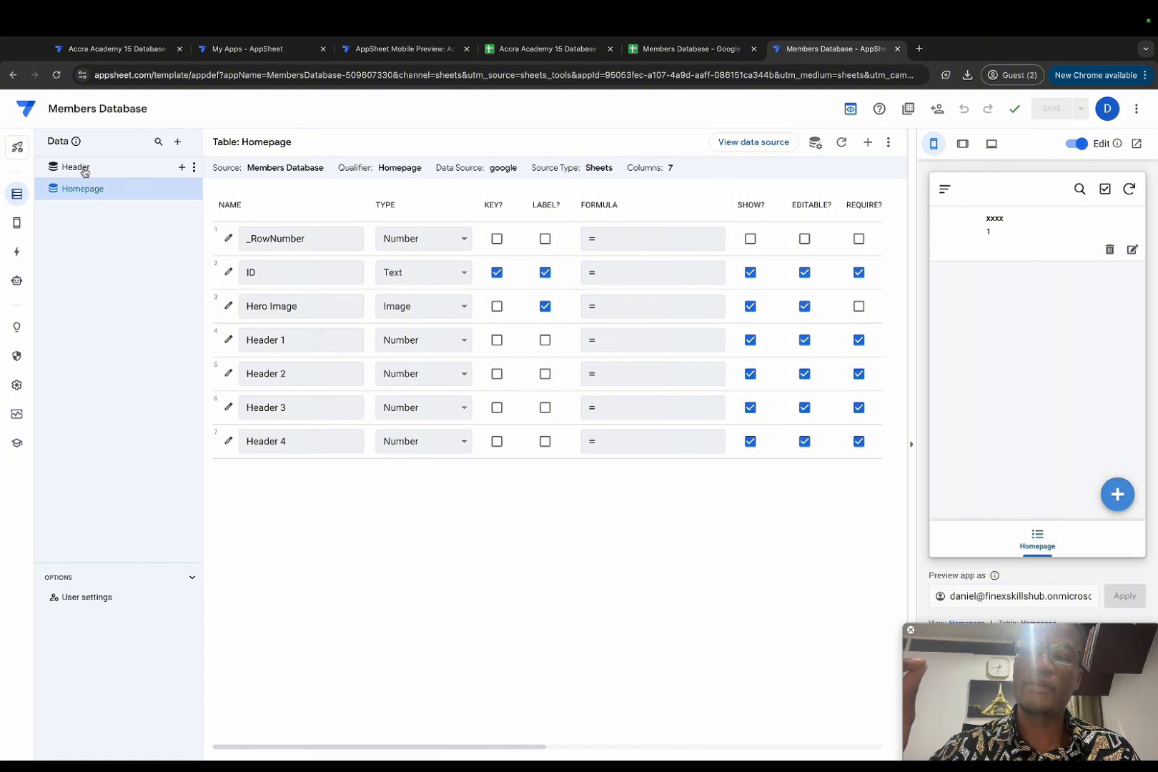
left_click(82, 168)
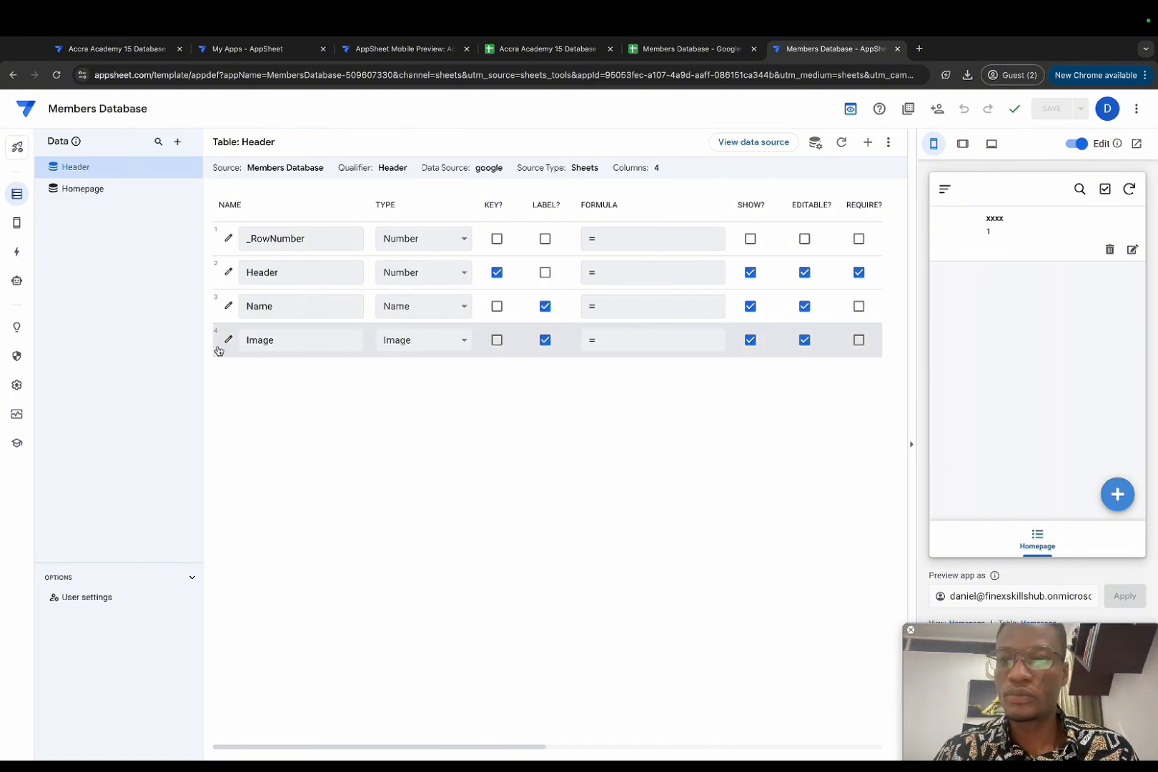
left_click(267, 351)
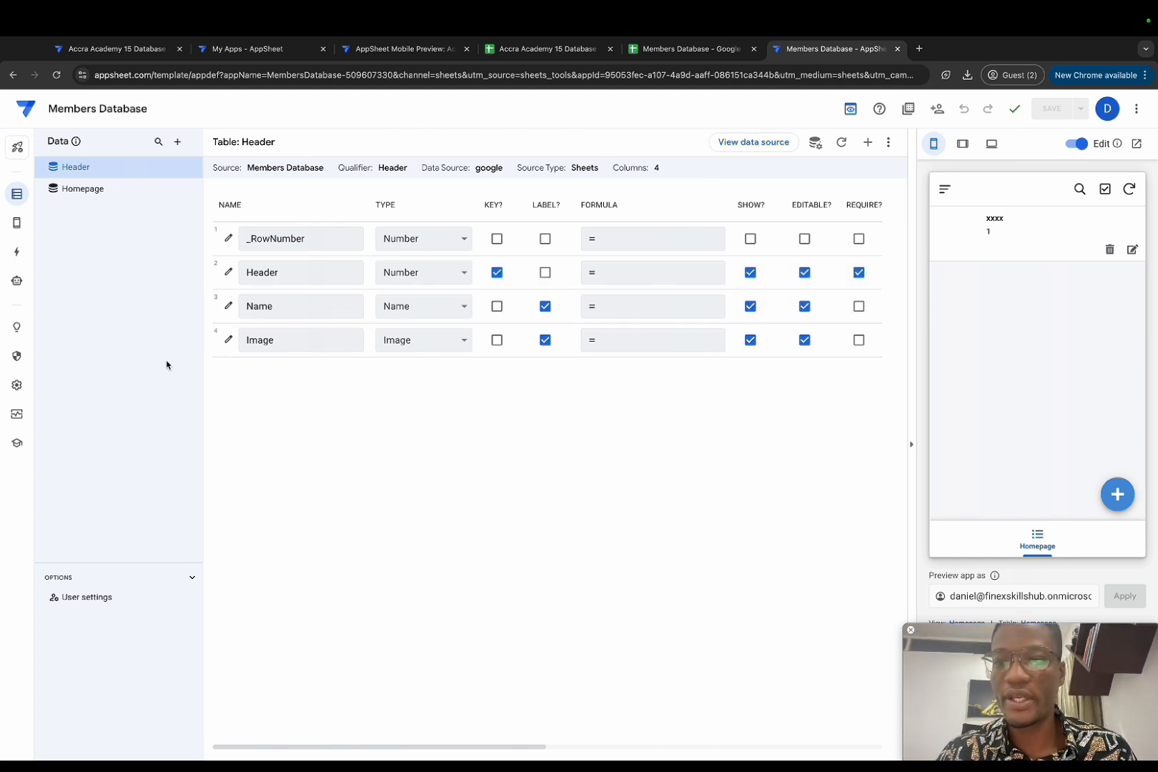
mouse_move(16, 223)
left_click(68, 221)
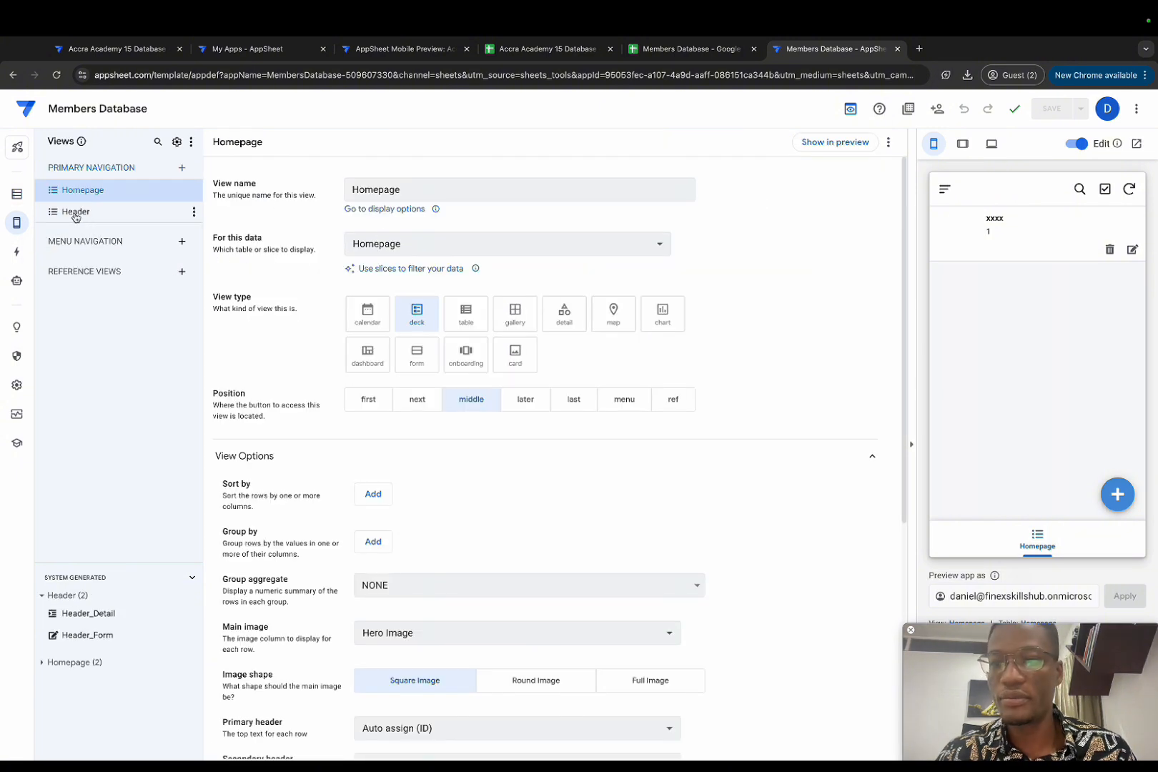
Step: Set the Header view's position to middle and check its records in the preview
left_click(75, 213)
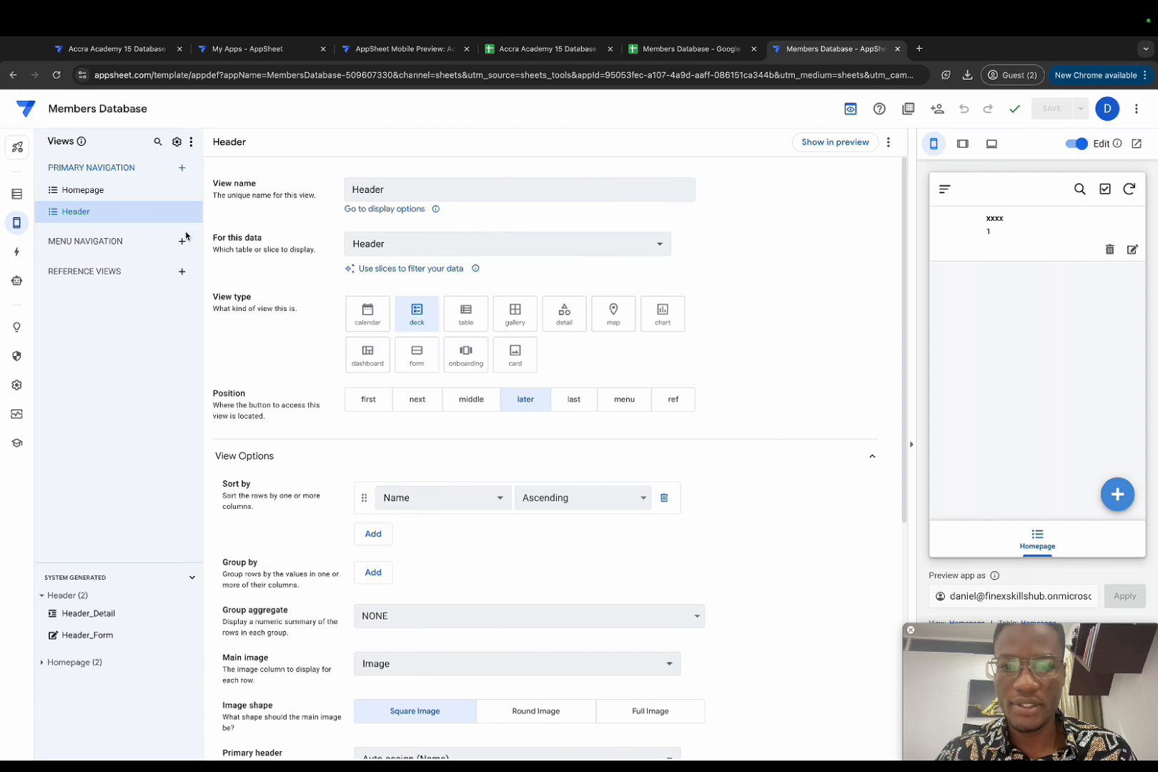
left_click(472, 399)
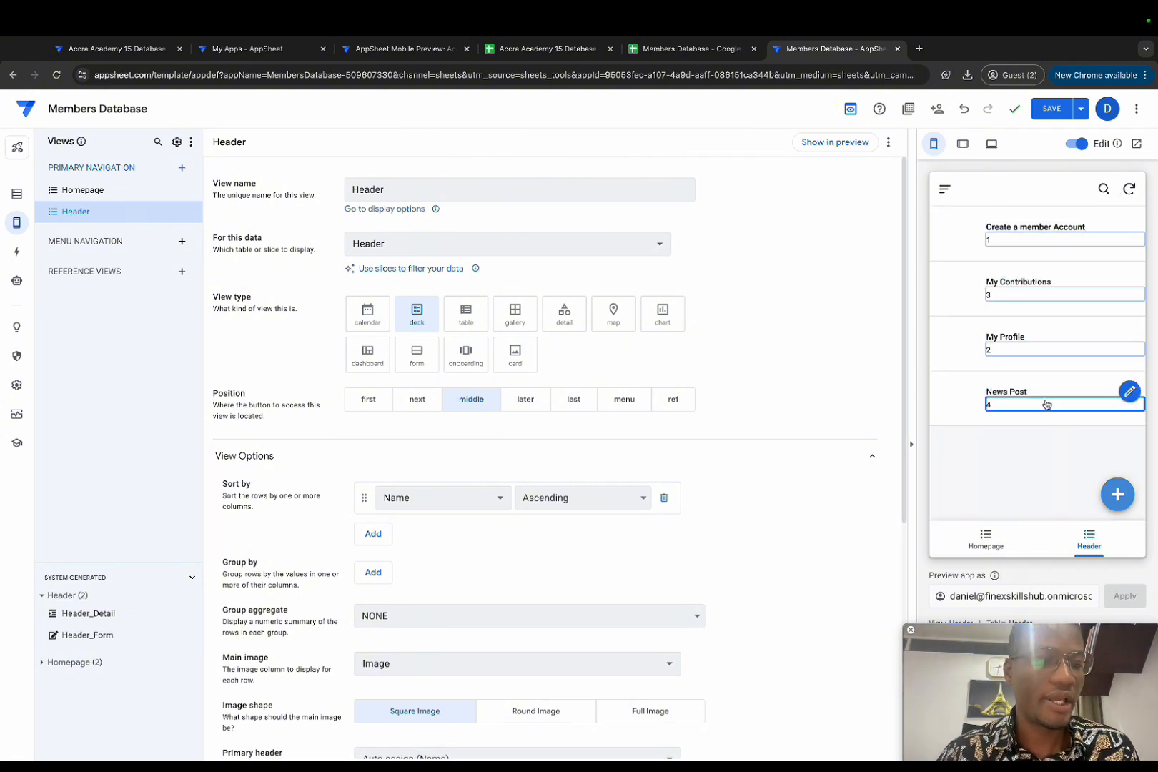
left_click(1051, 257)
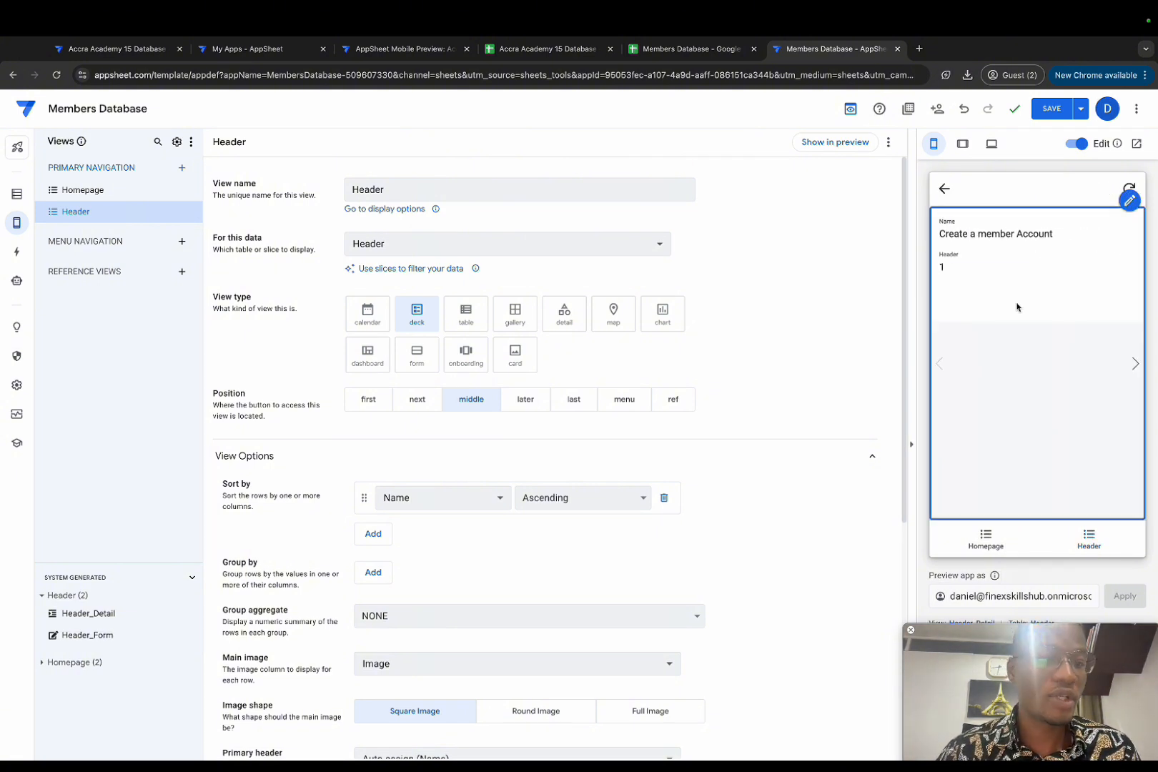
left_click(939, 189)
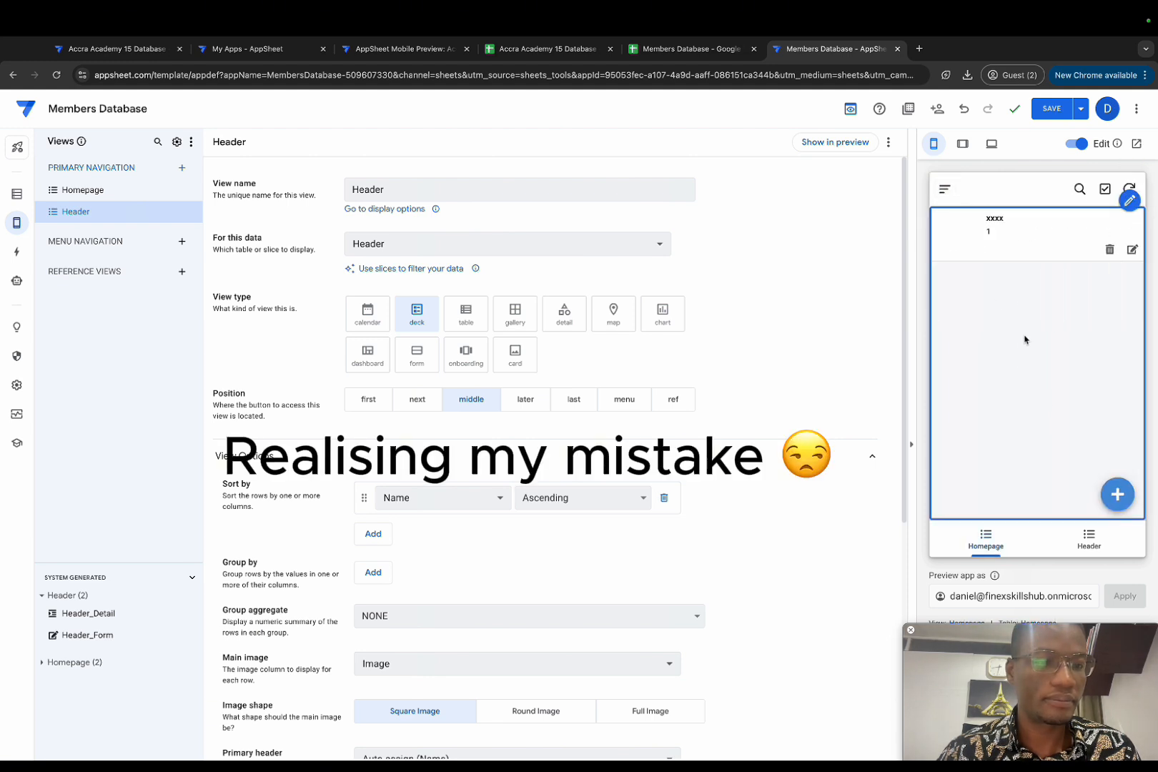
left_click(1089, 538)
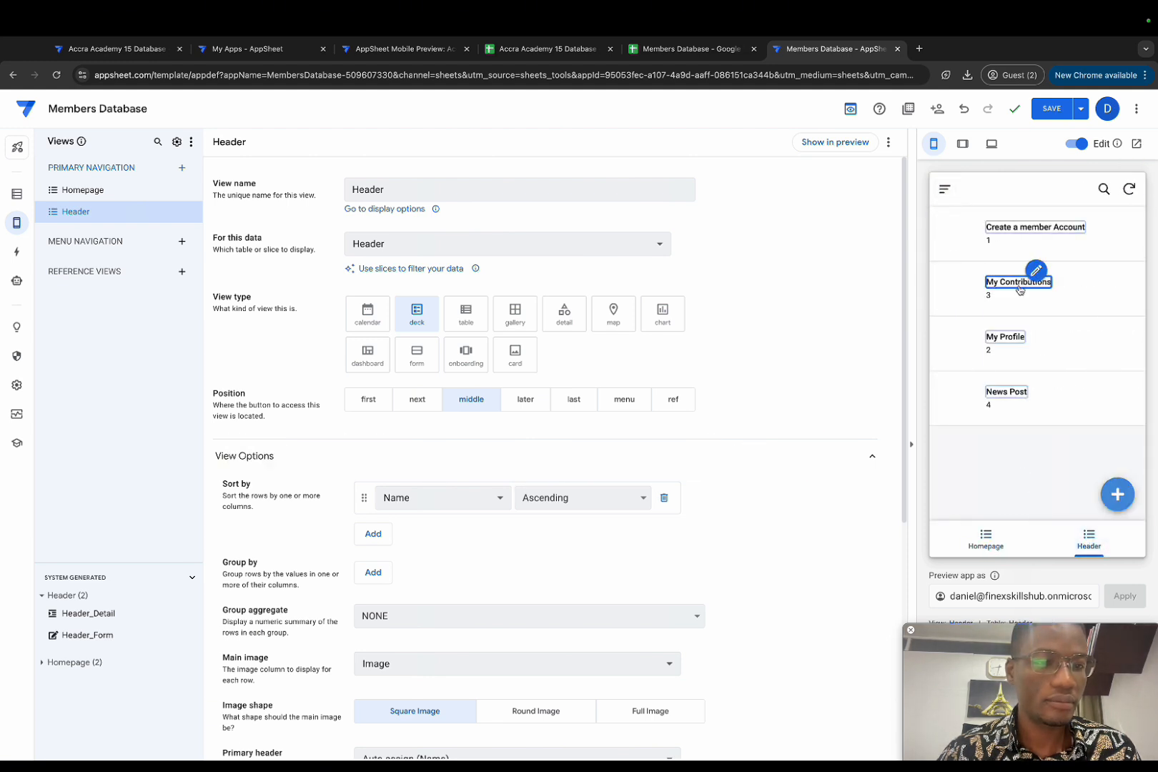
left_click(1003, 240)
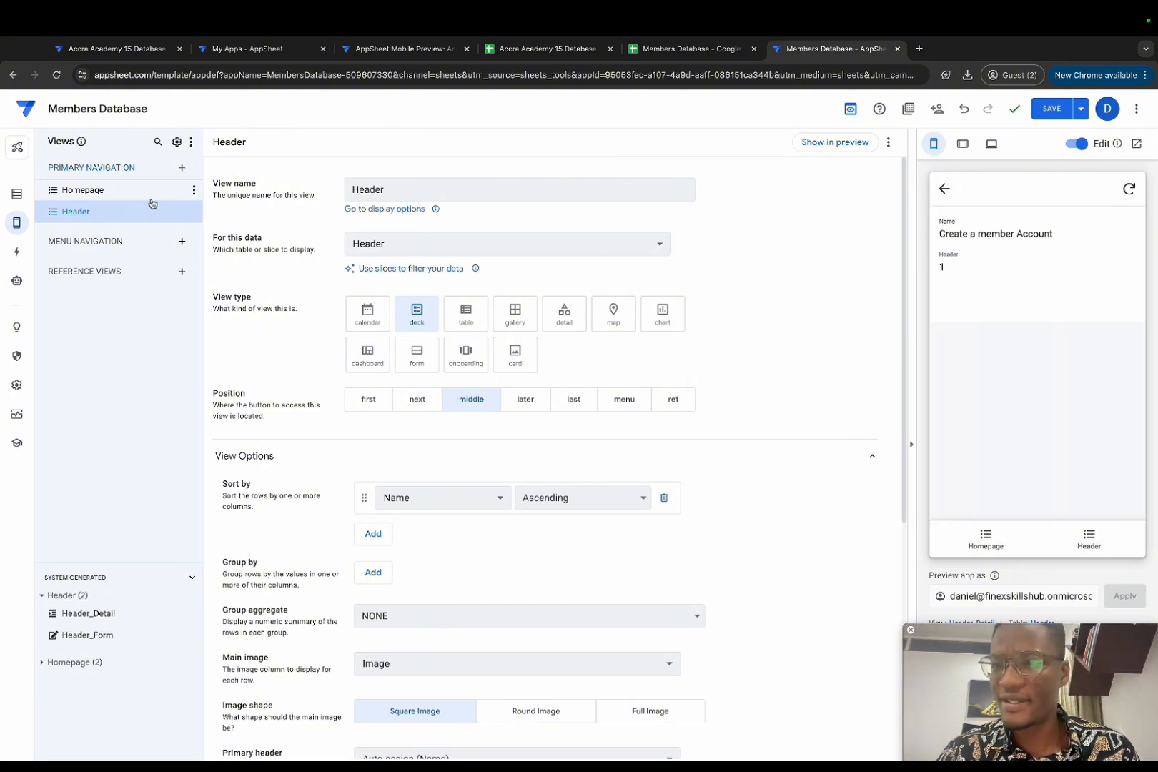
left_click(16, 194)
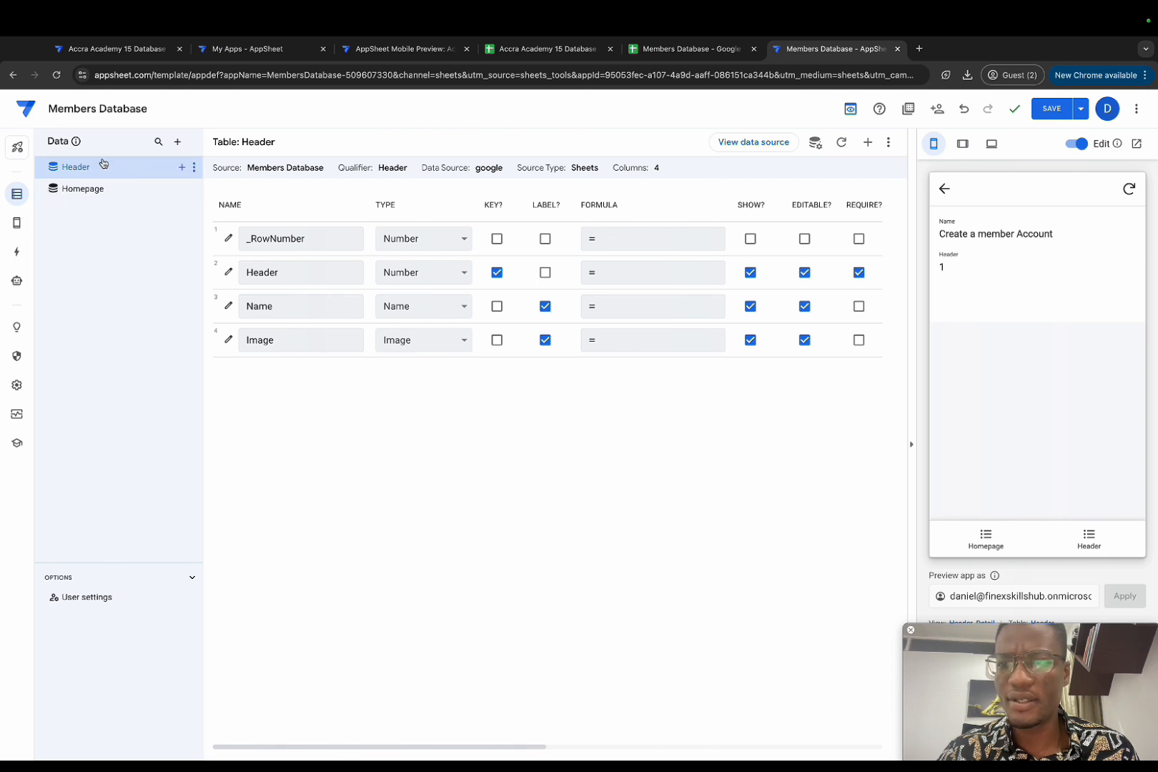
Step: Set the Header table to updates only, save the app, and edit Create a member Account
left_click(782, 146)
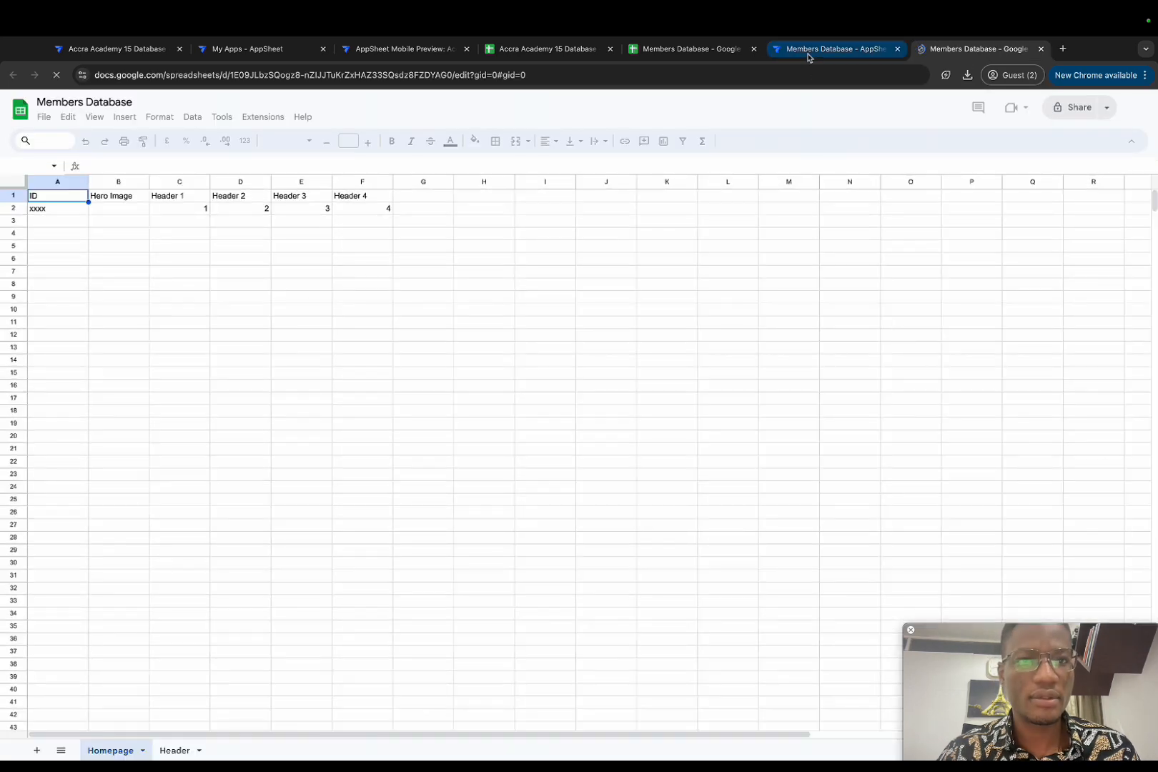
left_click(804, 50)
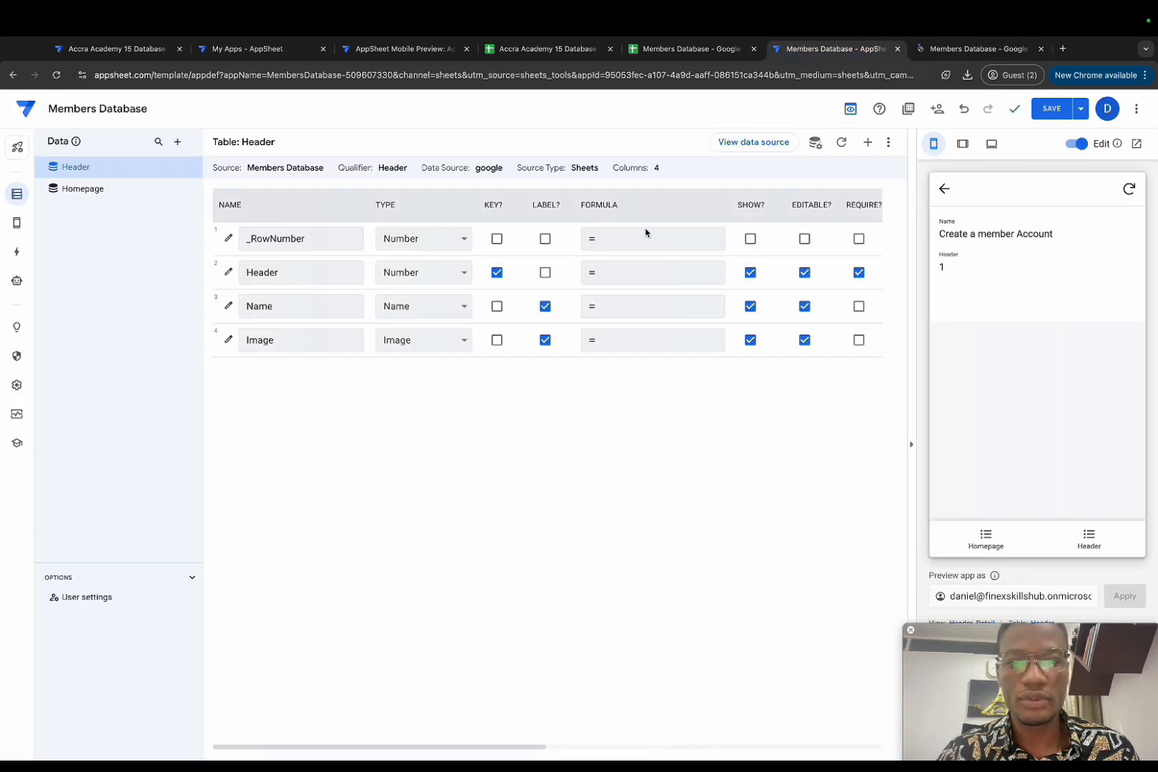
left_click(815, 142)
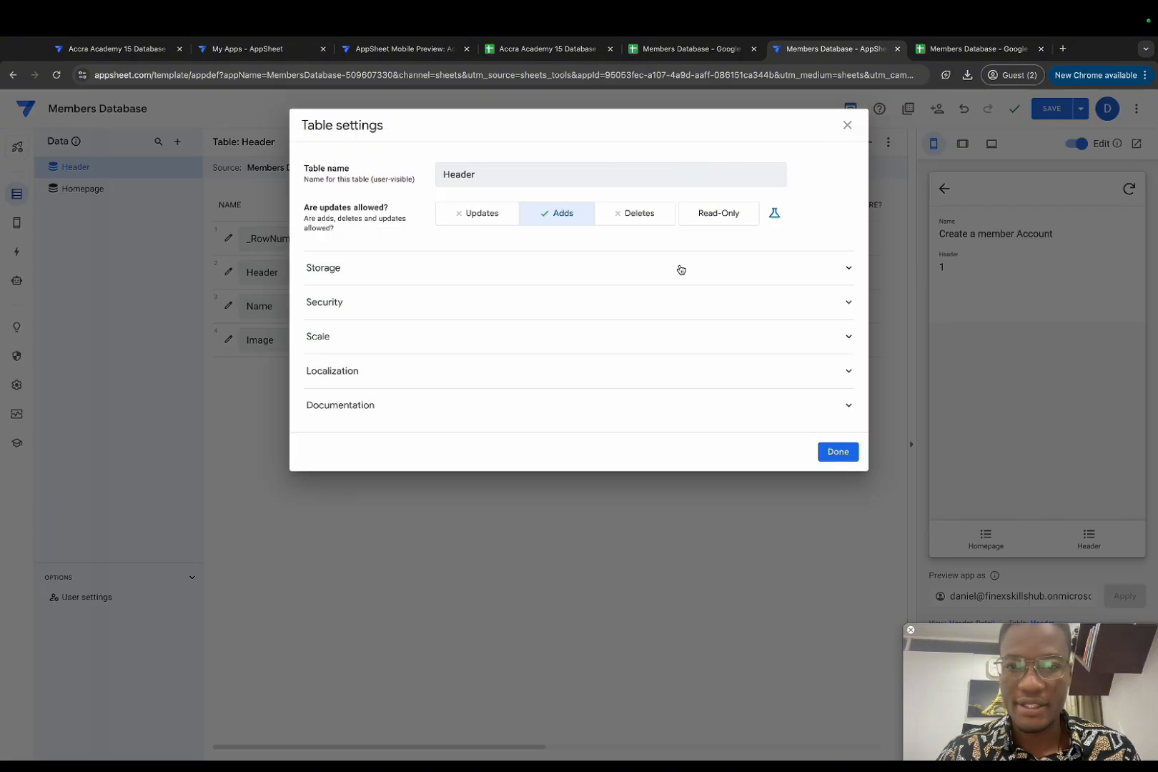
left_click(504, 218)
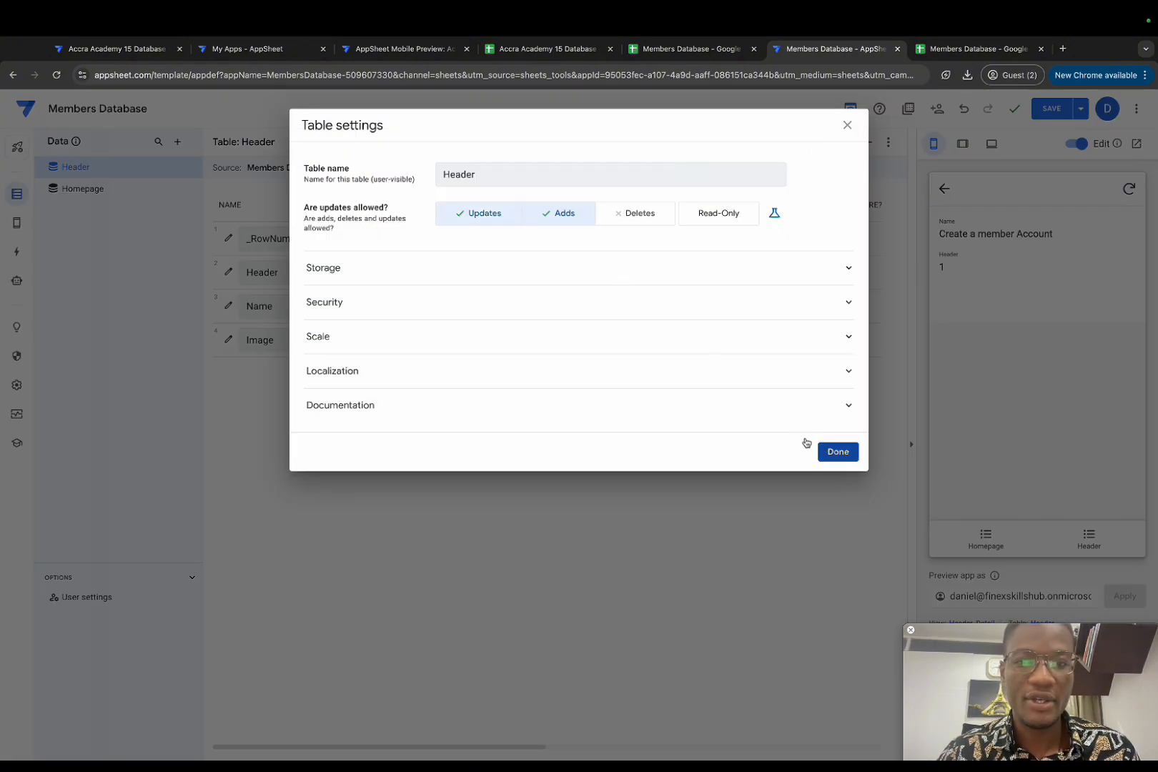
left_click(570, 214)
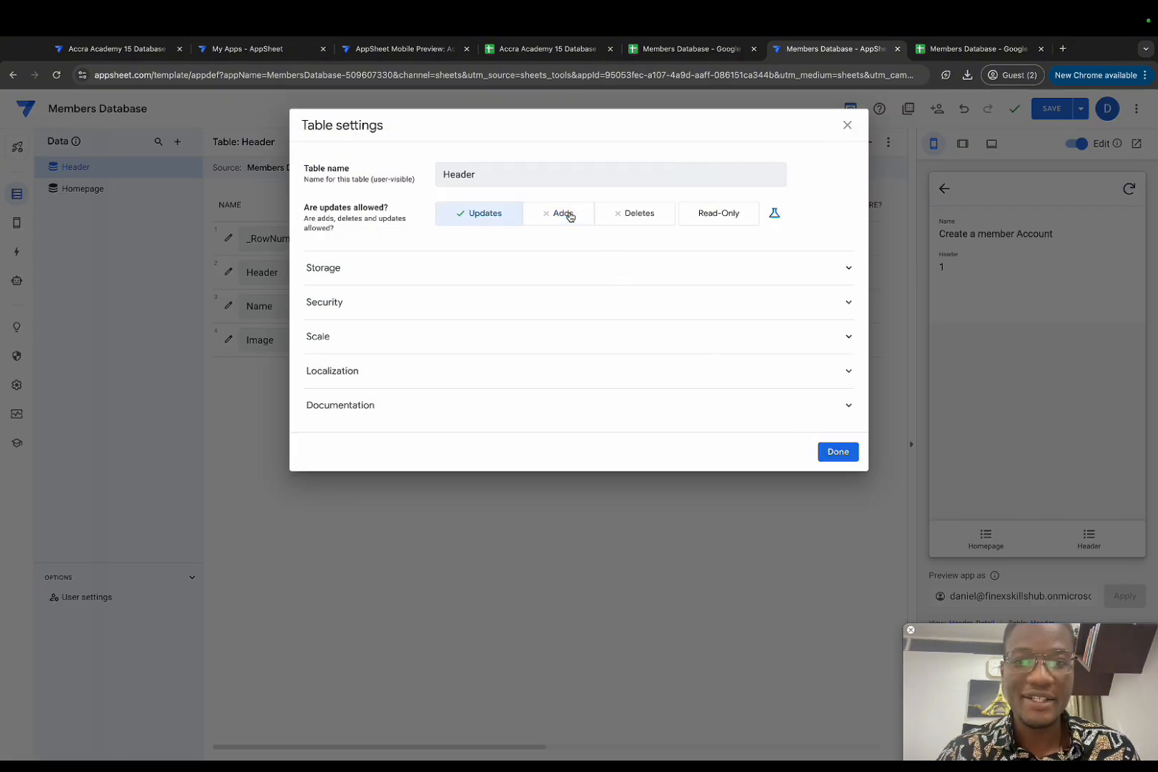
left_click(838, 451)
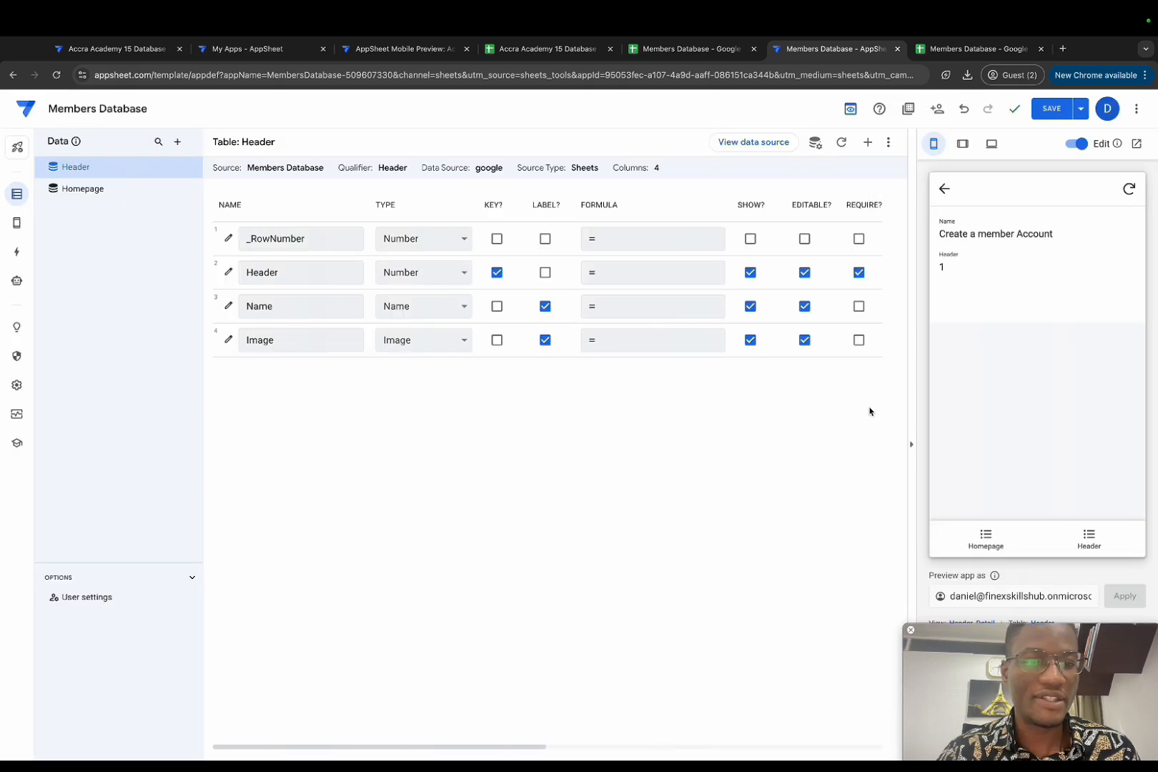
left_click(1051, 110)
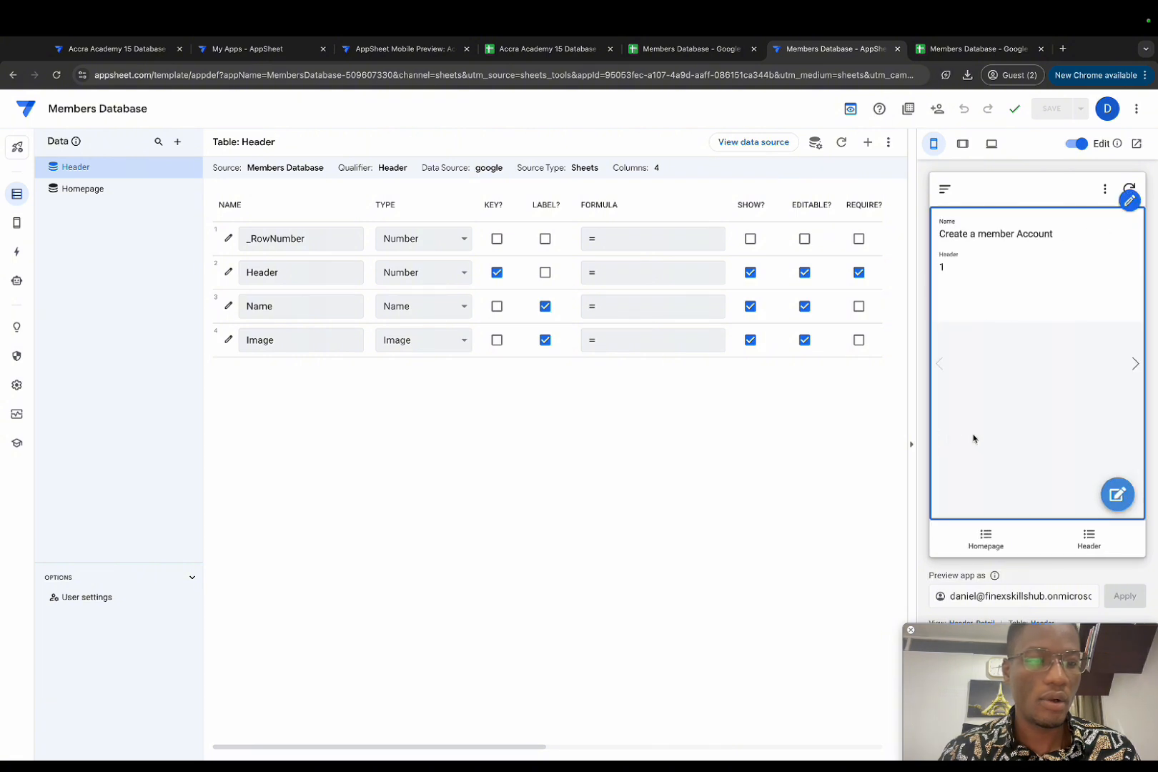
left_click(1120, 502)
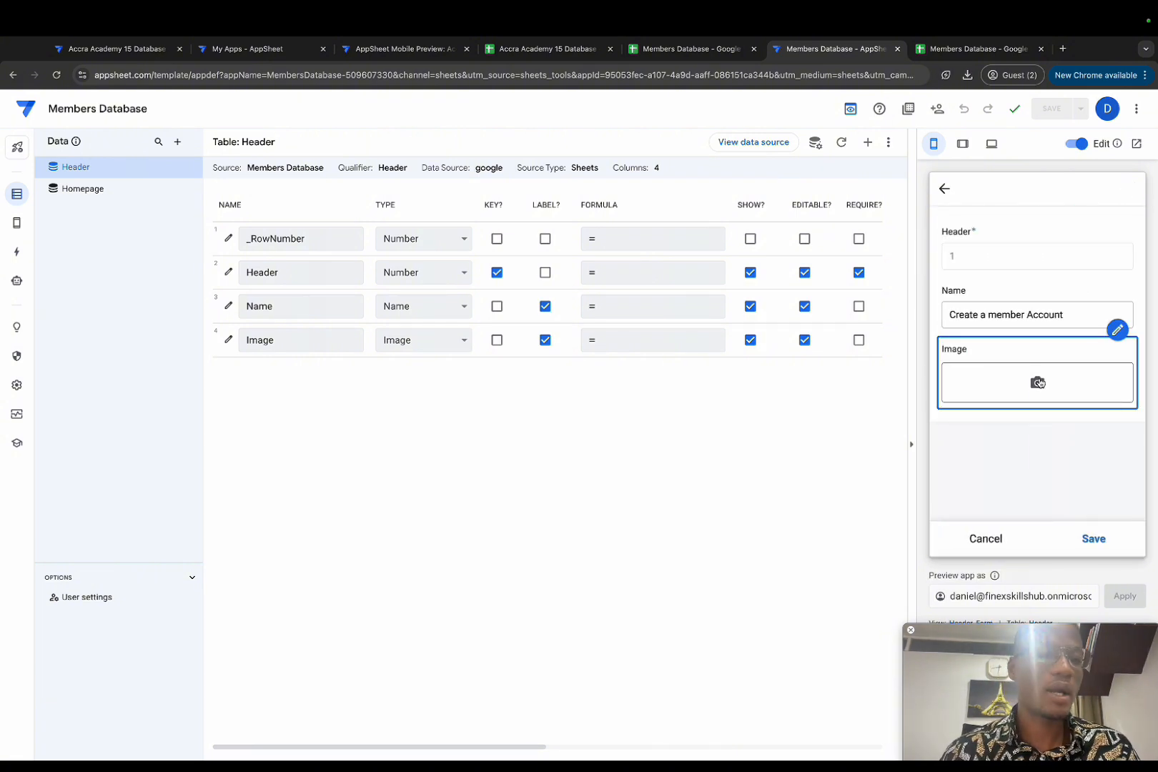
Step: Attach the grey person avatar from Headers_Images to Create a member Account and save
left_click(1039, 383)
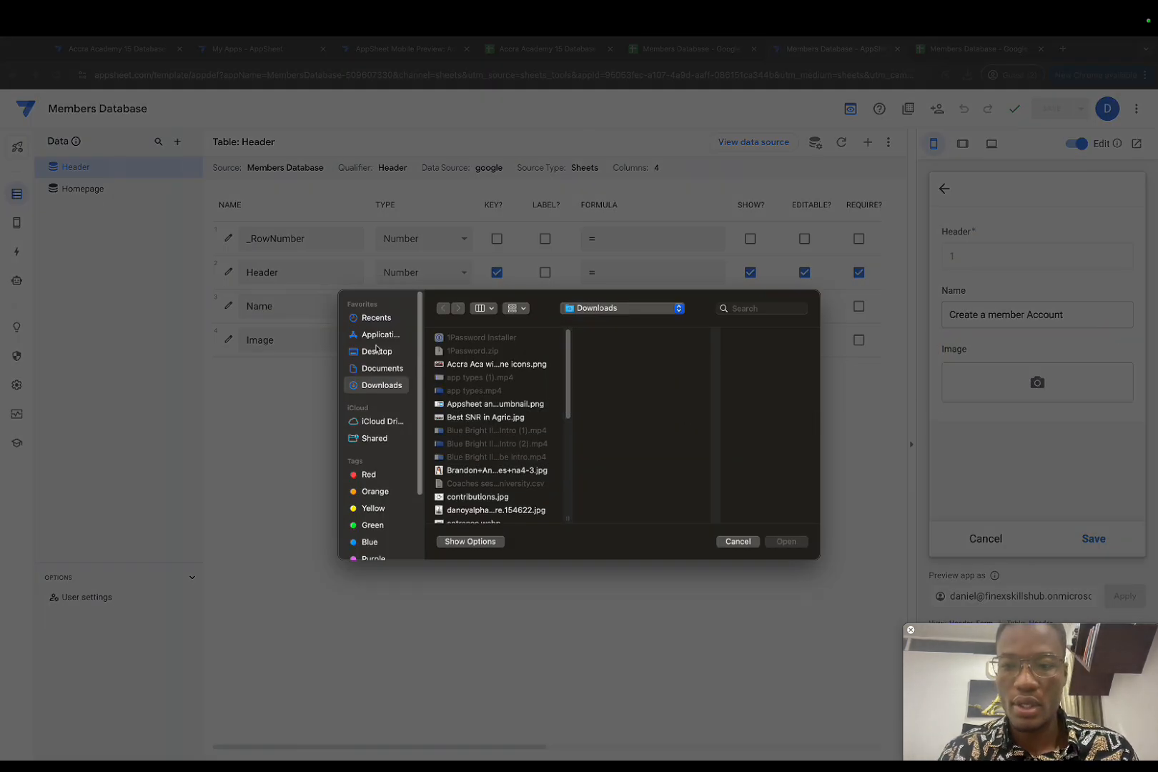
left_click(377, 353)
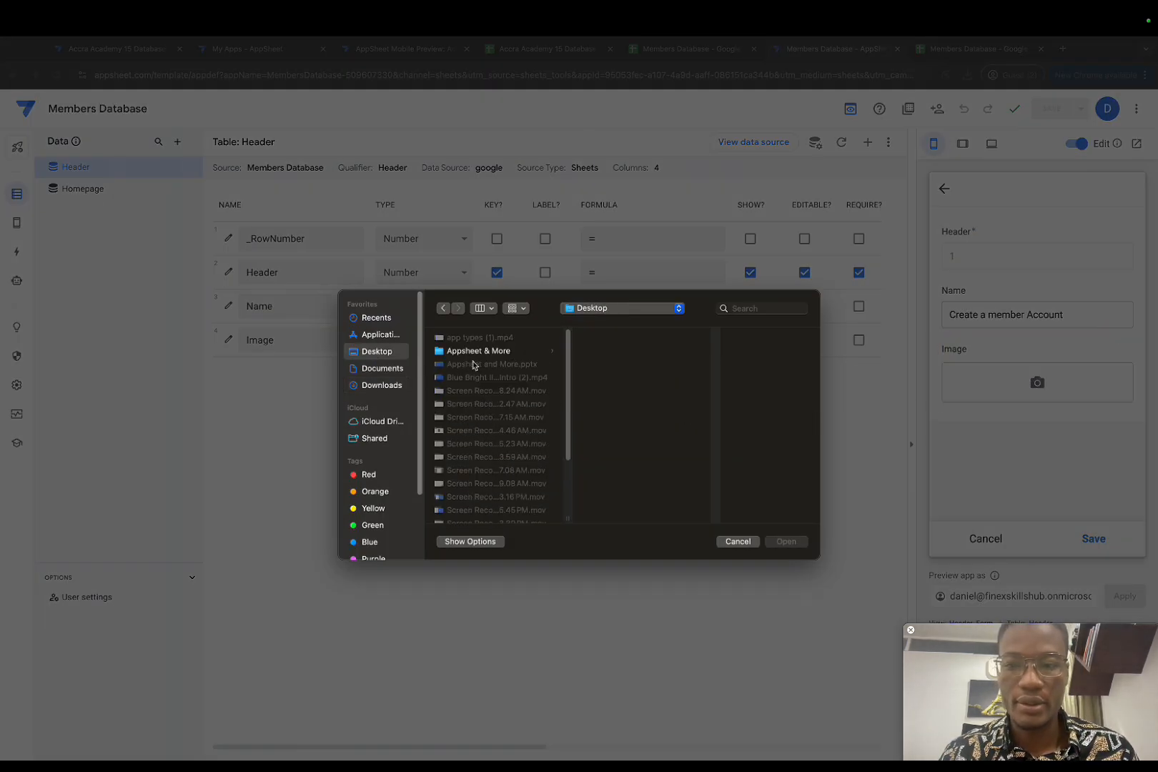
scroll(490, 432, "down", 1)
left_click(491, 337)
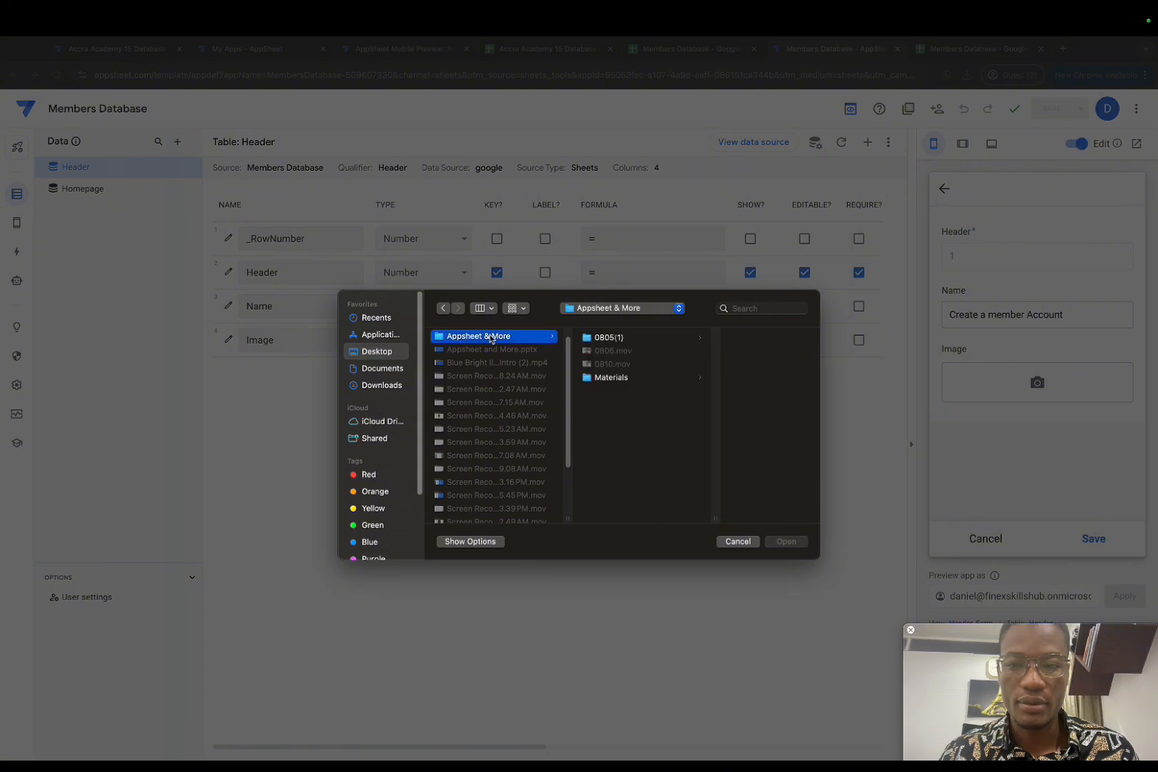
left_click(598, 379)
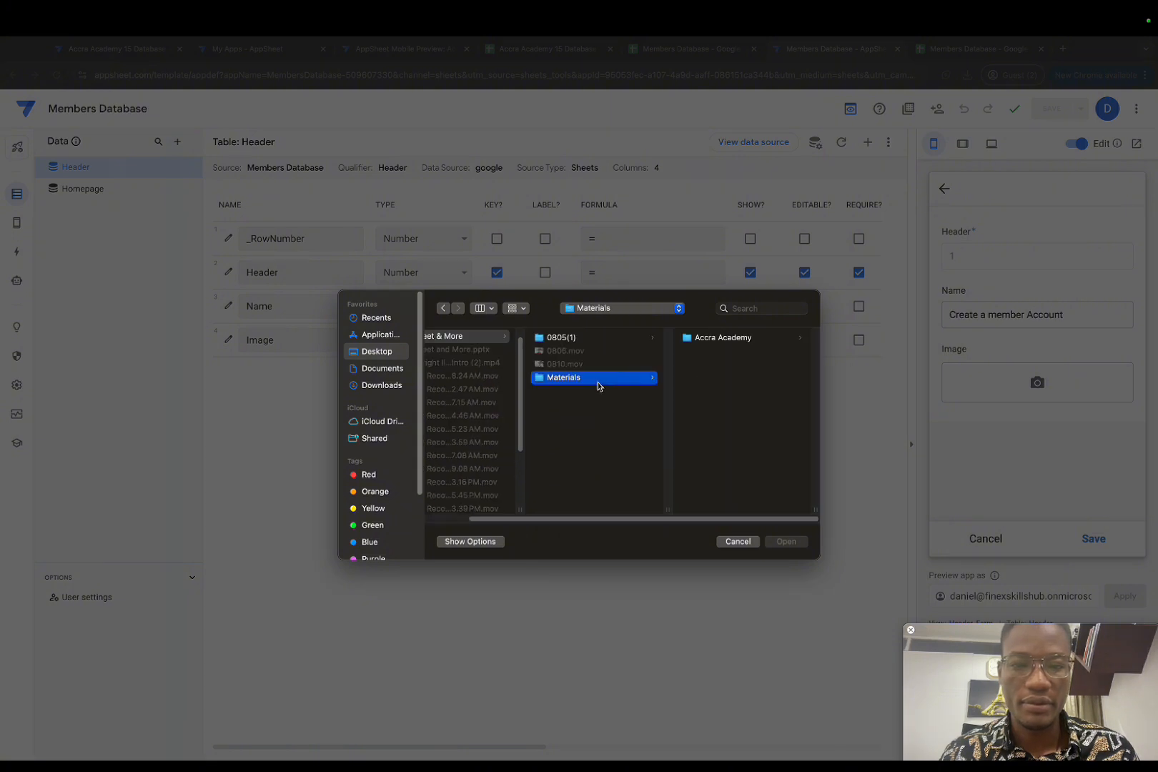
left_click(718, 338)
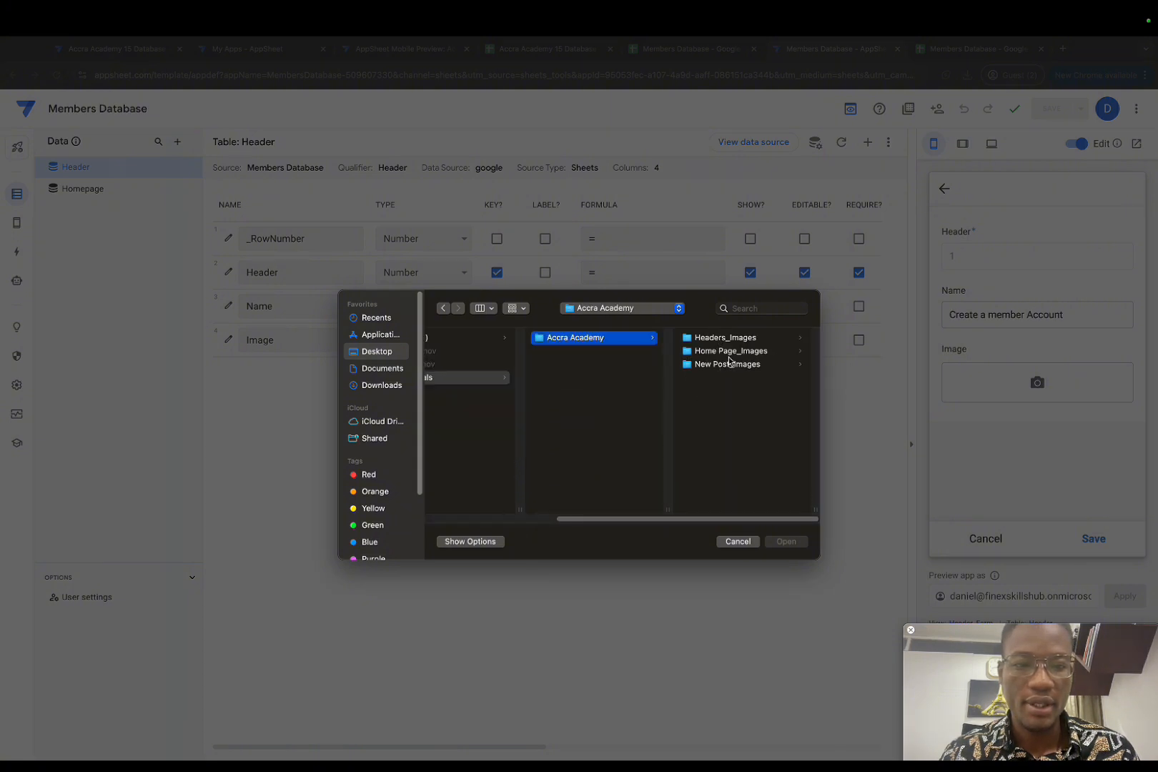
left_click(725, 338)
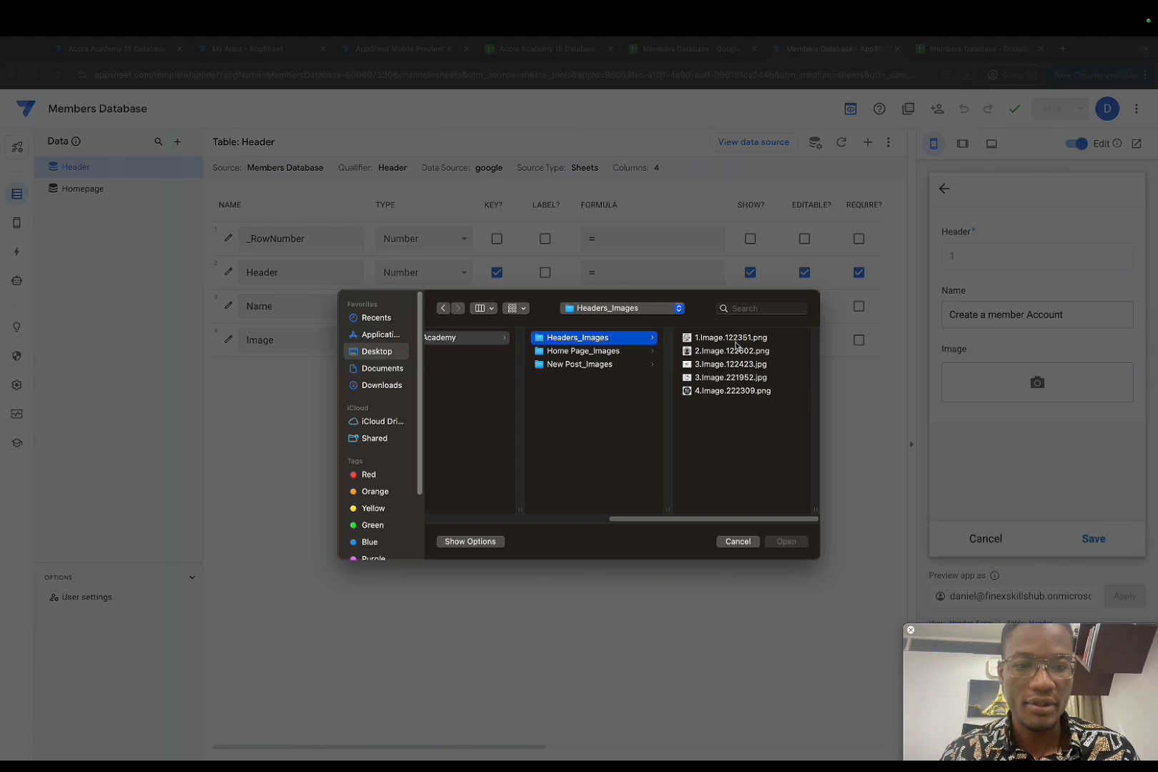
left_click(712, 352)
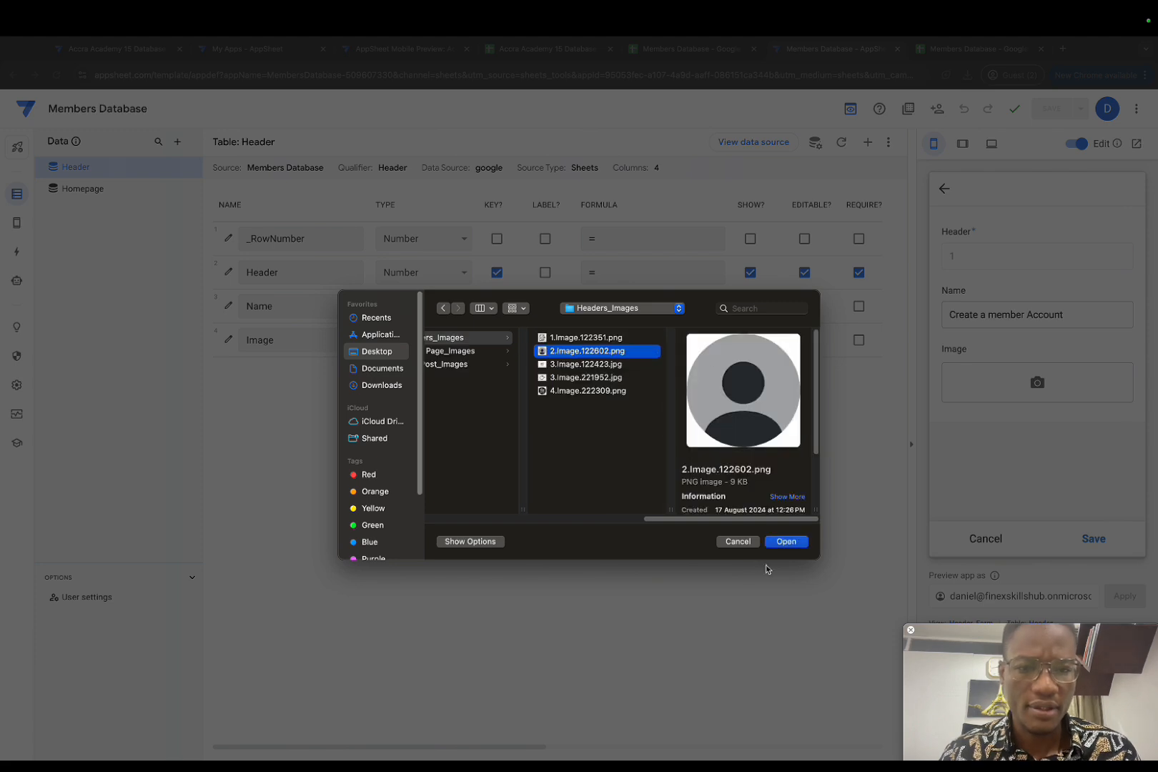
left_click(786, 542)
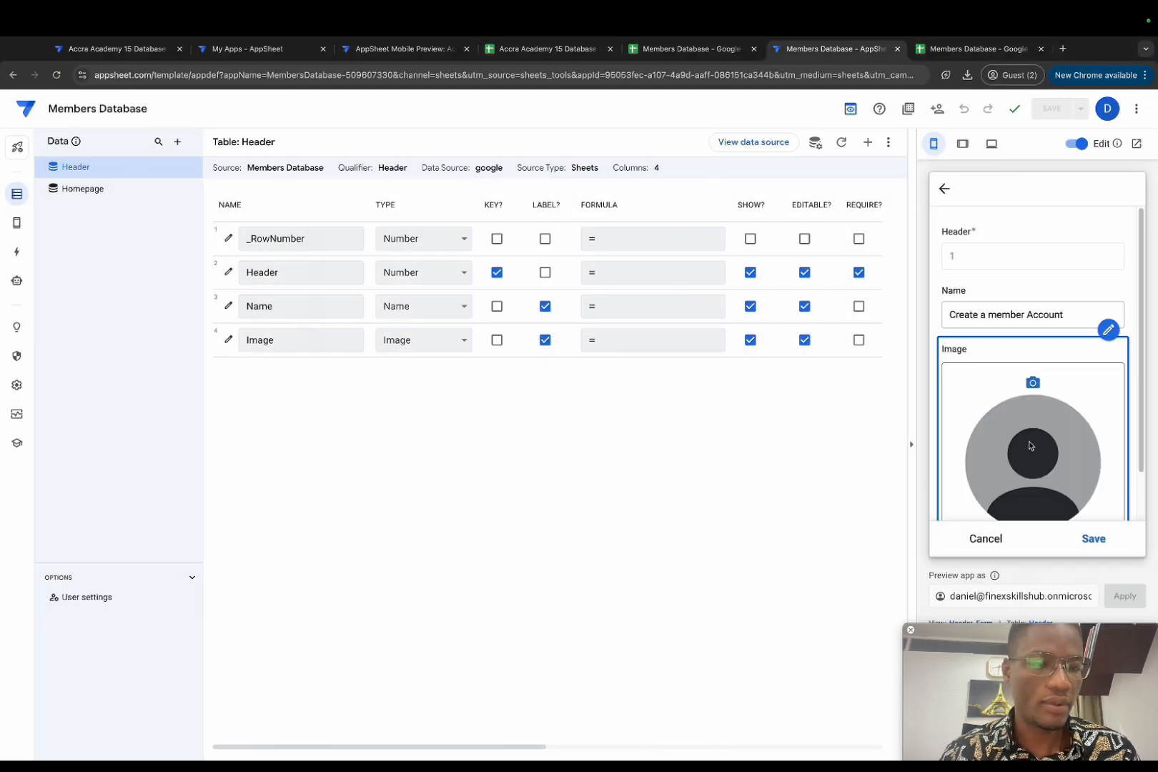
scroll(1030, 446, "down", 1)
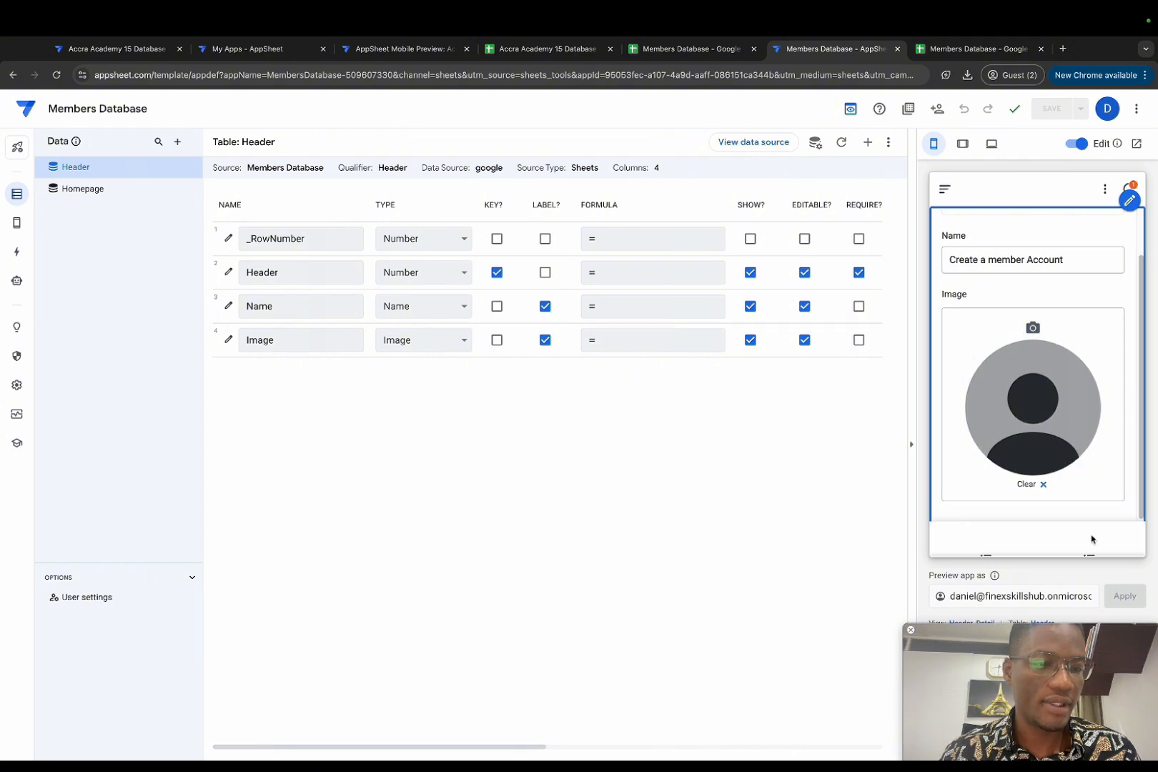
left_click(1093, 539)
left_click(1089, 540)
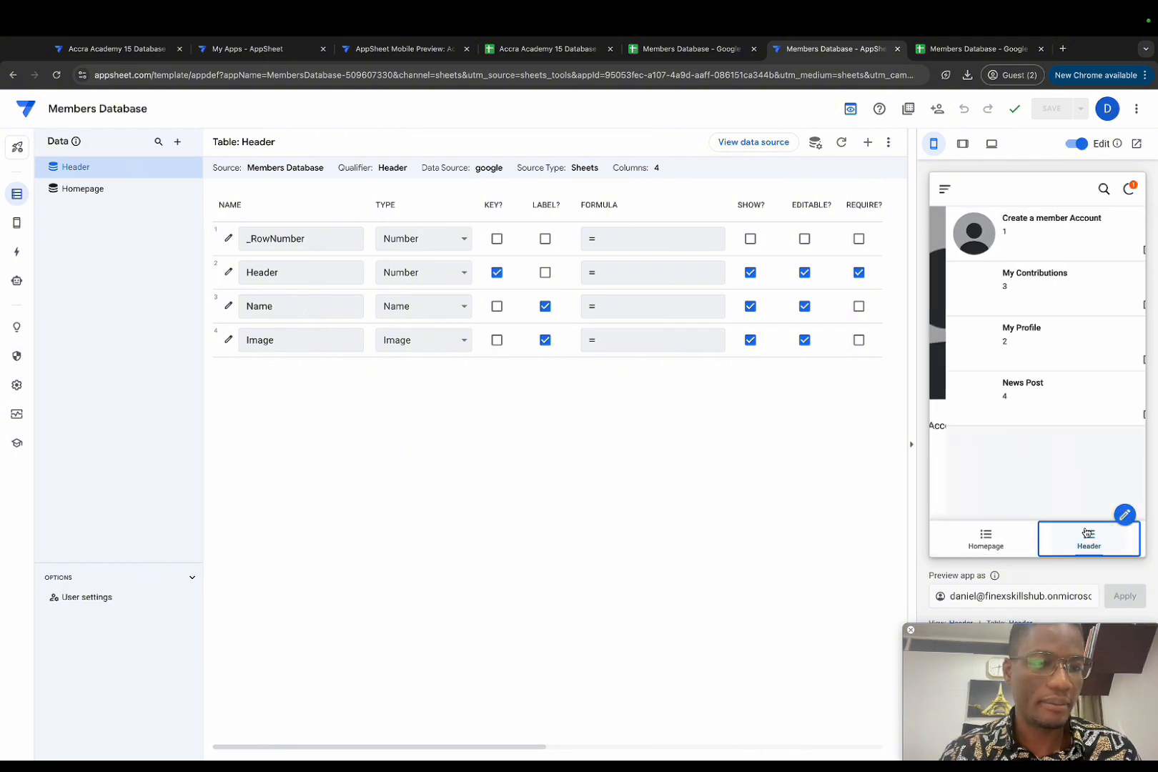
Step: Give the My Contributions record the piggy-bank image 3.Image.221952.jpg and save
left_click(1031, 309)
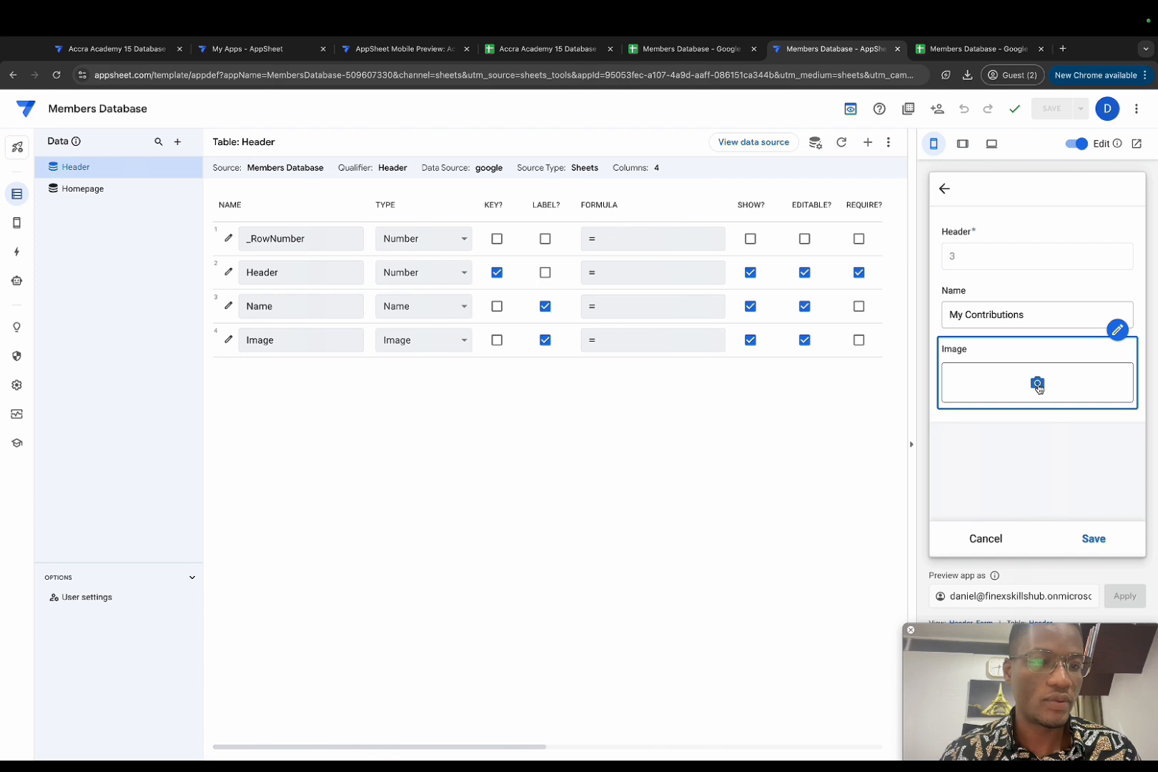
left_click(1037, 383)
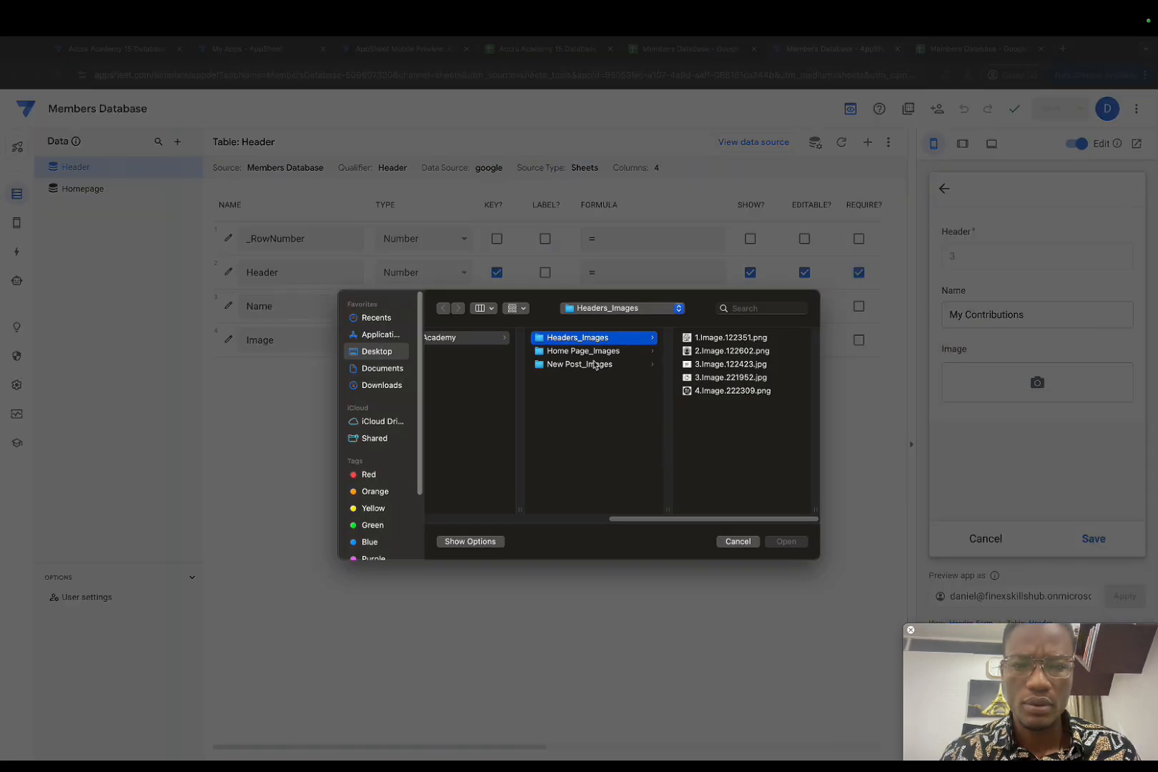
left_click(715, 378)
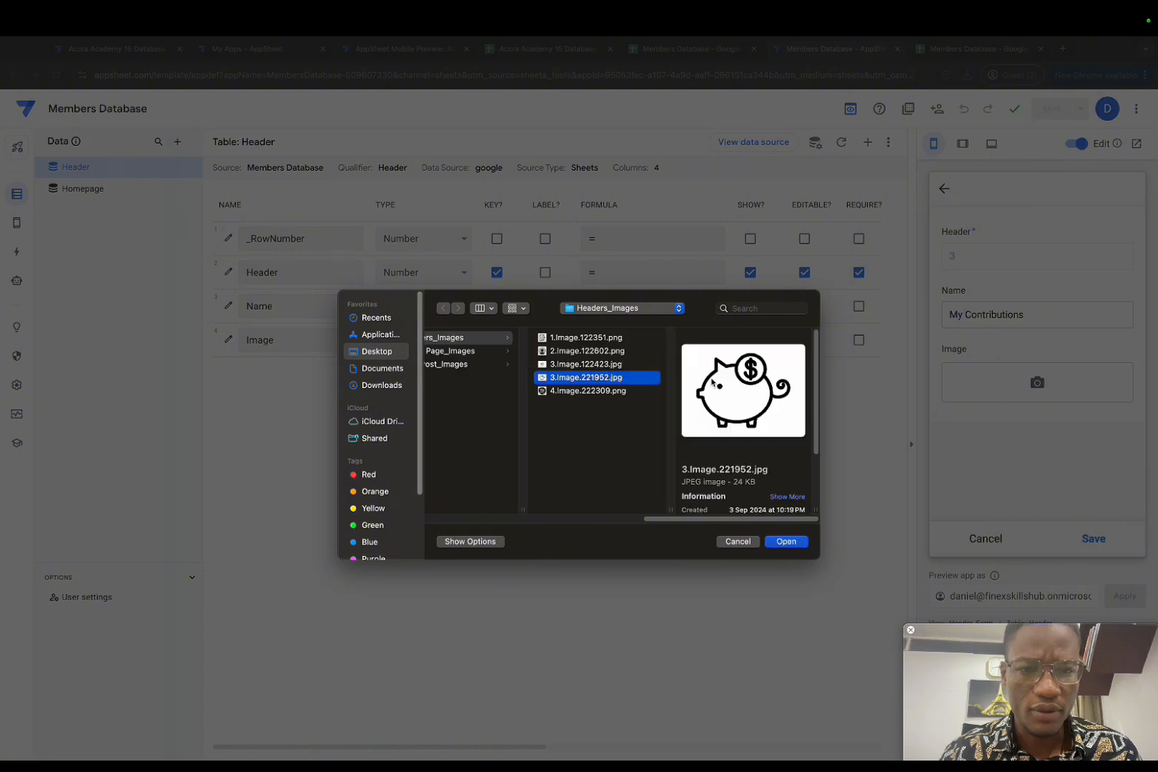
left_click(786, 542)
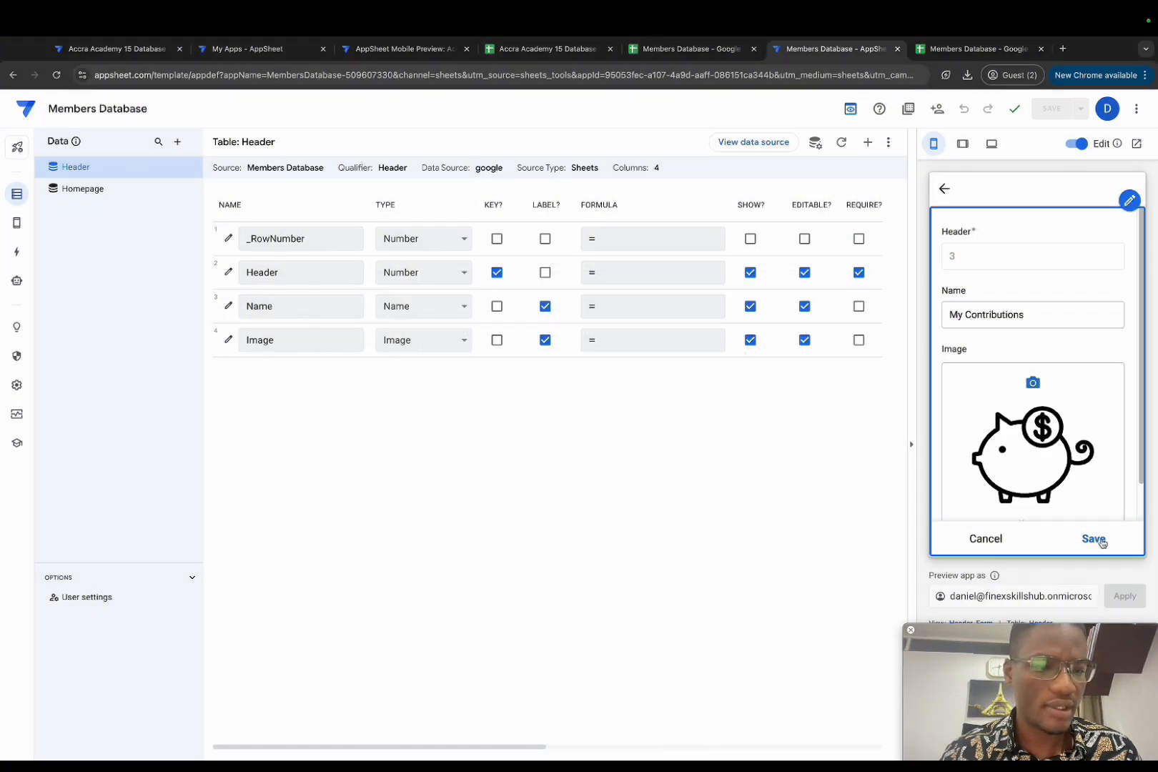
left_click(1099, 539)
left_click(1089, 537)
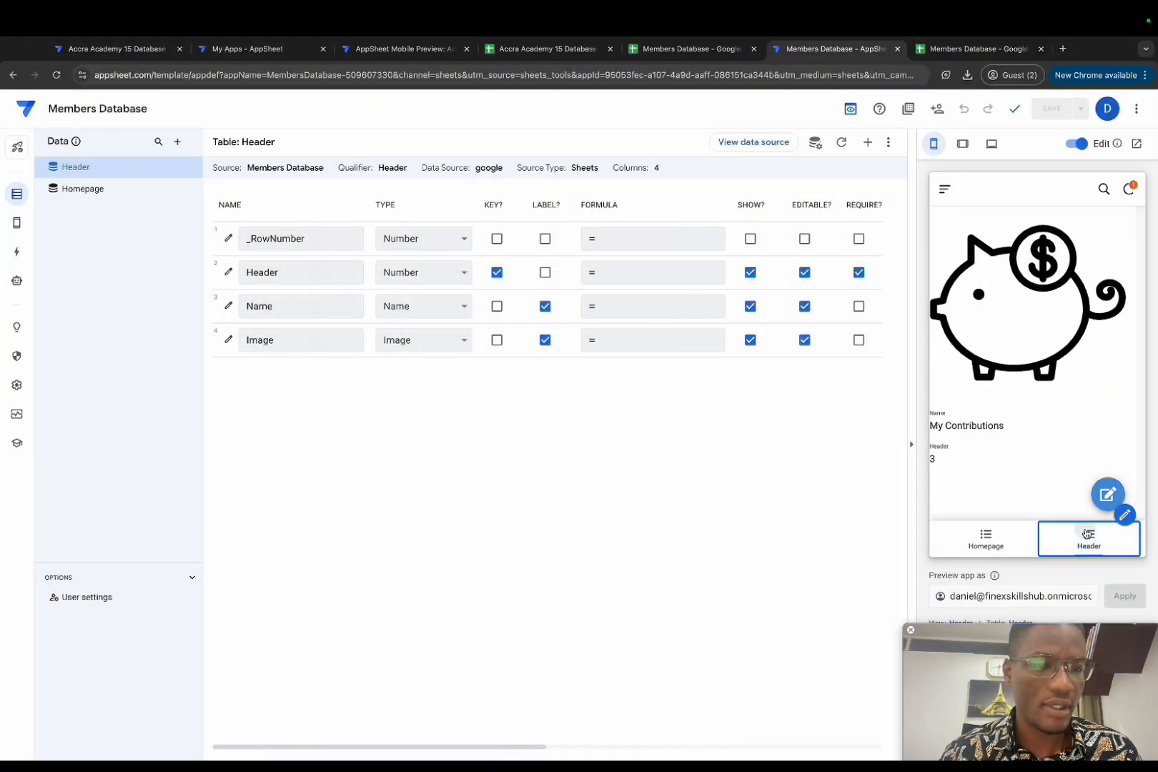
Step: Give the My Profile record the grey person avatar image and save
left_click(1039, 334)
left_click(1118, 492)
left_click(1037, 379)
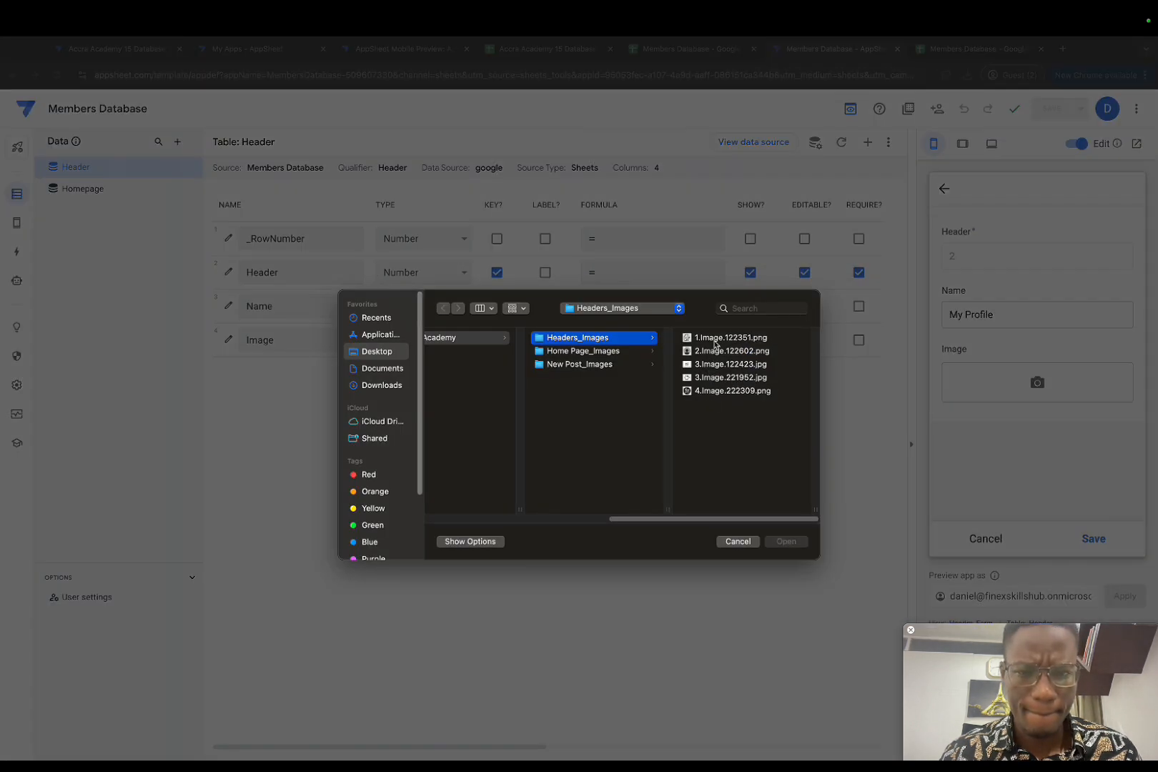
left_click(712, 352)
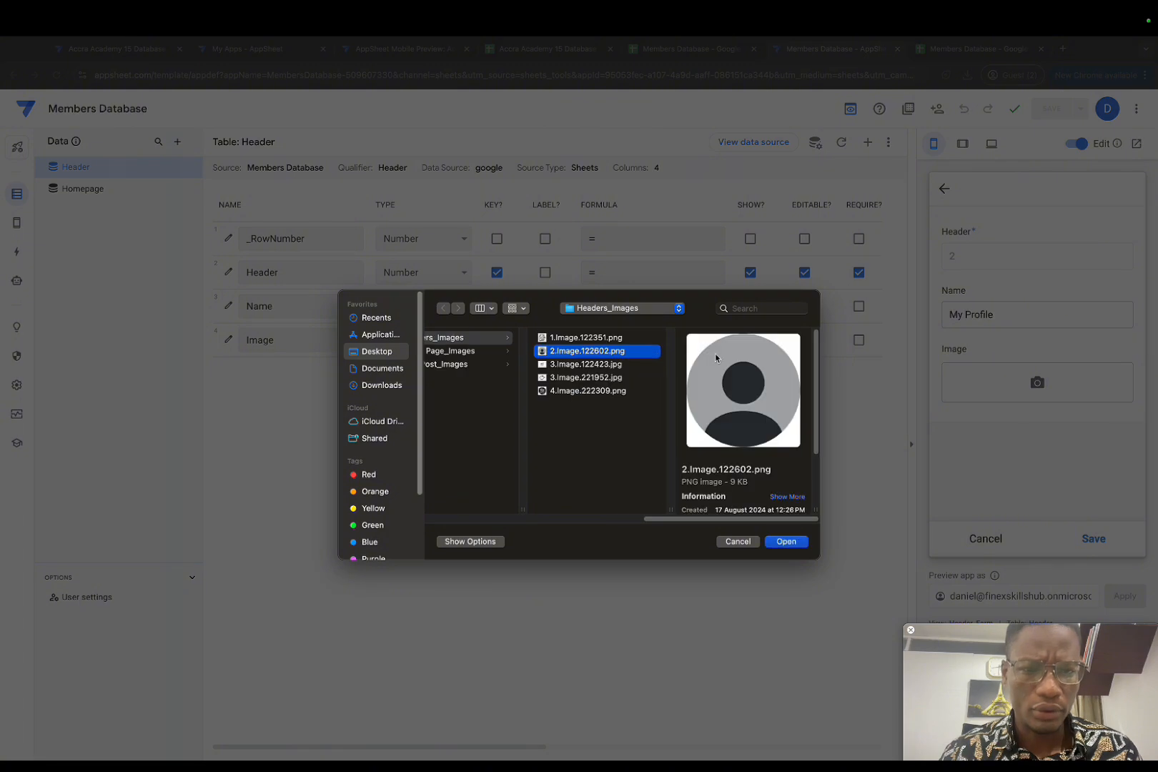
left_click(787, 541)
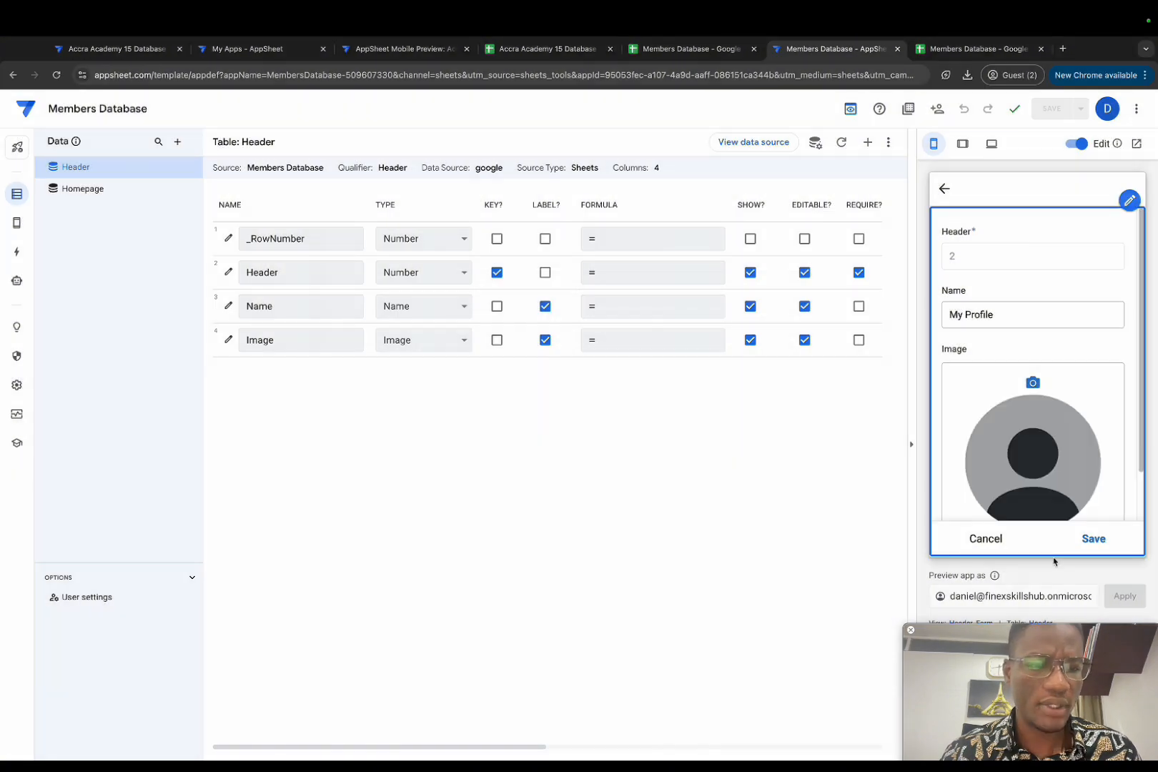
left_click(1092, 541)
left_click(1089, 537)
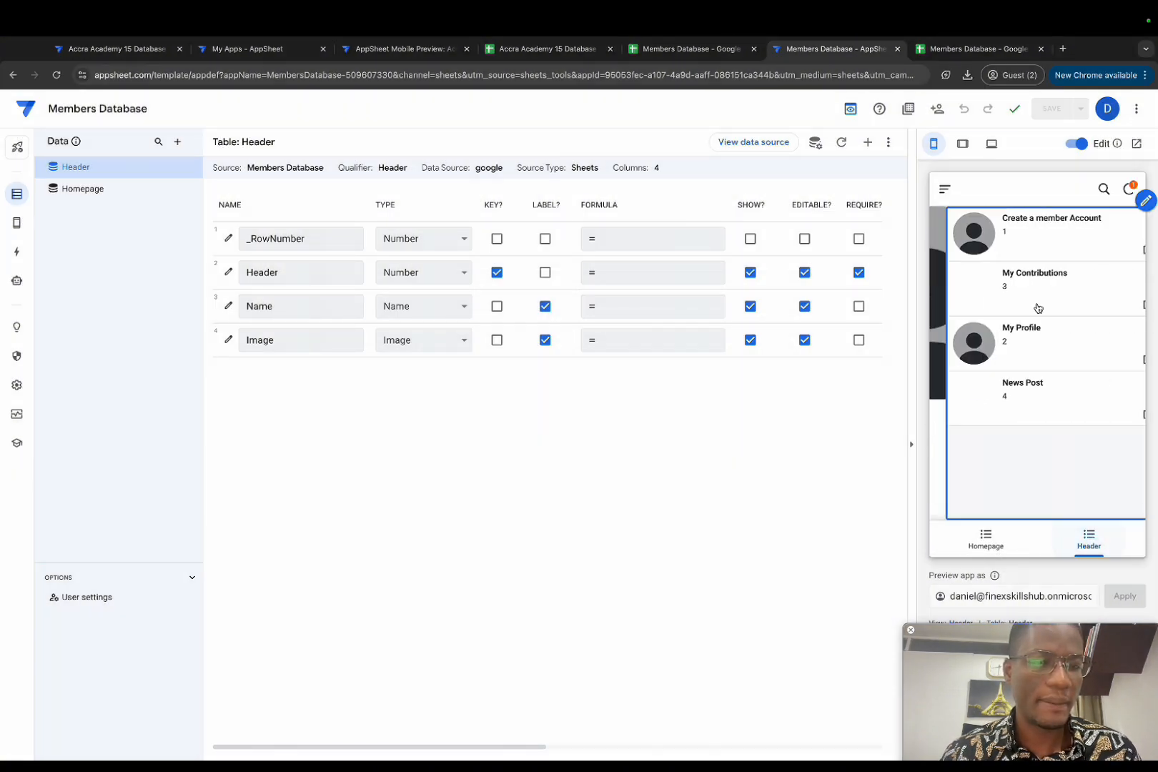
Step: Replace Create a member Account's picture with the document-and-pencil image and save
left_click(1013, 254)
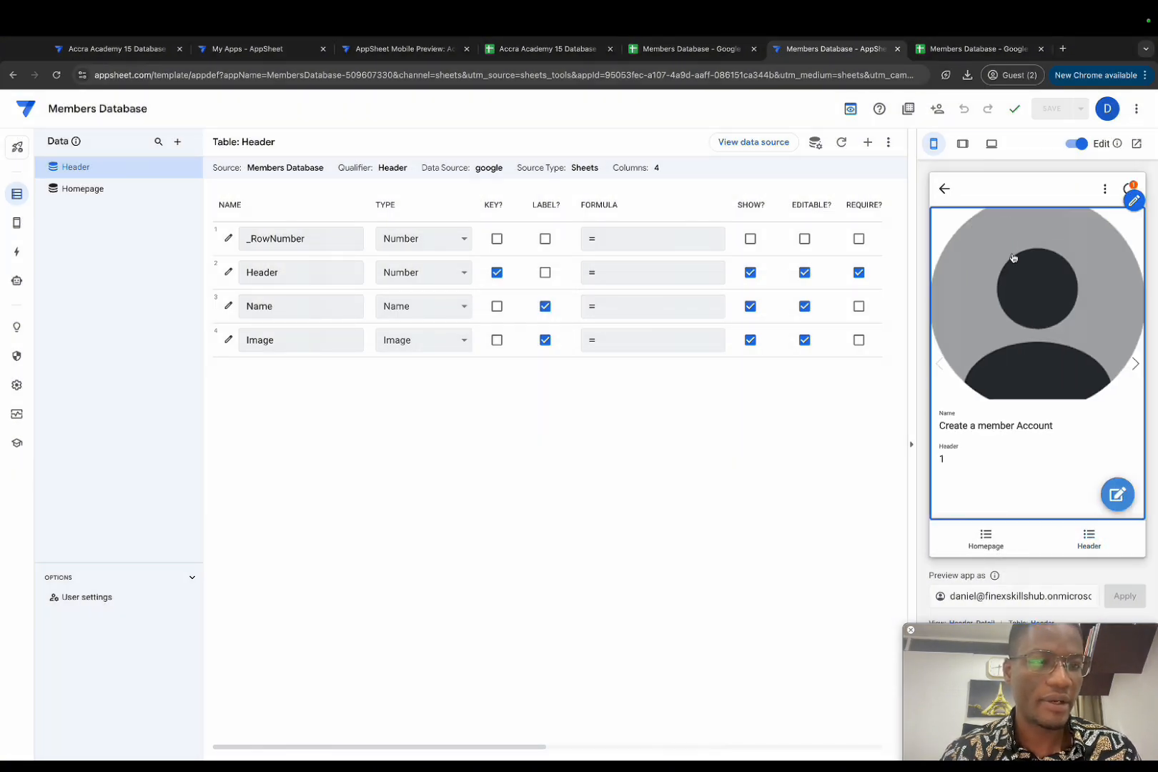
left_click(1117, 494)
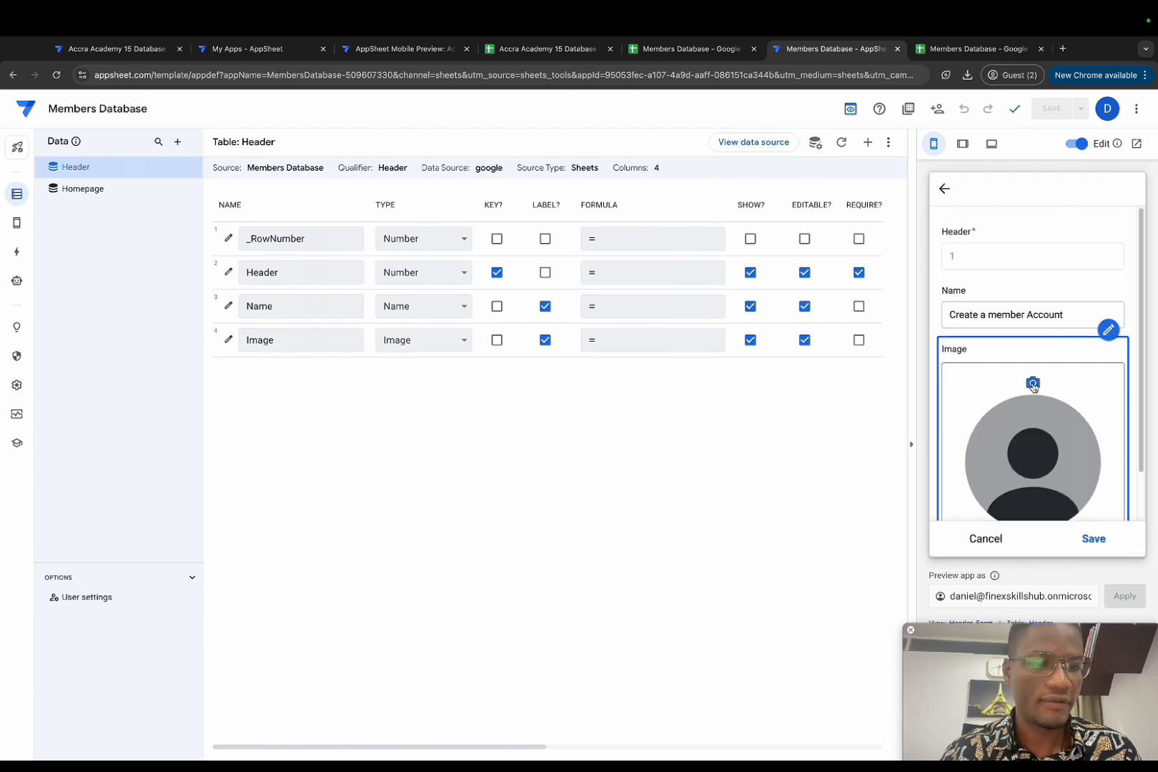
left_click(1034, 385)
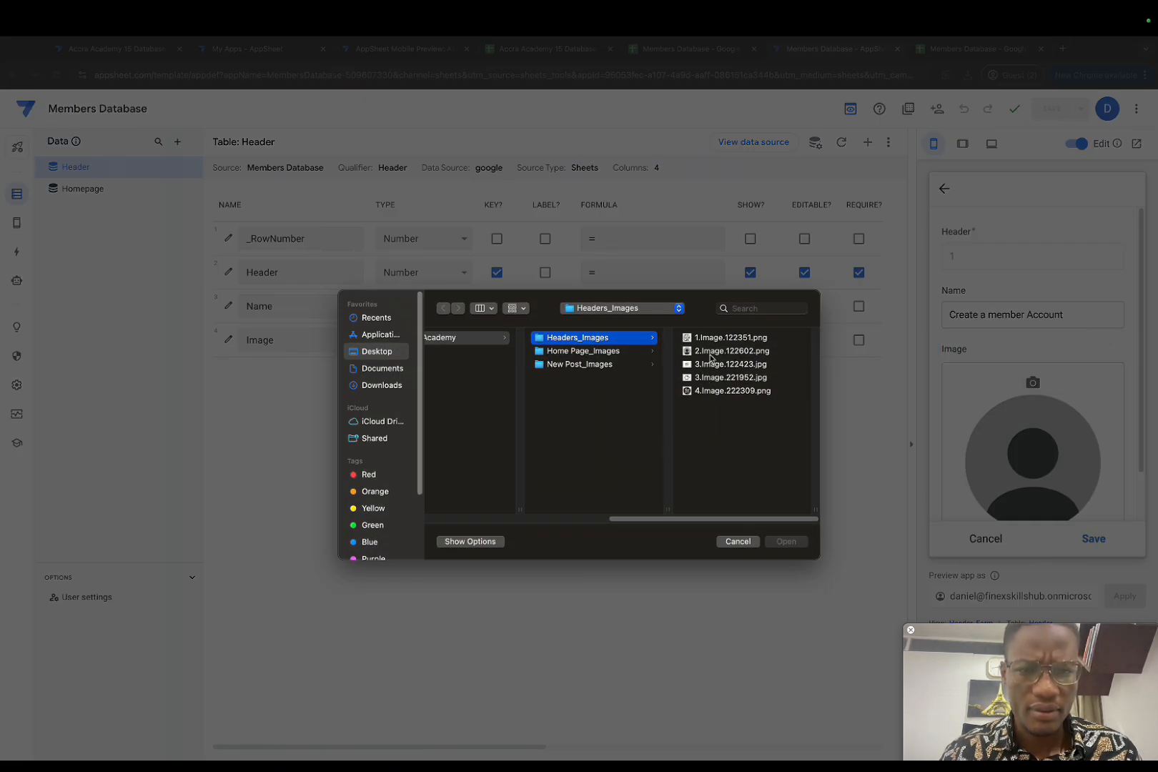
left_click(711, 337)
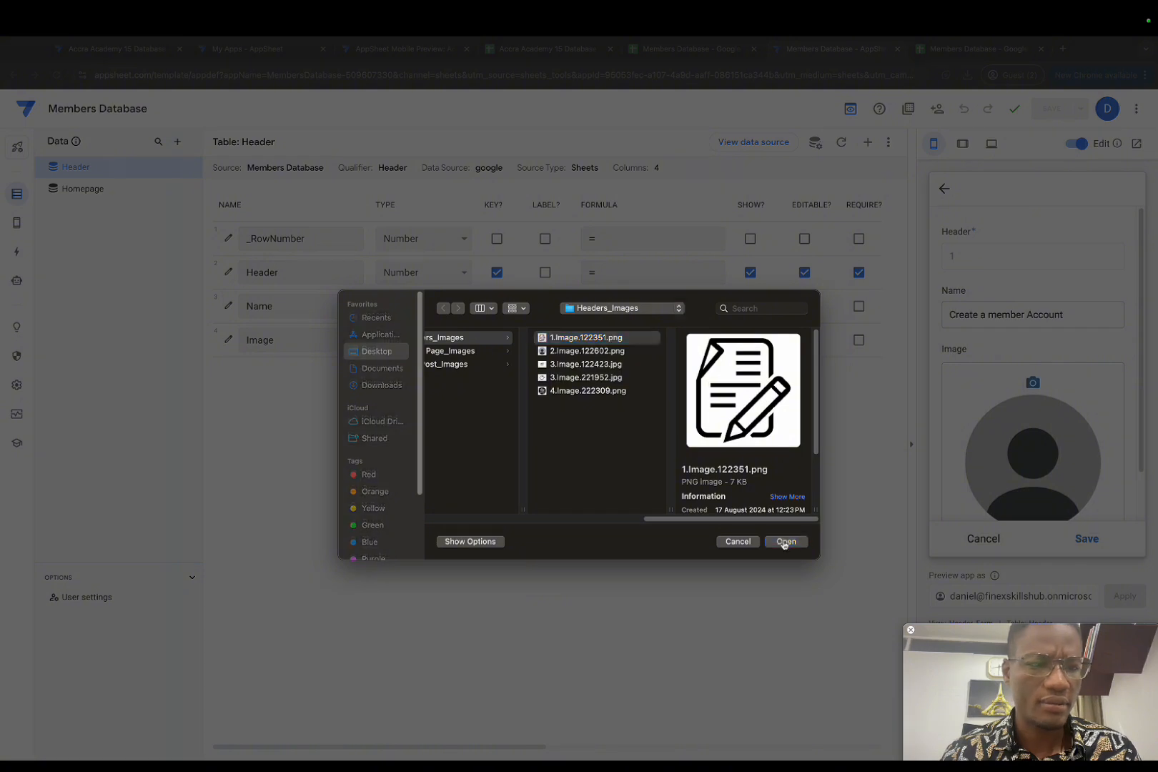
left_click(786, 542)
scroll(1030, 429, "down", 1)
left_click(1086, 539)
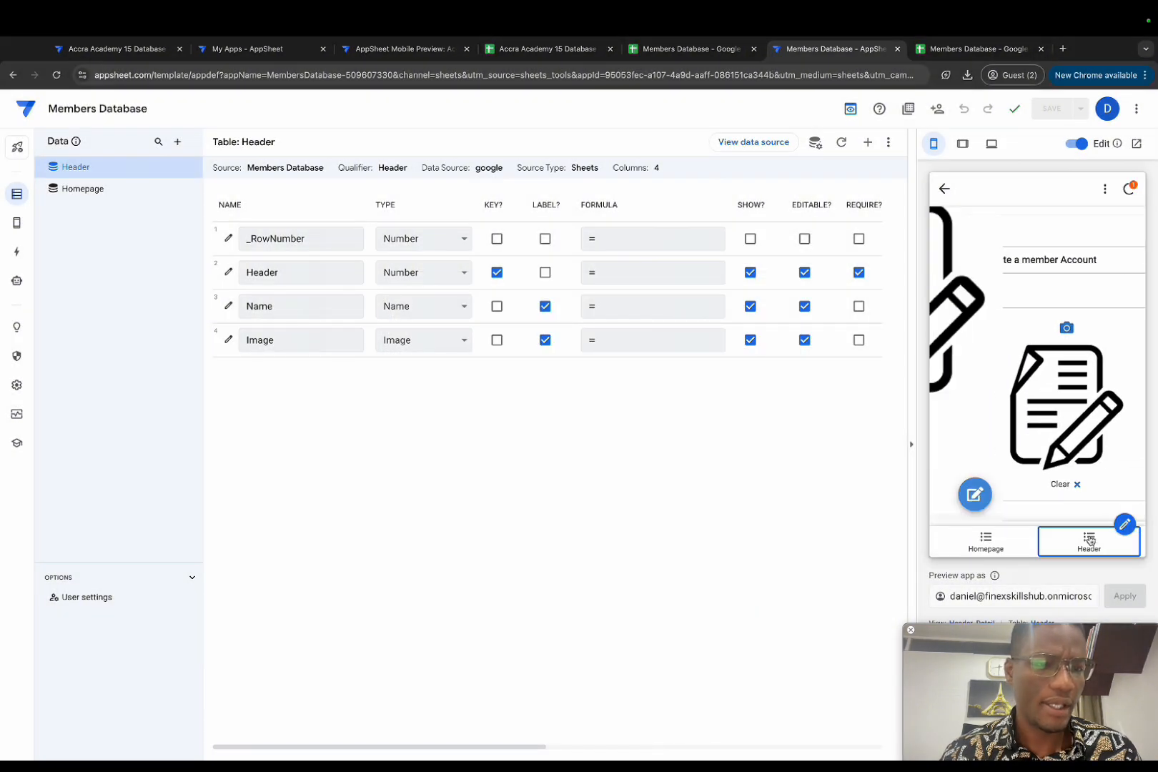
left_click(1089, 541)
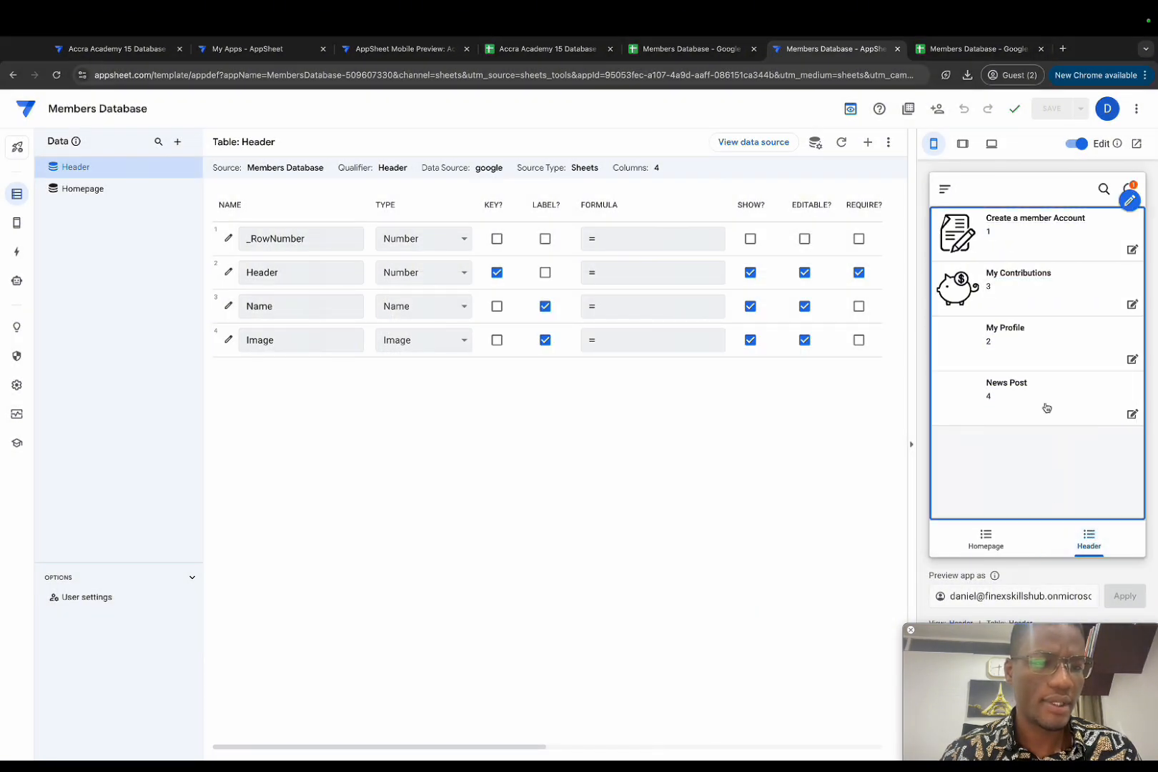
Step: Give the News Post record the 4.Image.222309.png 'New post' badge and save
left_click(1047, 402)
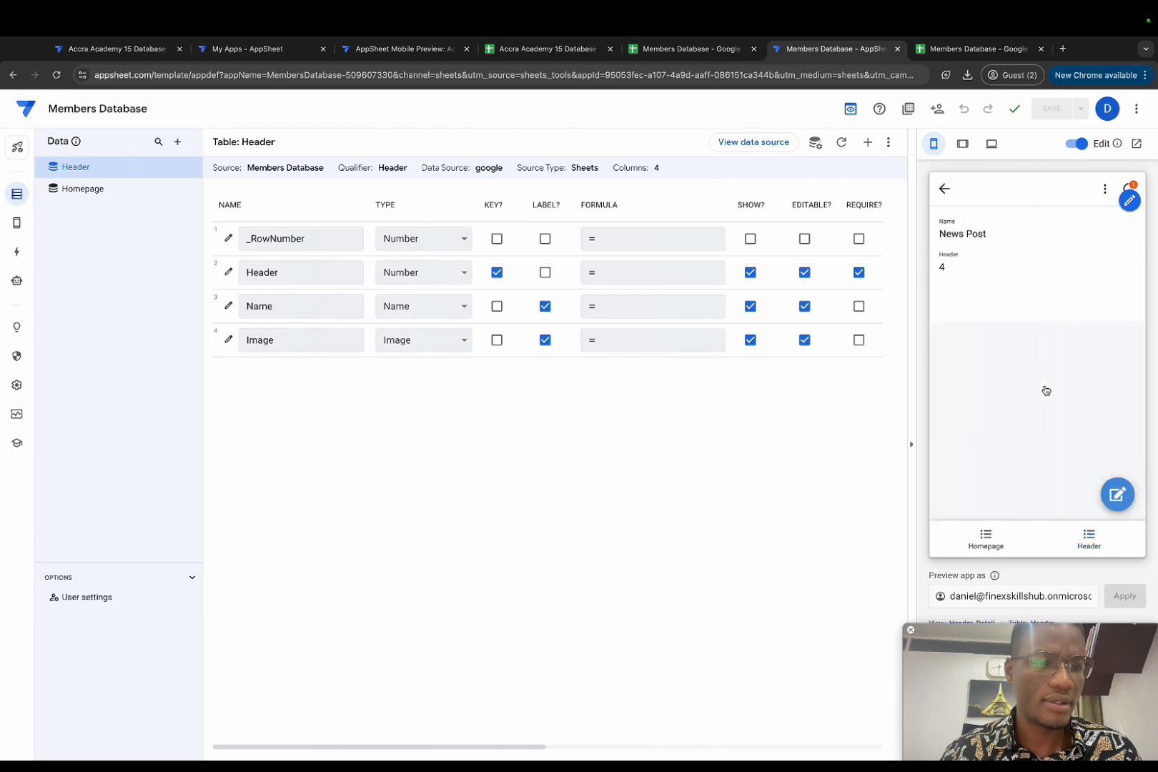
left_click(1117, 493)
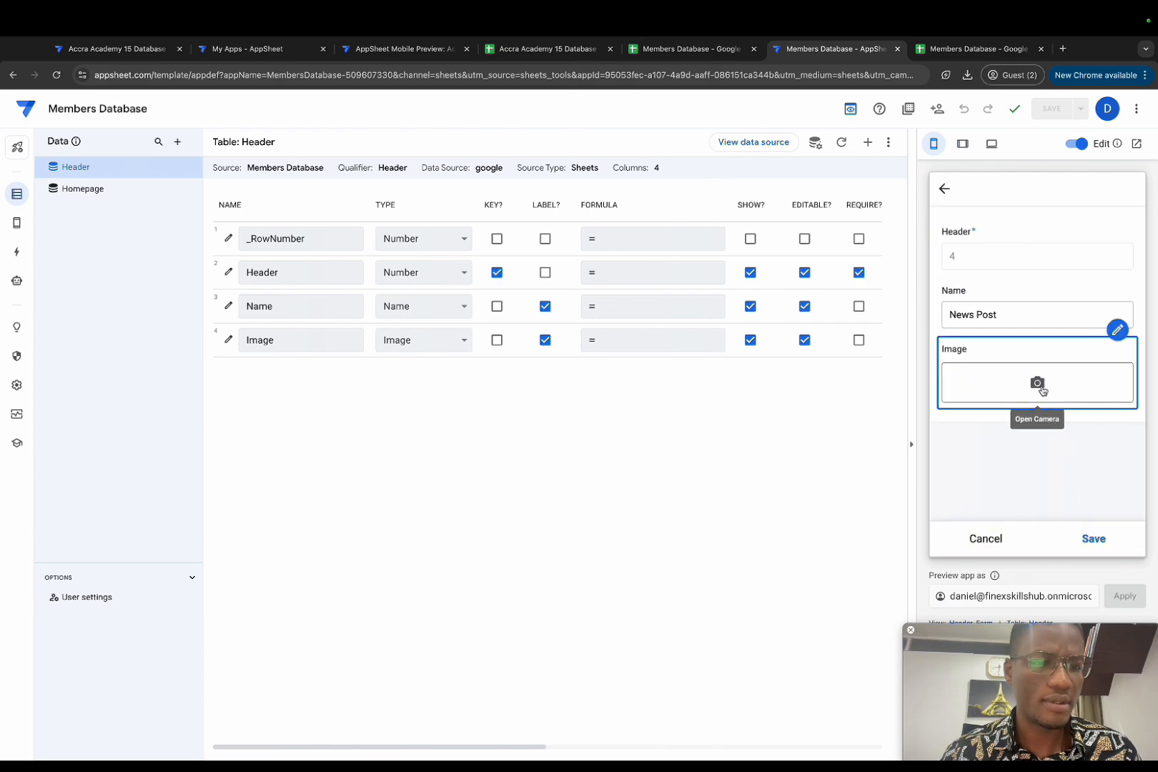
left_click(1048, 396)
left_click(729, 391)
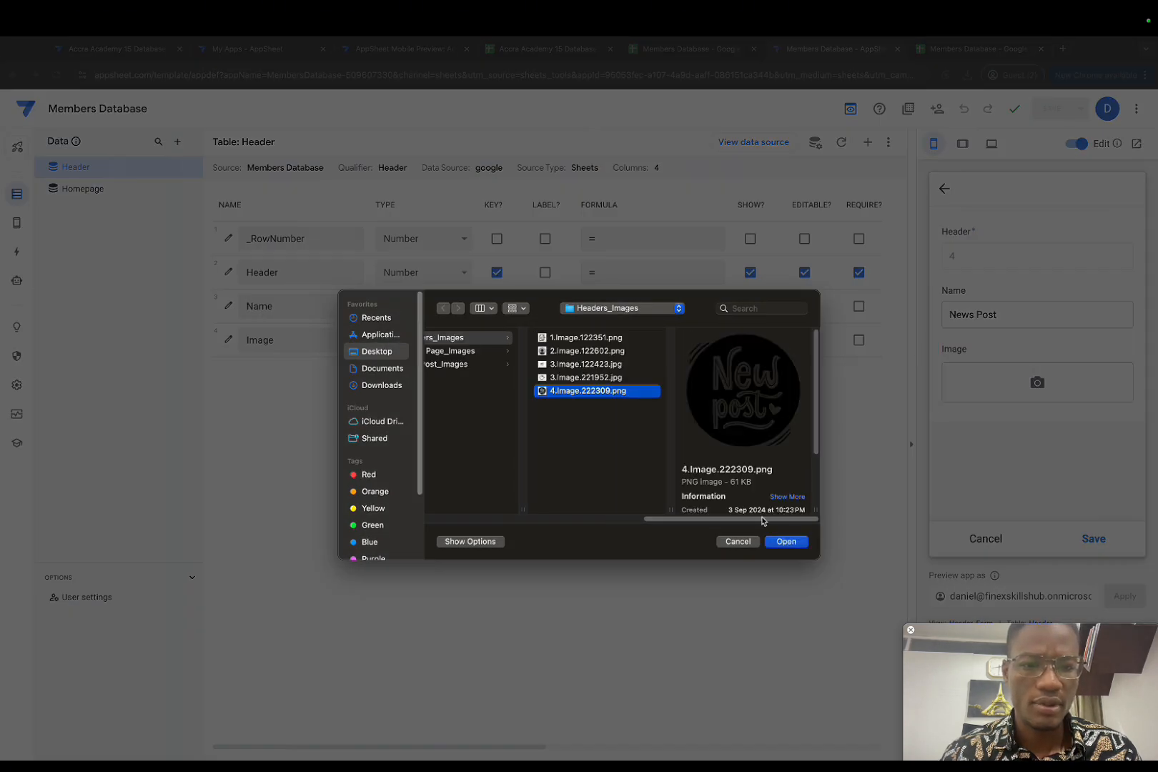
left_click(785, 542)
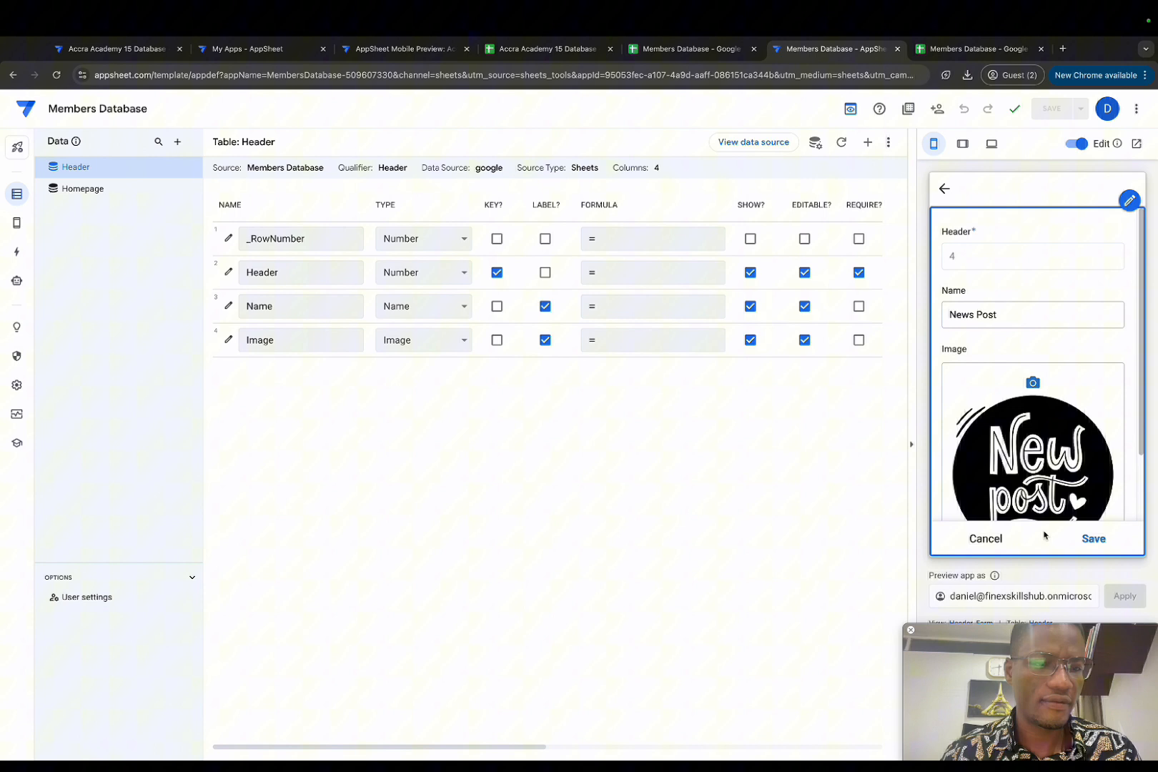
left_click(1088, 538)
left_click(1091, 555)
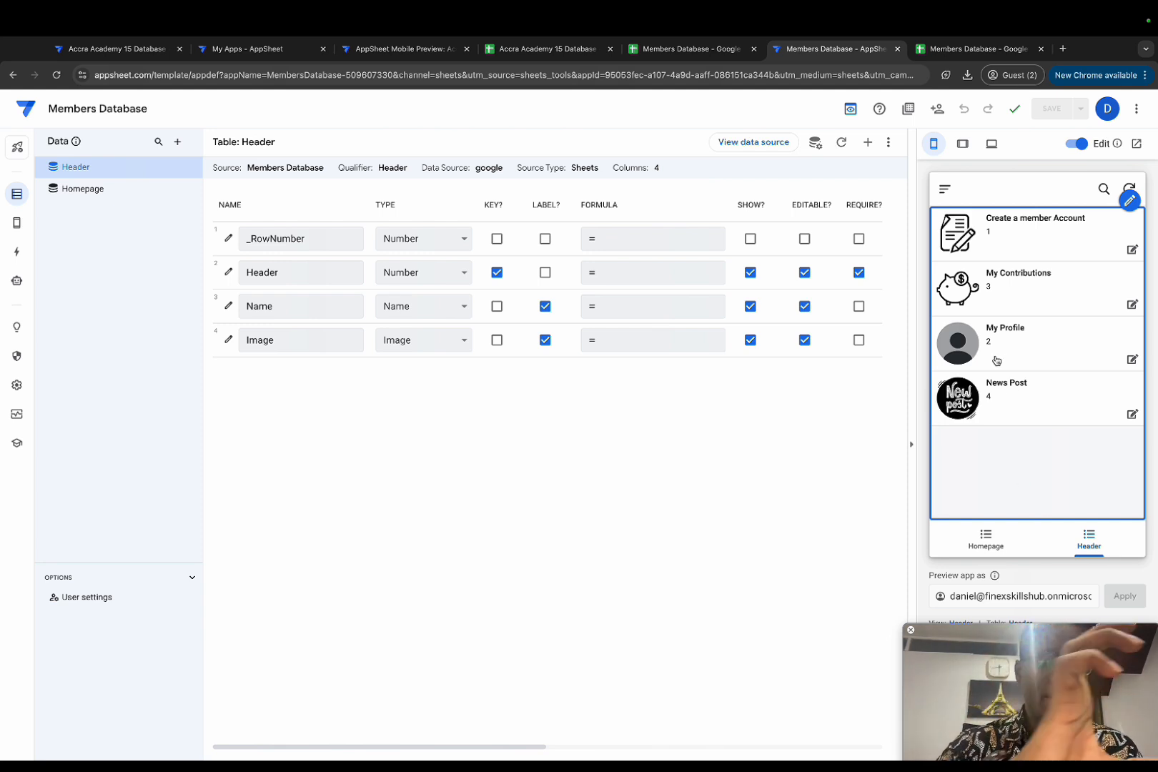
Step: Check the xxxx Homepage record and the News Post record in the preview, ending on the Header list
left_click(986, 538)
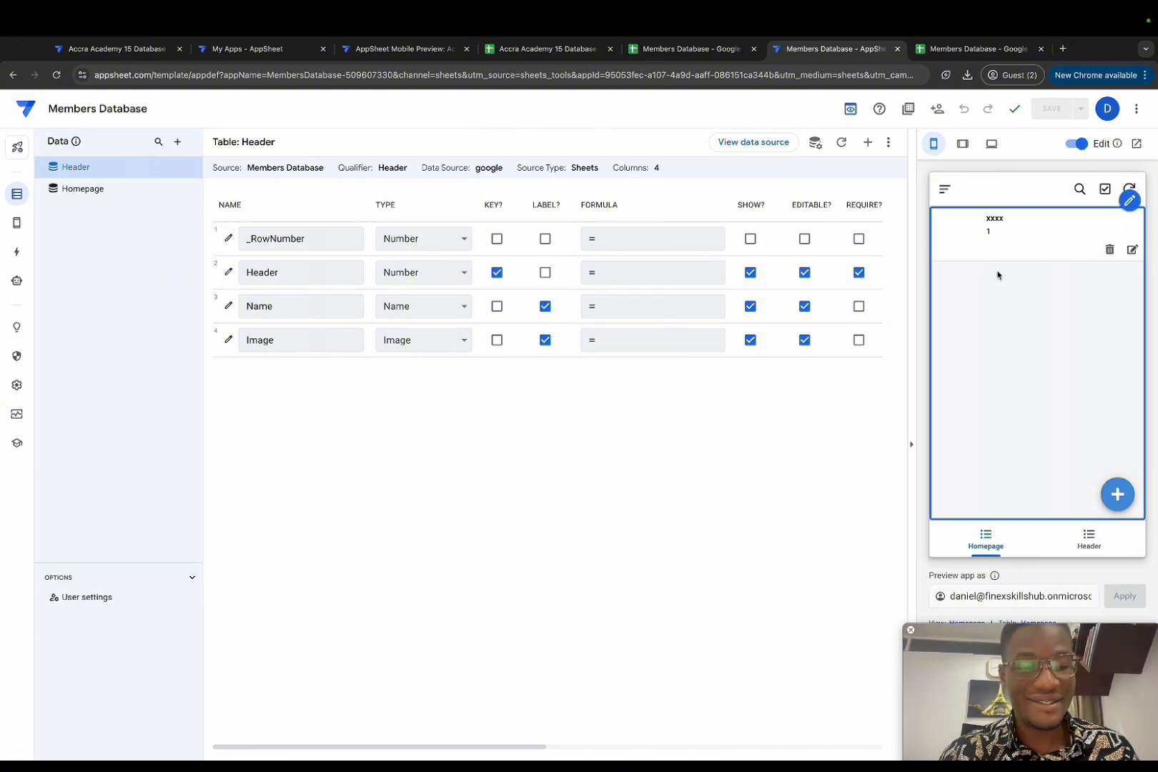
left_click(1008, 241)
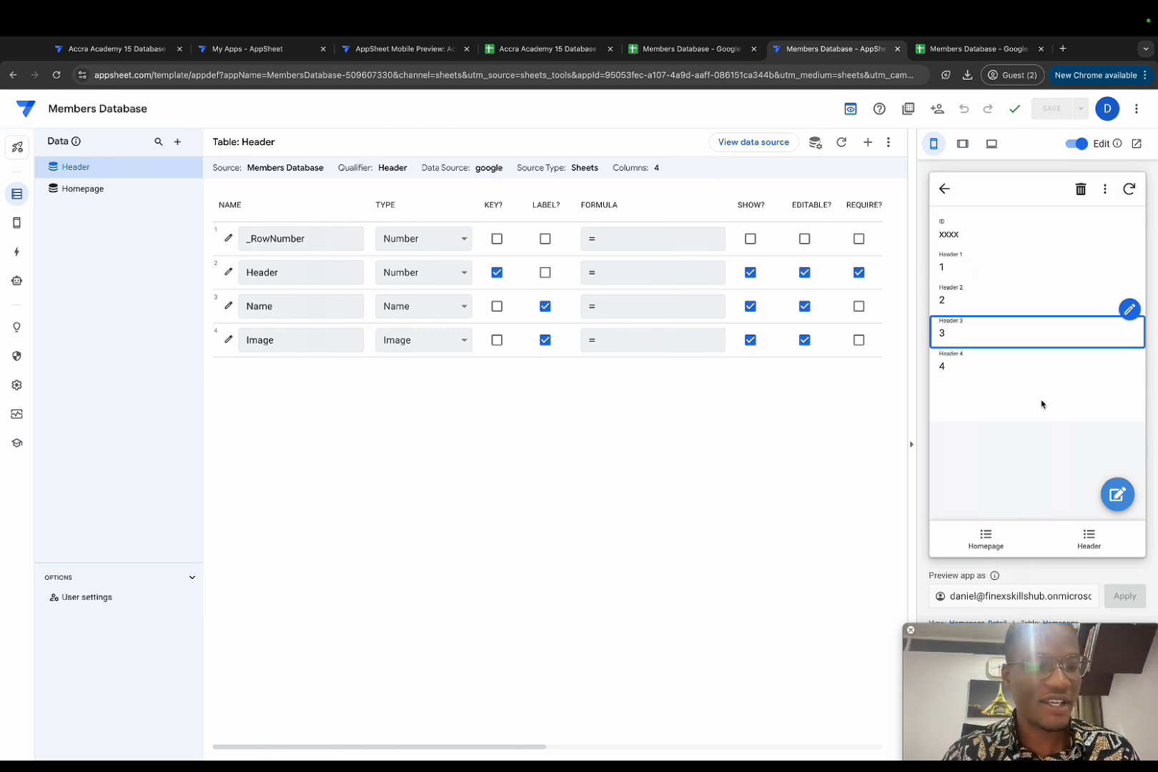
left_click(1091, 556)
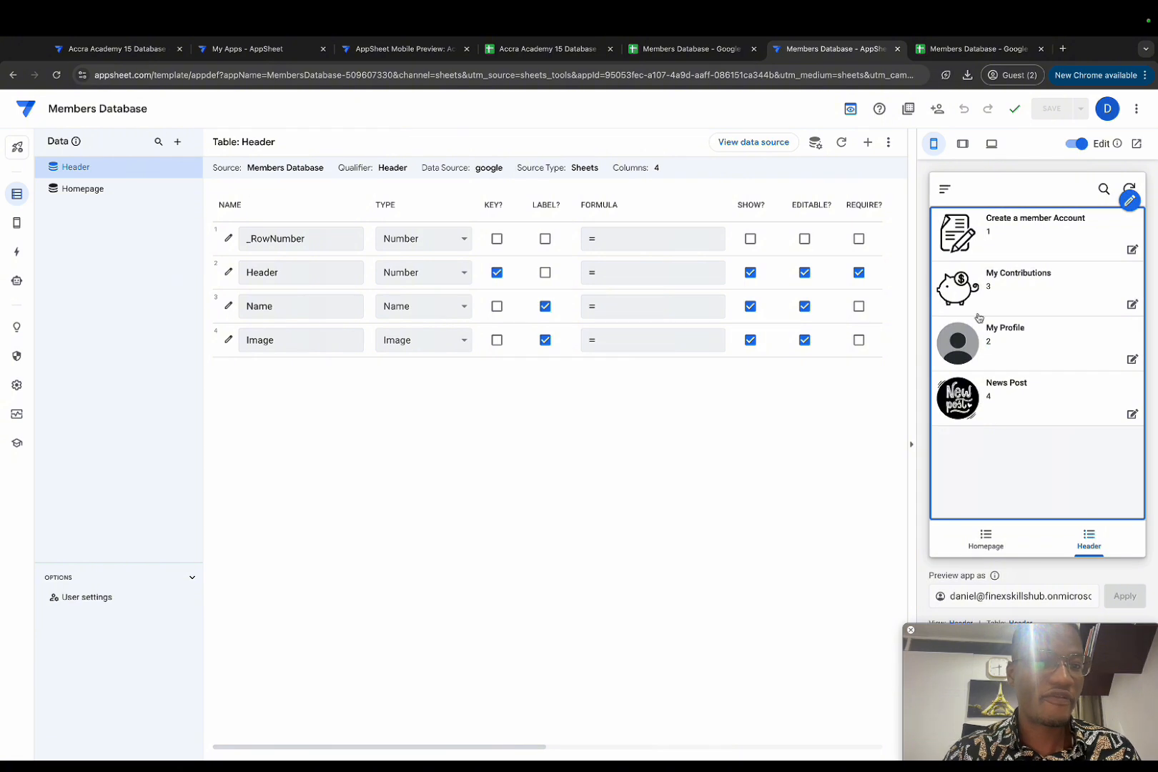
left_click(1004, 394)
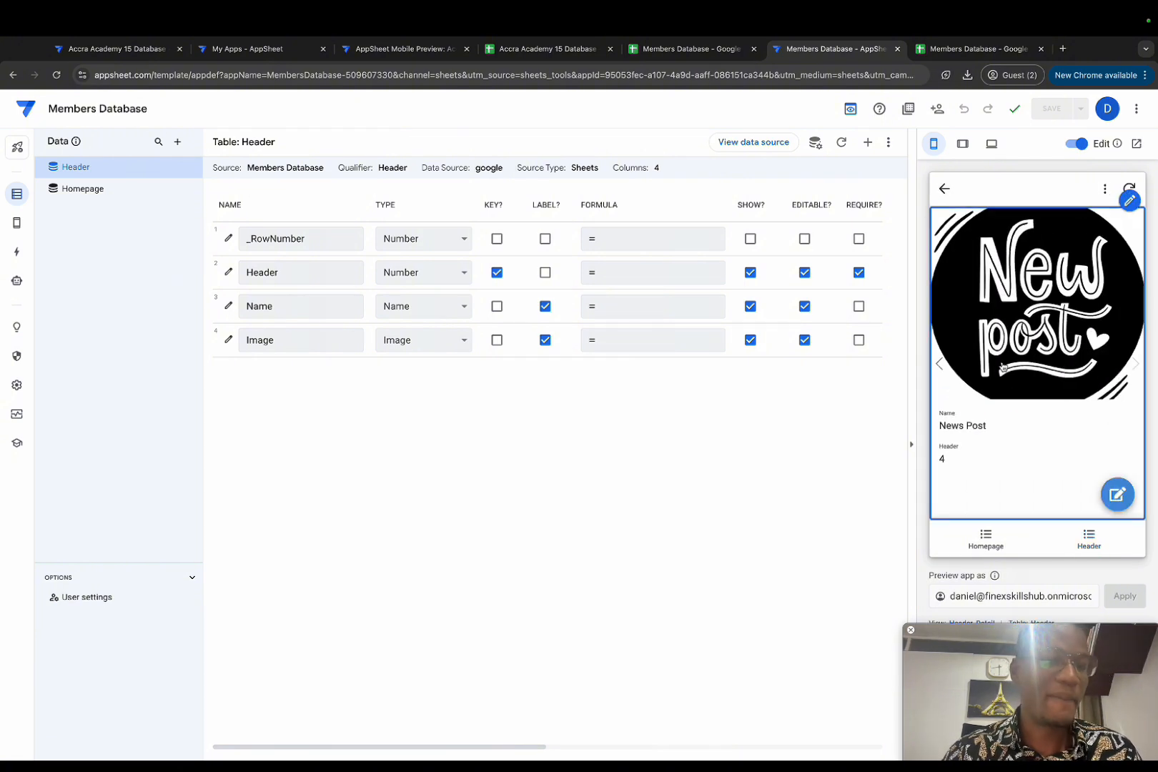
left_click(945, 190)
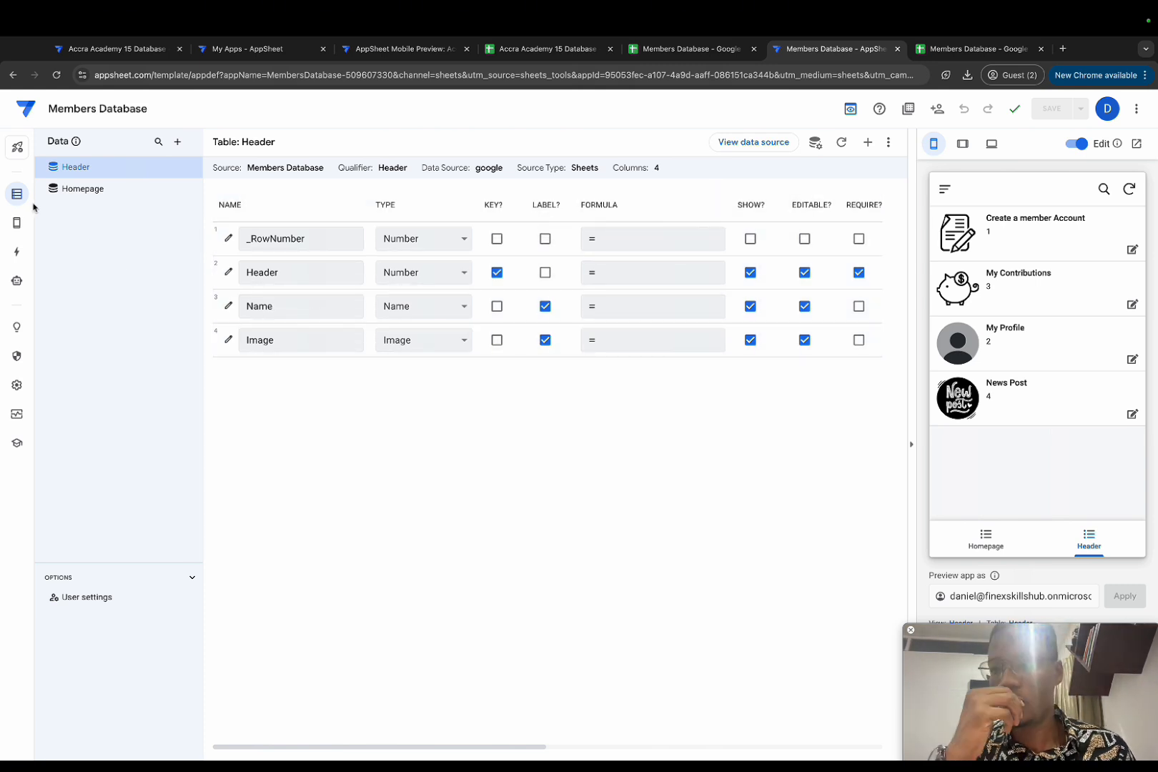
Step: Change Homepage columns Header 1 and Header 2 to Ref type with source table Header
left_click(84, 189)
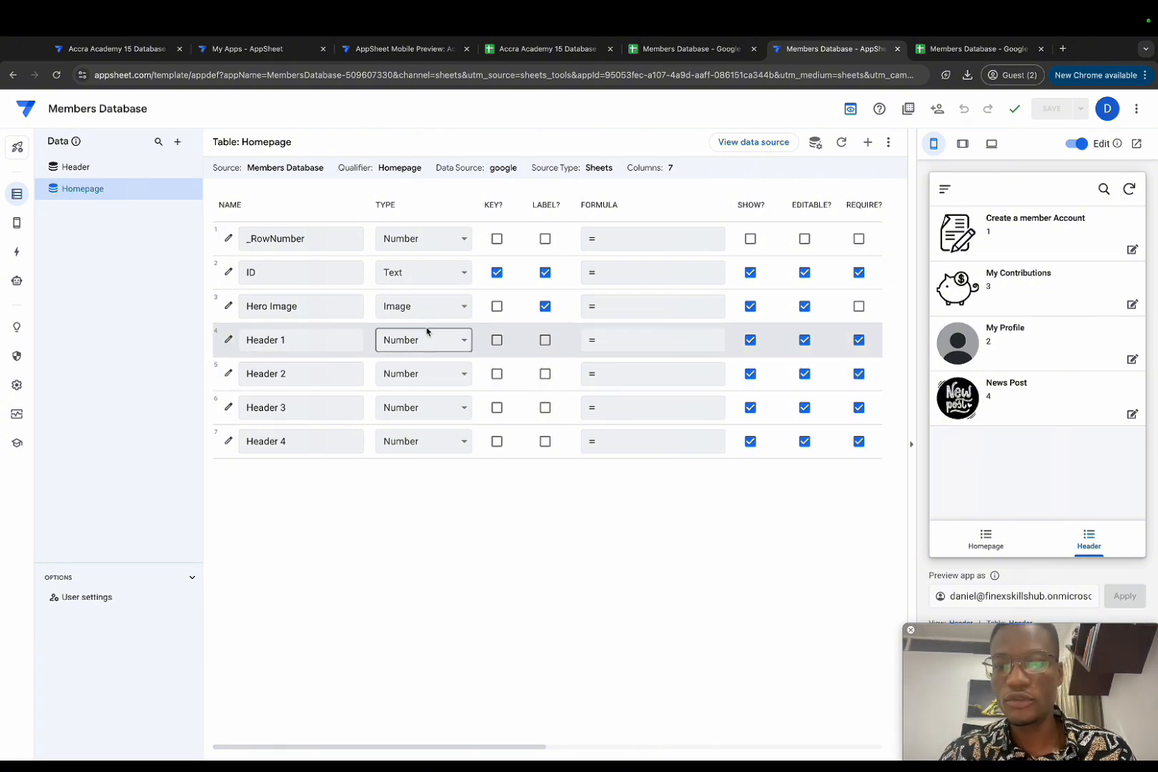
left_click(458, 341)
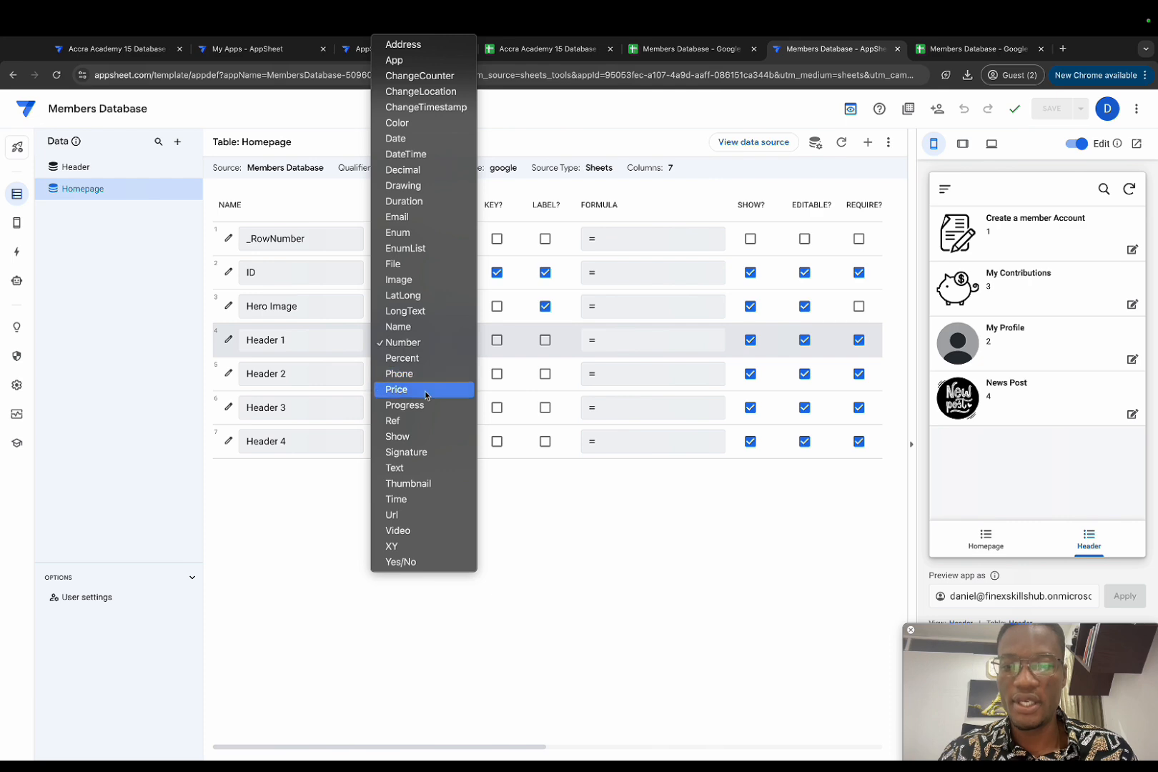
left_click(424, 421)
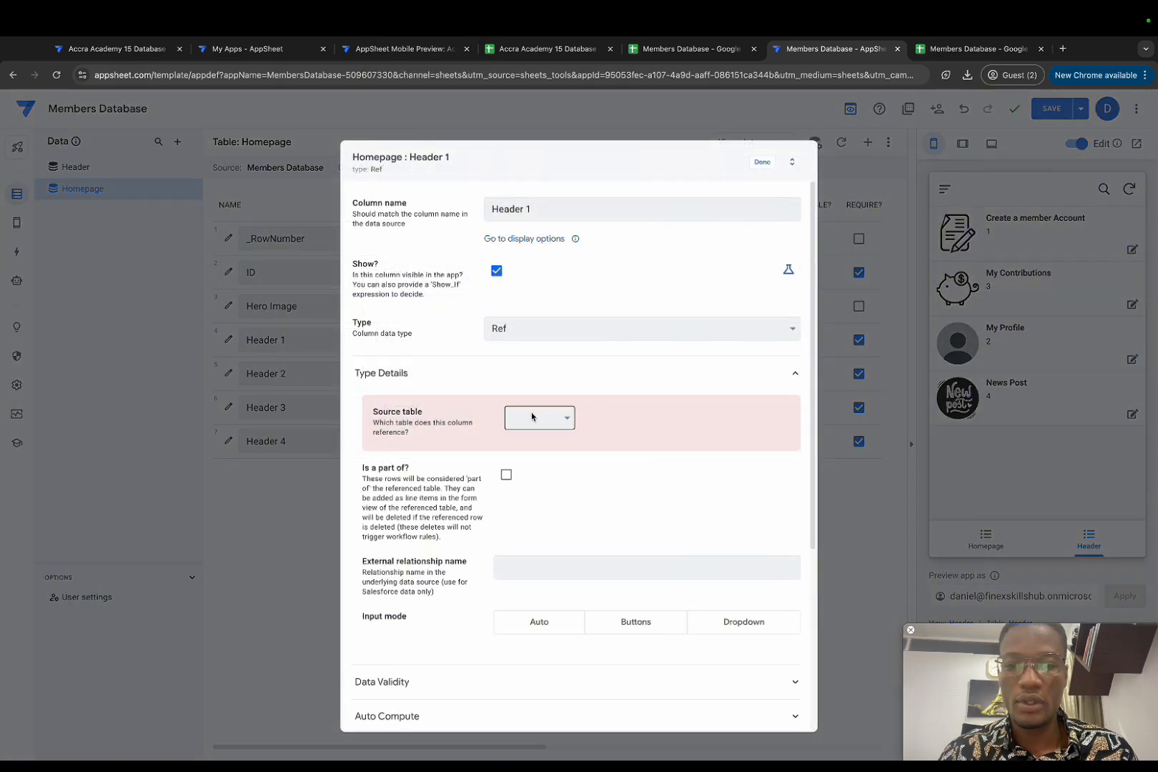
left_click(540, 419)
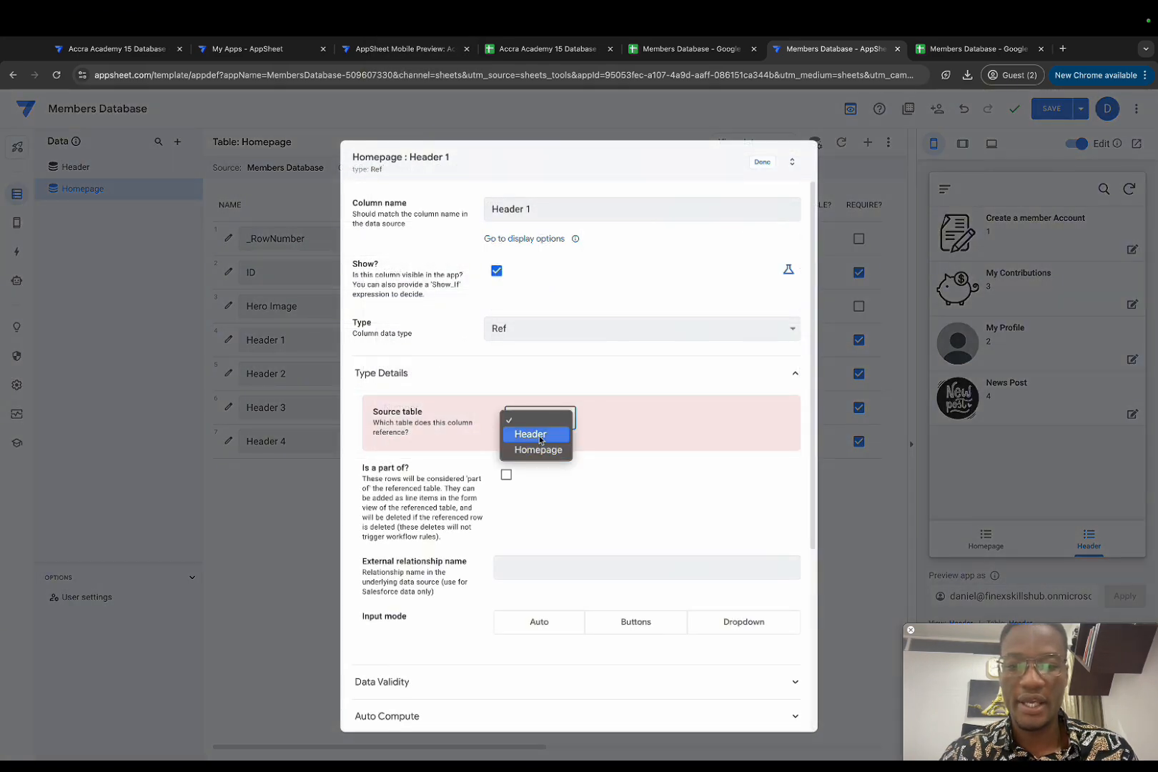
left_click(531, 434)
left_click(763, 166)
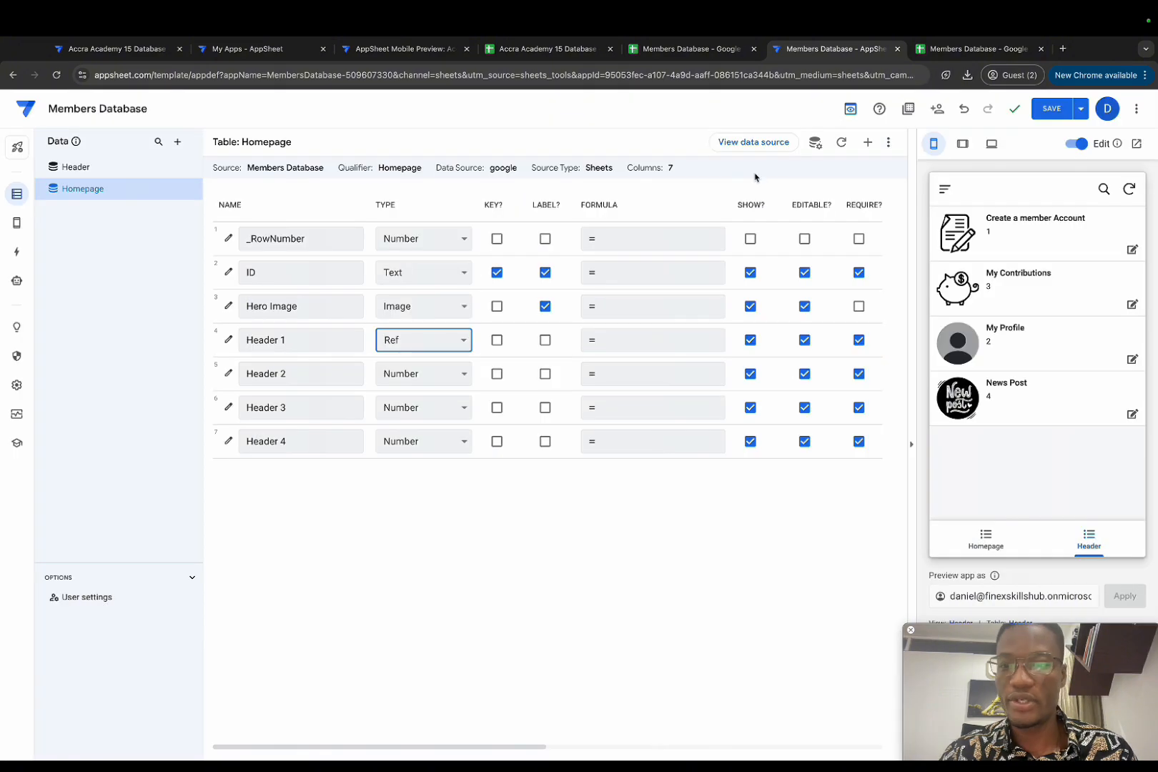
left_click(439, 381)
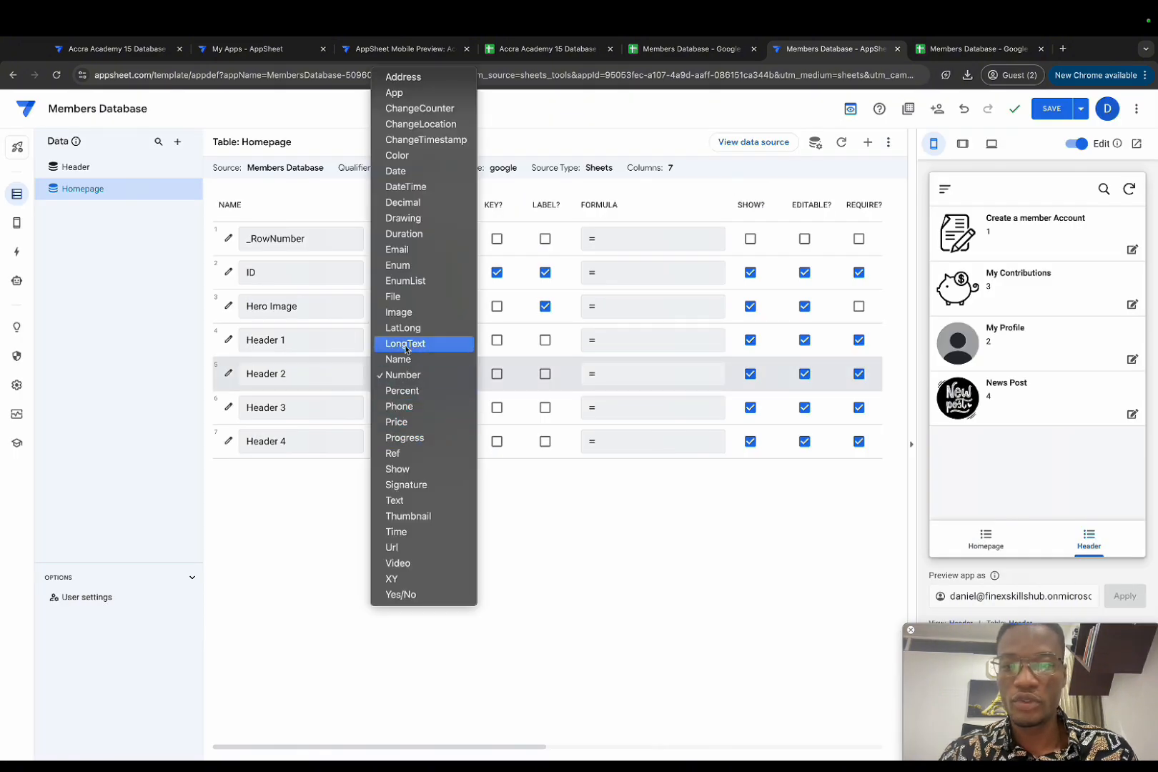
left_click(396, 453)
left_click(533, 417)
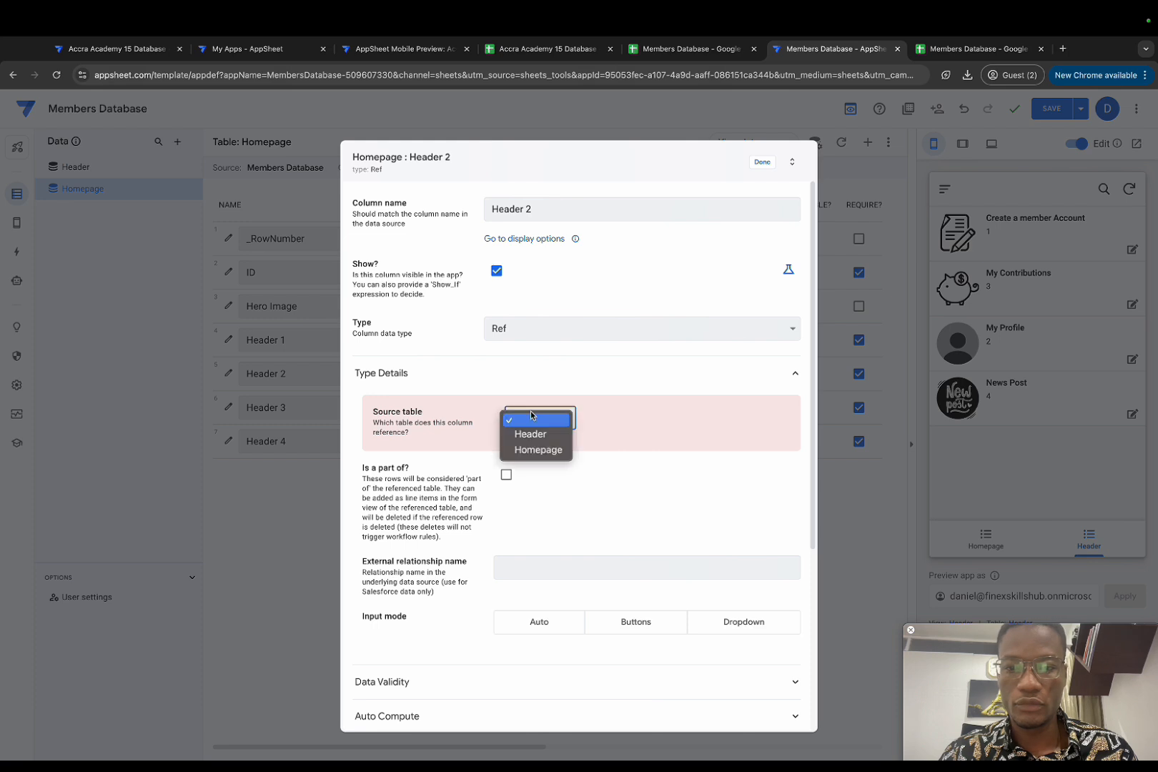
left_click(535, 432)
left_click(752, 168)
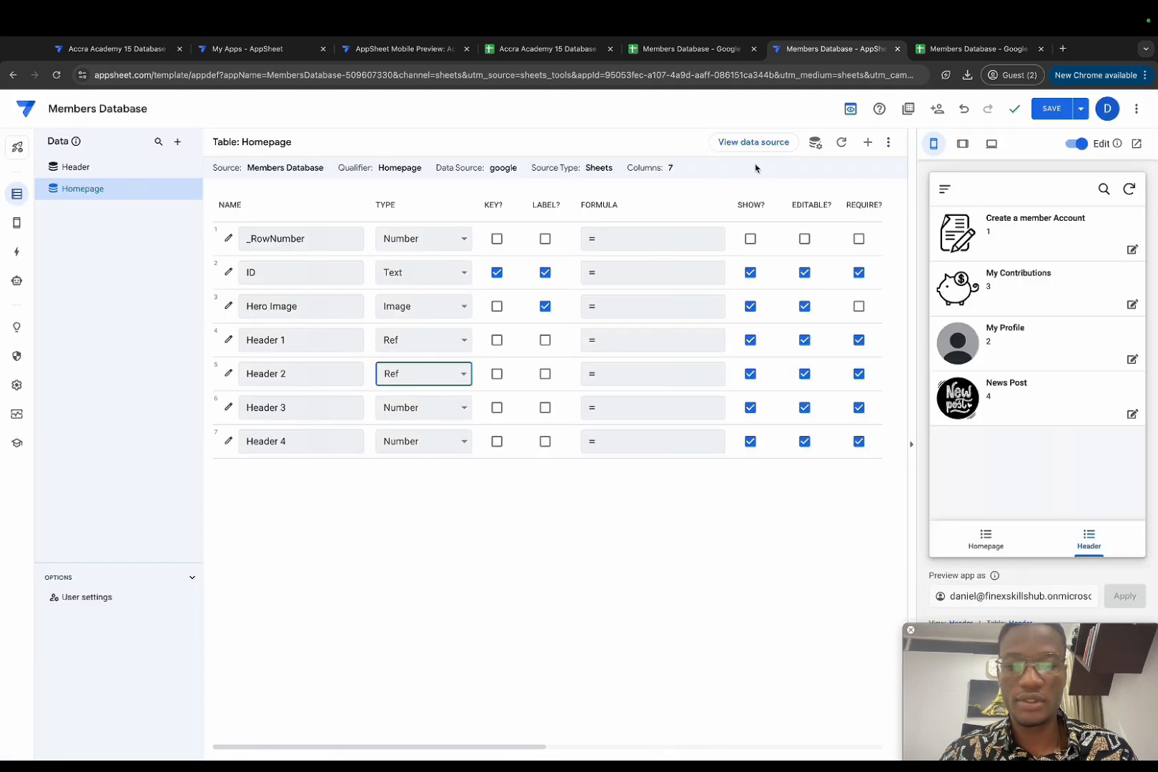
Step: Change Header 3 and Header 4 to Ref columns referencing the Header table
left_click(439, 407)
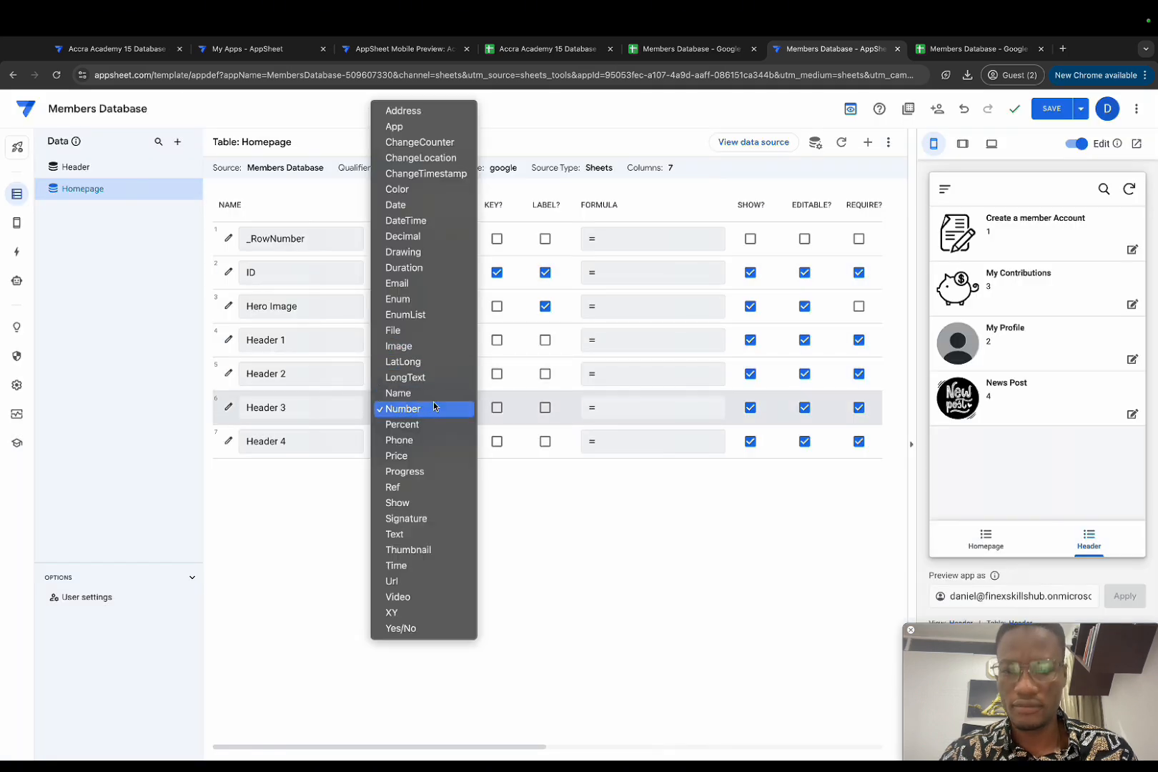
left_click(428, 485)
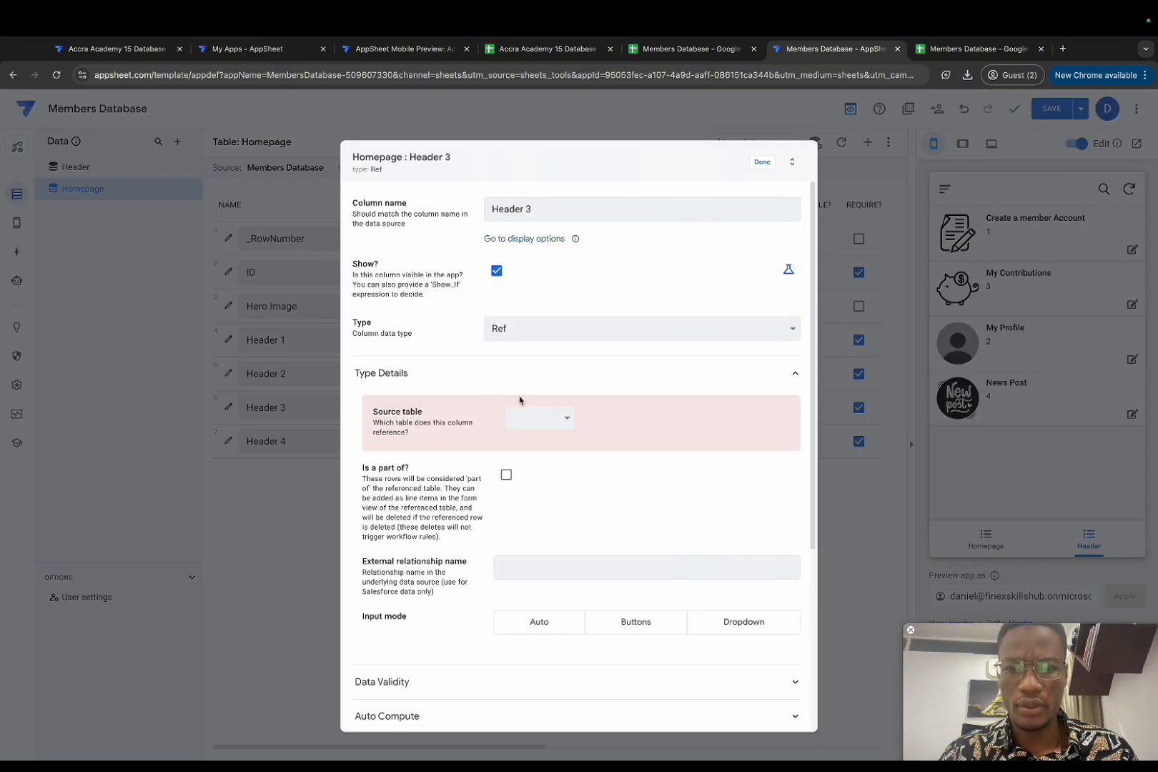
left_click(529, 418)
left_click(530, 434)
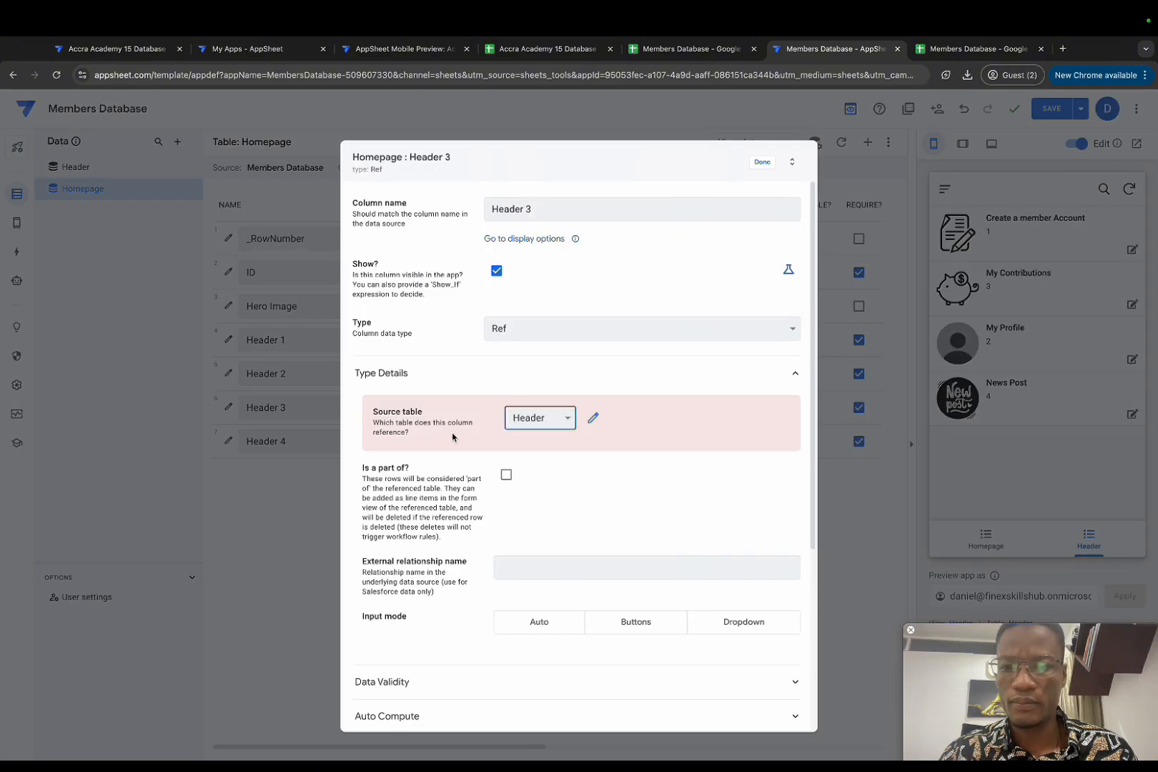
left_click(762, 162)
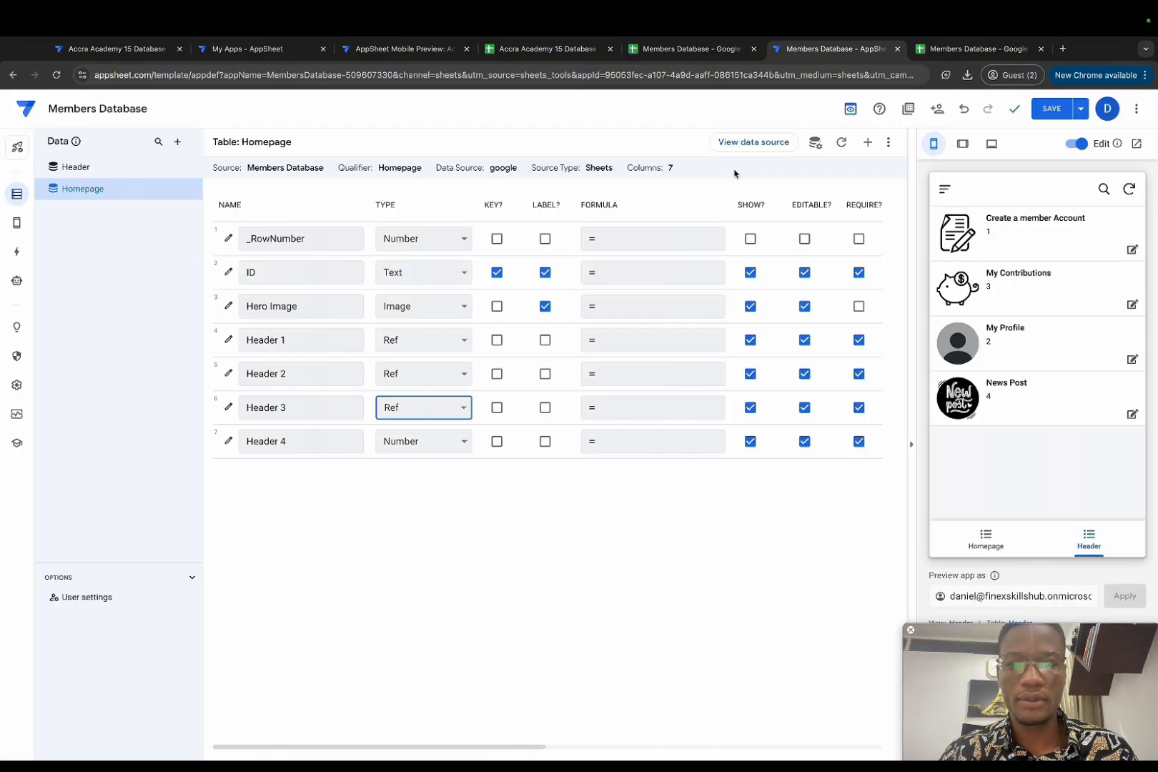
left_click(456, 441)
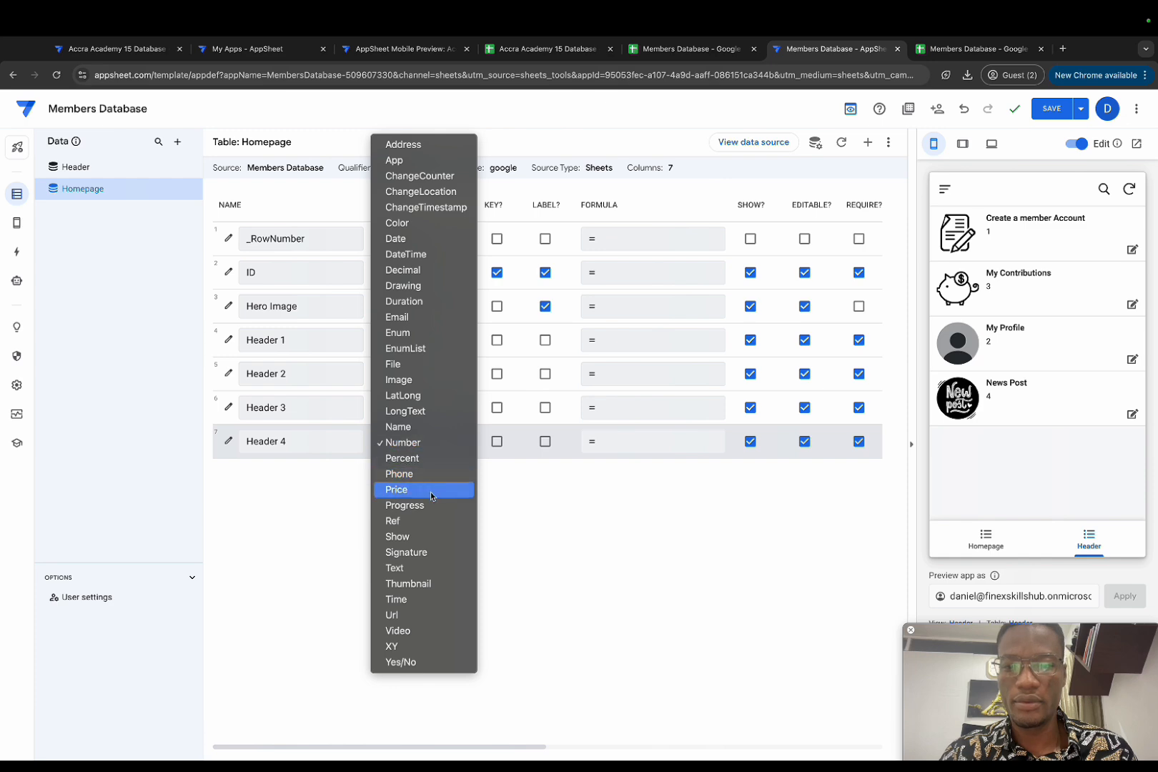
left_click(429, 519)
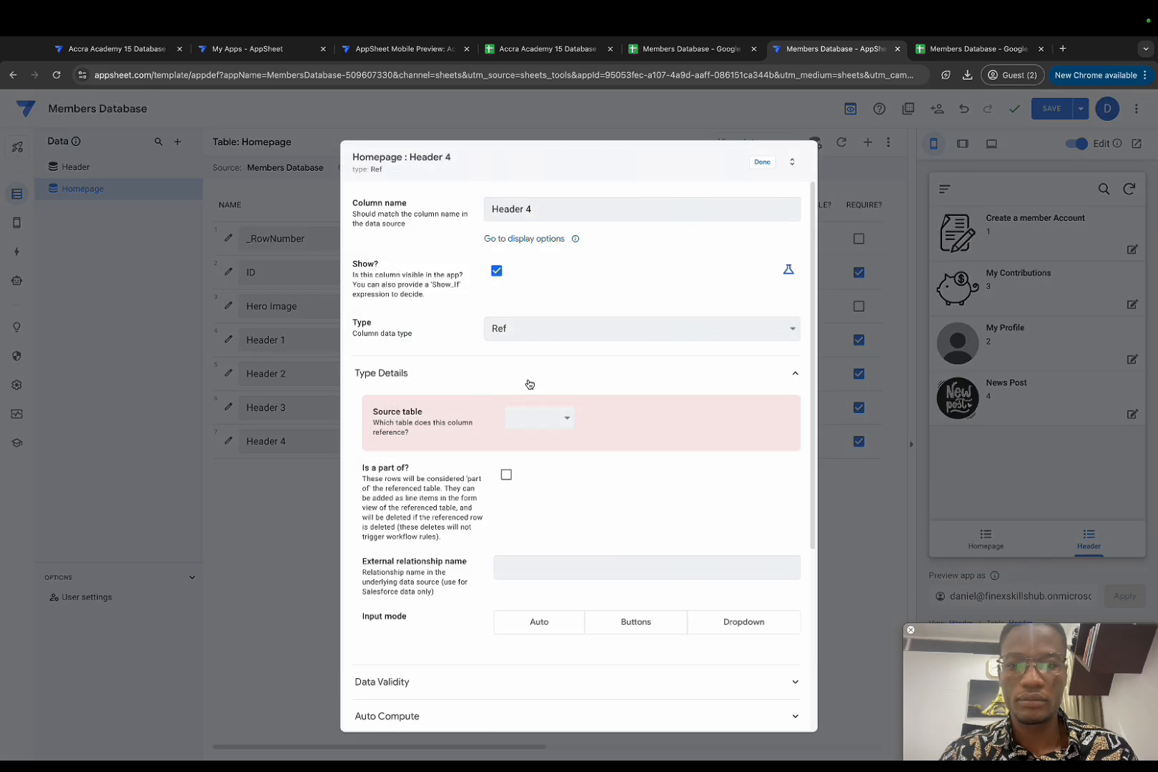
left_click(540, 413)
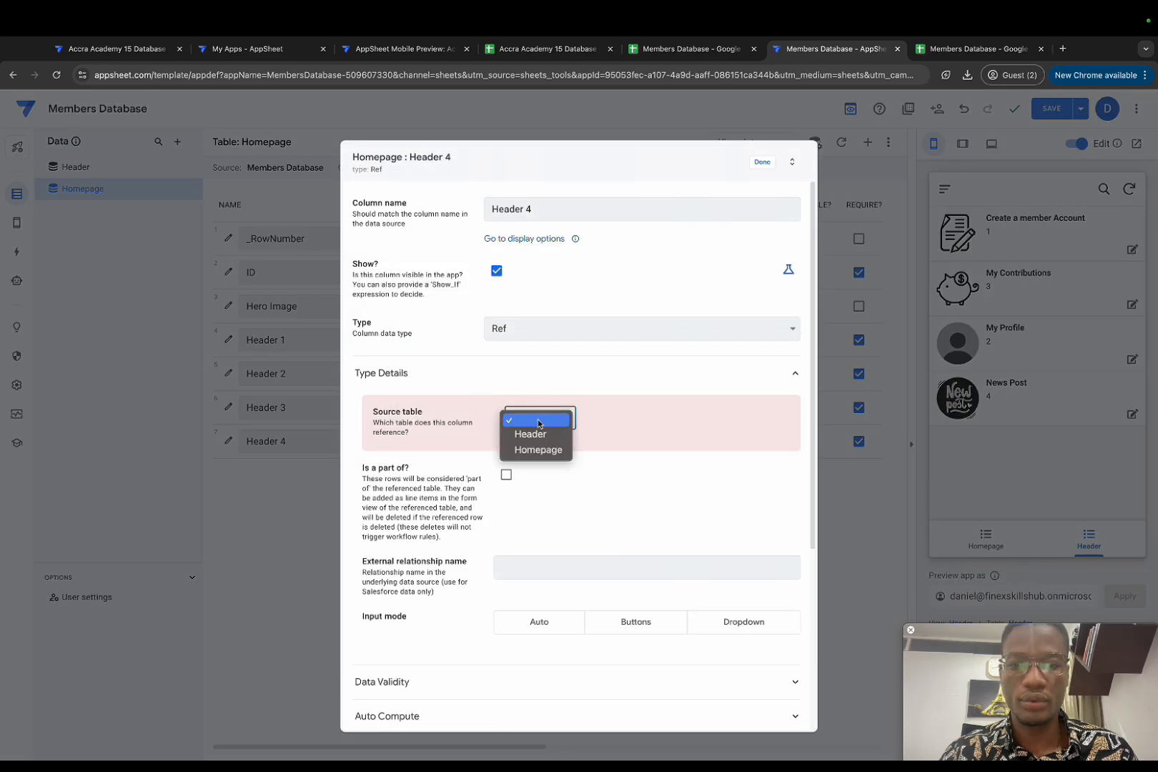
left_click(530, 433)
left_click(762, 162)
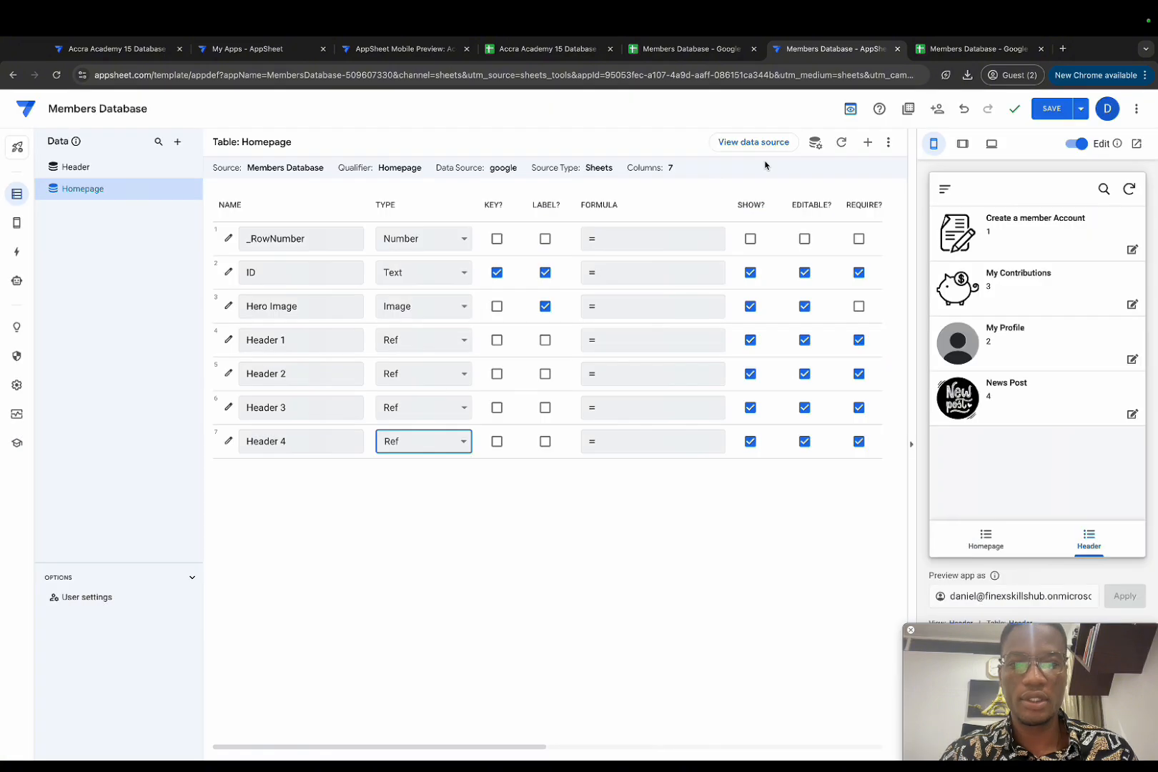
left_click(983, 546)
Step: Check the xxxx record's Header values, save the app, and return the preview to Homepage
left_click(1005, 246)
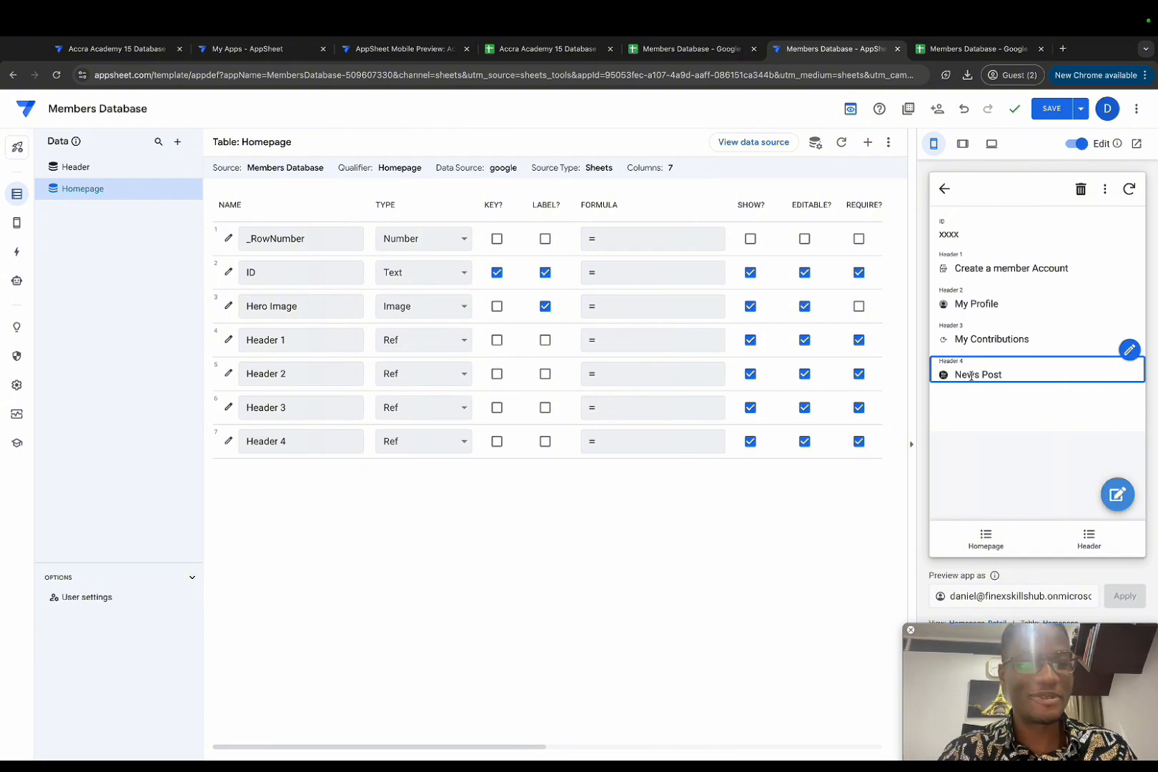
left_click(1052, 109)
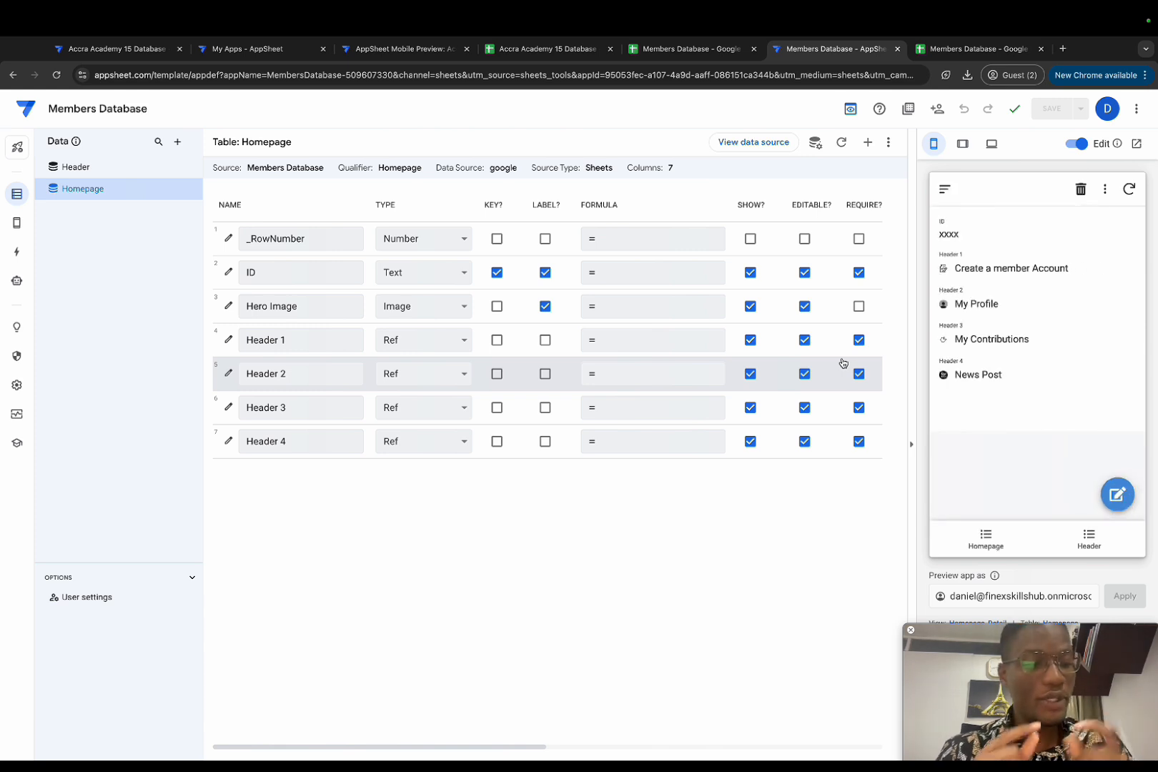
left_click(989, 546)
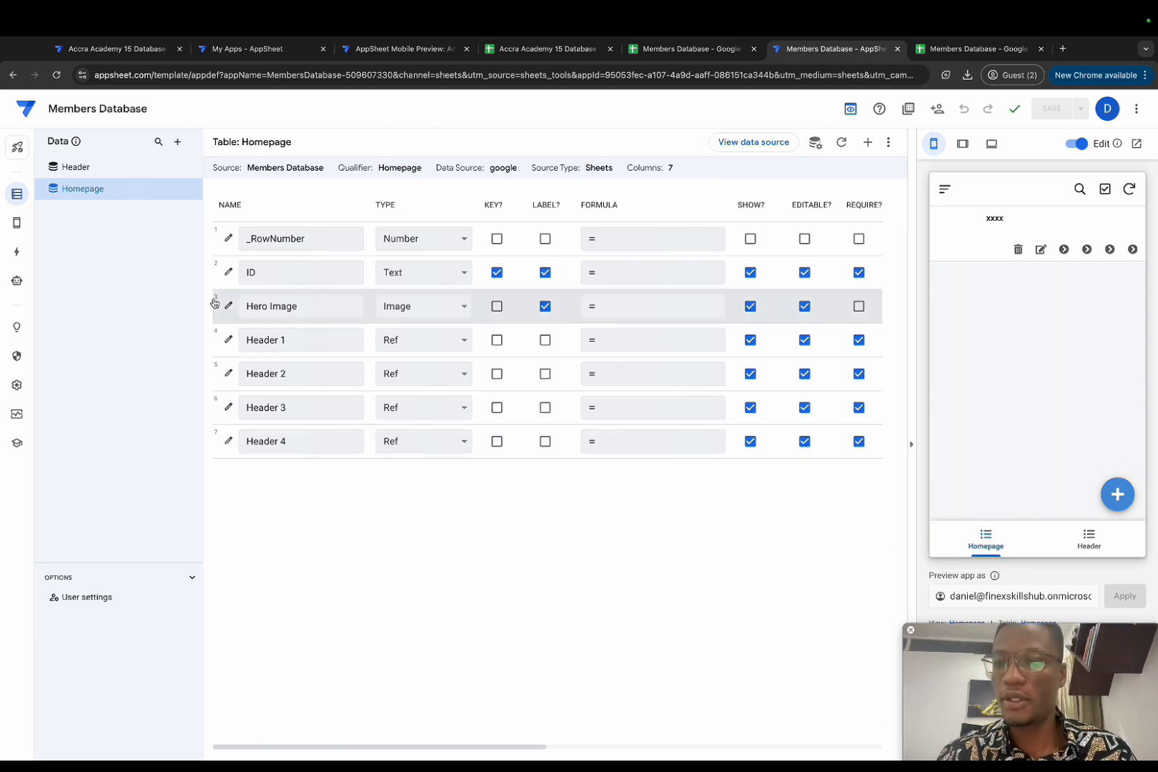
Step: Change the Homepage view's type to detail and its display mode to No Headings
left_click(15, 226)
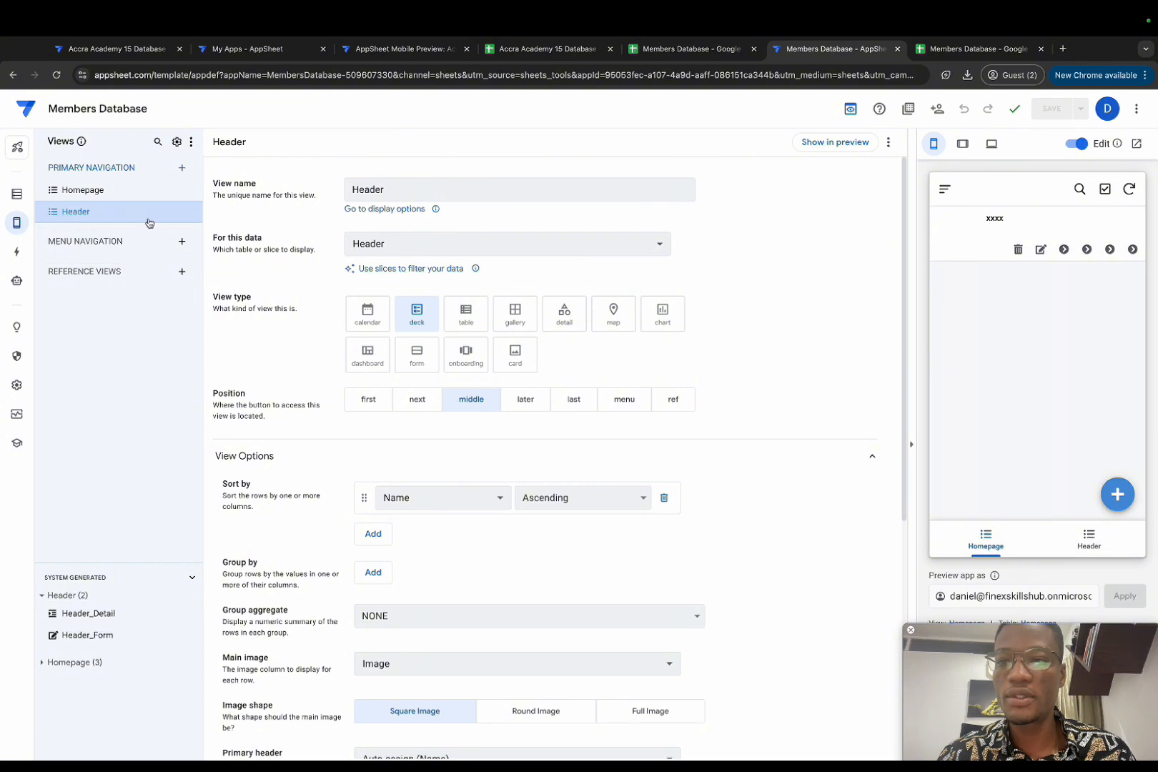
left_click(107, 191)
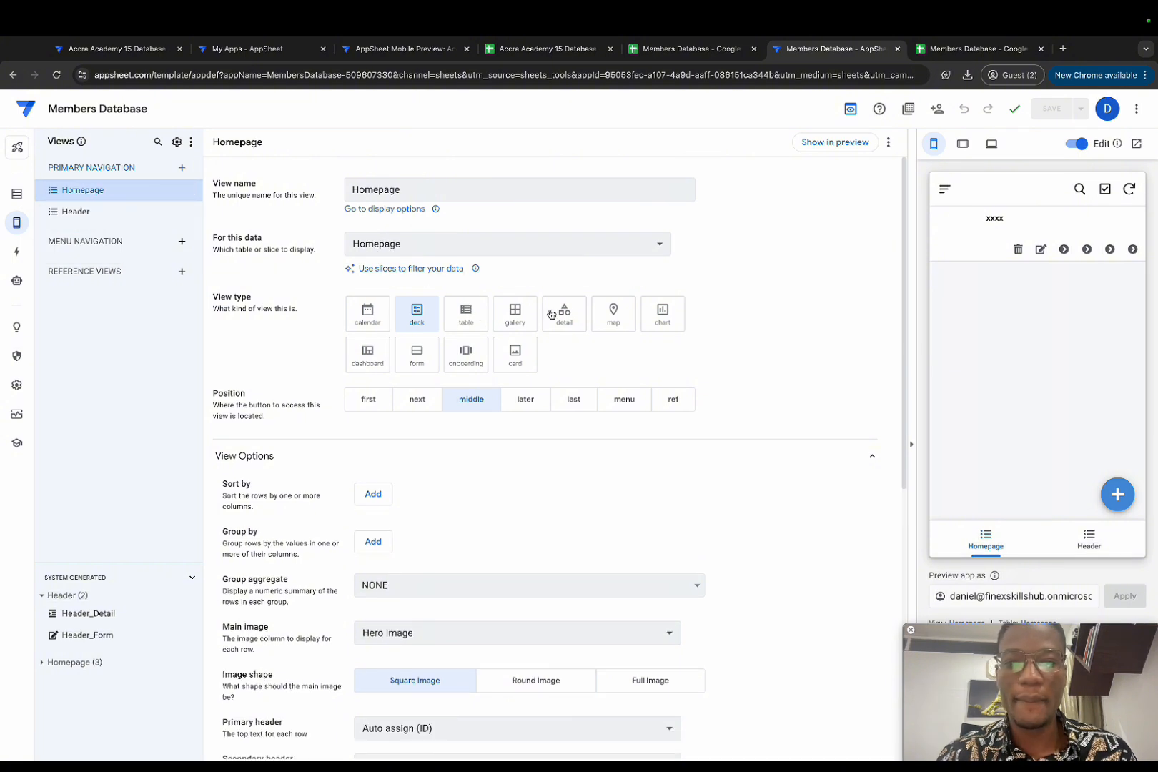
left_click(565, 315)
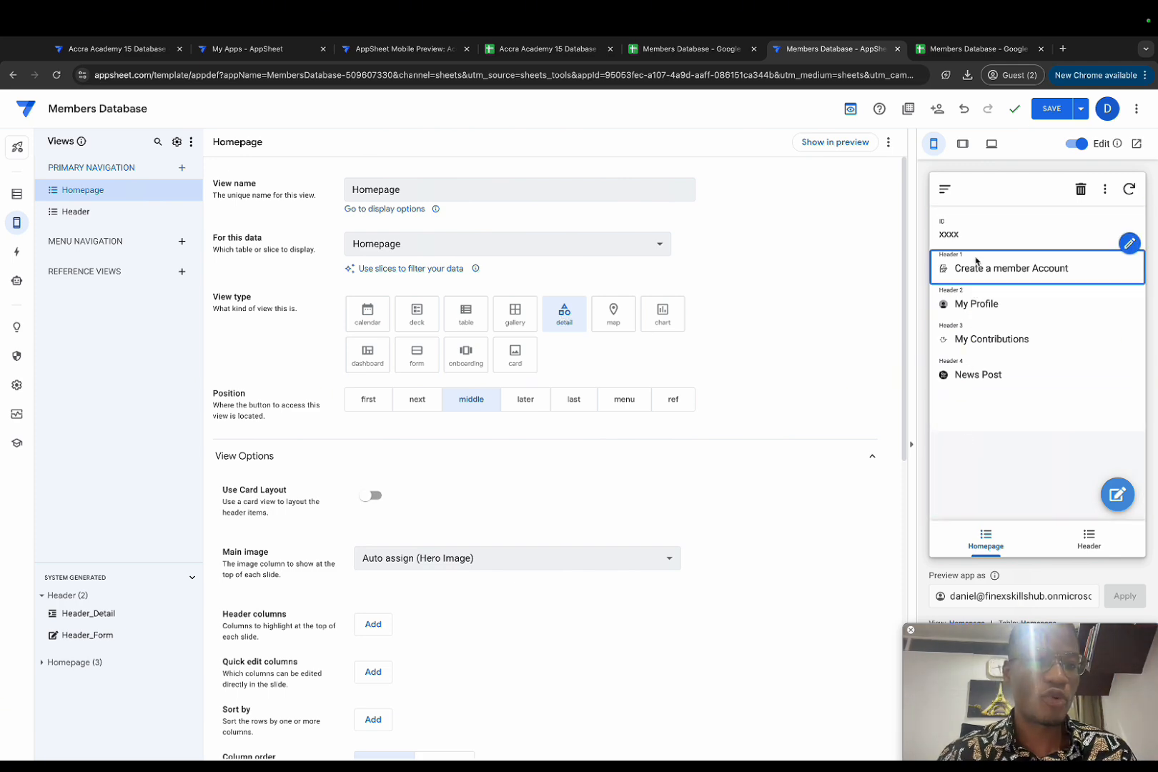
scroll(628, 518, "down", 7)
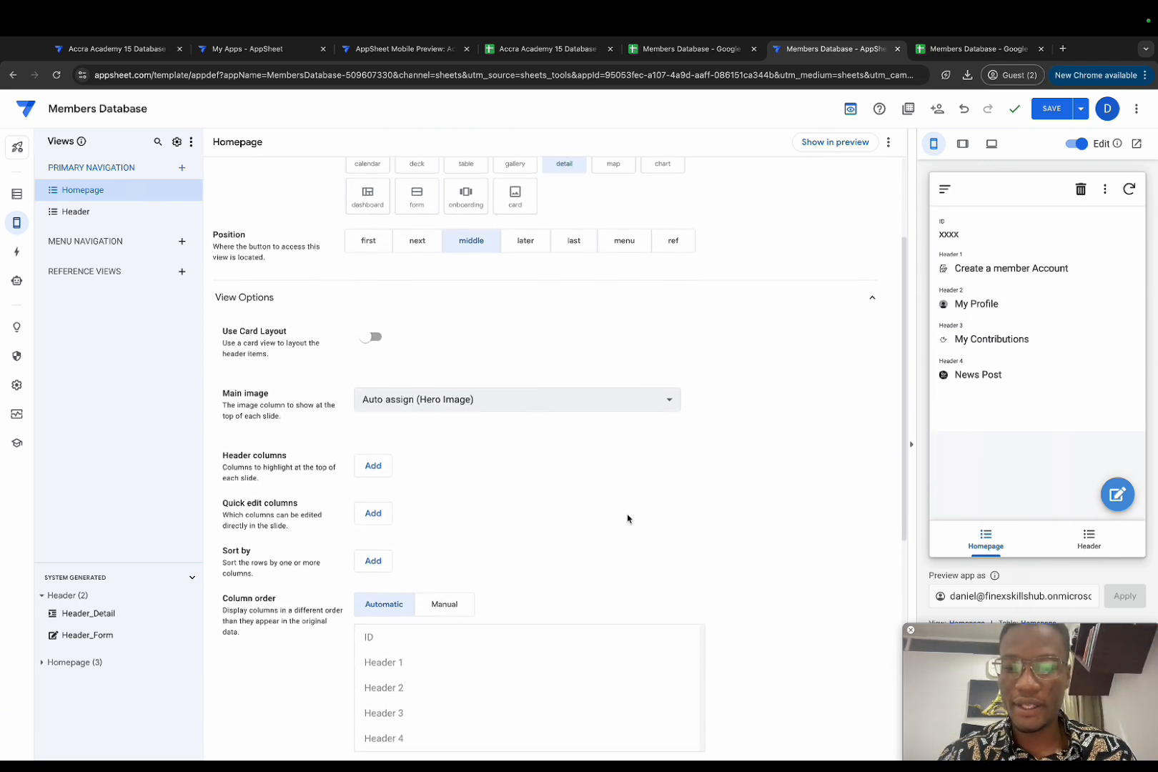
scroll(627, 518, "down", 2)
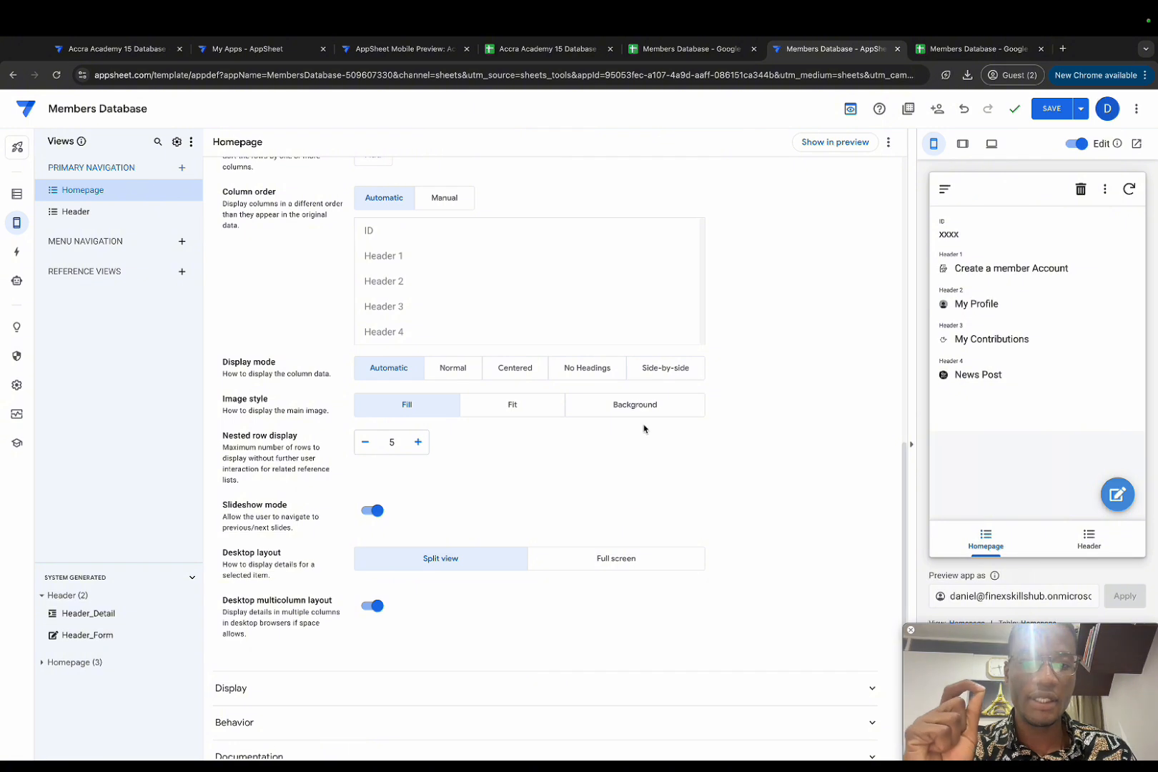
left_click(588, 369)
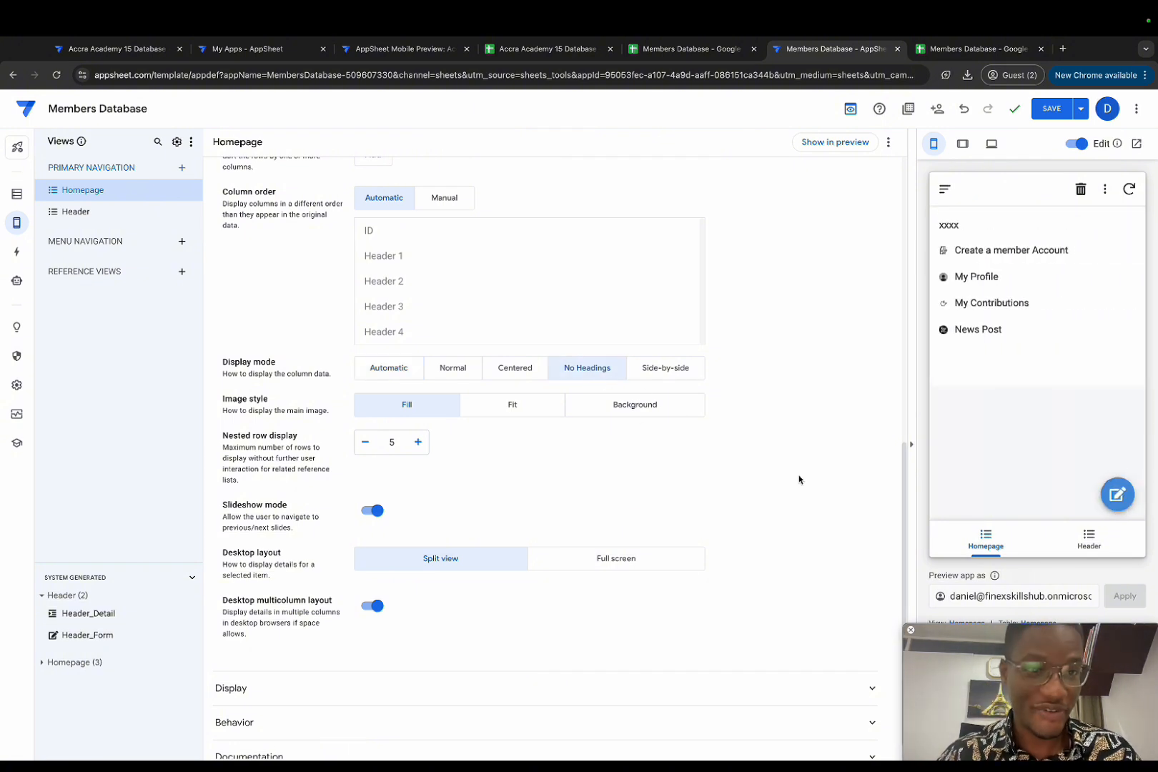
Step: Attach the Accra Academy crest from Home Page_Images as the homepage record's Hero Image, then save
left_click(1111, 499)
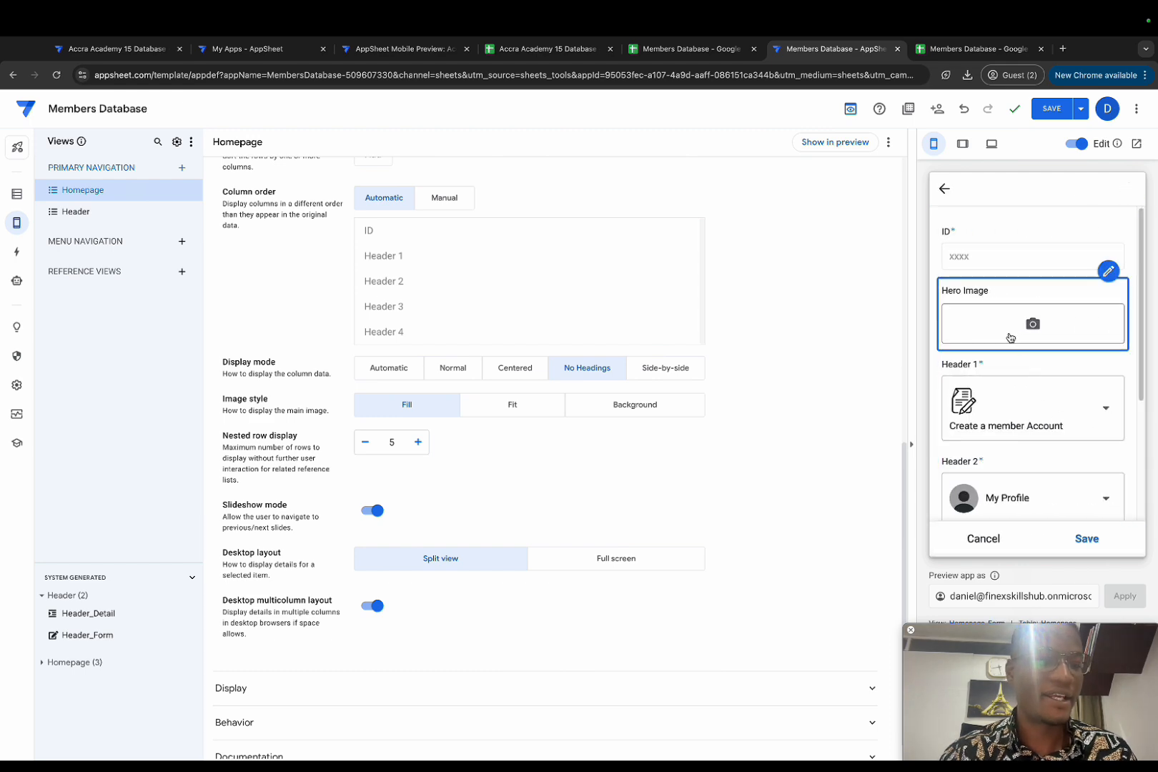
left_click(1010, 337)
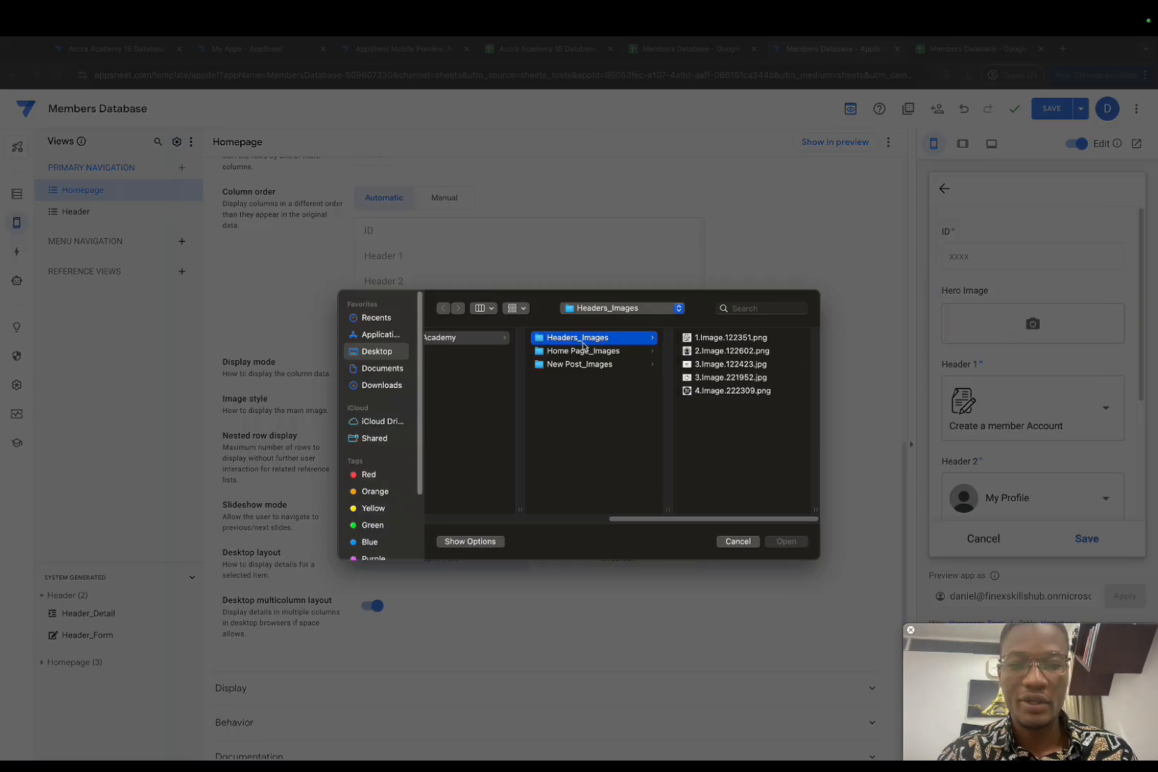
left_click(567, 362)
left_click(586, 351)
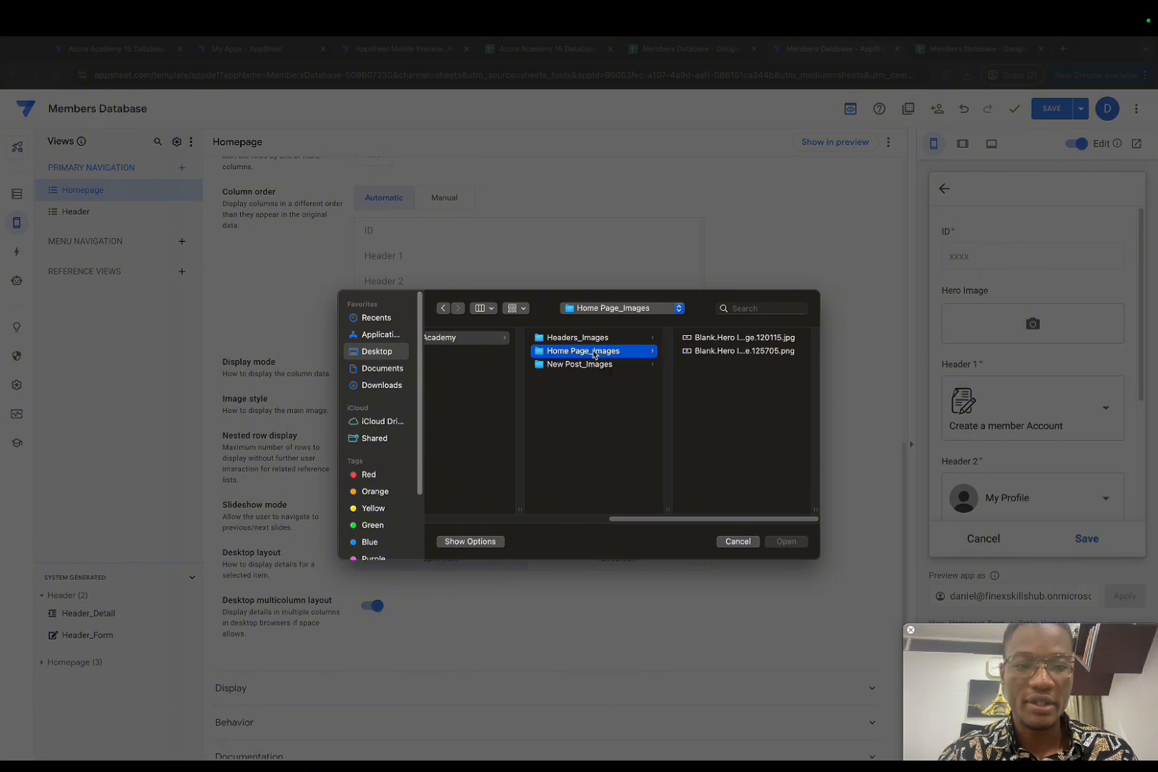
left_click(720, 351)
left_click(786, 542)
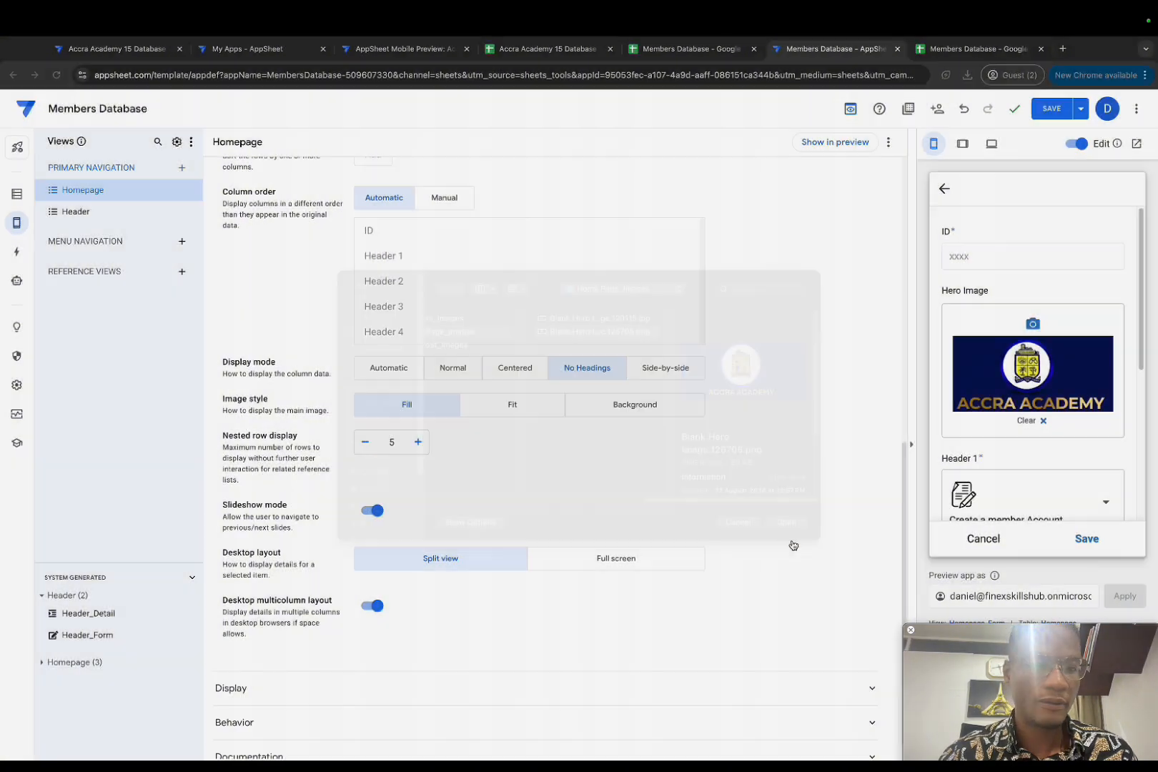
scroll(1040, 455, "down", 5)
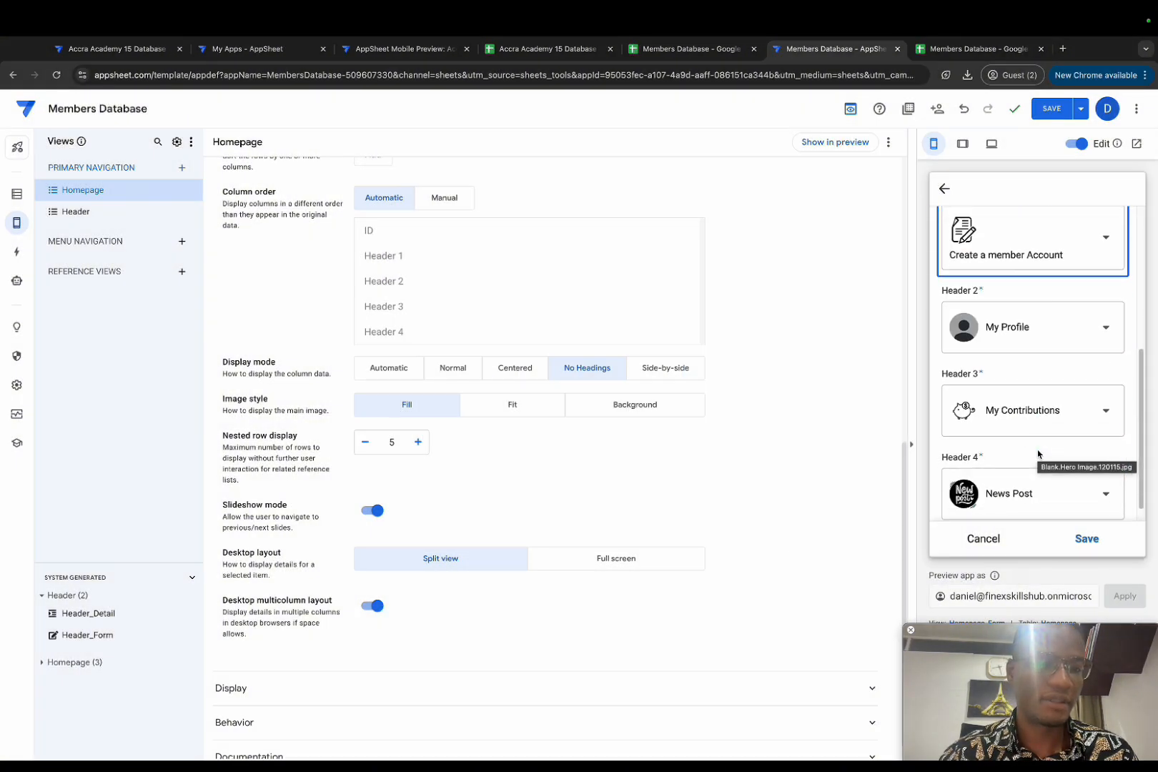
scroll(1039, 455, "up", 3)
scroll(1040, 455, "up", 3)
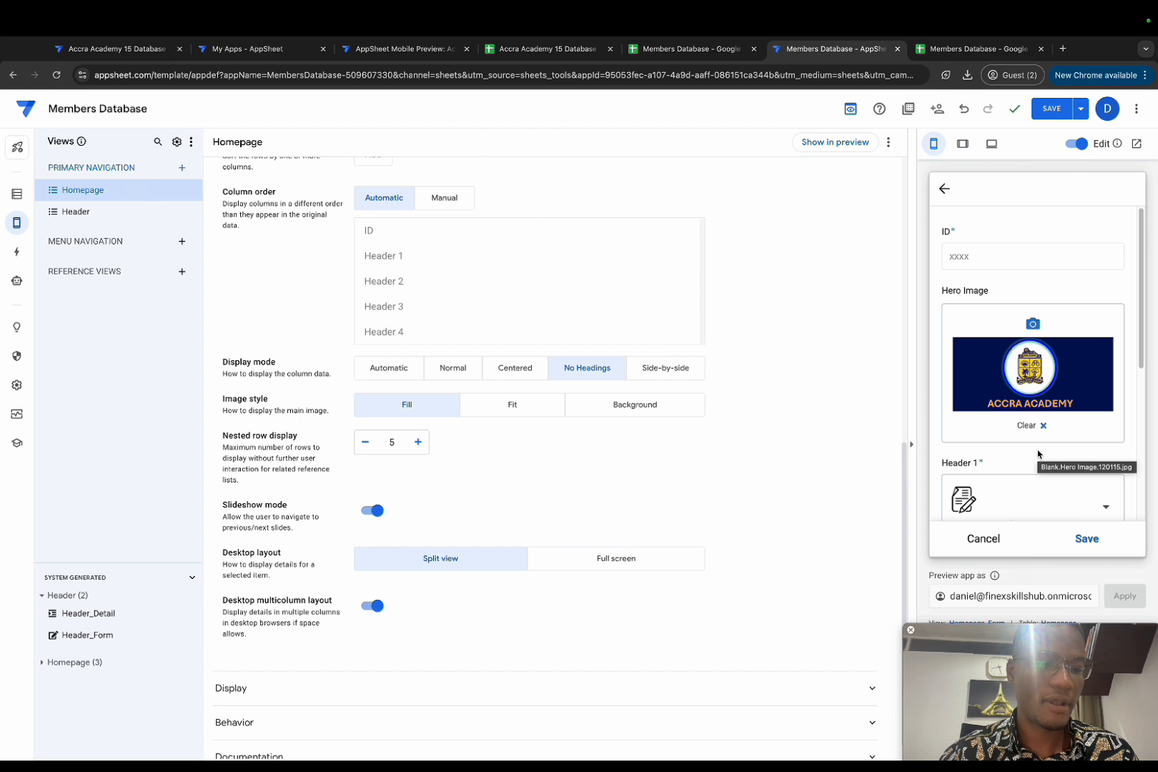
left_click(1086, 540)
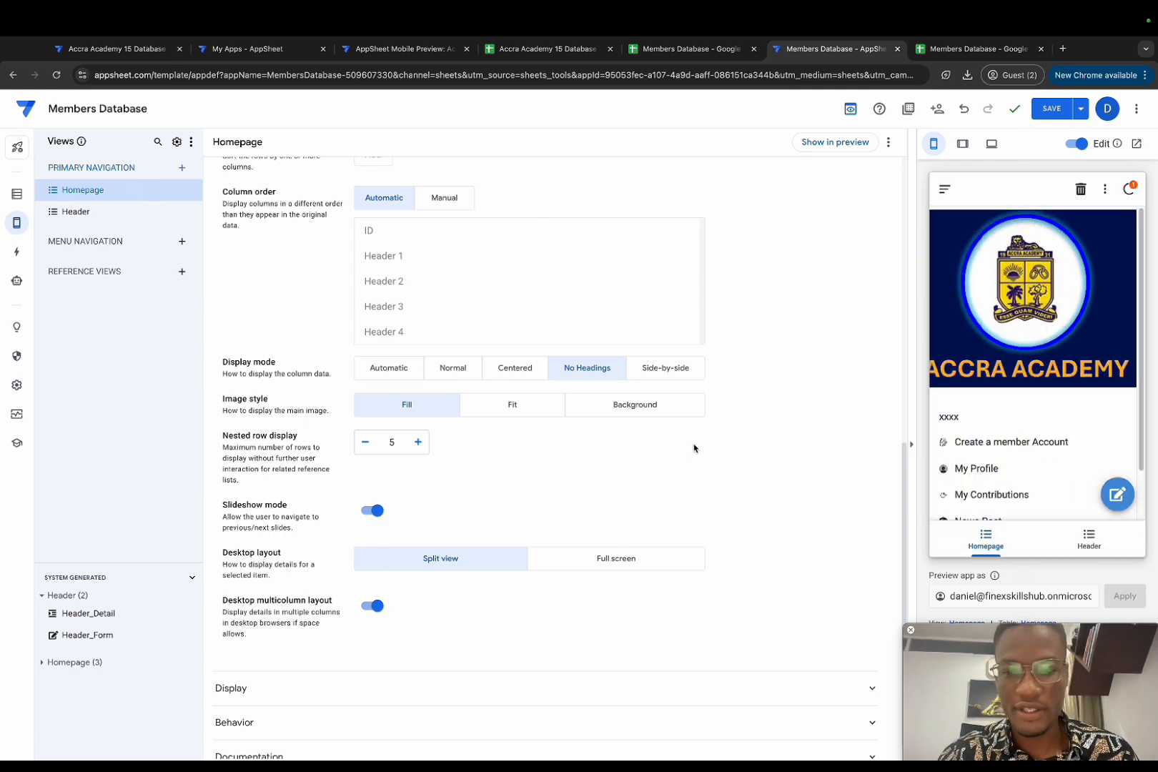
Step: Set the Homepage image style to Fit and save the app
left_click(541, 413)
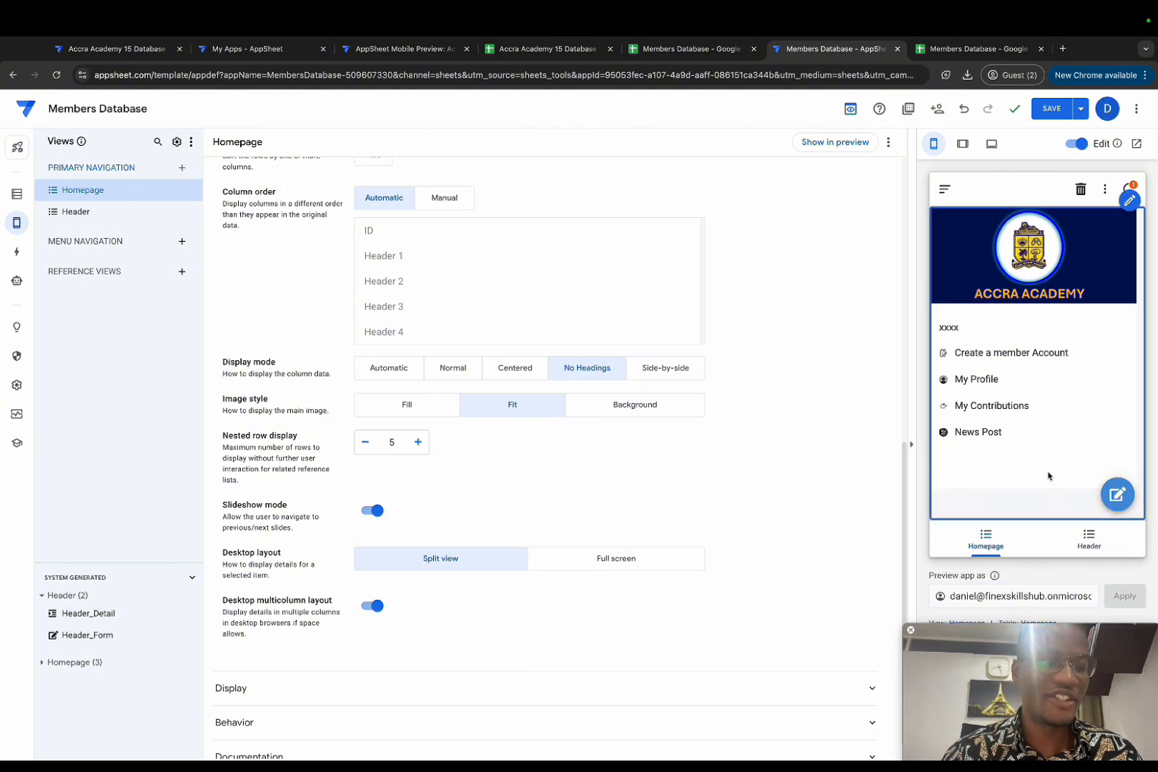
left_click(988, 540)
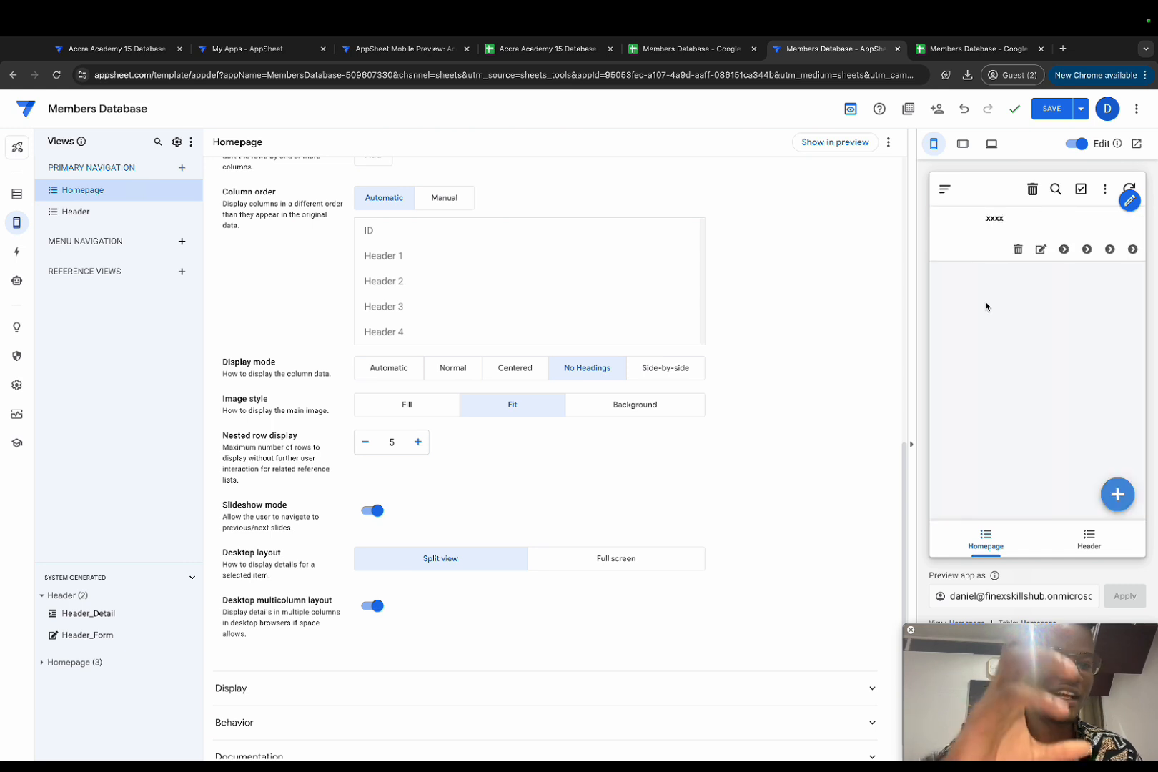
left_click(1047, 113)
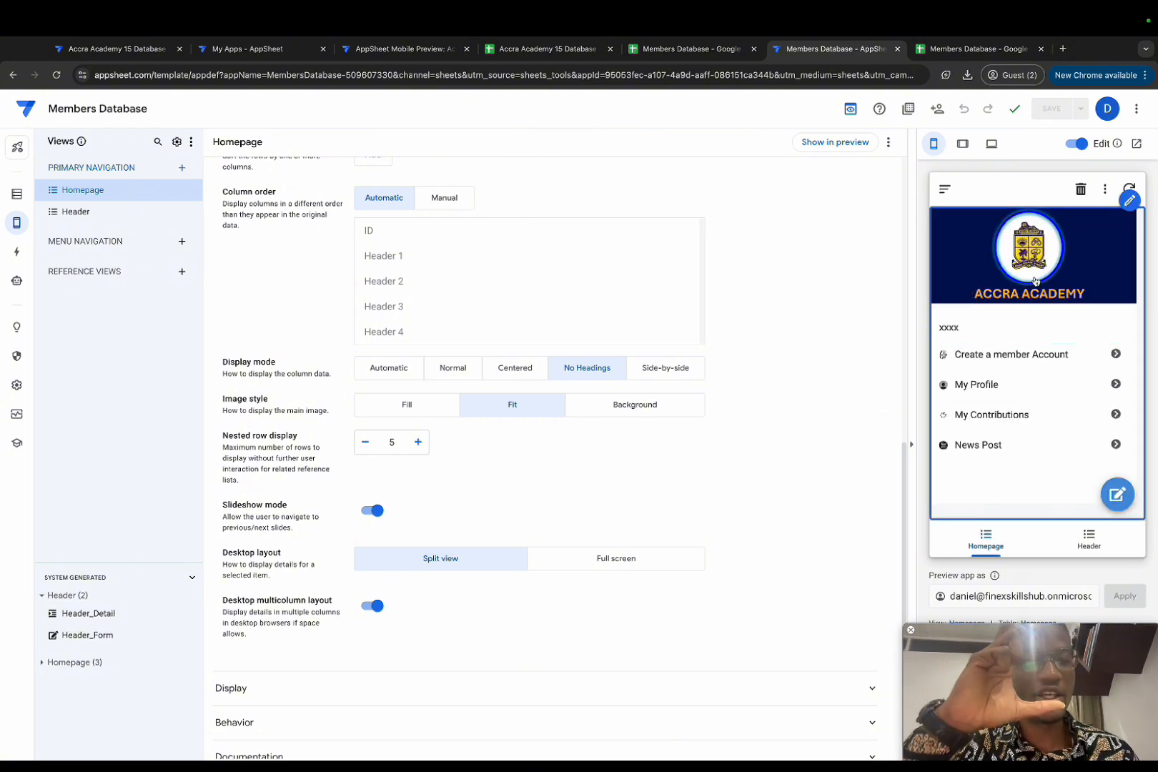
Step: Test the Create a member Account and My Profile entries in the preview, then go to Data
left_click(980, 362)
left_click(945, 189)
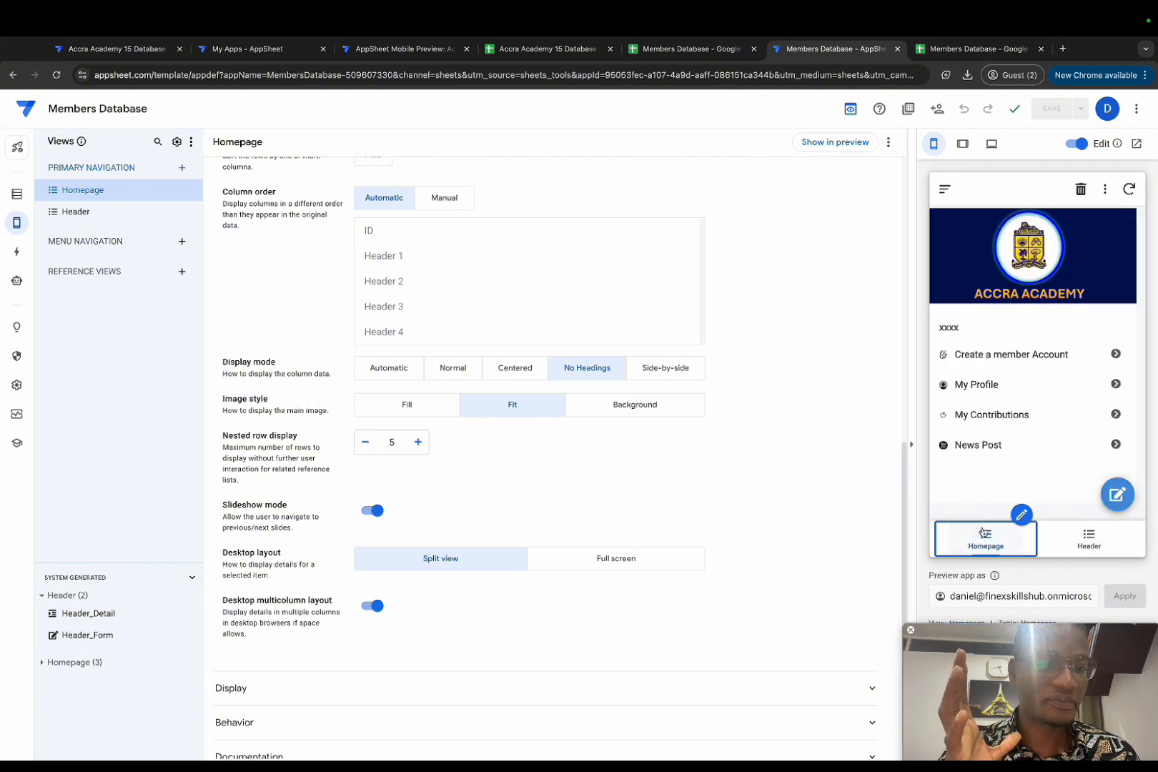
left_click(976, 386)
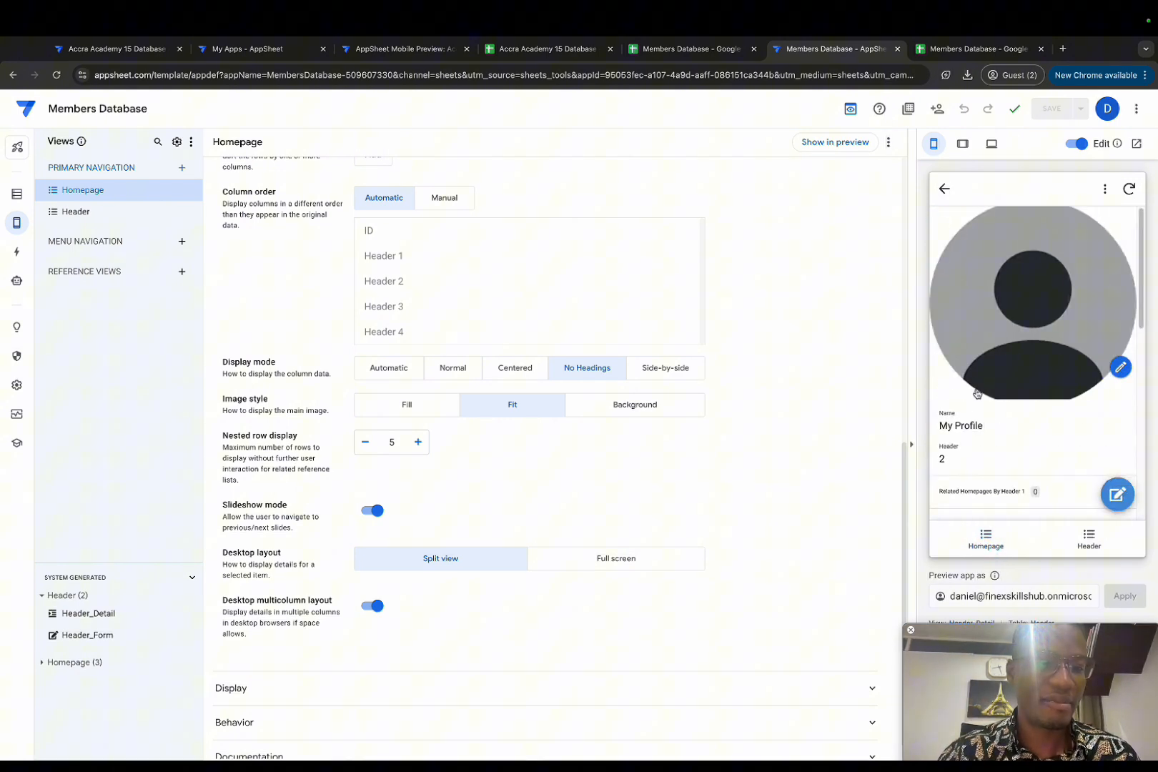
left_click(945, 189)
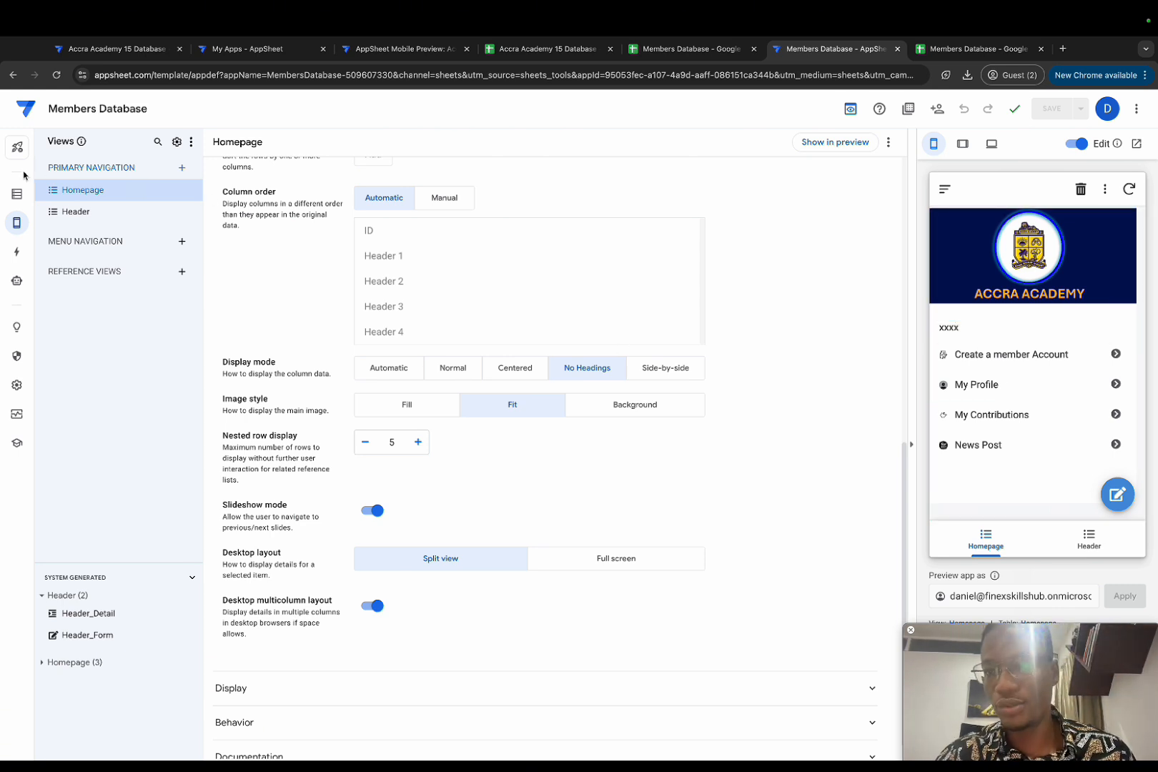
left_click(16, 194)
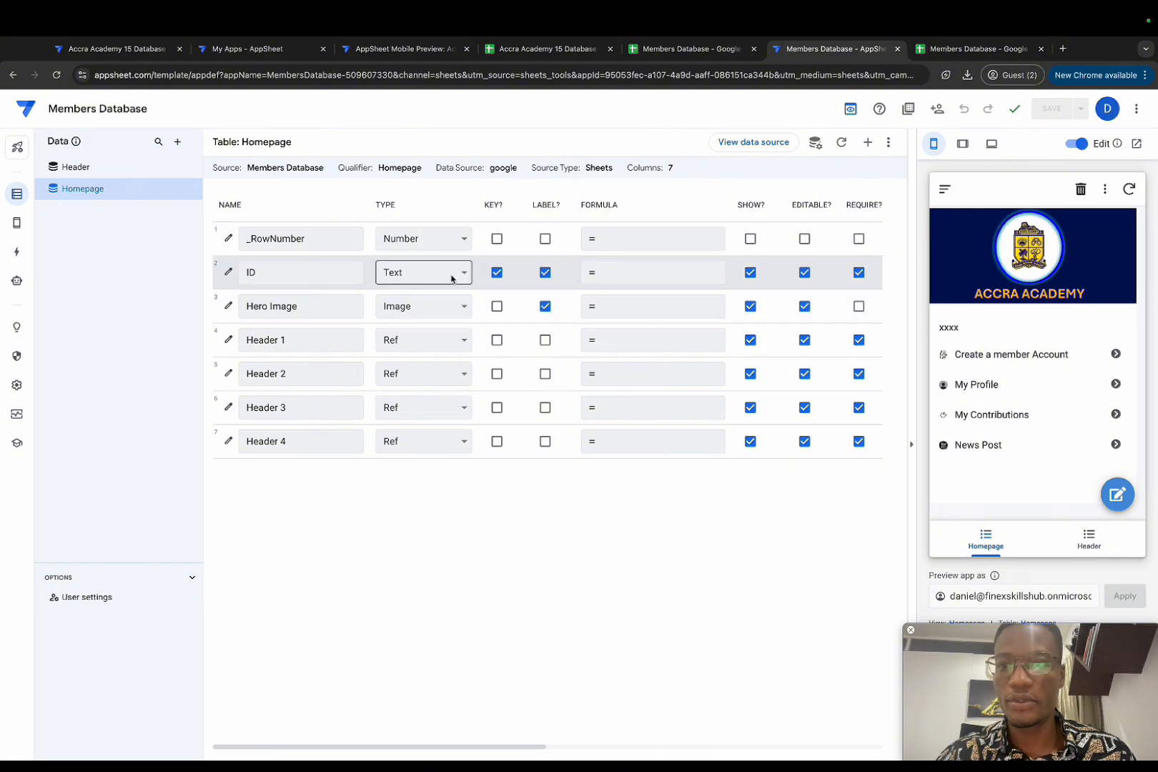
Step: Uncheck Show? for the Homepage table's ID column
left_click(751, 272)
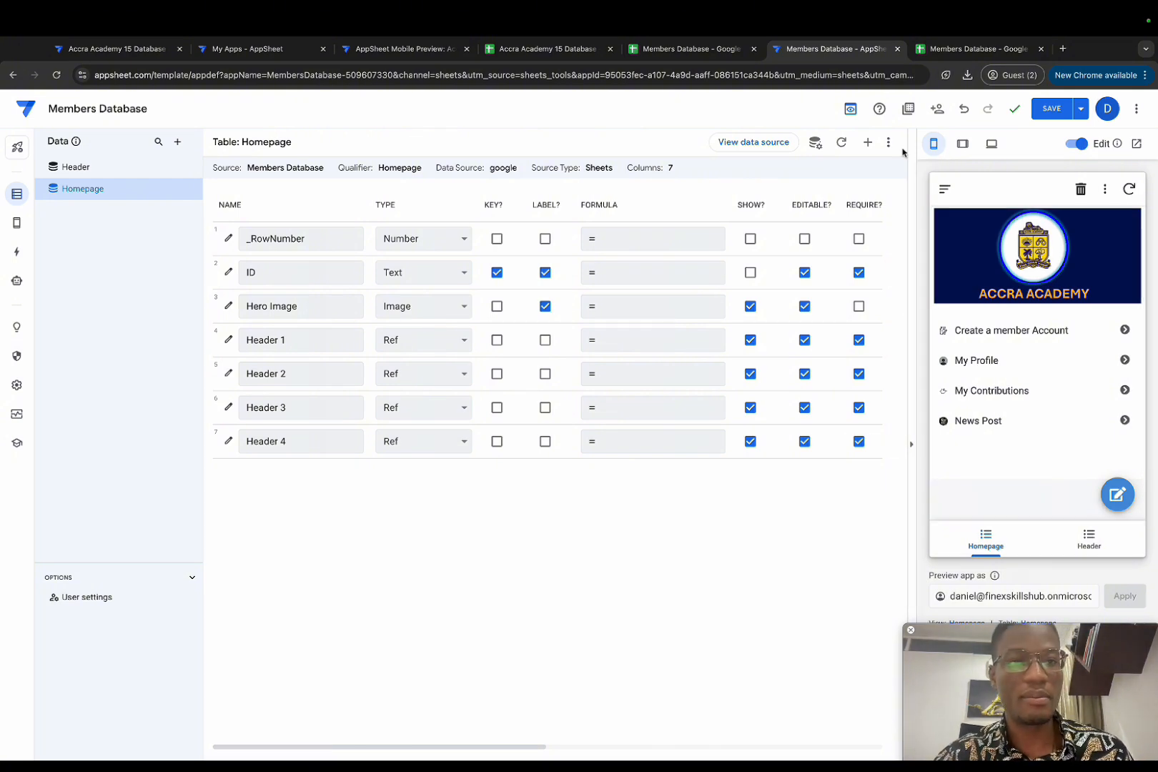
Step: Add a new sheet named Members to the Members Database spreadsheet
left_click(955, 50)
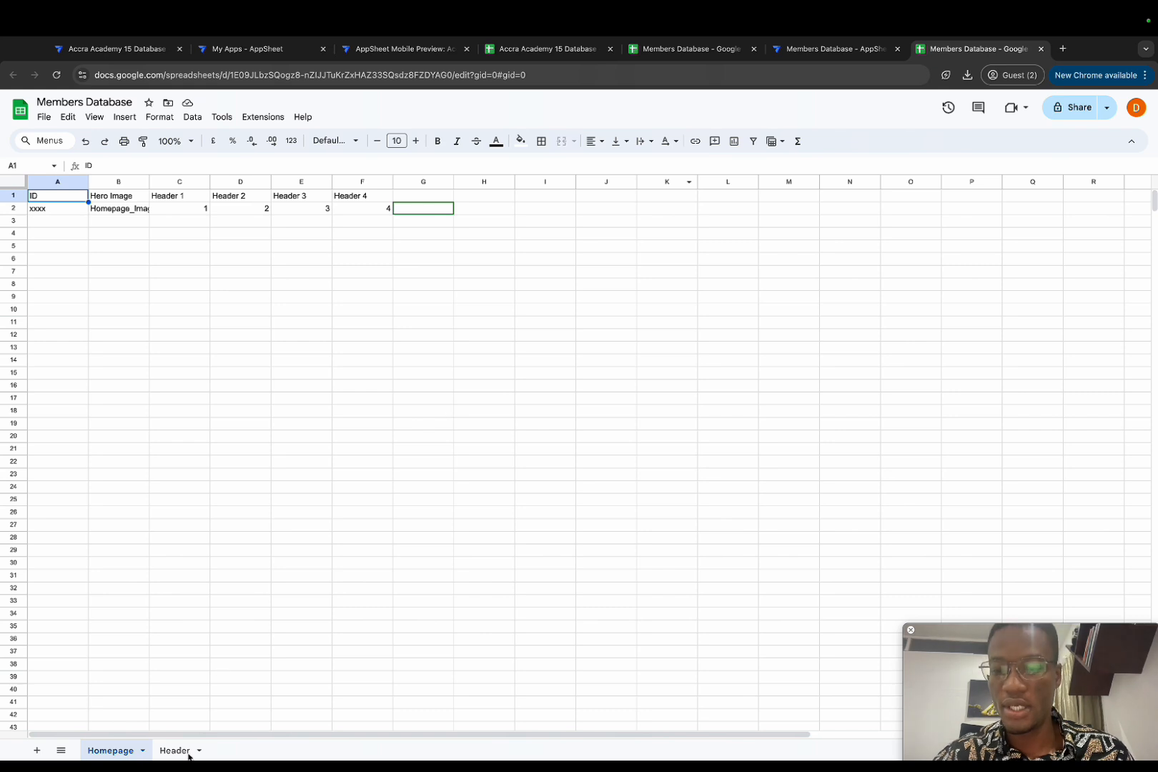
left_click(36, 750)
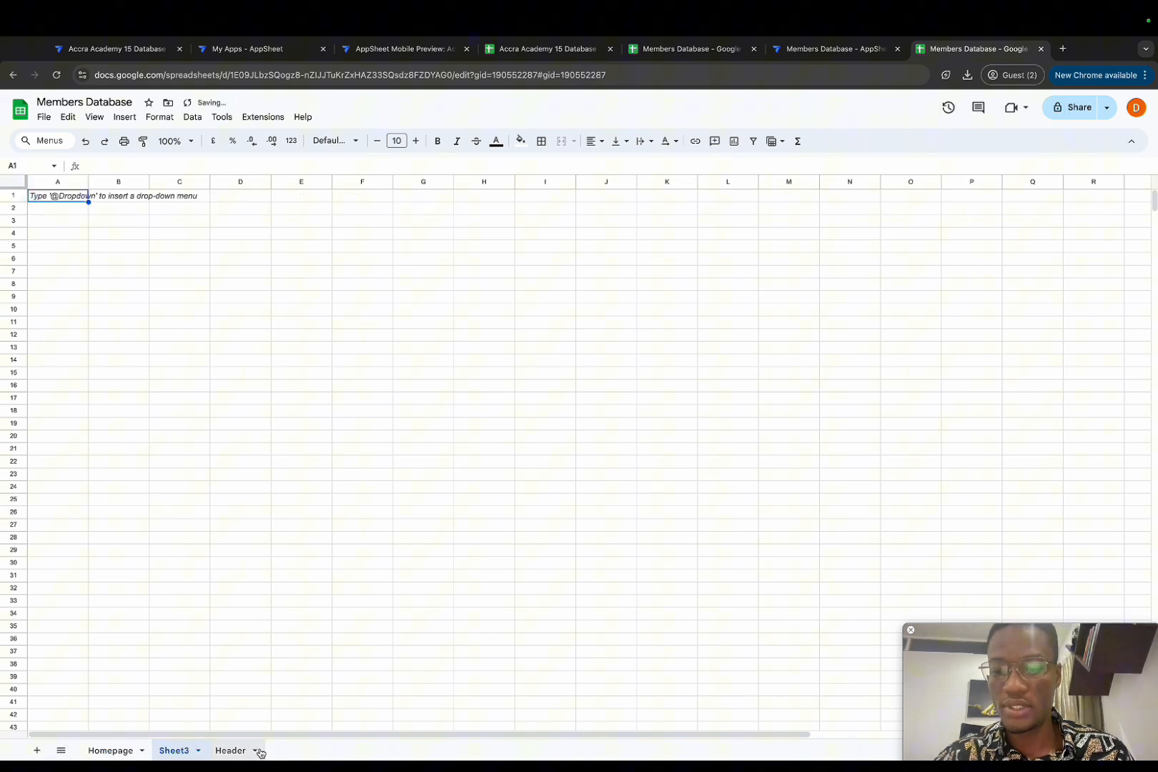
double_click(178, 751)
type("Mem")
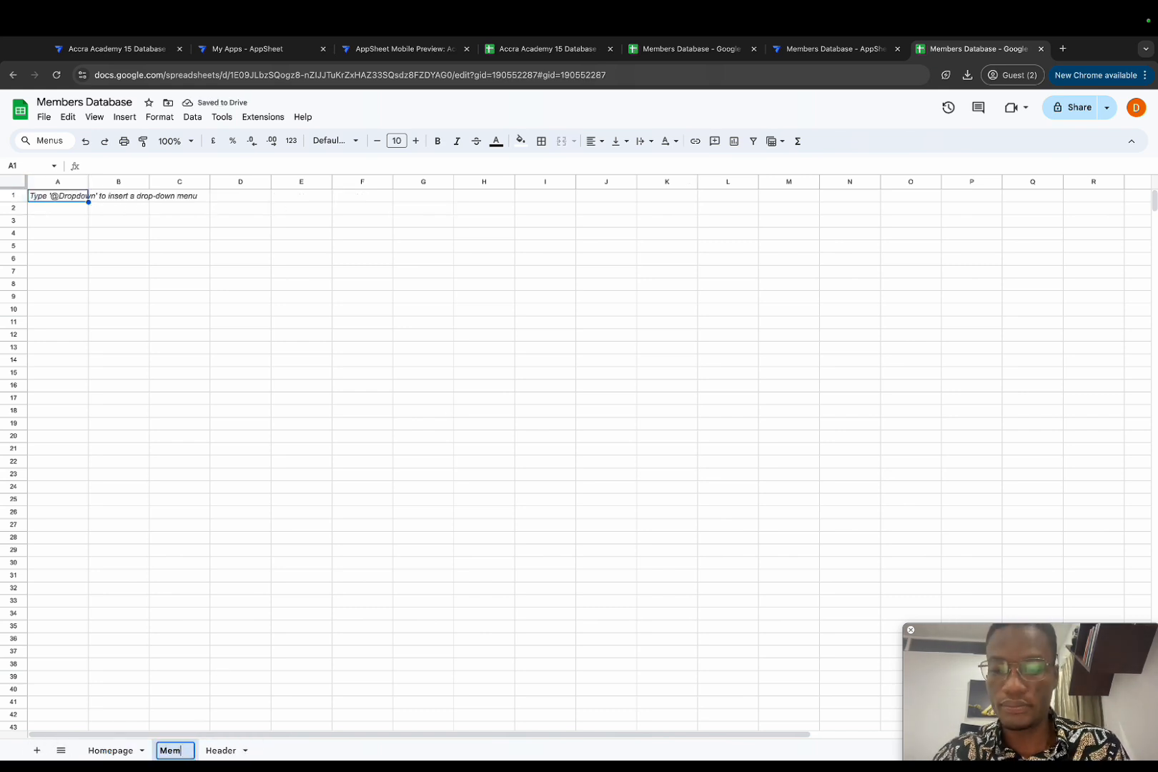
type("bers")
key("Return")
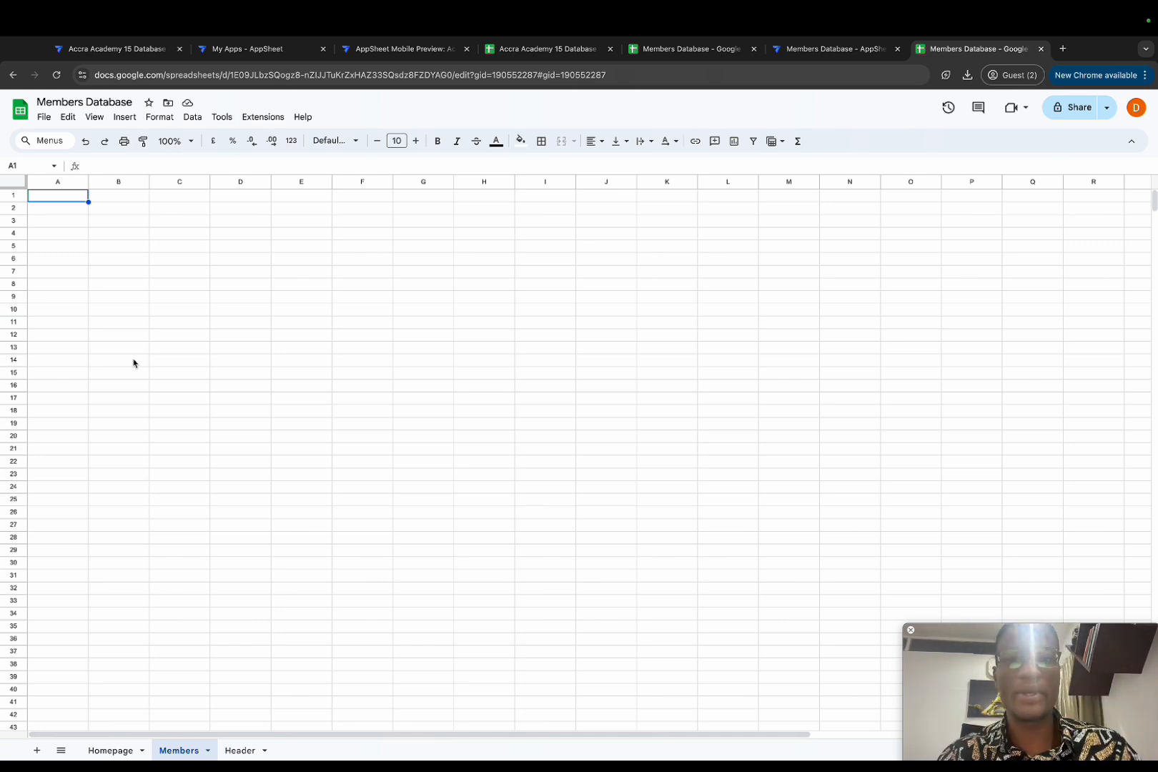
Step: Copy the header row from Accra Academy 15 Database's Members sheet into row 1, and place the tab after Header
left_click(538, 48)
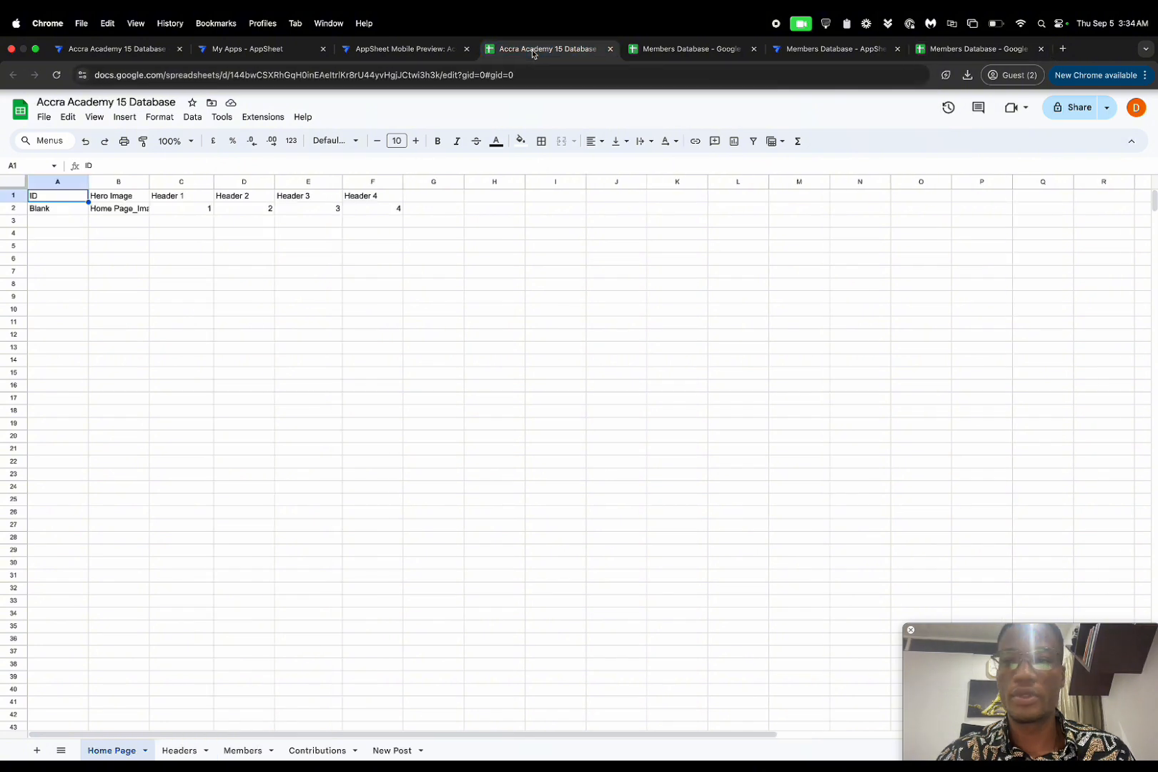
left_click(256, 749)
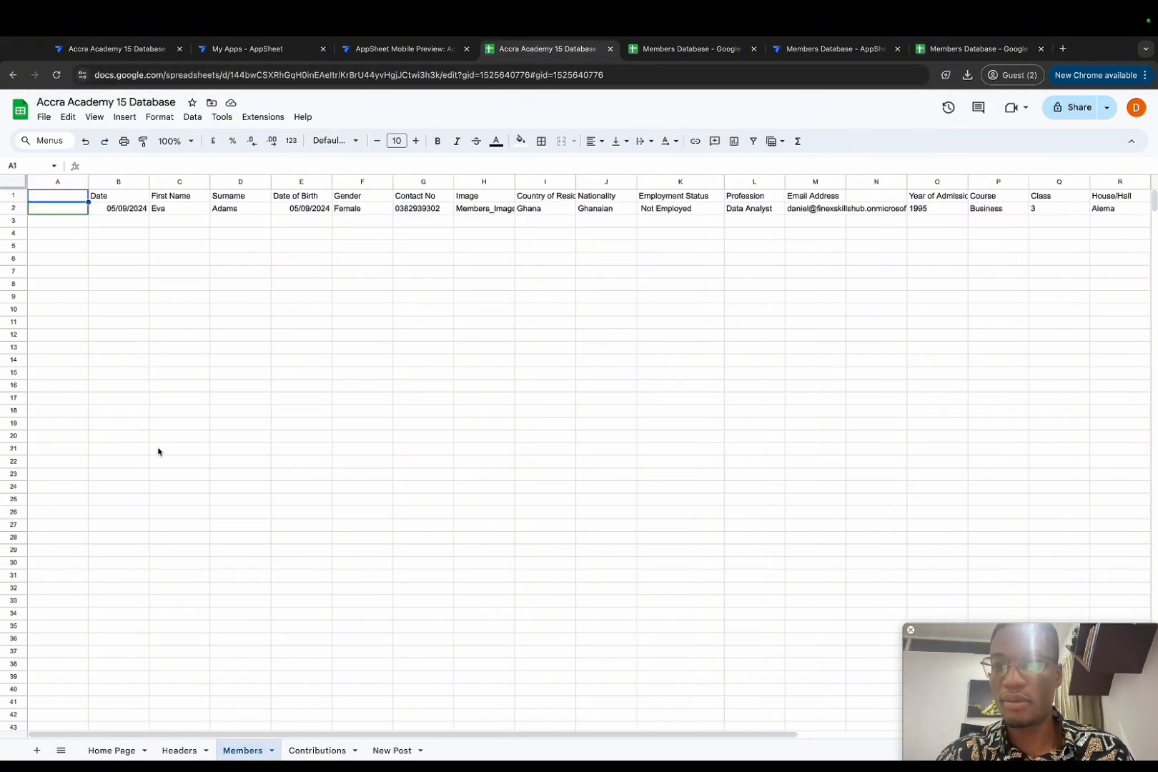
left_click(10, 196)
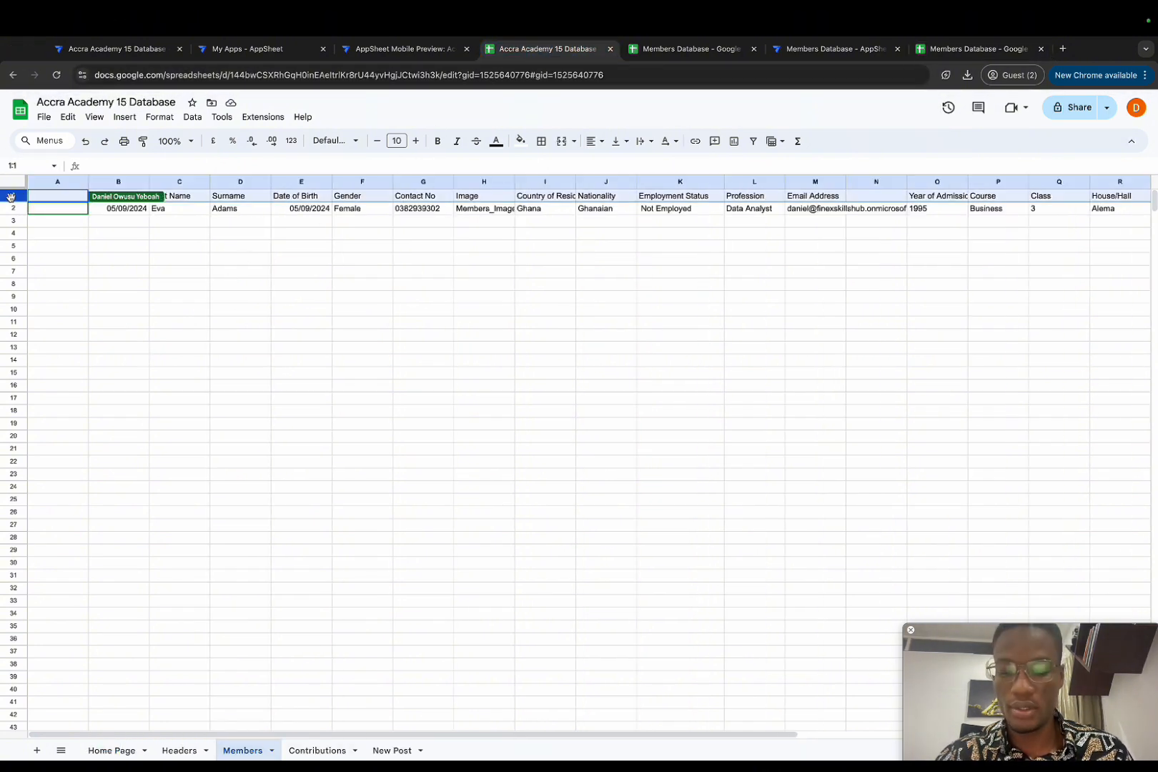
left_click(656, 48)
left_click(180, 750)
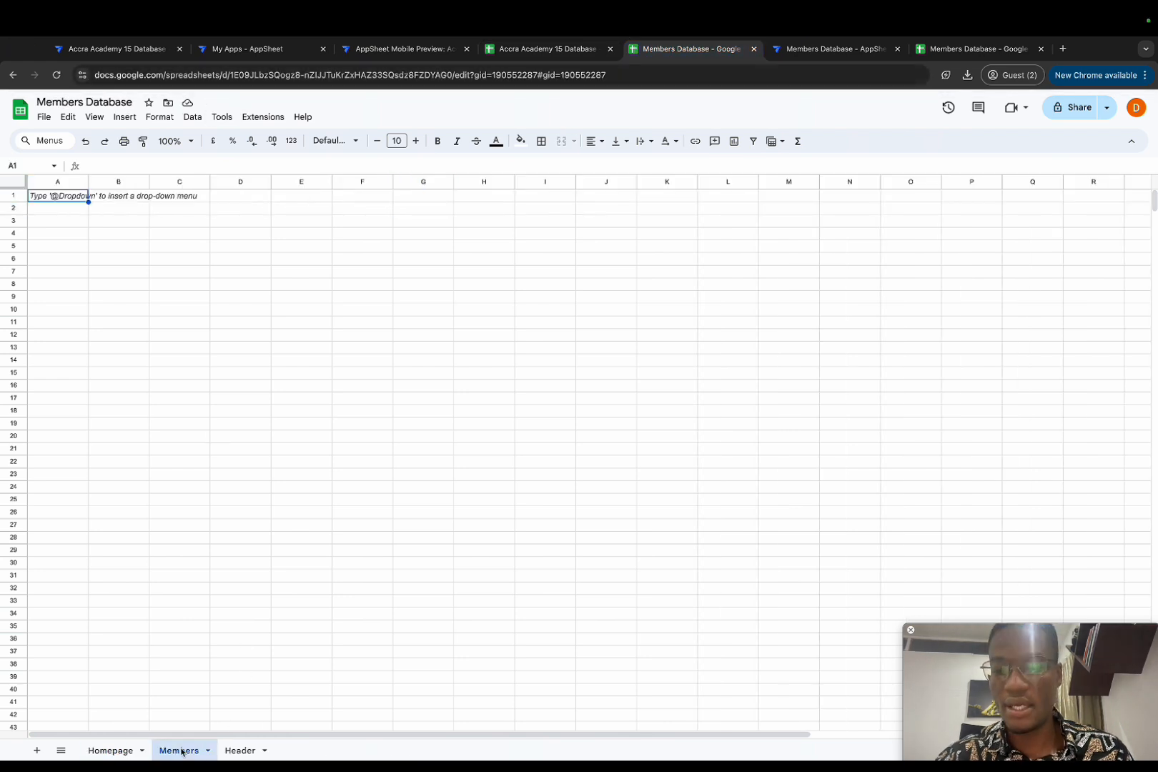
left_click_drag(182, 751, 284, 760)
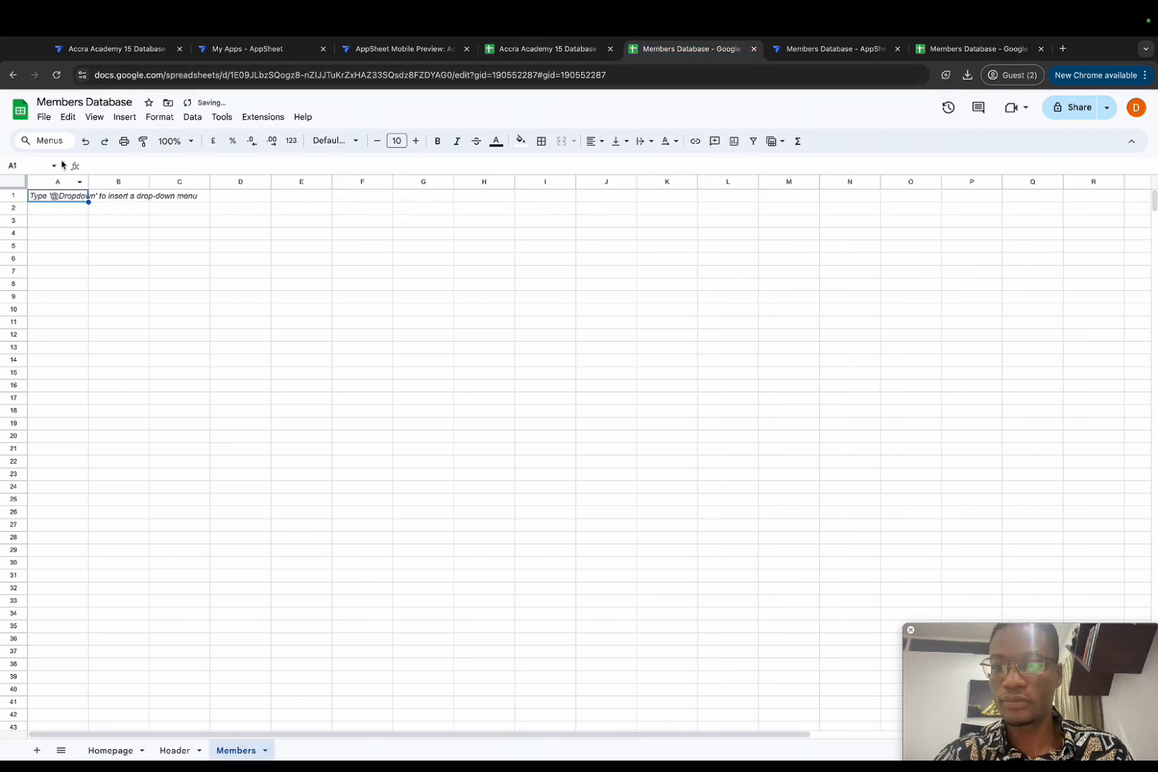
key("ctrl+v")
left_click(106, 310)
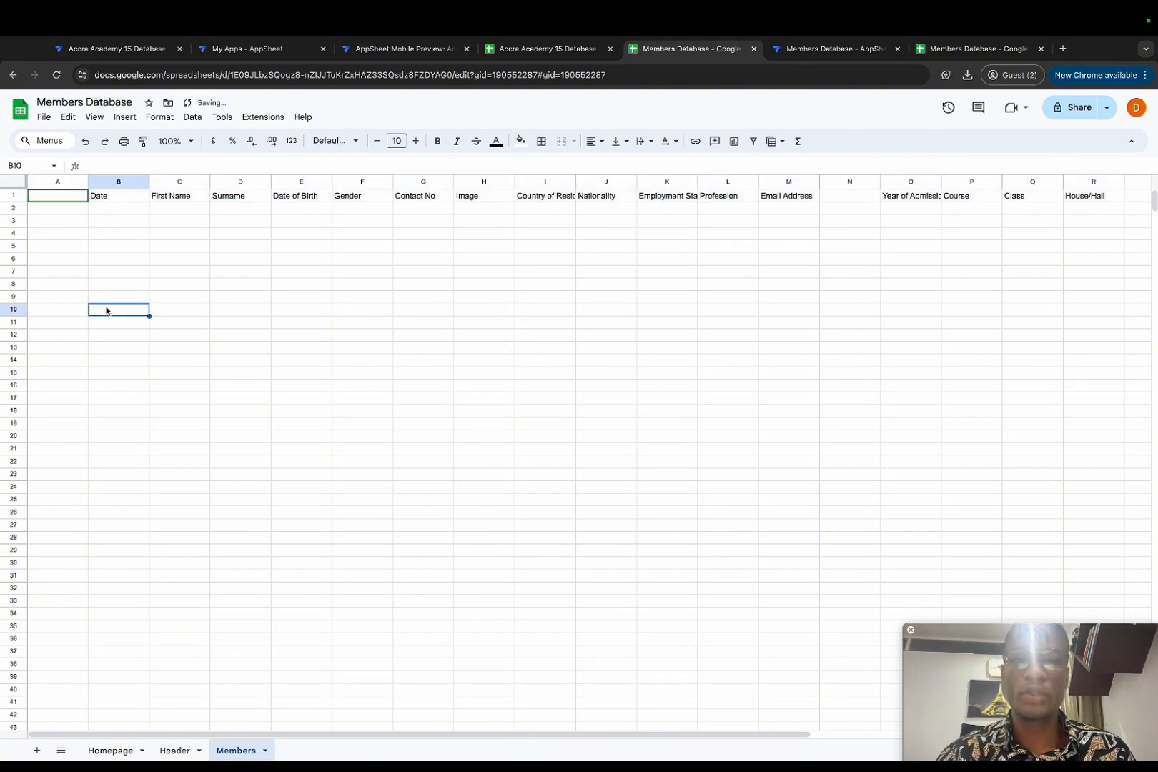
left_click(116, 196)
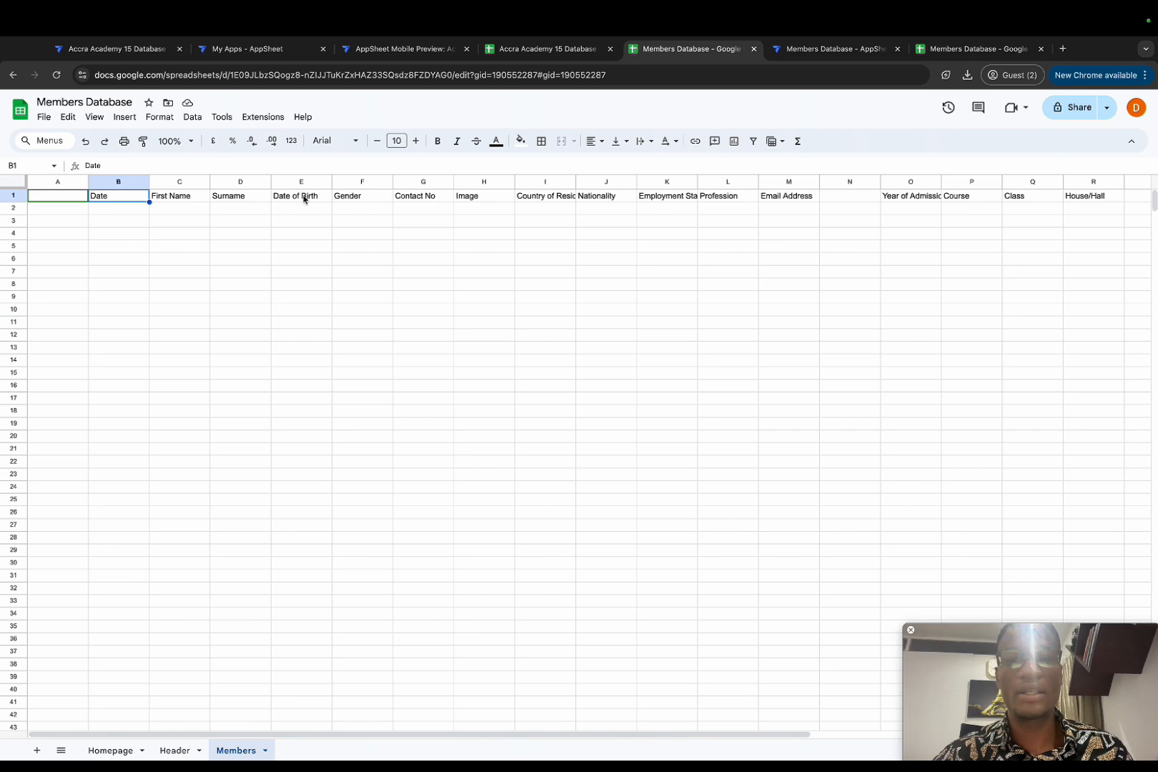
Step: Inspect the empty columns A and N on the new Members sheet, then return to AppSheet
key("ctrl+Tab")
key("ctrl+Tab")
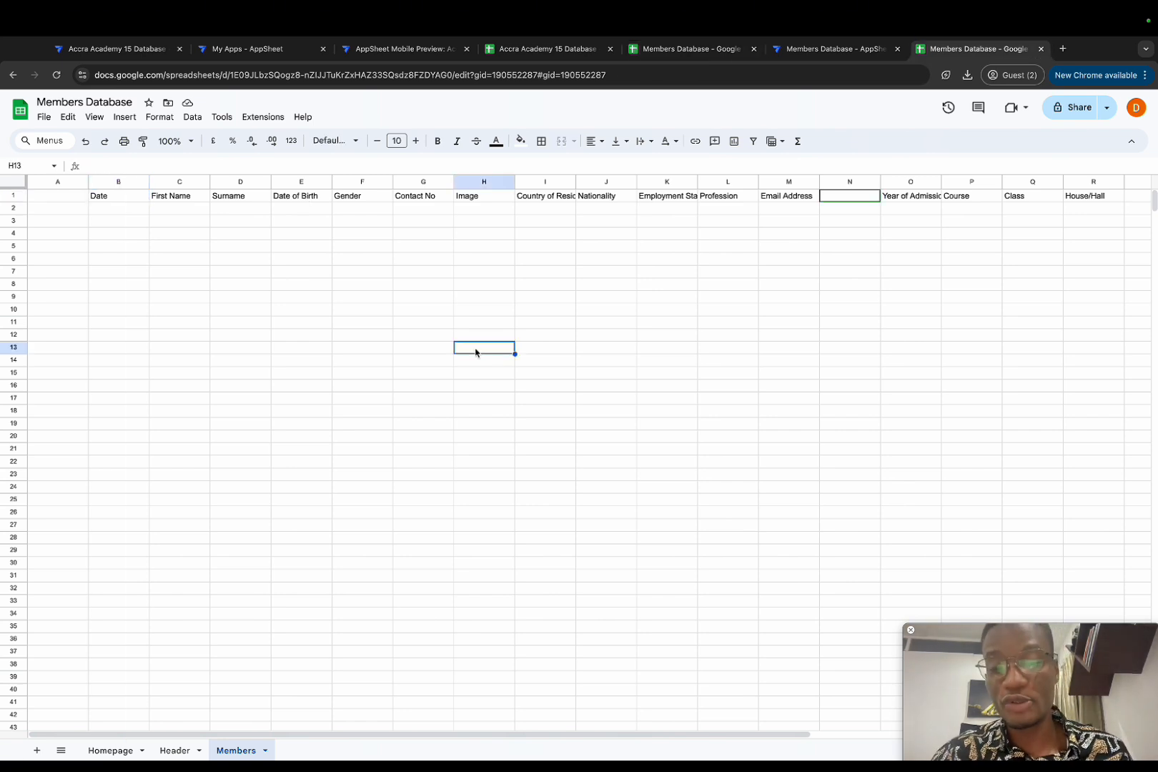
left_click(68, 183)
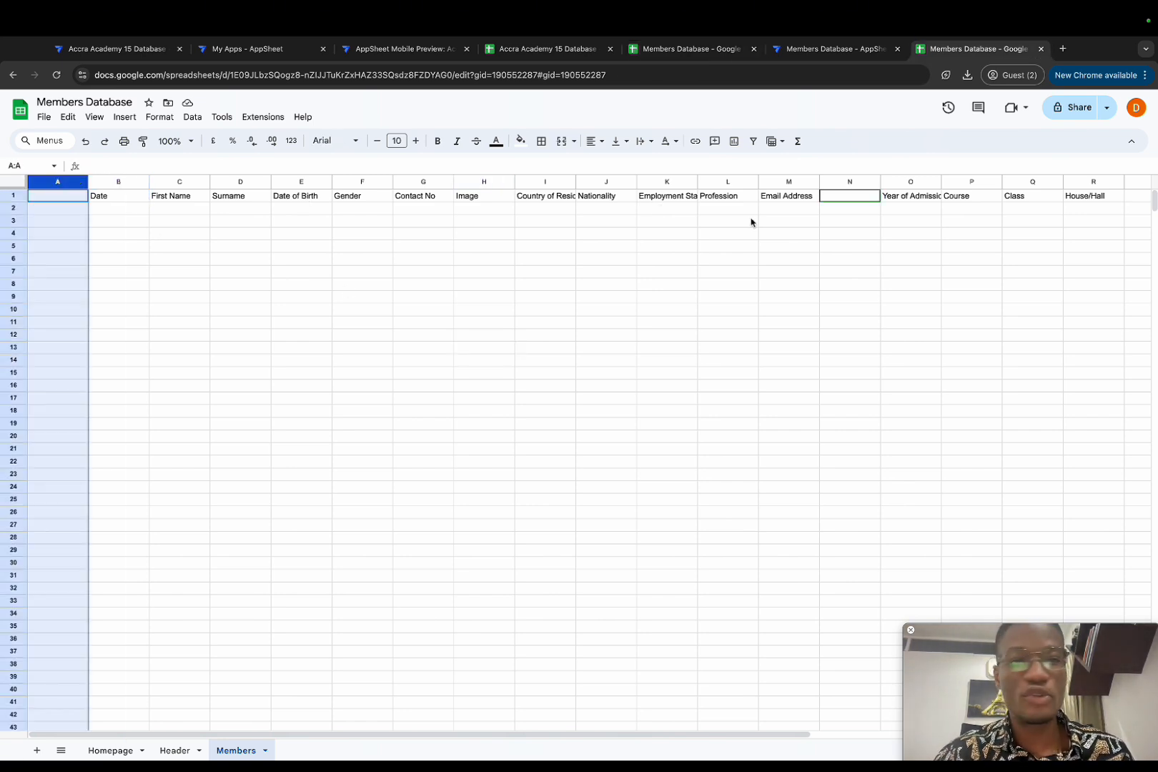
left_click(848, 183)
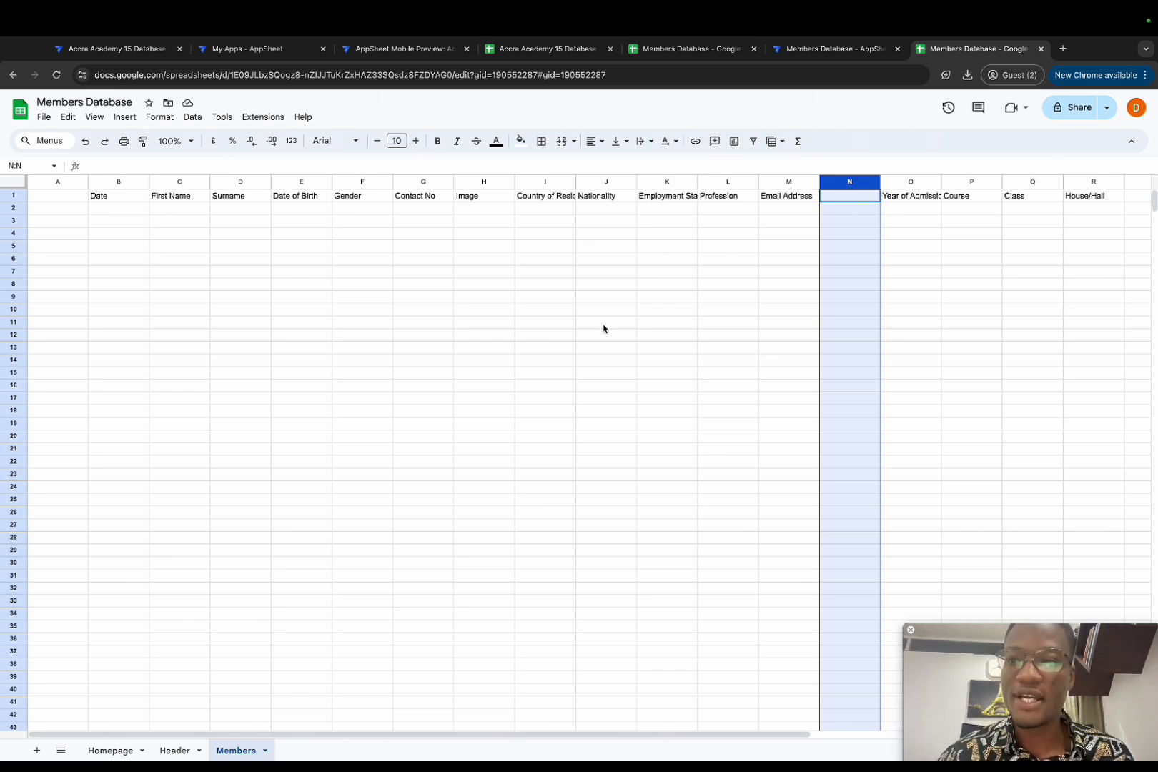
left_click(57, 182)
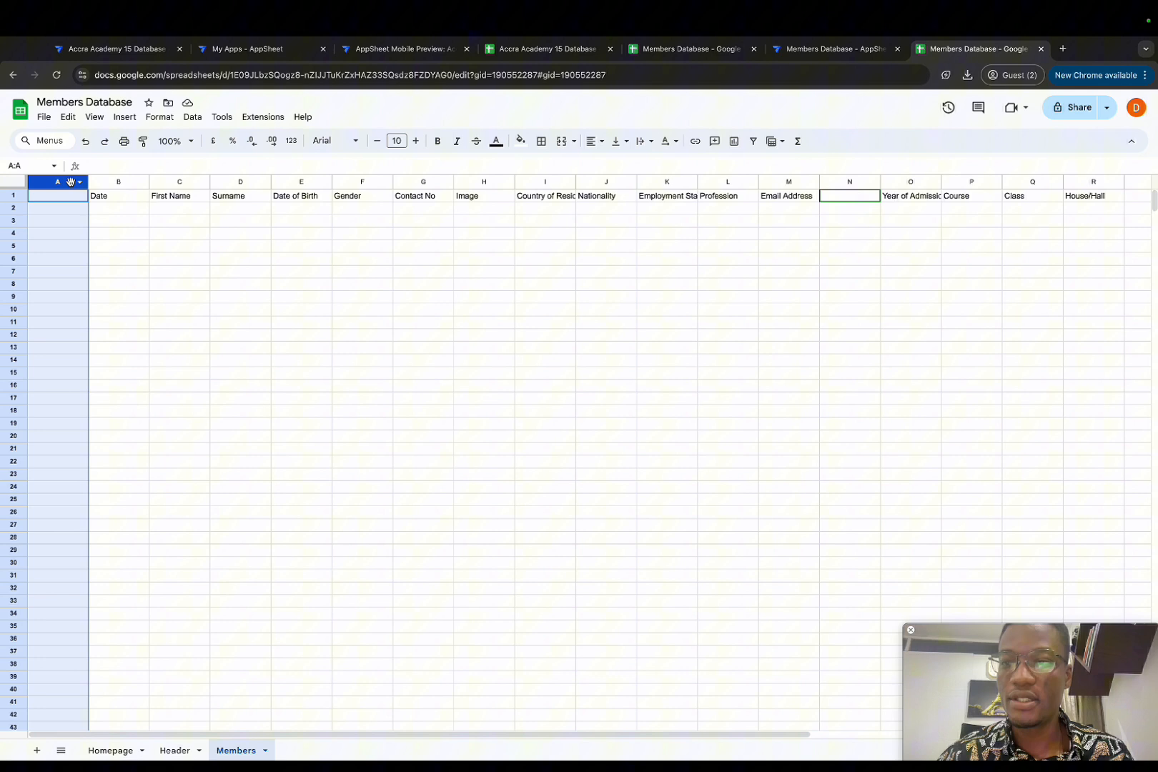
left_click(829, 180)
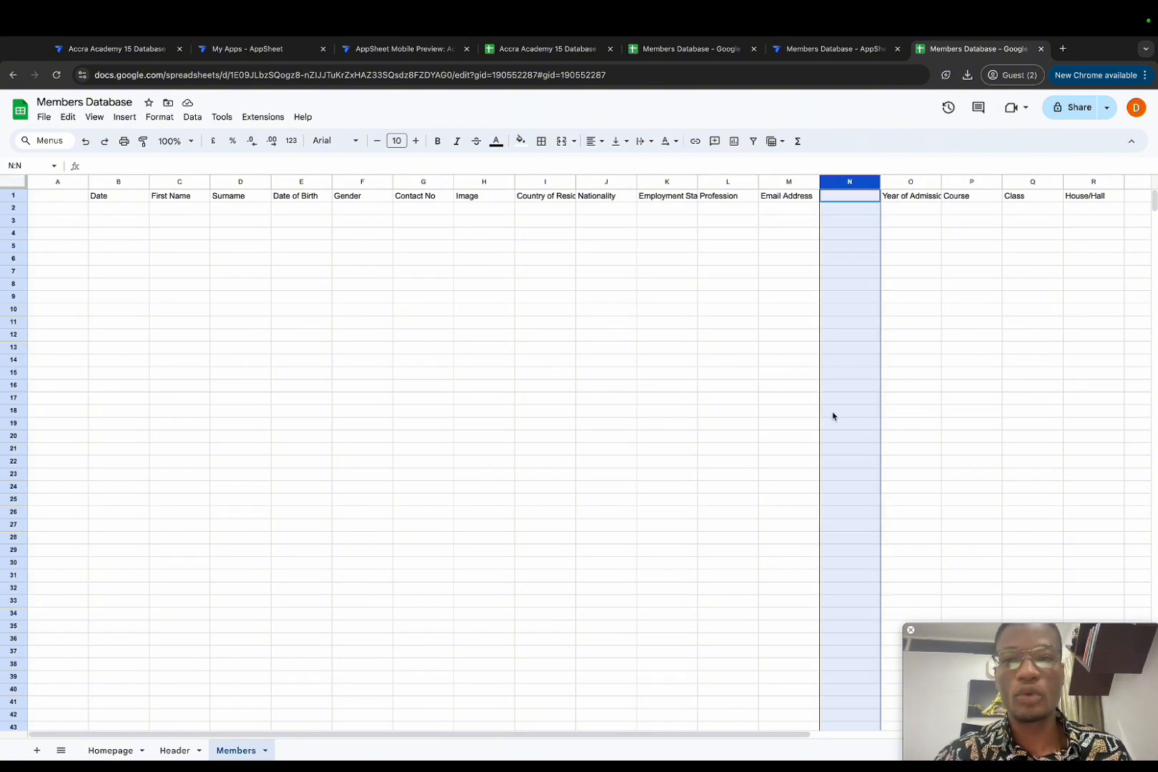
left_click(804, 50)
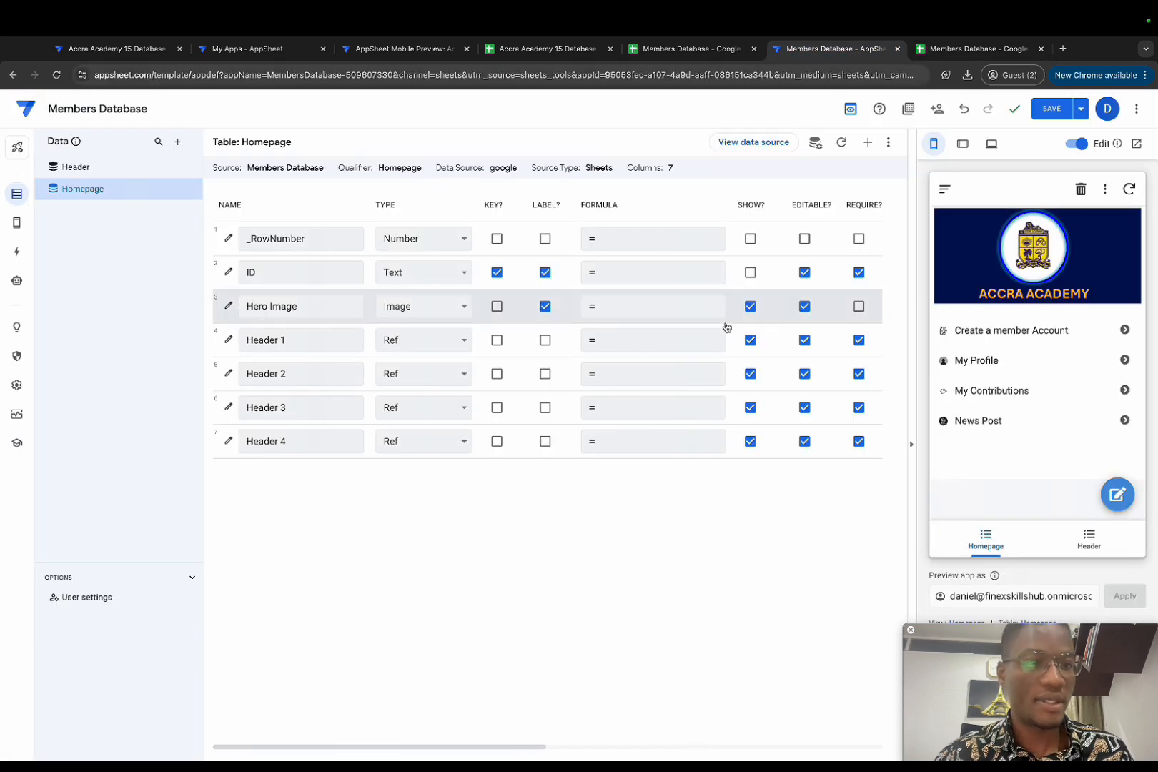
Step: Save the app and add Members Database's Members sheet (Appsheet Live Demo > Accra Academy App) as a table
left_click(1038, 116)
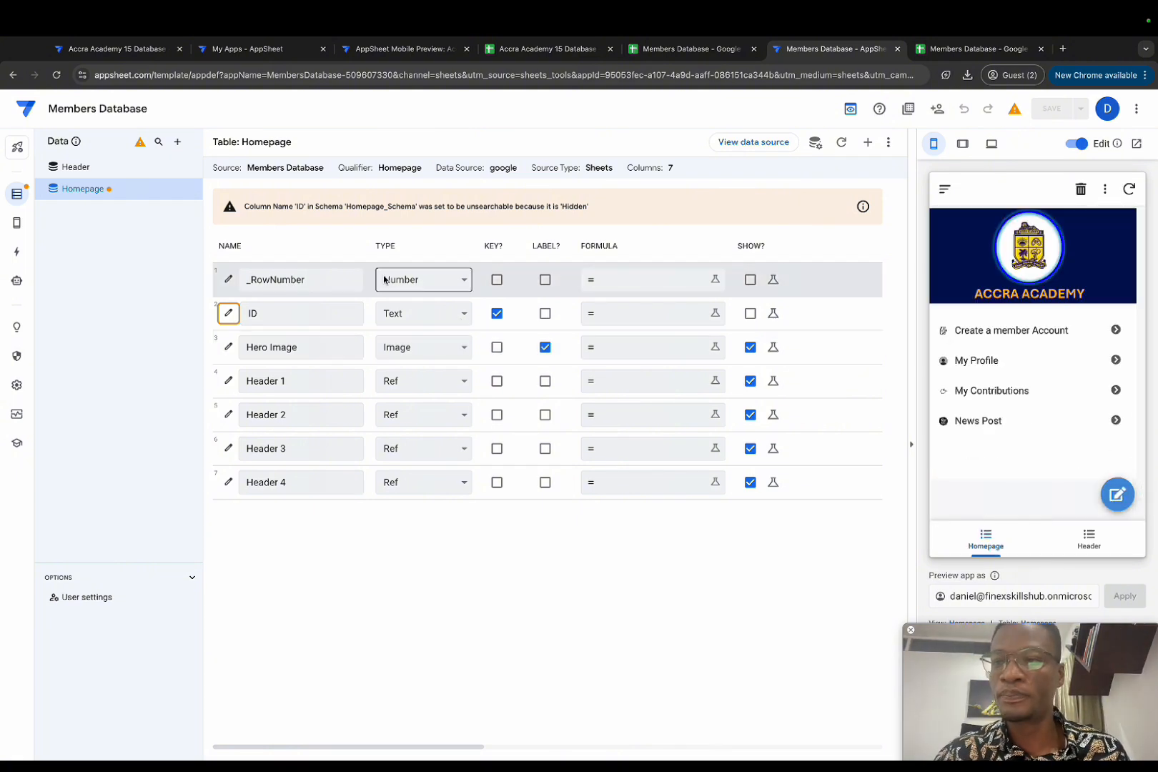
left_click(177, 141)
left_click(482, 232)
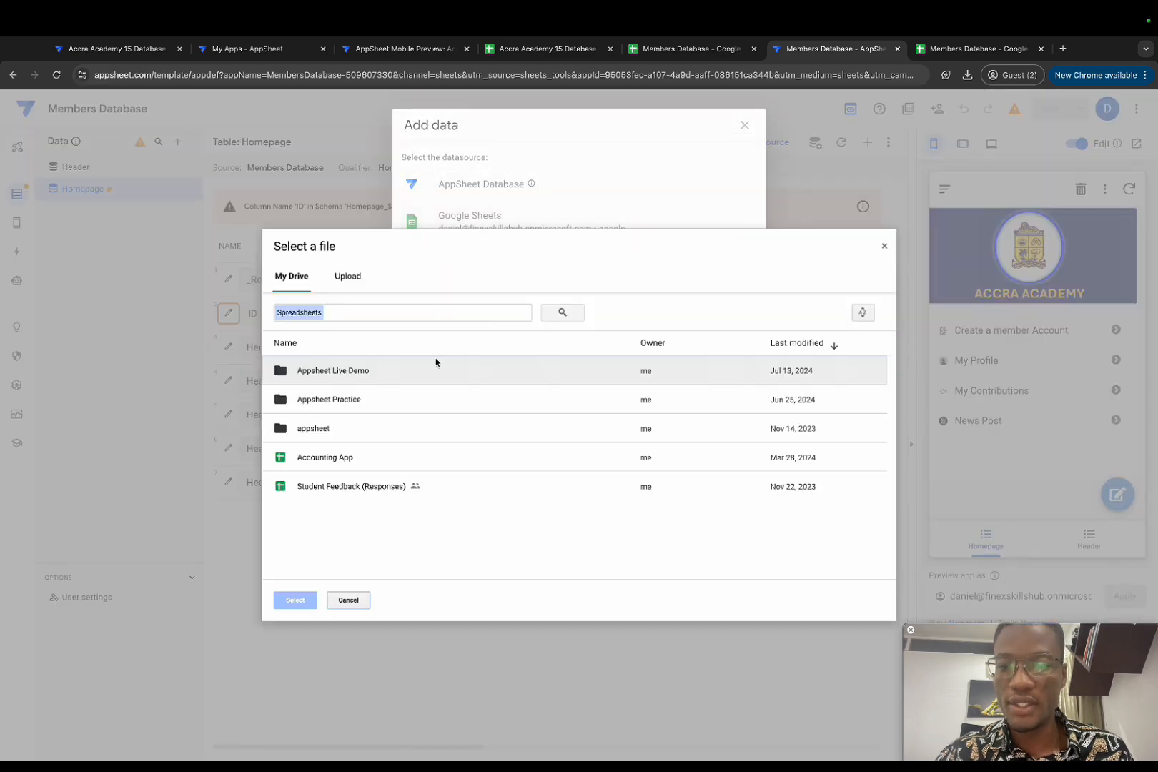
double_click(350, 378)
double_click(329, 391)
left_click(328, 439)
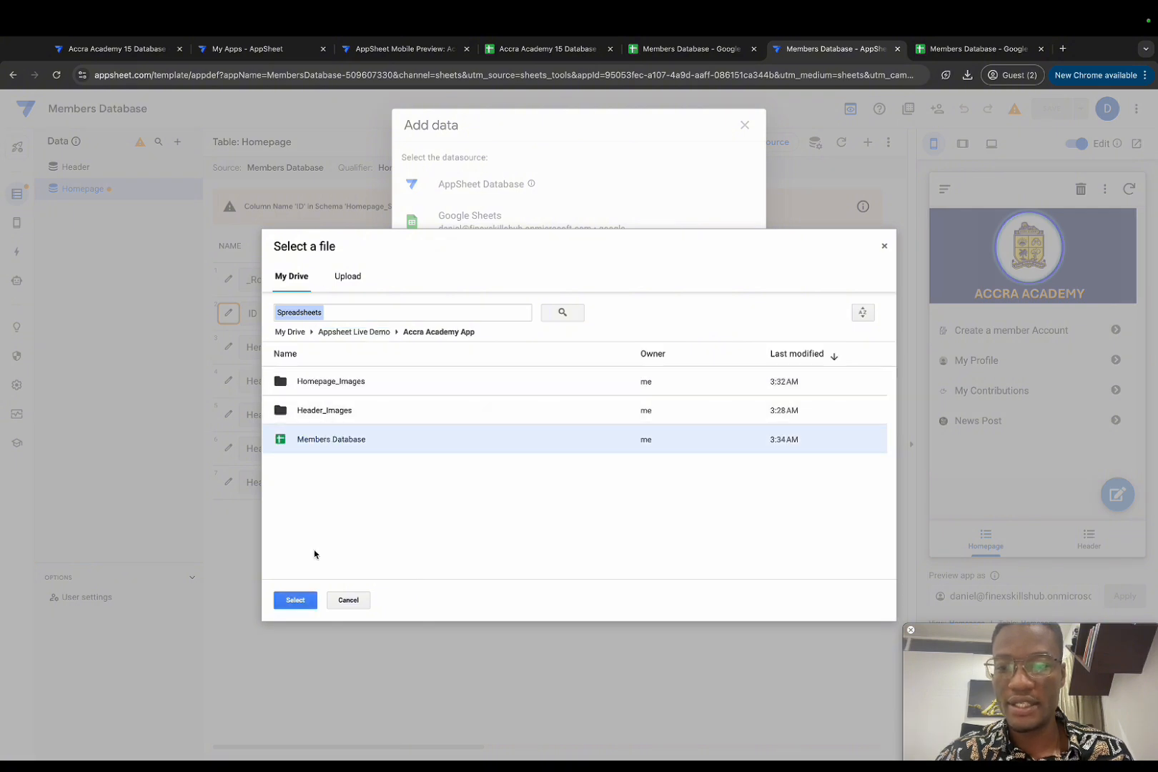
left_click(293, 604)
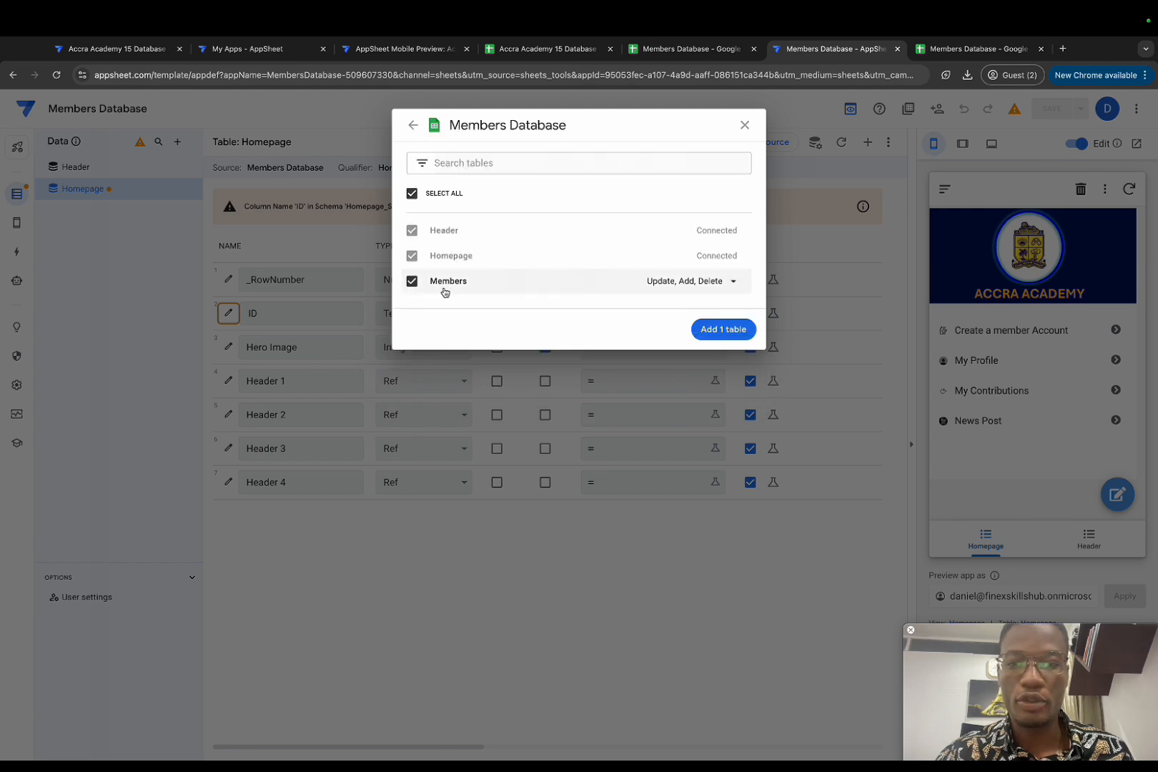
left_click(710, 326)
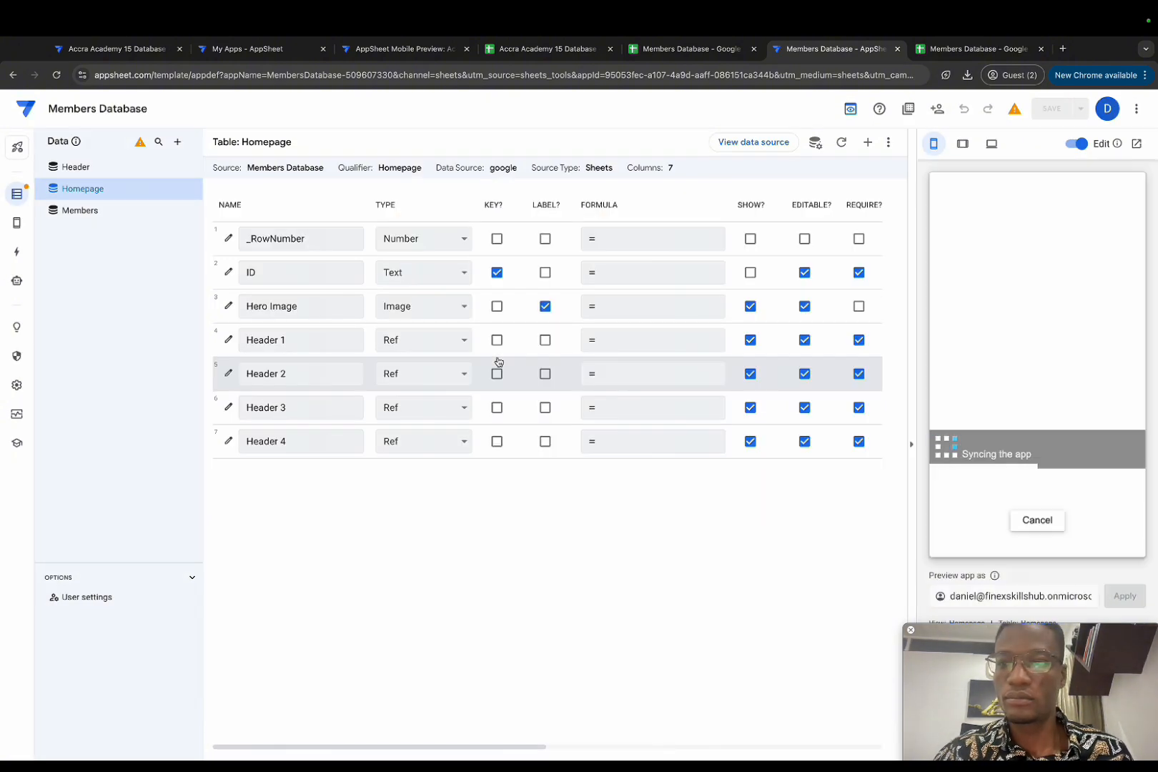
left_click(107, 213)
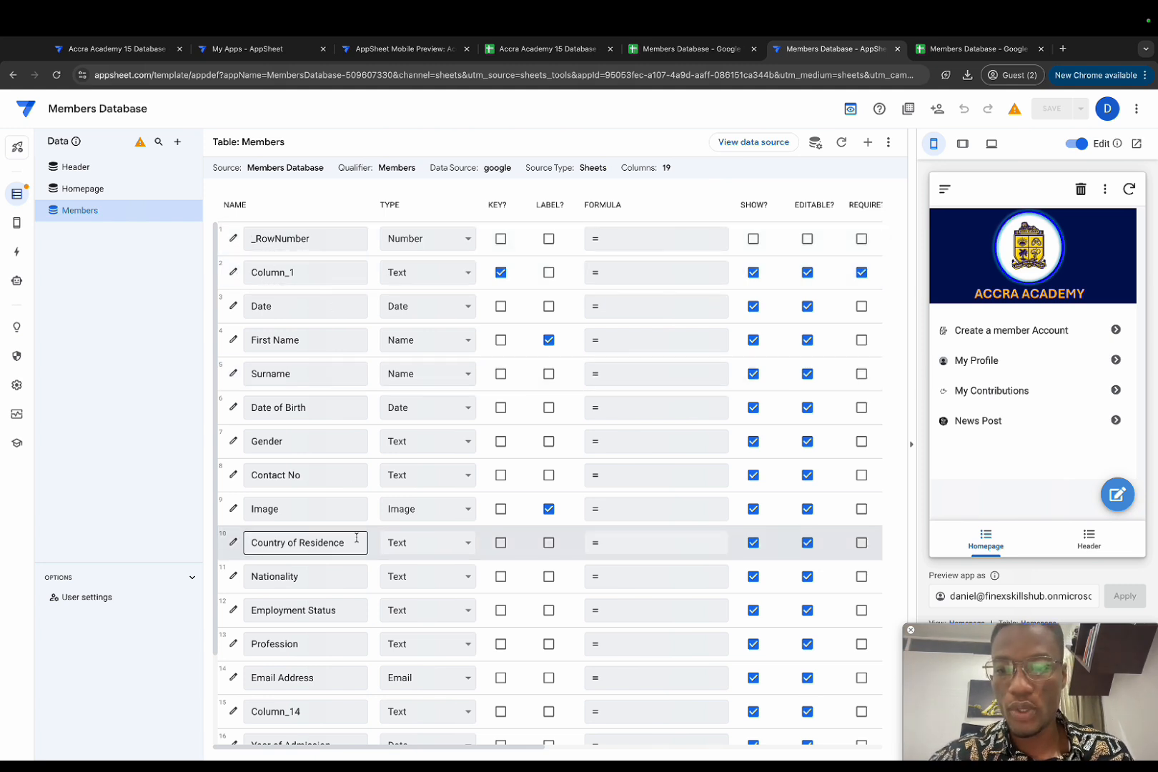
Step: Change the Members table's Column_1 and Column_14 types from Text to Show
left_click(284, 716)
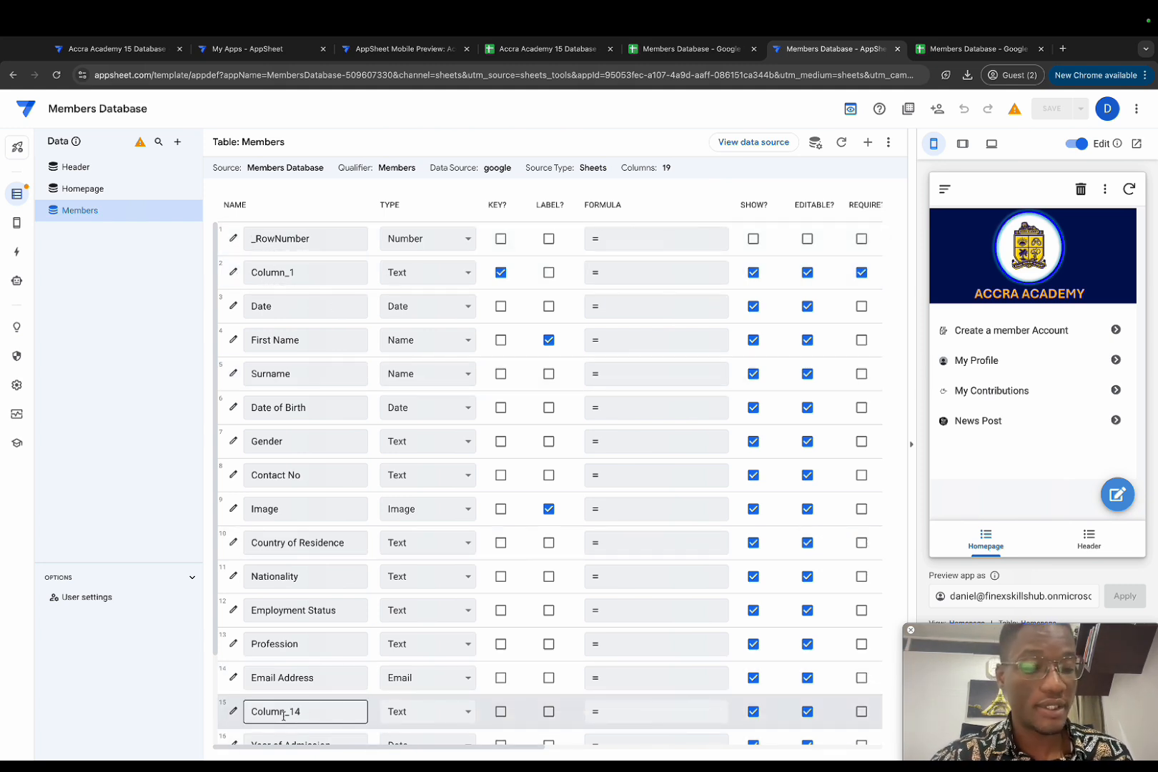
left_click(466, 273)
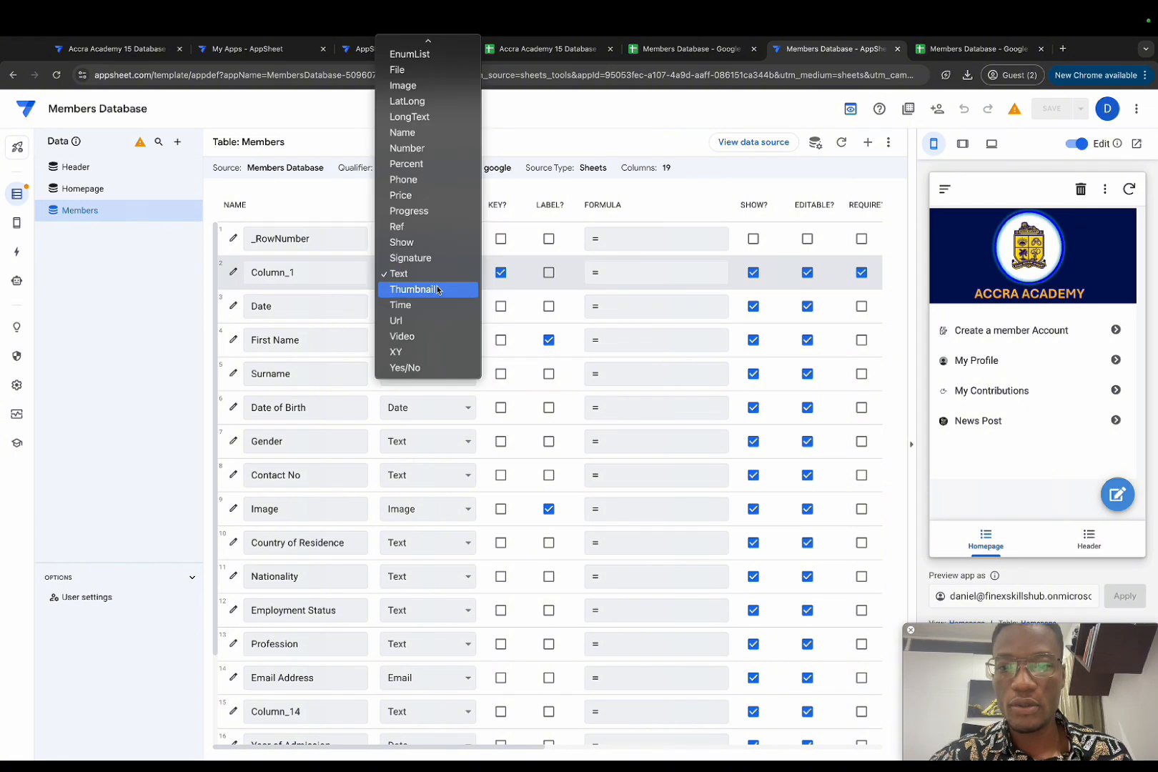
left_click(412, 243)
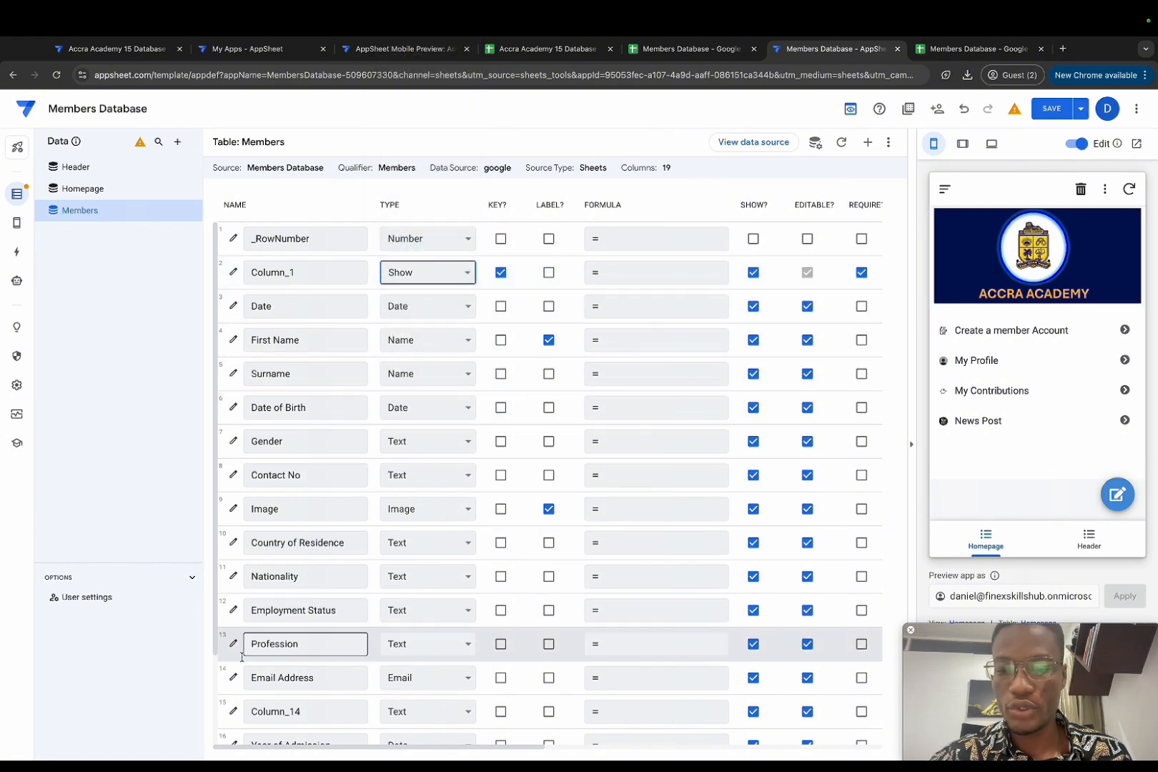
left_click(397, 711)
left_click(417, 683)
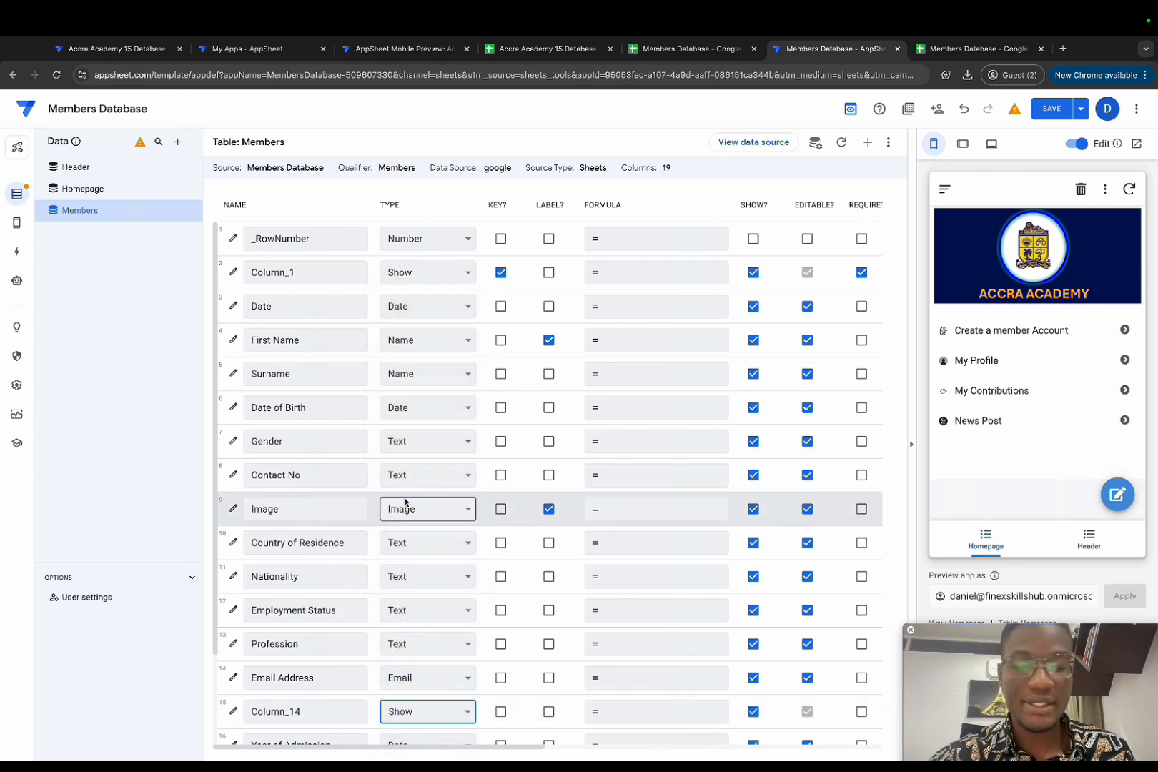
left_click(232, 272)
Step: Give Column_1 the Page_Header category with the content 'Bio Data'
left_click(514, 407)
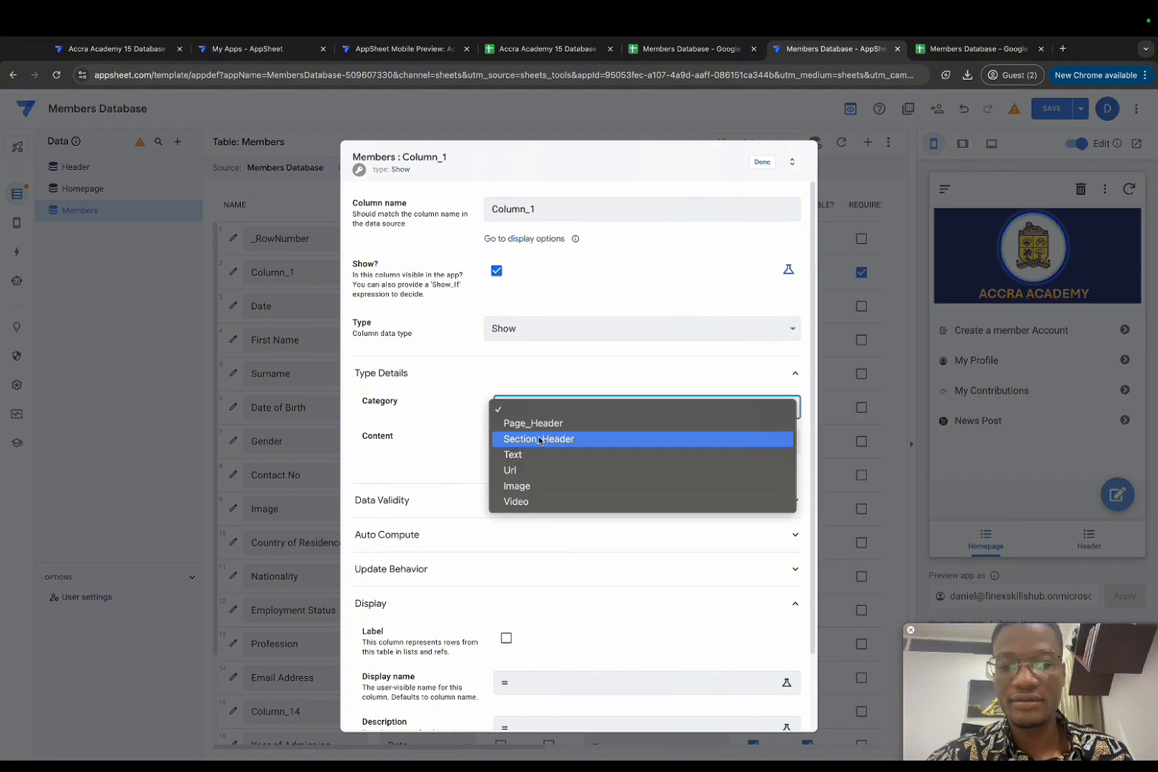
left_click(536, 424)
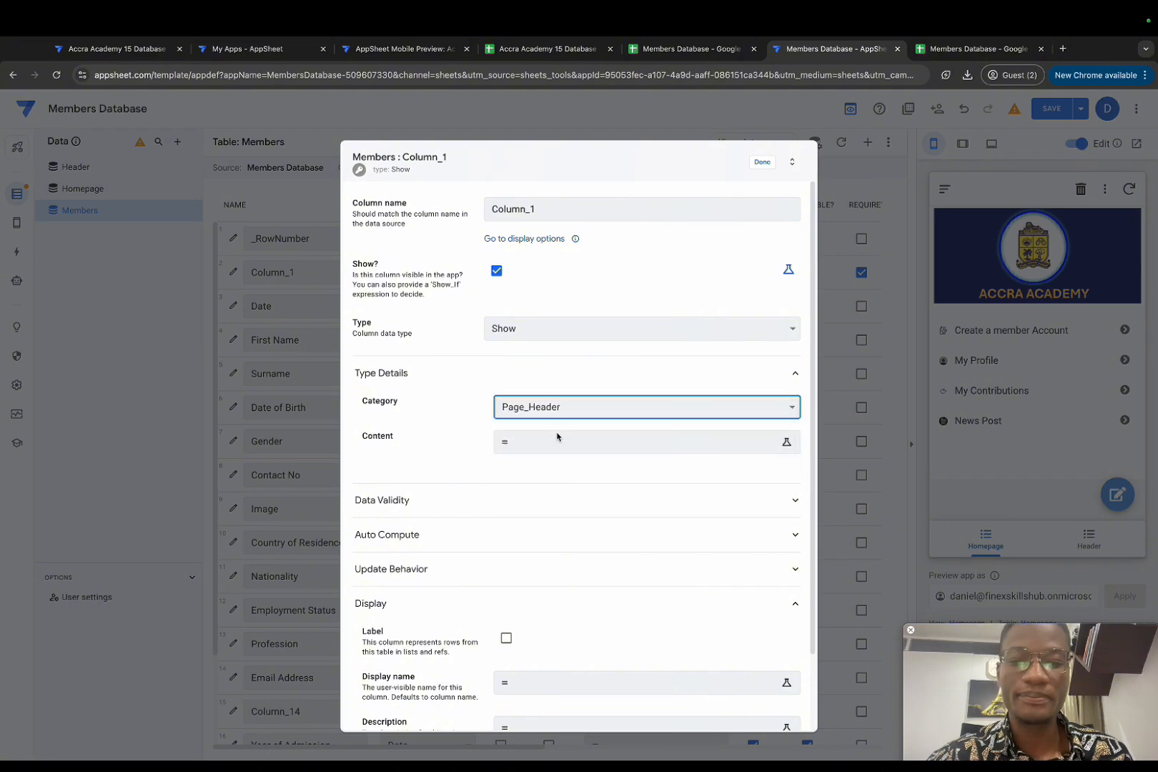
left_click(562, 444)
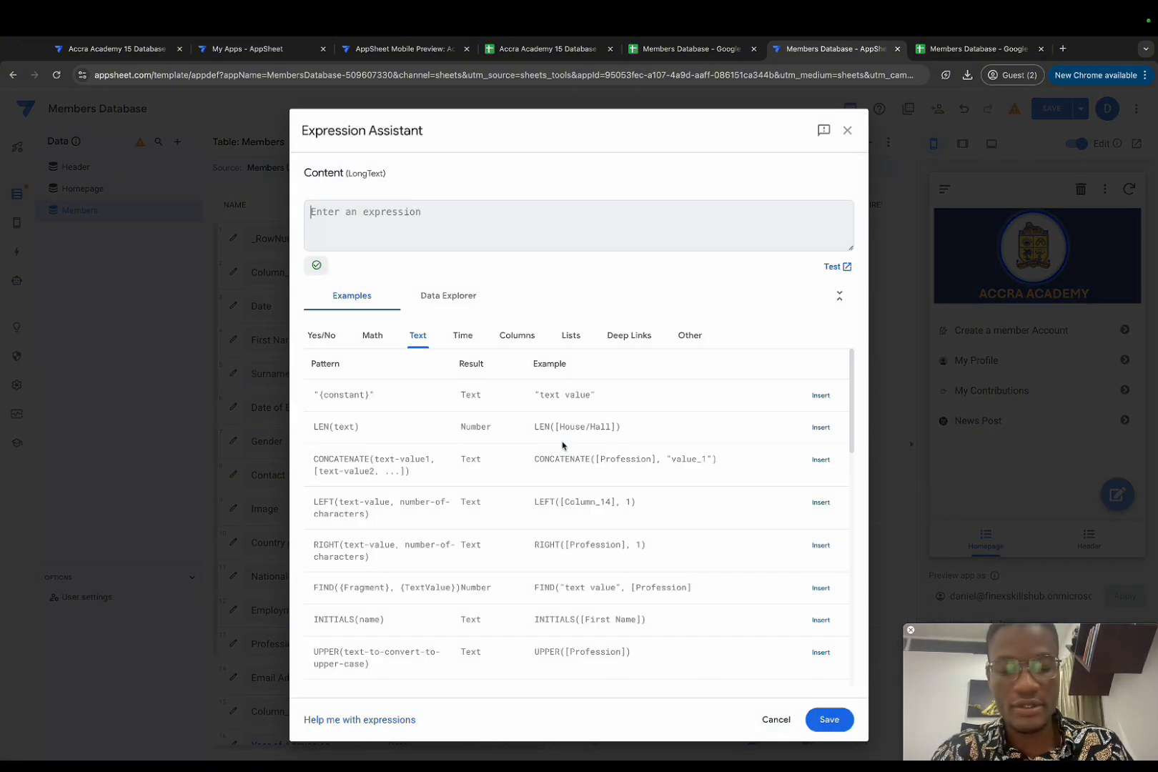
type("Bio Data")
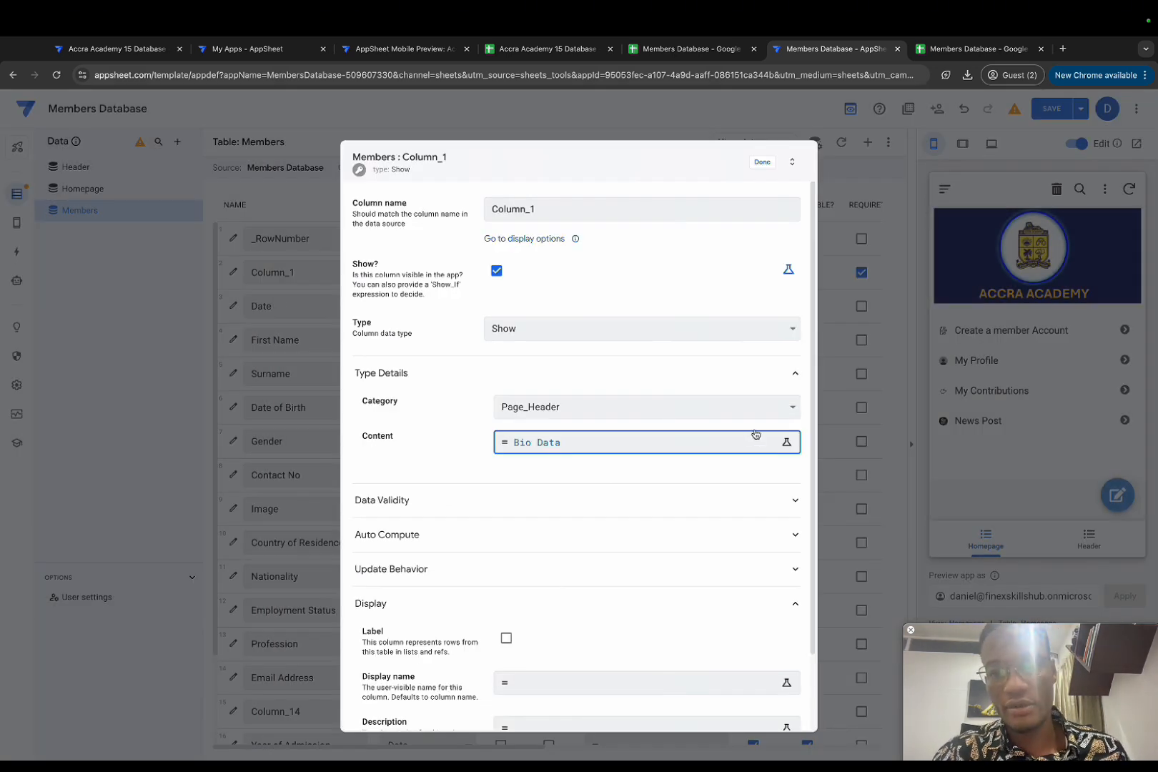
left_click(769, 165)
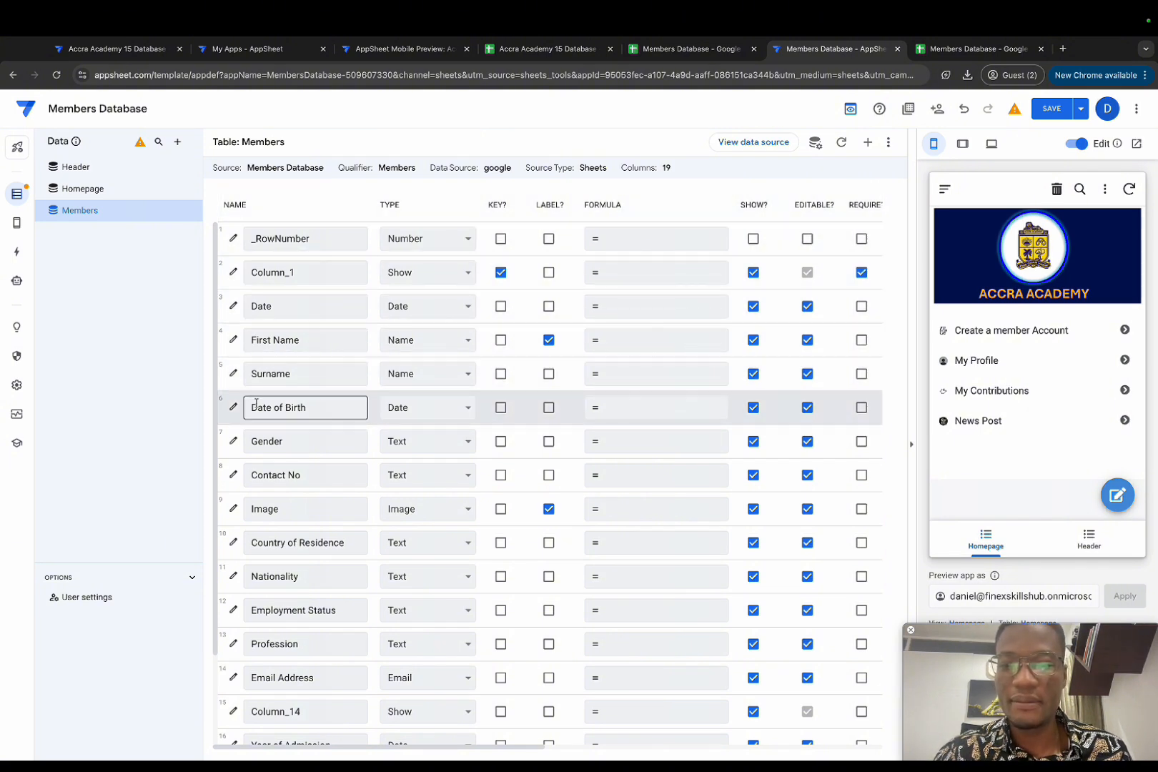
Step: Set the Gender column's type to Text after trying Enum and Signature
left_click(408, 447)
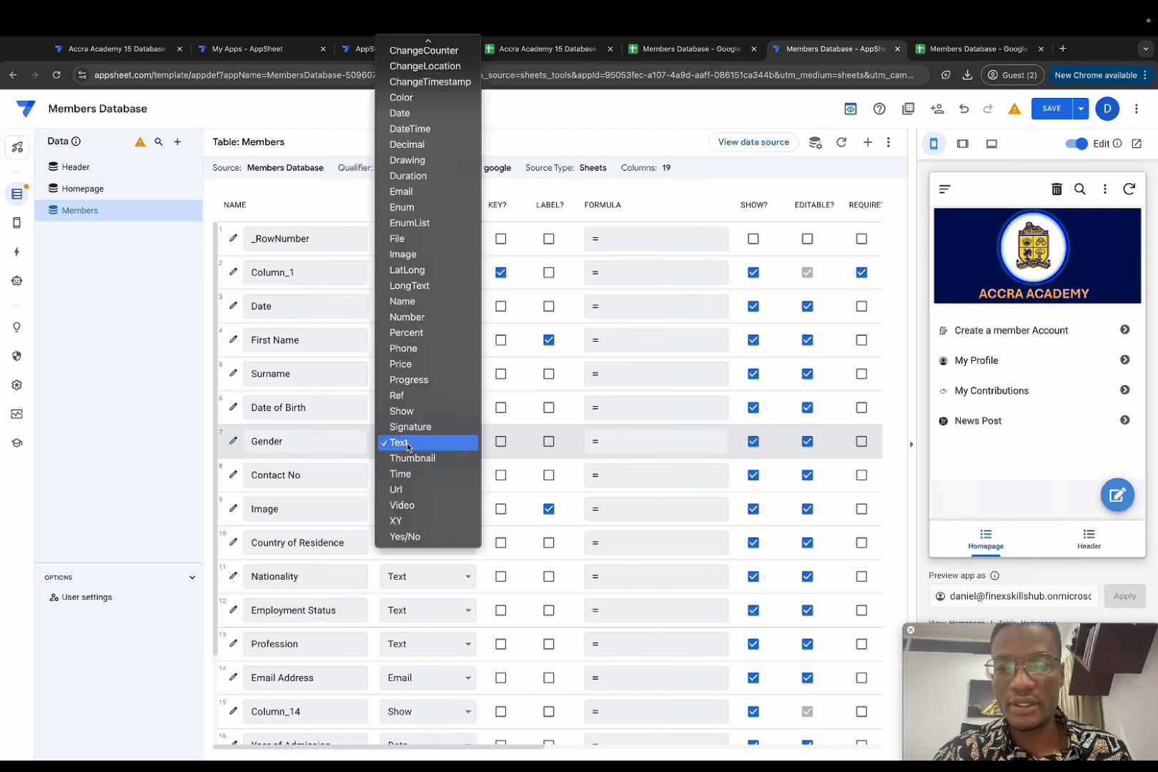
left_click(426, 209)
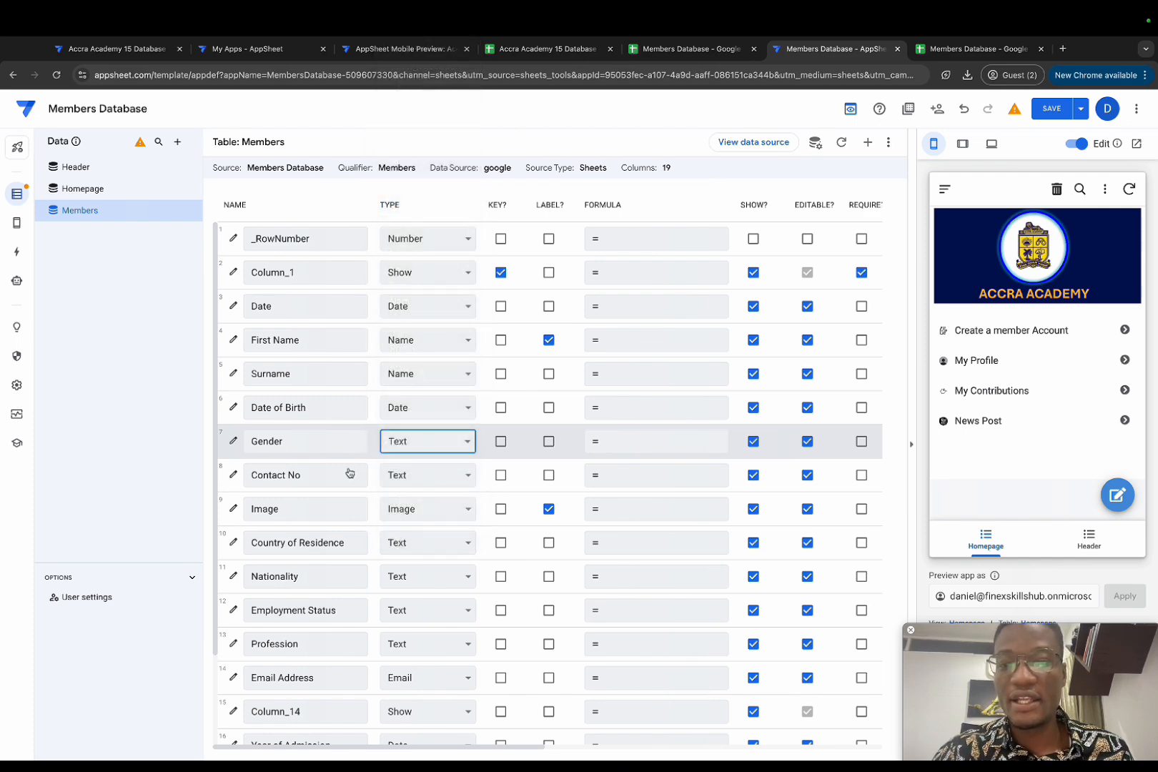
left_click(234, 443)
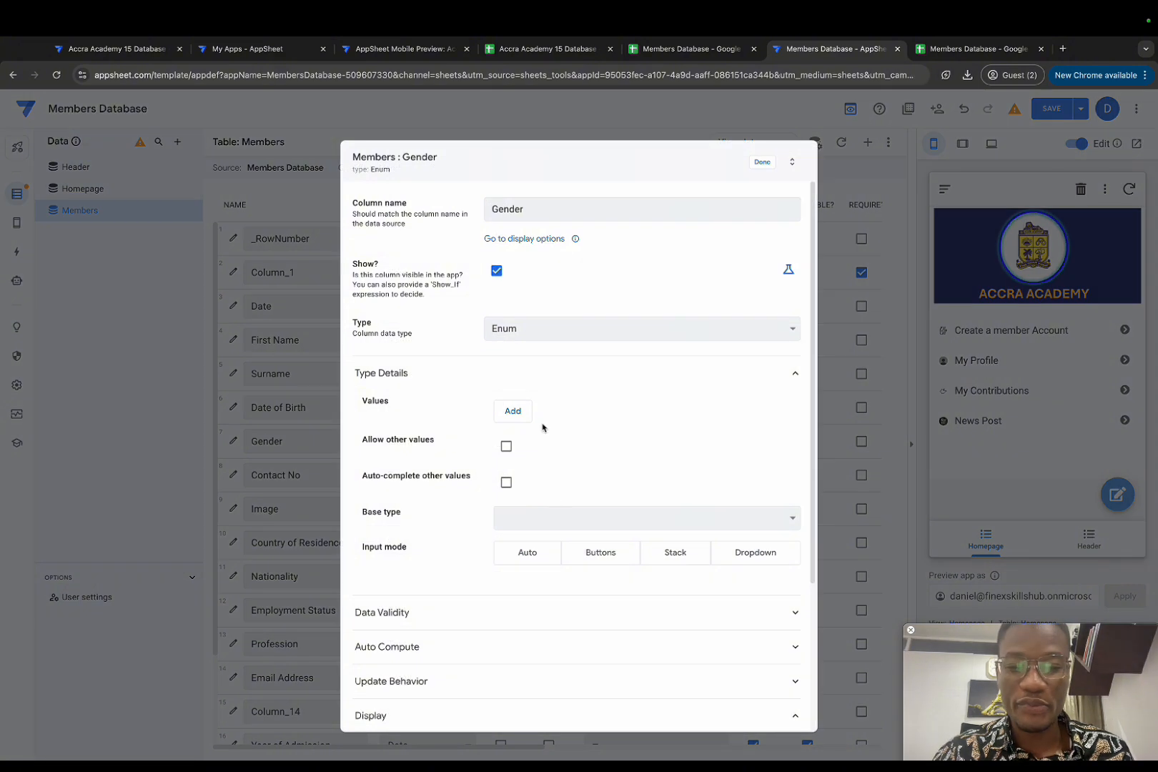
left_click(513, 411)
left_click(552, 420)
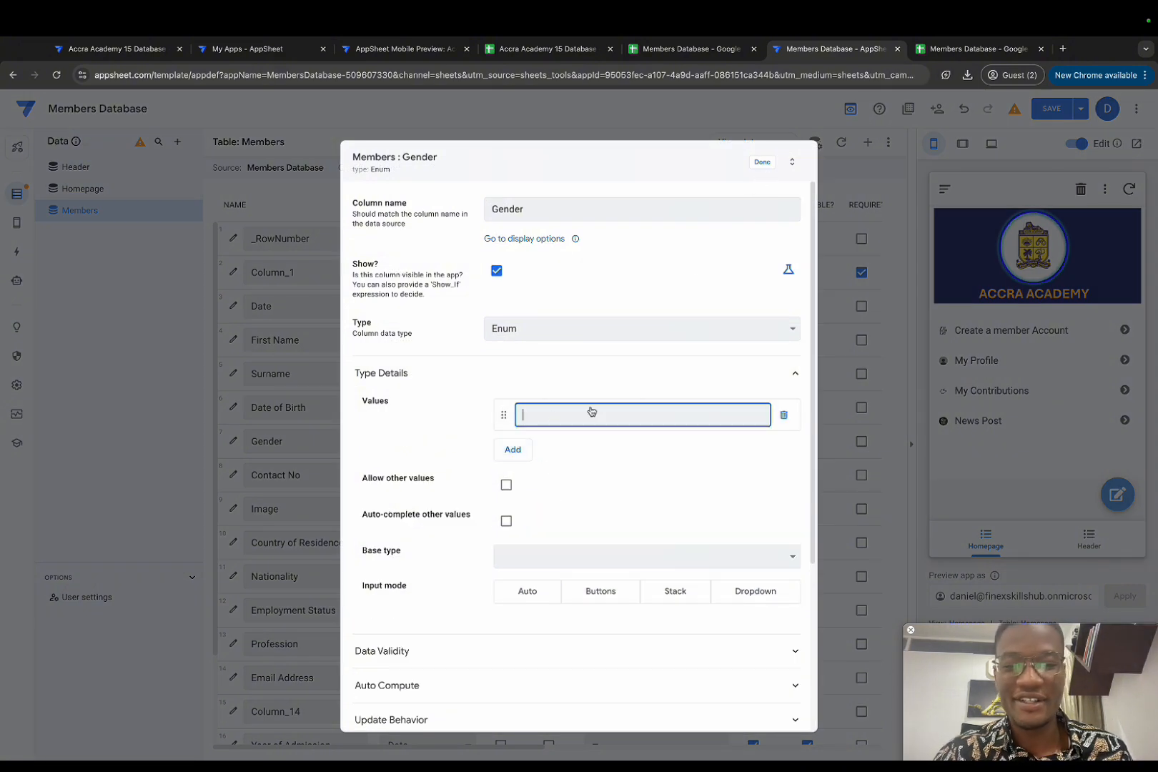
scroll(564, 565, "down", 1)
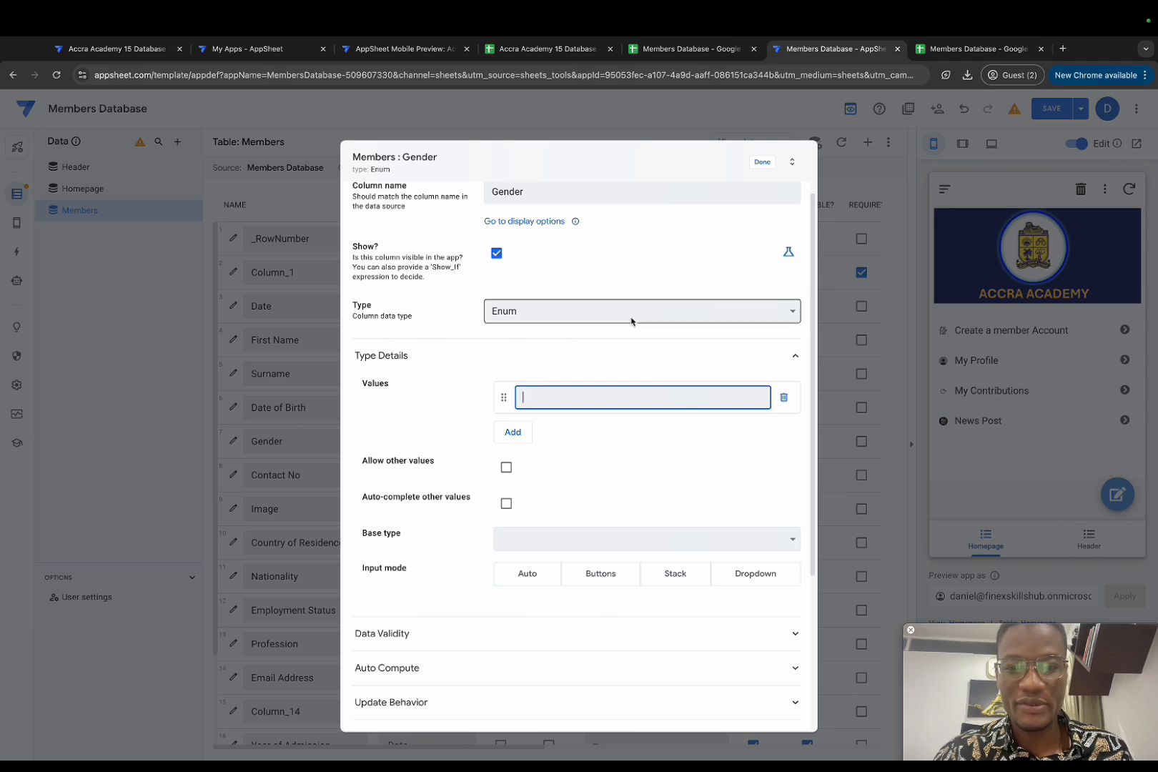
left_click(632, 312)
key("t")
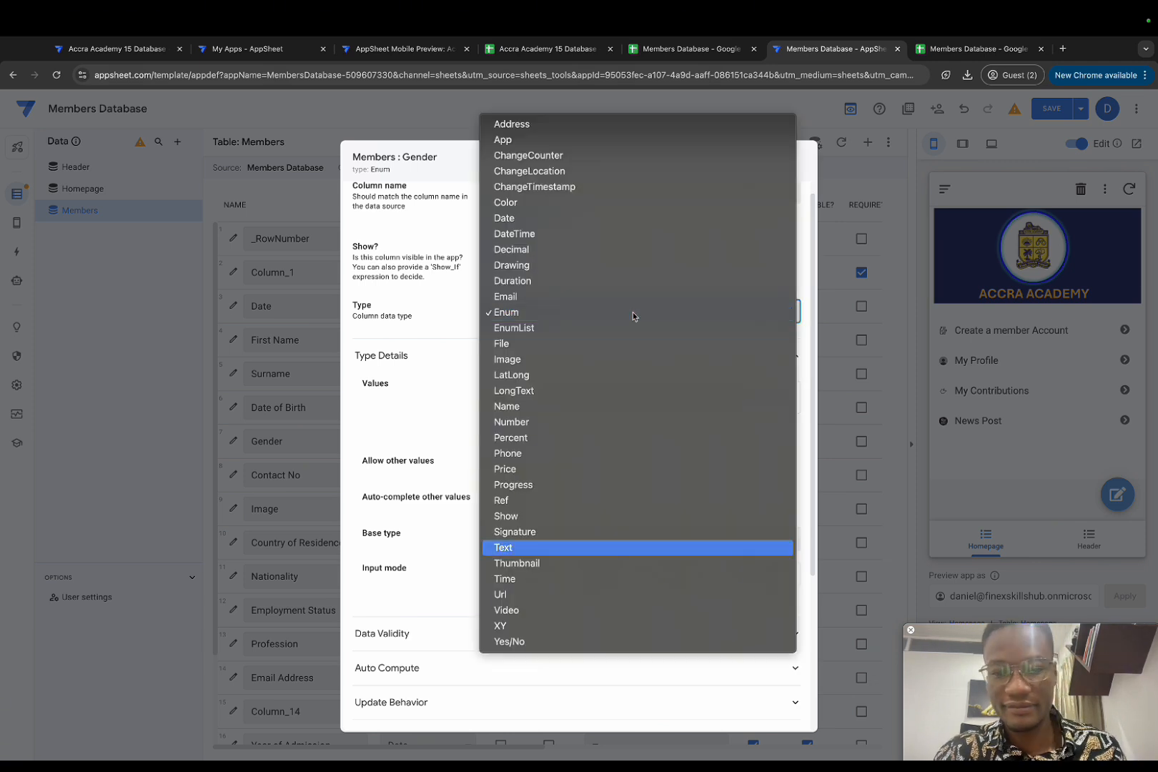
left_click(570, 532)
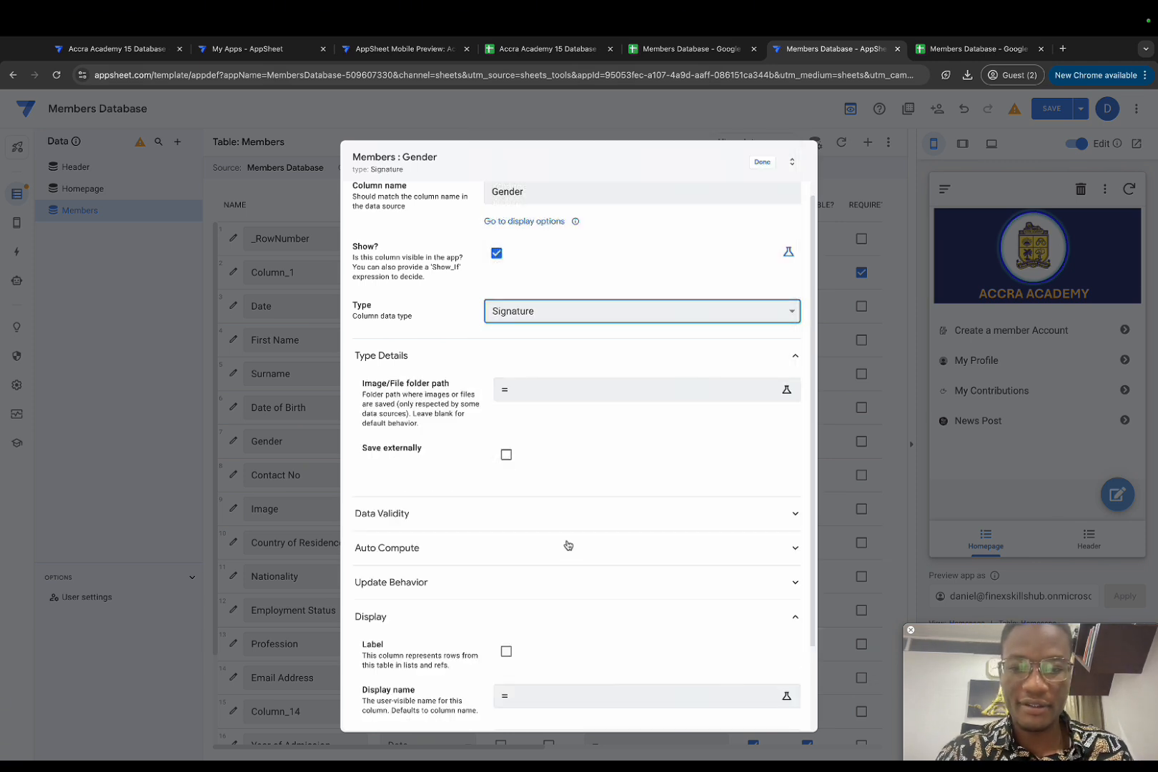
left_click(579, 316)
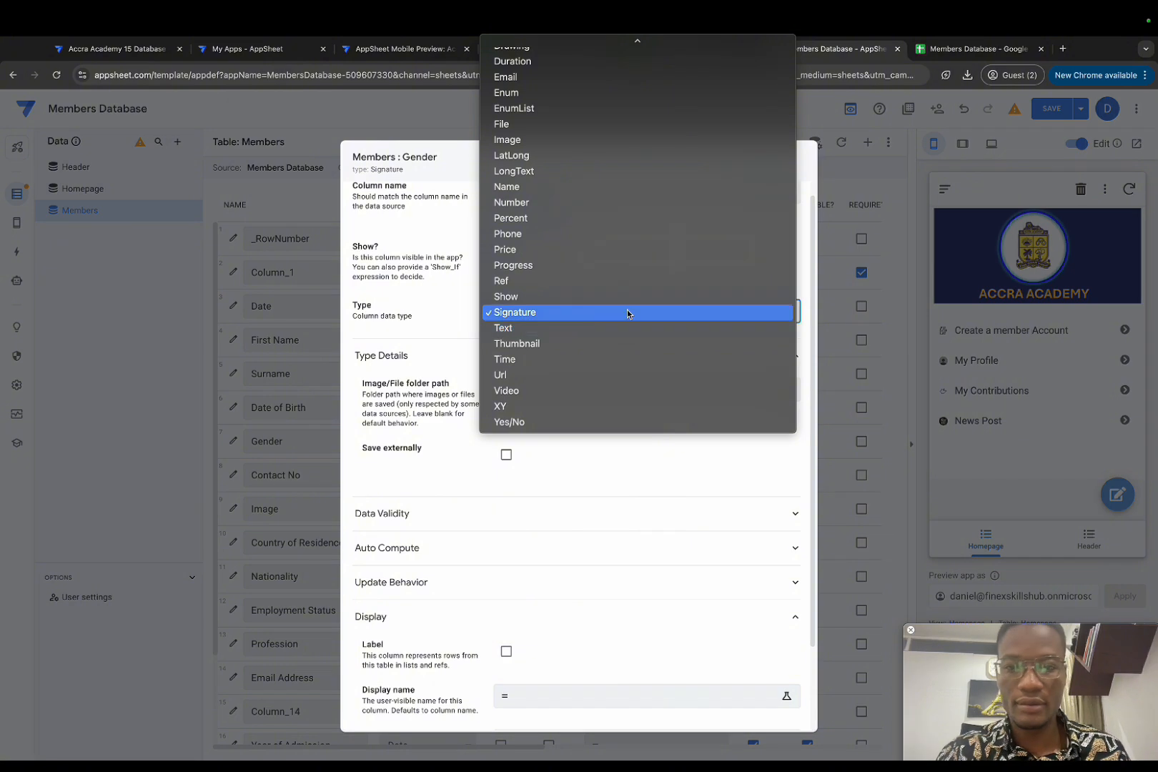
left_click(581, 328)
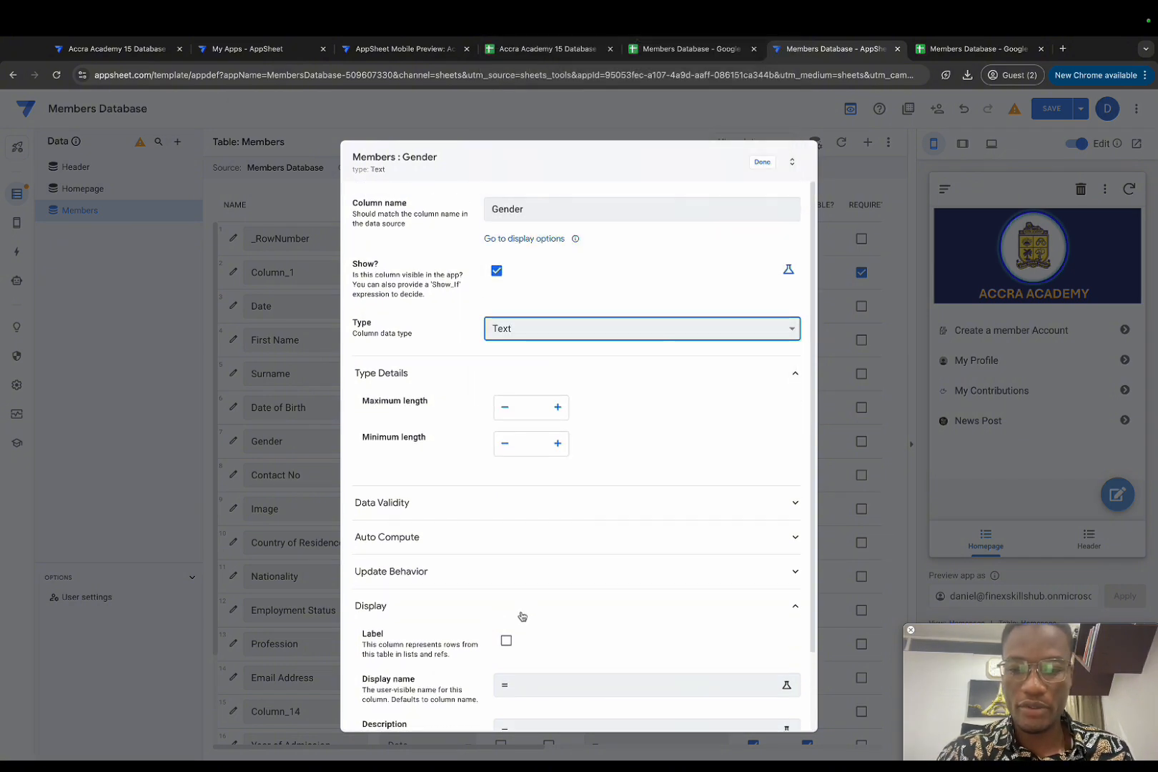
Step: Give Gender an initial value of Male and type Contact No as Phone
left_click(522, 534)
scroll(525, 538, "down", 1)
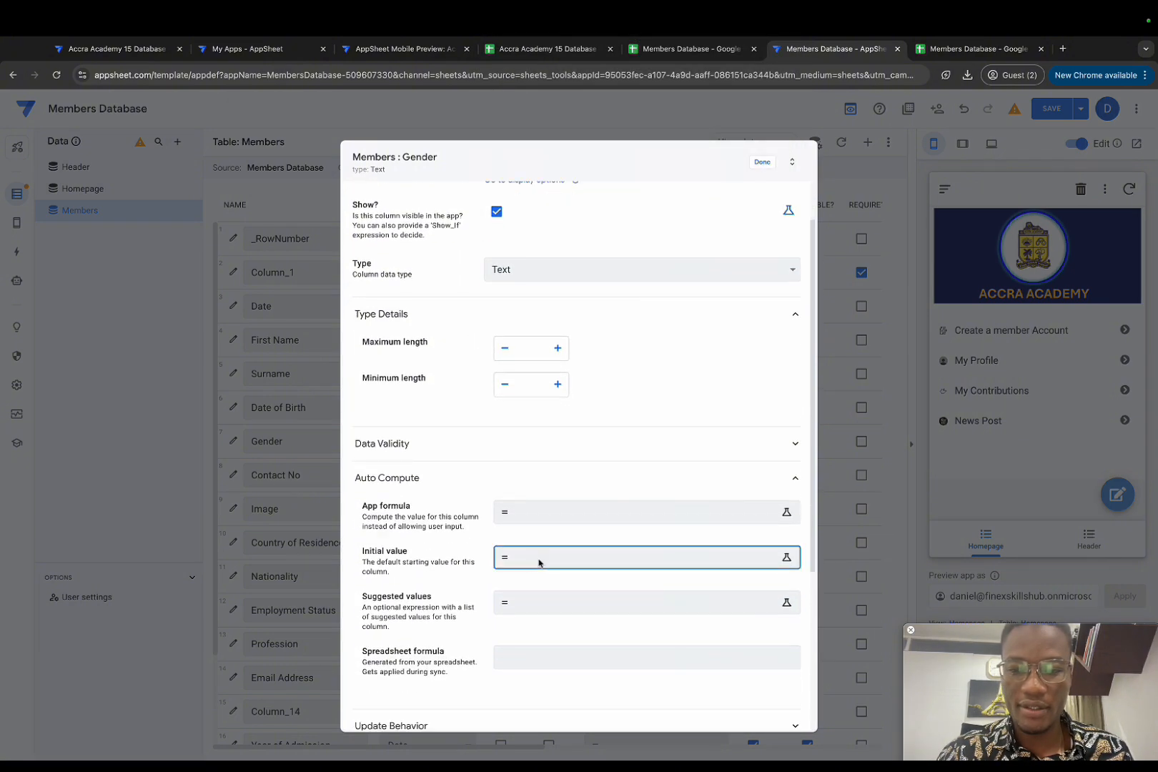
left_click(538, 561)
type("Male")
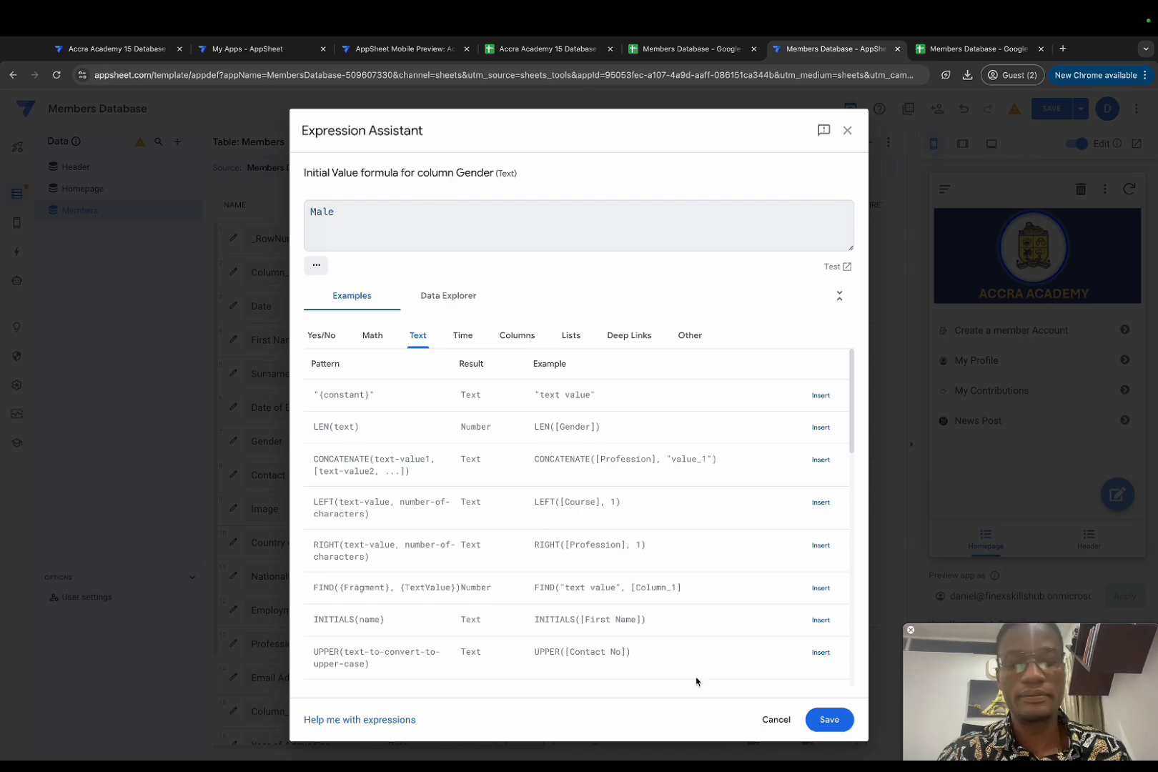
left_click(833, 717)
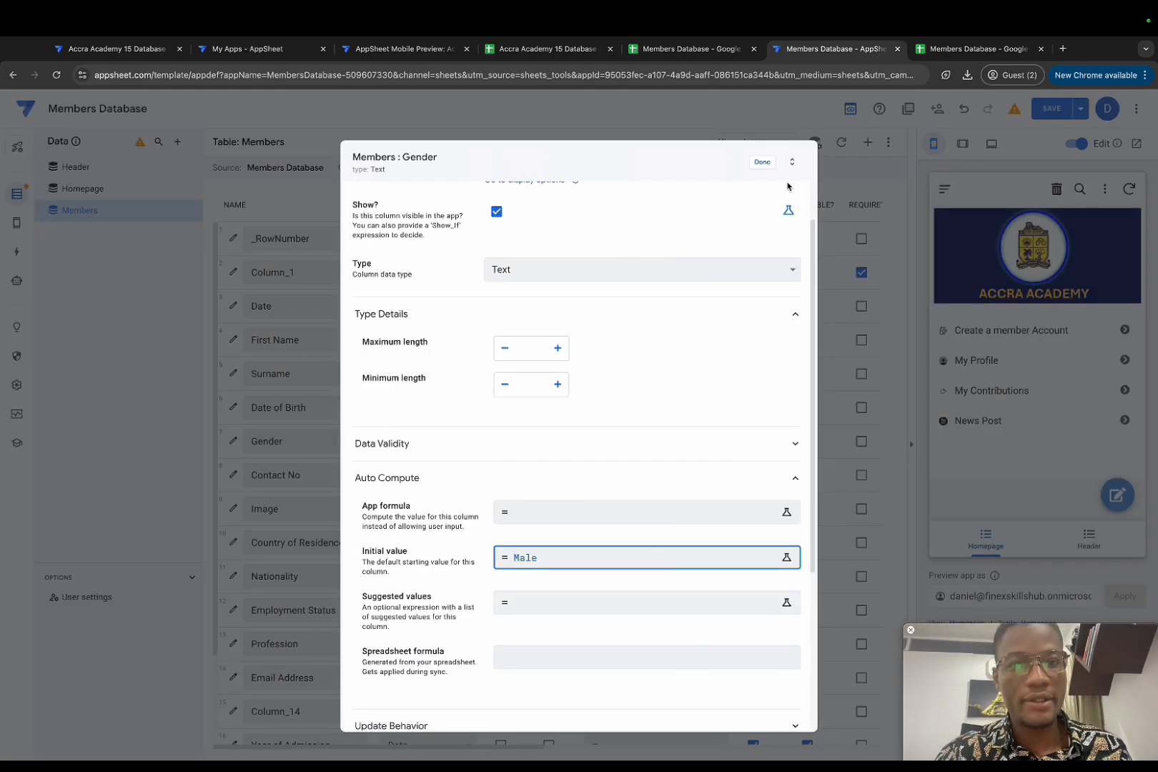
left_click(761, 163)
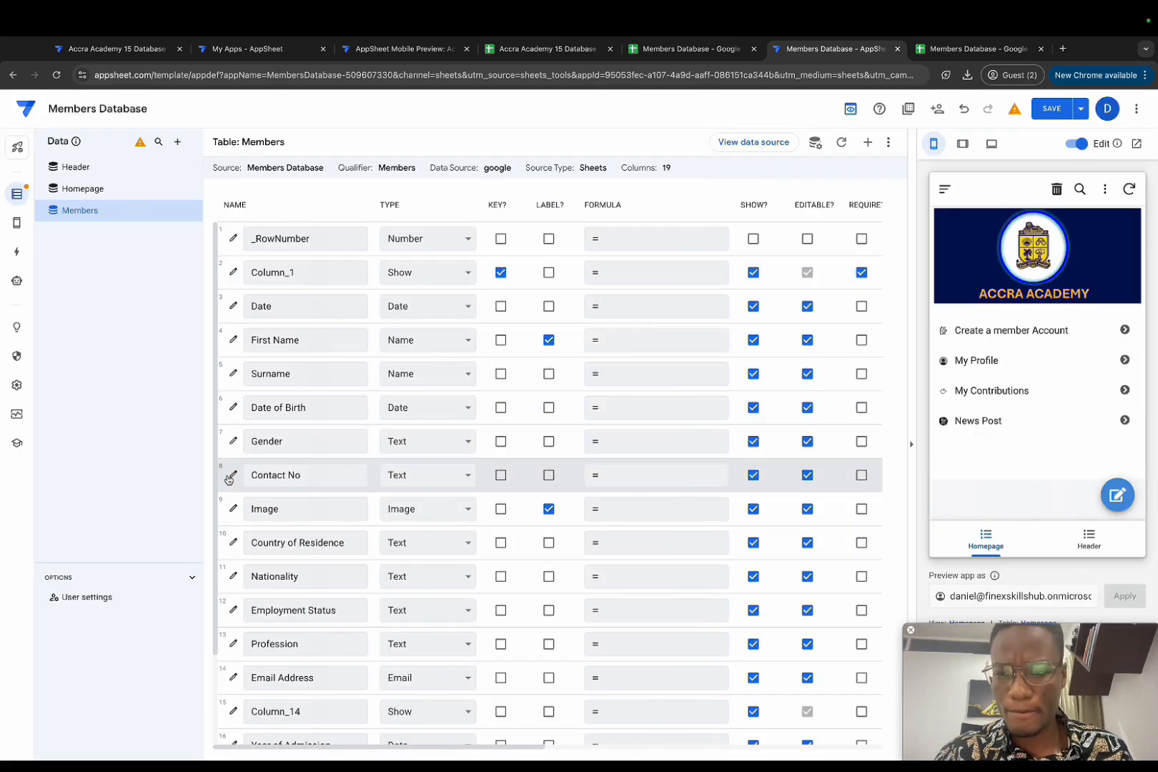
left_click(406, 482)
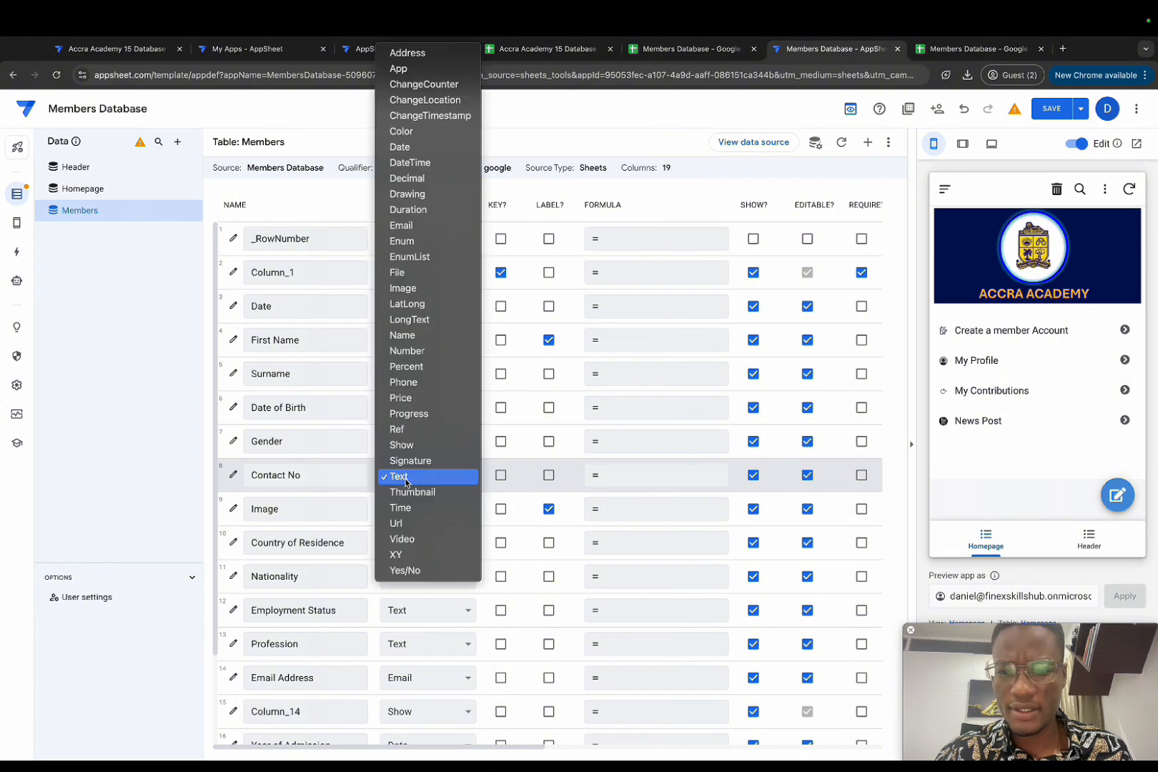
left_click(415, 386)
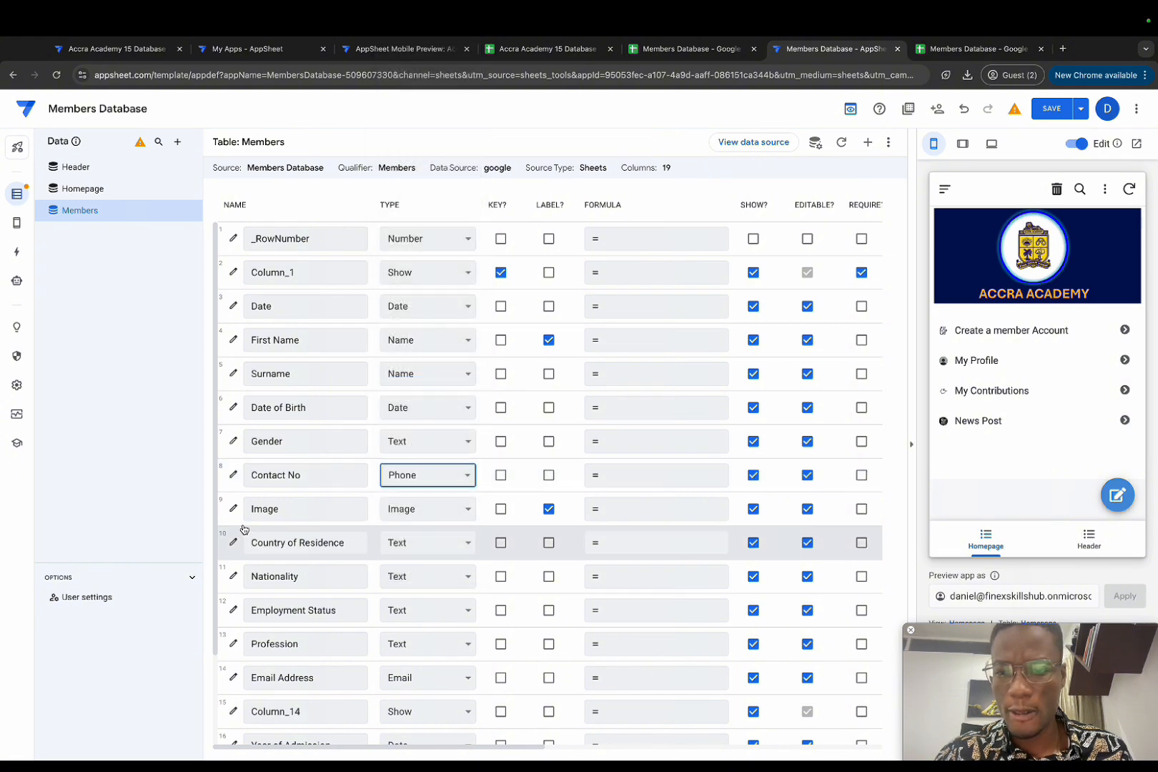
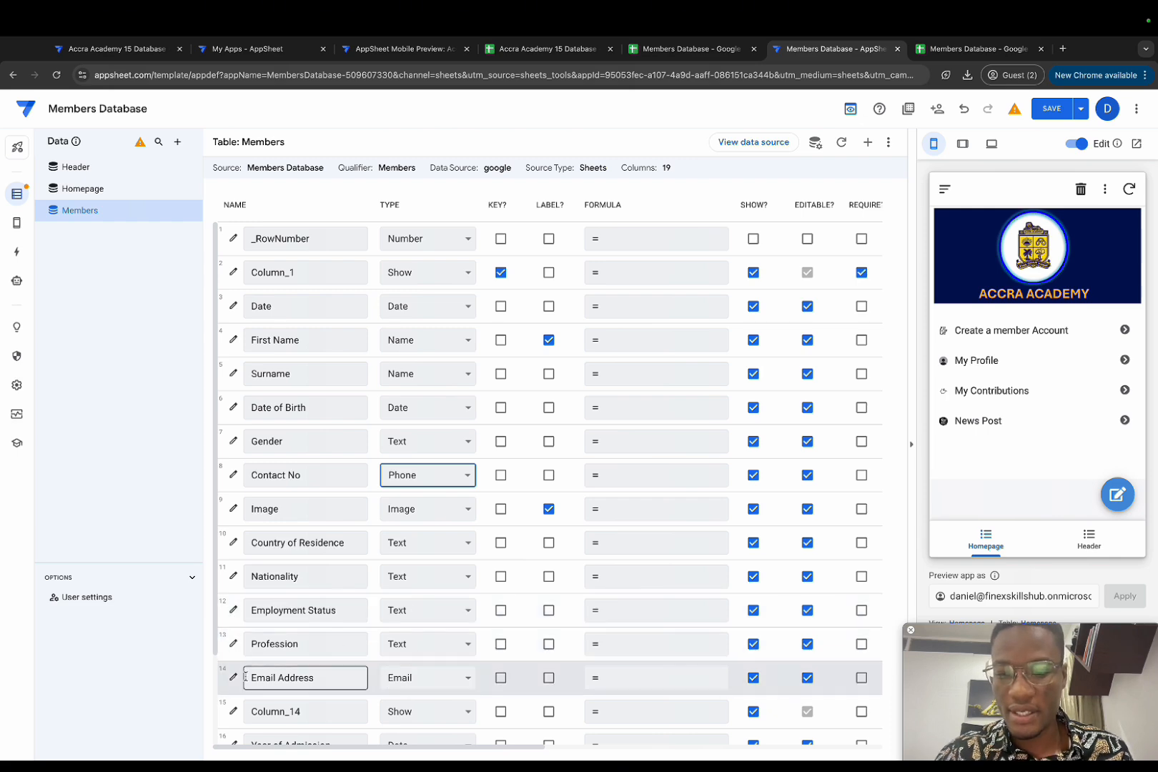
Step: Give the Email Address column the initial value formula useremail()
left_click(227, 679)
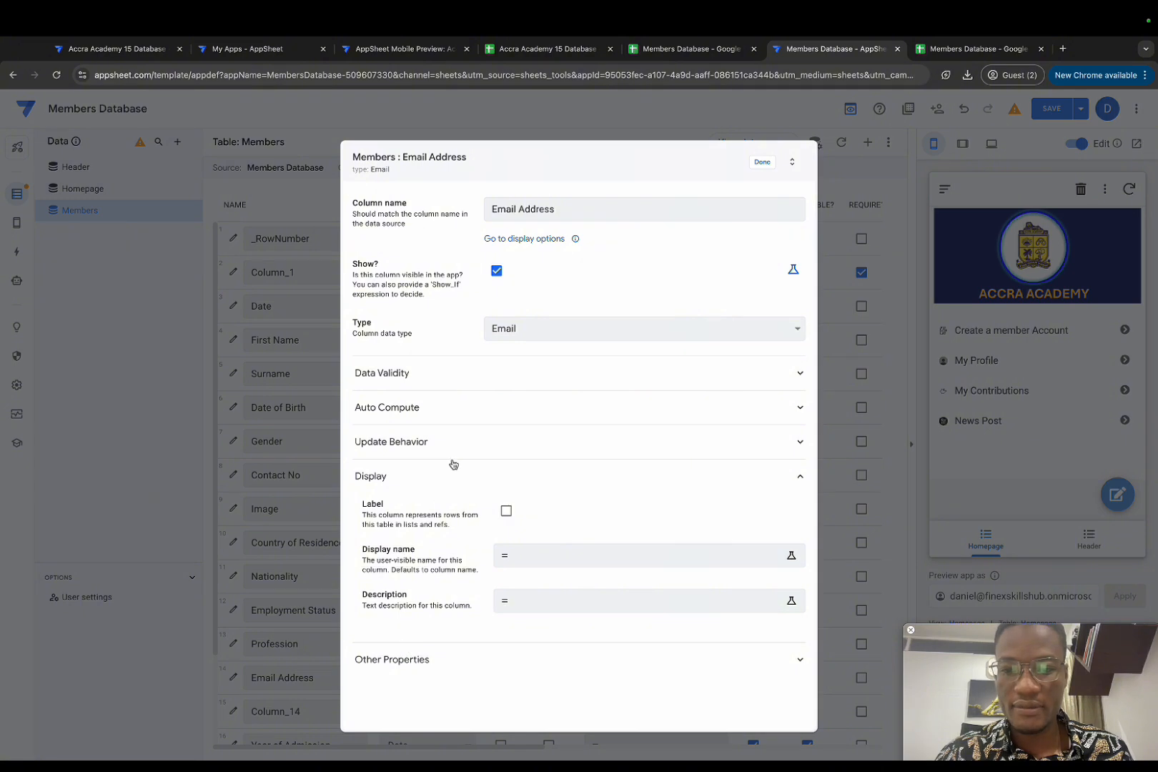
left_click(480, 412)
left_click(550, 499)
type("useremail")
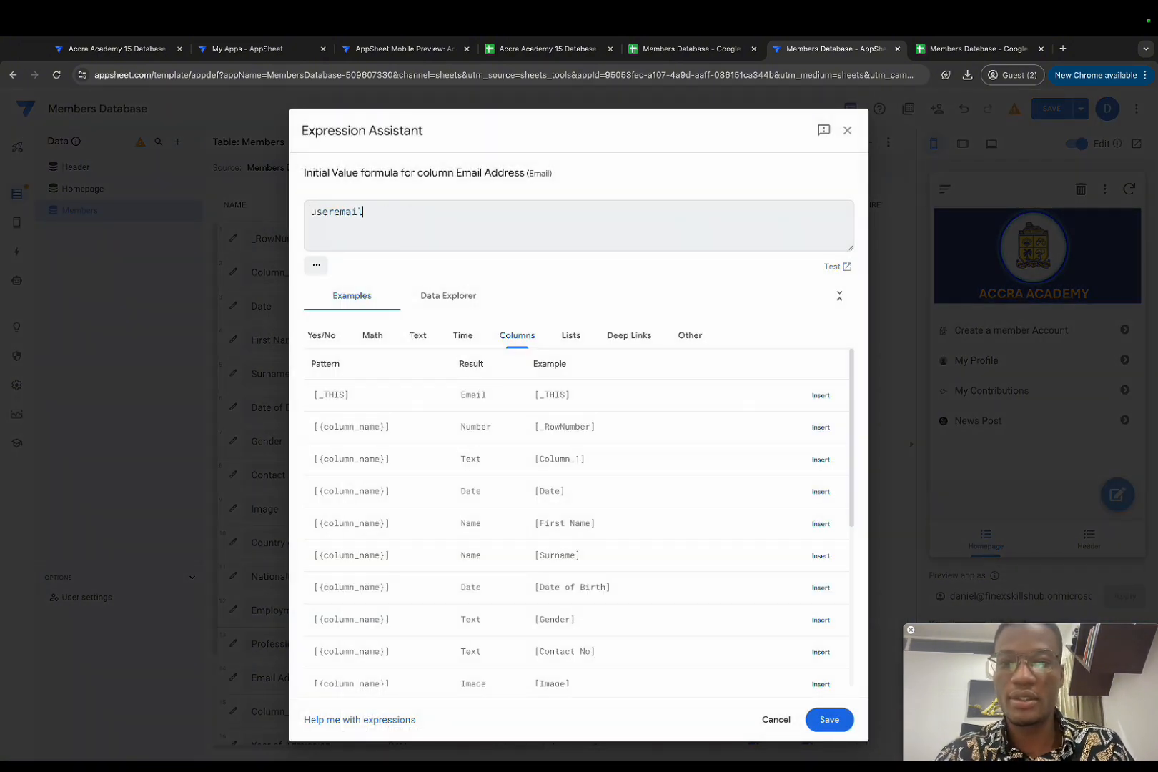
type("()")
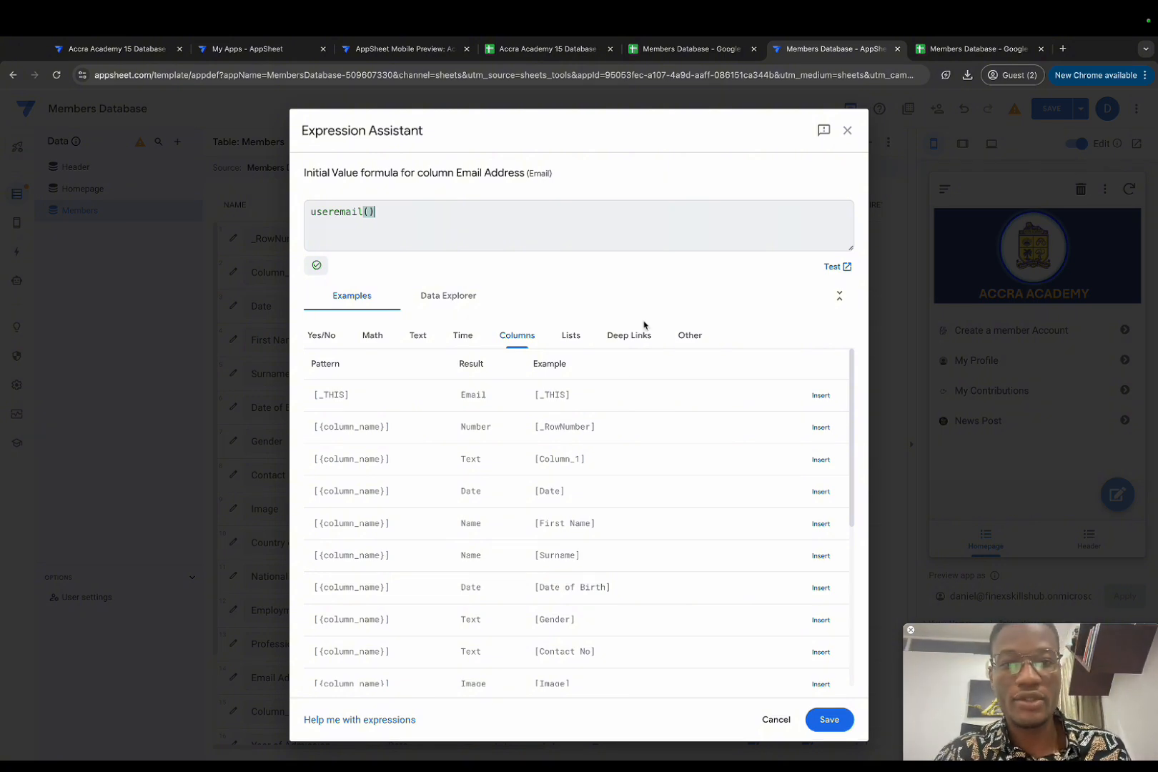
left_click(830, 720)
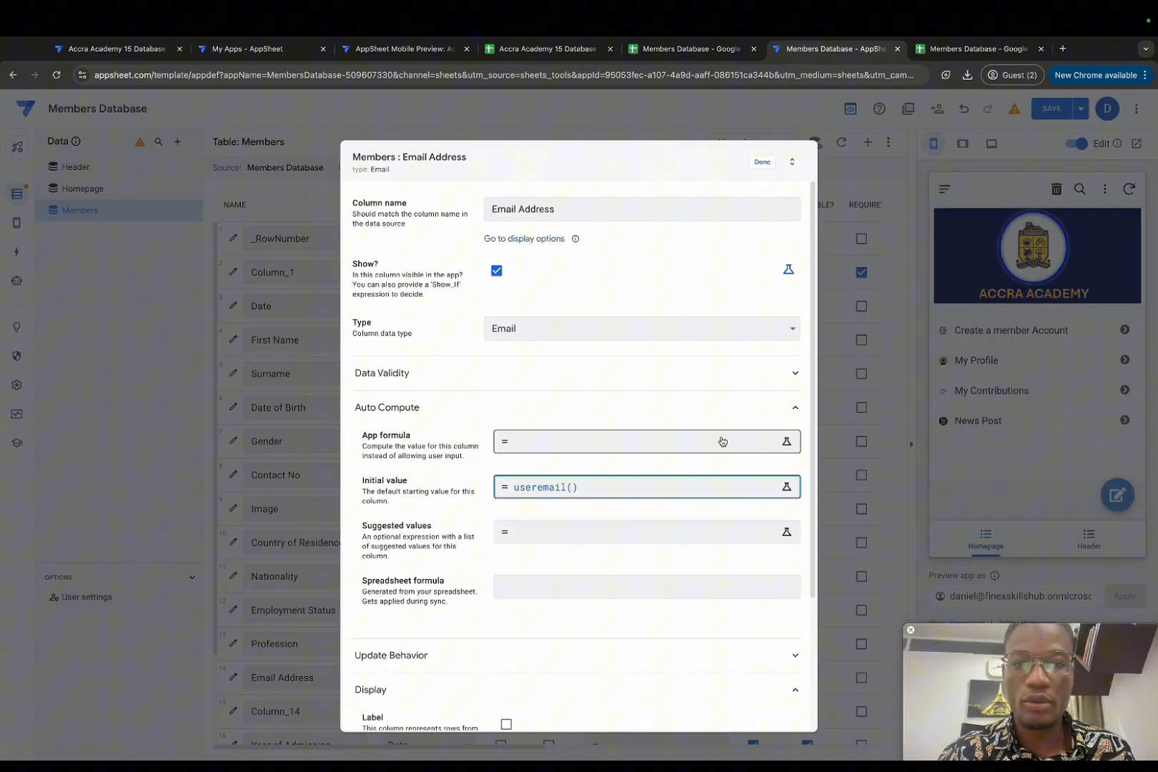
left_click(764, 158)
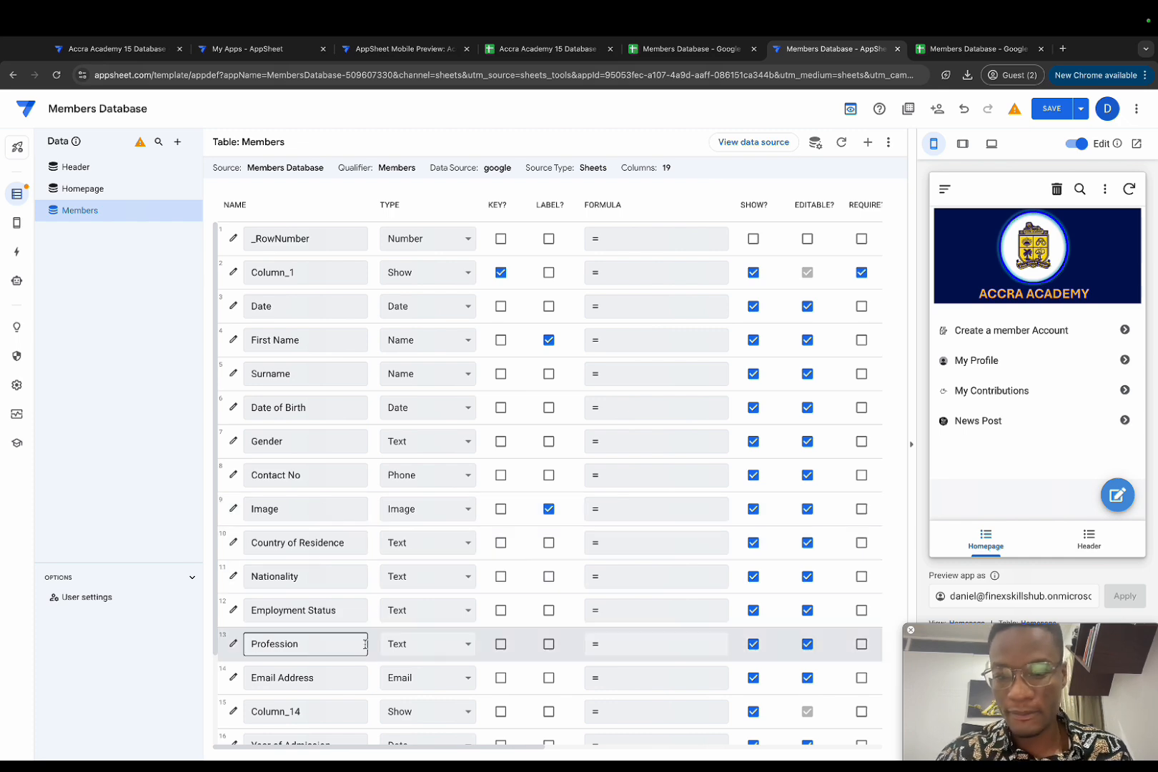
Step: Make Column_14 a Page_Header whose content is the quoted text "Student's info"
scroll(352, 657, "down", 3)
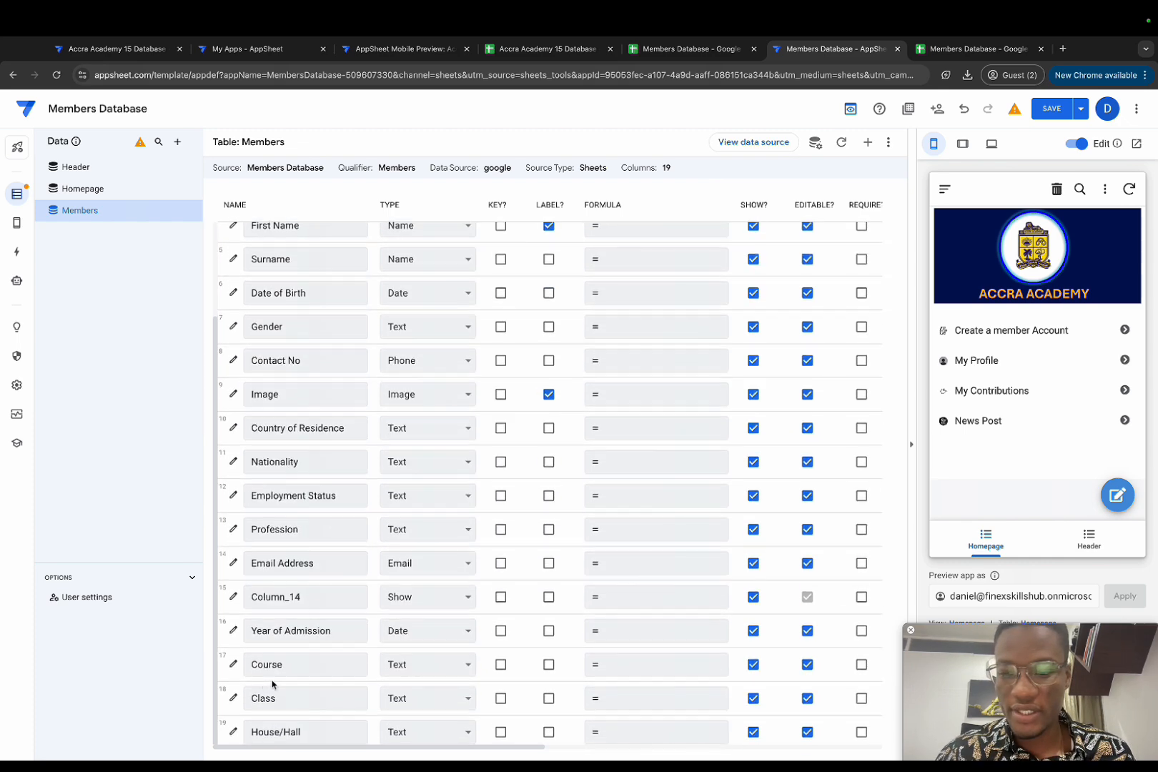
left_click(234, 597)
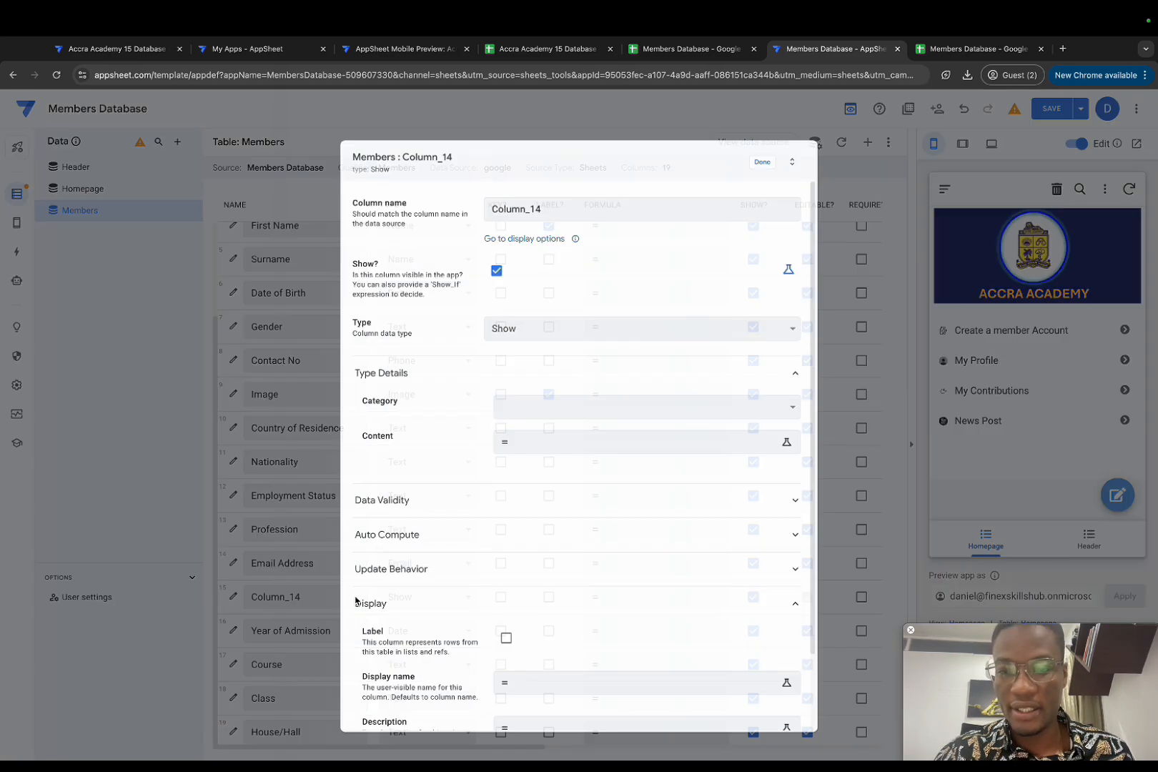
left_click(535, 406)
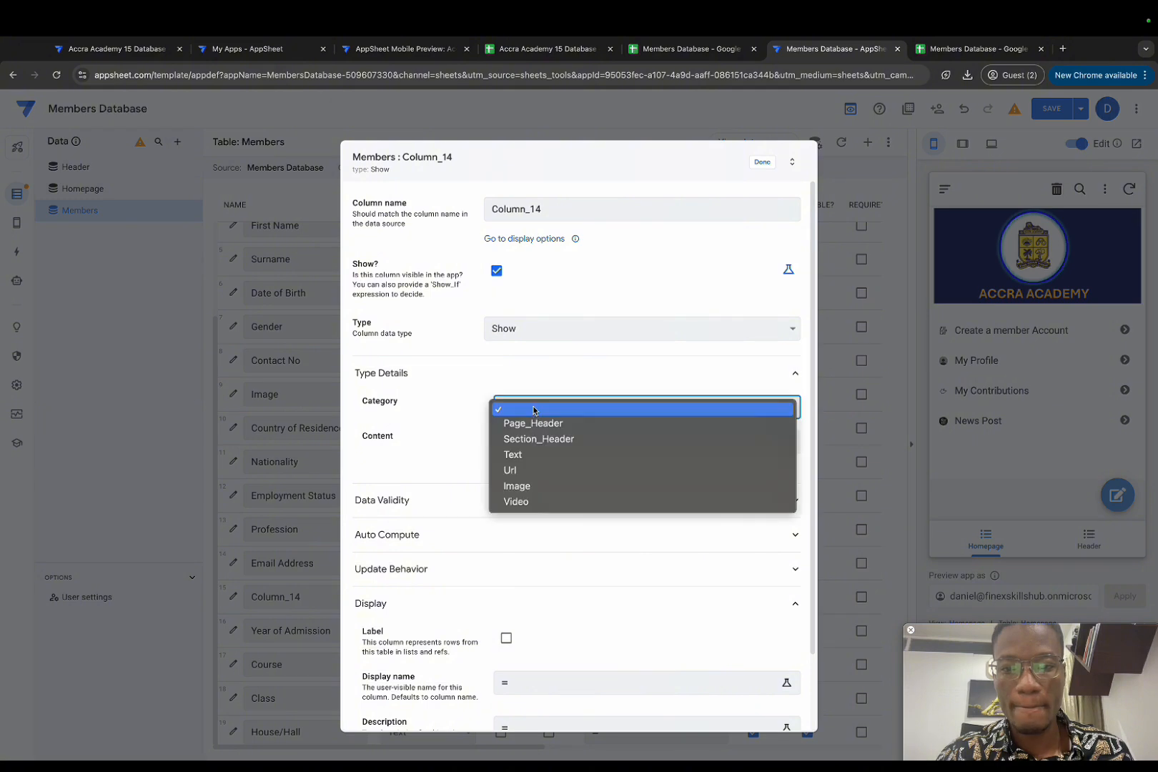
left_click(535, 423)
left_click(533, 441)
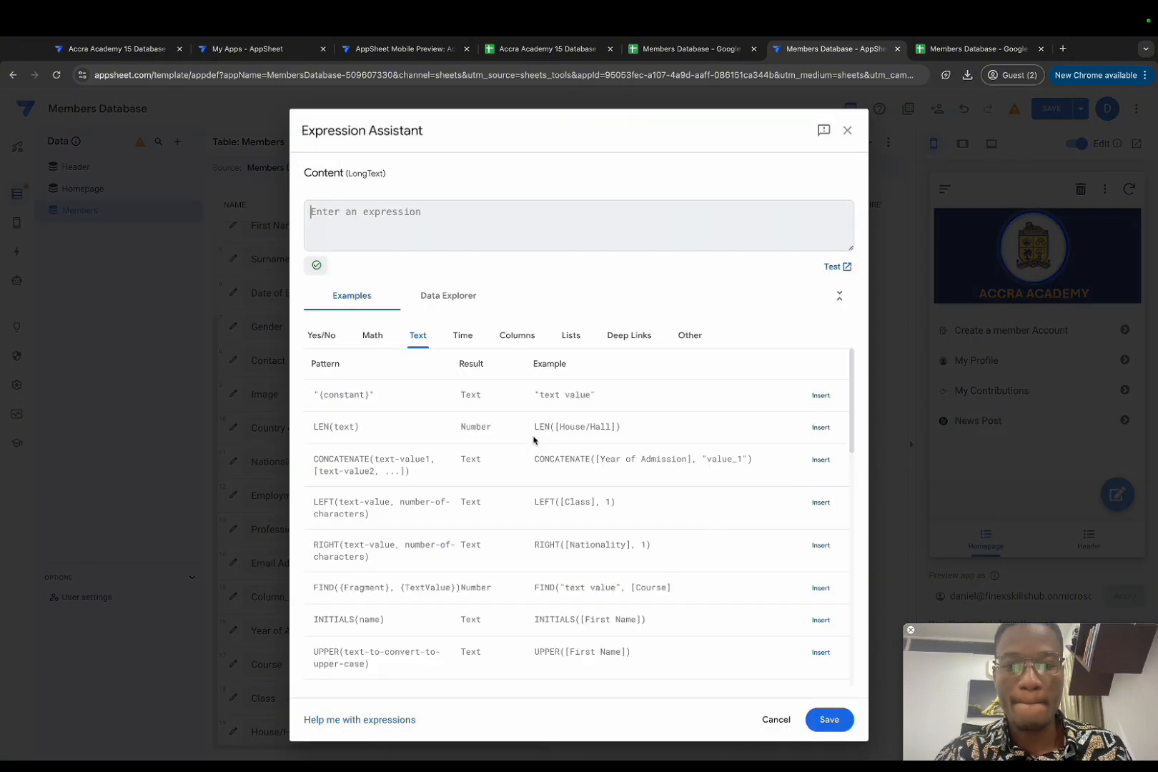
type("Student's info")
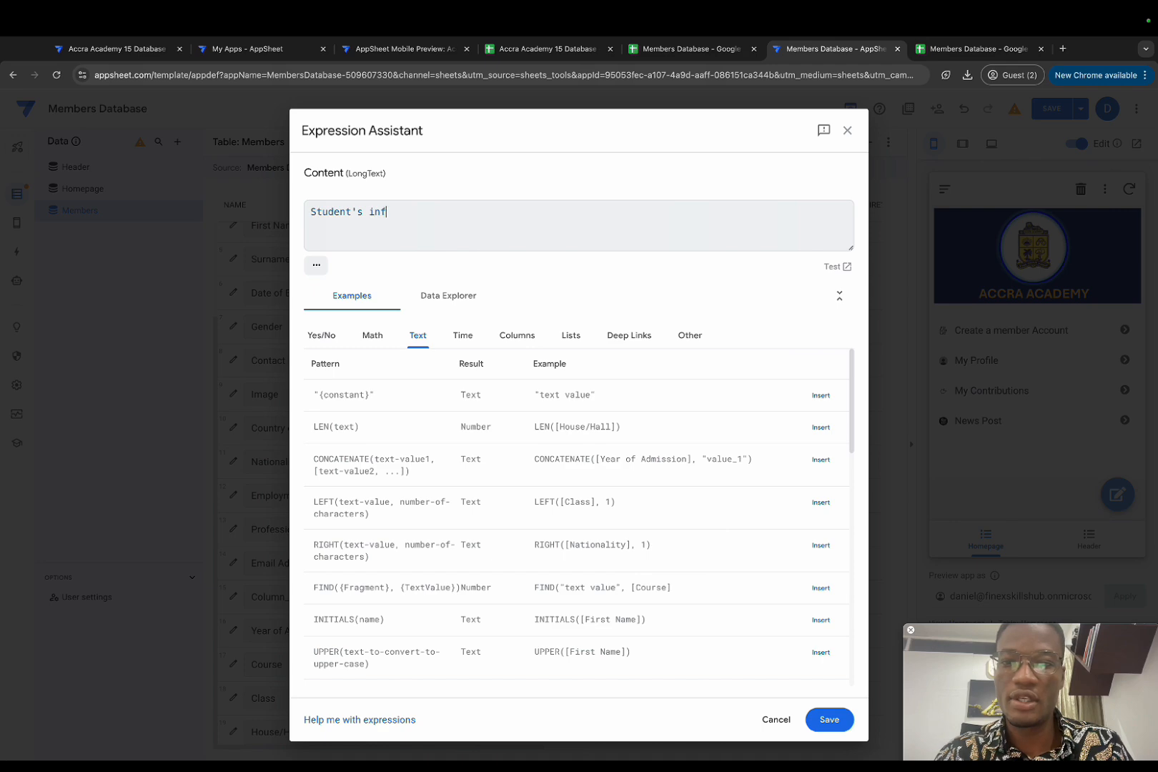
left_click(829, 720)
left_click(579, 442)
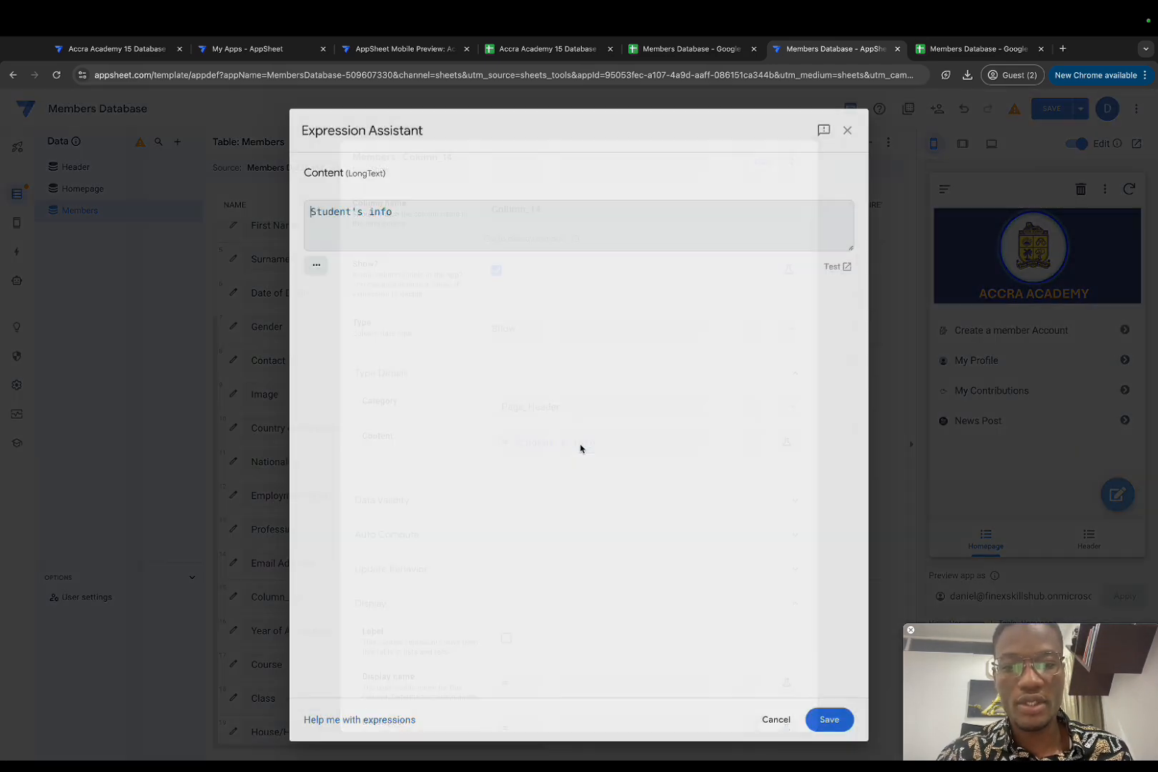
type("\"")
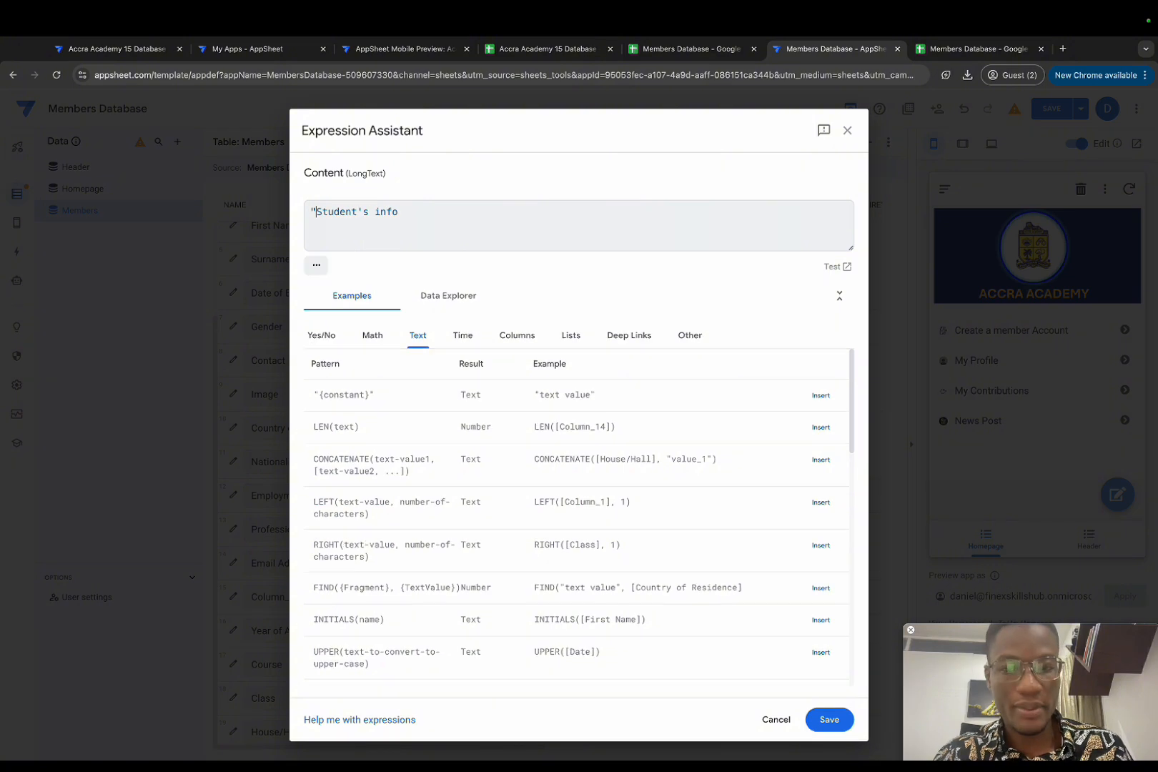
type("\"")
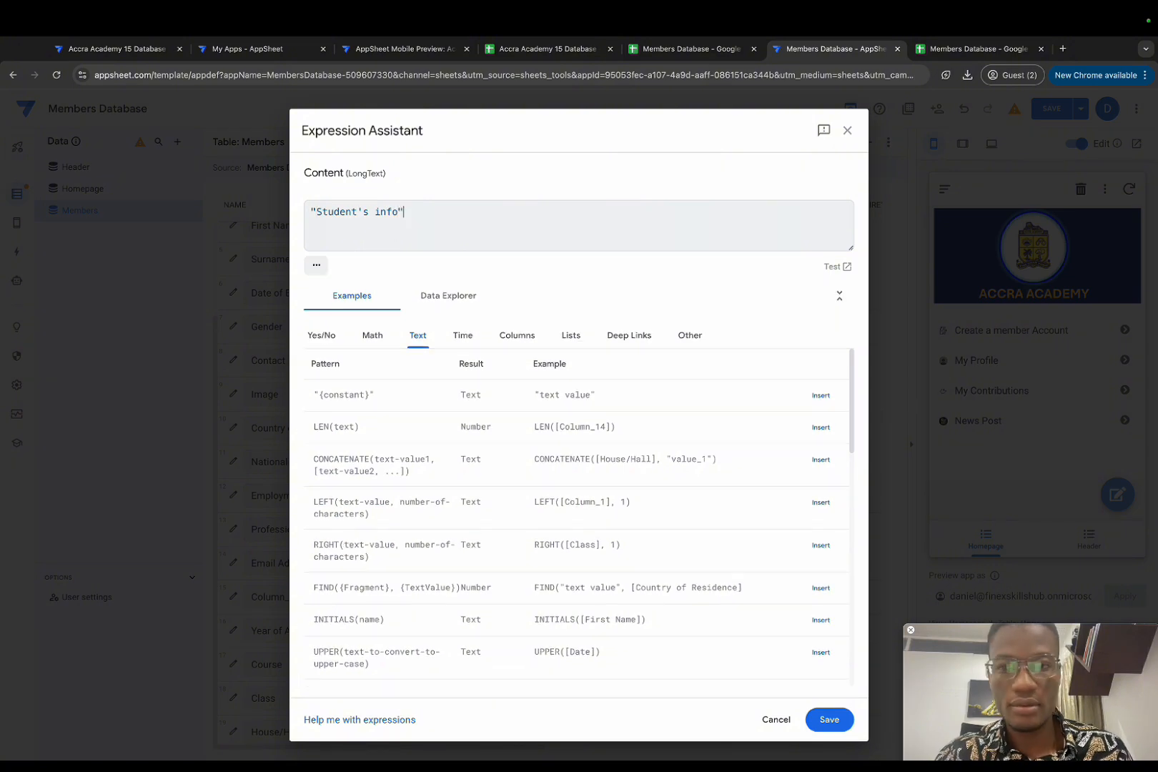
left_click(829, 719)
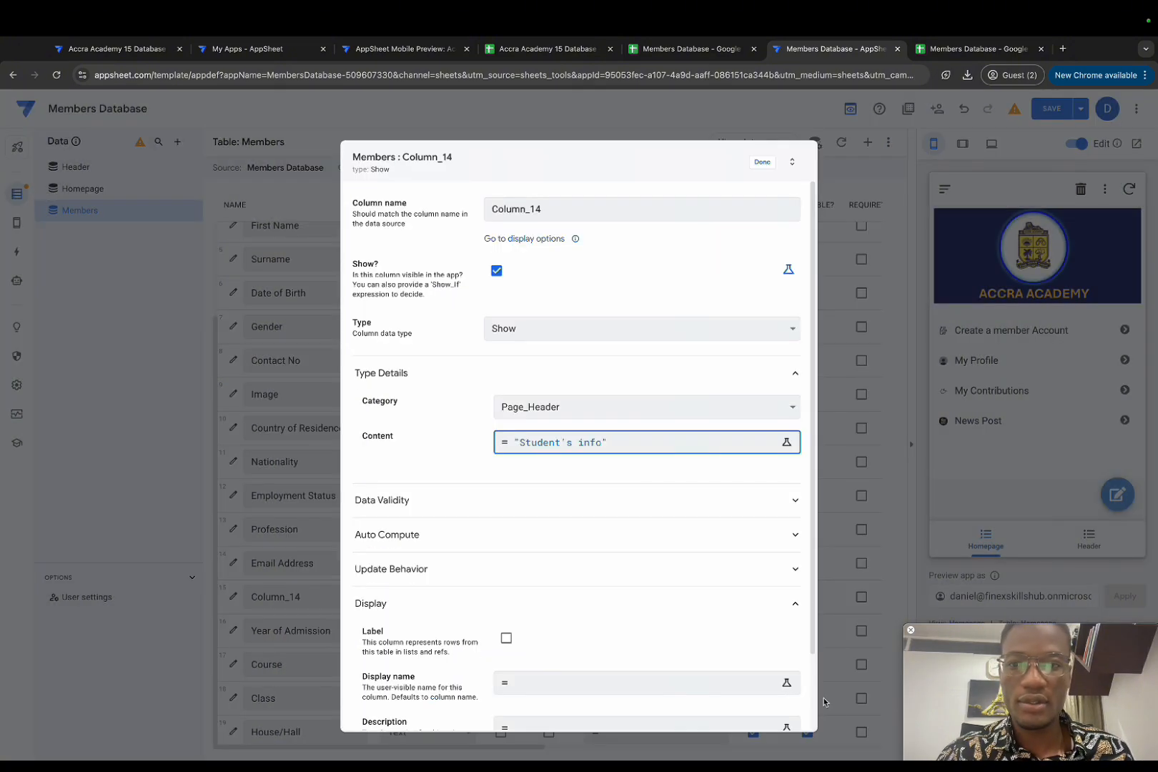
left_click(763, 163)
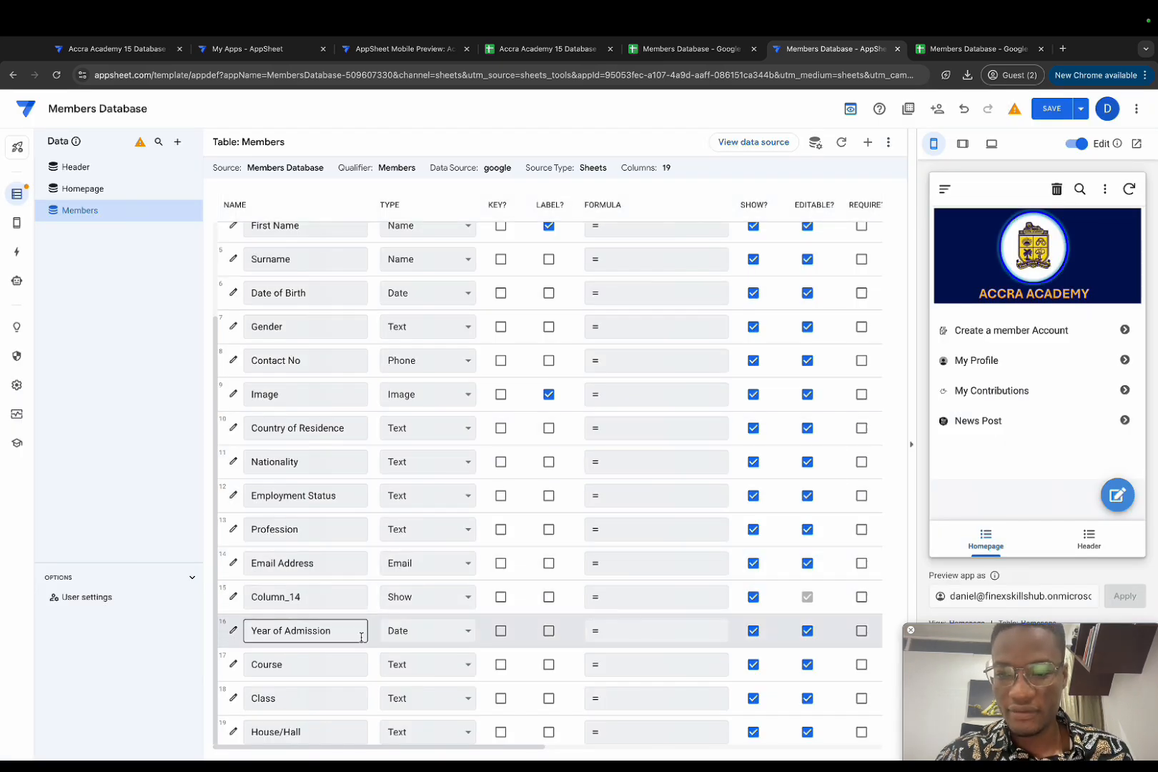
Step: Make Year of Admission an Enum column with allowed values 2000 and 2001
left_click(411, 639)
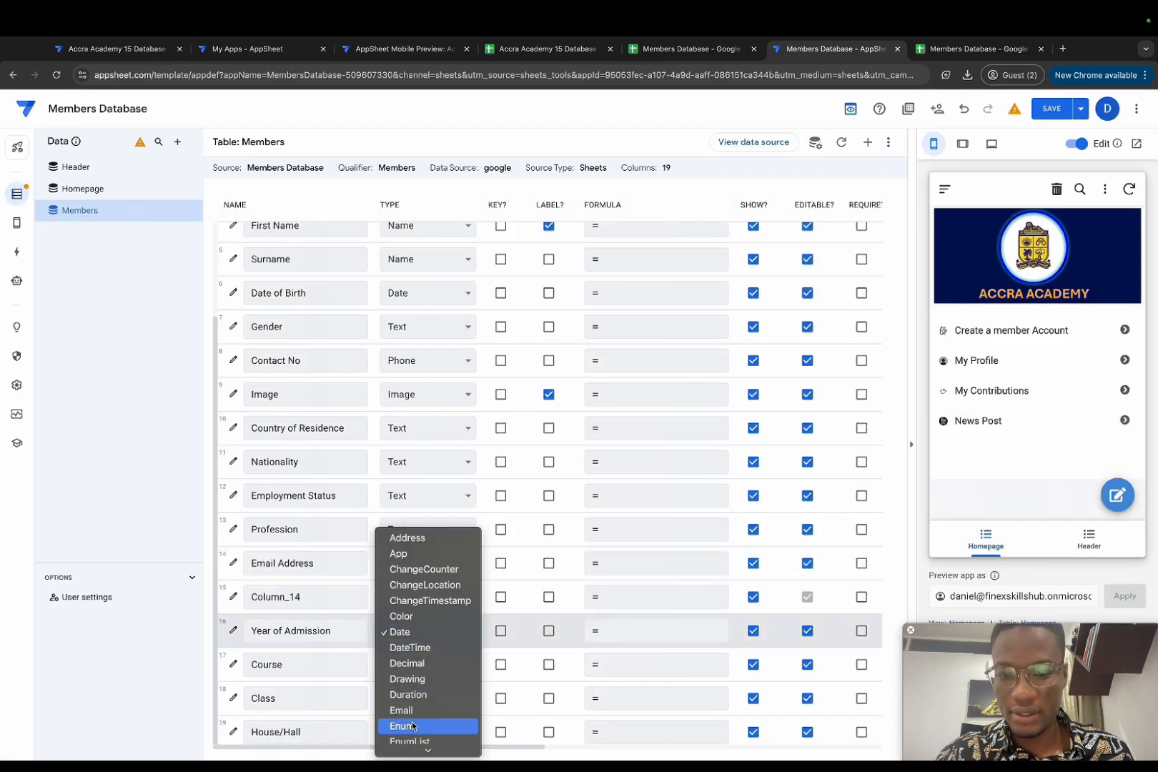
left_click(417, 726)
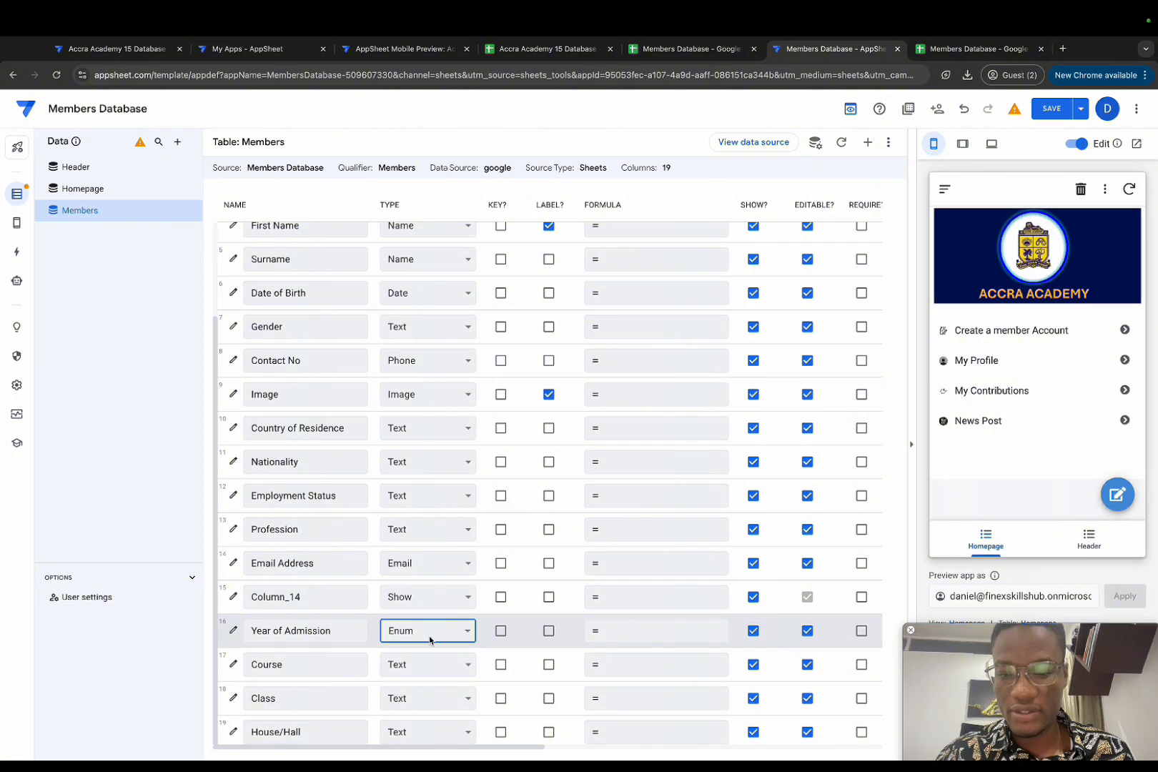
left_click(233, 630)
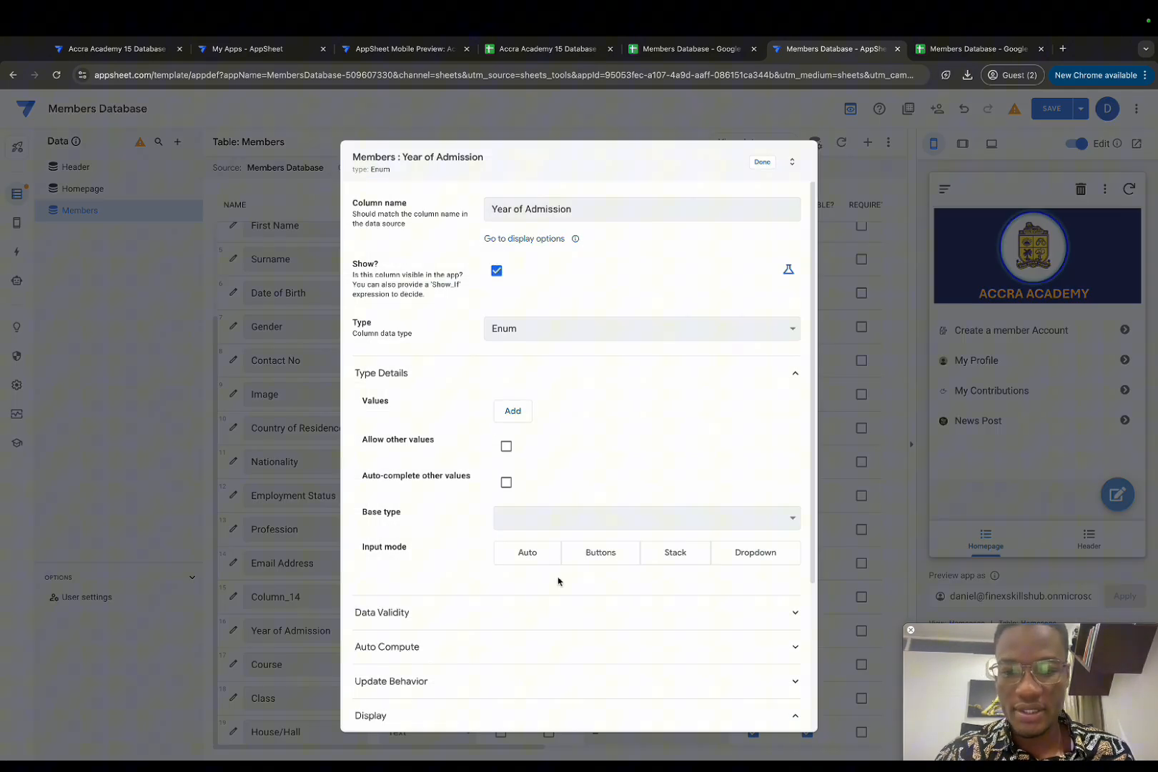
left_click(514, 413)
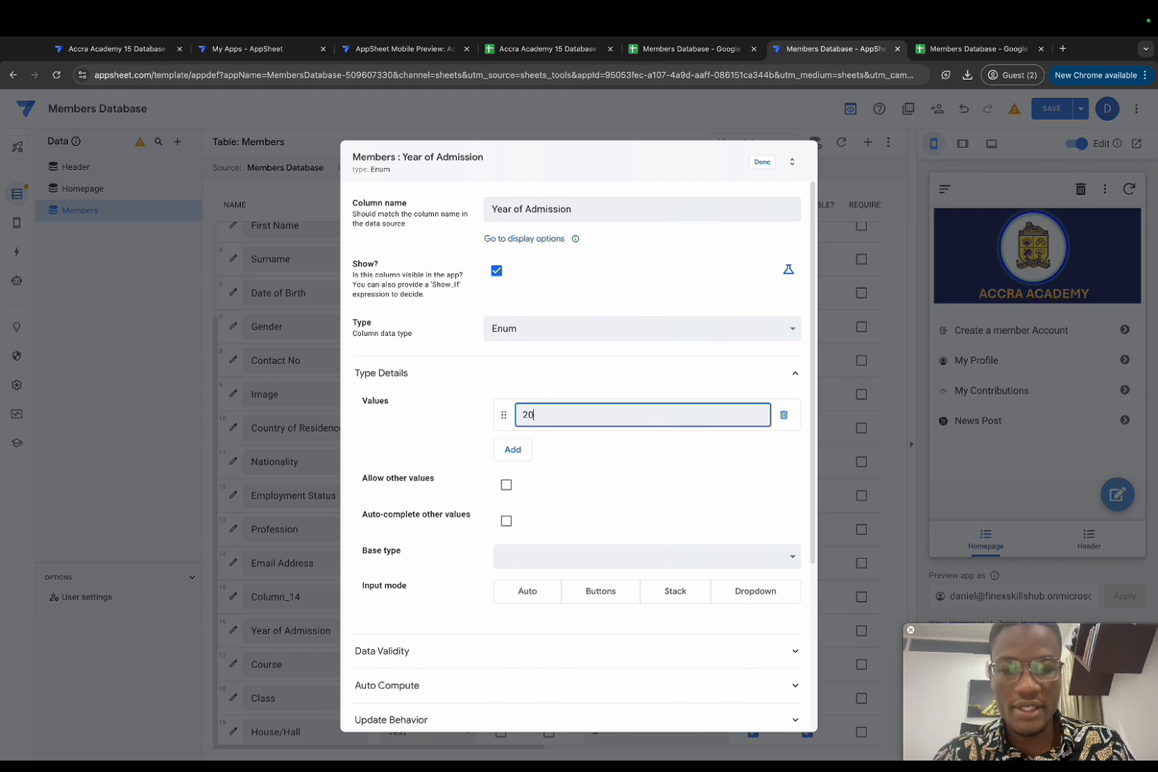
left_click(527, 444)
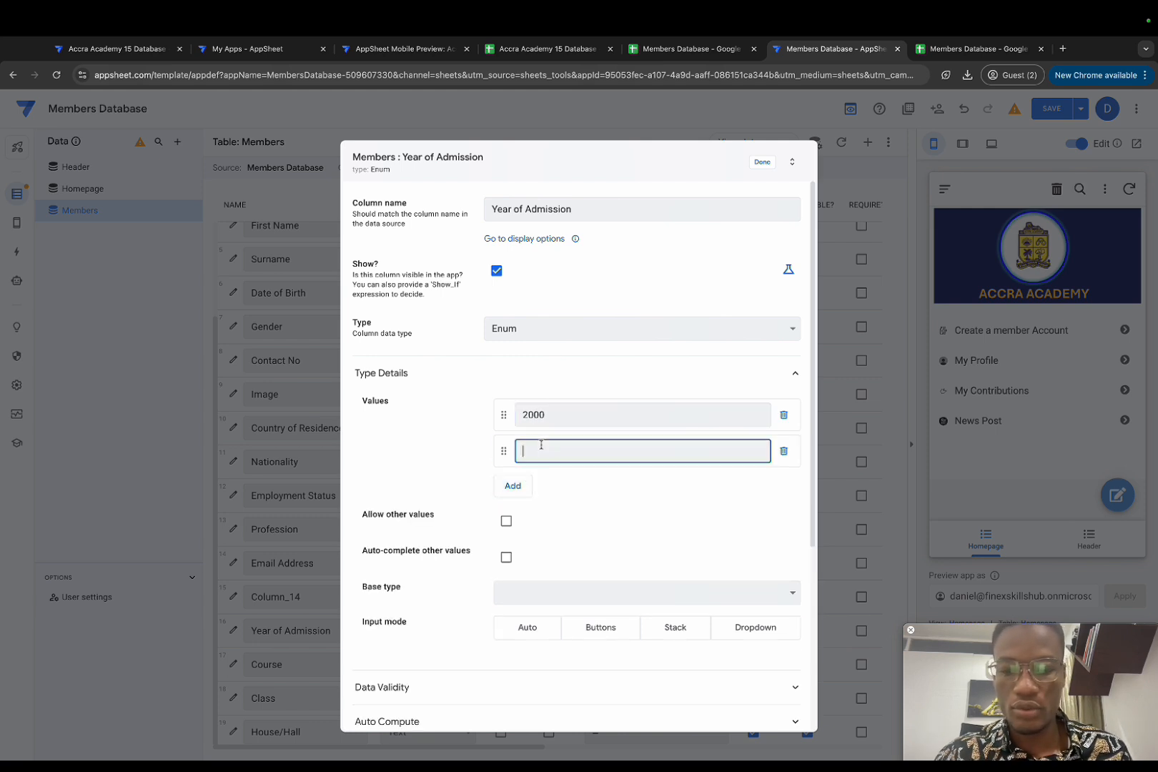
left_click(512, 485)
left_click(783, 489)
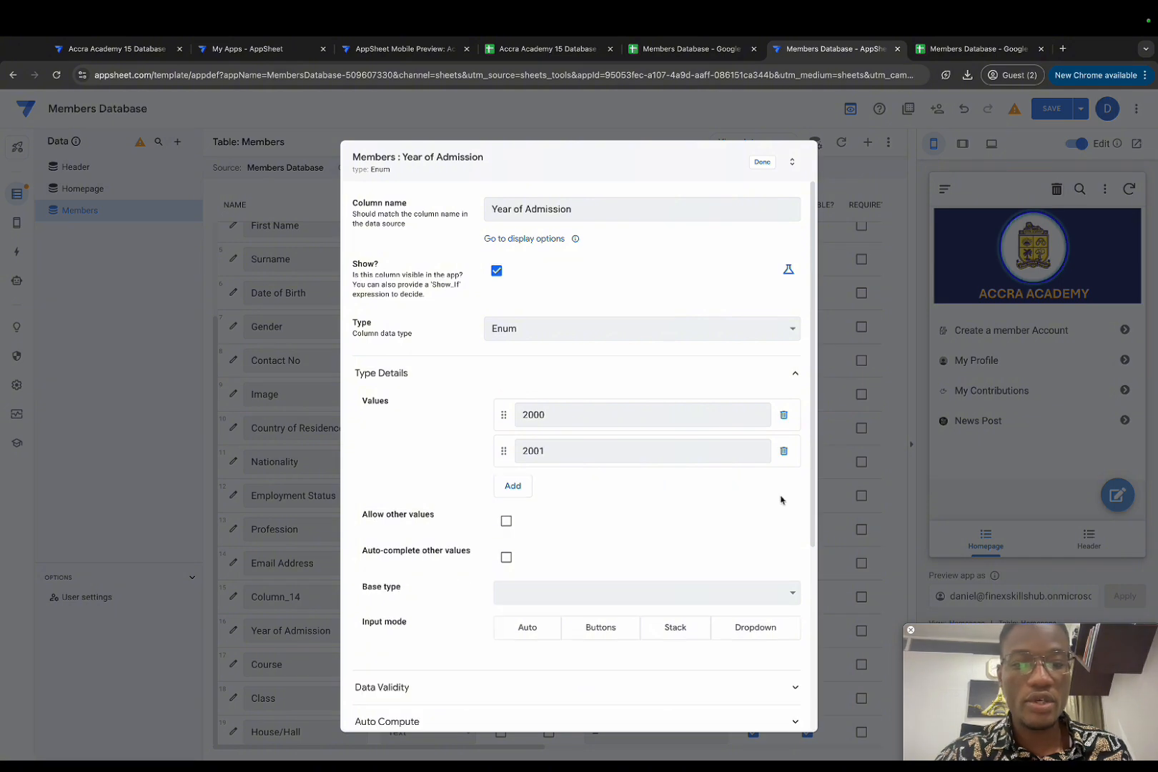
Step: Set Year of Admission's Valid If to a List of years "1990" through "2030"
left_click(541, 688)
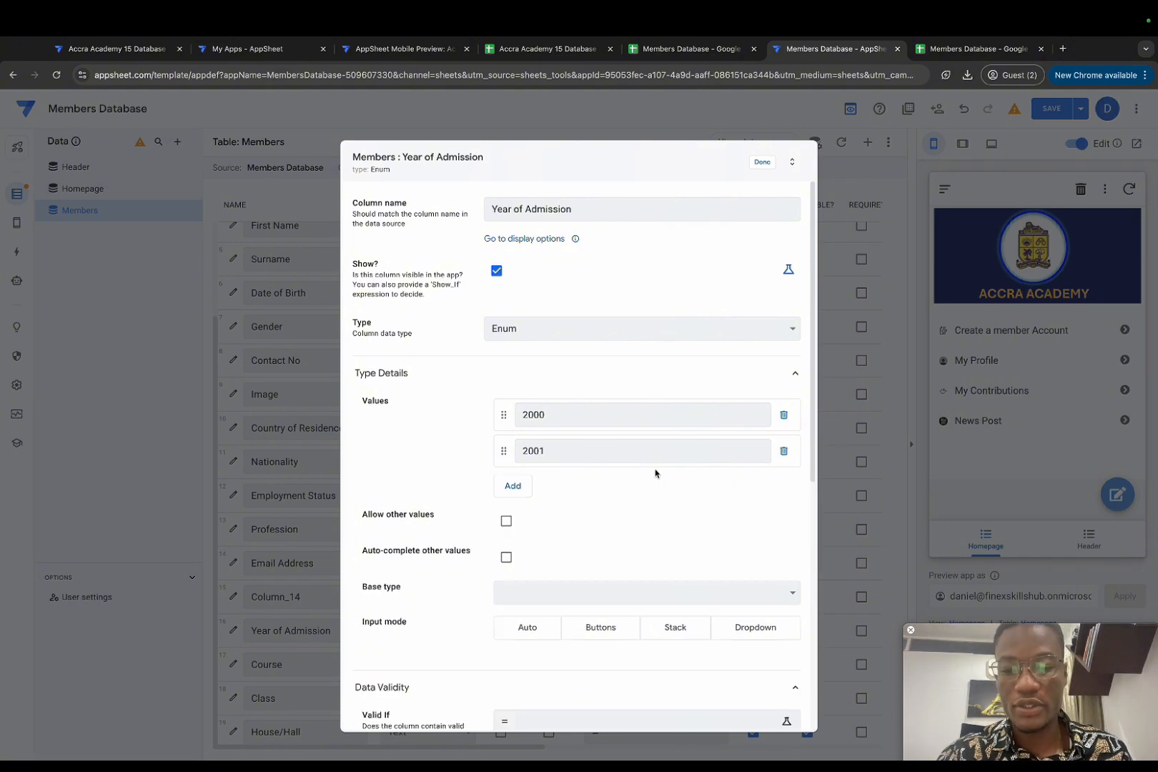
scroll(630, 516, "down", 5)
left_click(555, 350)
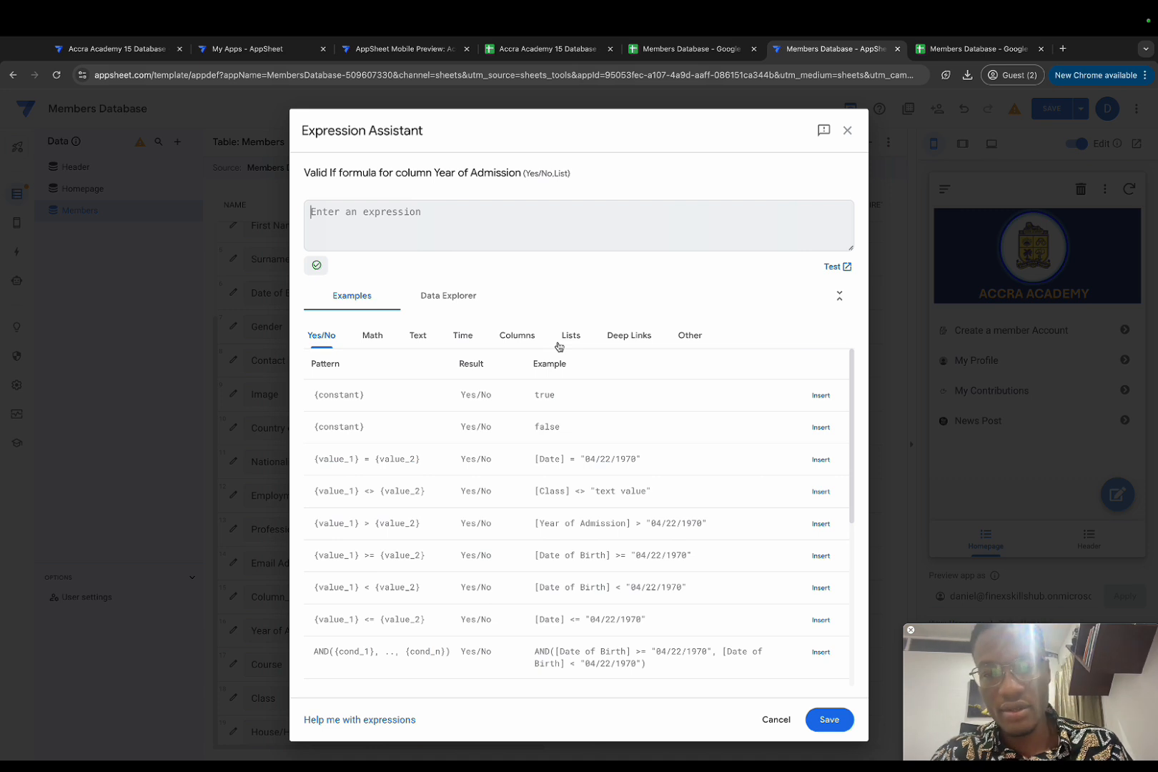
type("List(\"")
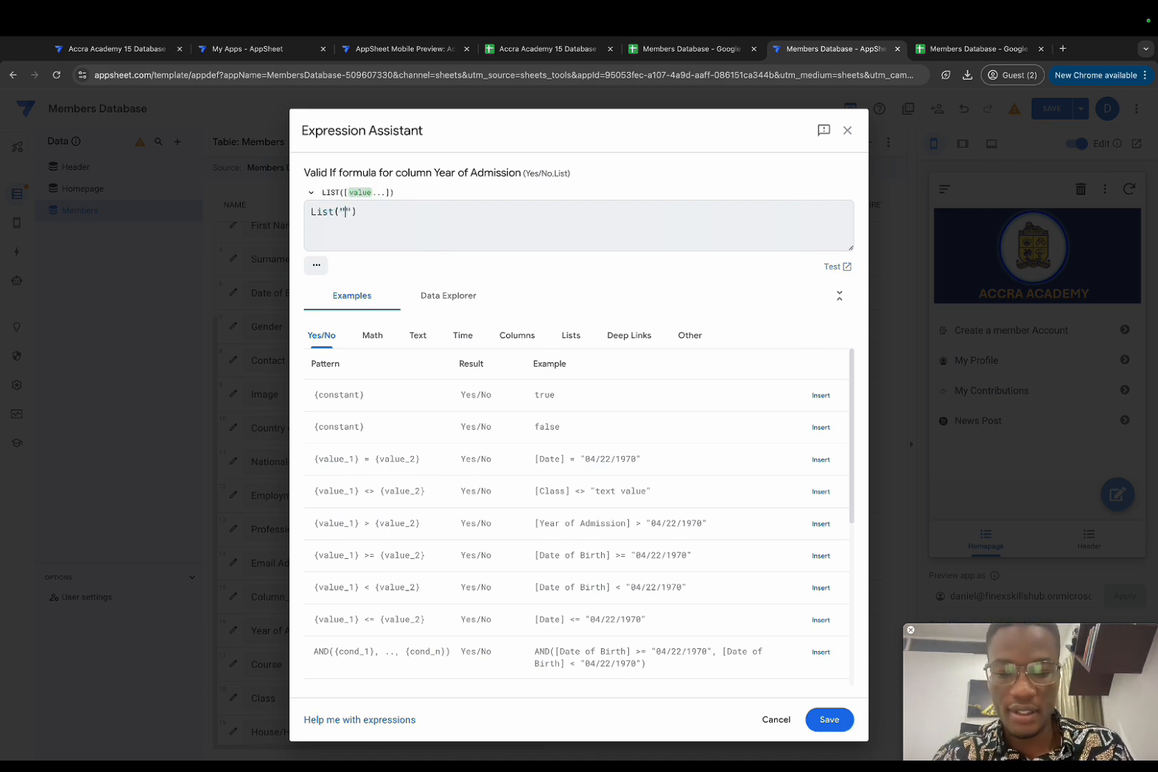
type("2000\",\"")
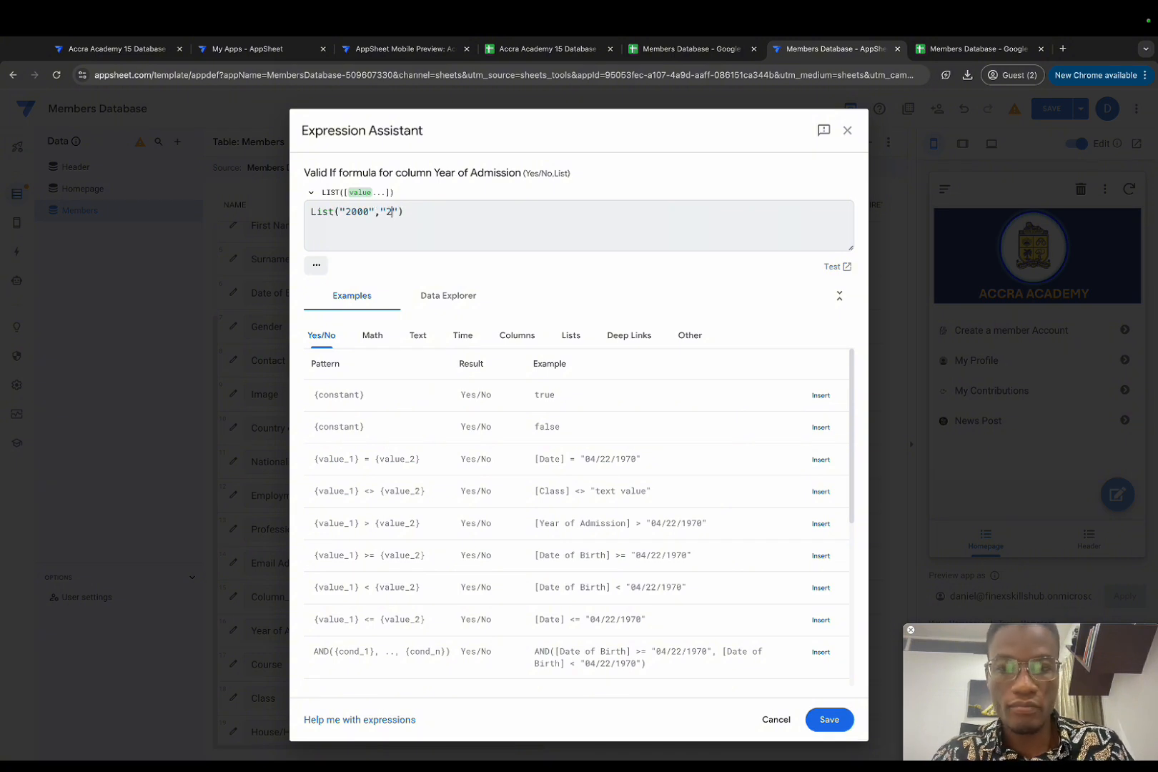
type("2001\",\"2002")
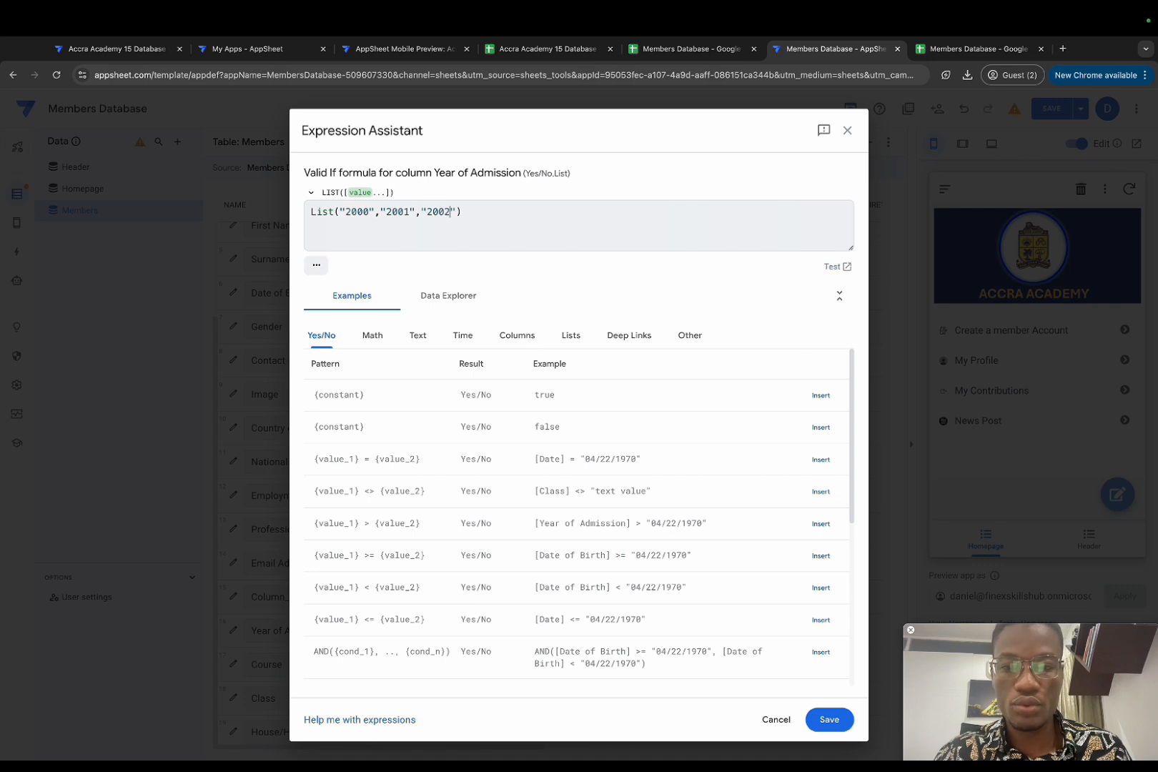
type("\",\"200")
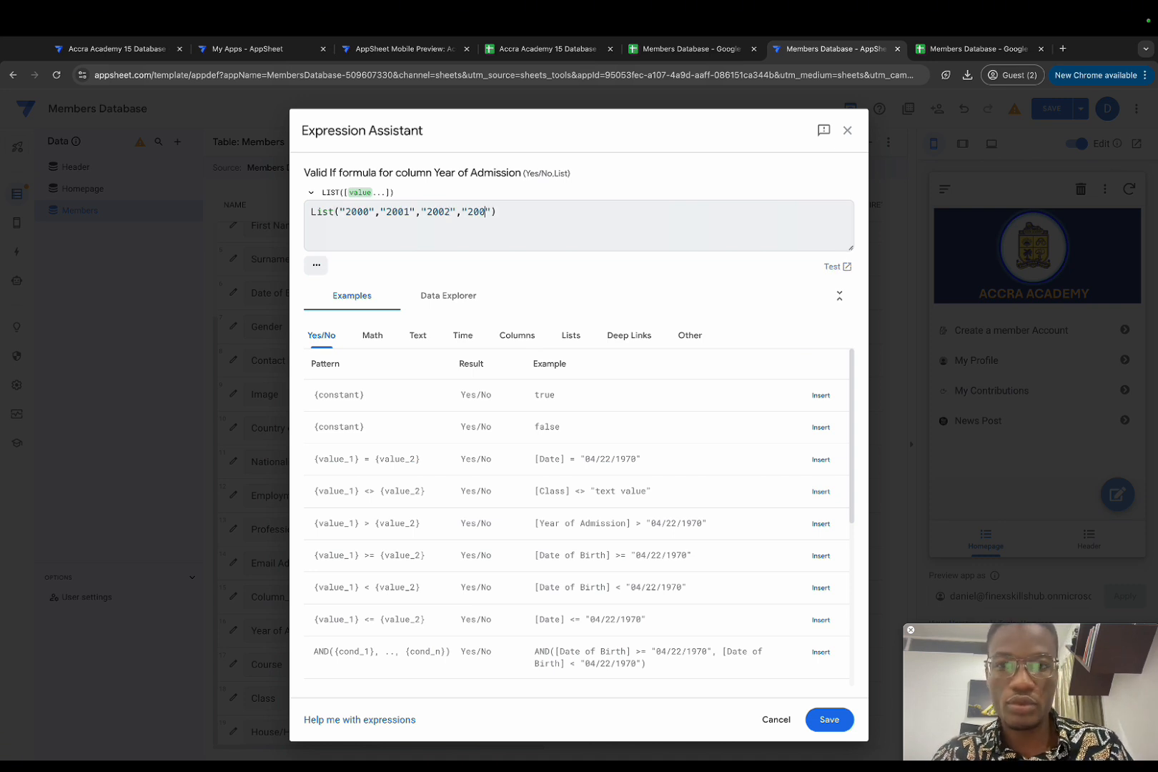
left_click(504, 212)
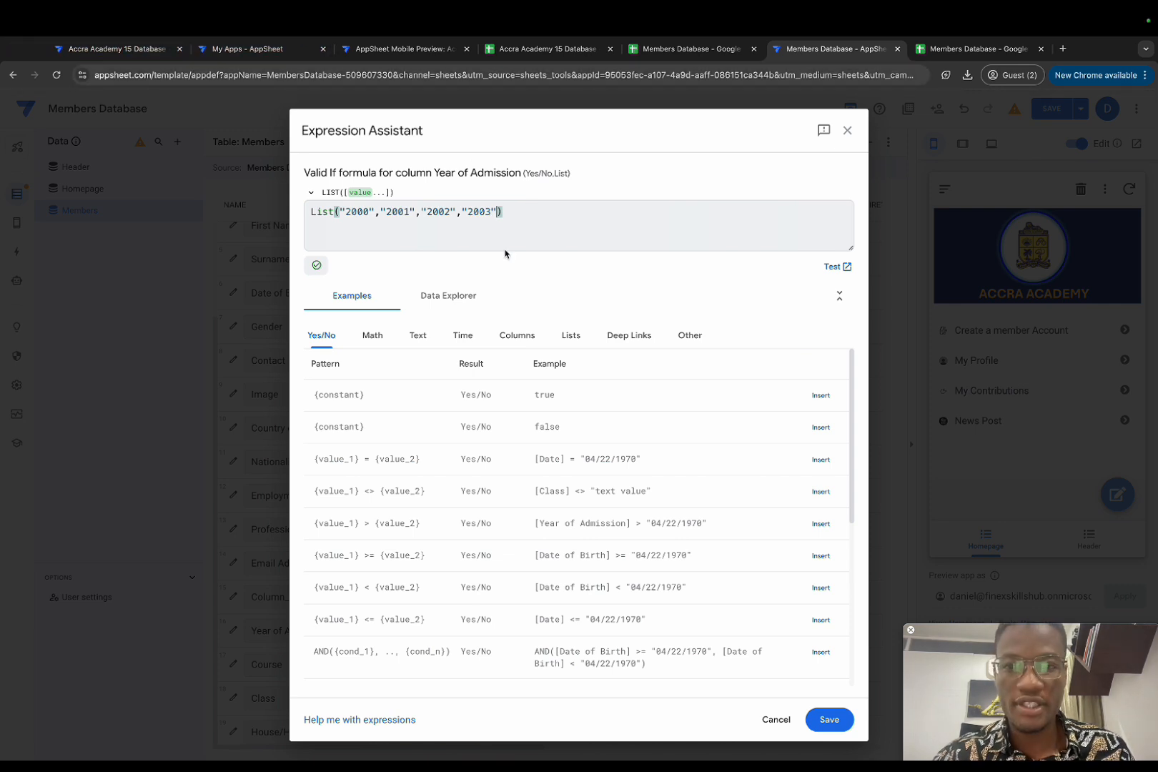
key("super+a")
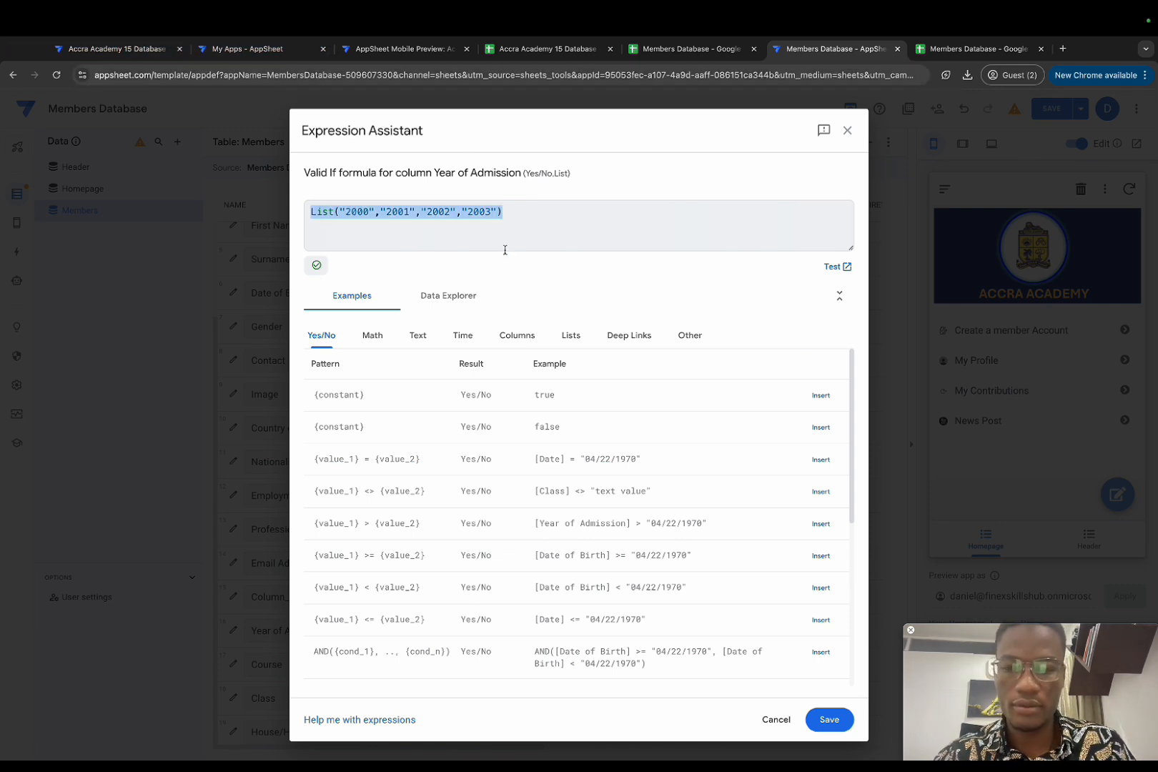
type("List(\"1990\",\"1991\",\"1992\",\"1993\",\"1994\",\"1995\",\"1996\",\"1997\",\"1998\",\"1999\",\"2000\",\"2001\",\"2002\",\"2003\",\"2004\",\"2005\",\"2006\",\"2007\",\"2008\",\"2009\",\"2010\",\"2011\",\"2012\",\"2013\",\"2014\",\"2015\",\"2016\",\"2017\",\"2018\",\"2019\",\"2020\",\"2021\",\"2022\",\"2023\",\"2024\",\"2025\",\"2026\",\"2027\",\"2028\",\"2029\",\"2030\")")
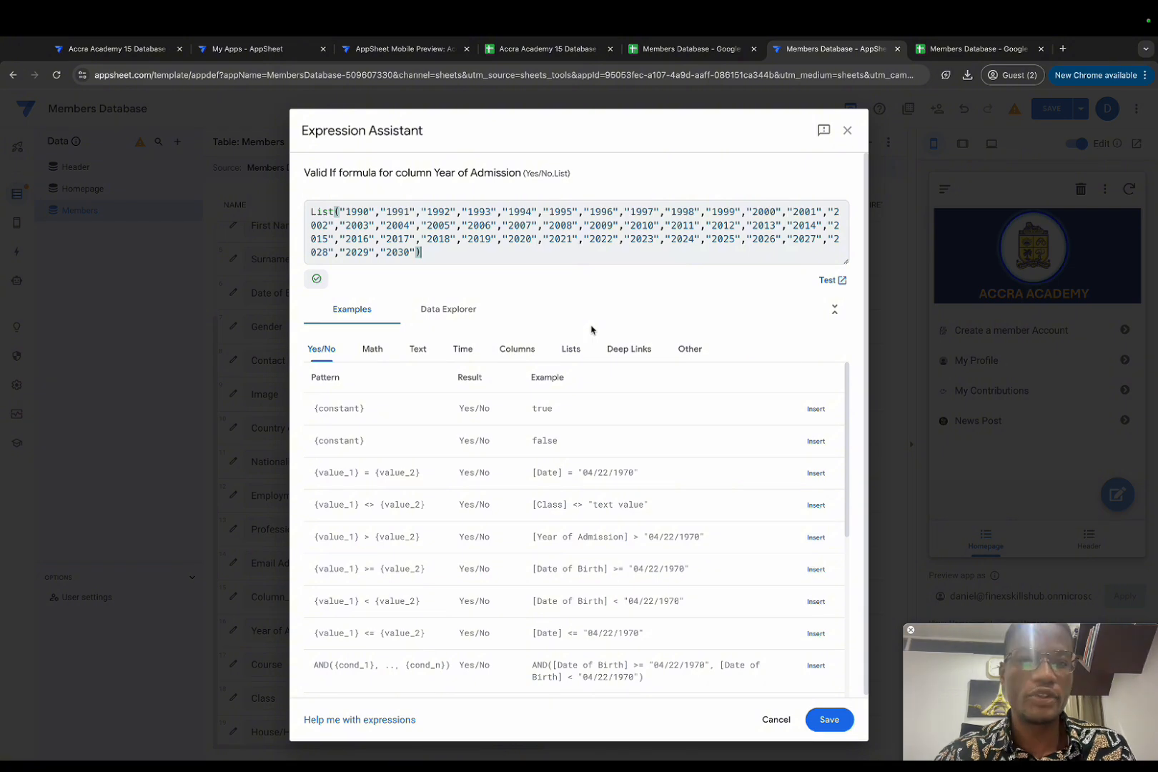
left_click(830, 719)
left_click(762, 163)
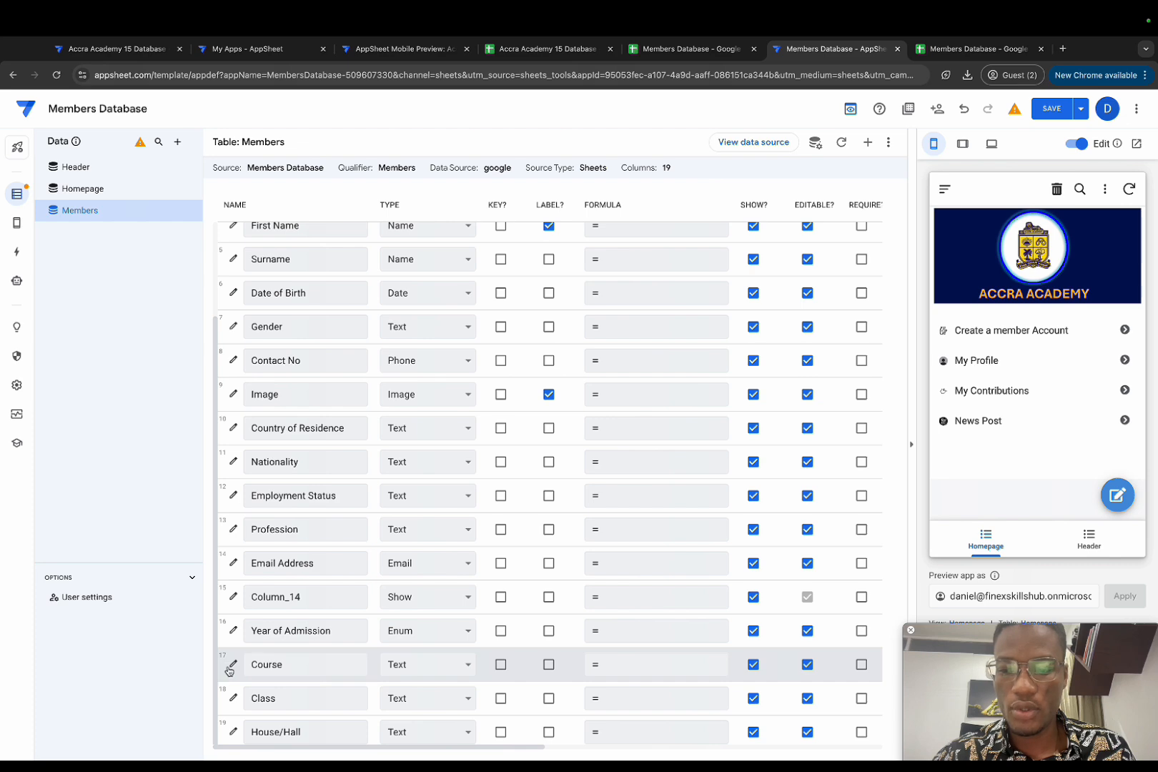
Step: Make Course an Enum with values Art, Business, Science, Gen. Art and Vis. Art
left_click(426, 664)
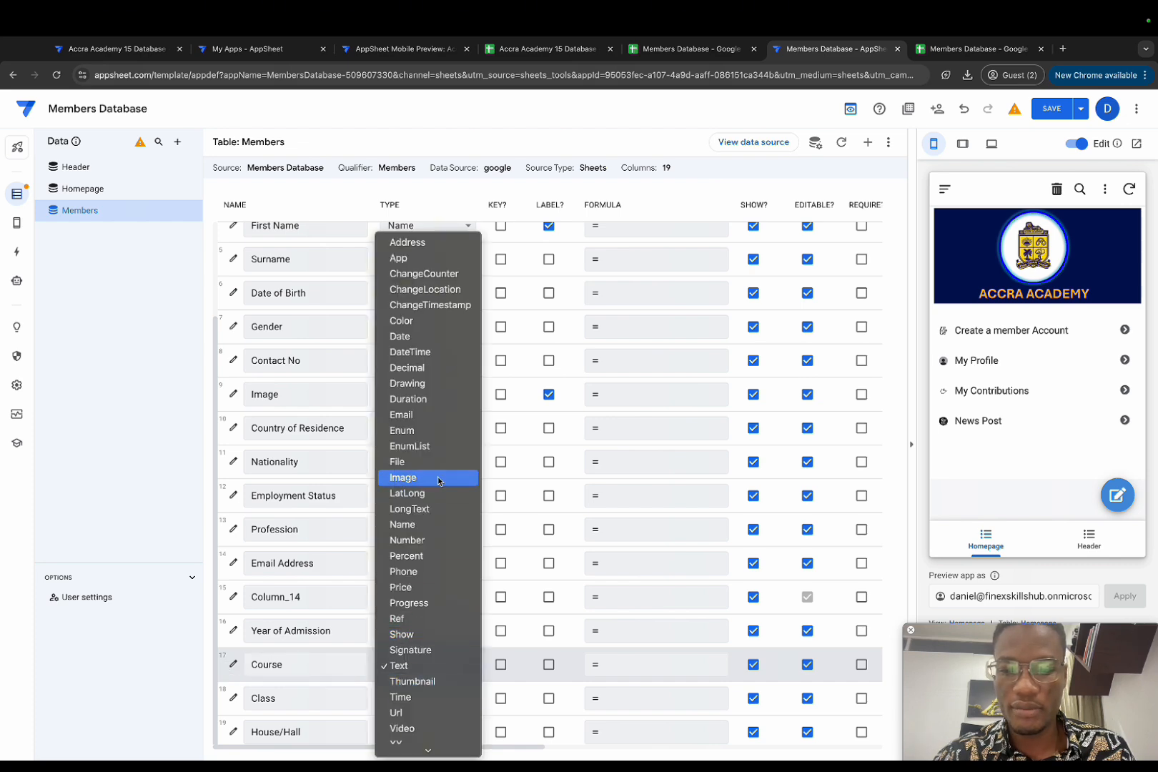
left_click(442, 431)
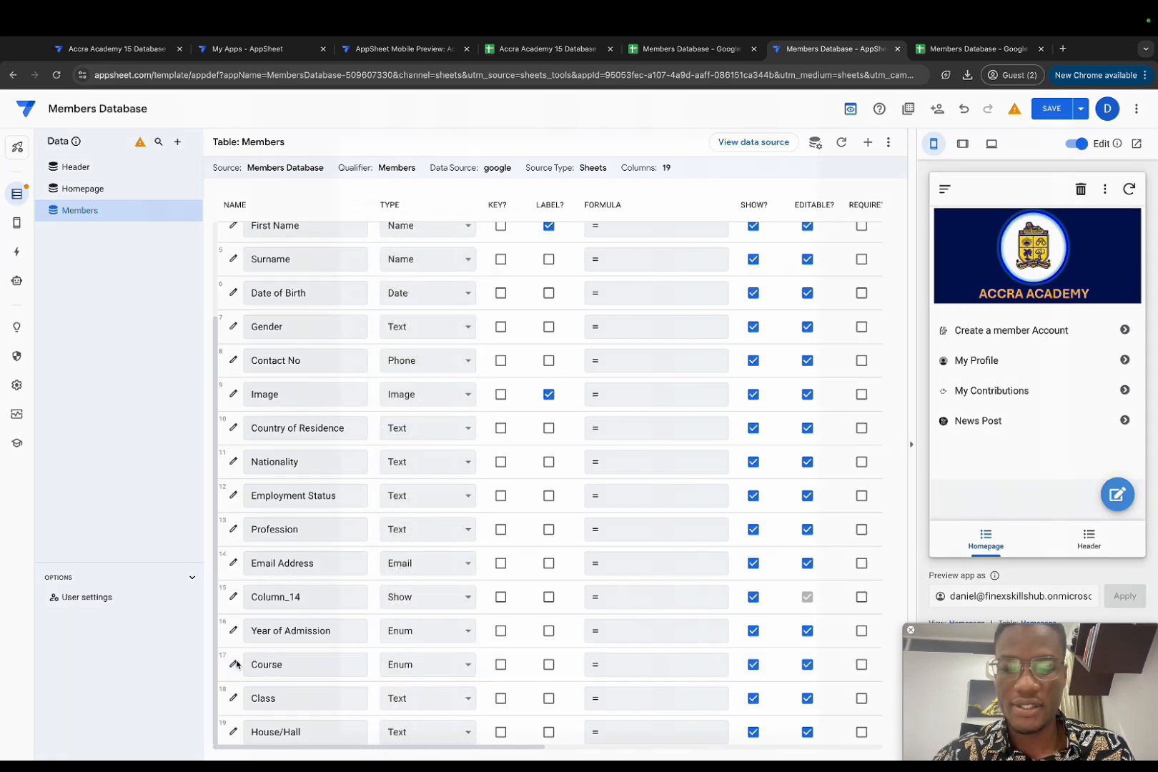
left_click(227, 665)
left_click(513, 410)
left_click(569, 413)
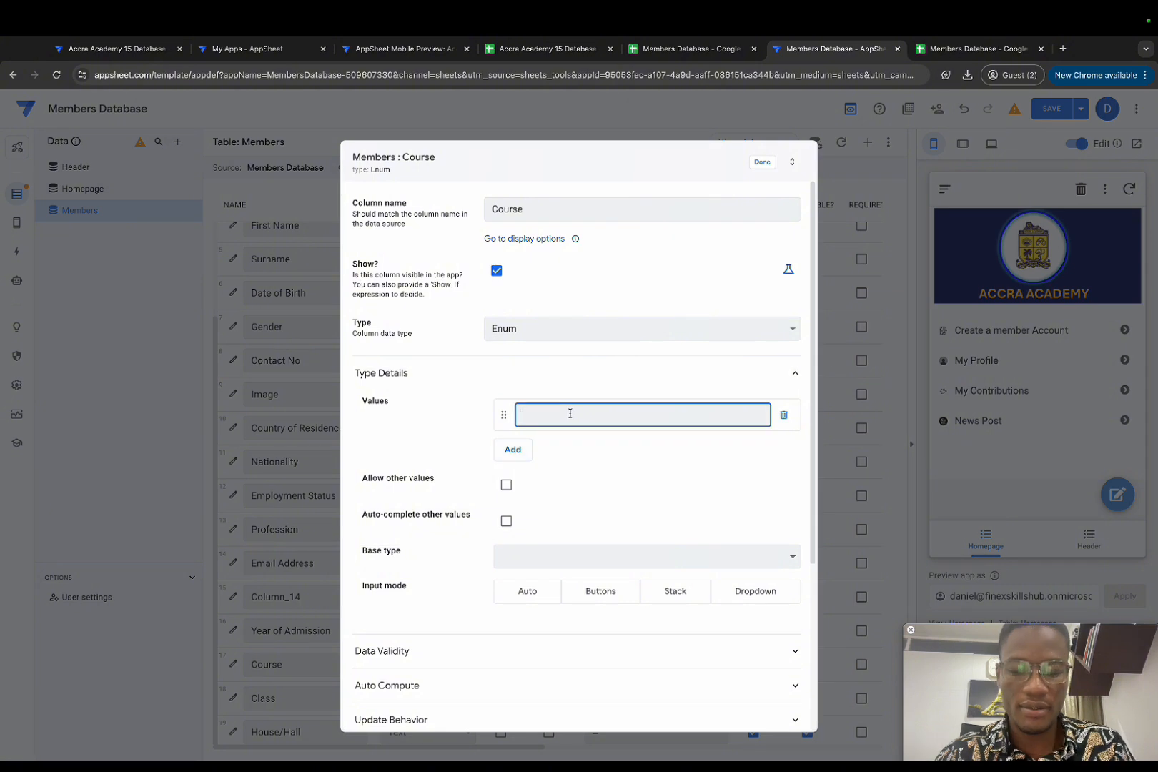
type("Art")
left_click(528, 449)
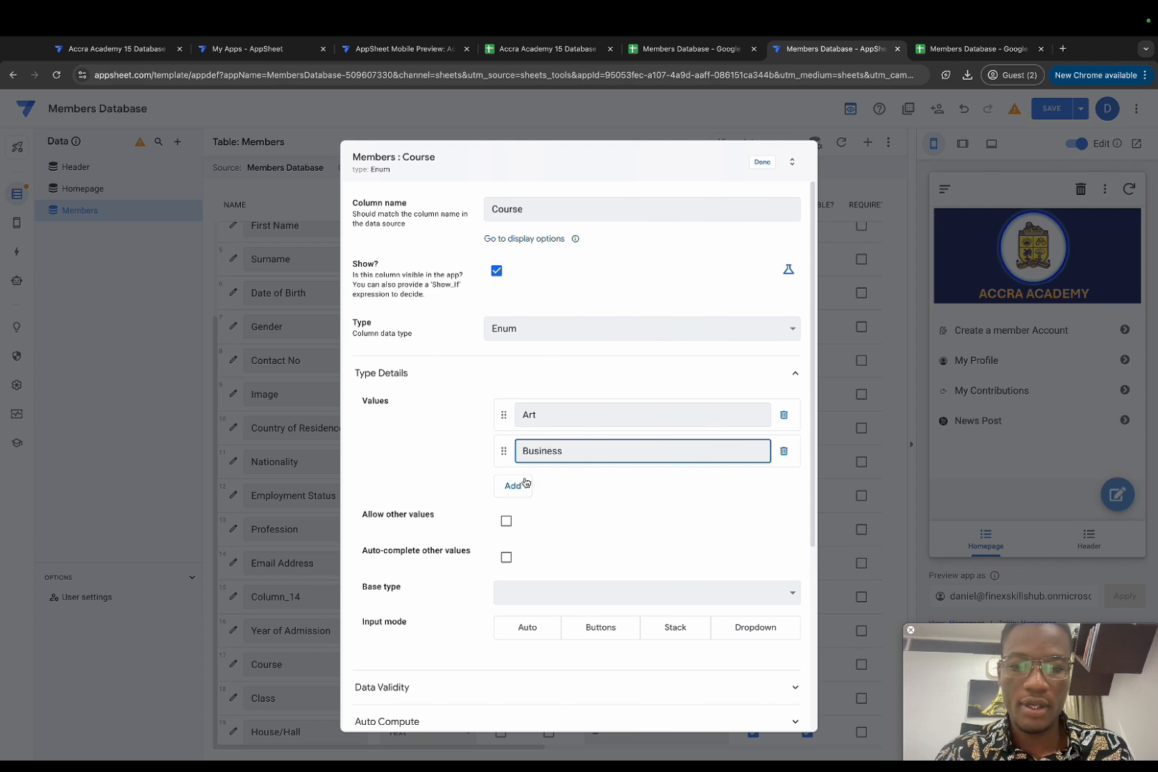
left_click(529, 477)
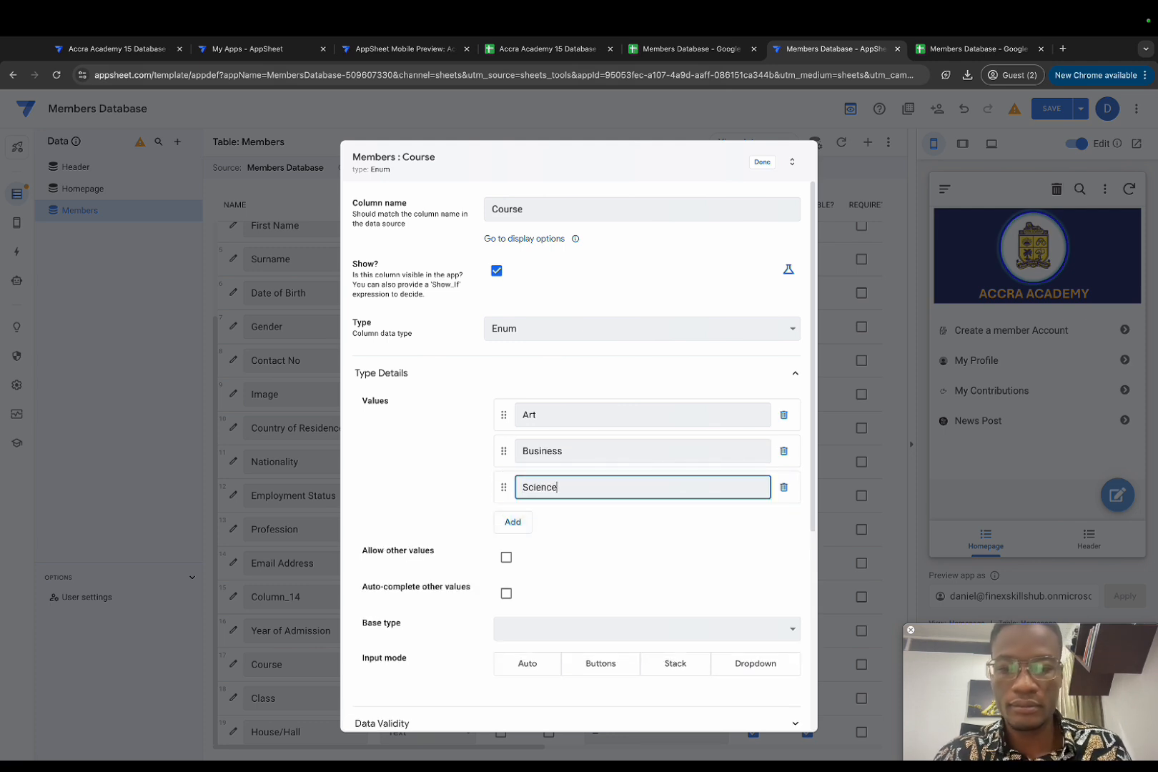
left_click(518, 518)
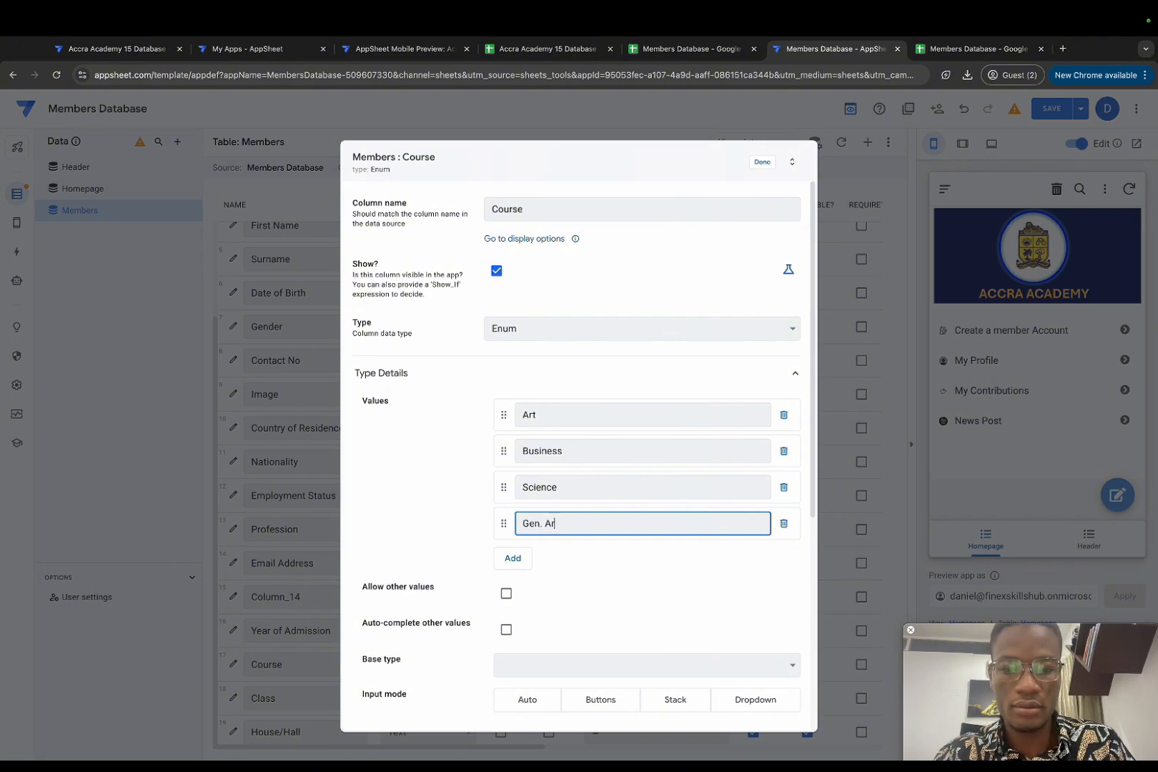
left_click(510, 557)
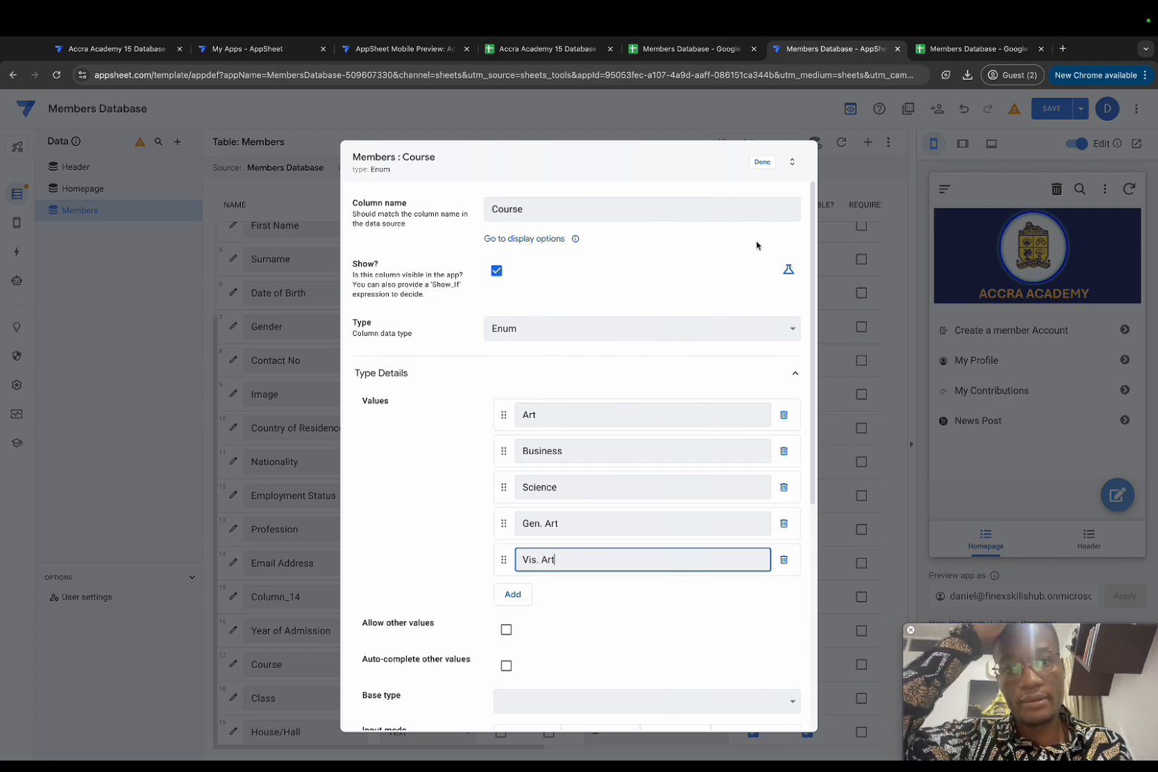
left_click(762, 162)
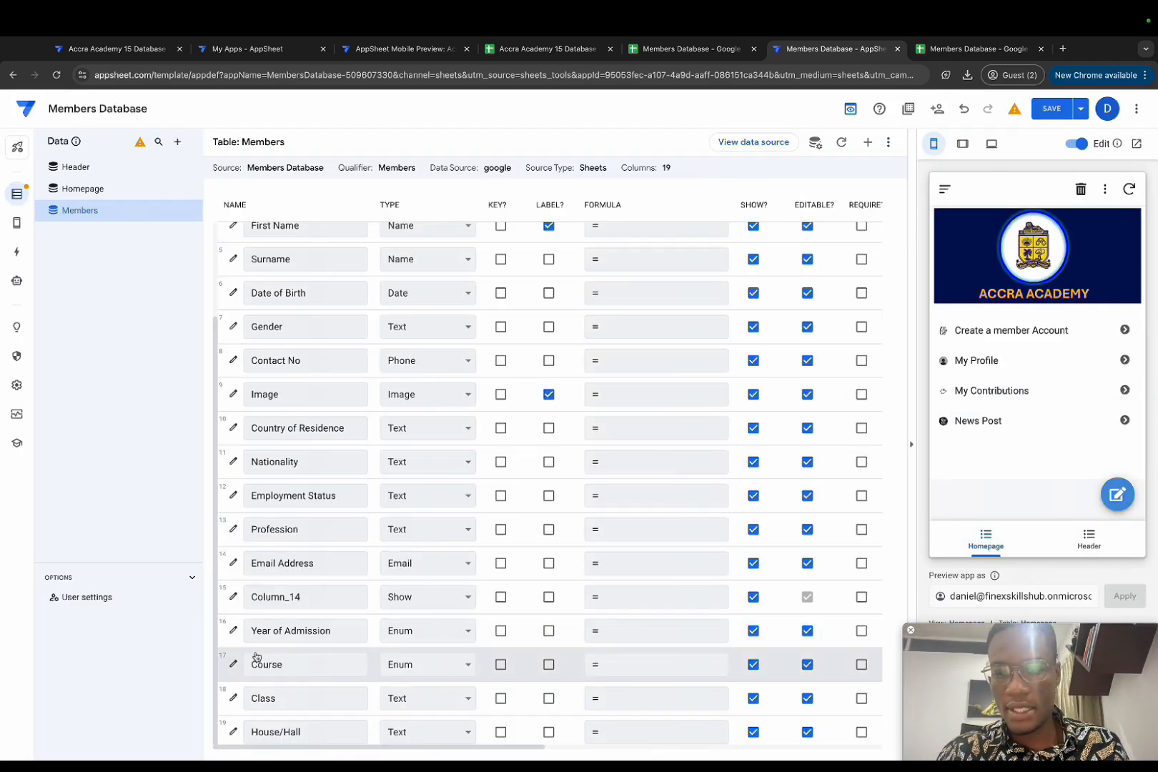
Step: Change the Class column's type to Enum after briefly choosing Number
left_click(406, 701)
type("nu")
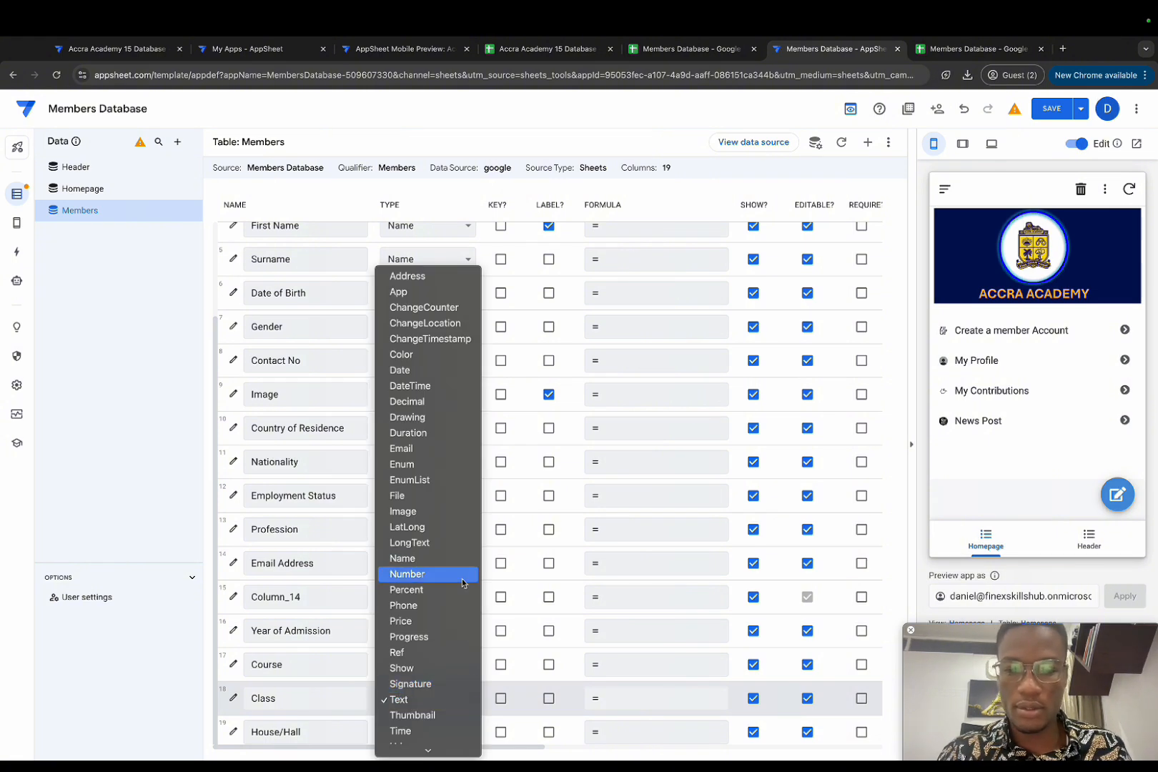
left_click(462, 582)
left_click(393, 704)
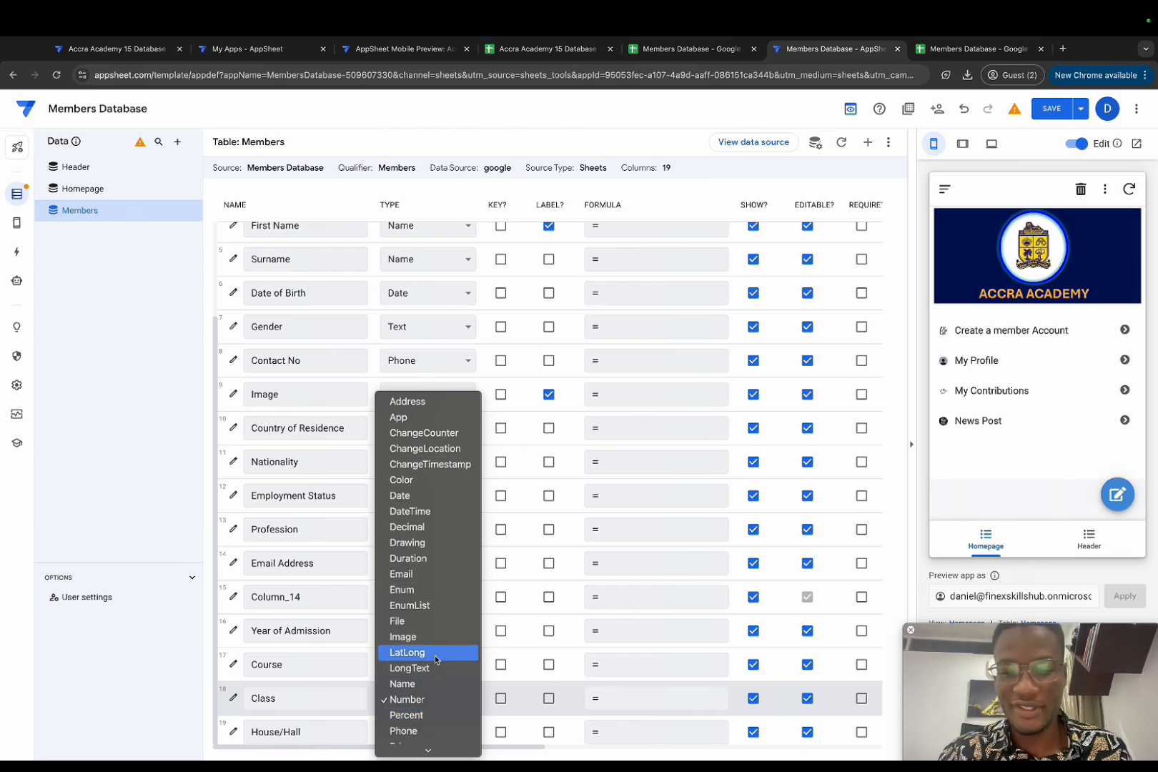
left_click(433, 590)
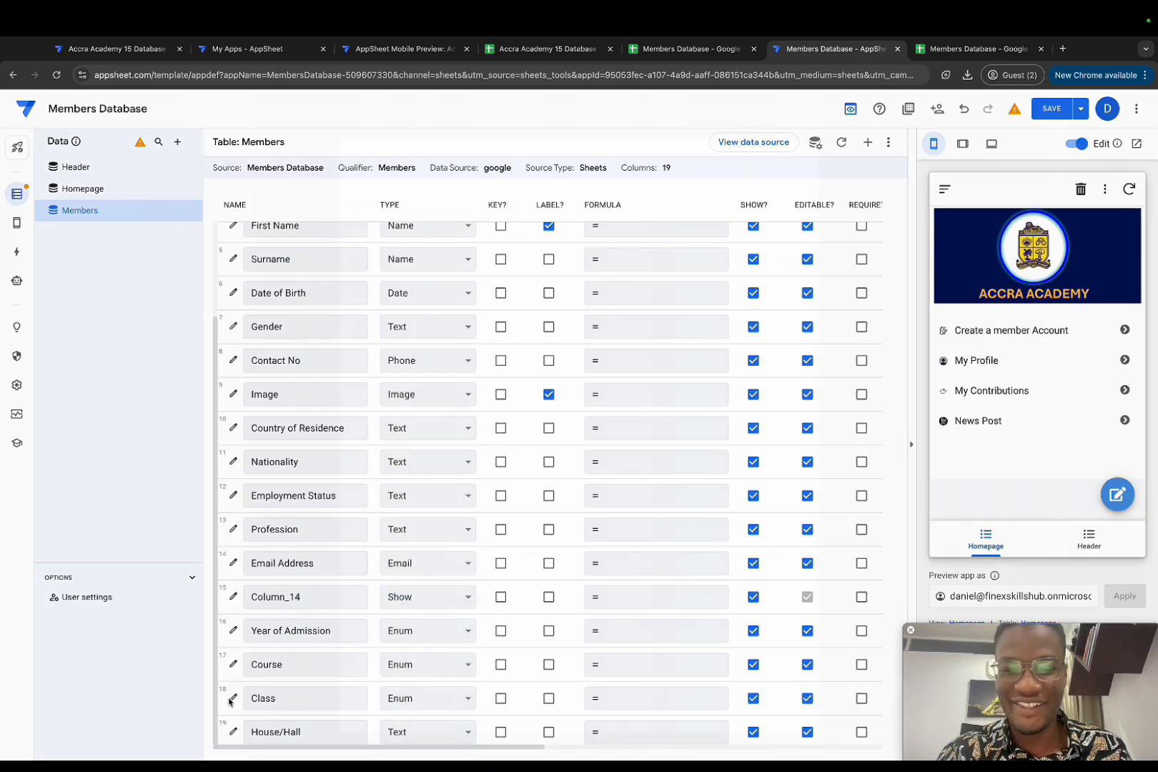
Step: Give the Class column the allowed values 1, 2, 3, 4 and 5
left_click(232, 698)
left_click(512, 411)
type("1")
left_click(531, 445)
type("2")
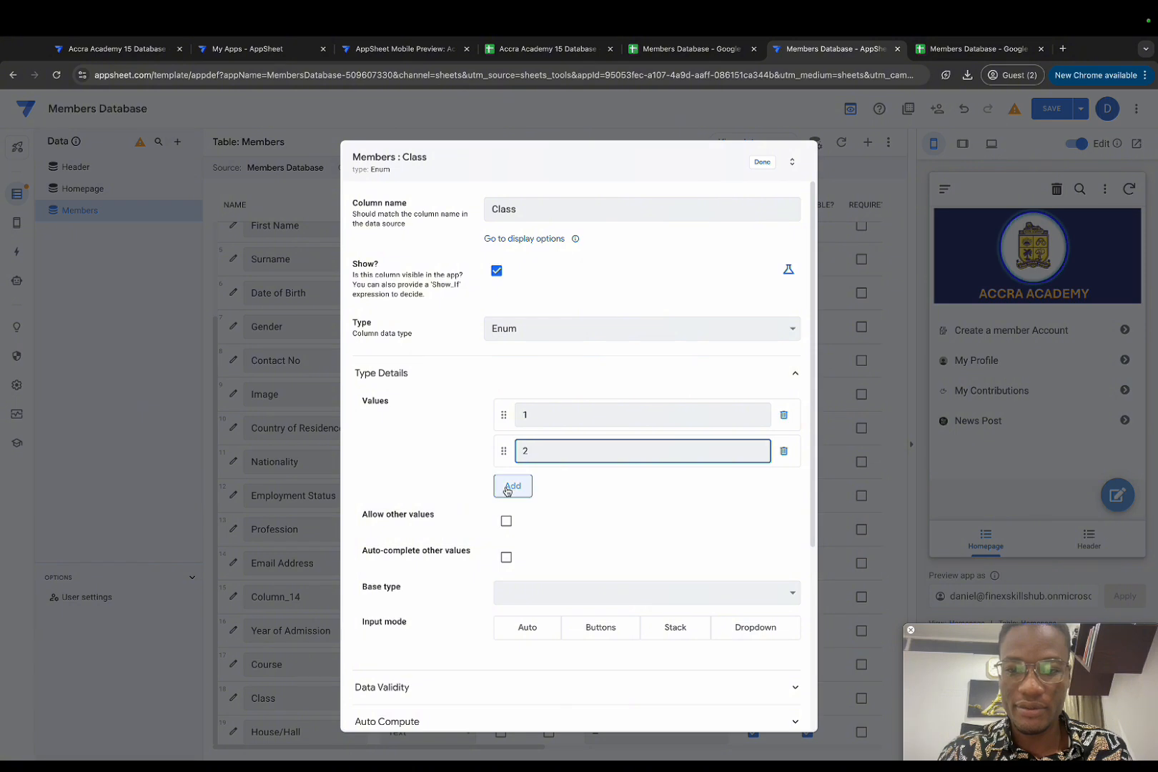
left_click(514, 485)
left_click(571, 484)
type("3")
left_click(513, 521)
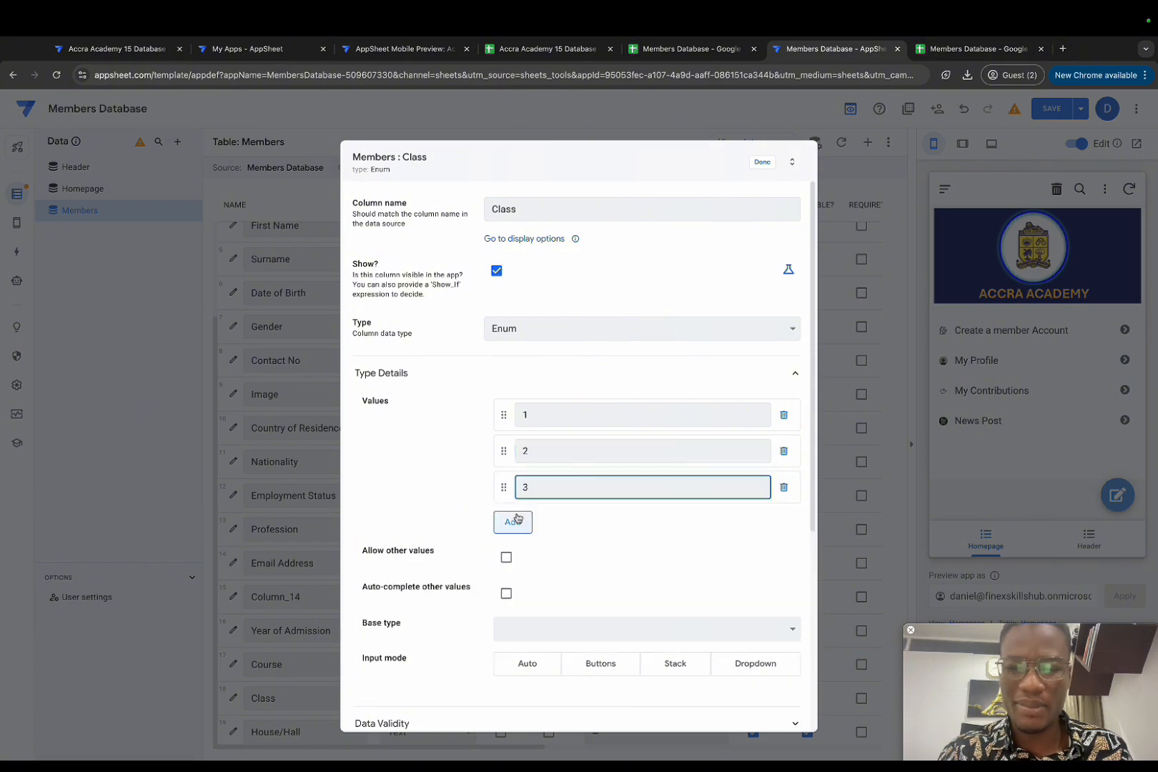
type("4")
left_click(509, 557)
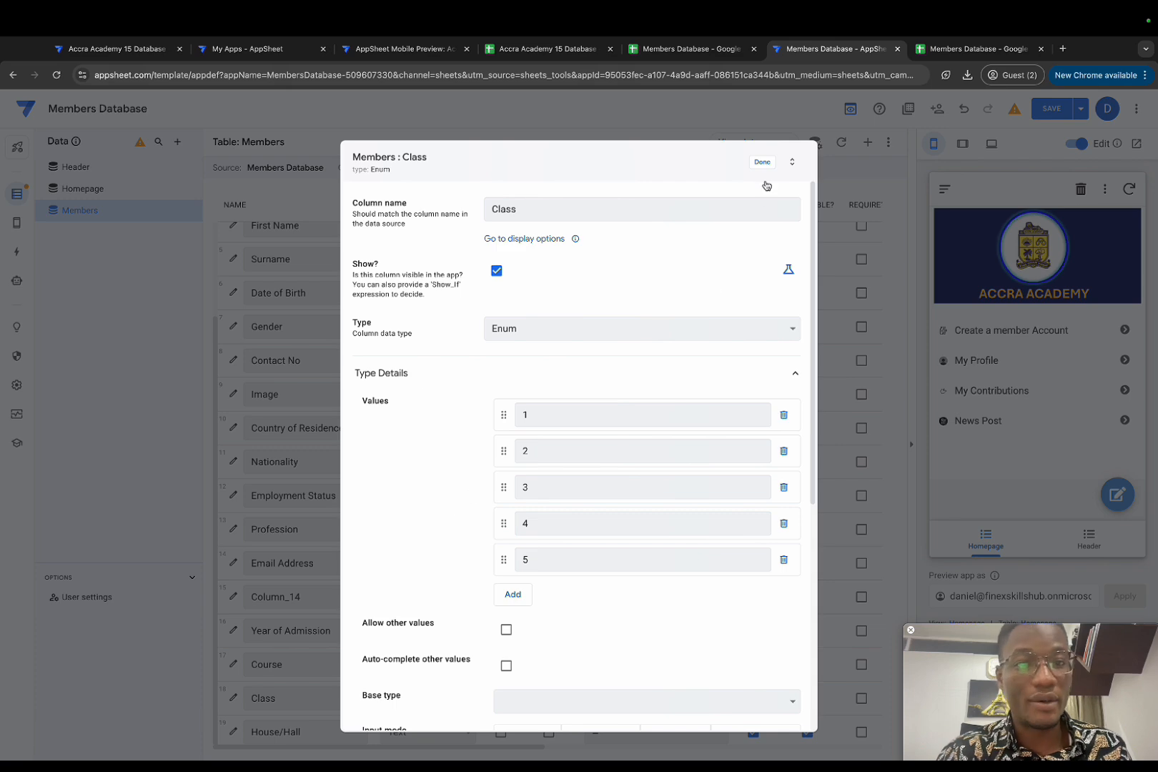
left_click(763, 163)
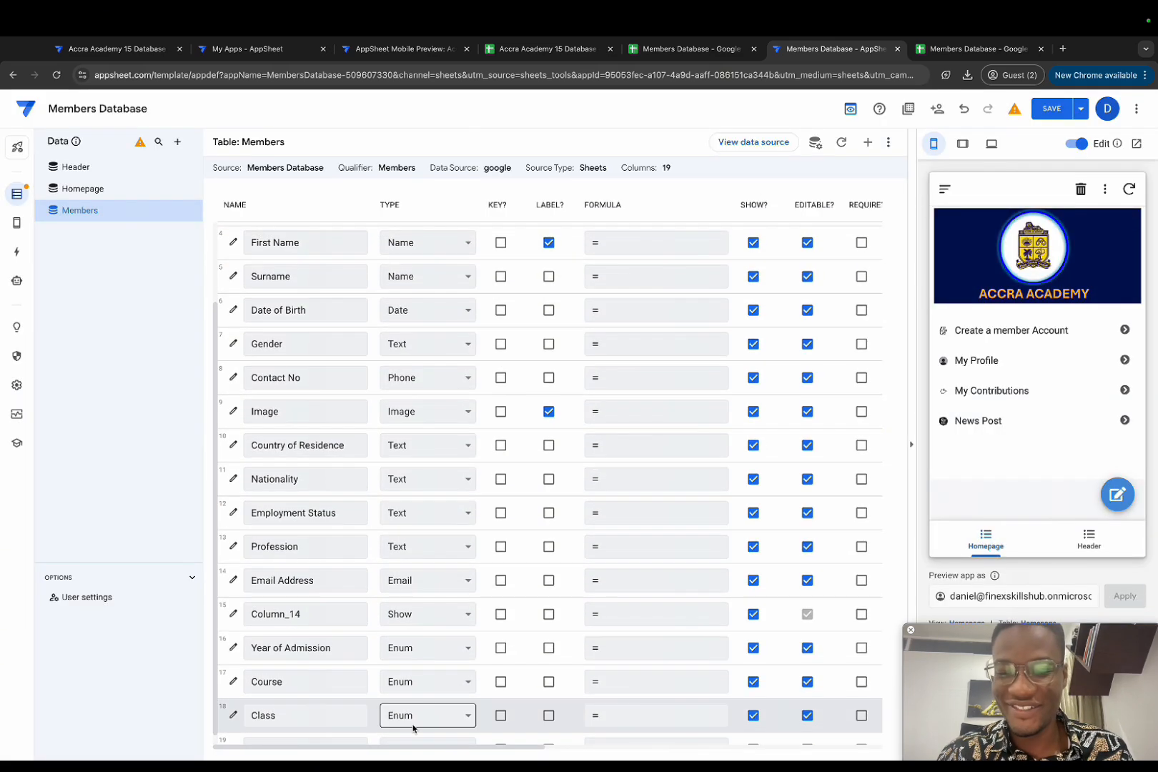
left_click(414, 729)
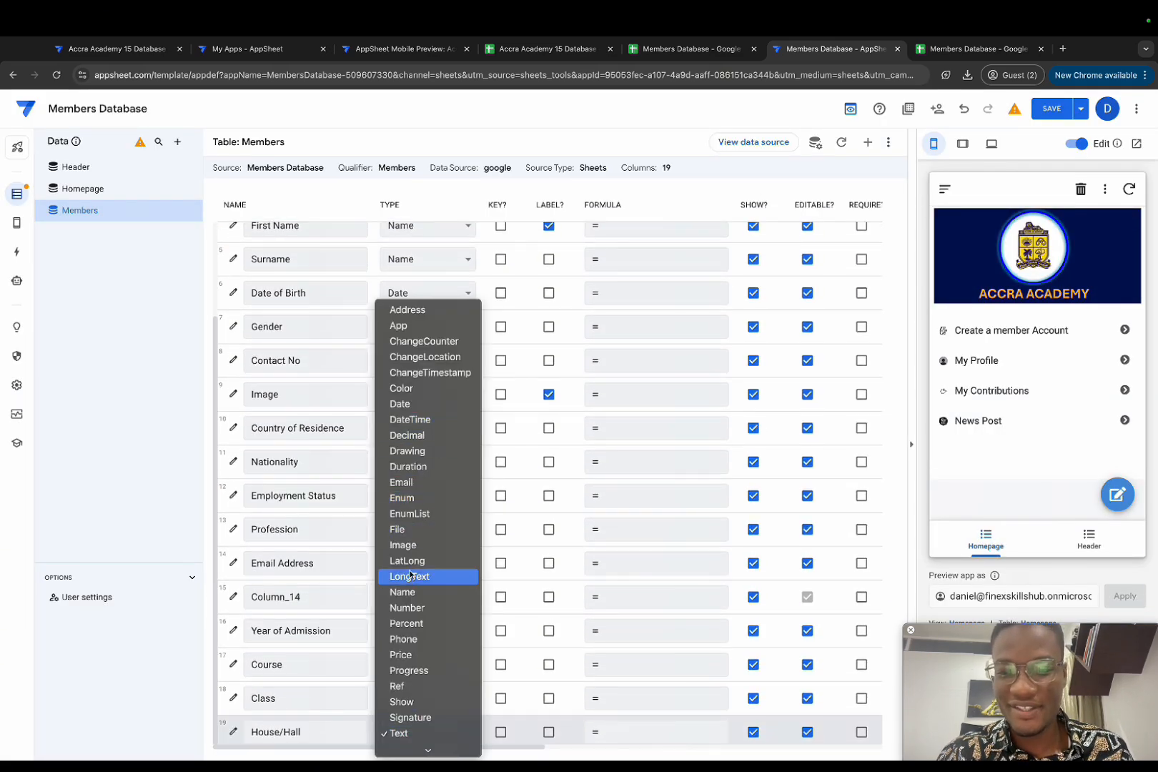
Step: Make House/Hall an Enum with values Alema, Awuletey, Halm Addo and Ellen
left_click(425, 499)
left_click(233, 732)
left_click(533, 416)
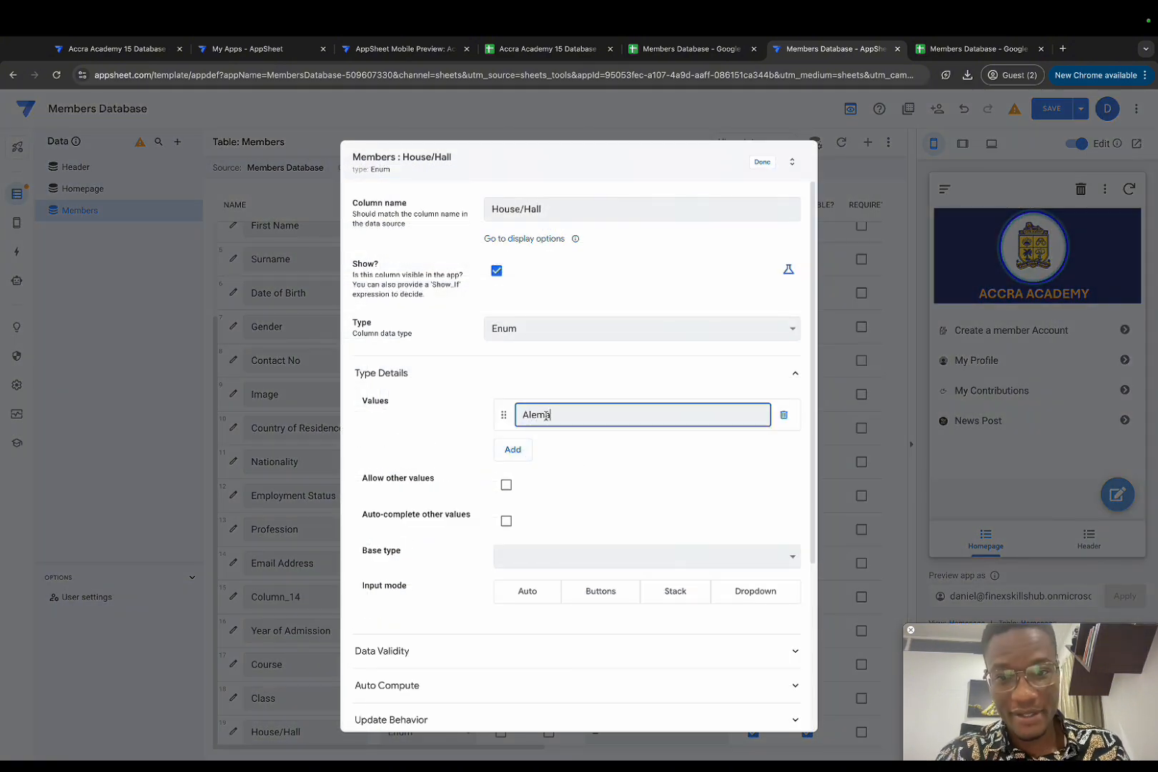
left_click(513, 449)
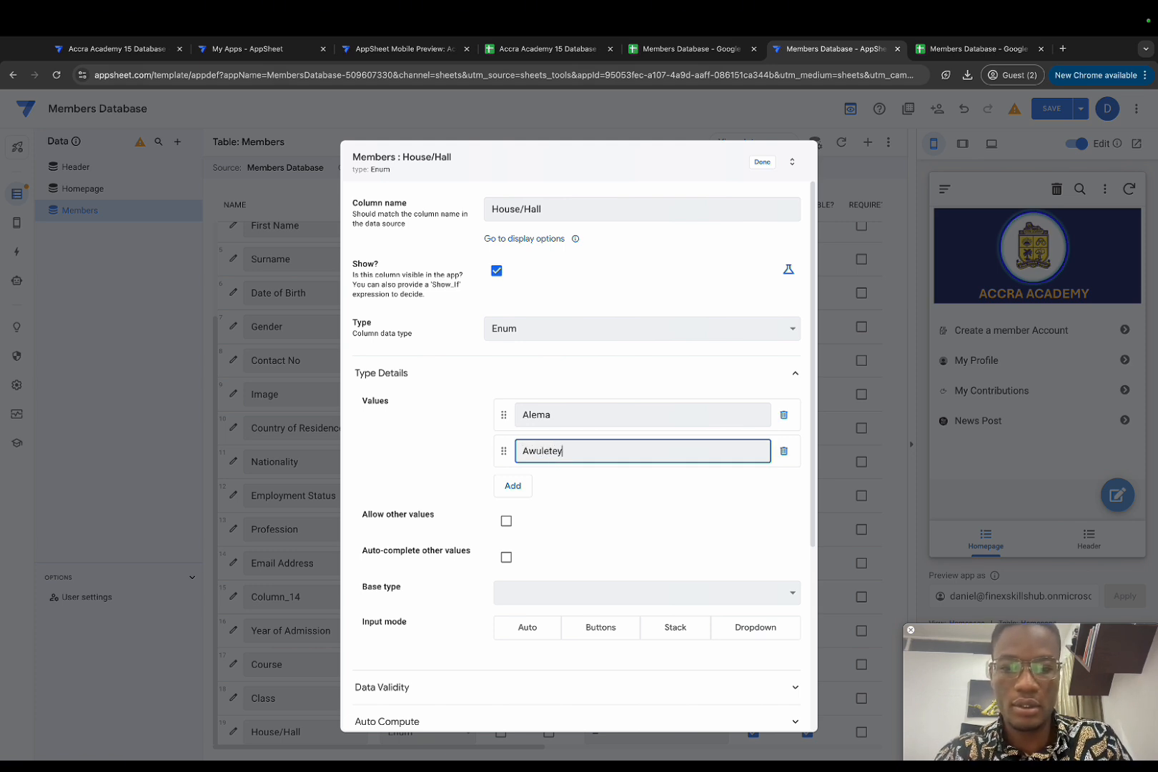
left_click(509, 485)
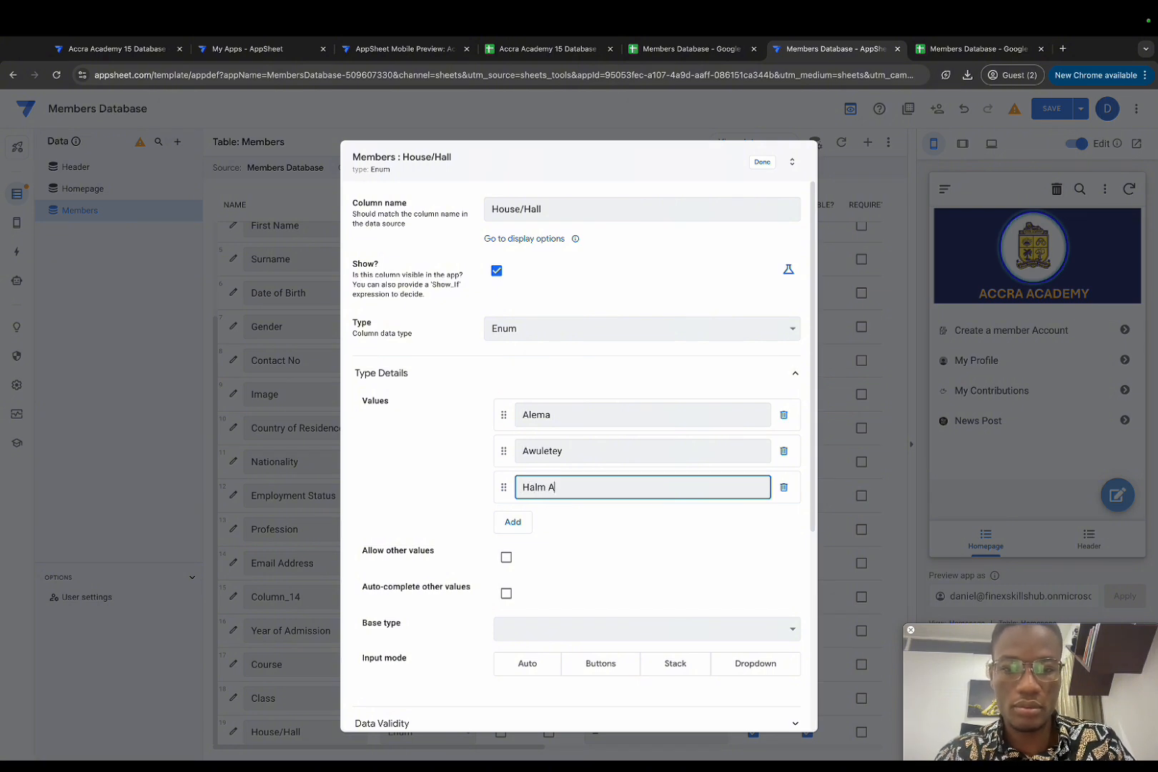
left_click(513, 521)
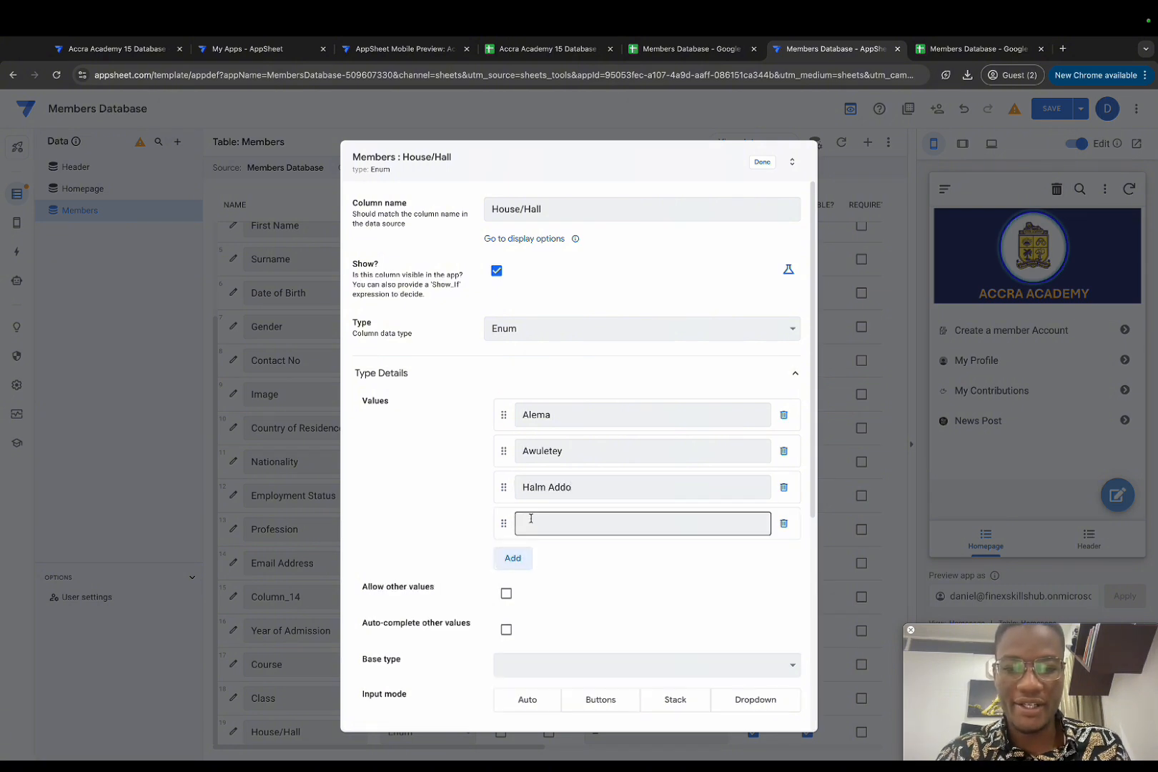
type("Ellen")
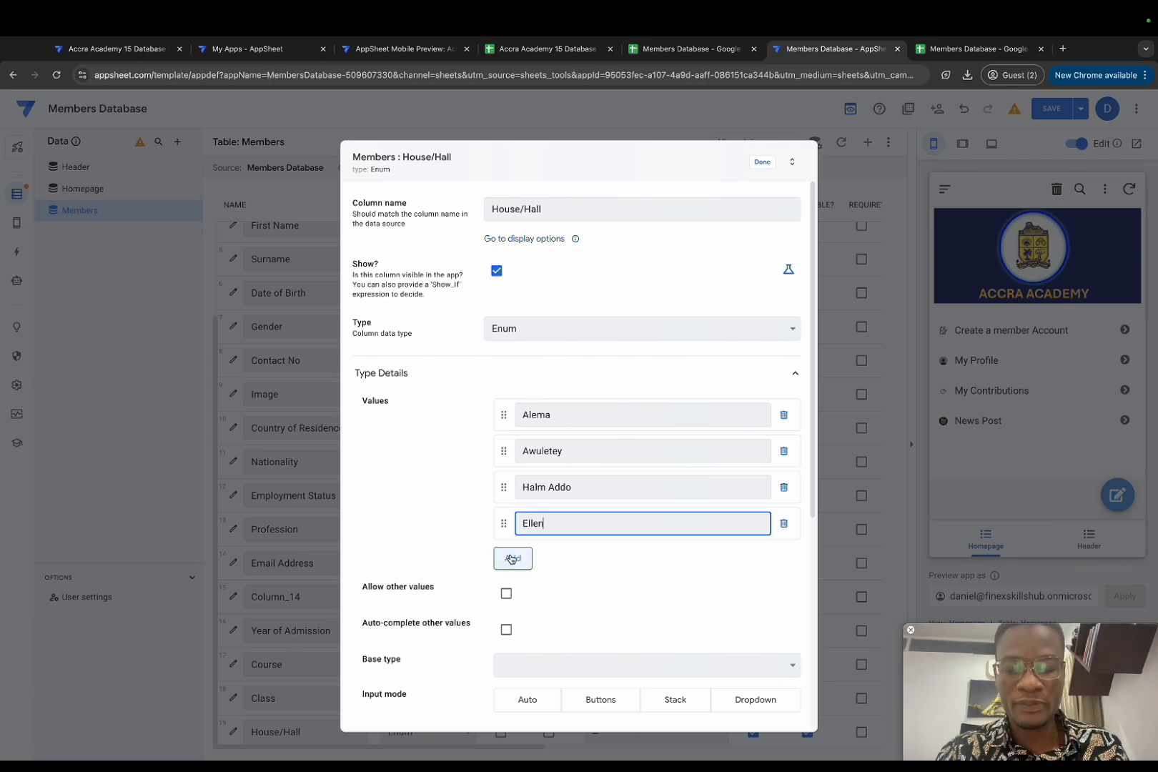
left_click(754, 164)
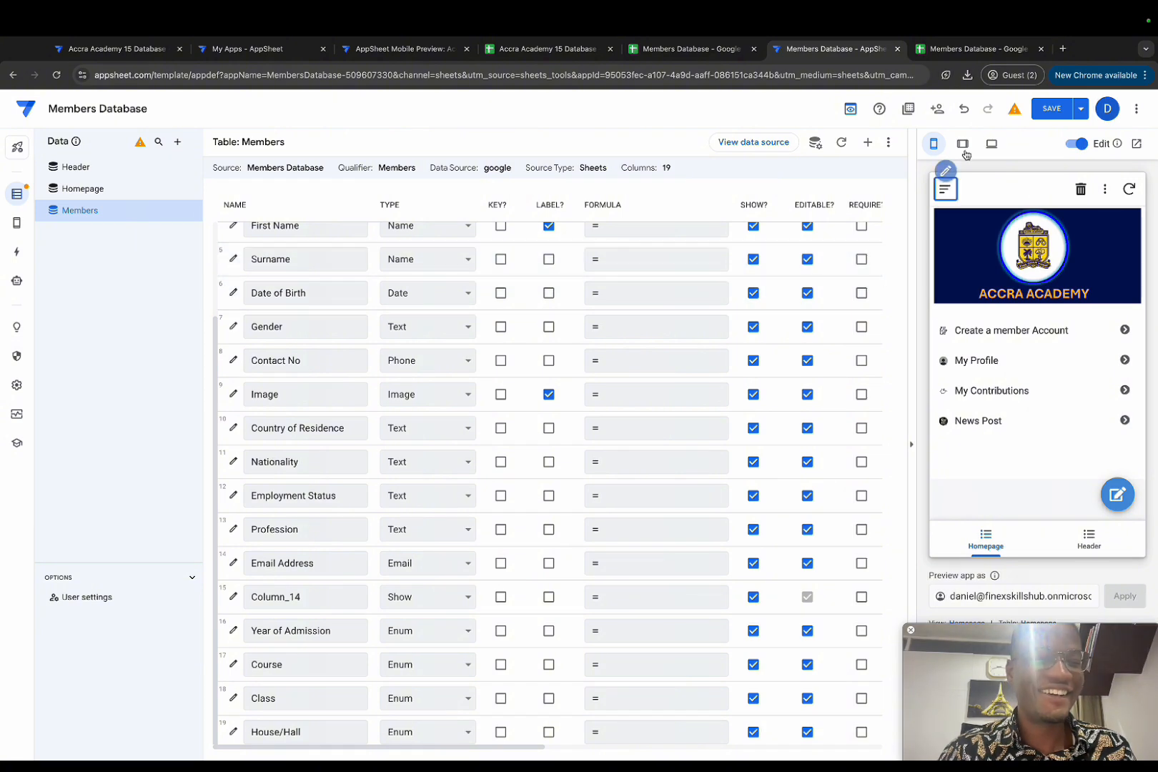
Step: Save the app, then remove the 2000 and 2001 values from Year of Admission
left_click(1059, 111)
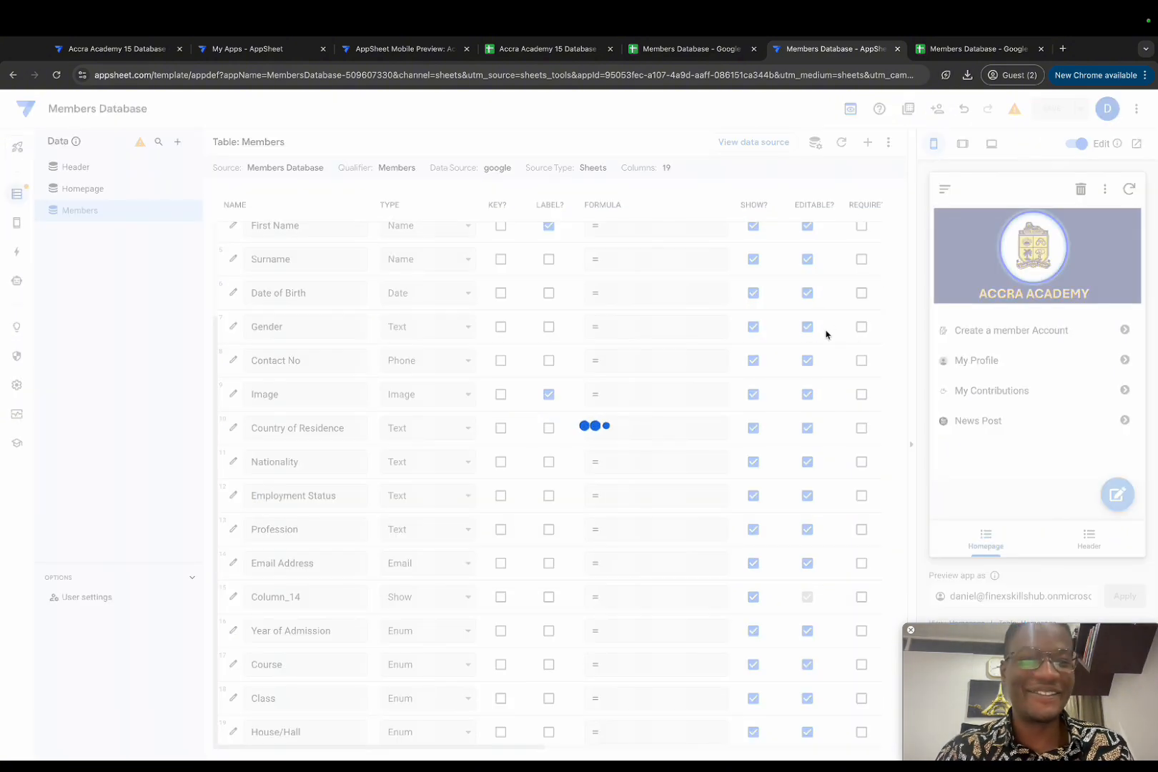
scroll(476, 504, "down", 3)
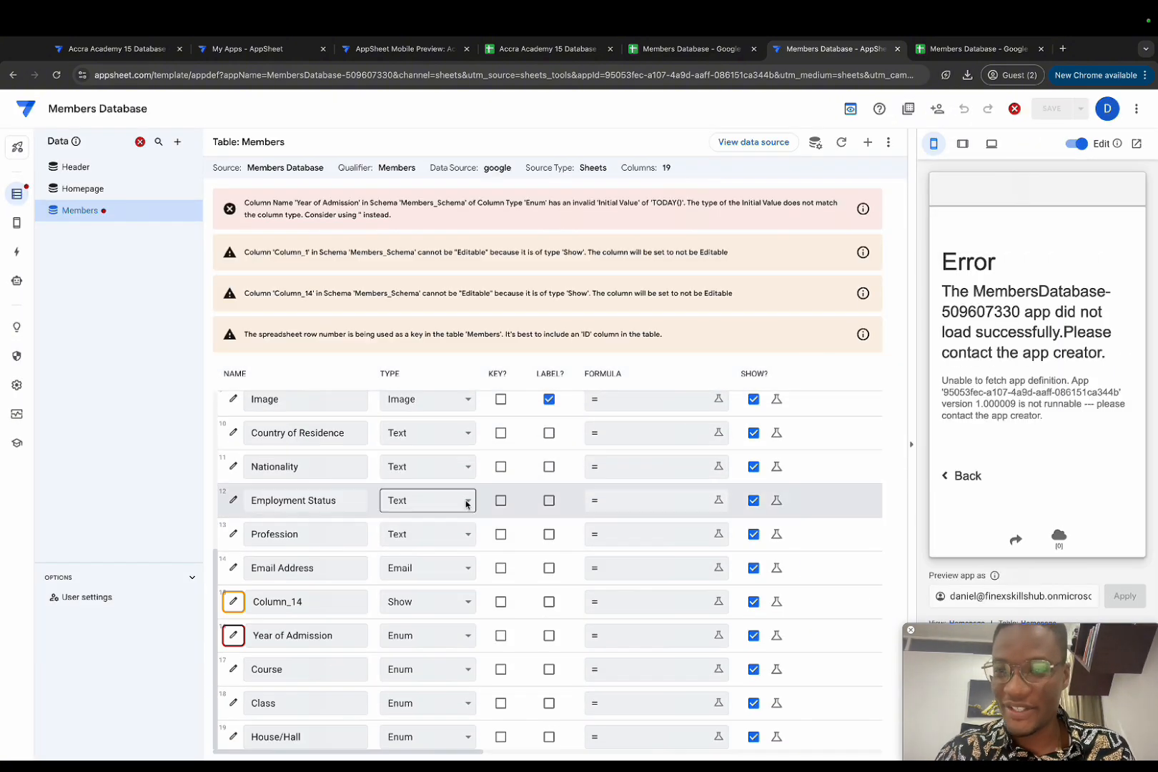
left_click(233, 635)
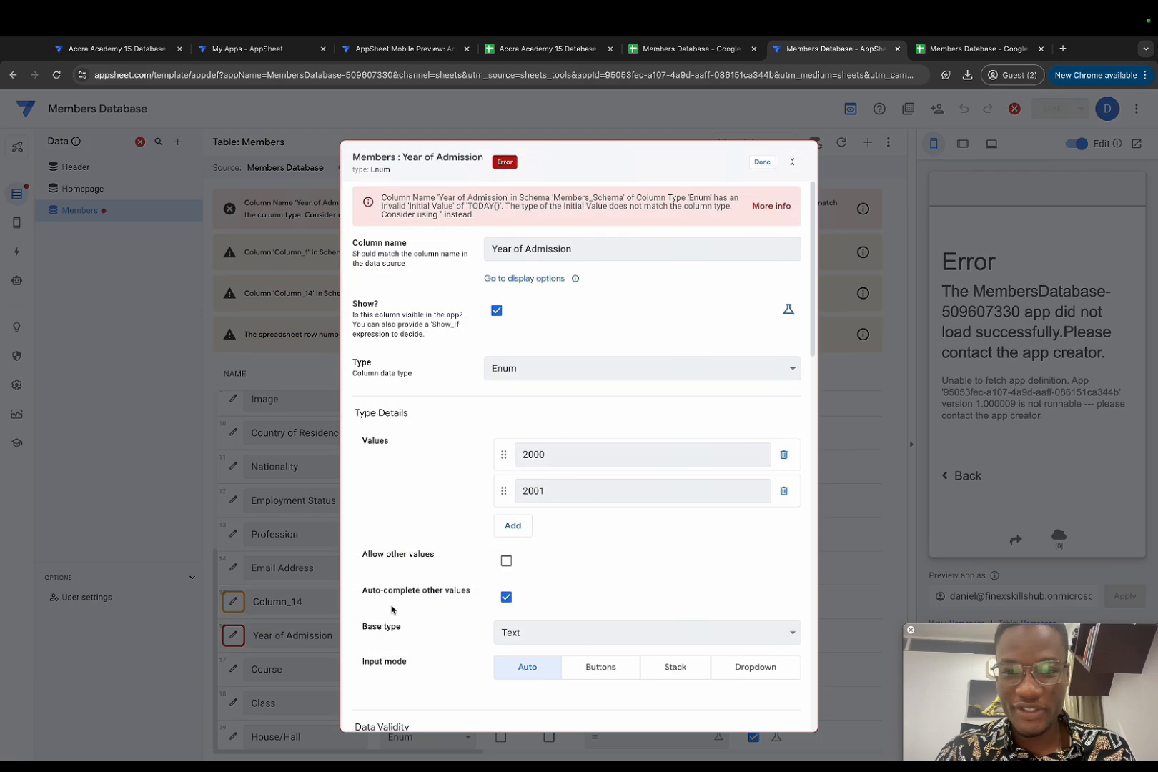
scroll(432, 566, "down", 3)
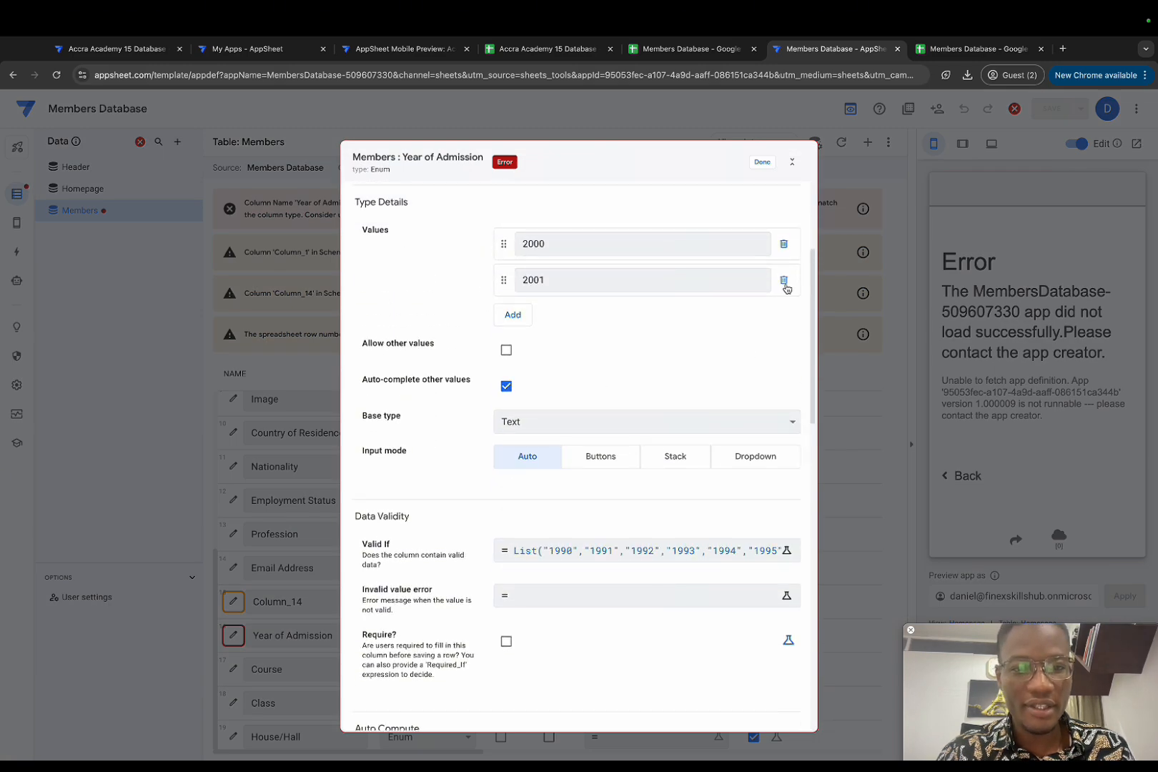
left_click(784, 279)
left_click(783, 244)
Step: Clear Year of Admission's TODAY() initial value and save the app again
scroll(636, 357, "up", 3)
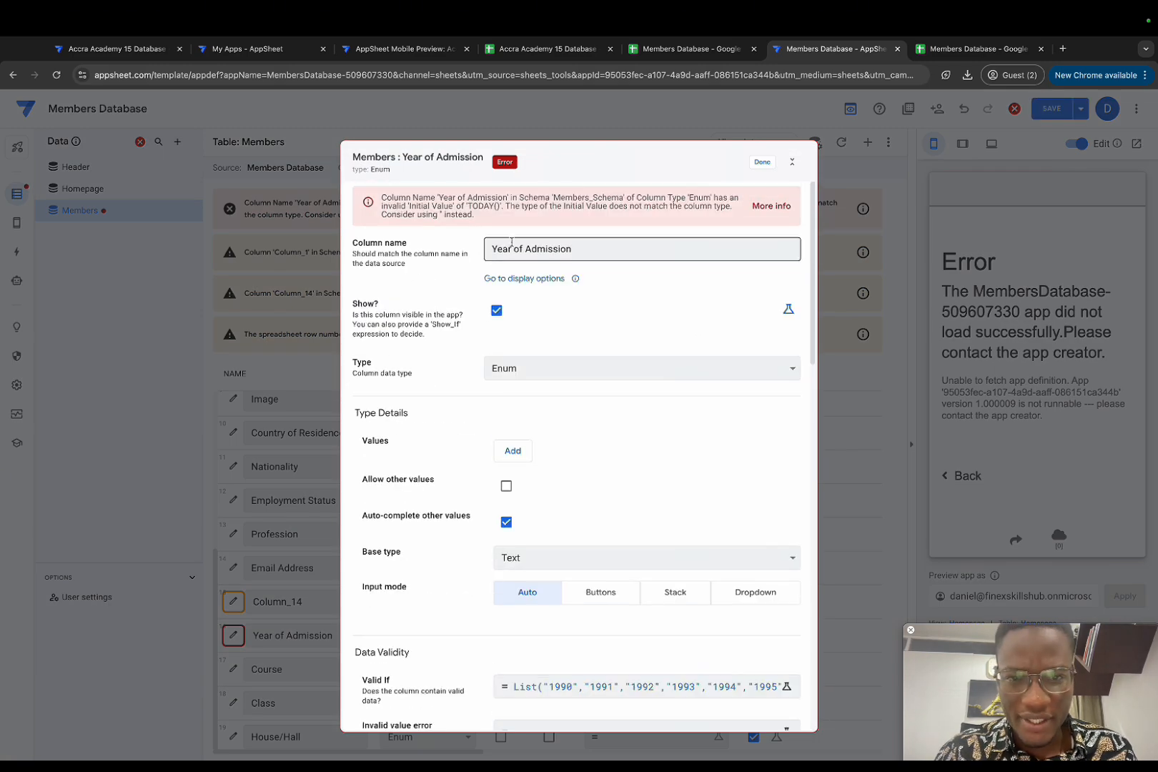
scroll(538, 473, "down", 5)
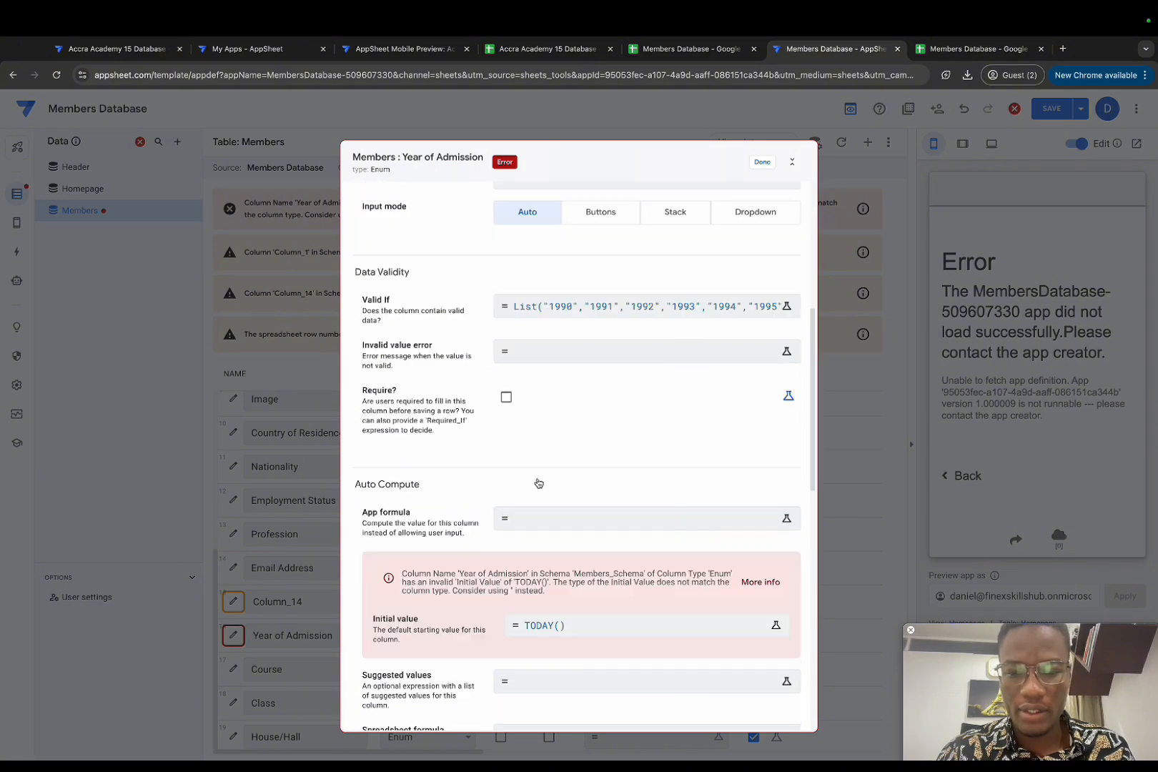
left_click(563, 625)
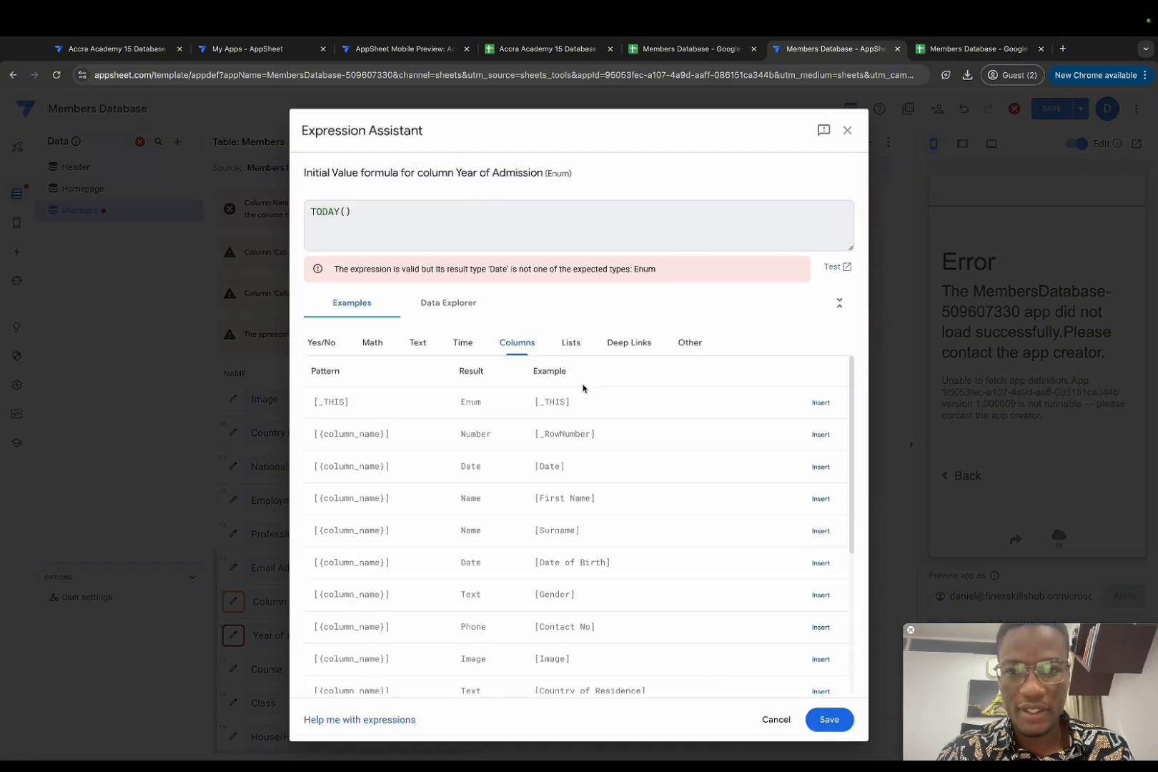
triple_click(343, 212)
key("BackSpace")
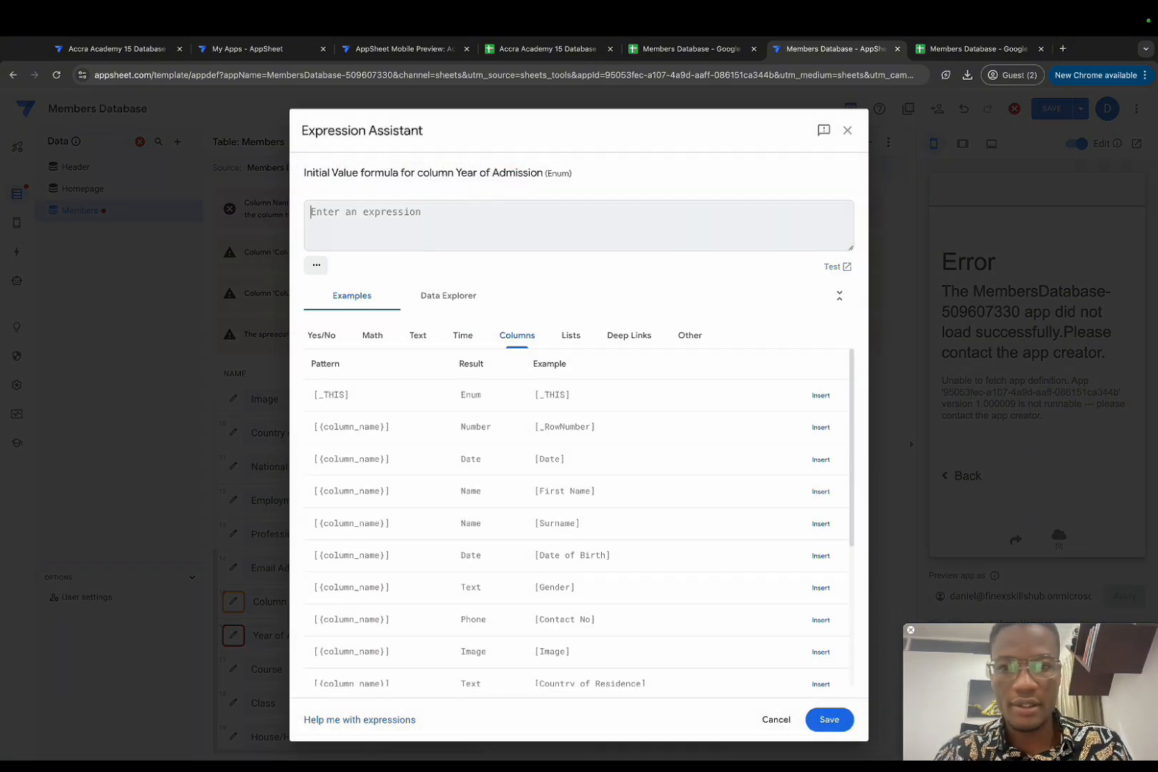
left_click(828, 720)
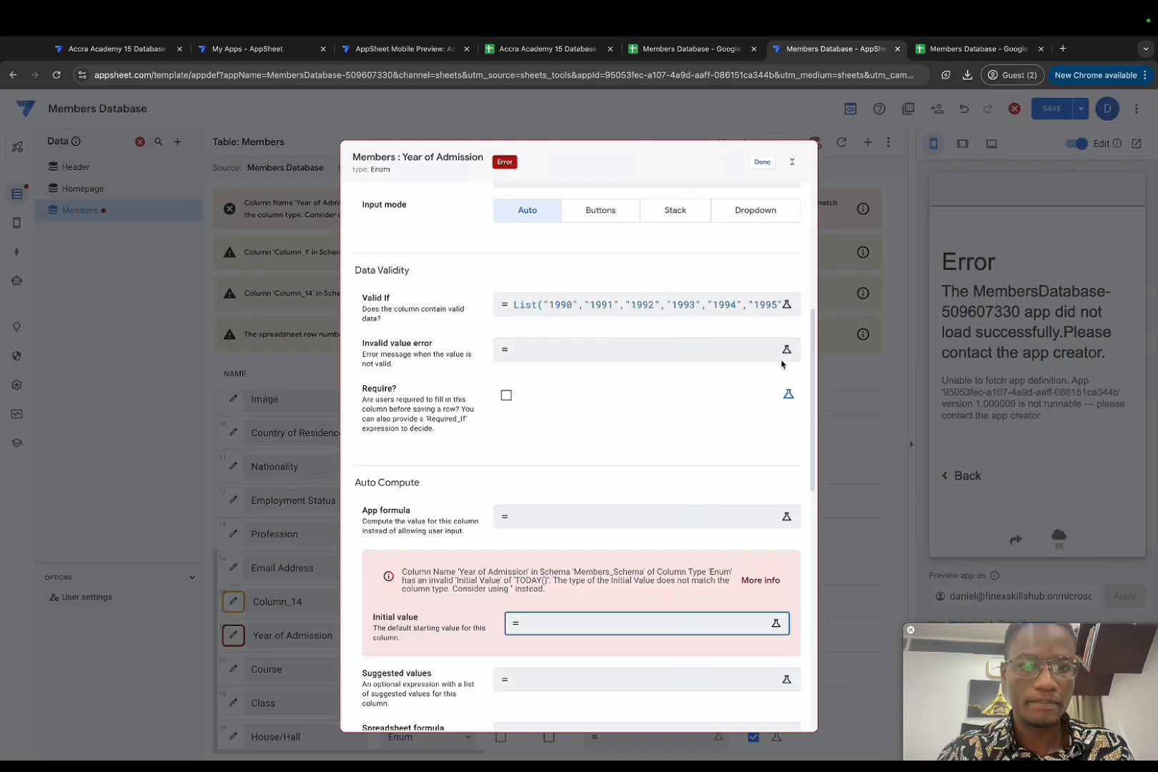
left_click(762, 163)
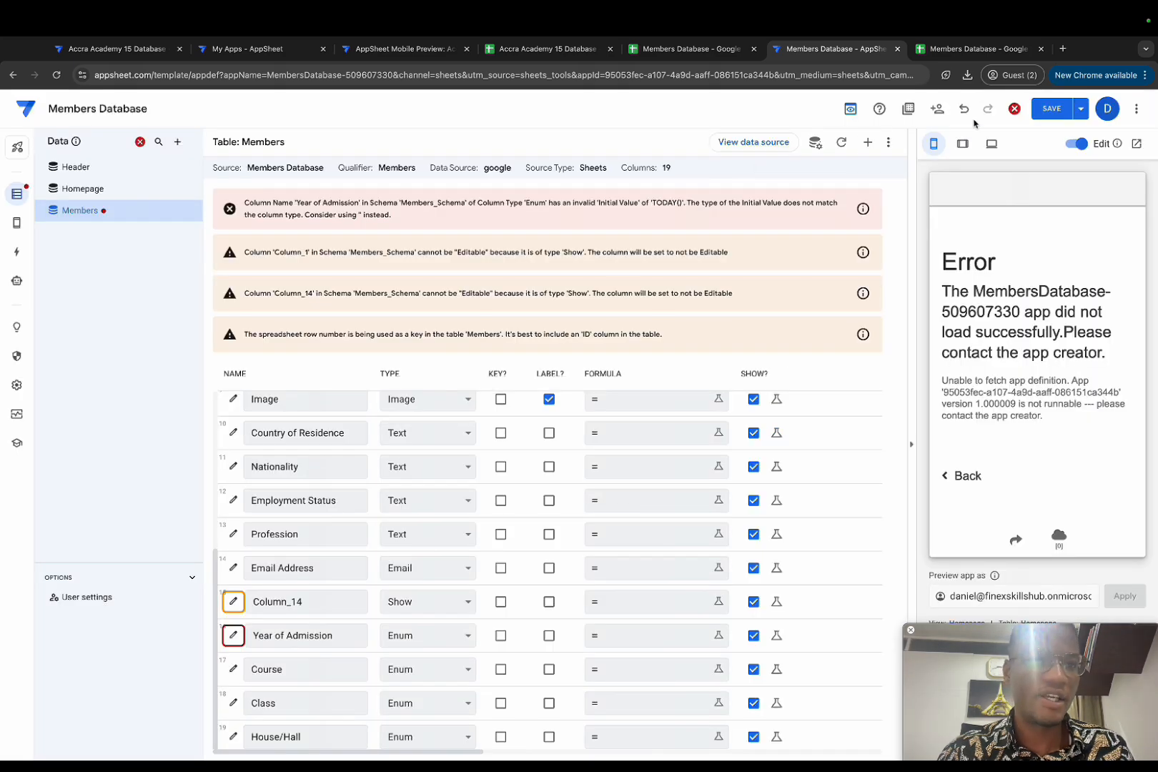
left_click(1052, 109)
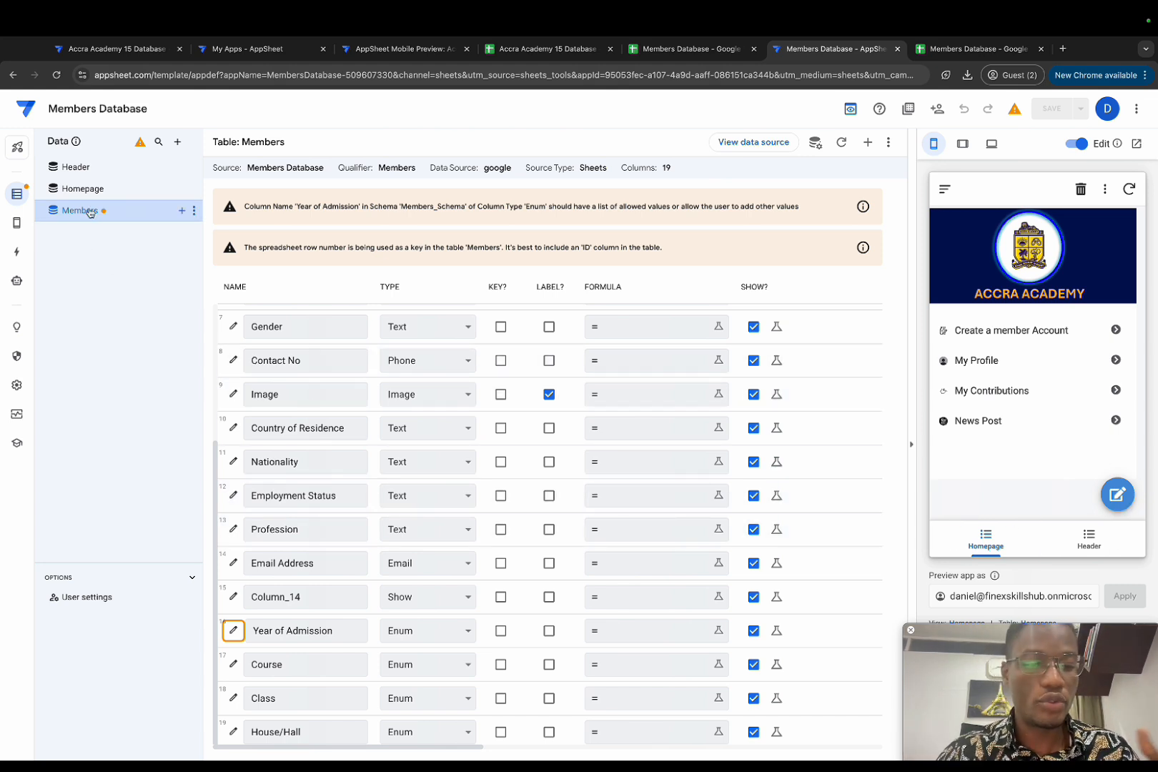
Step: Create a new reference view based on the Members data
mouse_move(16, 222)
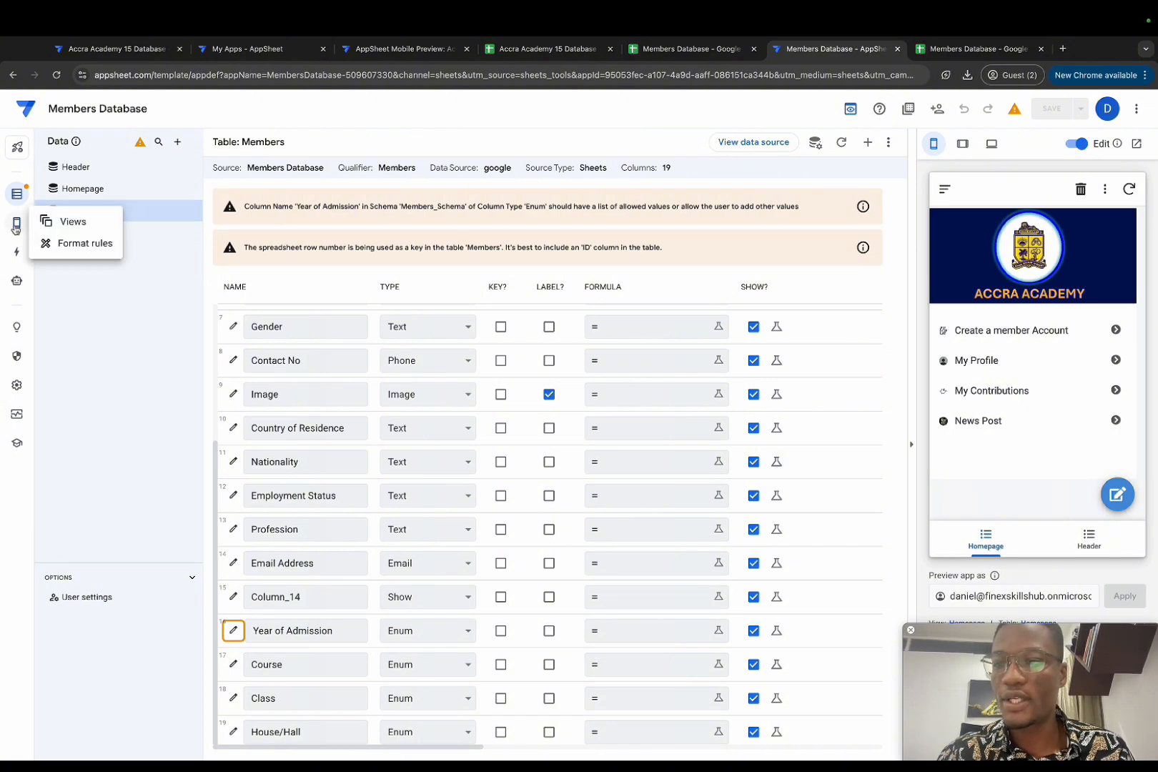
left_click(71, 221)
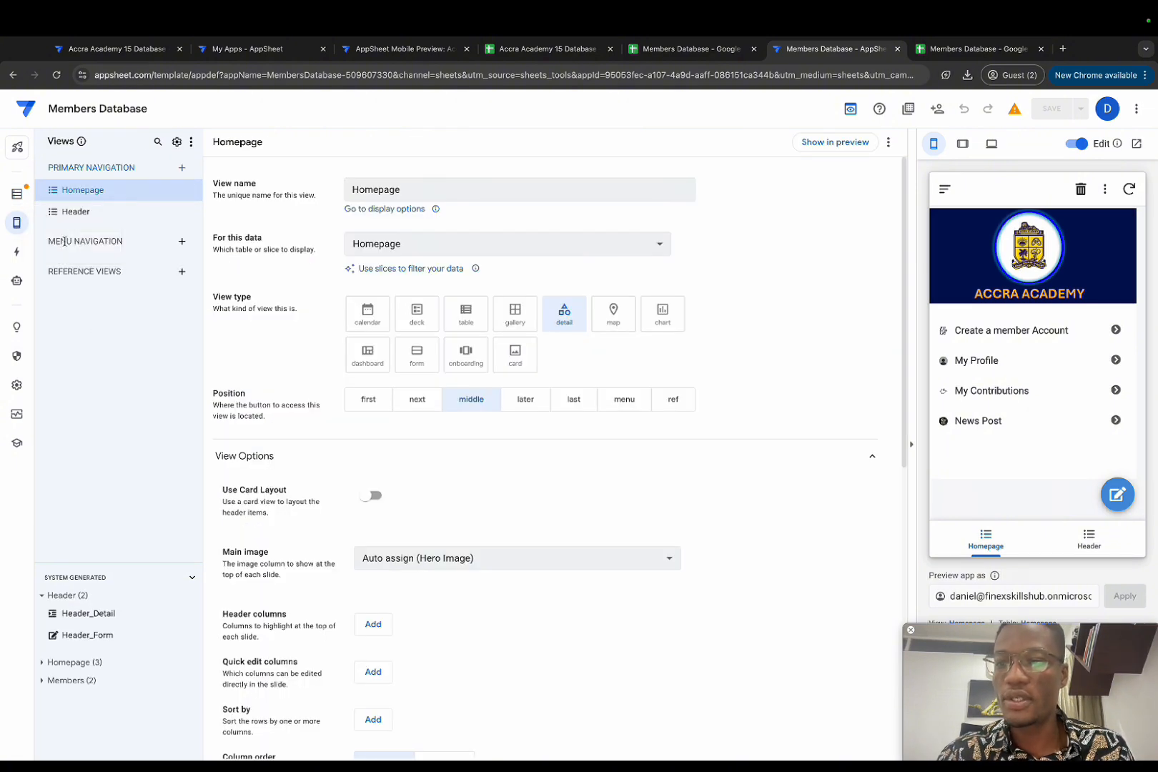
left_click(181, 272)
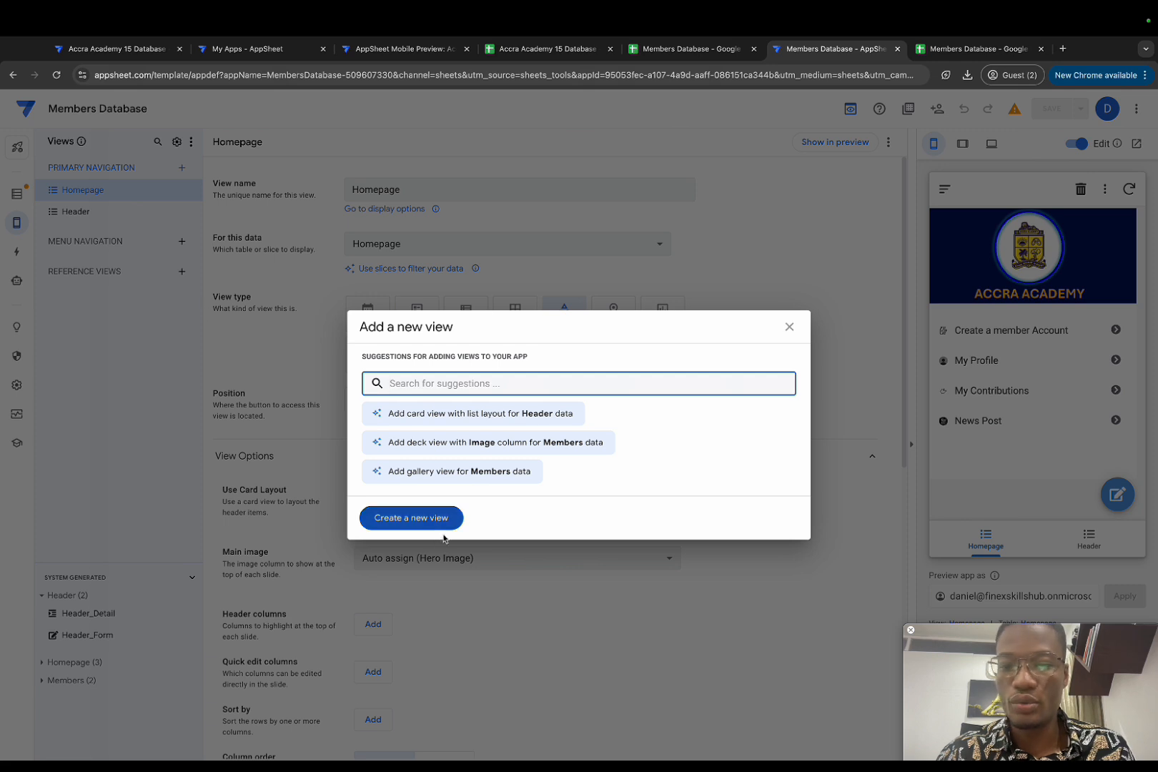
left_click(422, 517)
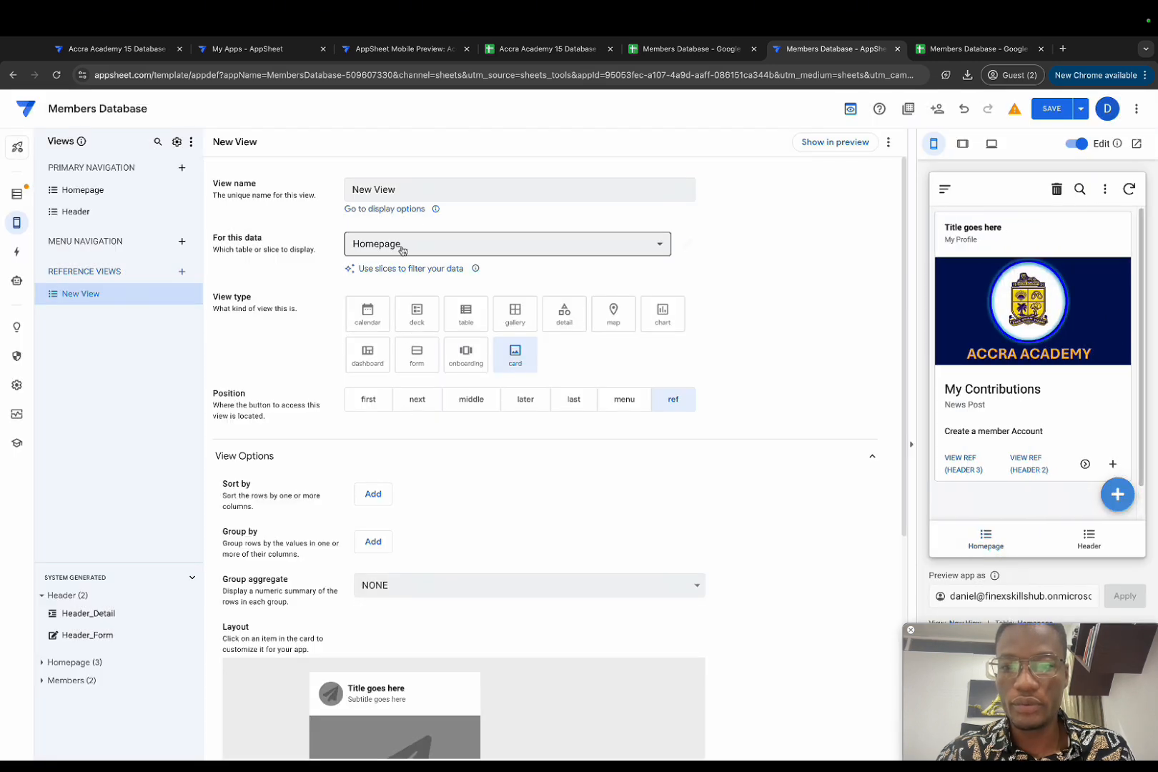
left_click(446, 246)
left_click(413, 320)
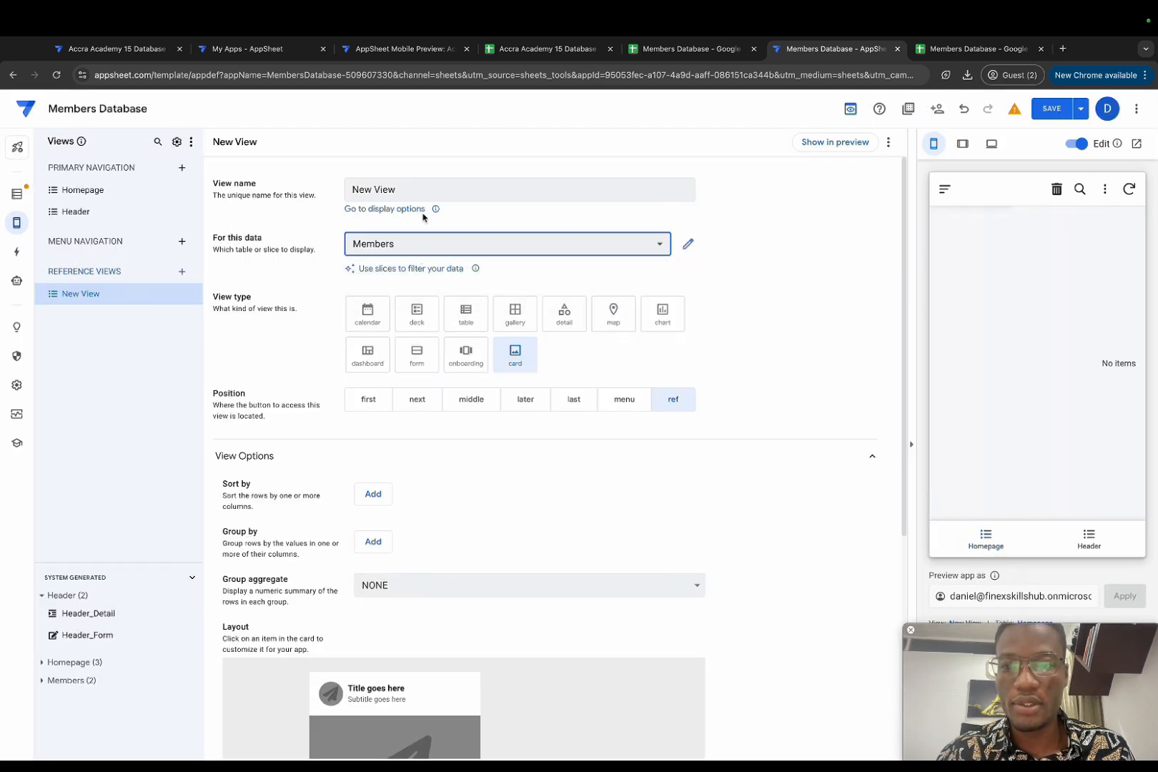
Step: Rename the new view to 'Members Table' and add an entry in the preview
left_click_drag(409, 189, 328, 191)
key("BackSpace")
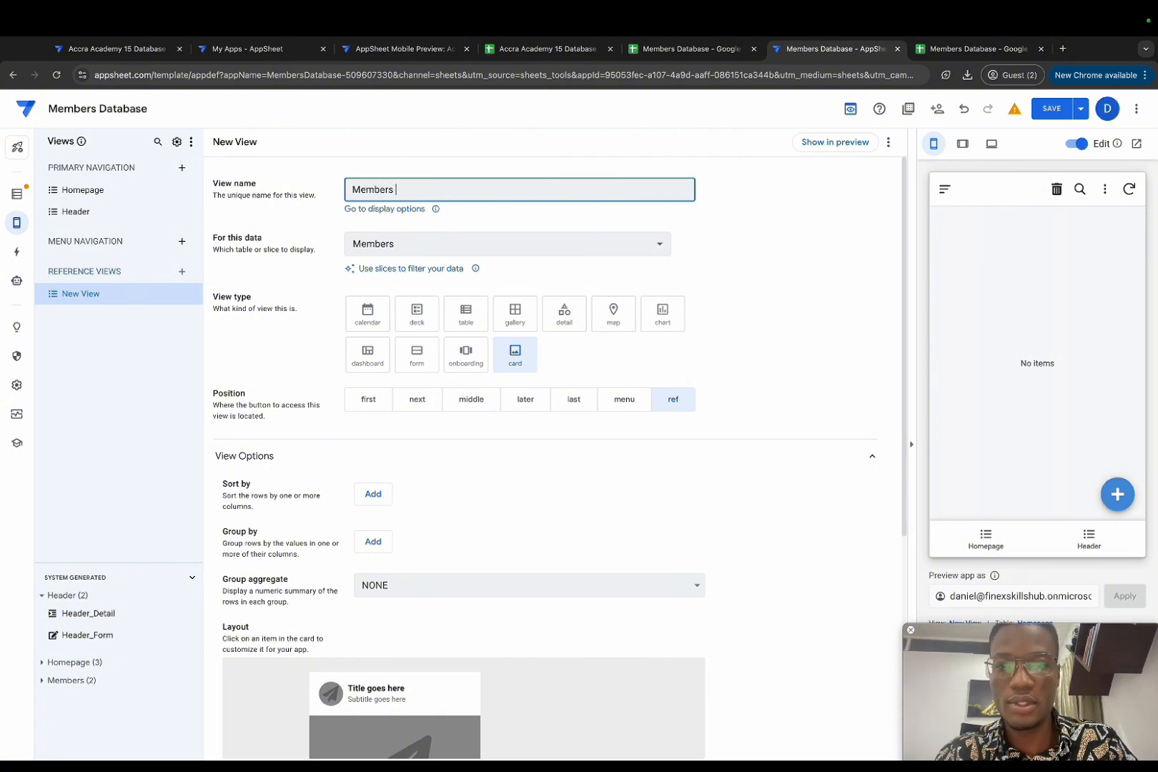
type("Members Table")
left_click(666, 286)
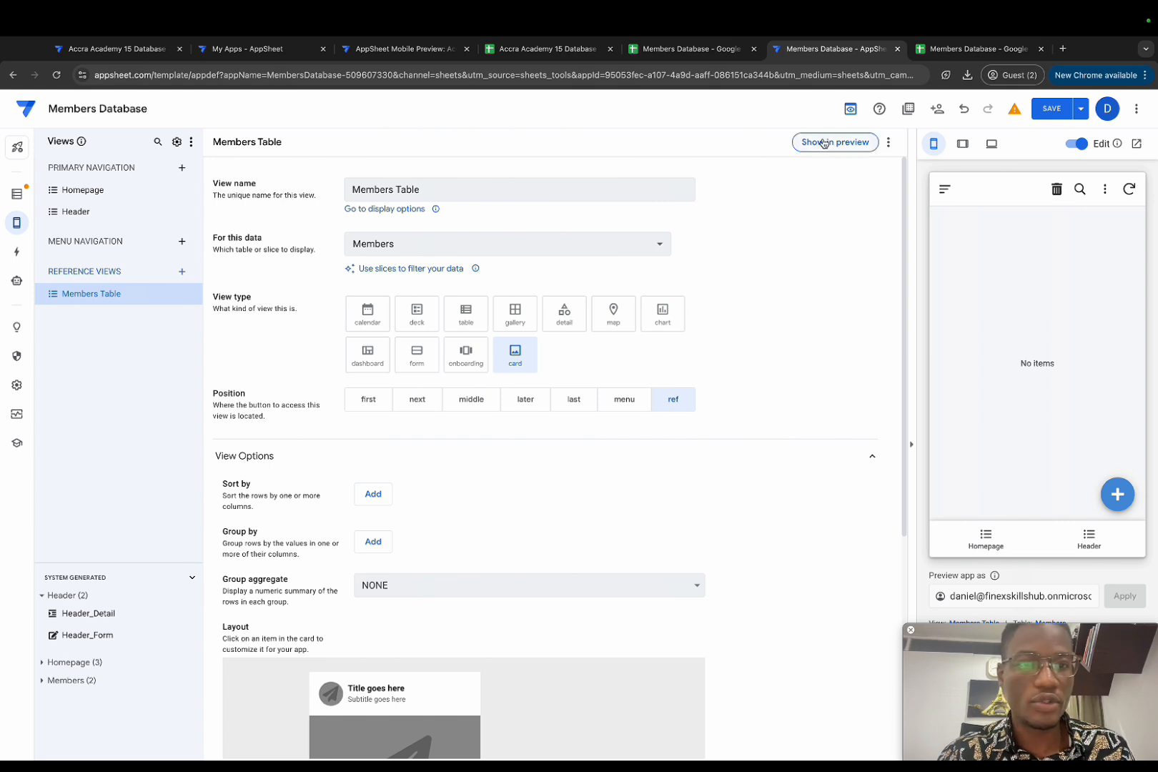
left_click(1118, 493)
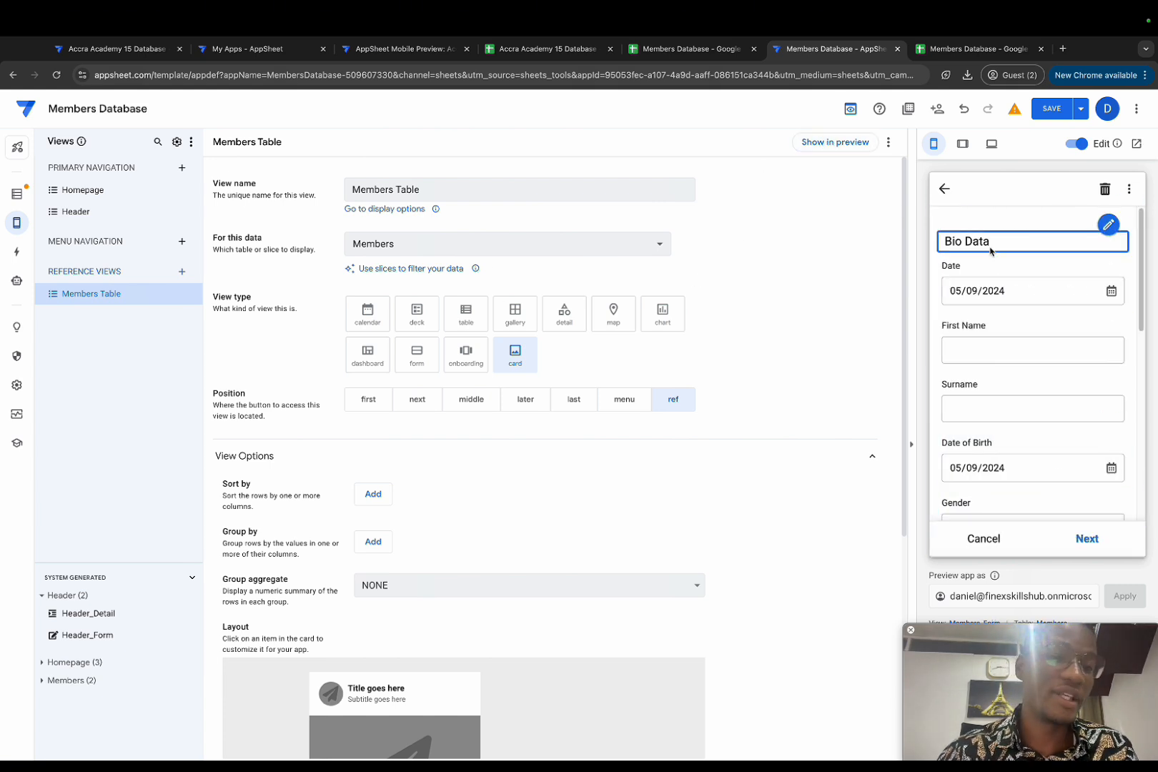
Step: Test the new member form in the preview, then reopen it from the Members Table view
scroll(1016, 472, "down", 6)
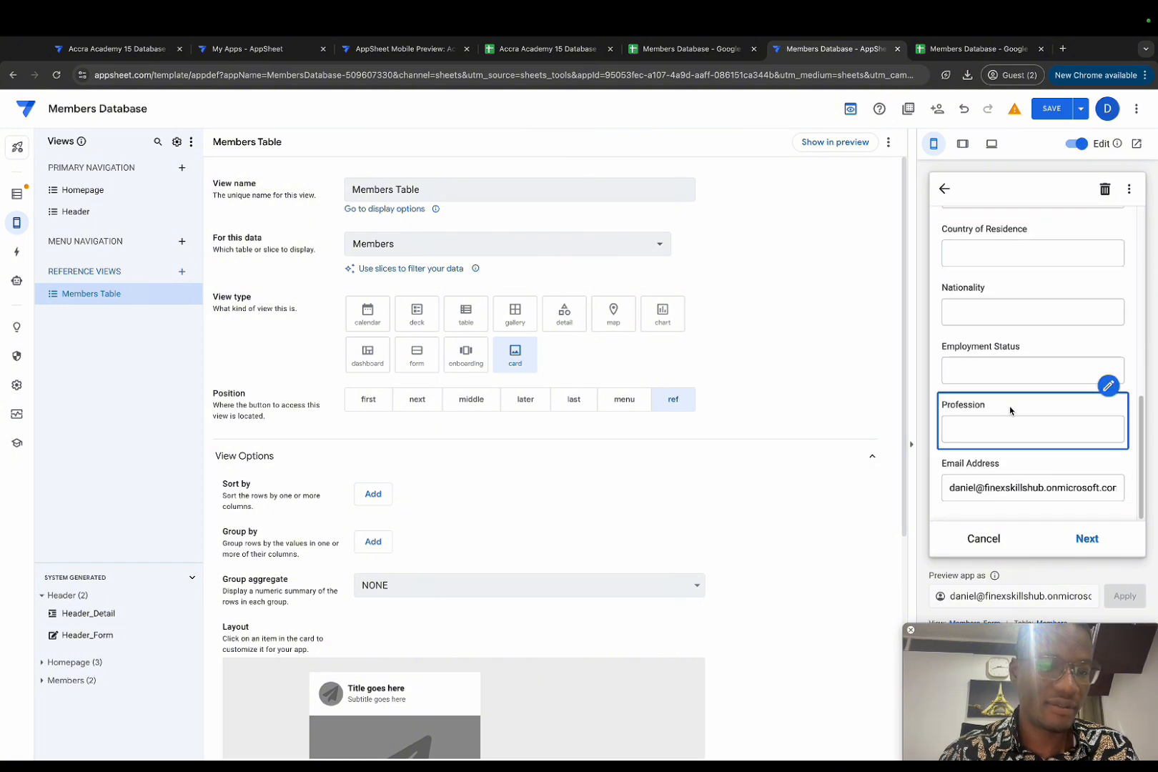
scroll(1081, 511, "up", 2)
left_click(1088, 538)
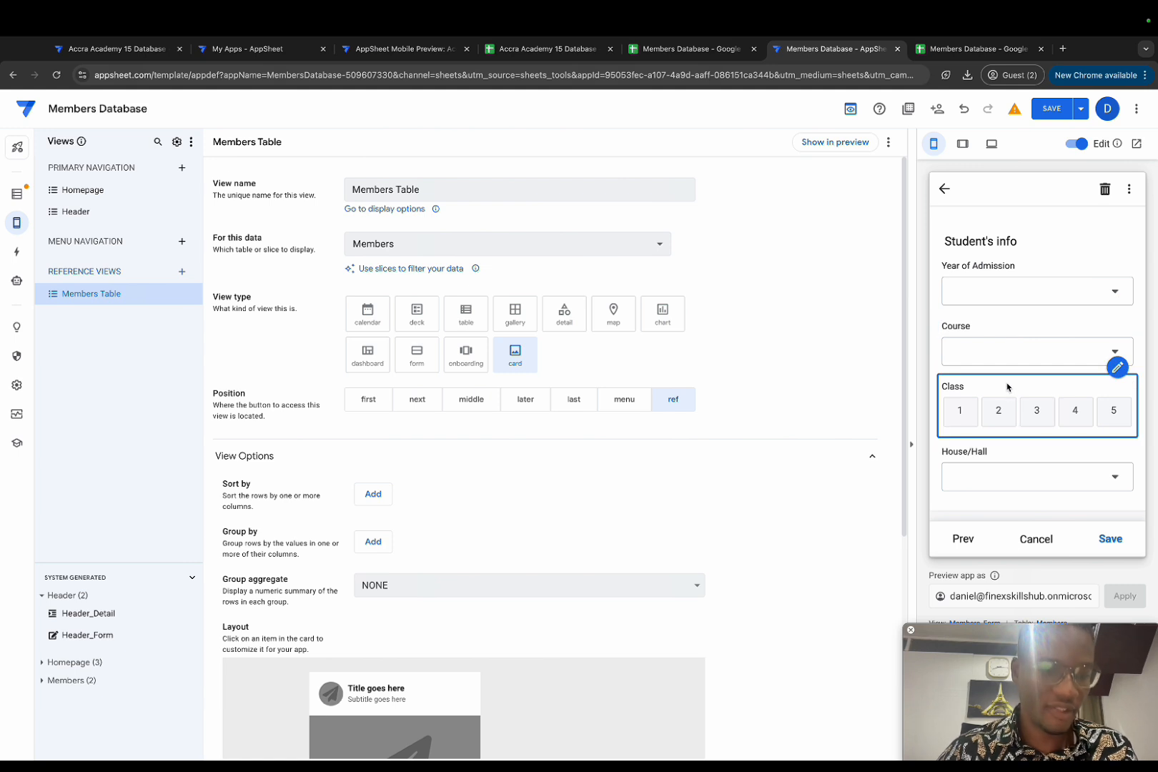
left_click(946, 191)
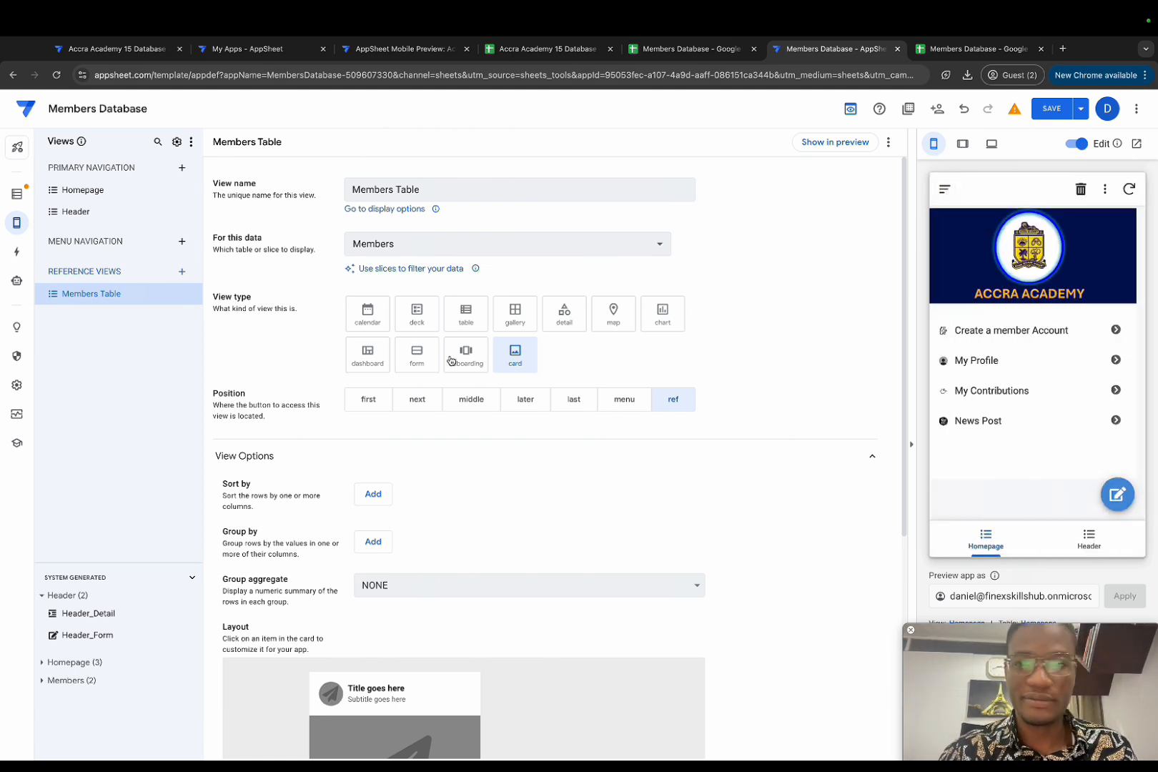
left_click(815, 143)
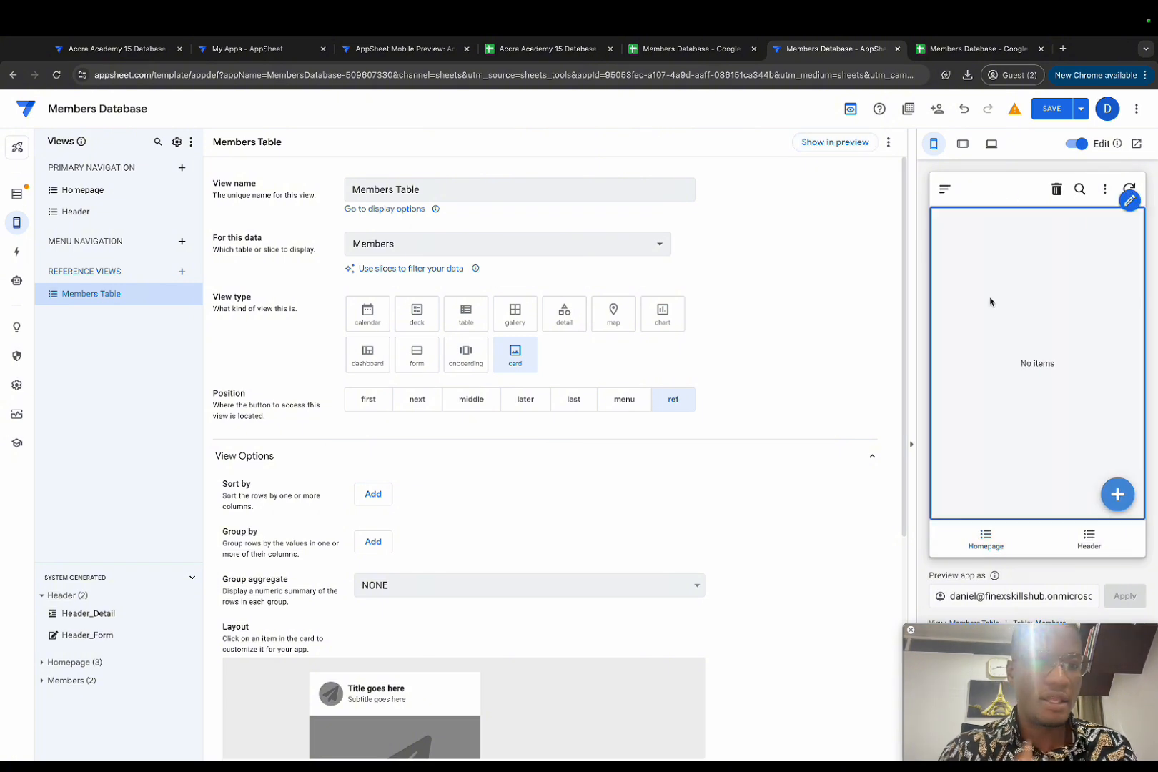
left_click(1118, 494)
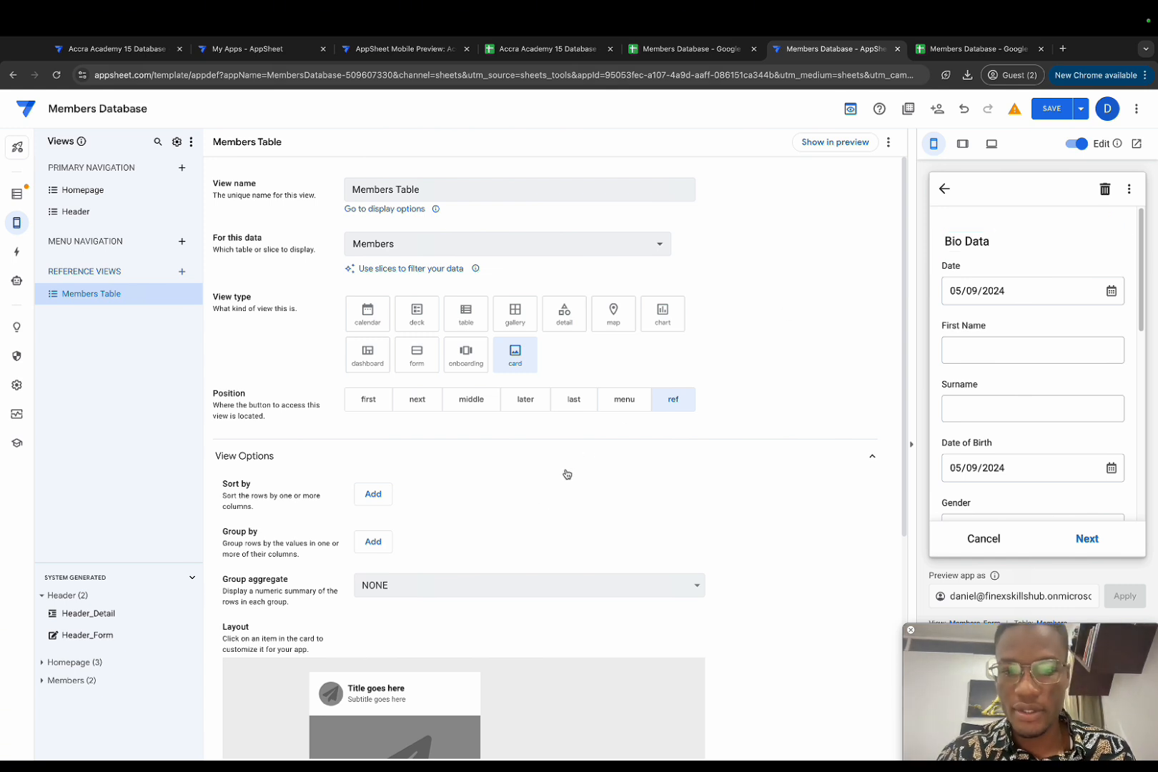
scroll(558, 550, "down", 3)
scroll(562, 555, "down", 3)
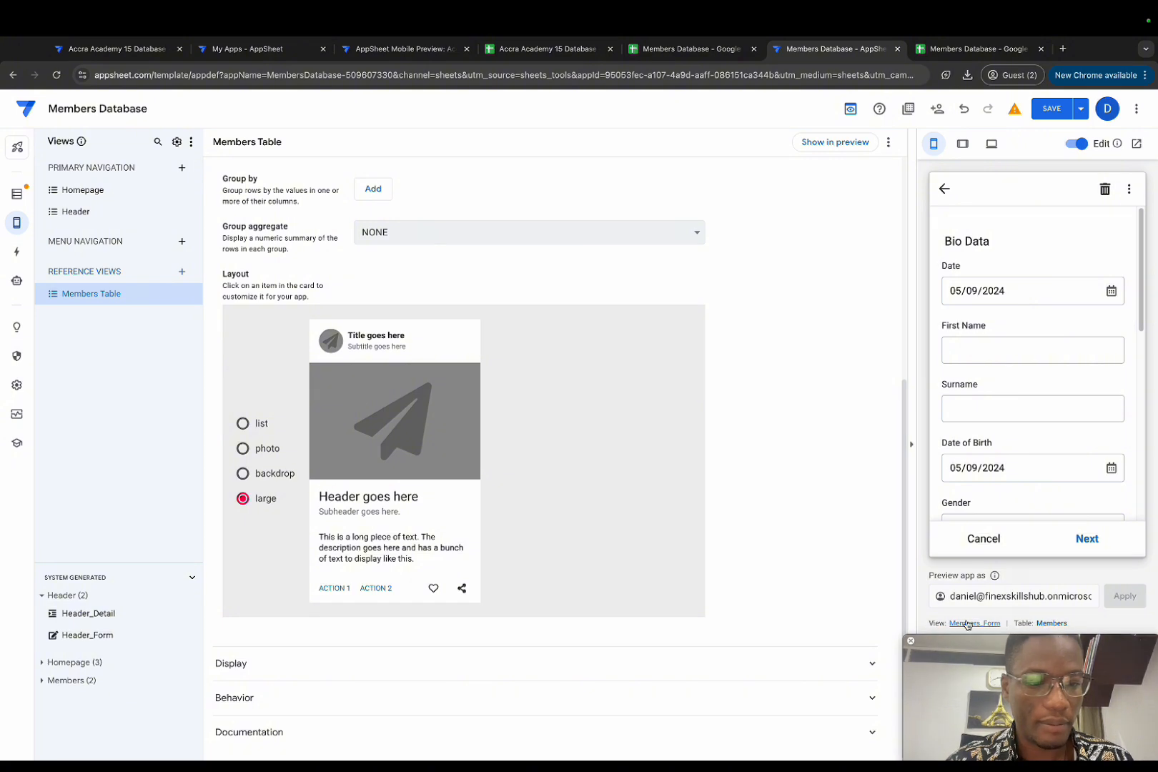
Step: Set the Members_Form page style to Tabs and check the Bio Data and Student's info tabs
left_click(968, 623)
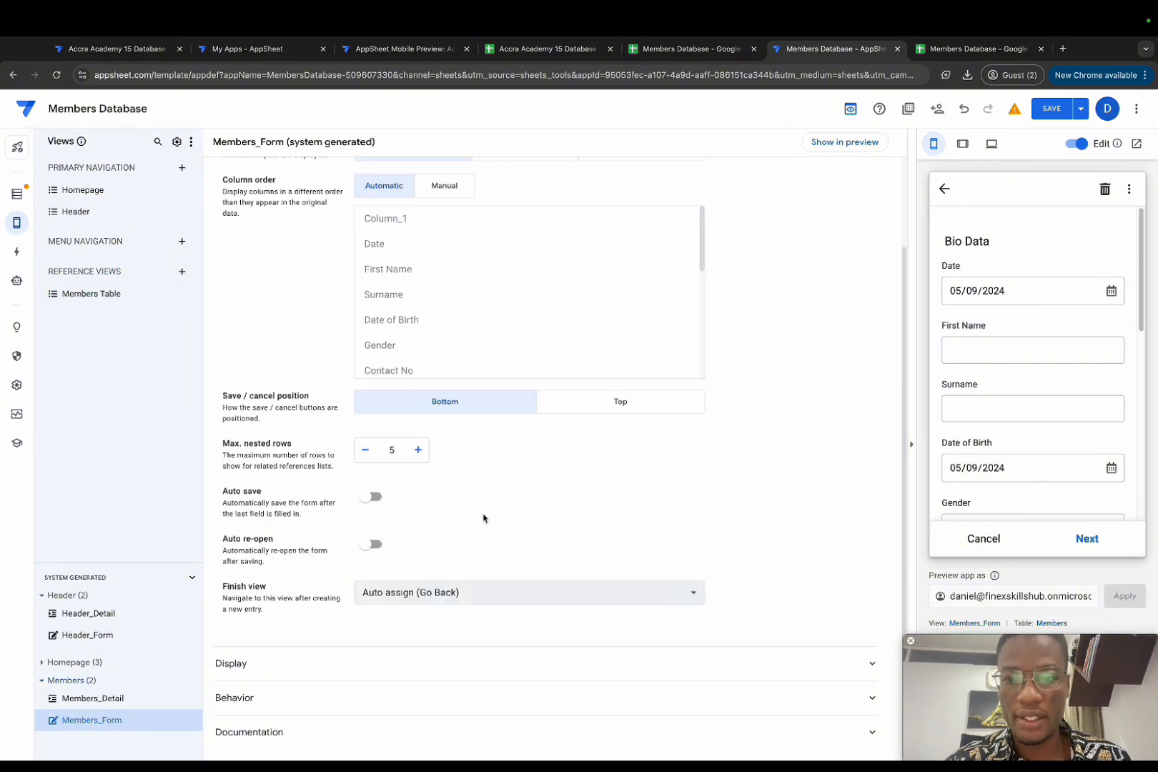
scroll(519, 376, "up", 2)
scroll(520, 375, "up", 1)
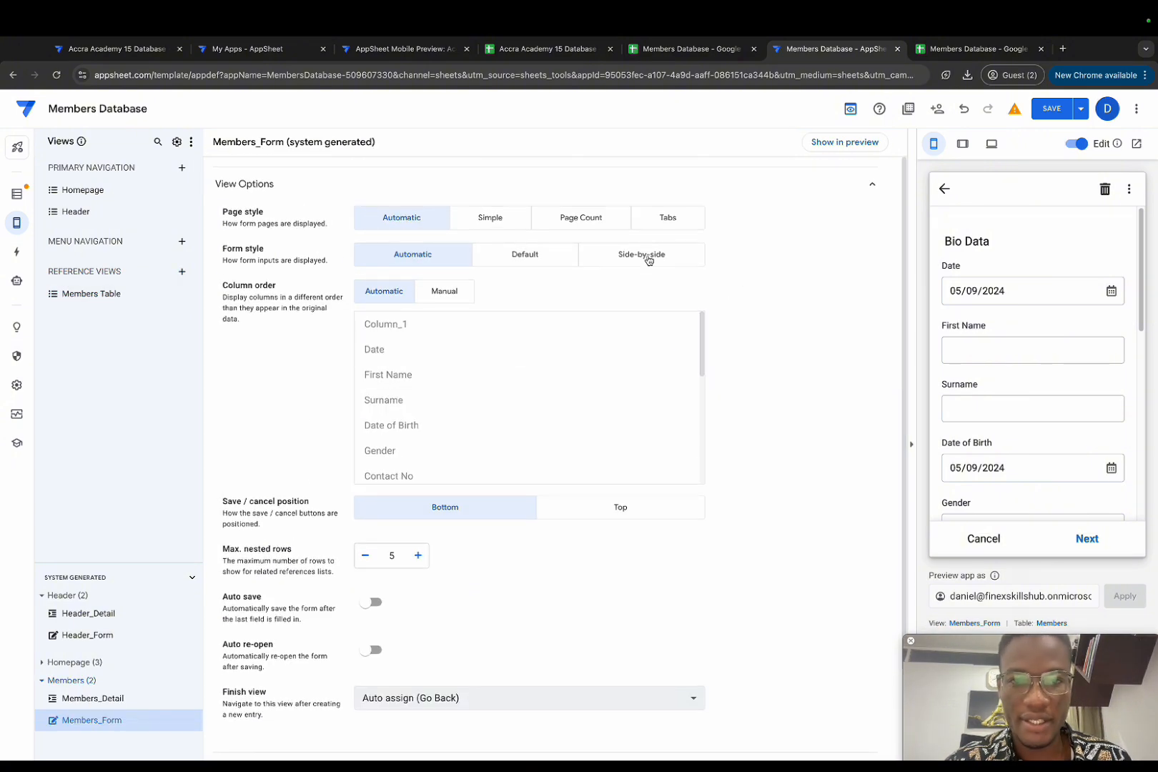
left_click(652, 219)
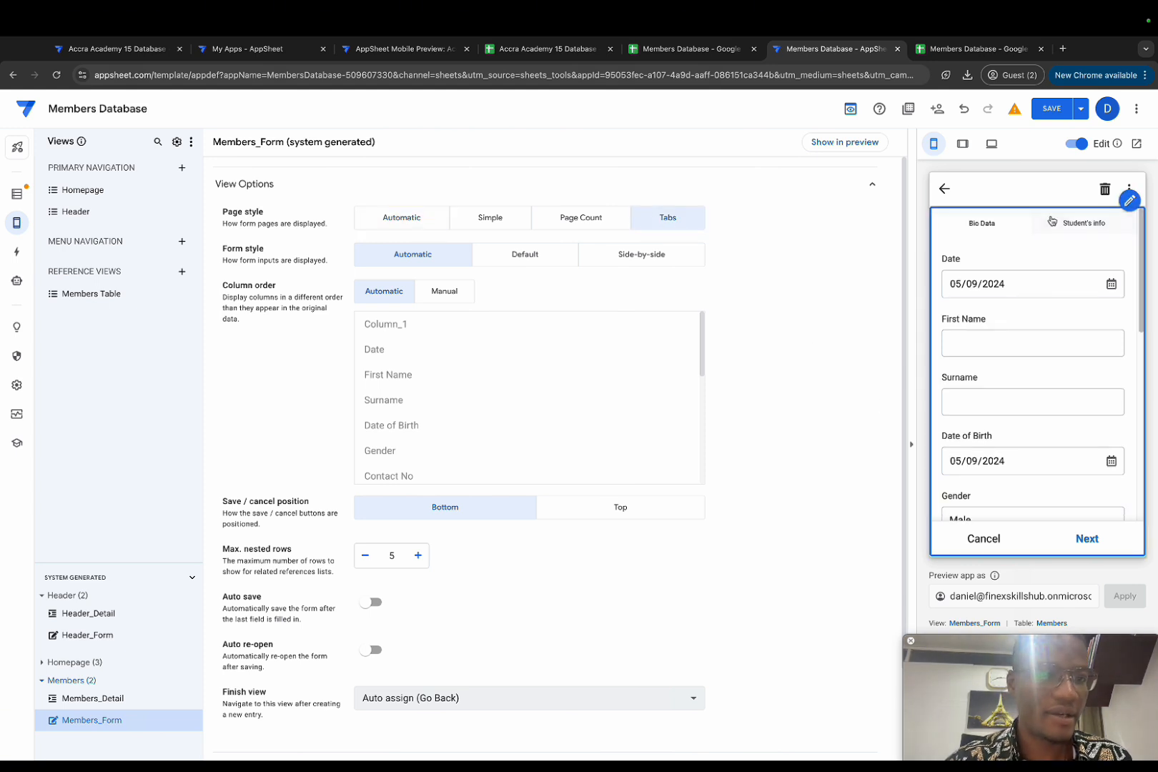
left_click(1065, 223)
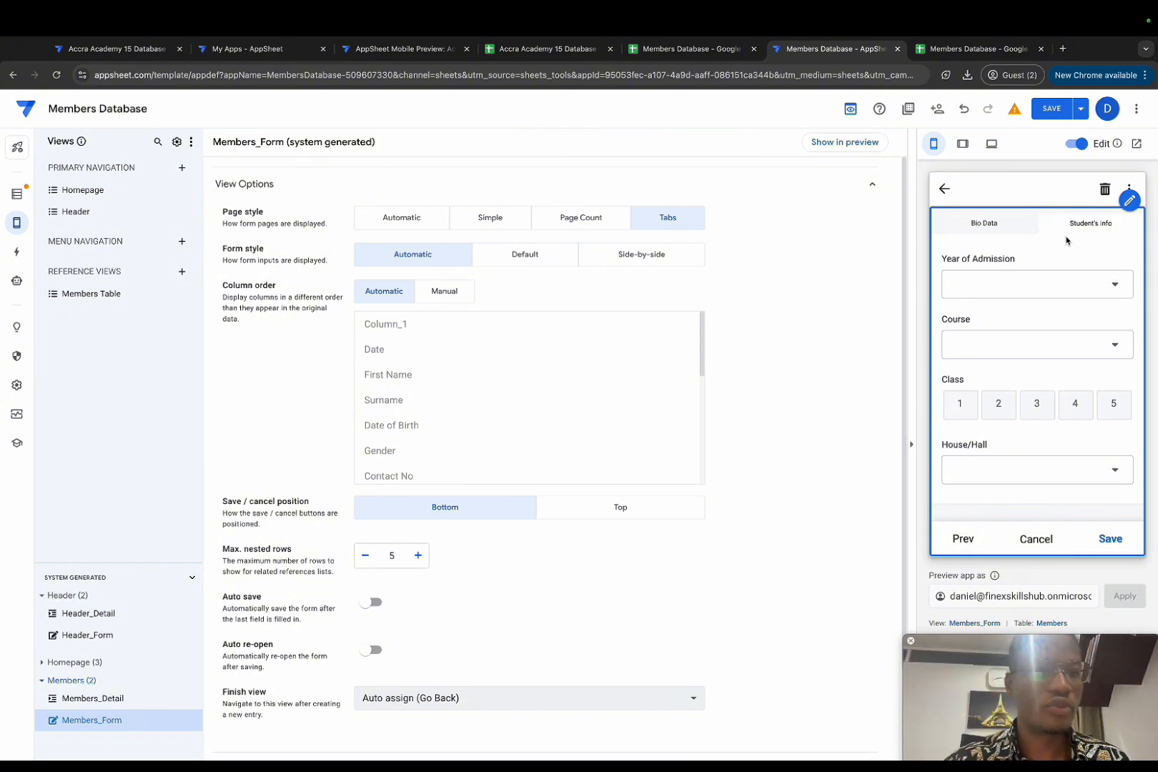
left_click(983, 233)
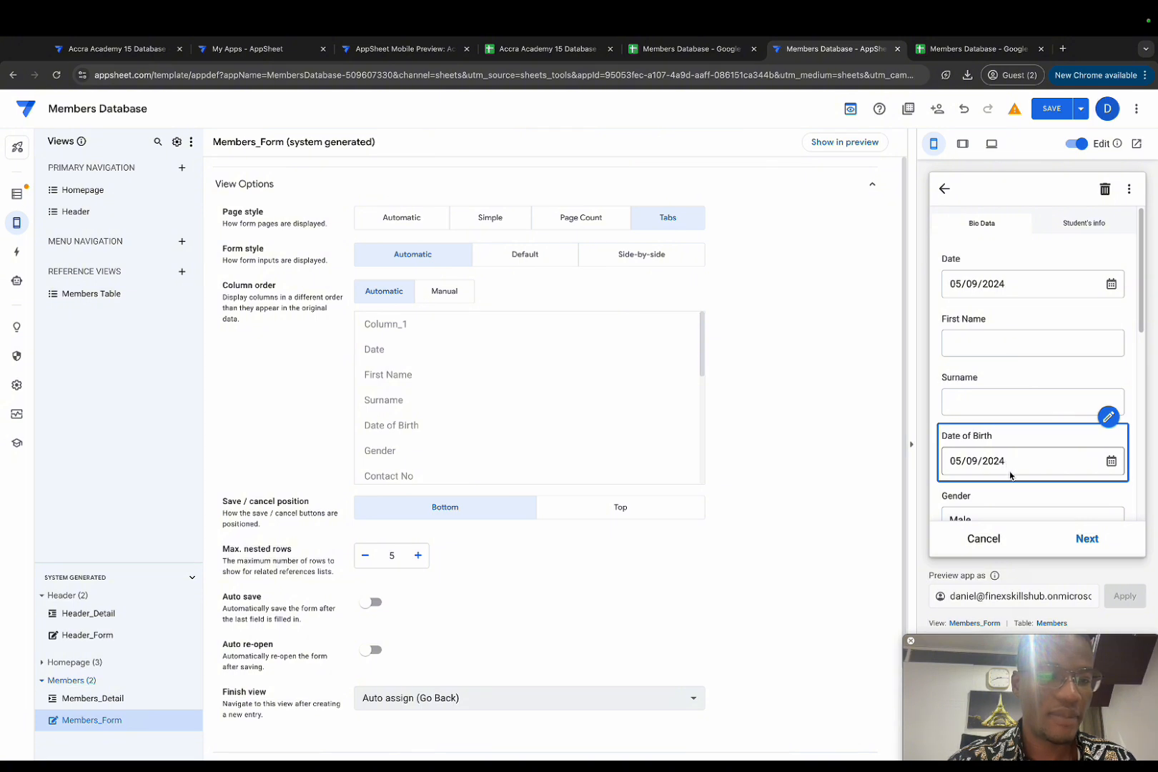
scroll(1010, 476, "down", 5)
scroll(1003, 359, "up", 2)
scroll(986, 301, "up", 2)
scroll(987, 406, "up", 2)
scroll(985, 407, "down", 5)
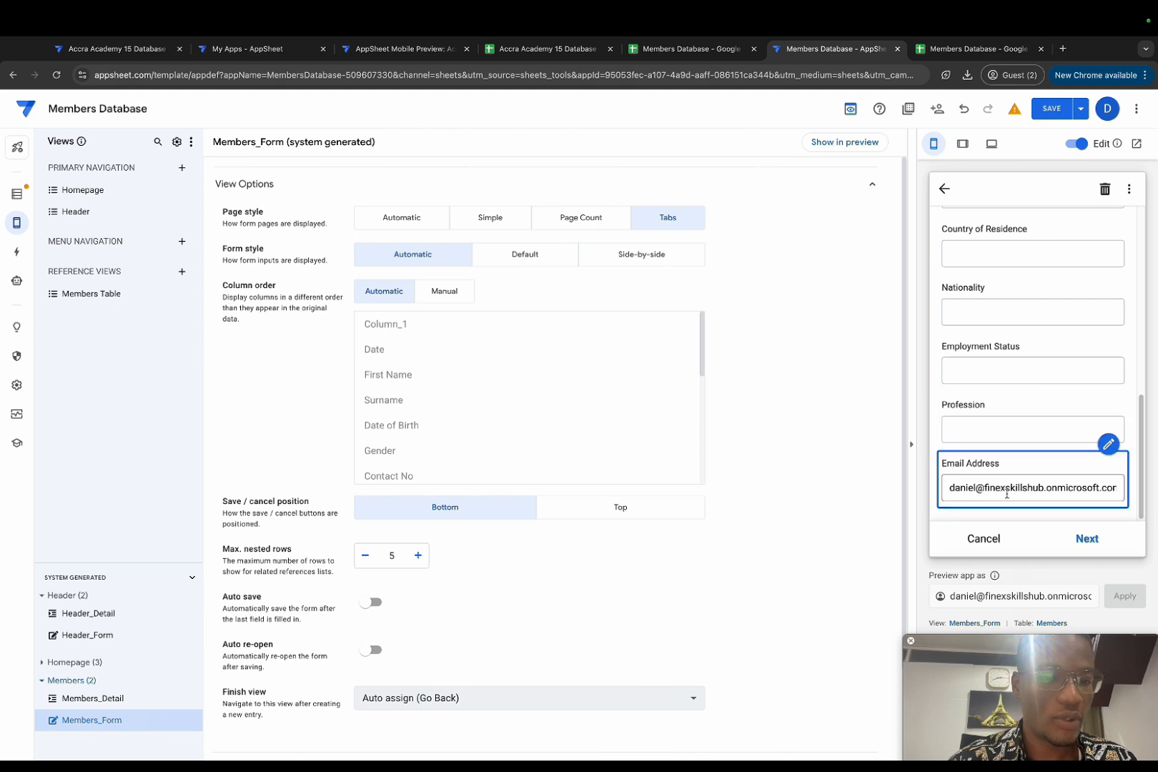
Step: Try the Year of Admission, Course, Class and House/Hall dropdowns, then return to the homepage
left_click(1083, 539)
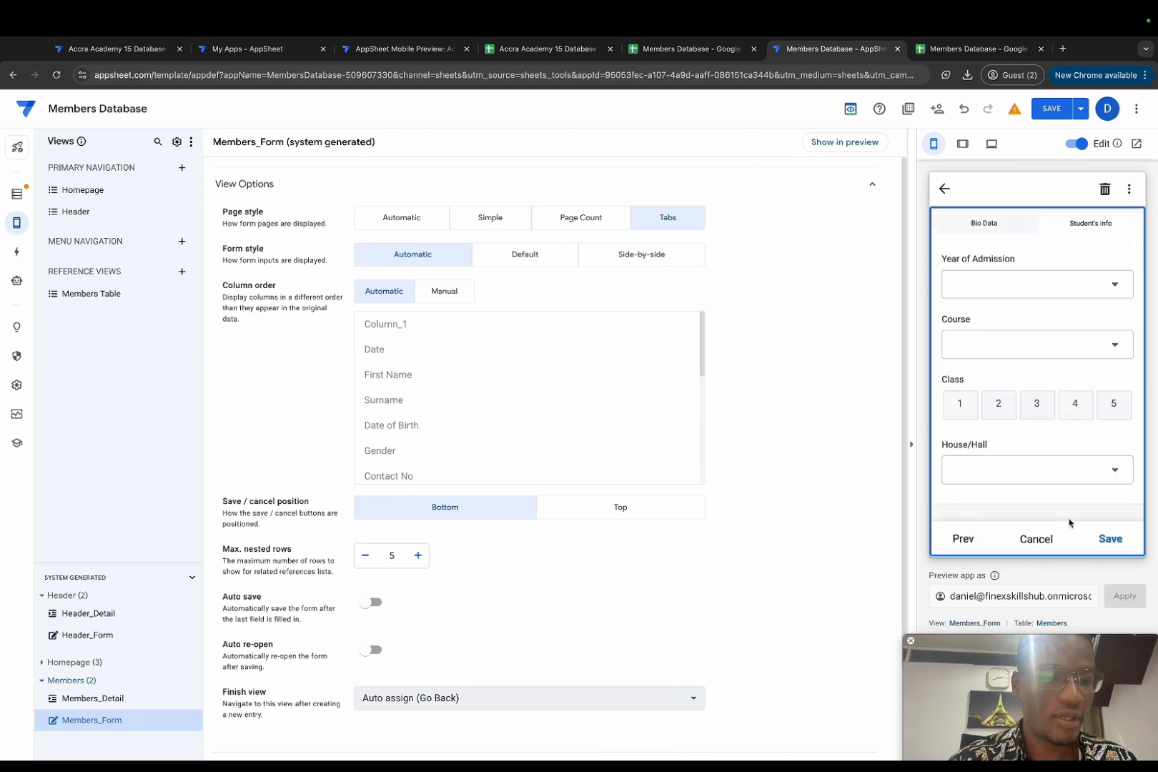
left_click(1007, 286)
key("Escape")
left_click(1005, 346)
key("Escape")
left_click(1005, 406)
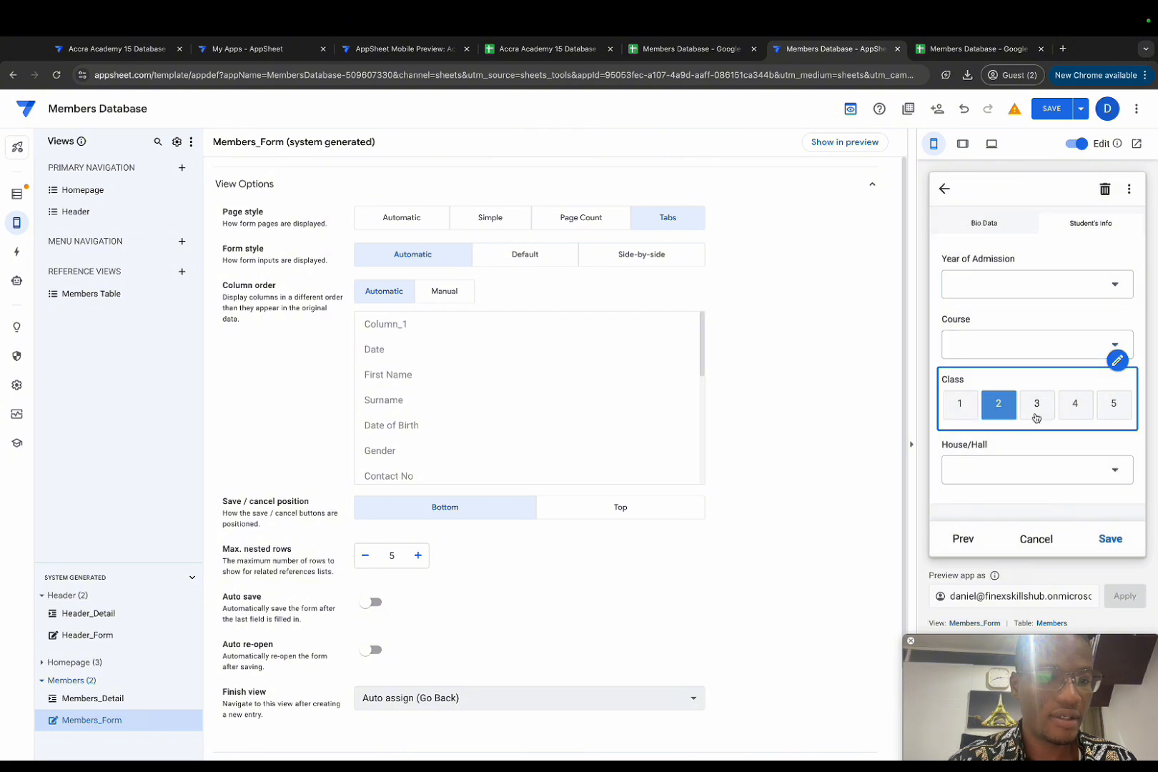
left_click(1036, 417)
left_click(974, 469)
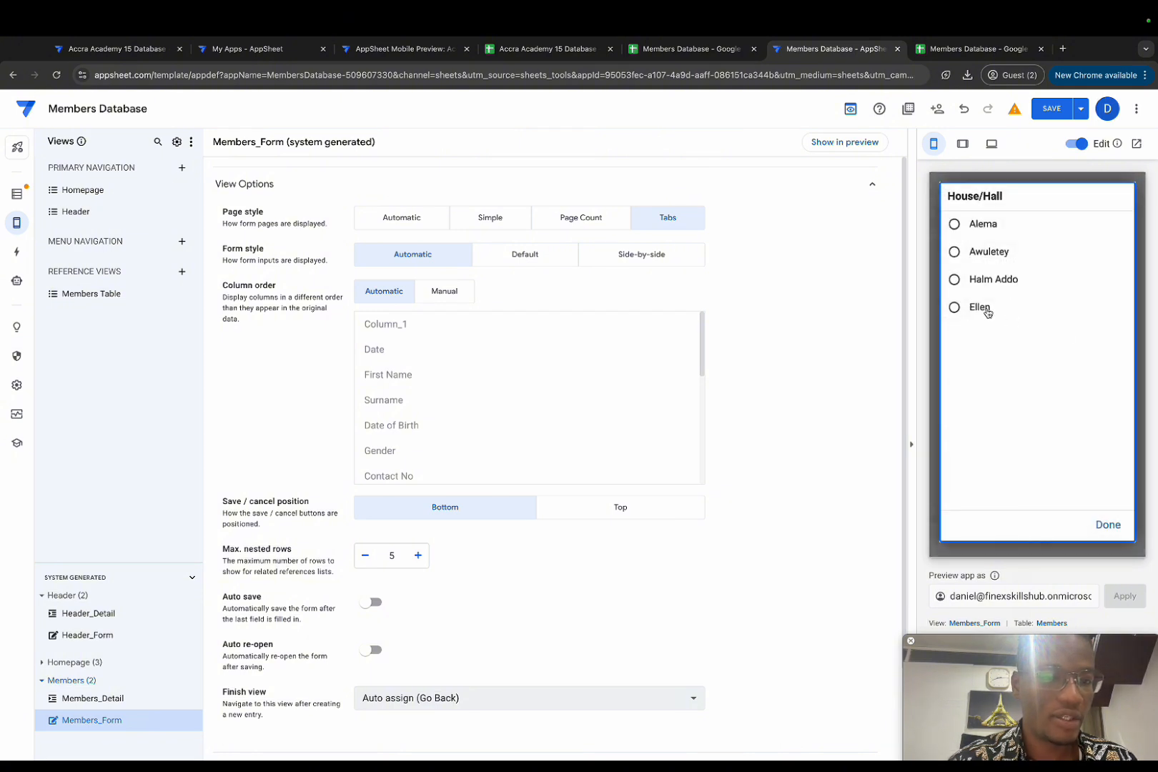
key("Escape")
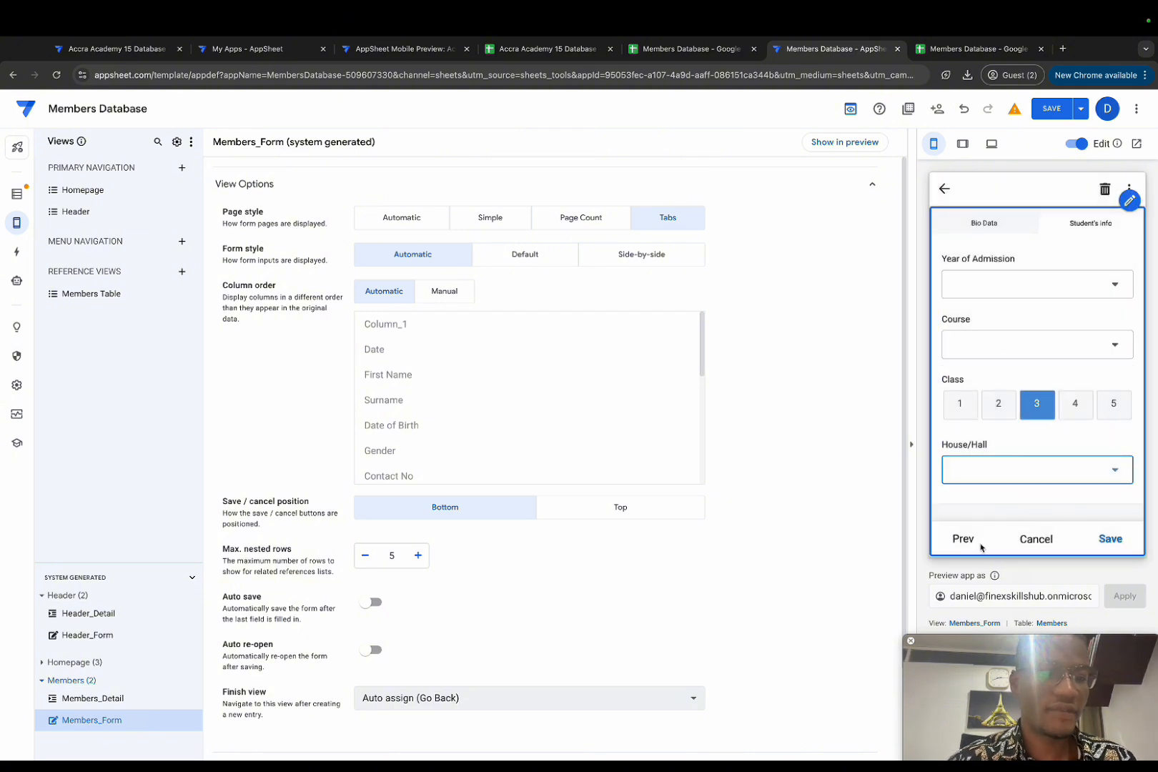
left_click(945, 188)
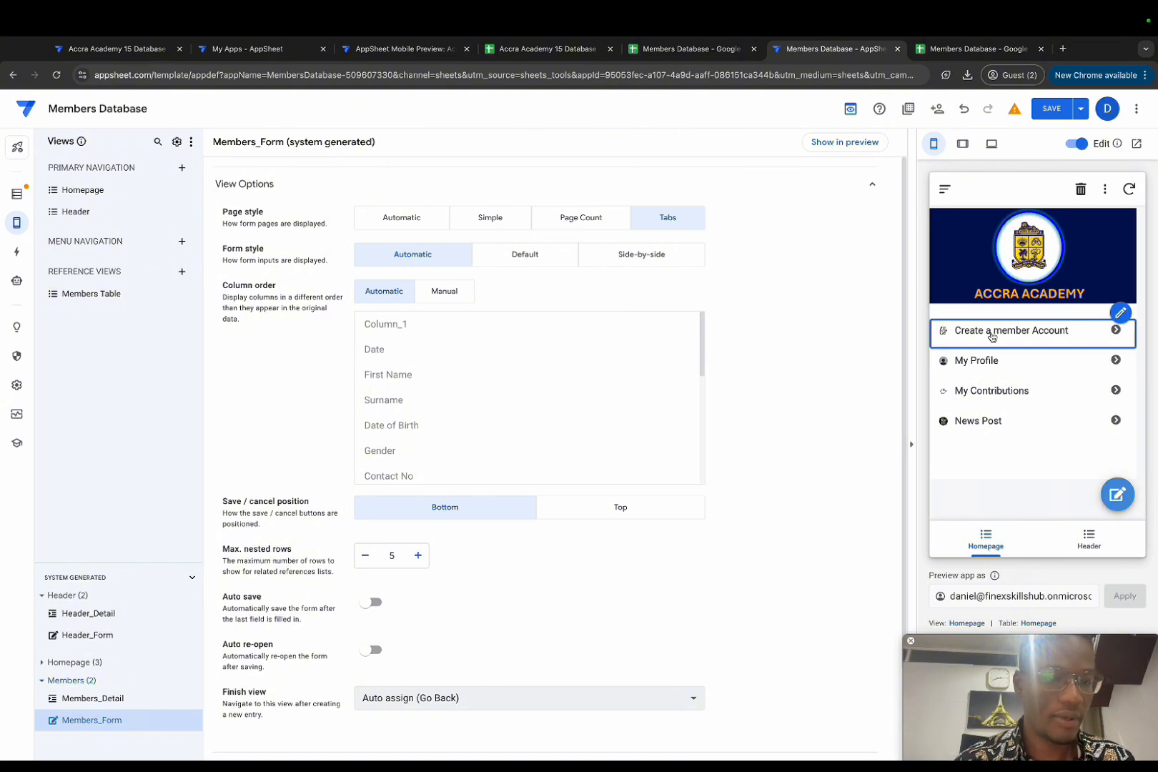
Step: Check Create a member Account and the member form in the preview, then expand the form's Behavior settings
left_click(992, 336)
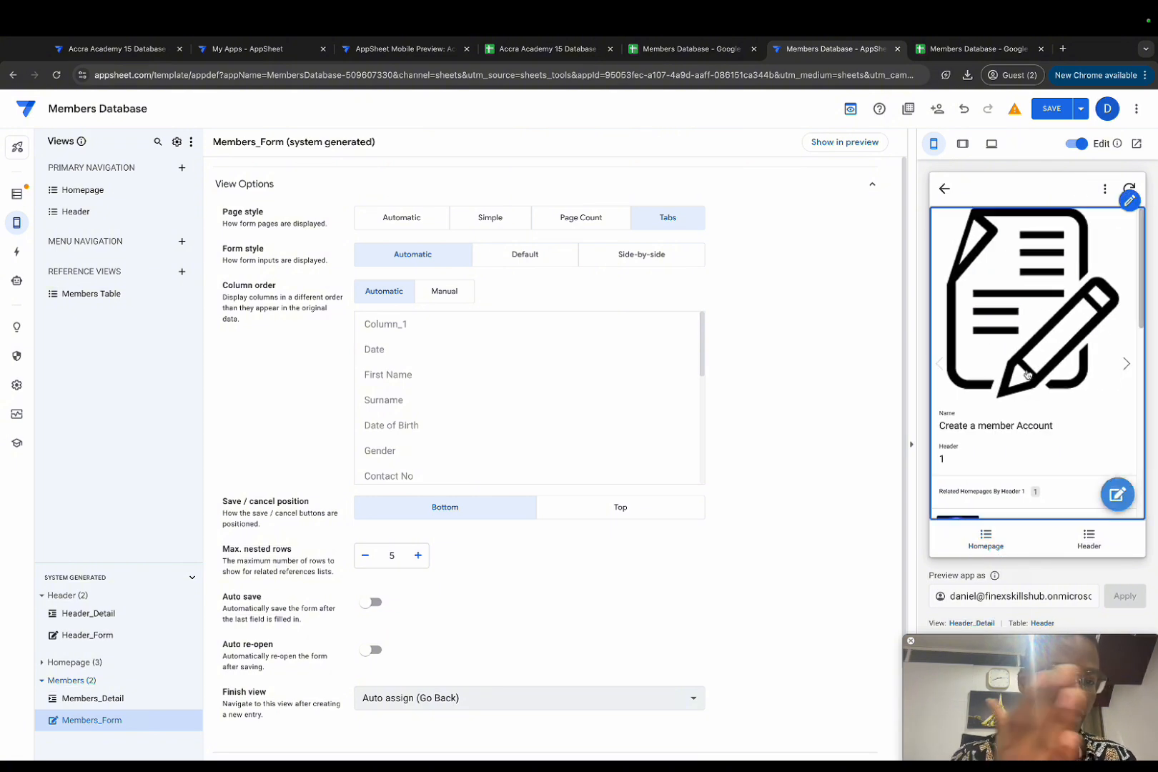
left_click(945, 189)
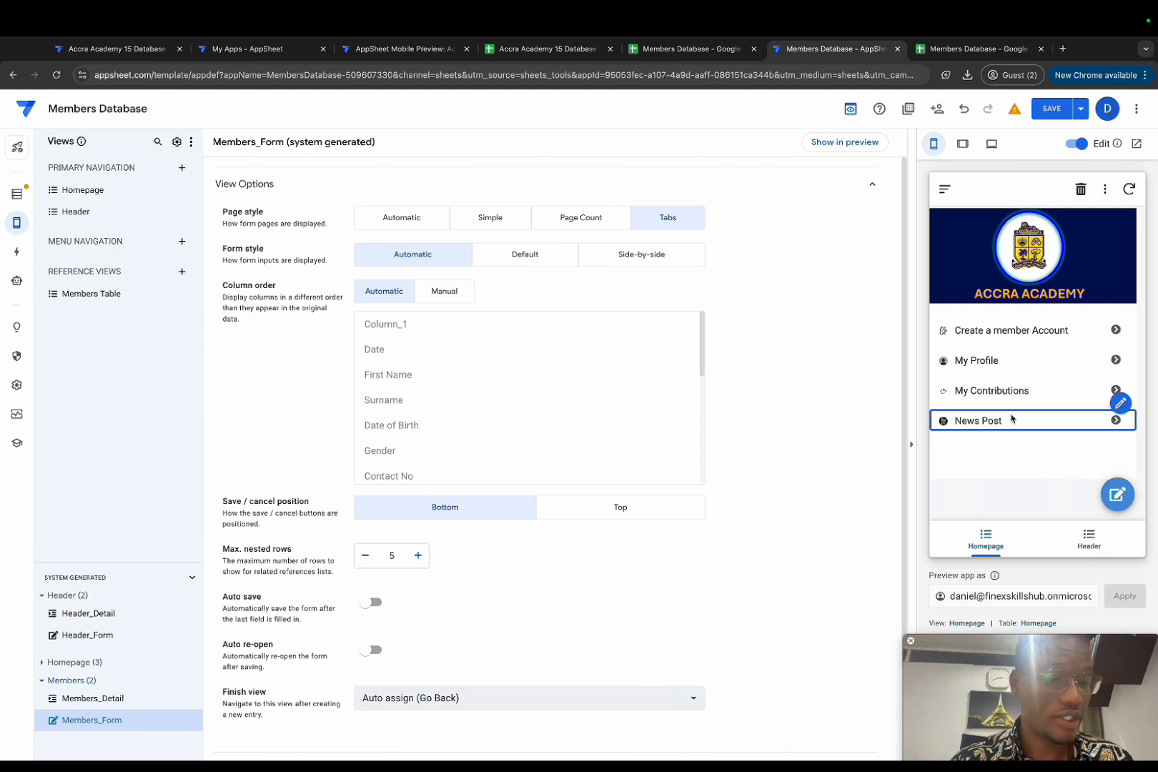
left_click(845, 142)
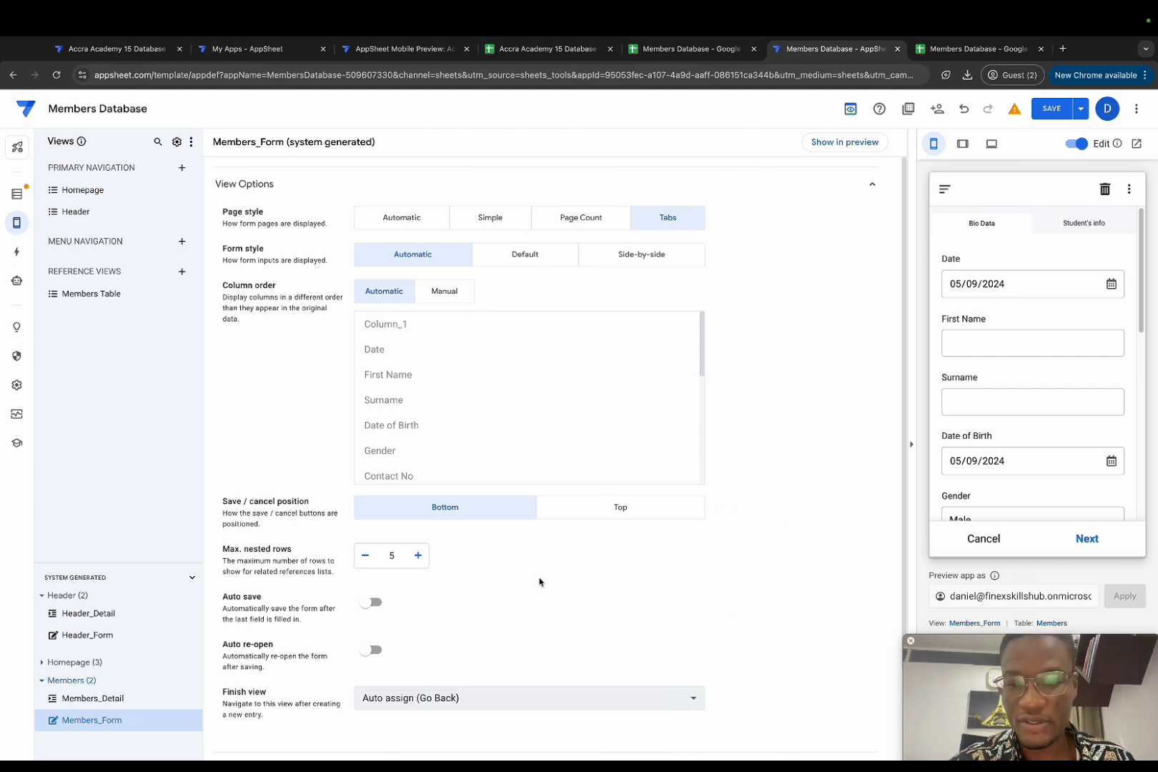
scroll(530, 587, "down", 2)
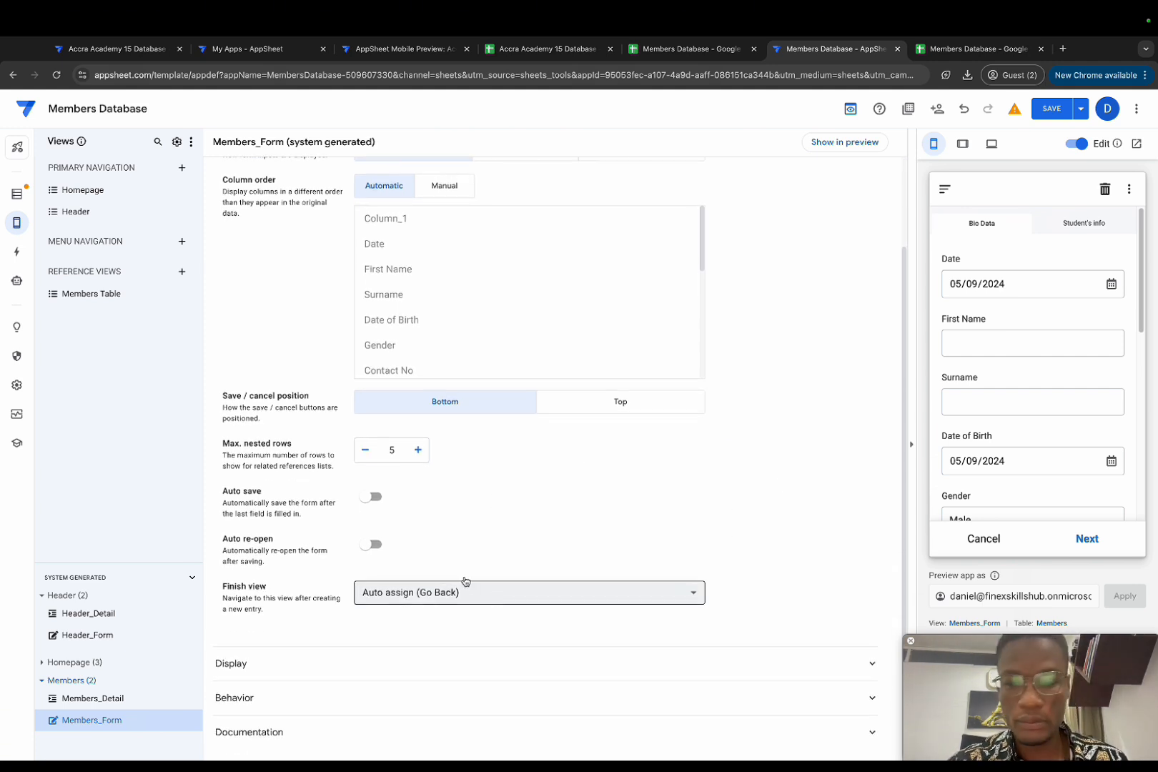
left_click(350, 703)
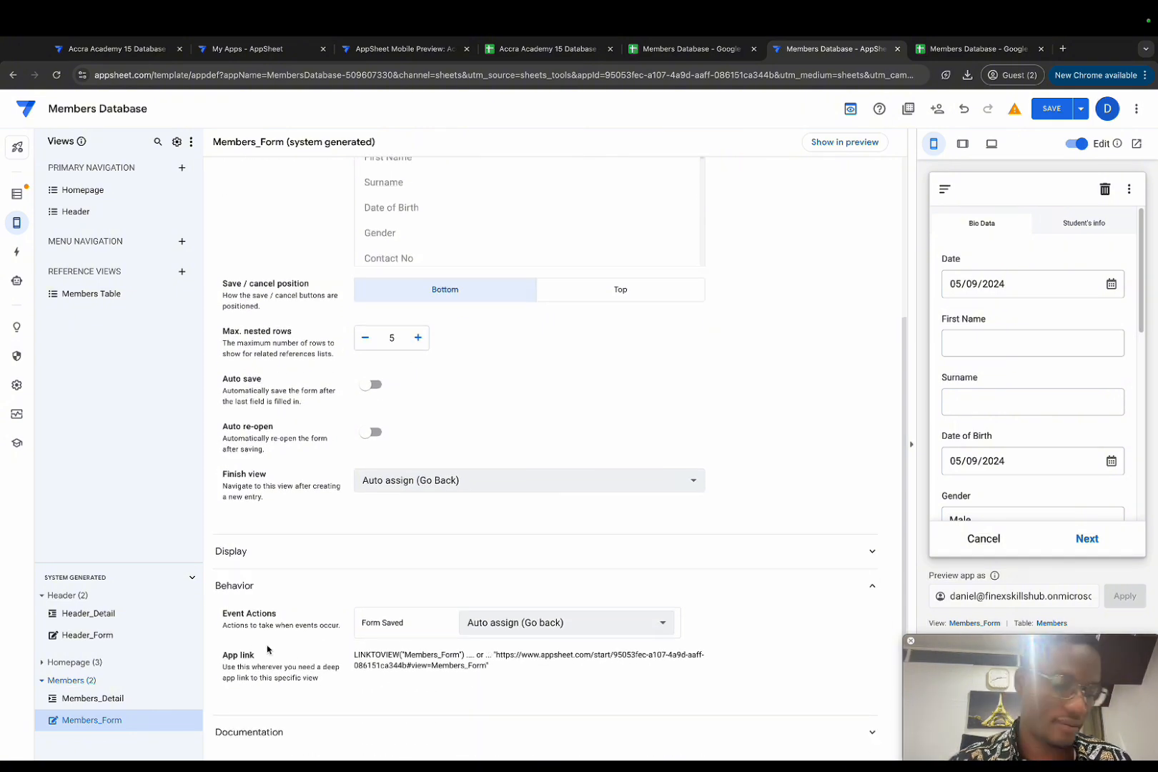
Step: Copy the Members_Form app link and add a Homepage action named 'Go to member form'
left_click_drag(355, 653, 463, 657)
key("ctrl+c")
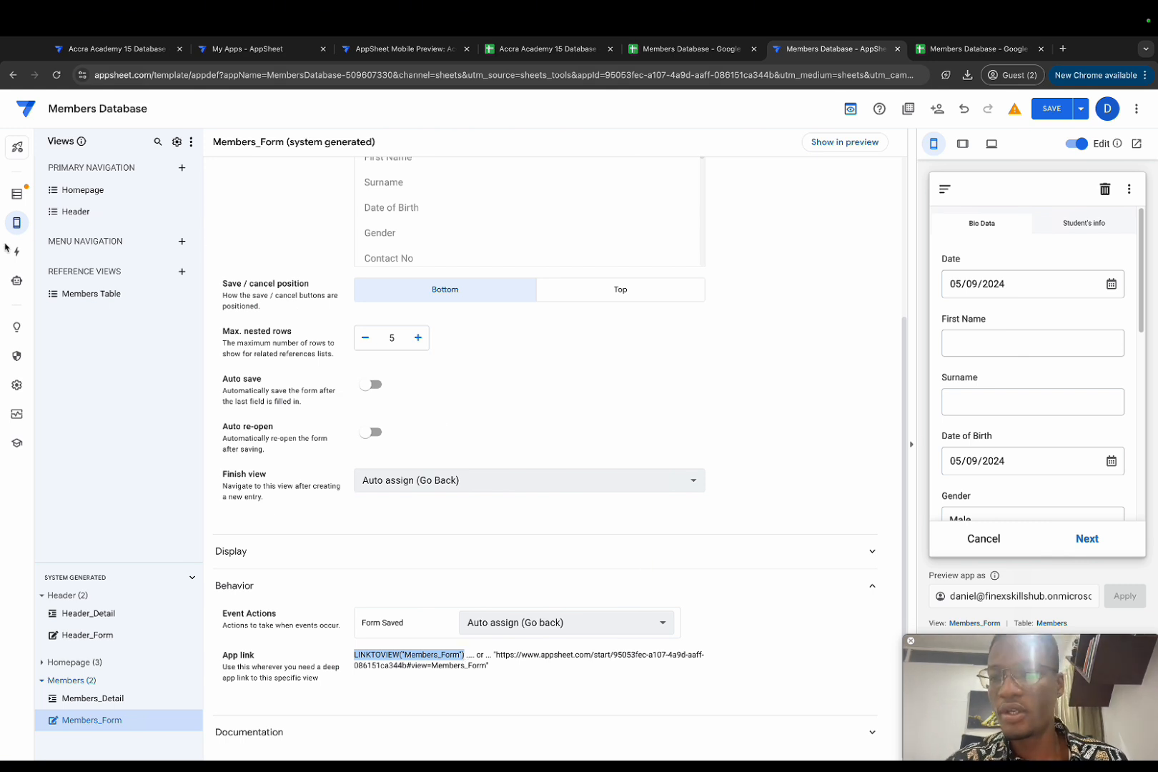
left_click(16, 252)
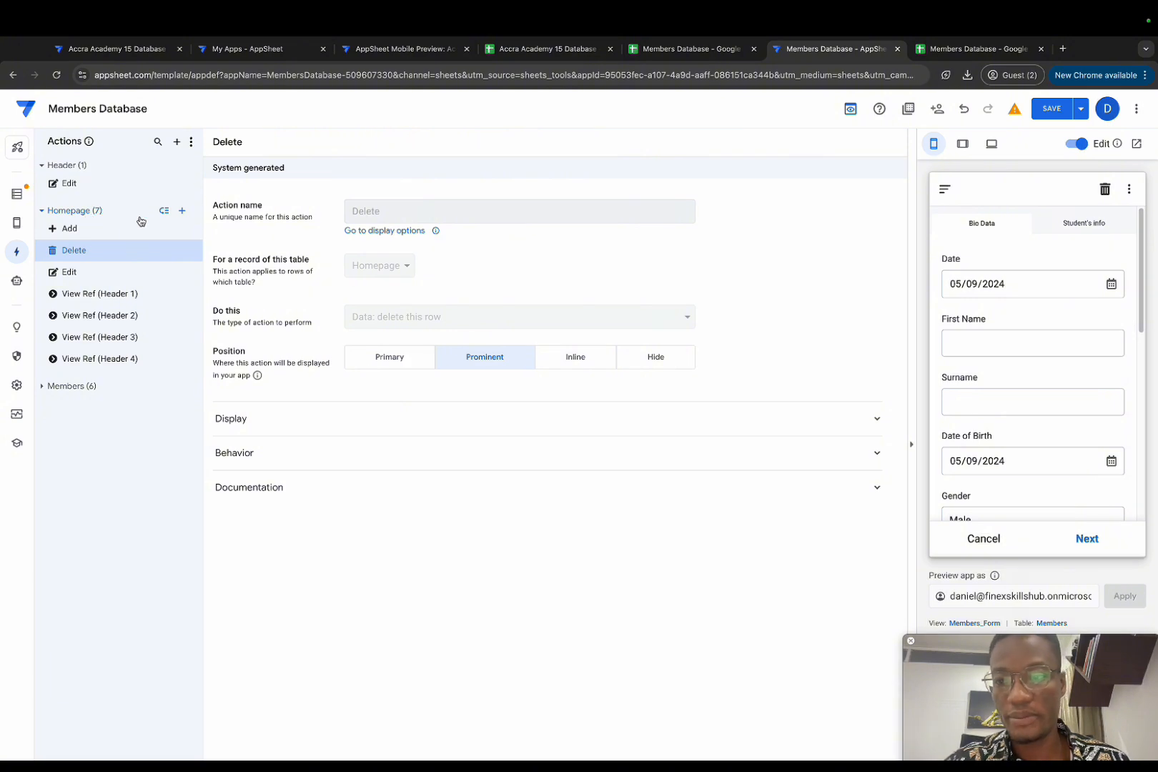
left_click(184, 214)
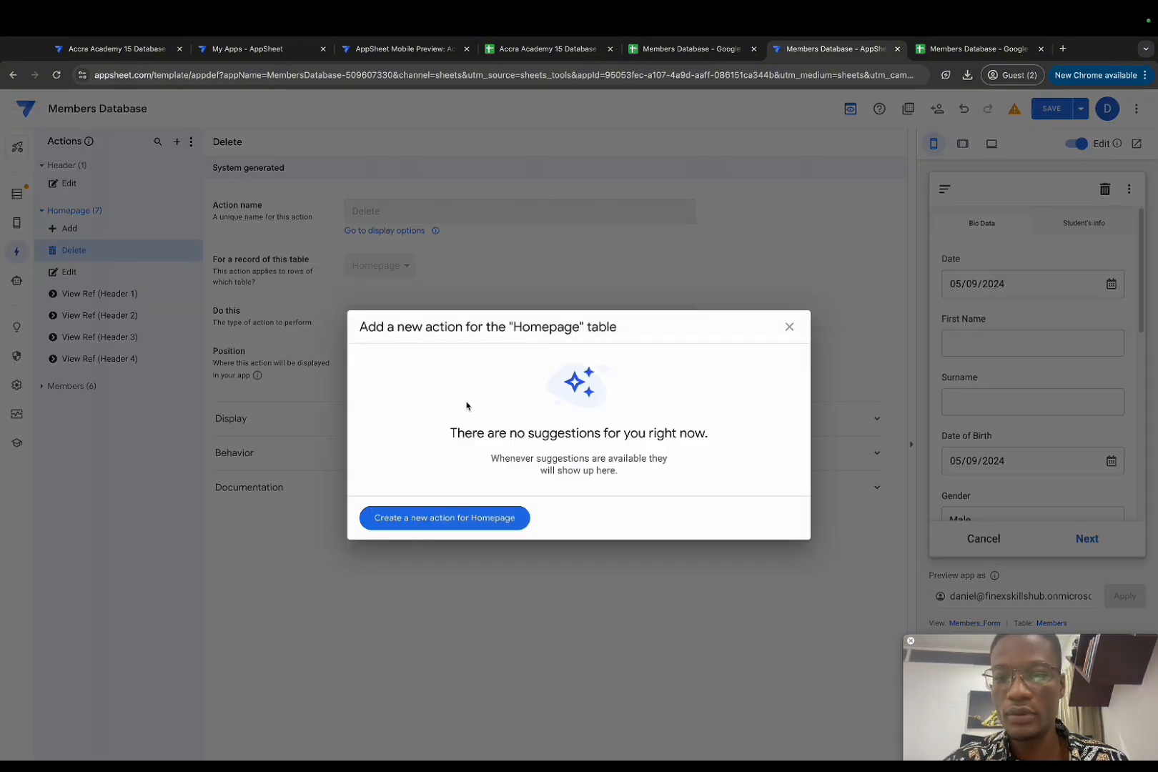
left_click(448, 517)
left_click_drag(382, 209, 344, 211)
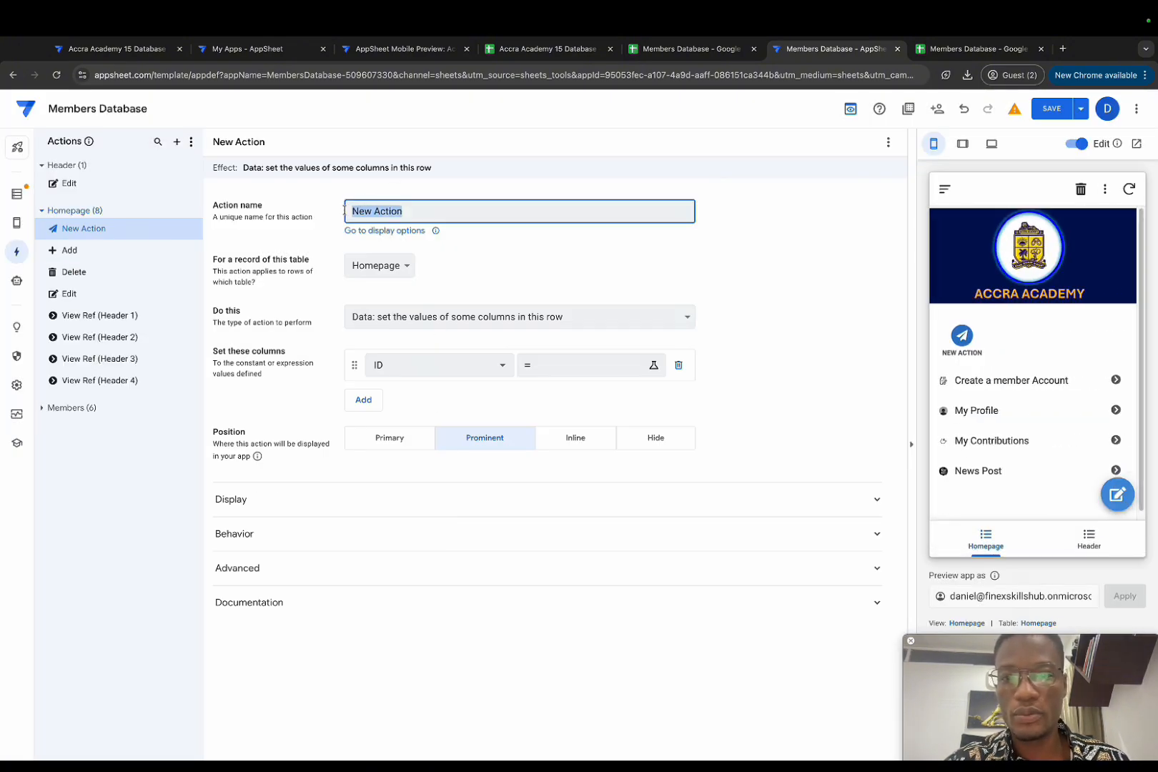
key("BackSpace")
type("Go to member form")
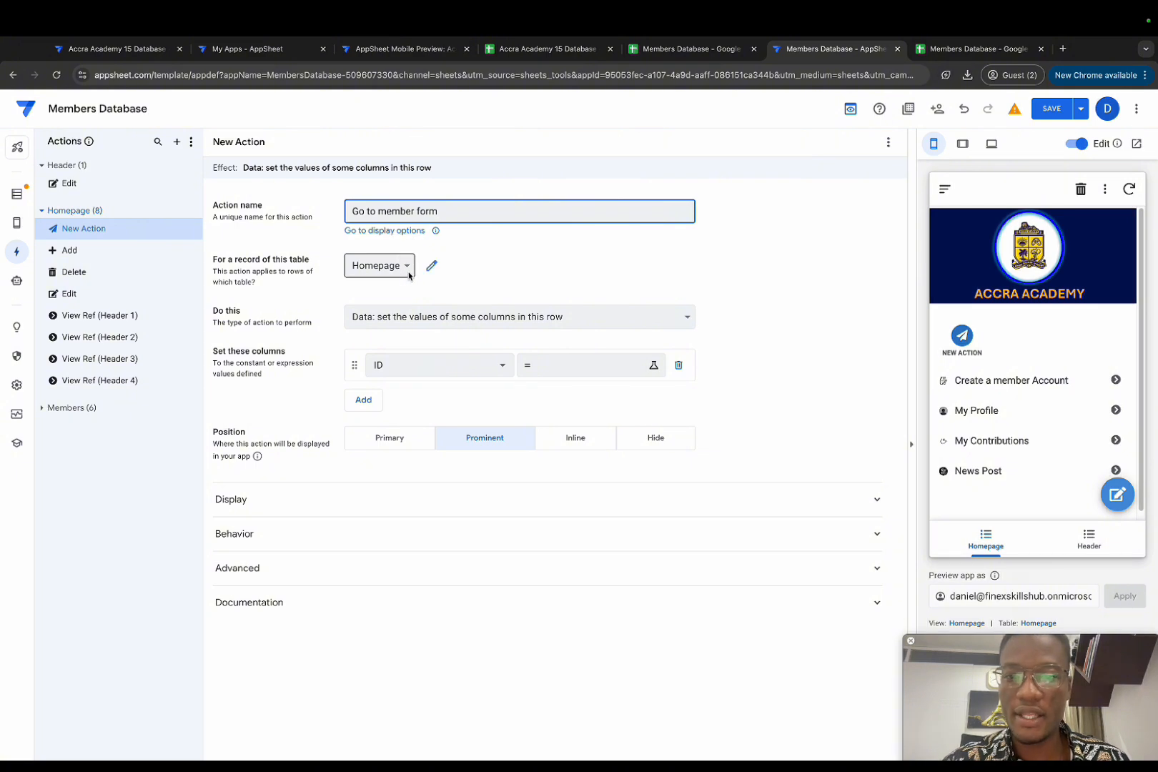
Step: Make the action go to another view with target LINKTOVIEW("Members_Form")
left_click(453, 318)
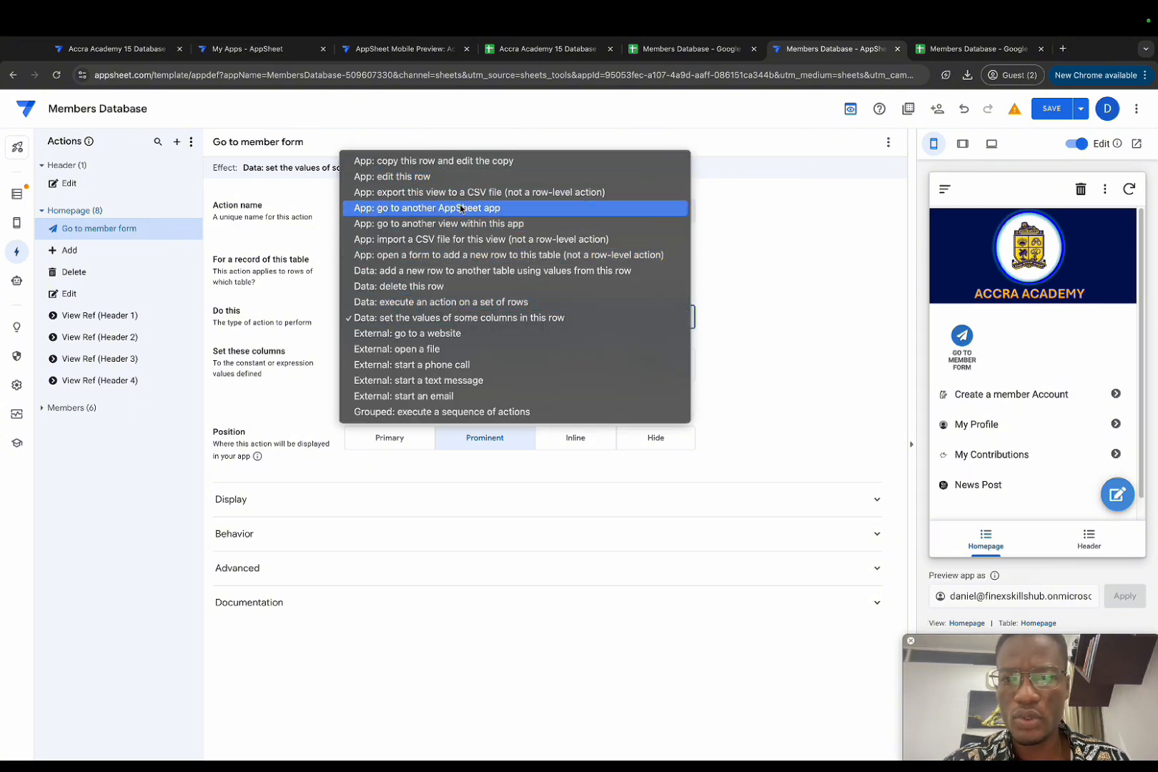
left_click(460, 223)
left_click(435, 350)
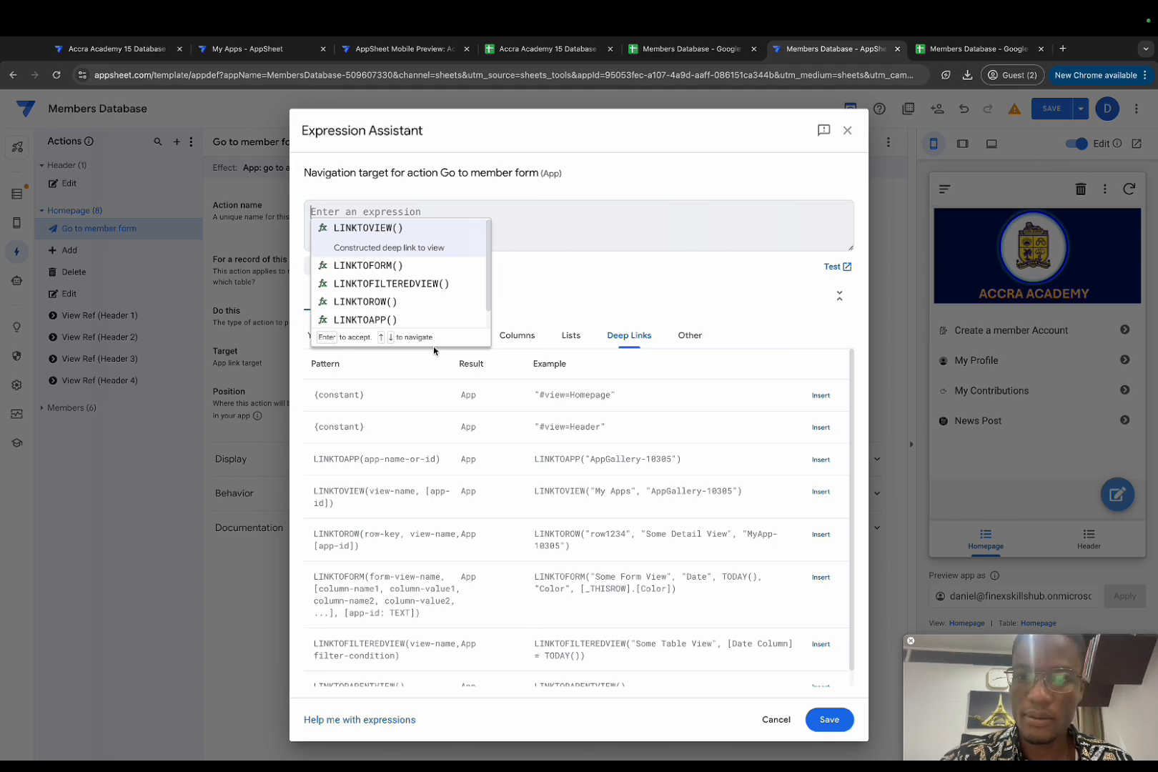
key("ctrl+v")
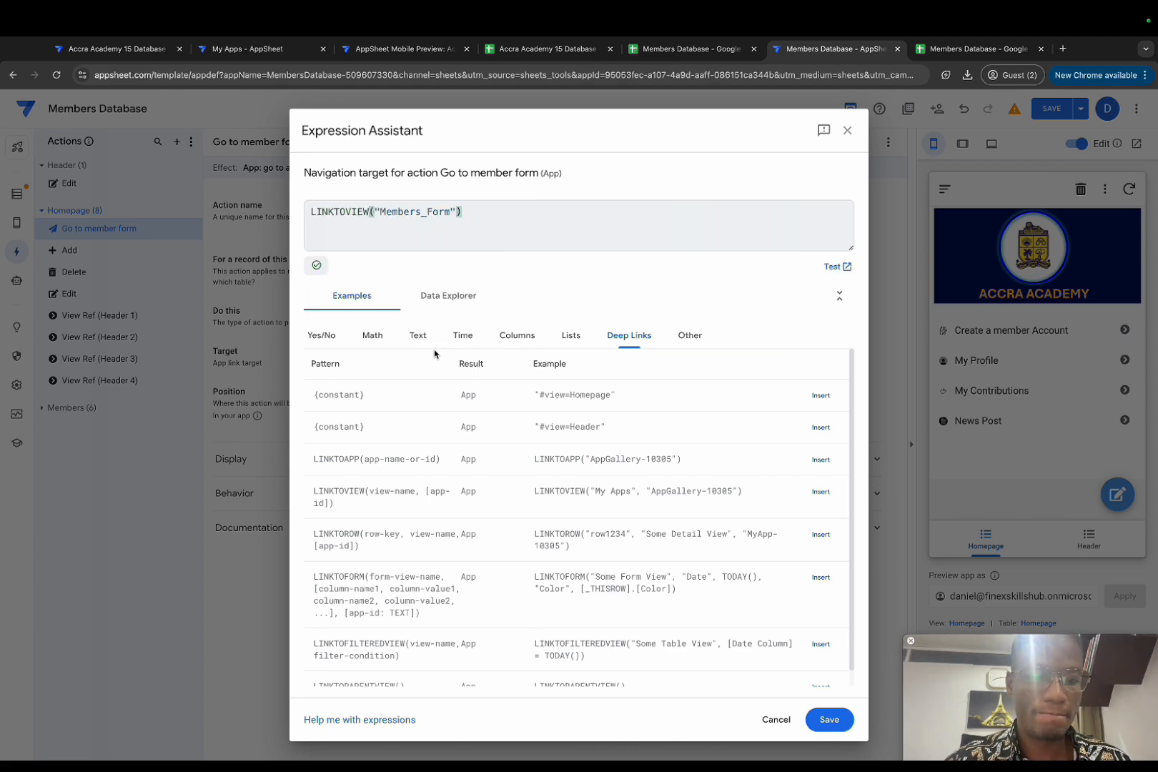
left_click(829, 720)
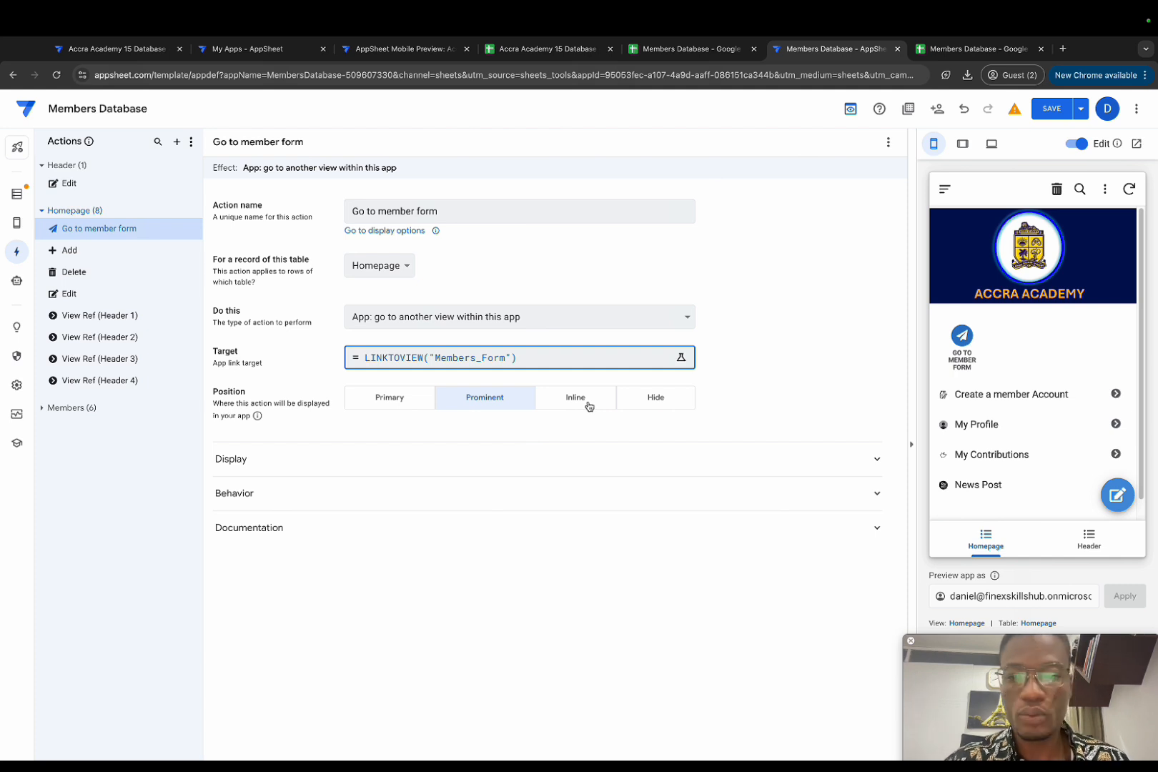
Step: Position the Go to member form action inline, attached to the Header 1 column
mouse_move(961, 351)
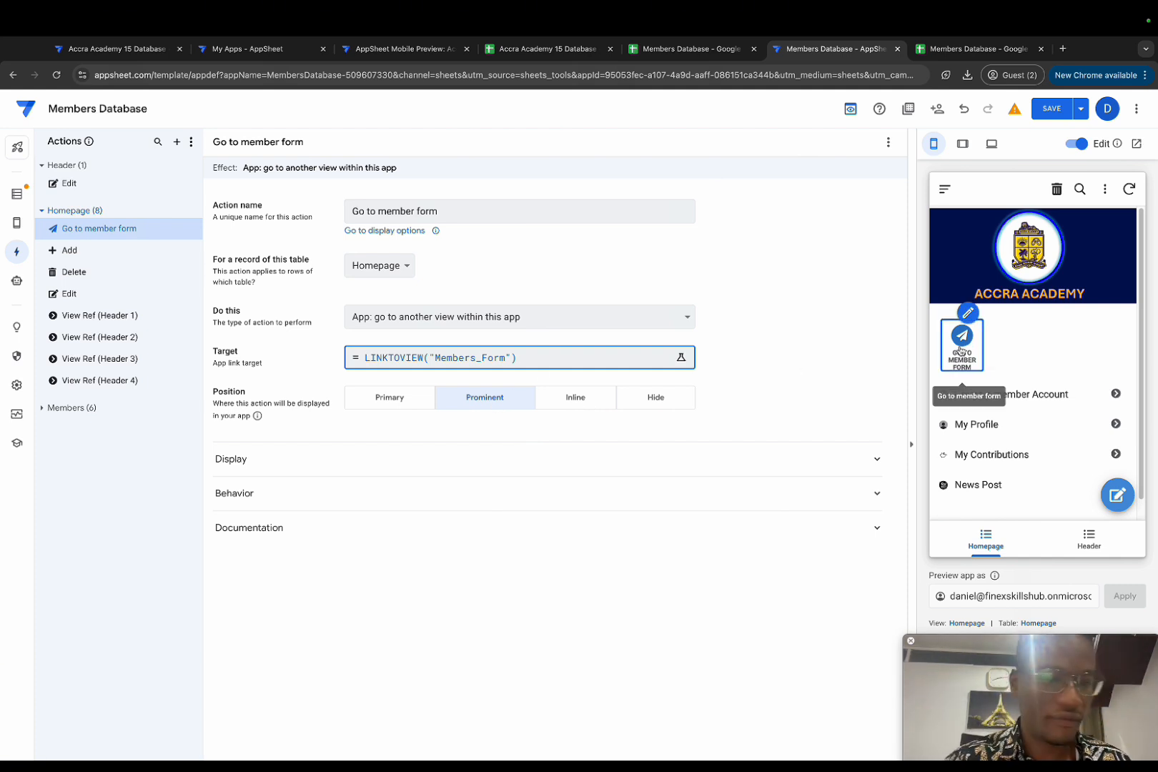
left_click(372, 398)
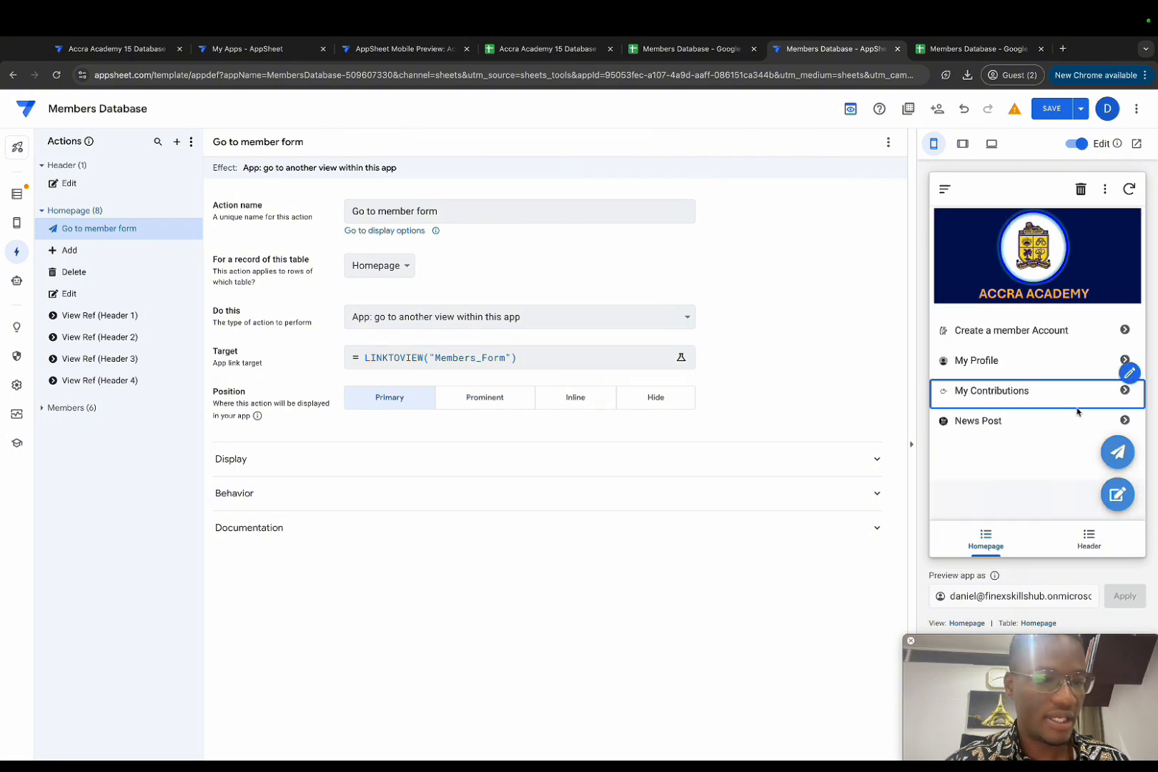
mouse_move(1112, 455)
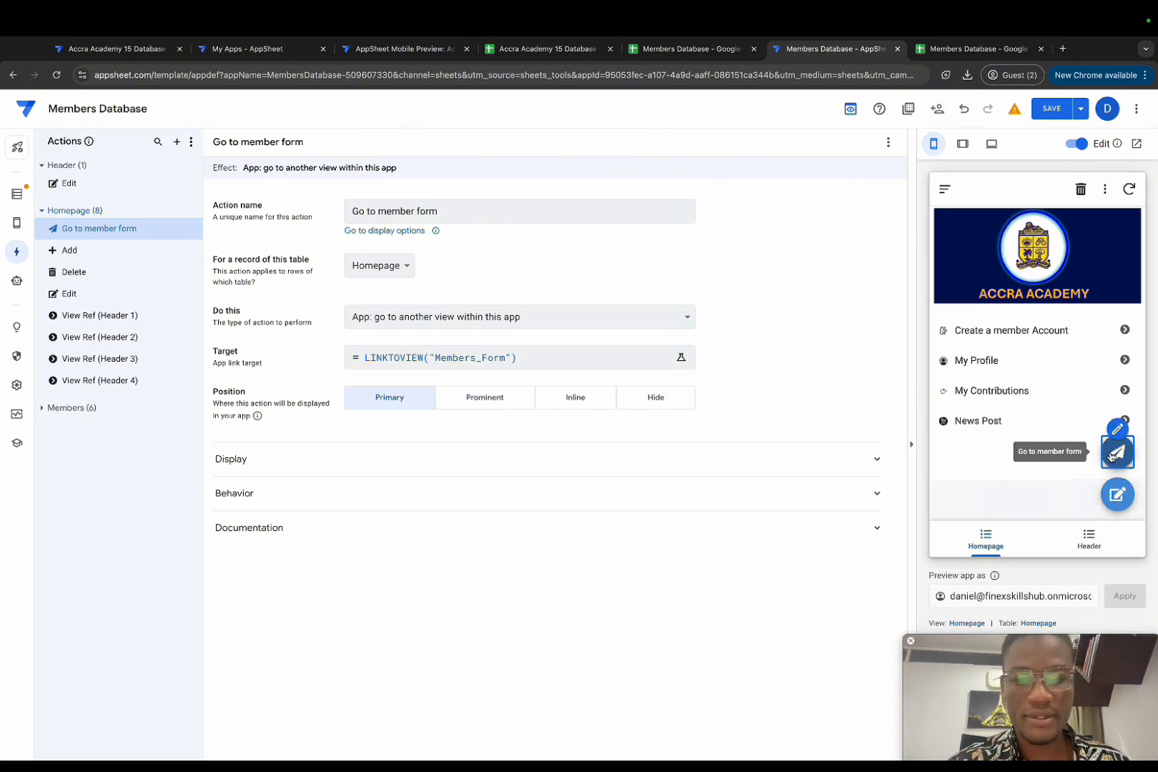
left_click(582, 401)
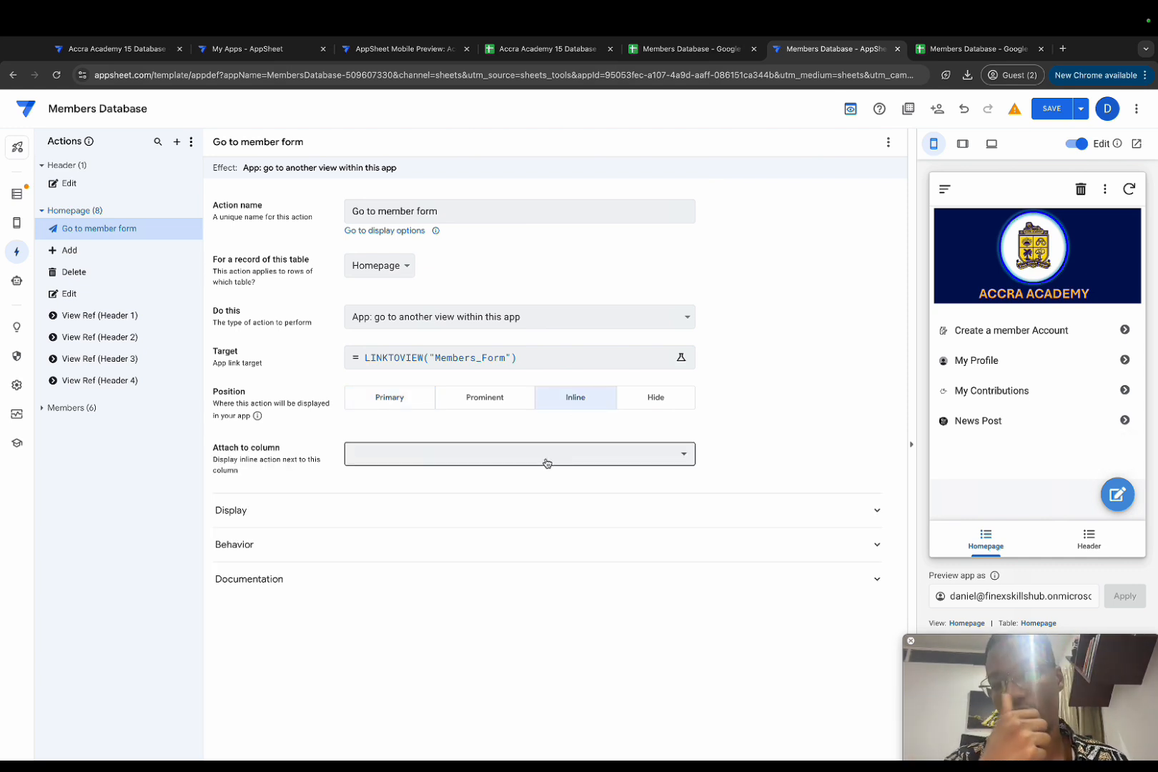
left_click(547, 463)
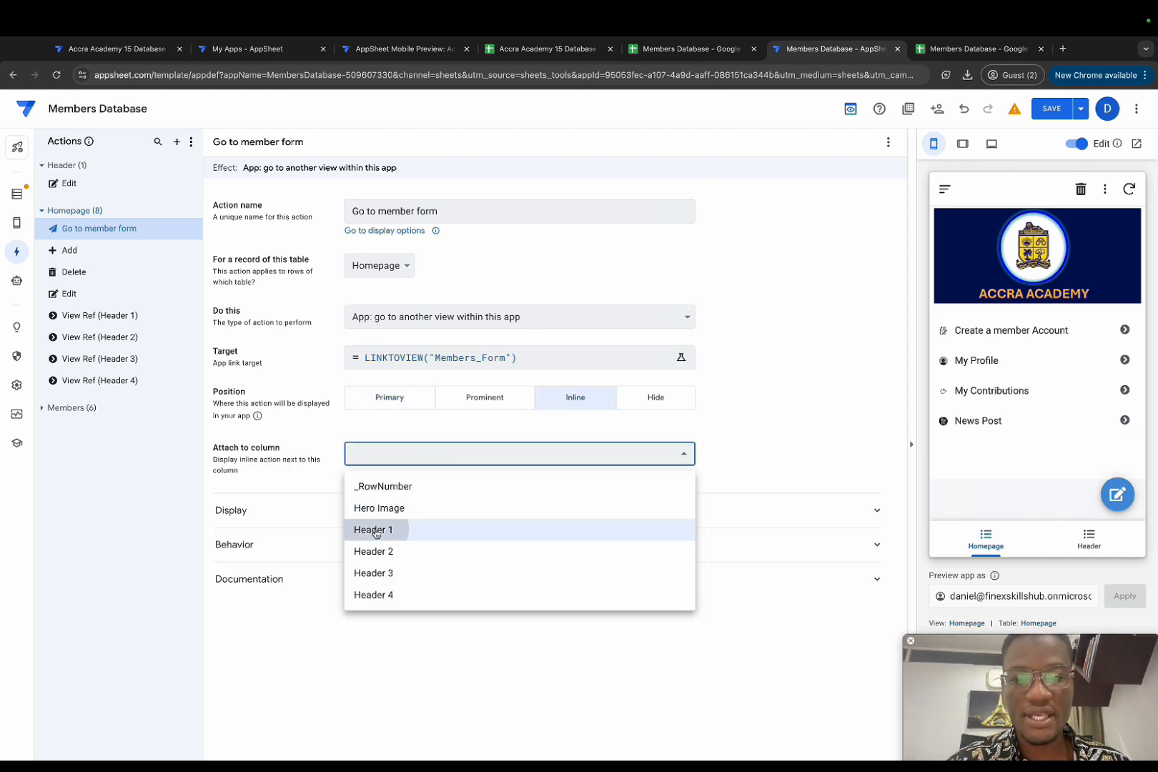
left_click(373, 530)
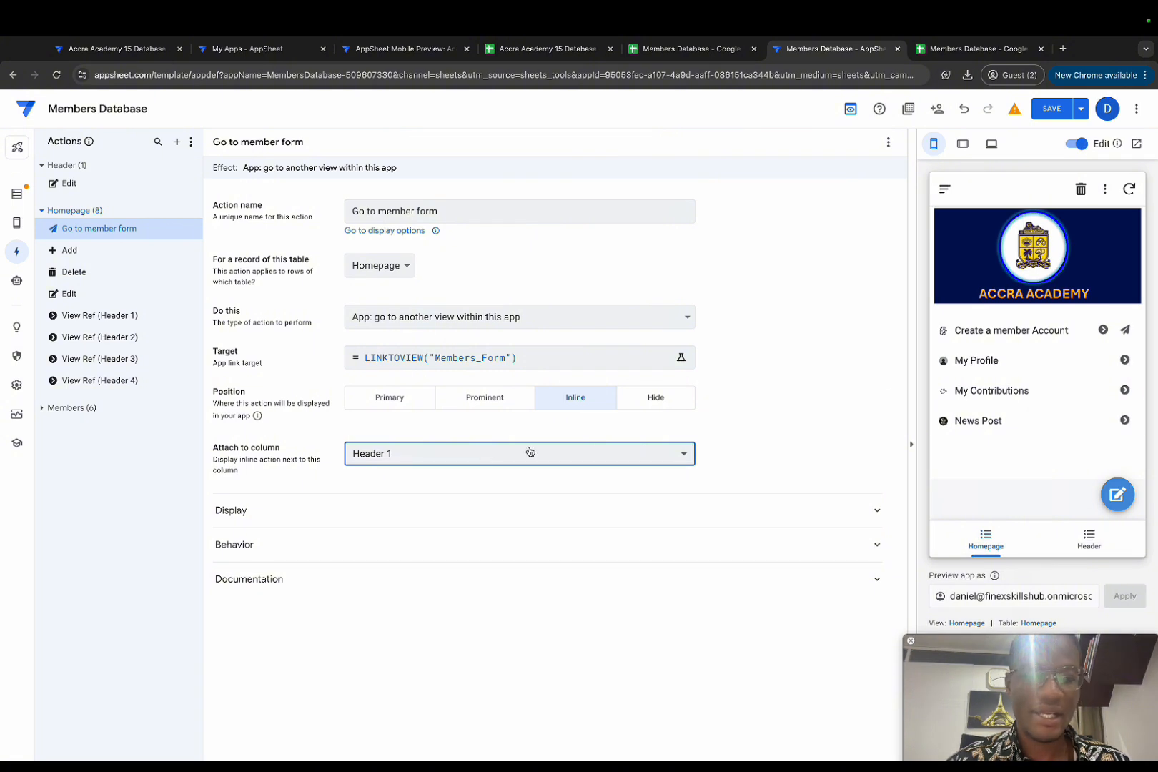
Step: Test the new action and a row's detail view in the preview, returning to the homepage
left_click(1126, 331)
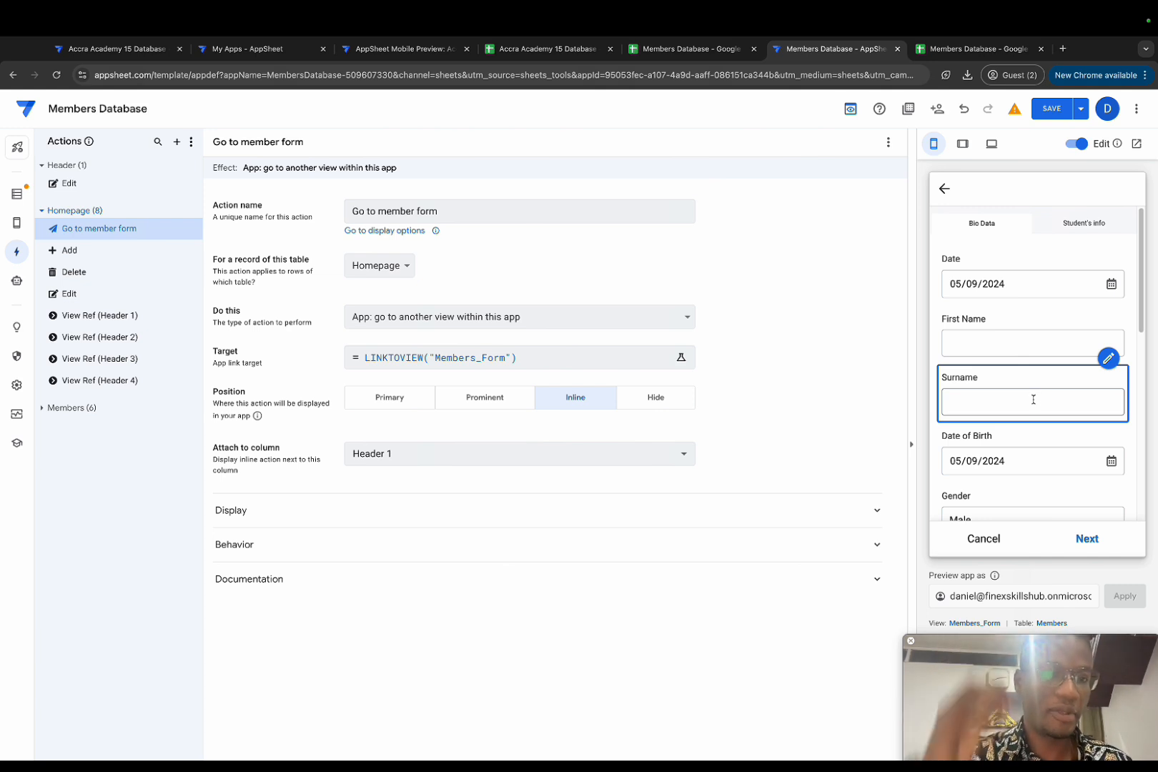
left_click(943, 189)
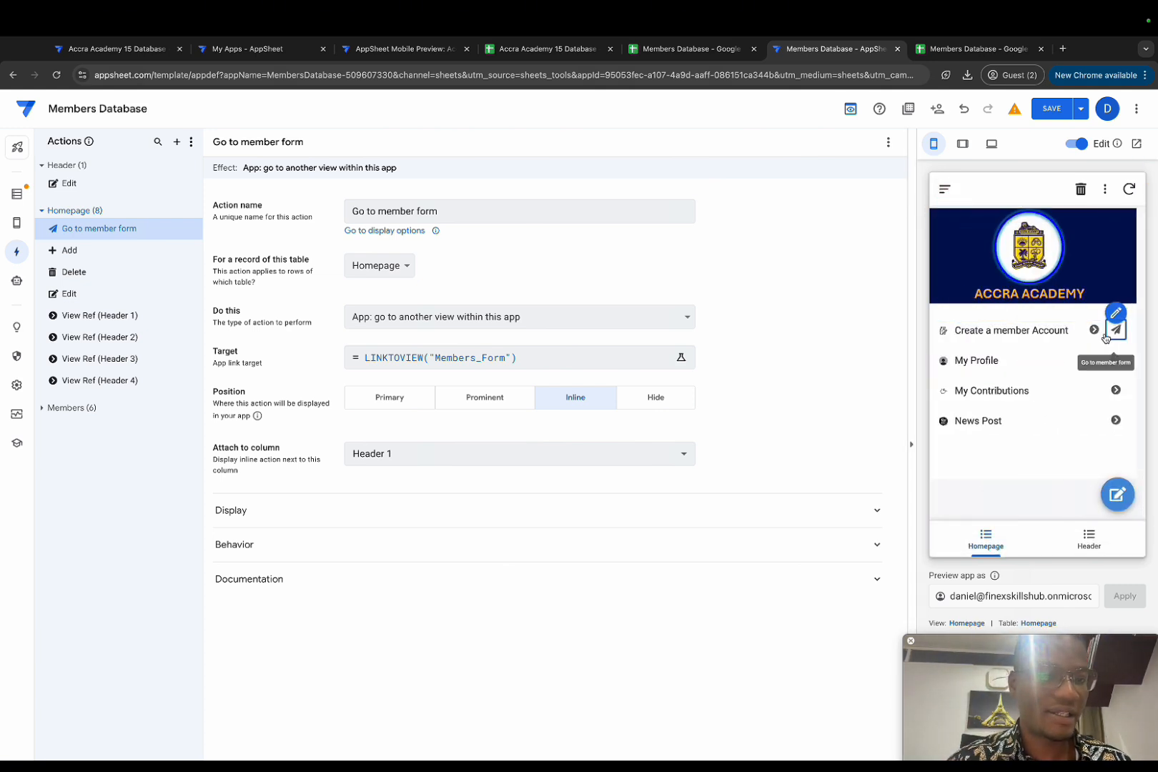
left_click(1095, 329)
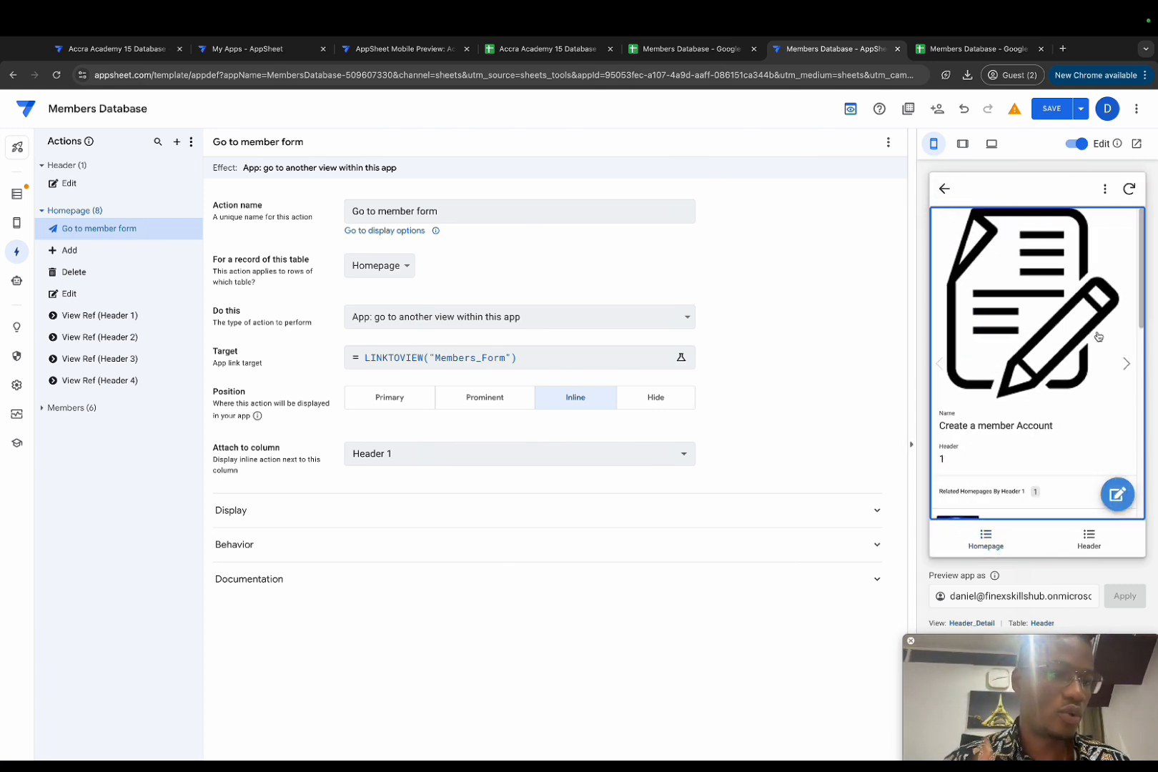
left_click(944, 189)
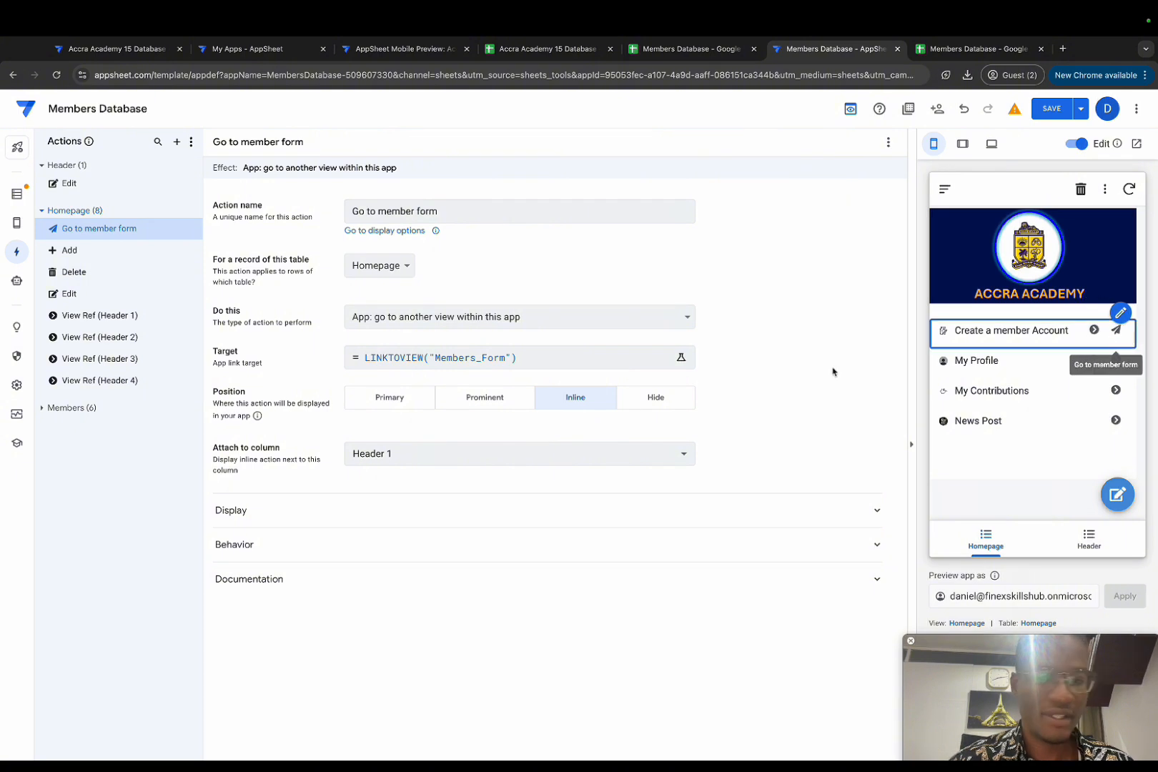
Step: Give the action an arrow-circle icon found by searching 'arro', then open View Ref (Header 1)
left_click(333, 542)
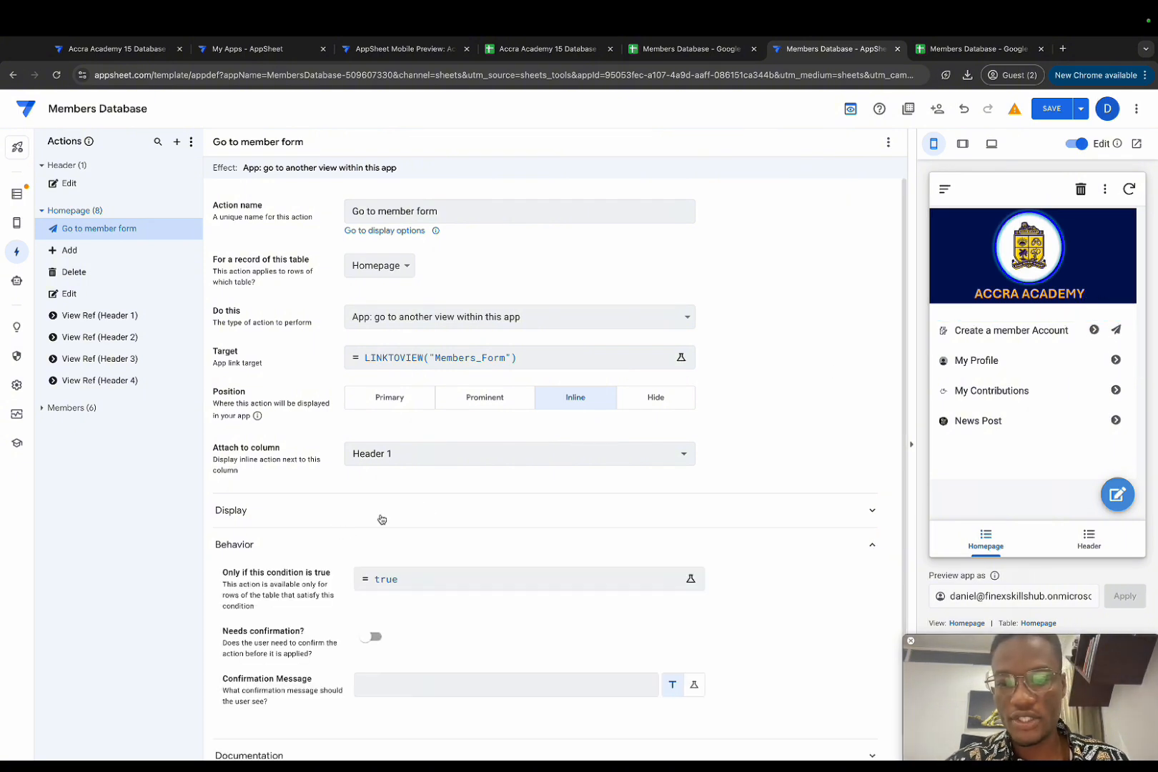
left_click(381, 518)
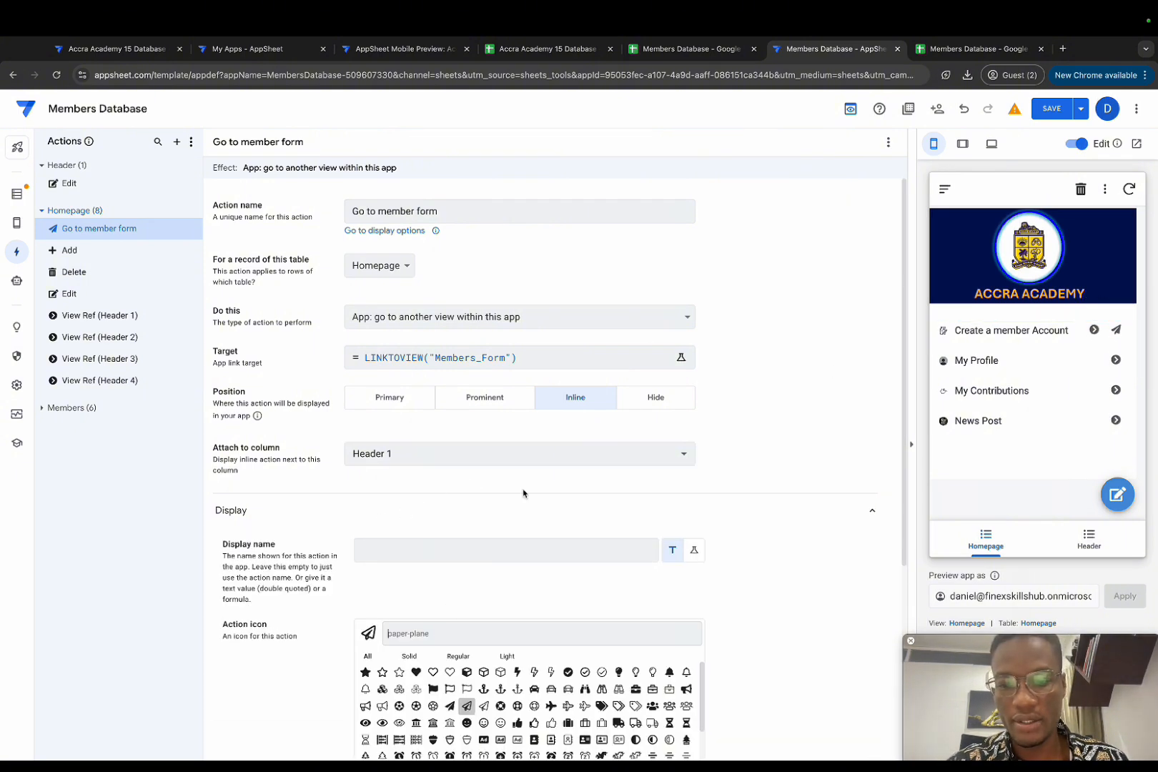
scroll(599, 418, "down", 4)
type("arro")
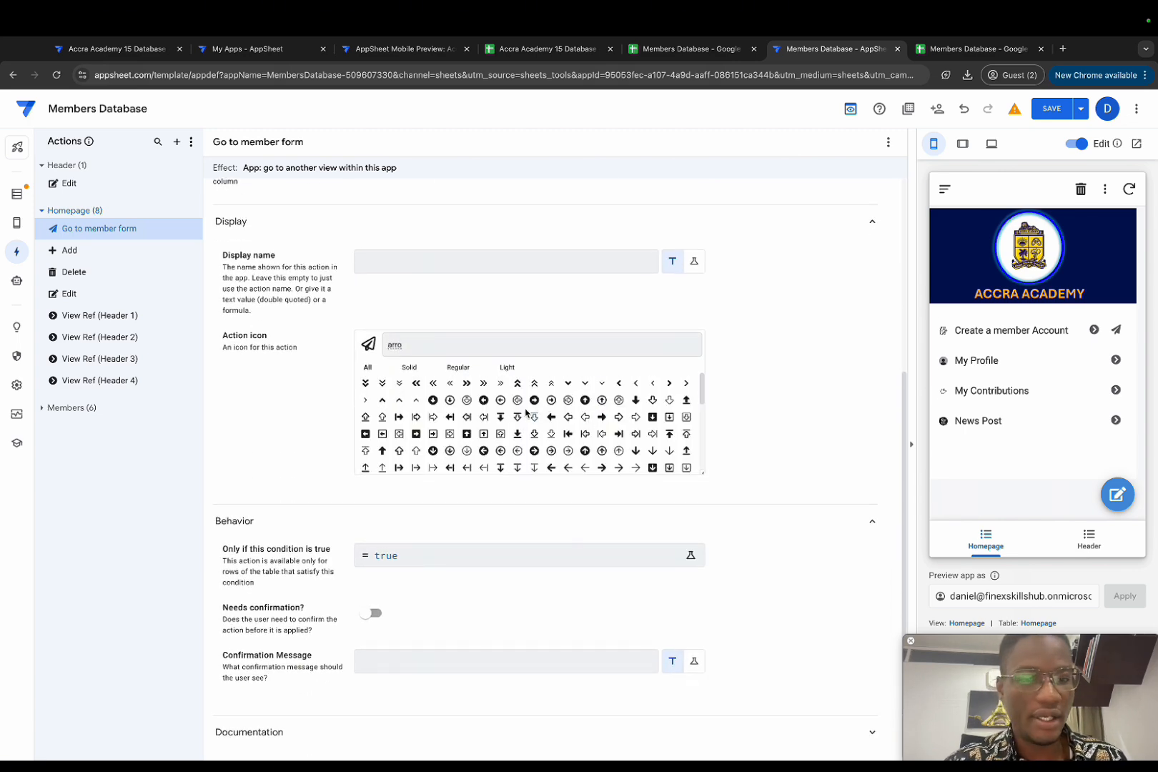
left_click(533, 399)
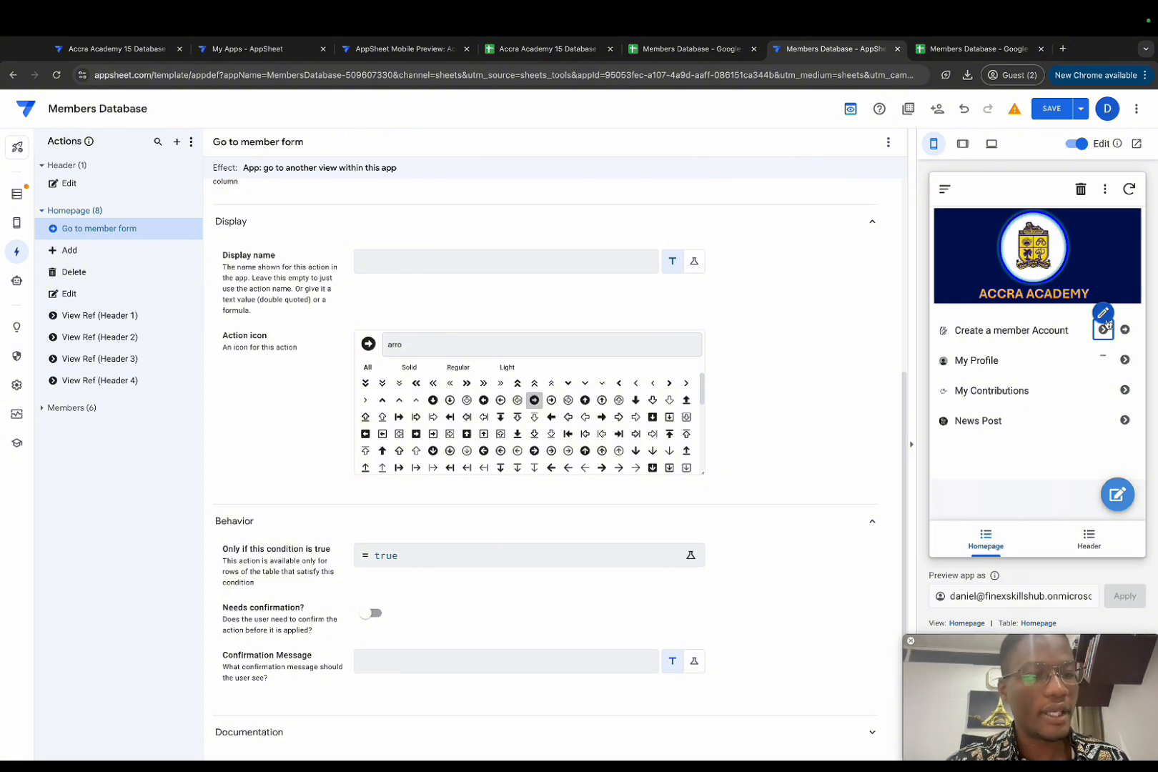
left_click(1105, 318)
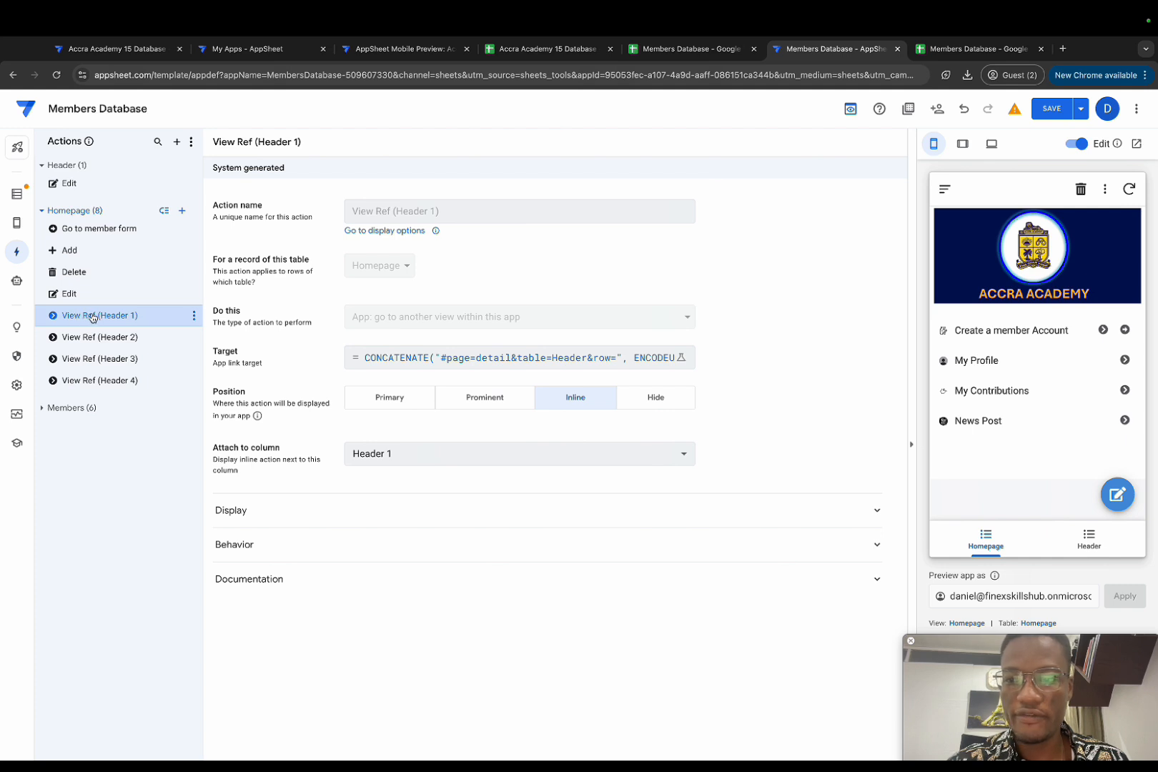
Step: Hide the View Ref (Header 1) action and verify Create a member Account opens the member form
left_click(669, 405)
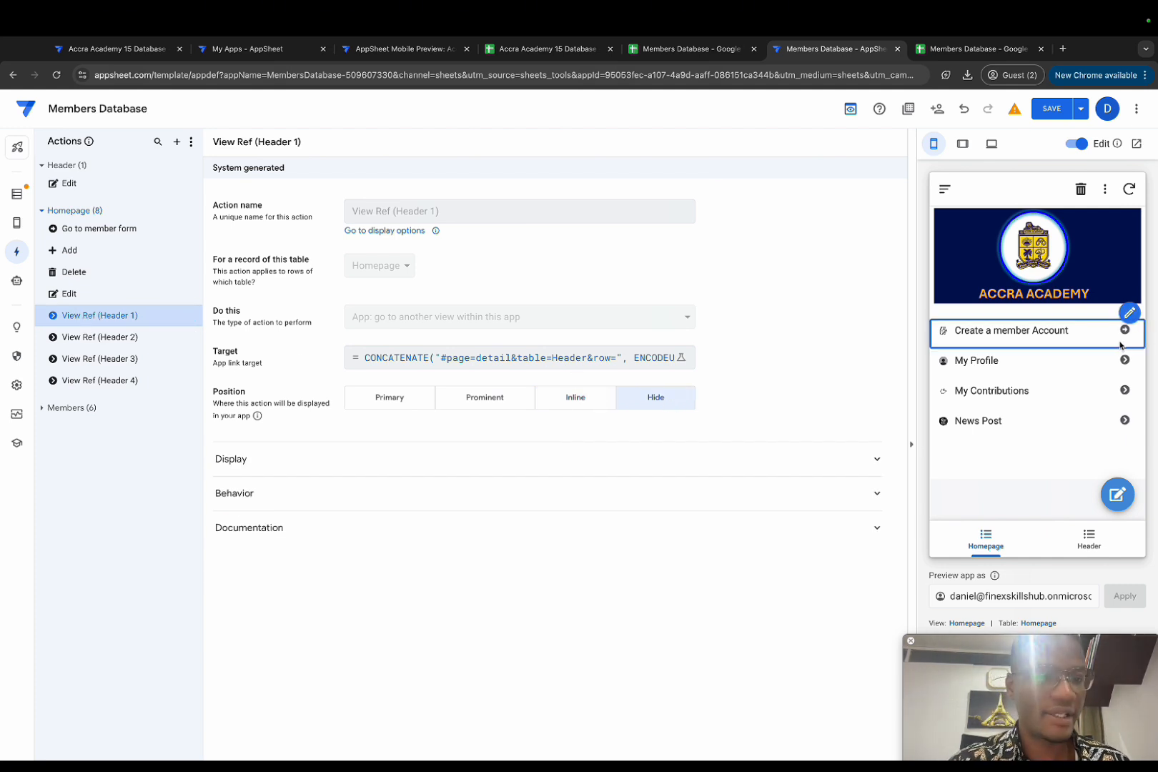
left_click(1026, 336)
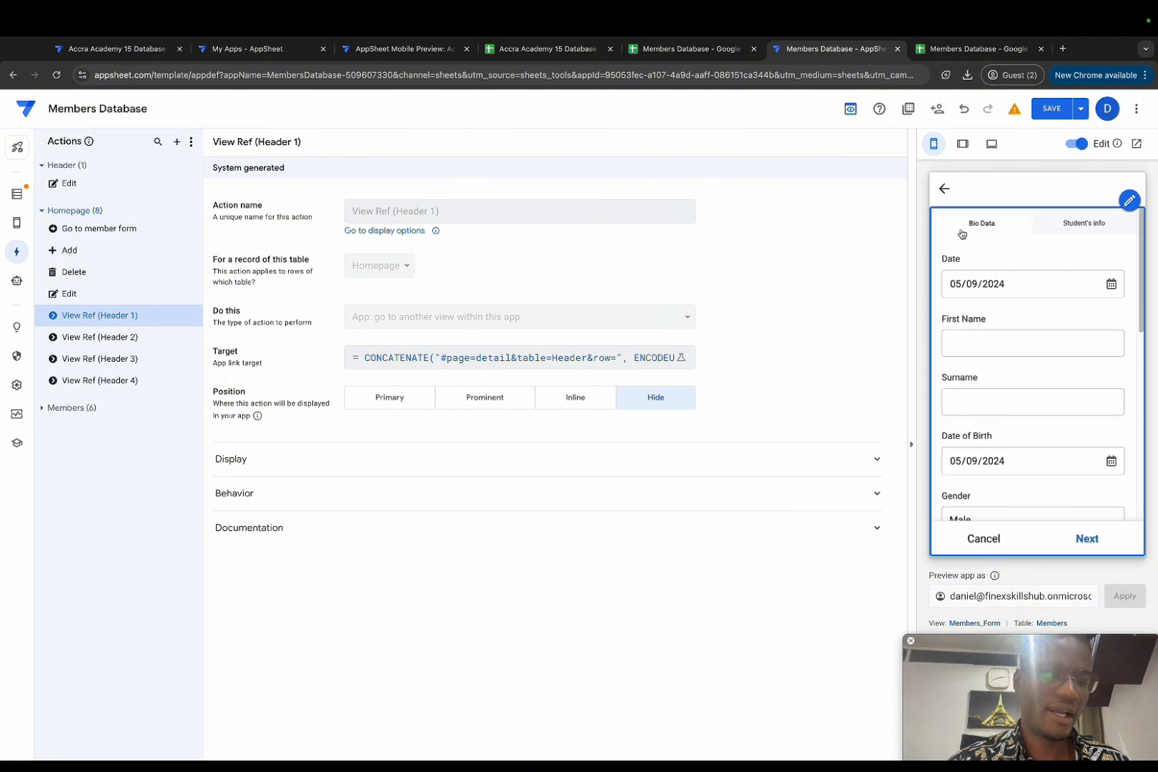
left_click(943, 189)
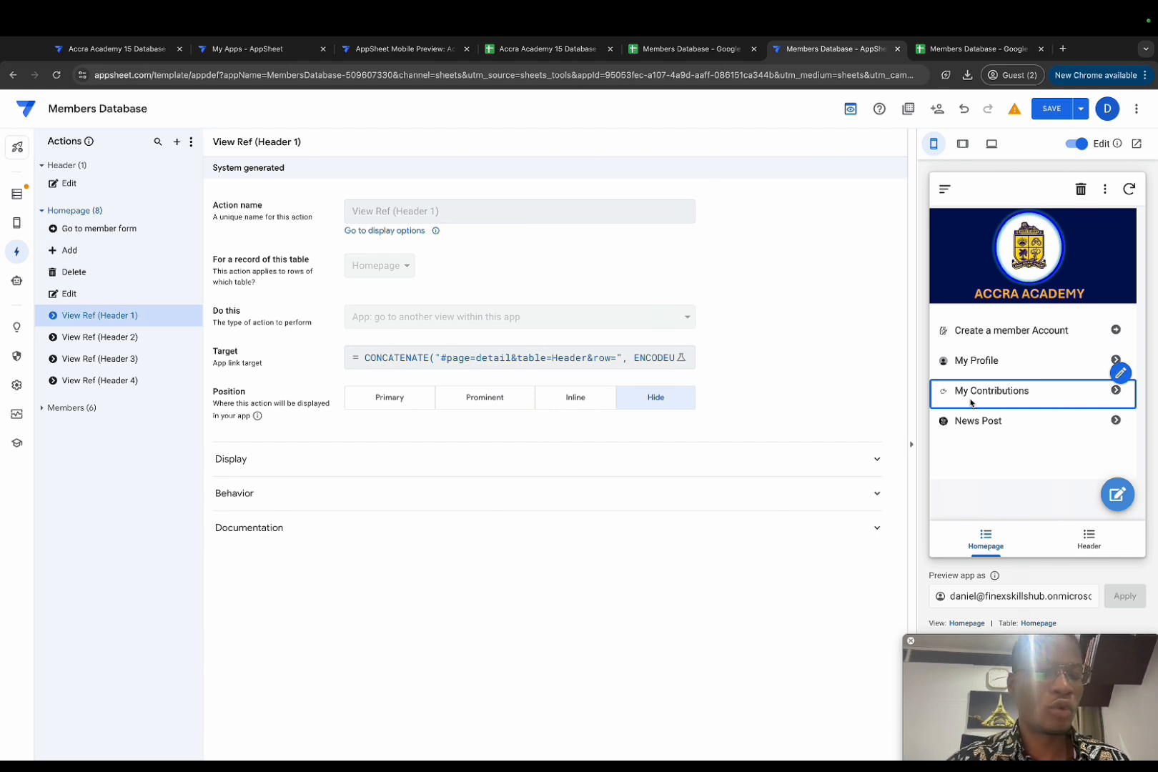
left_click(1002, 333)
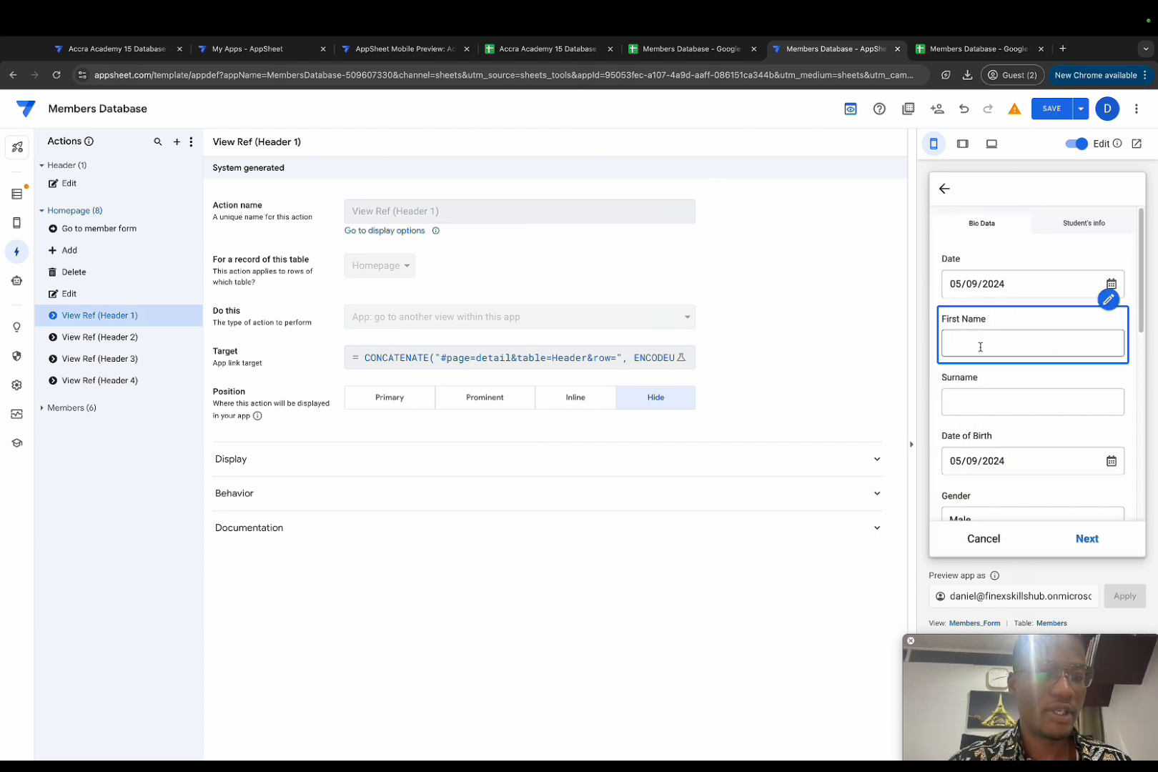
scroll(980, 344, "down", 5)
scroll(983, 347, "up", 5)
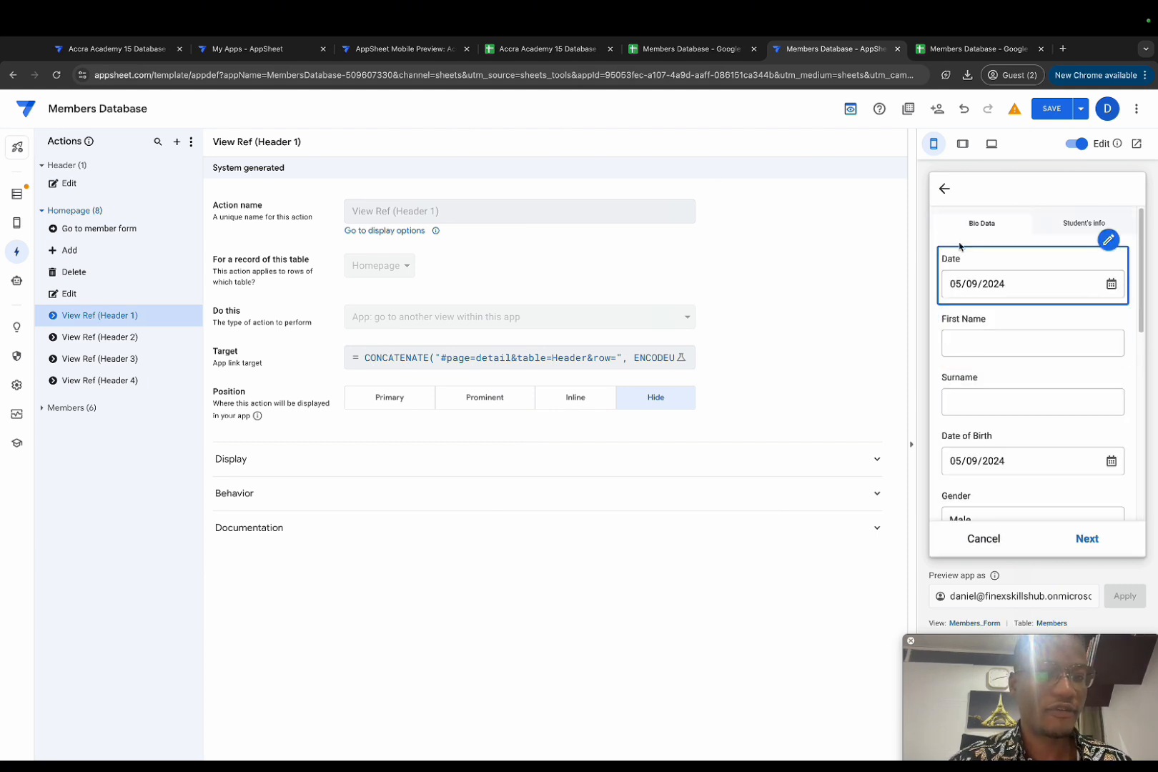
left_click(945, 188)
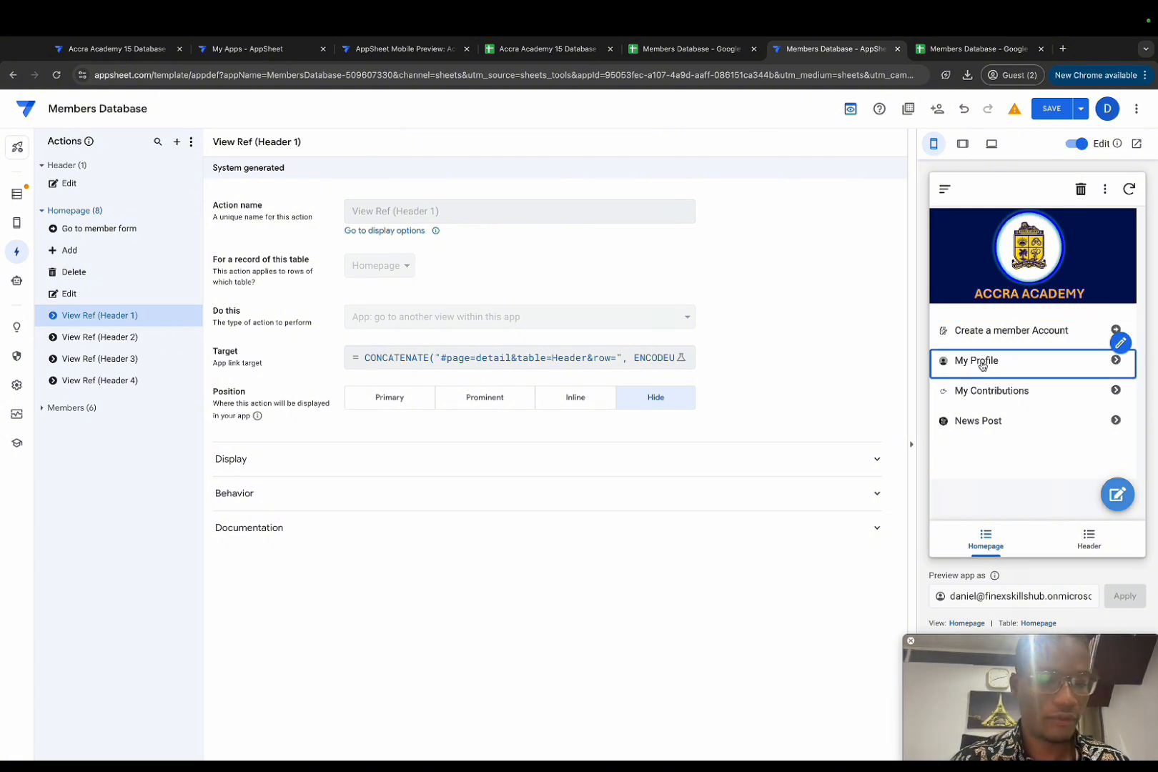
Step: Open the member form and enter a test member's first name, surname and contact number
left_click(995, 340)
left_click(990, 336)
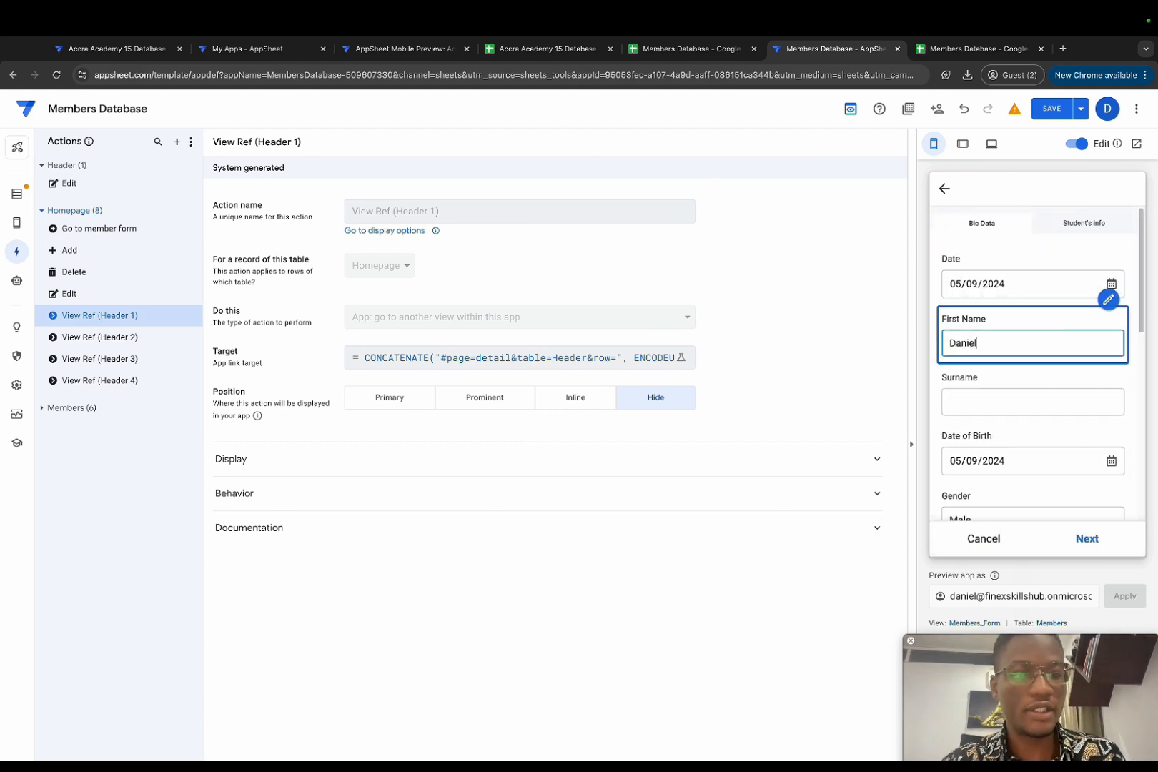
left_click(1076, 395)
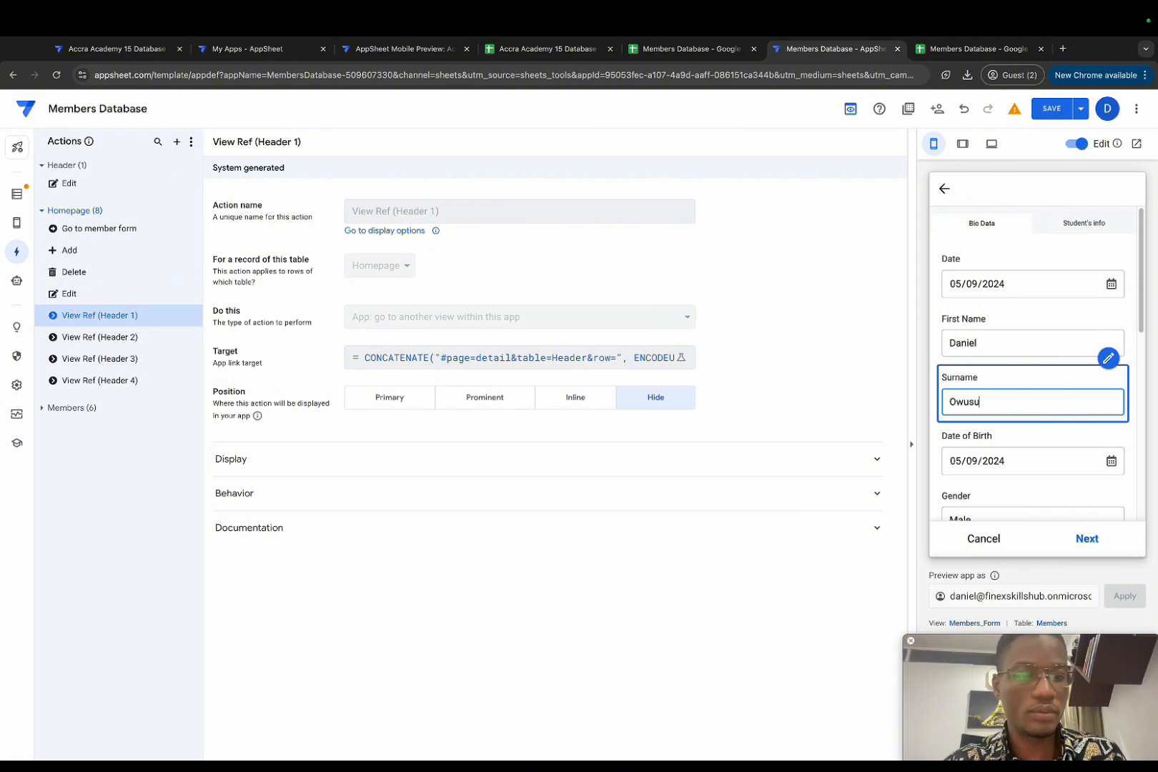
scroll(1080, 400, "down", 3)
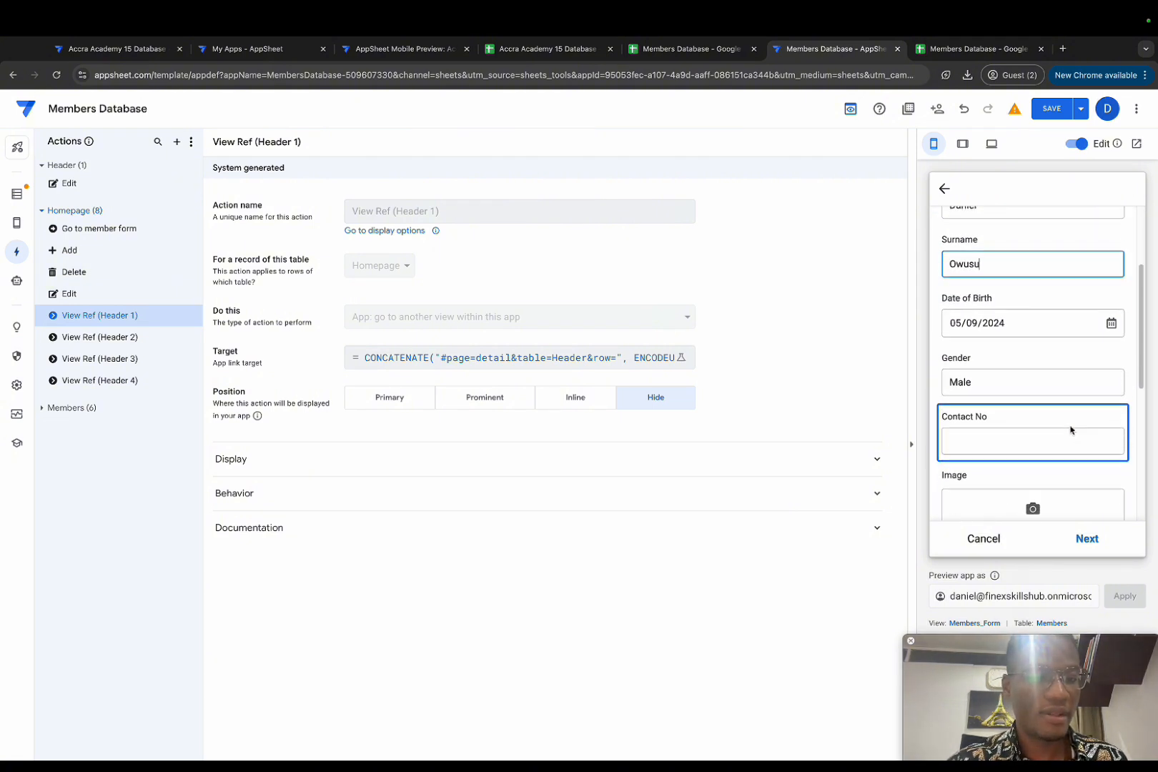
left_click(1028, 417)
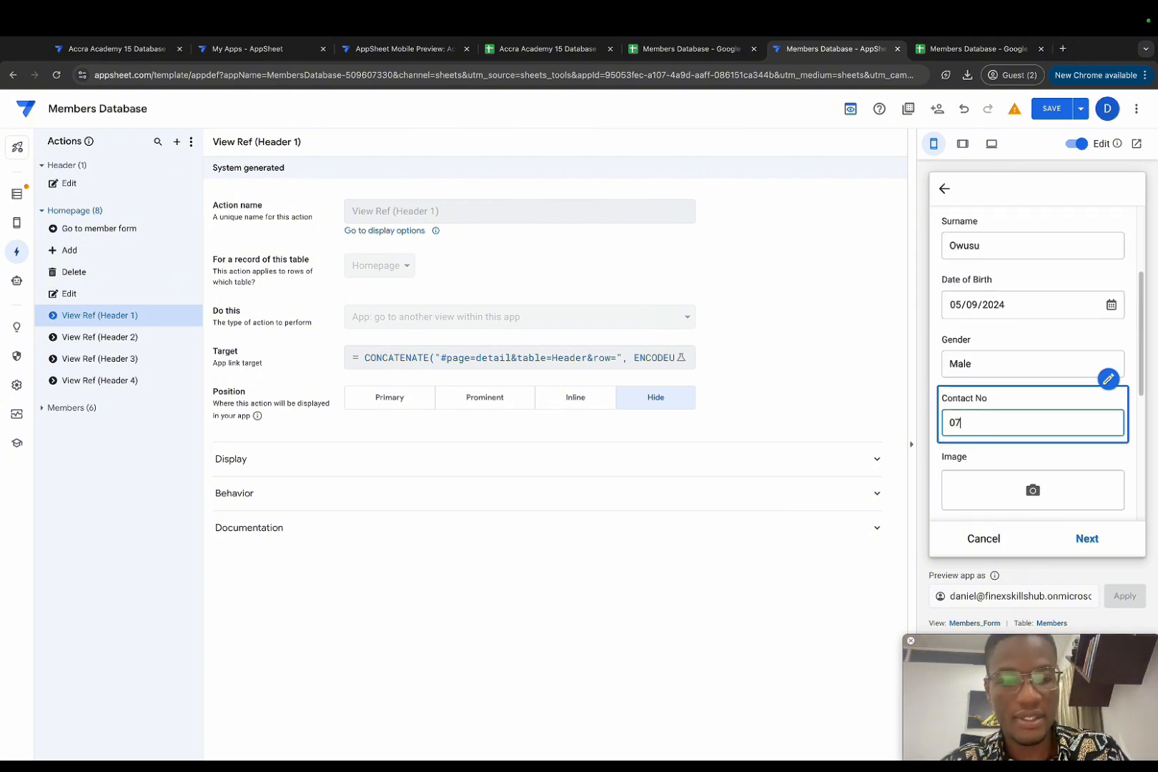
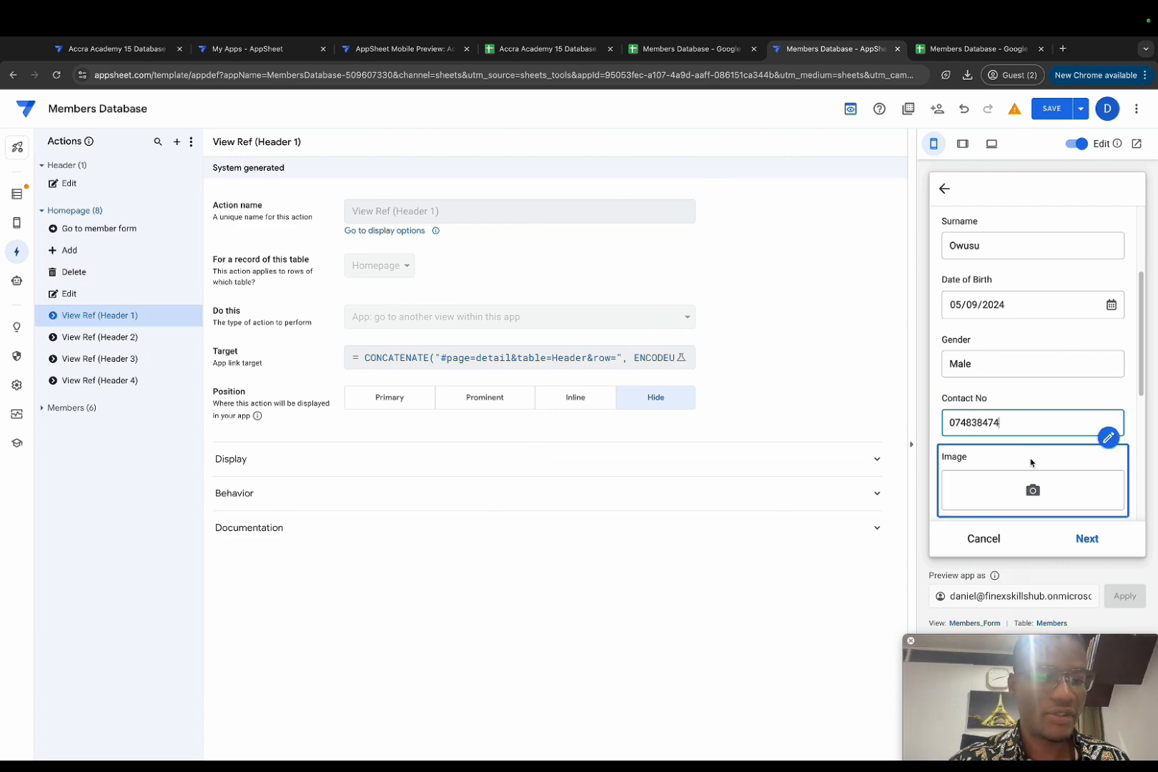
Step: Upload the headshot image from Downloads as the member's photo
left_click(1020, 480)
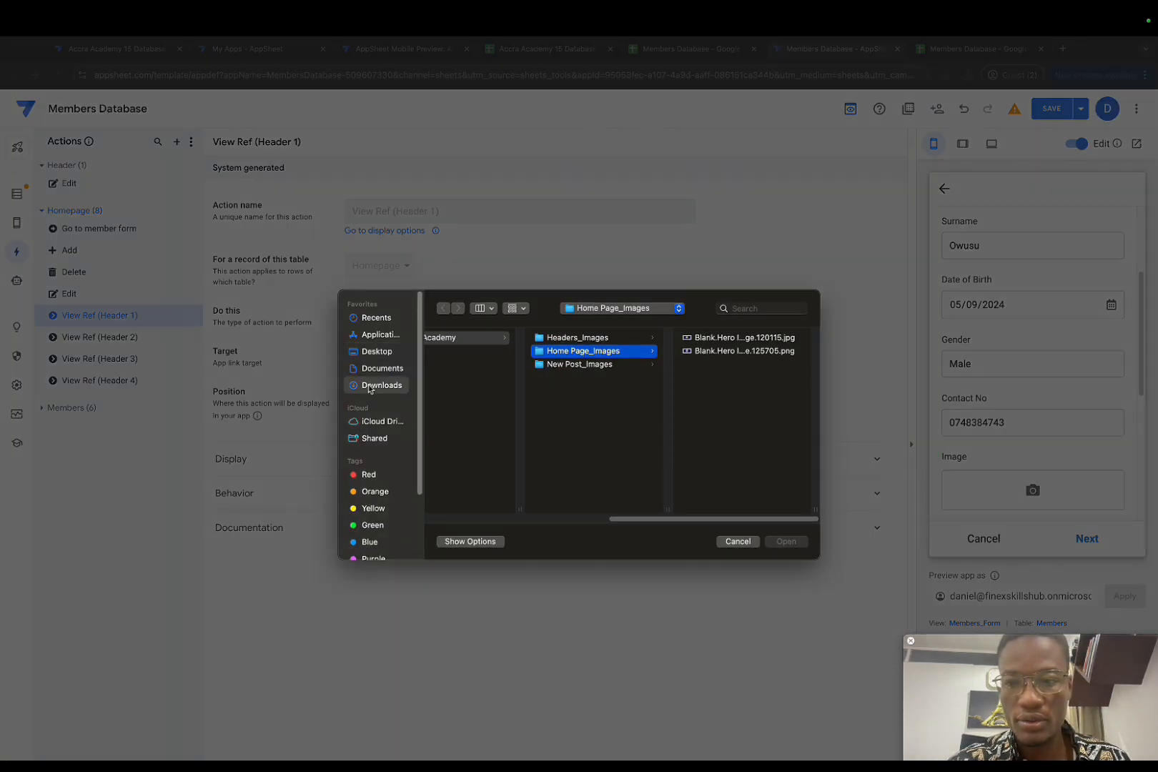
left_click(370, 386)
left_click(490, 466)
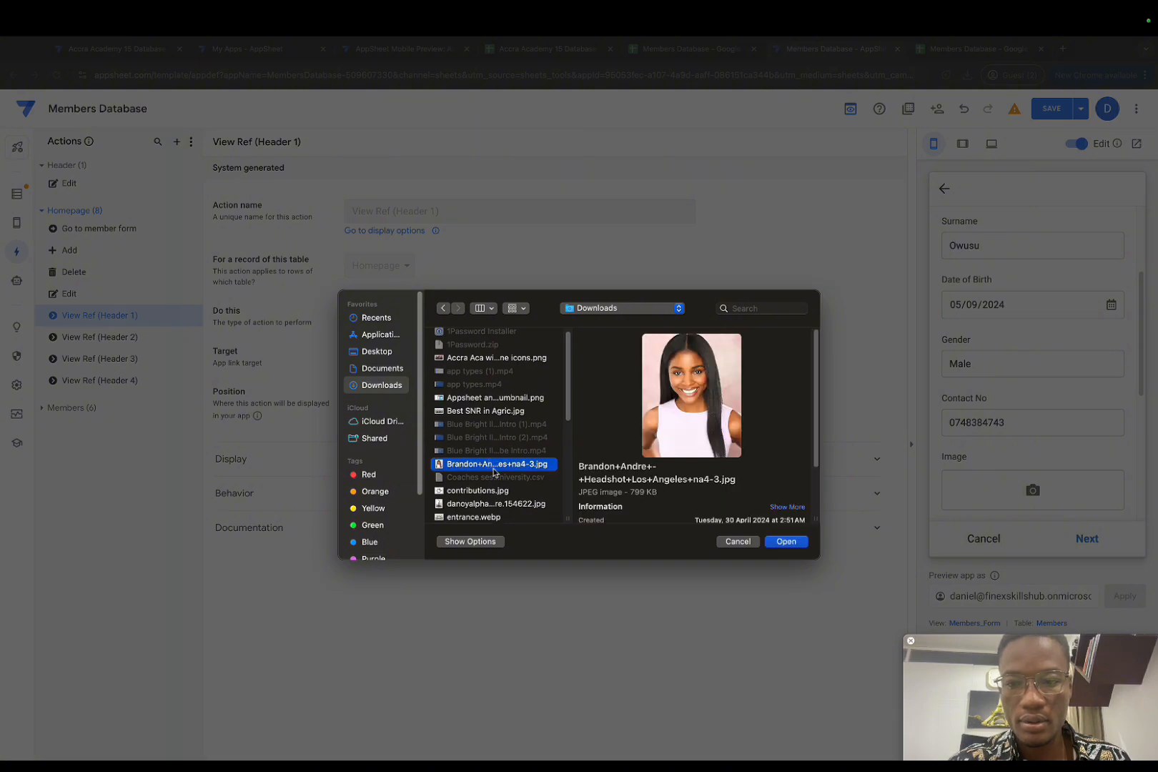
left_click(787, 544)
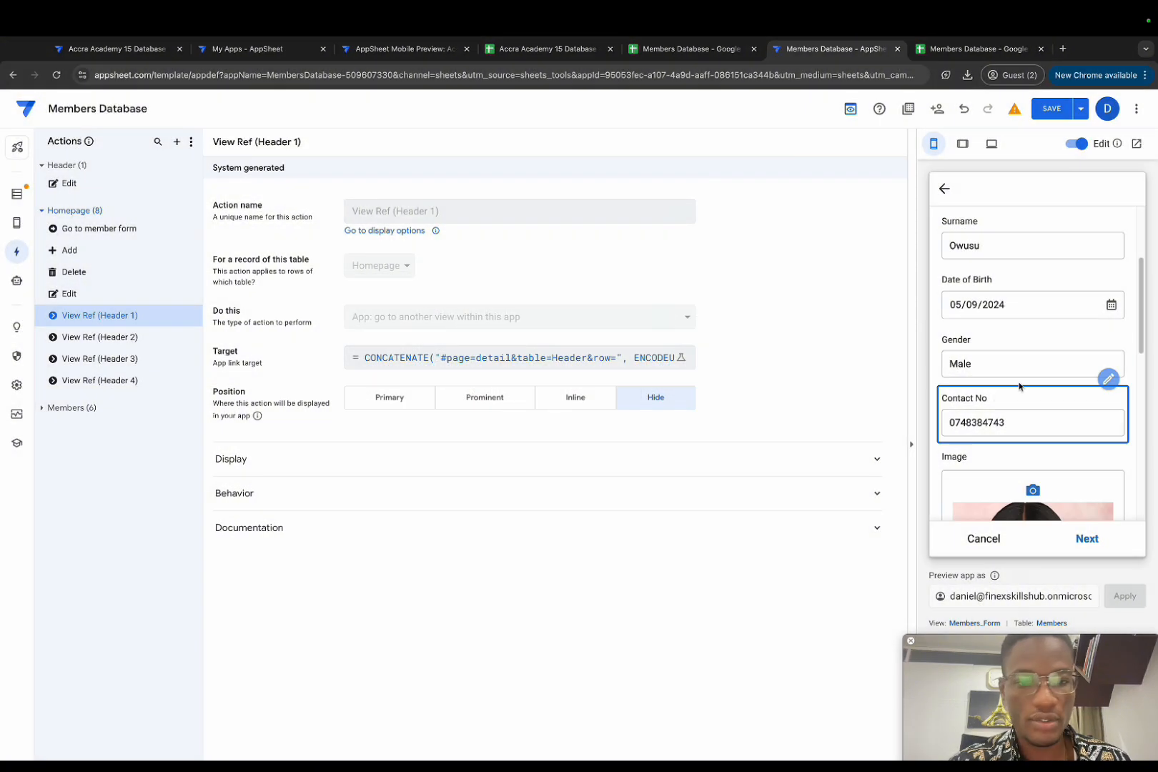
Step: Fill in residence, Nationality 'Gha', Employment Status 'Employed' and Profession 'Data Analyst'
scroll(1073, 417, "down", 5)
left_click(1013, 351)
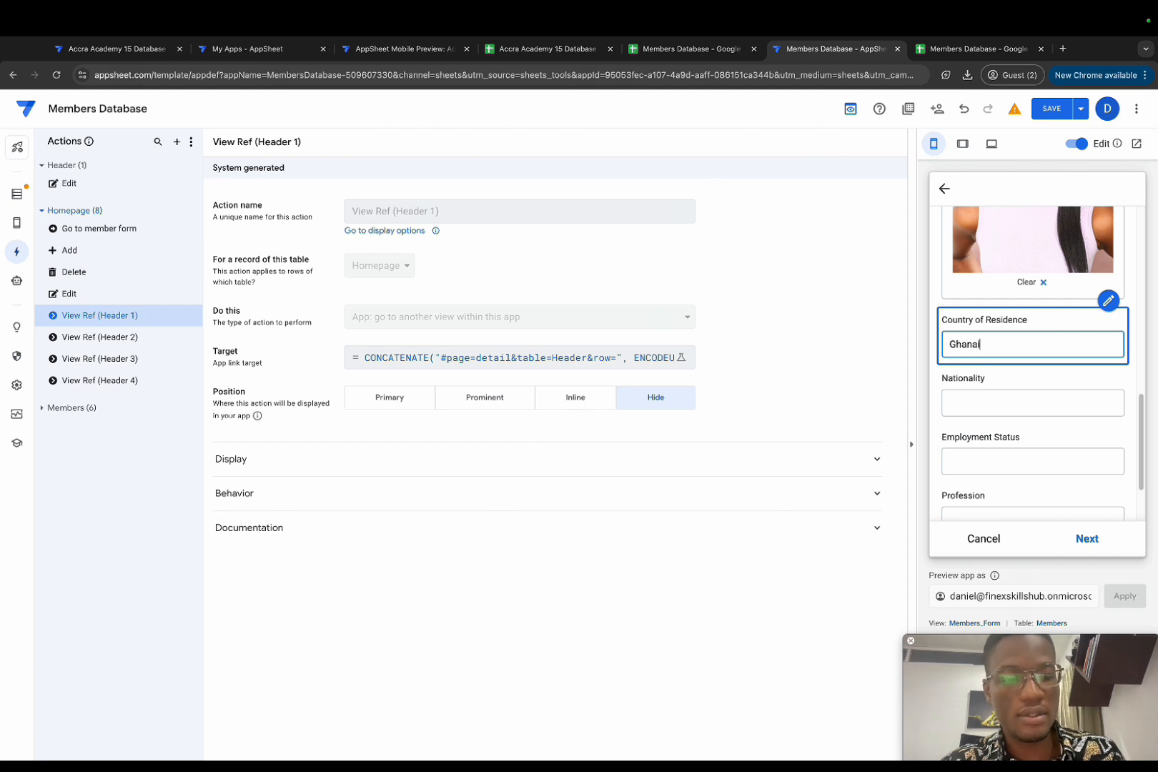
left_click(1022, 399)
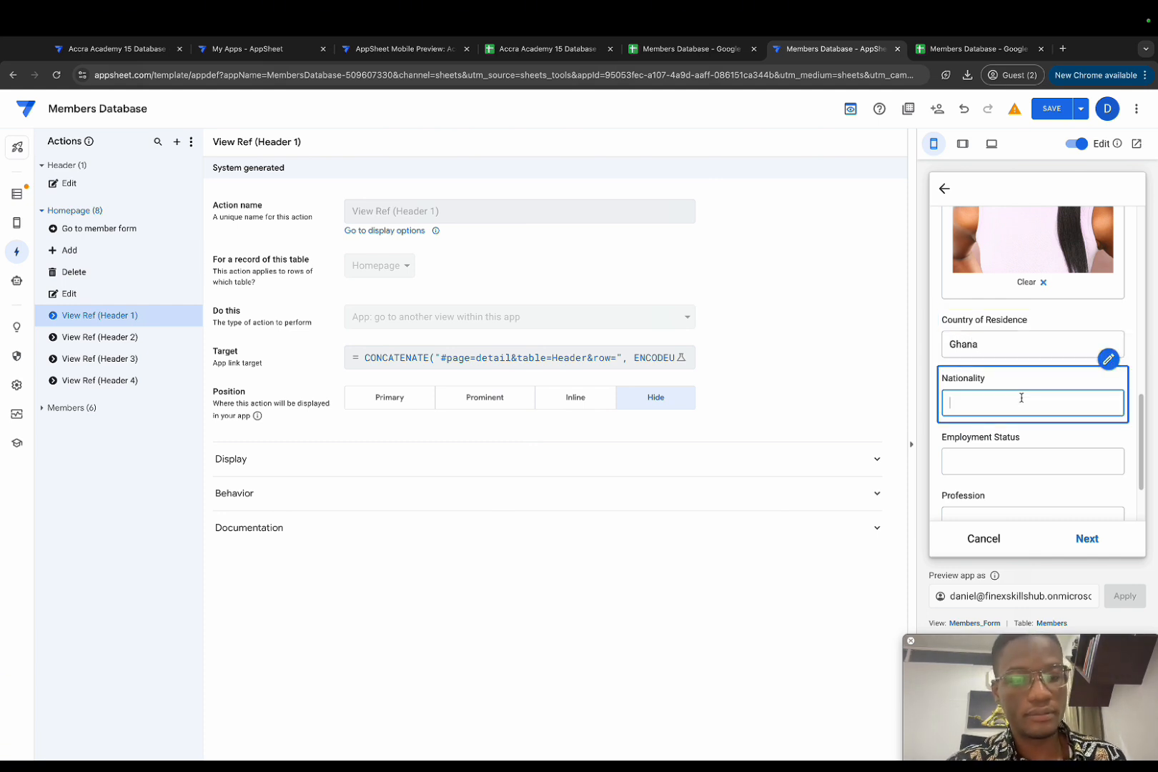
type("Ghaaian")
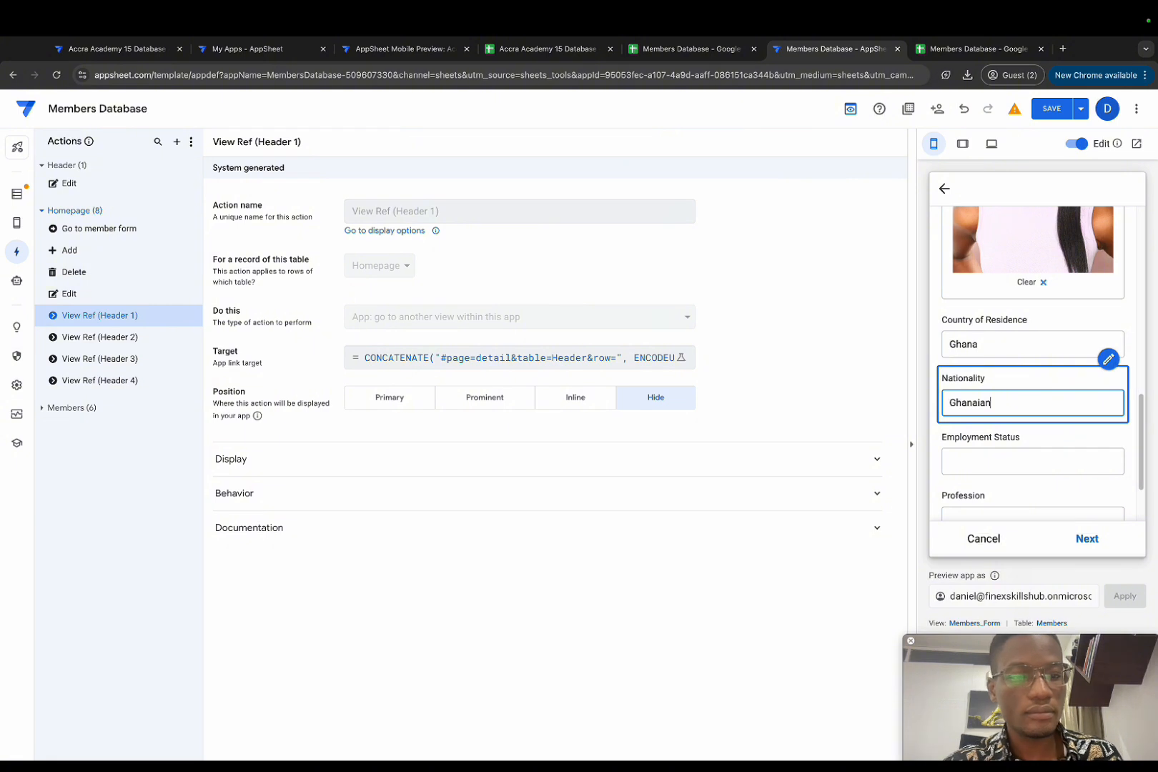
left_click(1029, 456)
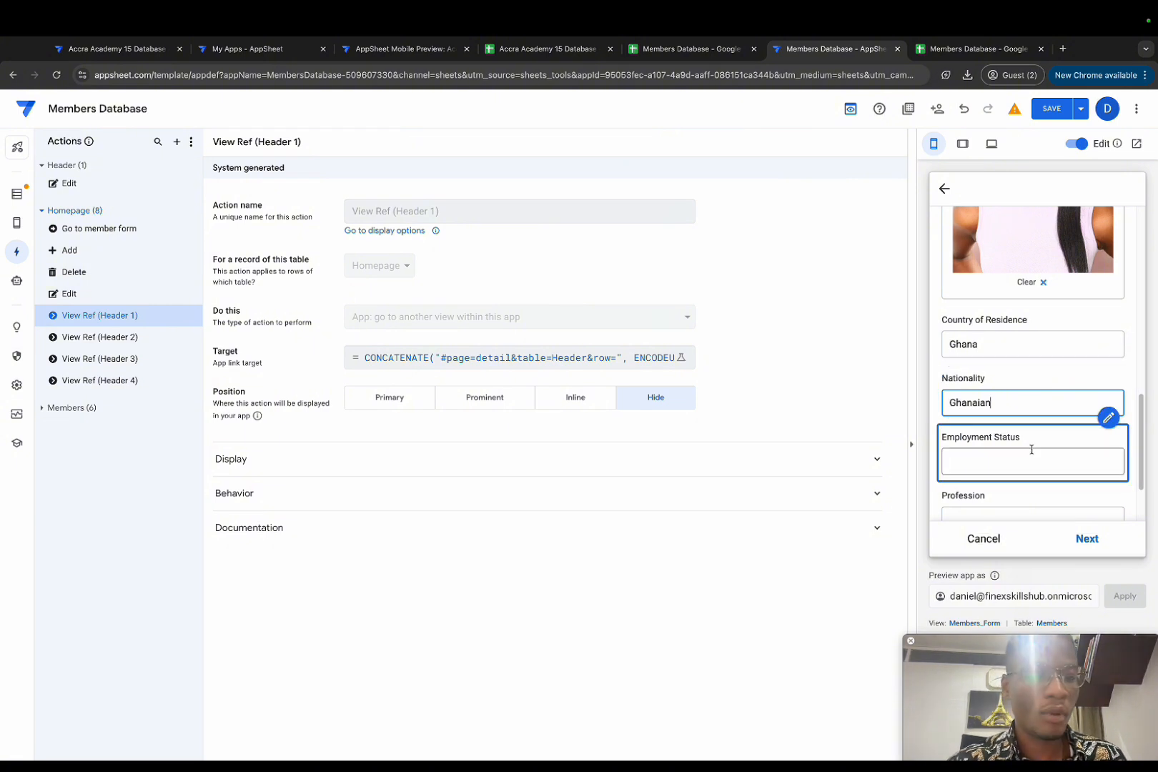
type("E")
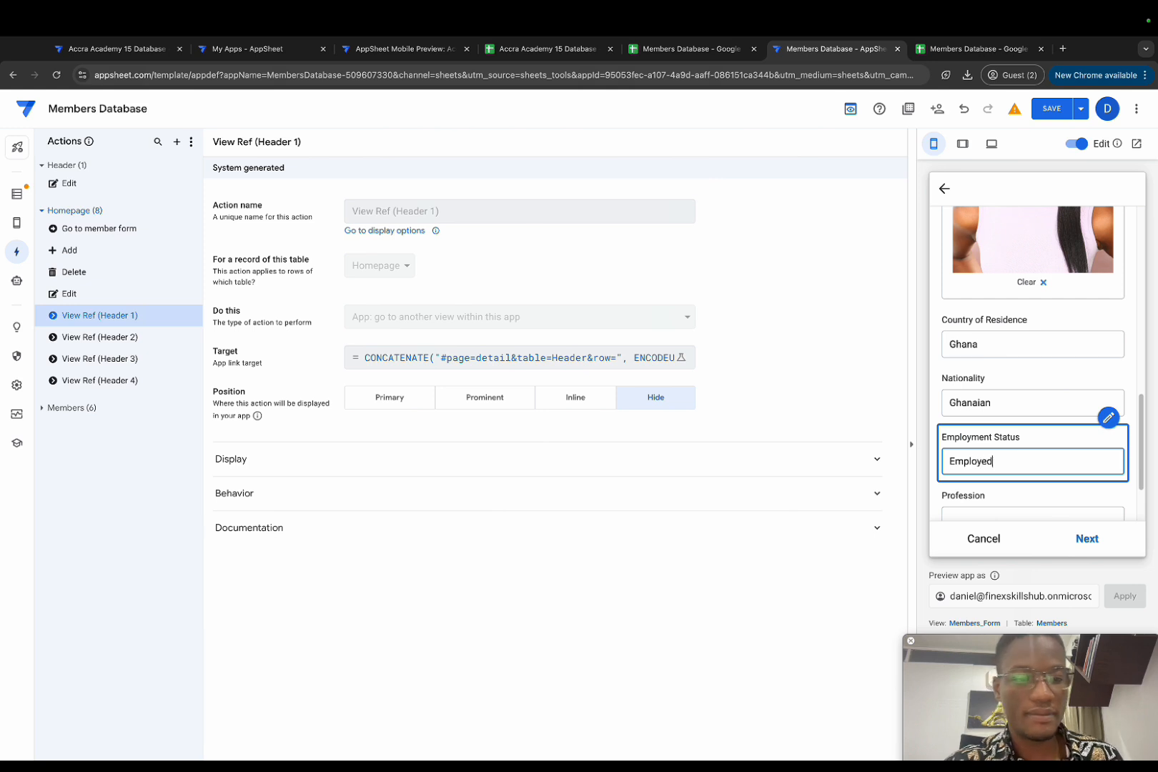
type("mployed")
scroll(1073, 453, "down", 1)
left_click(1016, 469)
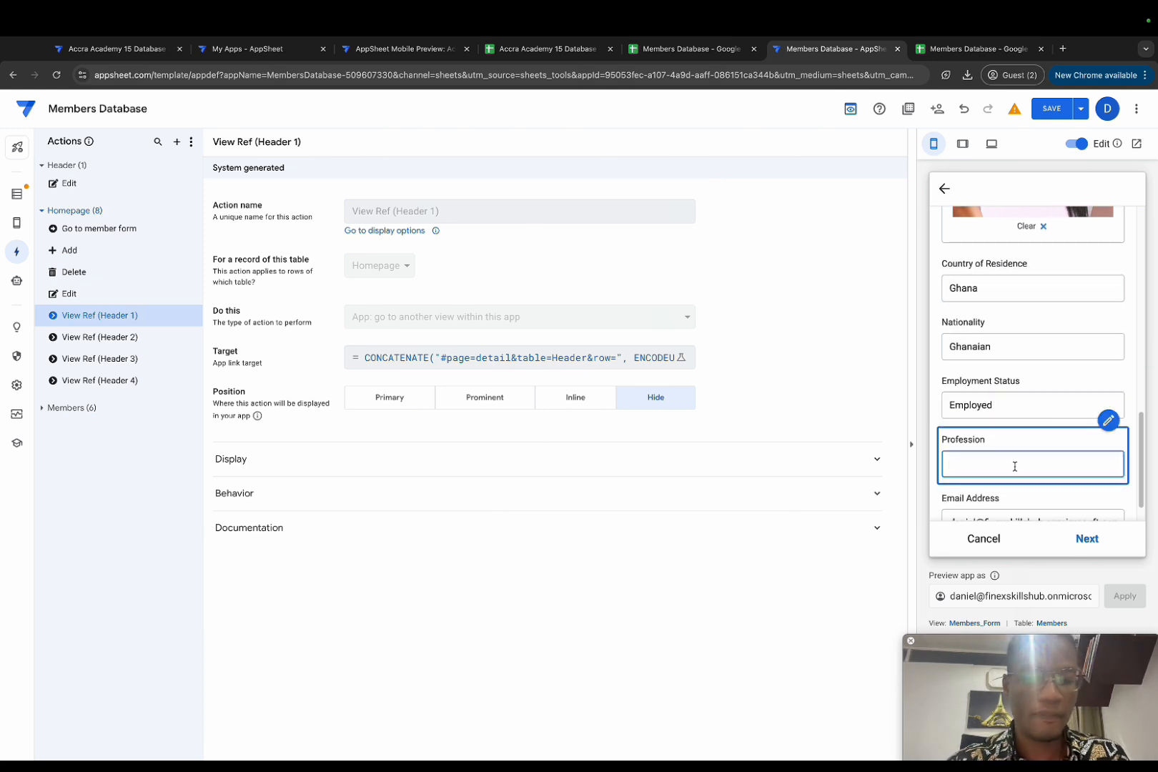
type("Day")
type("a Analywt")
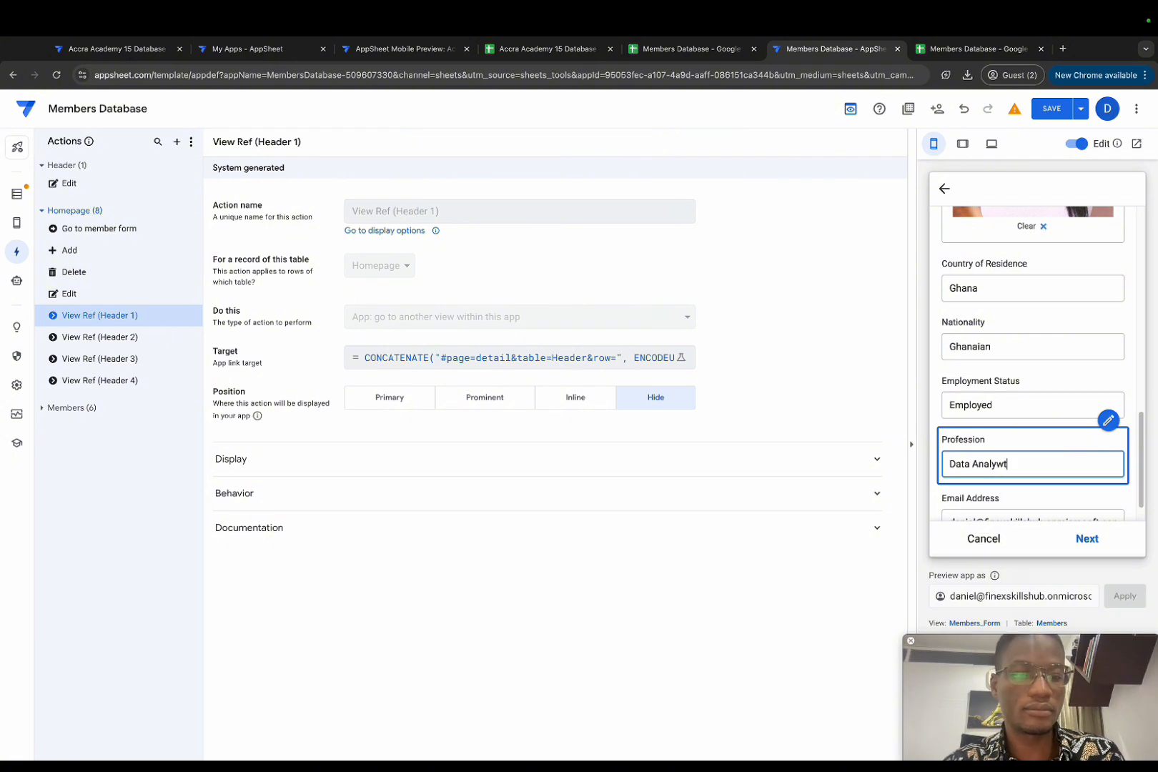
key("BackSpace")
key("BackSpace")
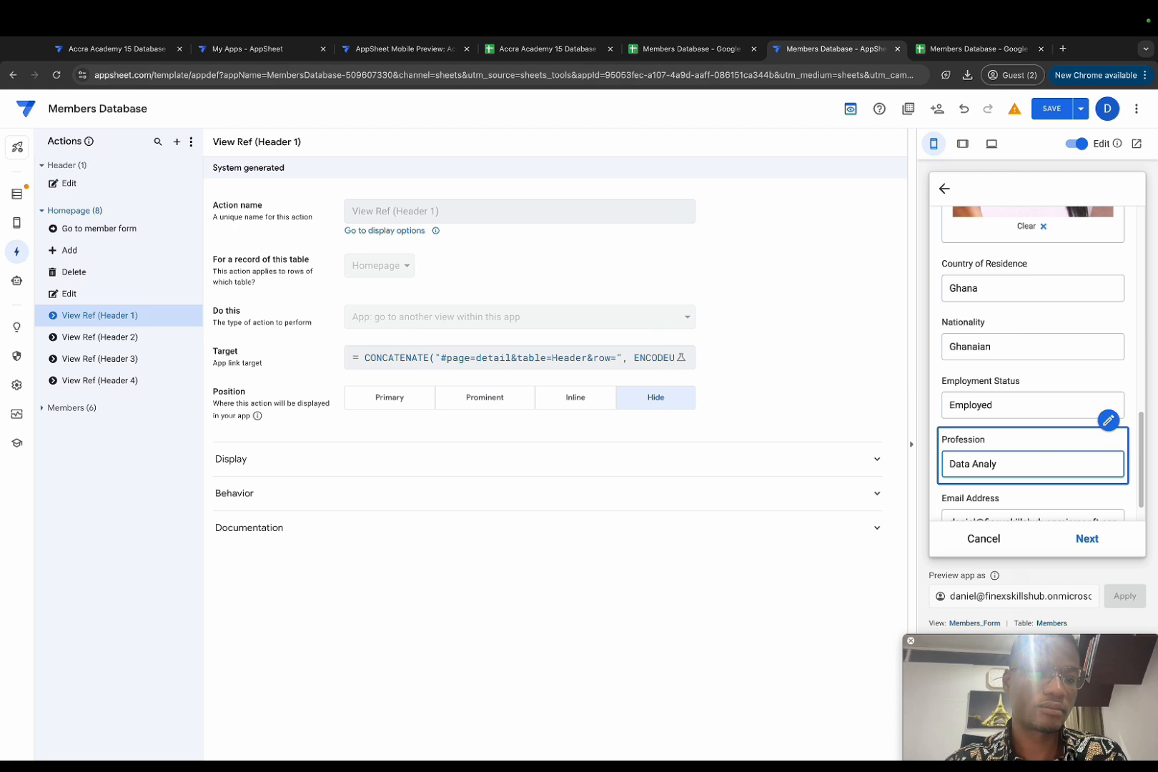
type("st")
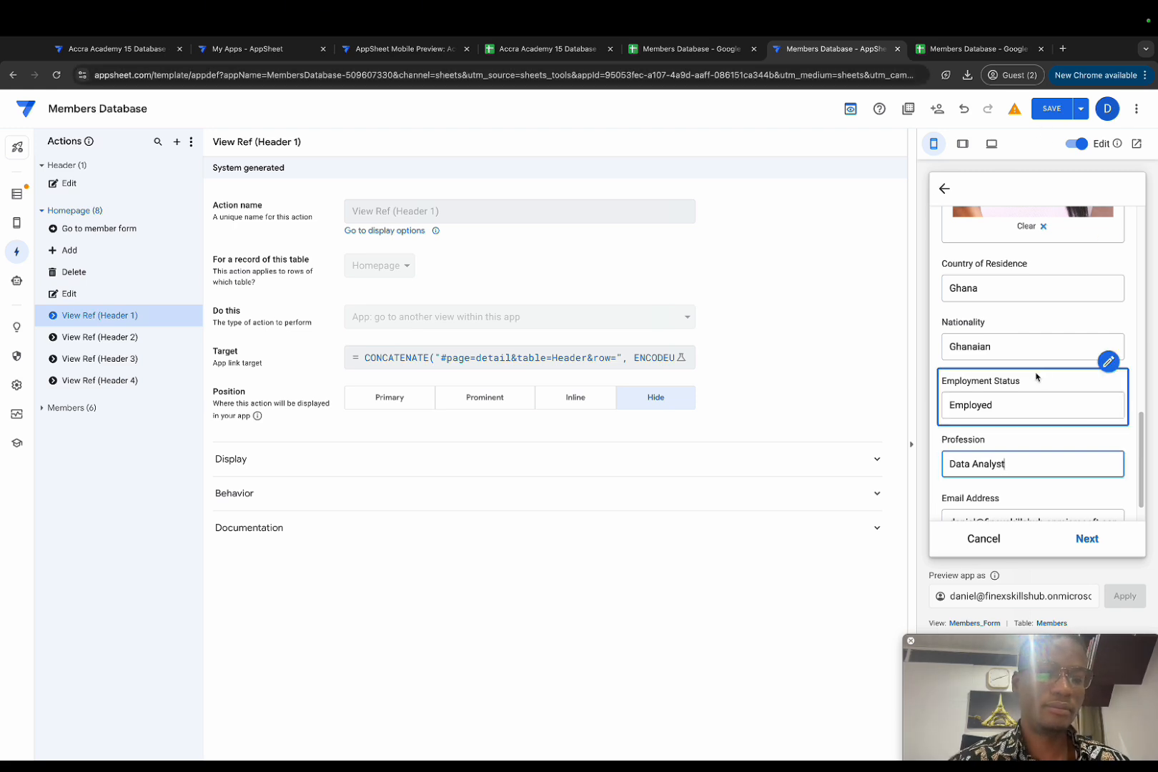
scroll(1016, 442, "down", 2)
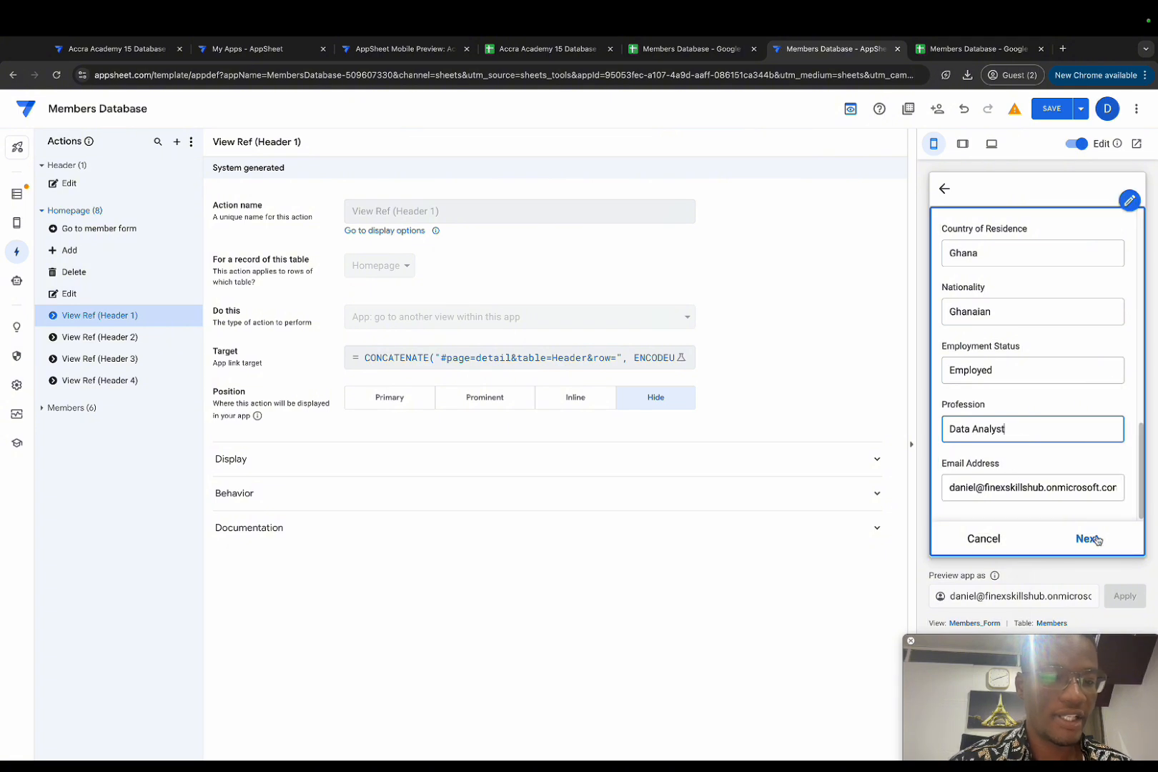
Step: On the next page choose admission year 1993, course Business, class 3, house Alema, and save
left_click(1097, 540)
left_click(1021, 290)
left_click(983, 349)
left_click(1027, 357)
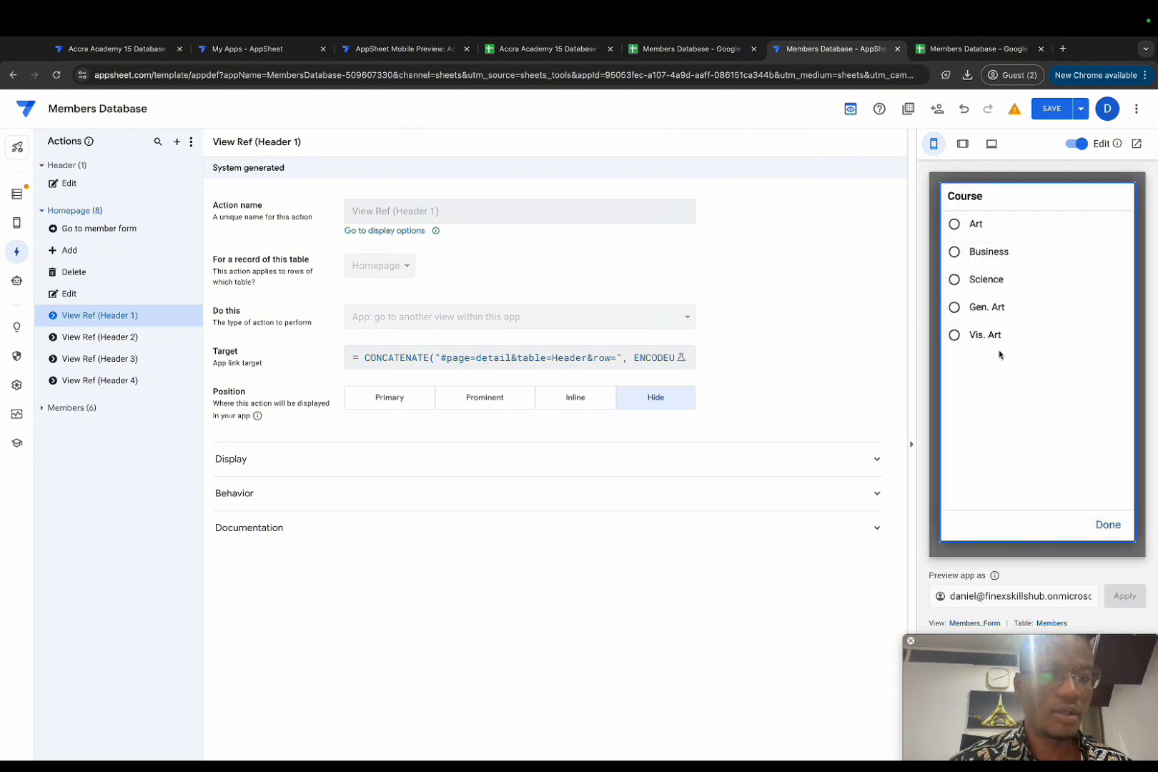
left_click(994, 252)
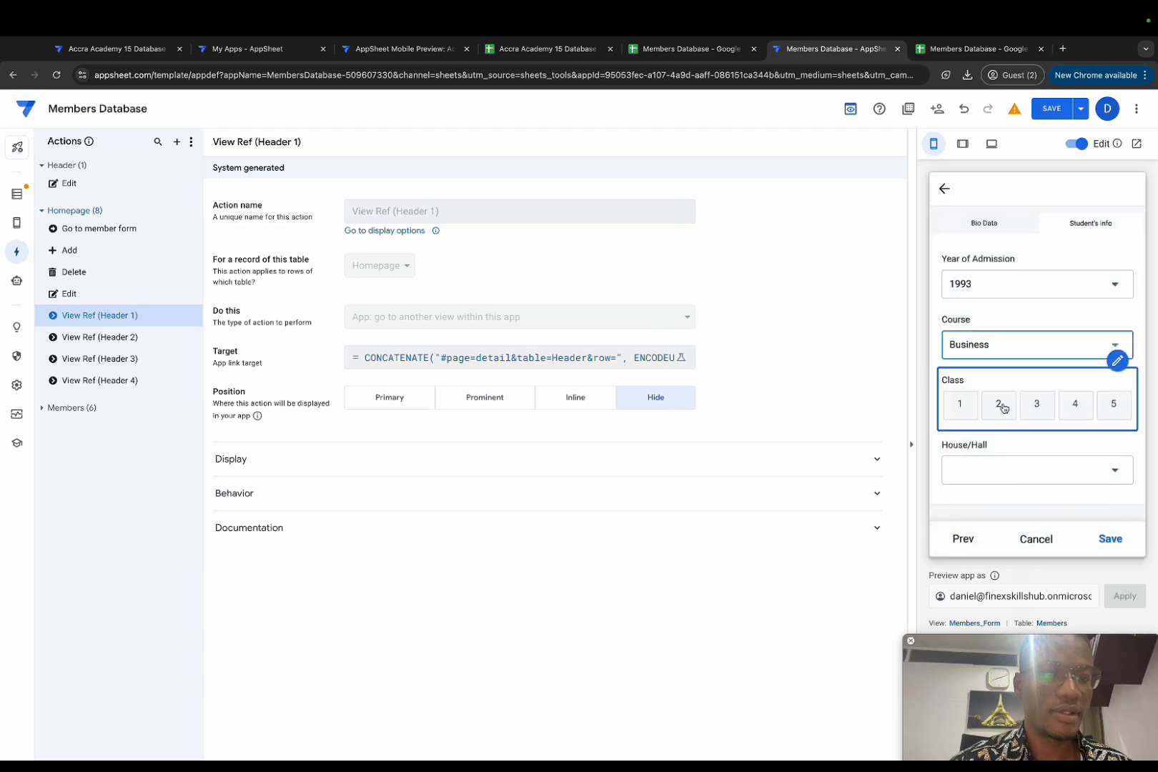
left_click(1037, 404)
left_click(1020, 466)
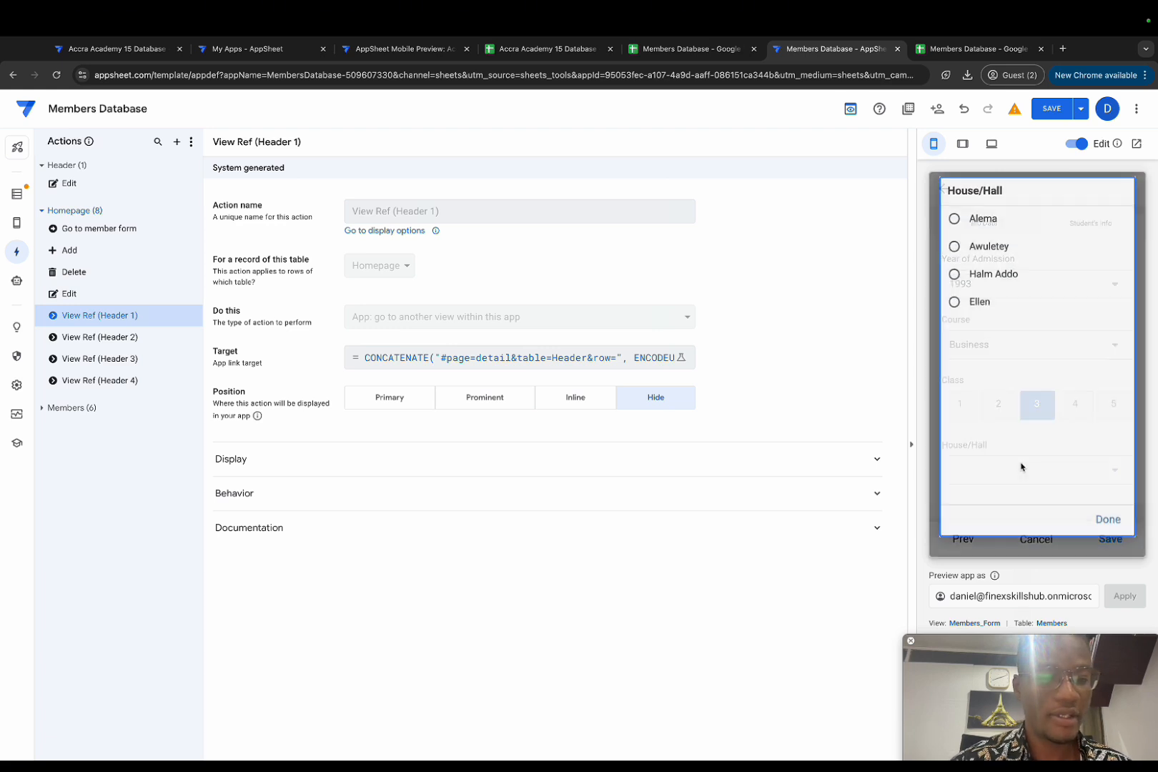
left_click(991, 218)
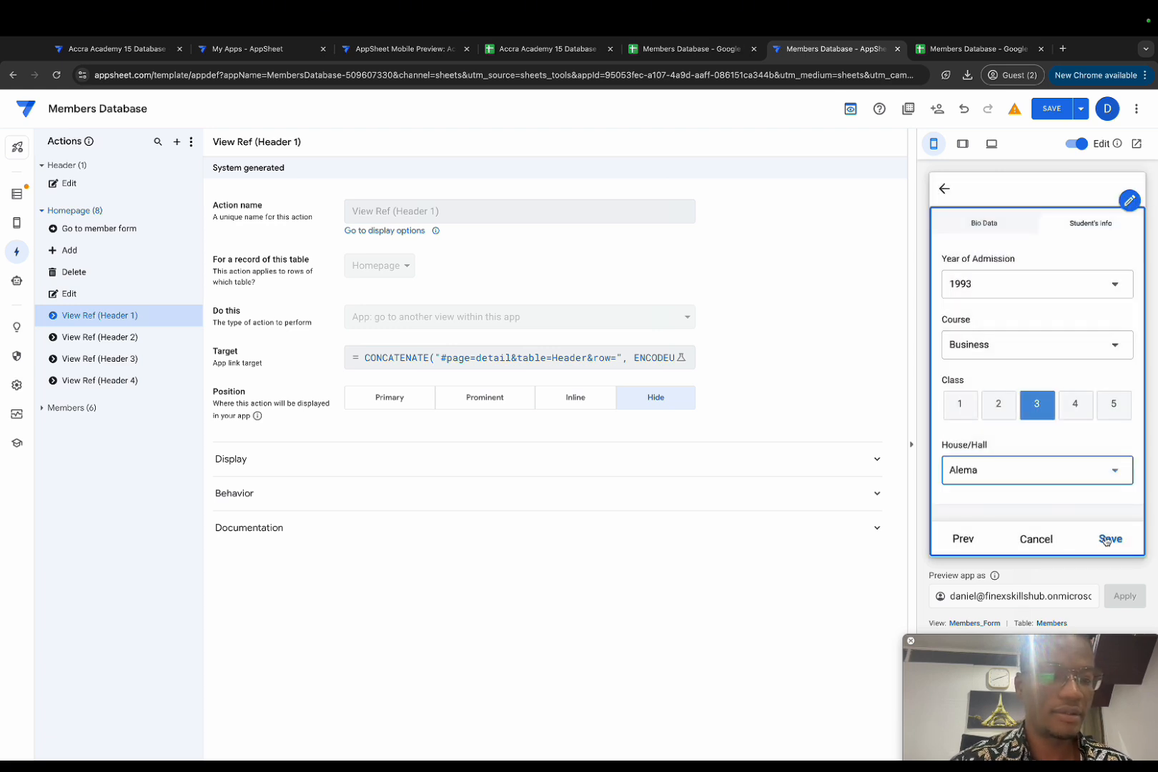
left_click(1109, 540)
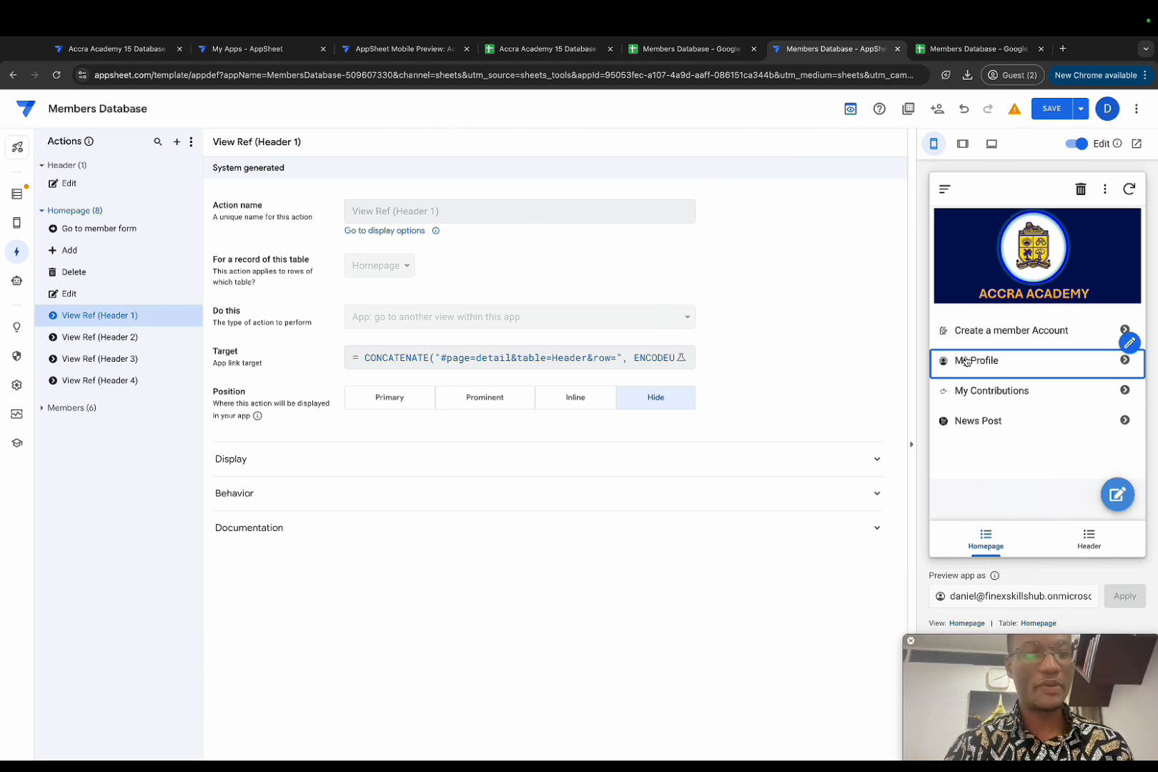
Step: Preview the My Profile page, then open the Members Table reference view settings
left_click(966, 361)
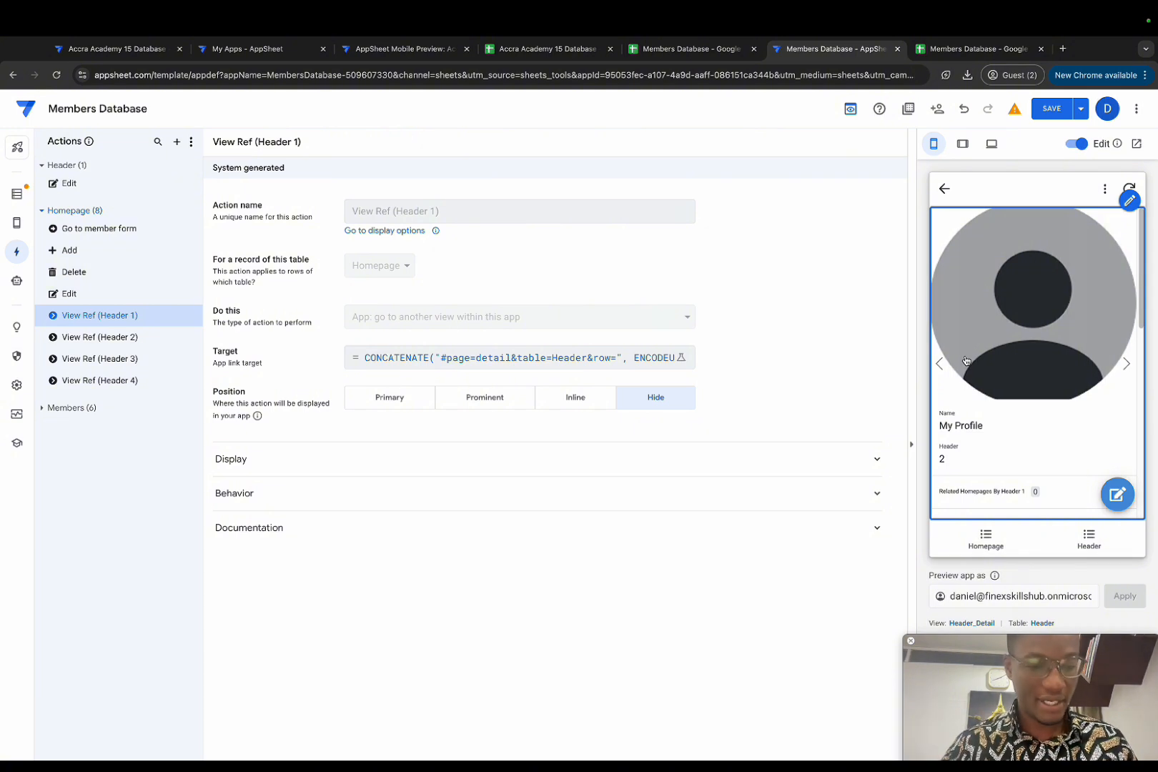
left_click(944, 189)
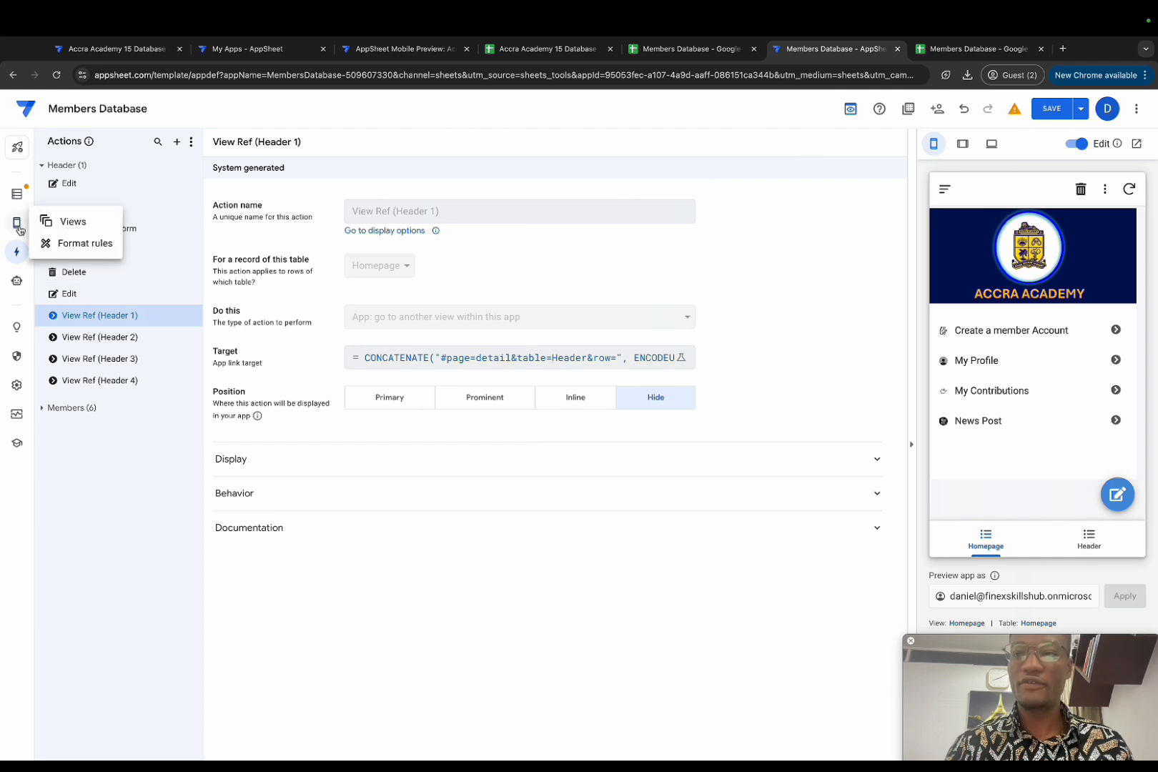
left_click(47, 224)
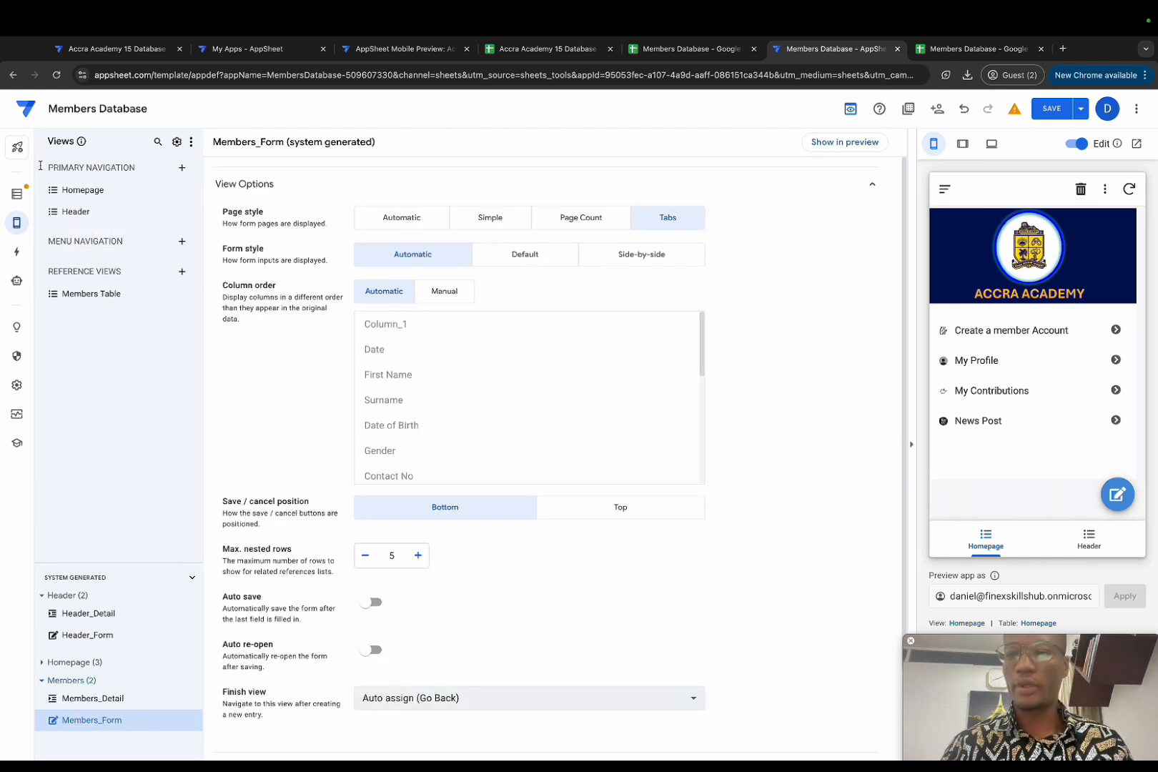
left_click(107, 293)
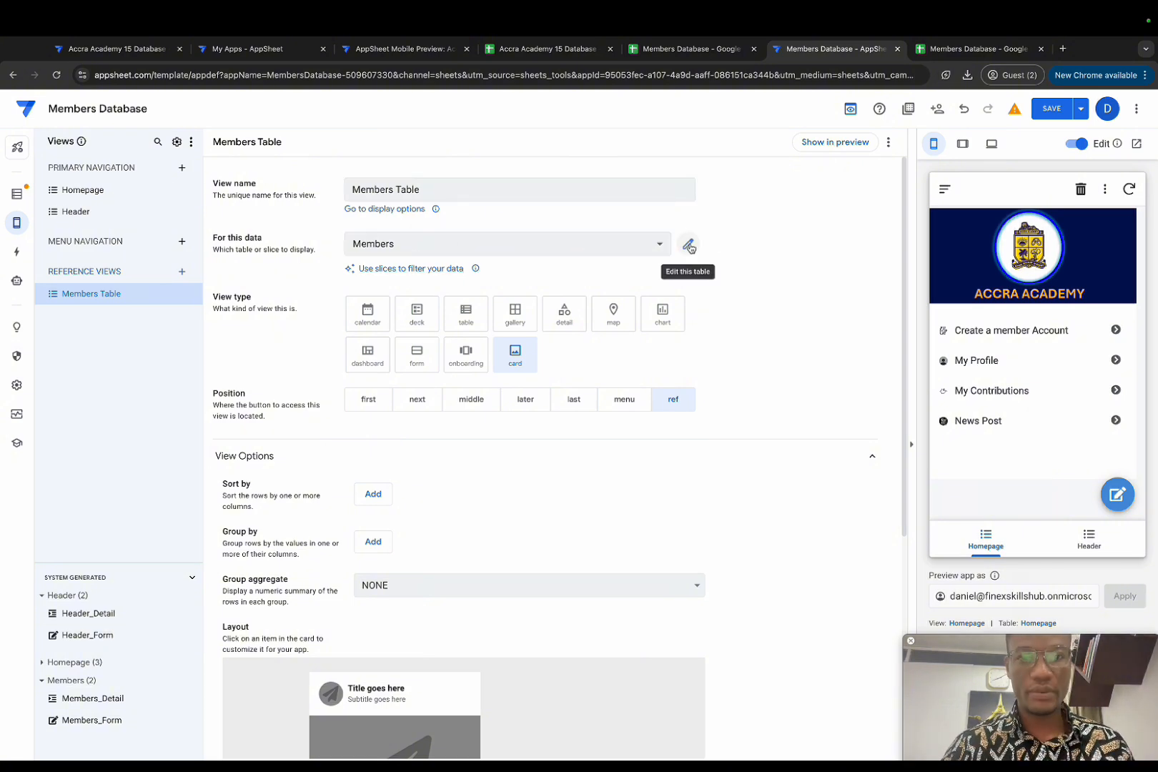
Step: Create a new slice on the Members table named 'Members Data'
left_click(689, 246)
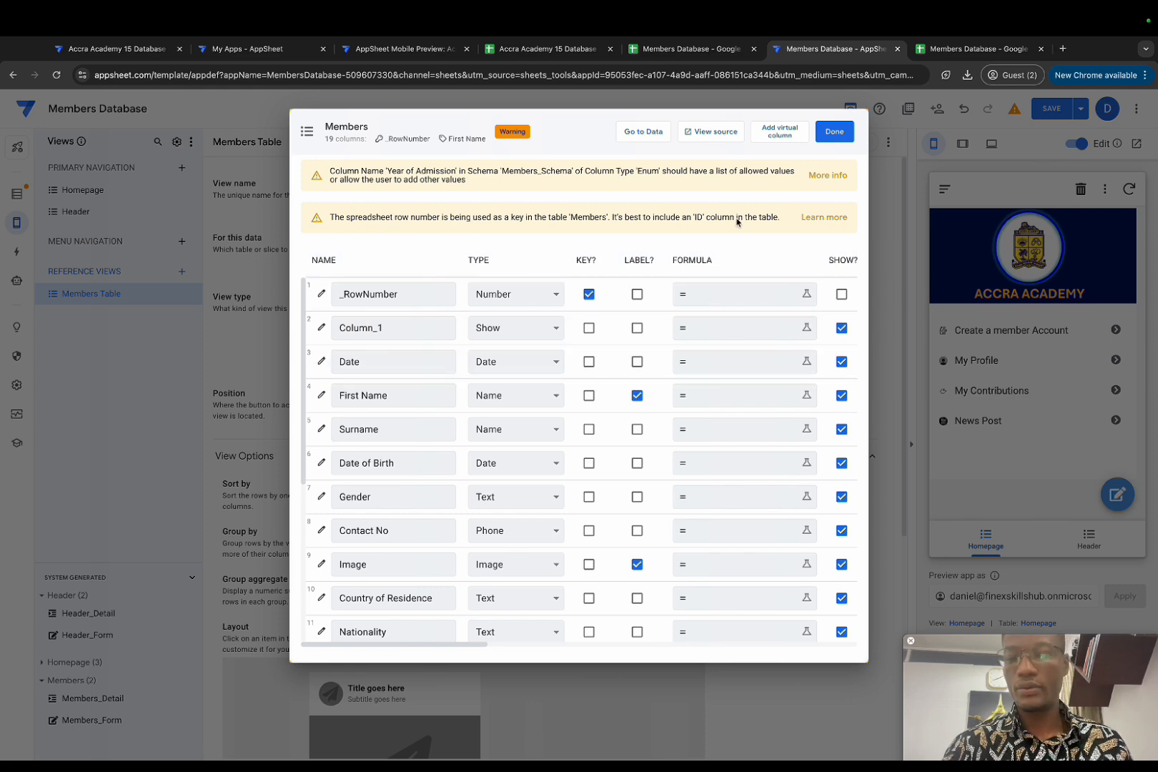
key("Escape")
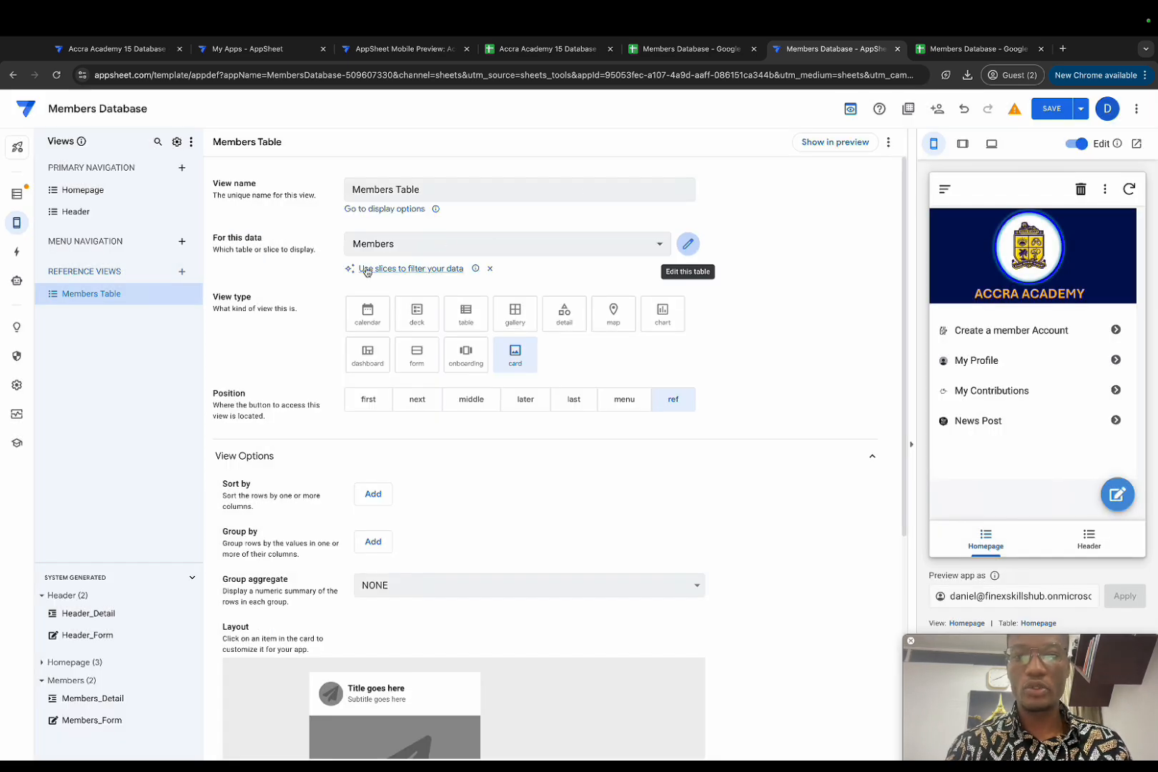
left_click(414, 270)
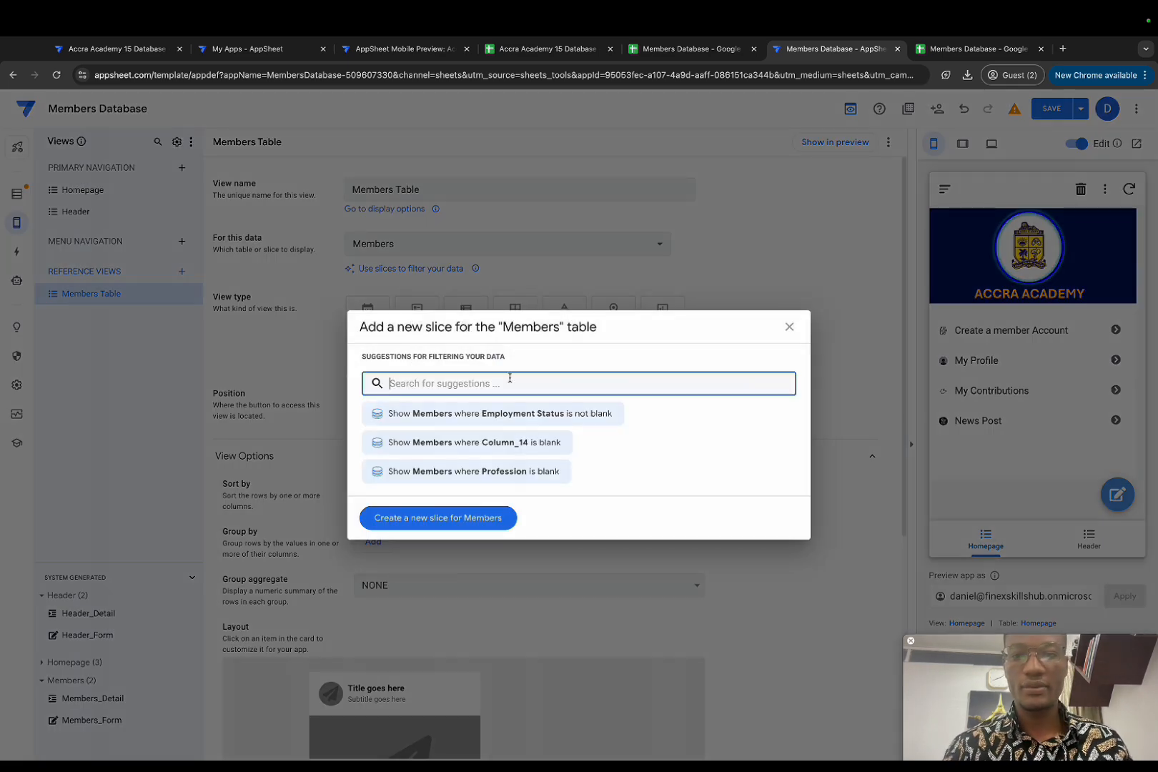
left_click(451, 527)
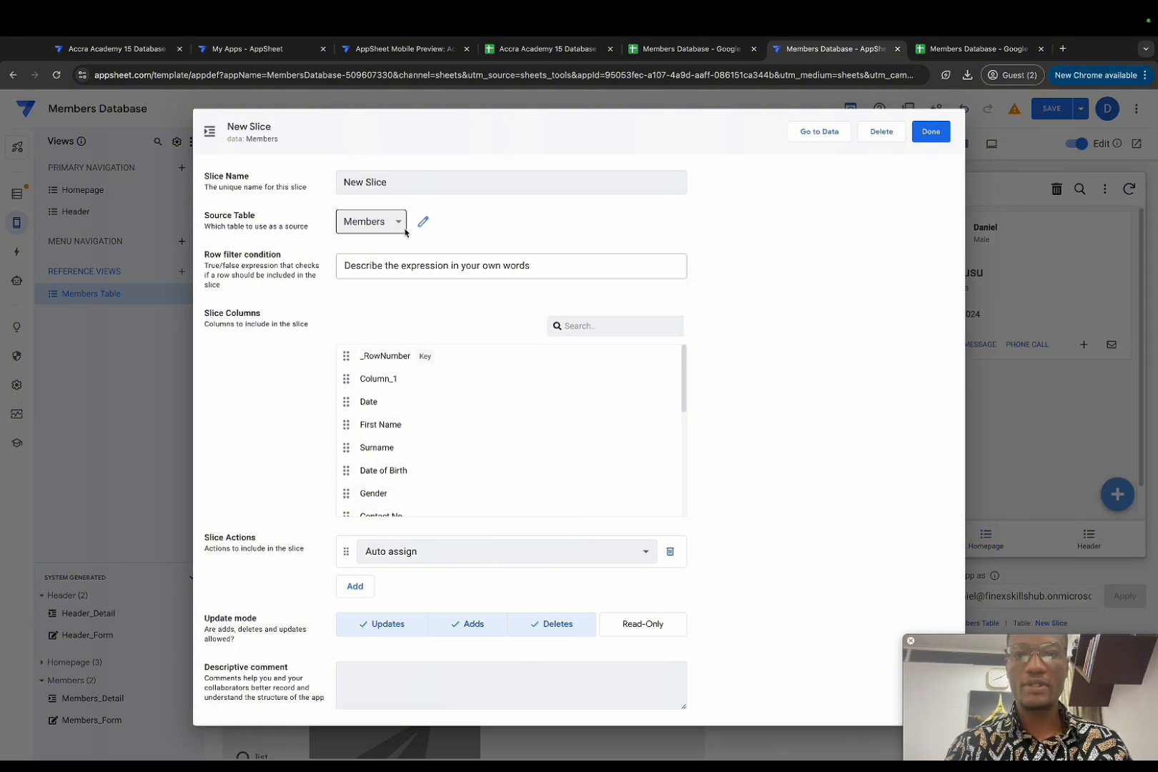
left_click_drag(416, 181, 321, 181)
key("BackSpace")
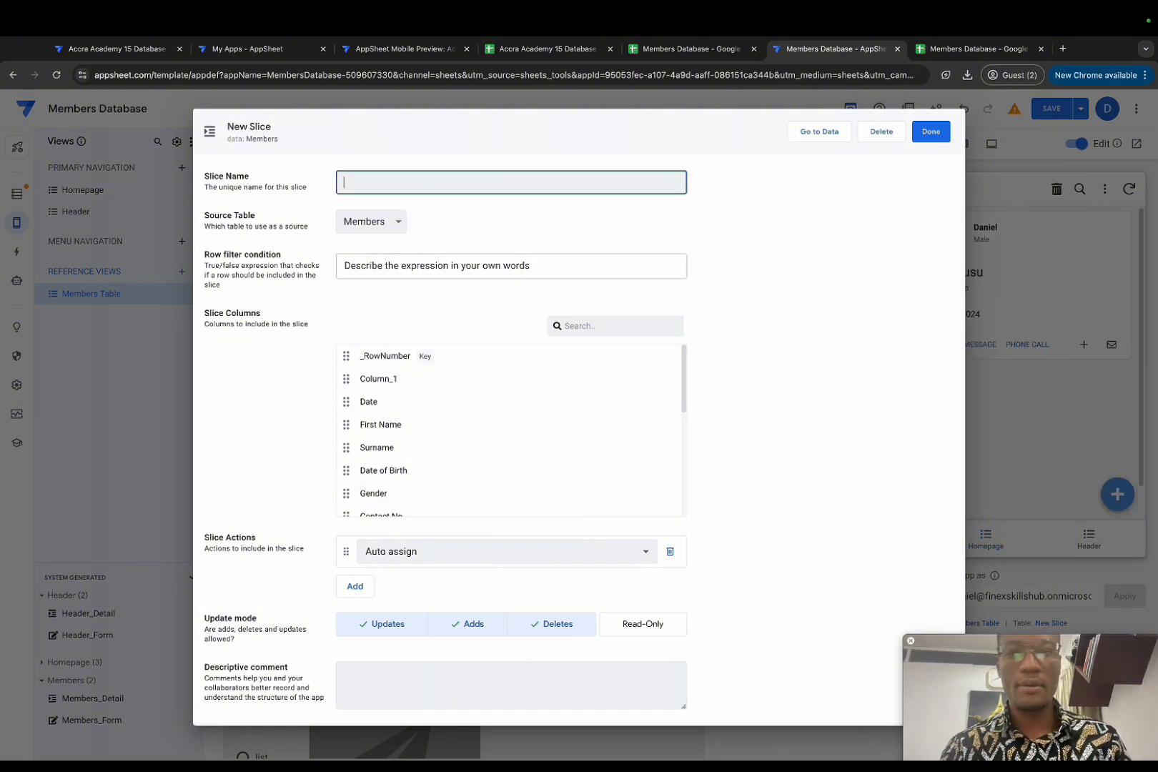
type("Members ")
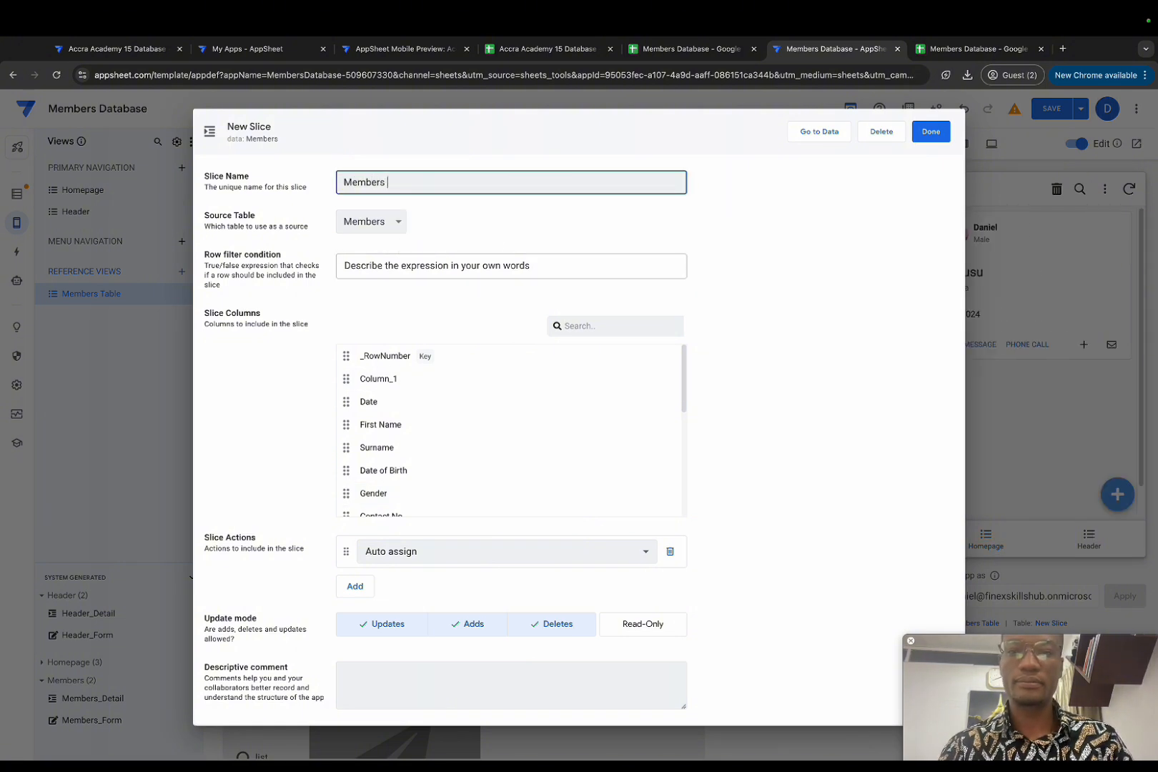
type("Data")
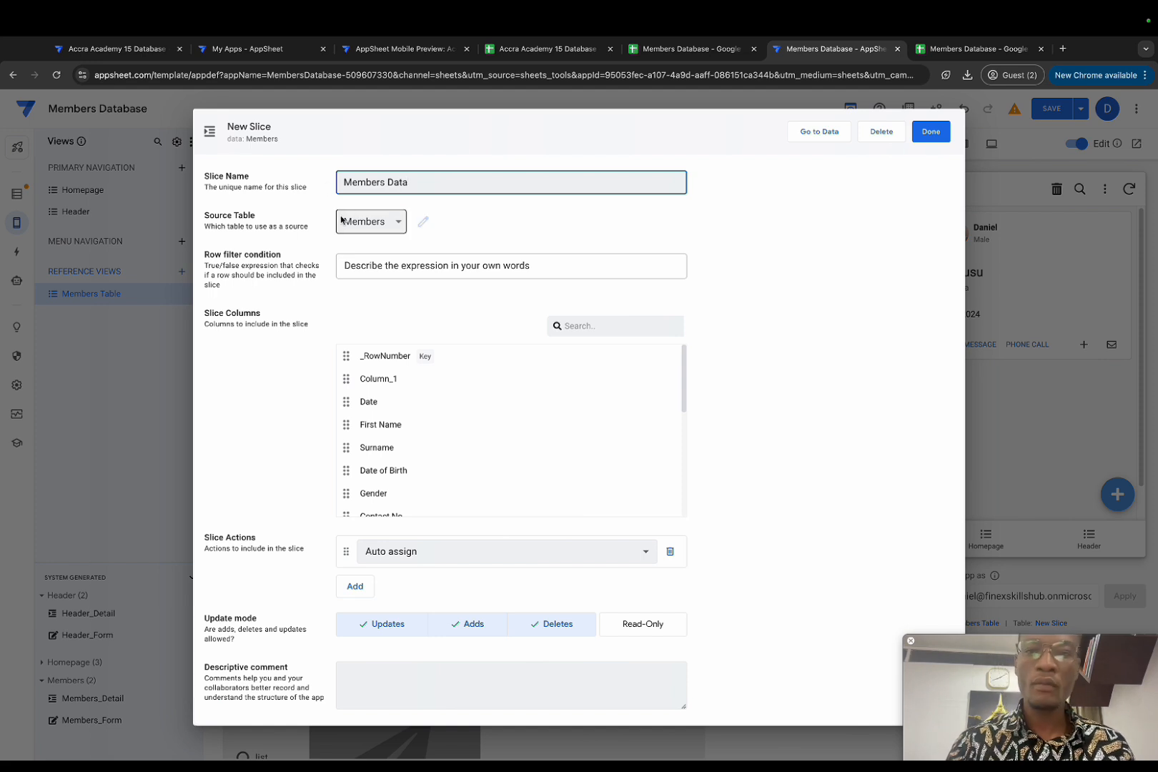
Step: Filter the slice with Useremail()=[Email Address], disallow deletes, and finish the slice
left_click(416, 265)
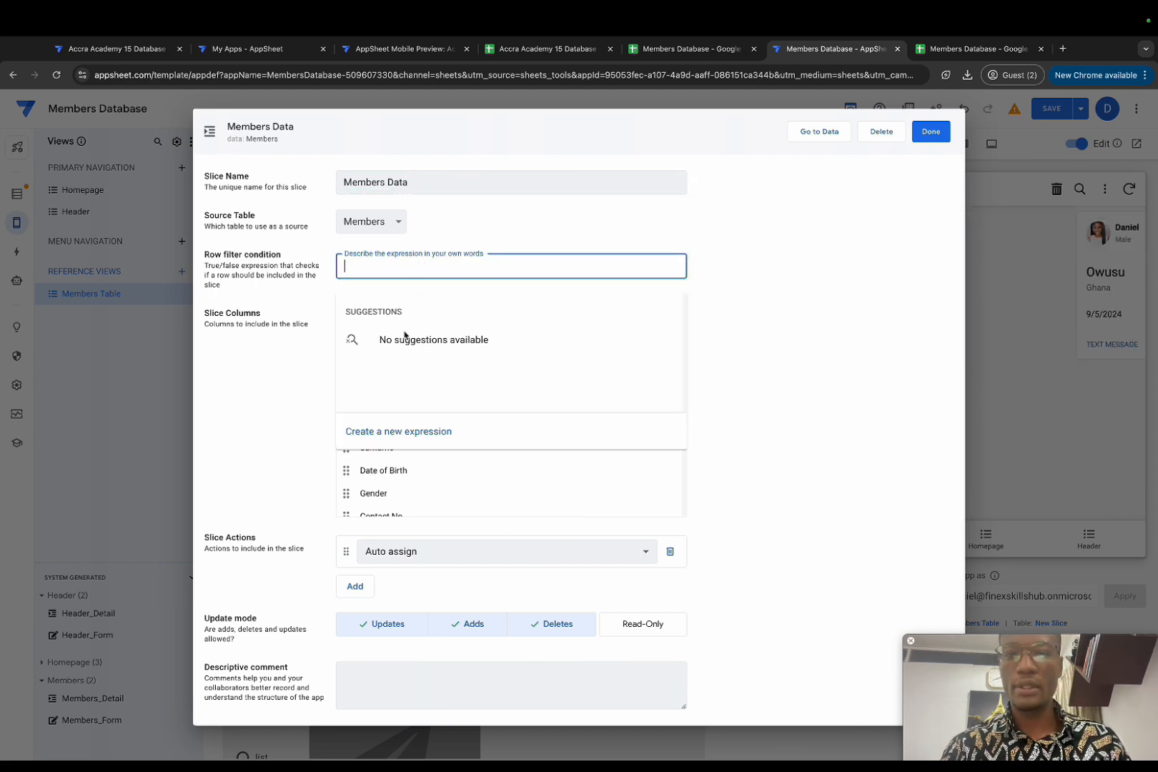
left_click(403, 442)
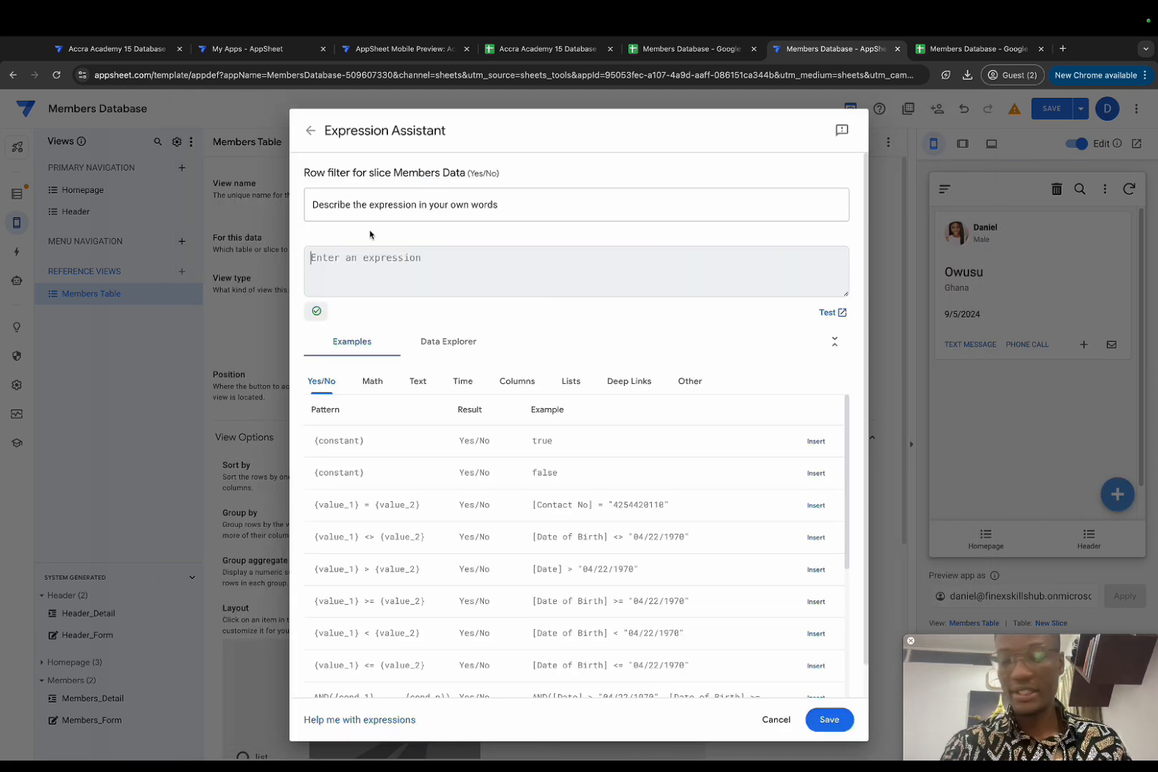
type("Useremail()=")
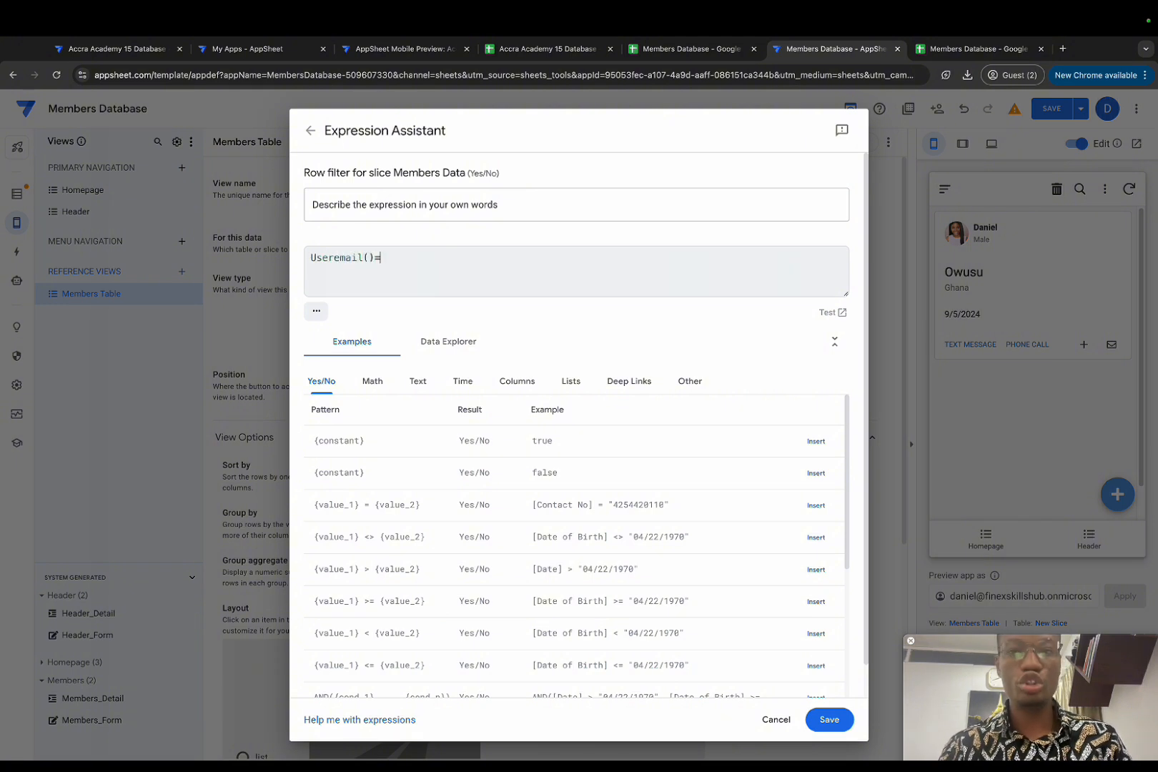
type("[Em")
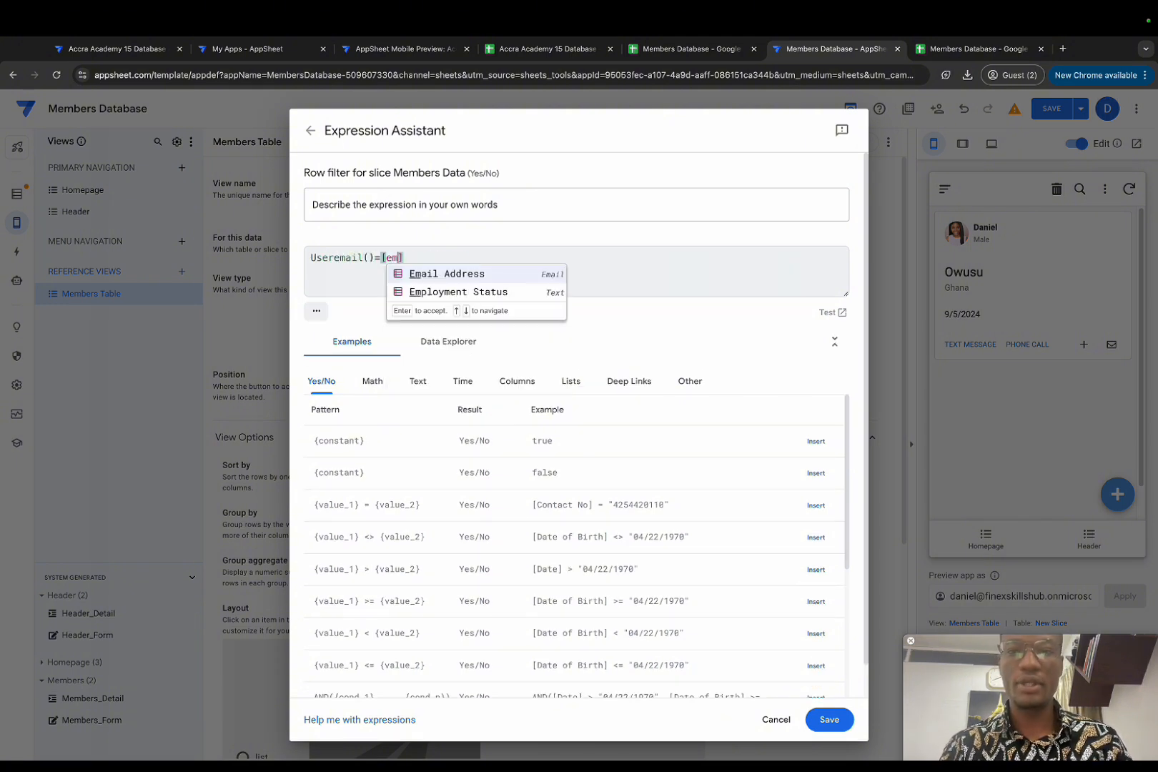
key("Return")
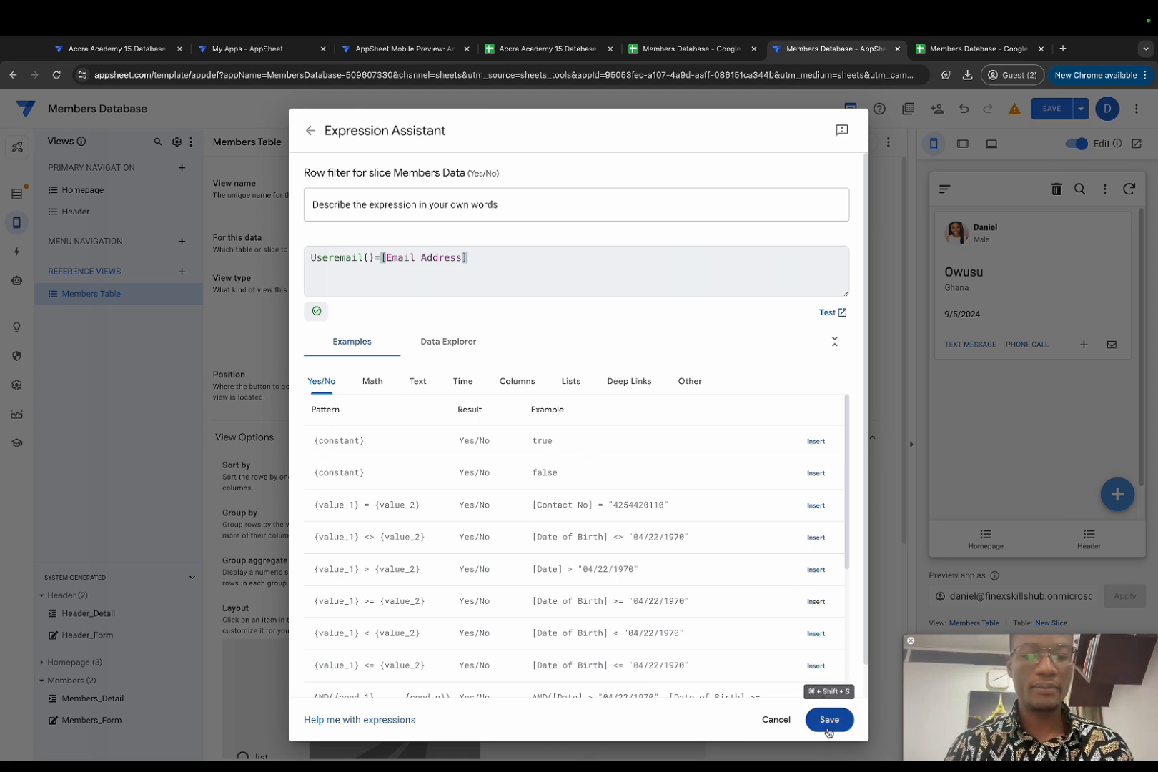
left_click(830, 719)
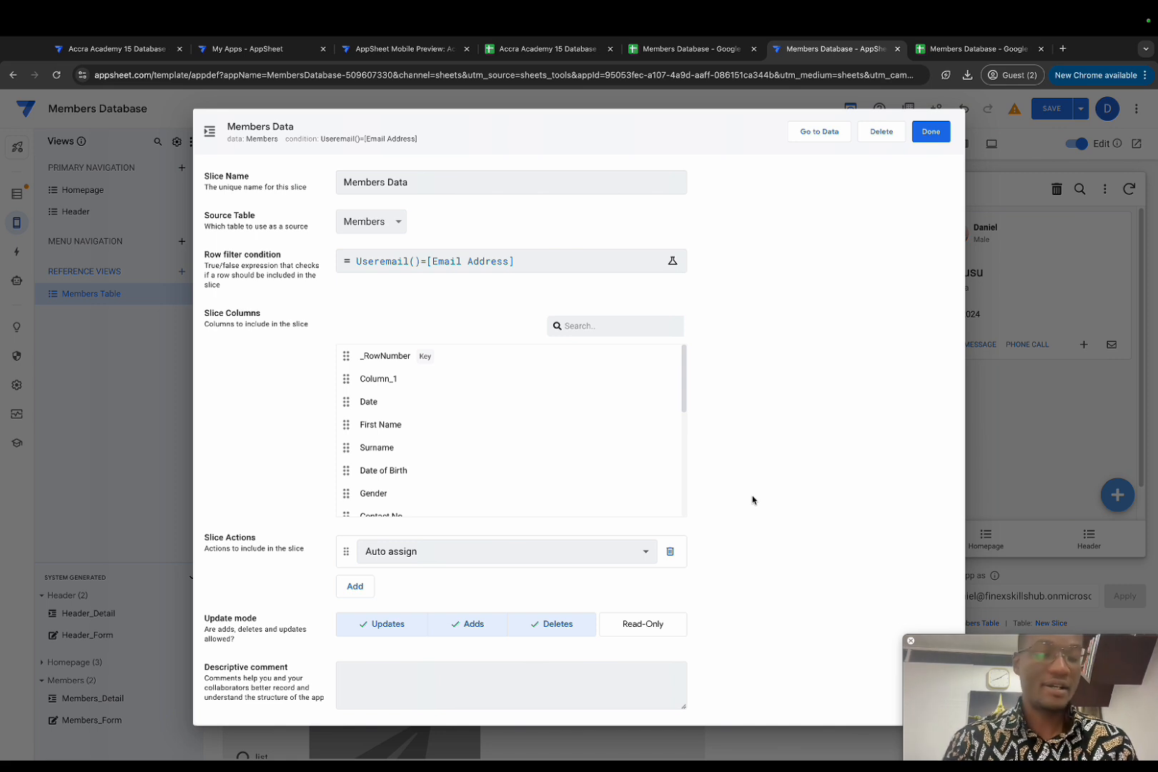
left_click(545, 626)
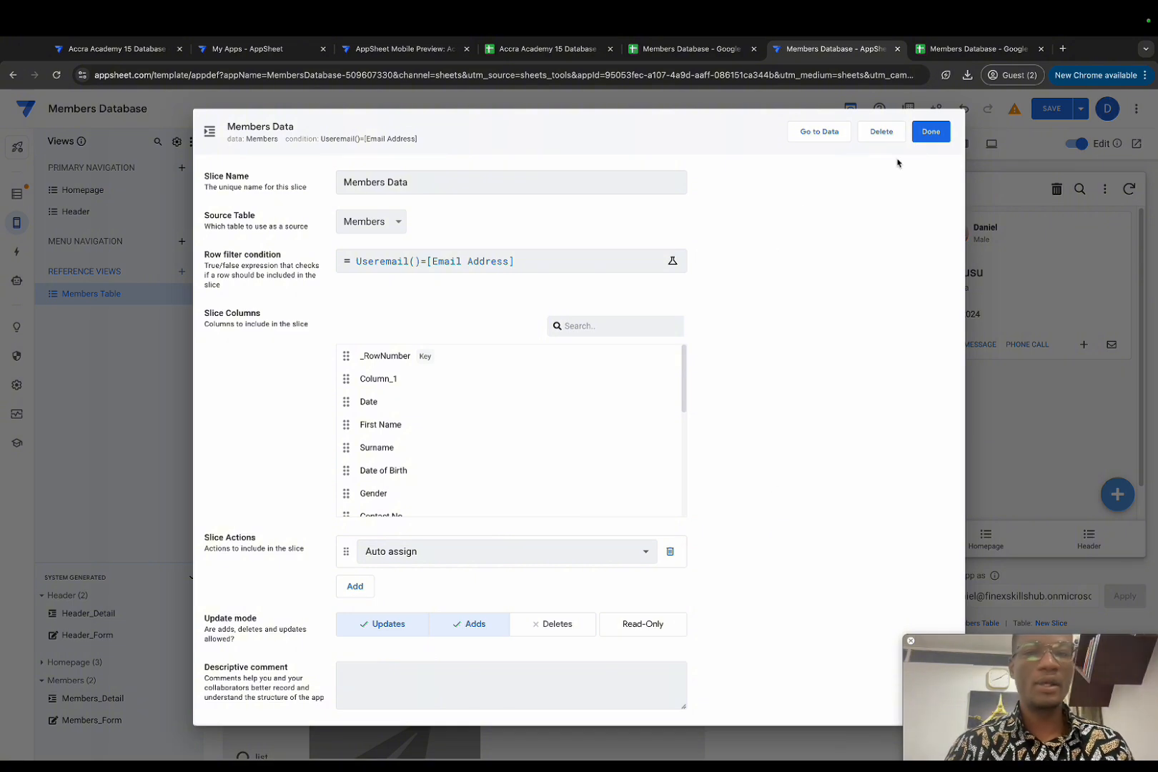
left_click(929, 133)
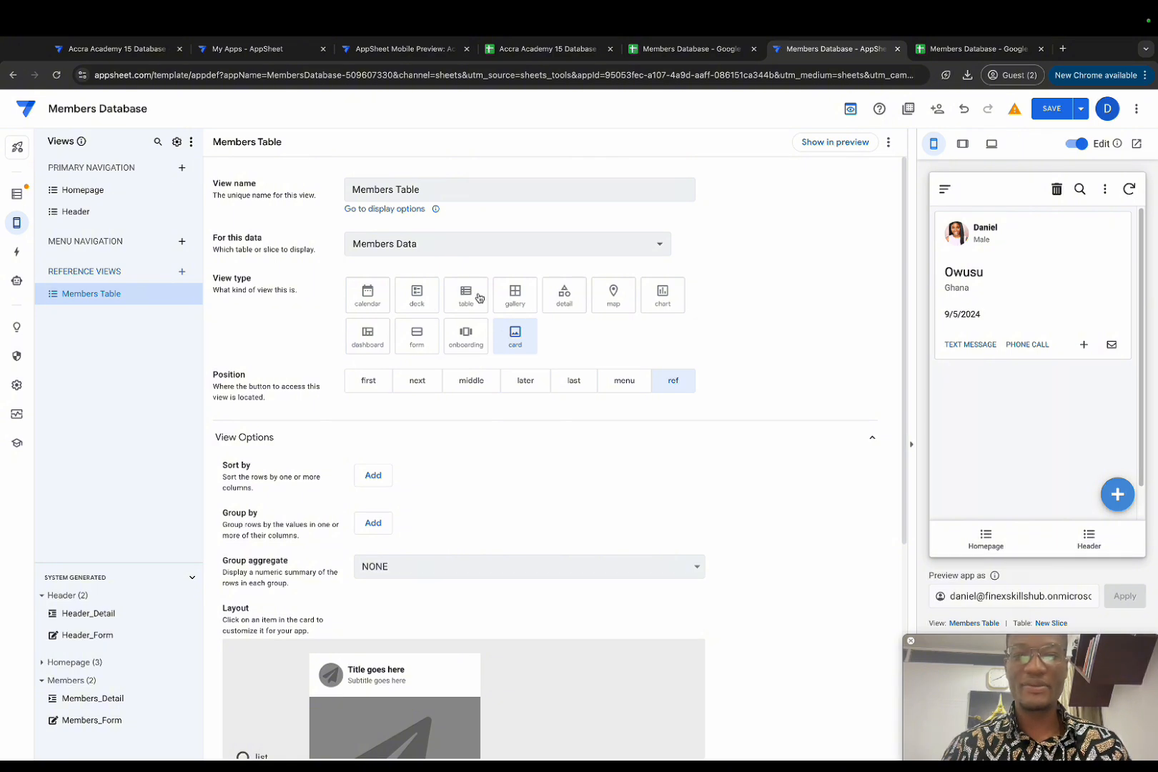
Step: Change the Members Table view type to detail
left_click(564, 295)
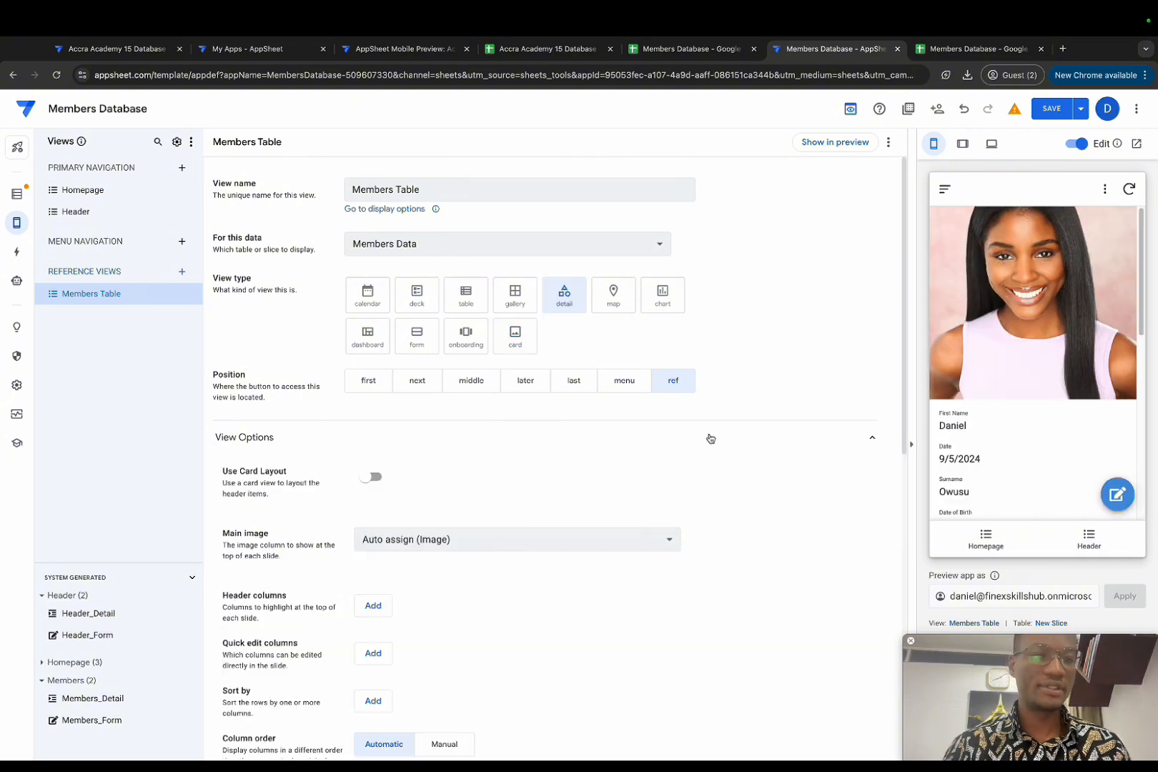
scroll(1016, 443, "down", 5)
scroll(1003, 427, "down", 3)
scroll(1014, 386, "up", 10)
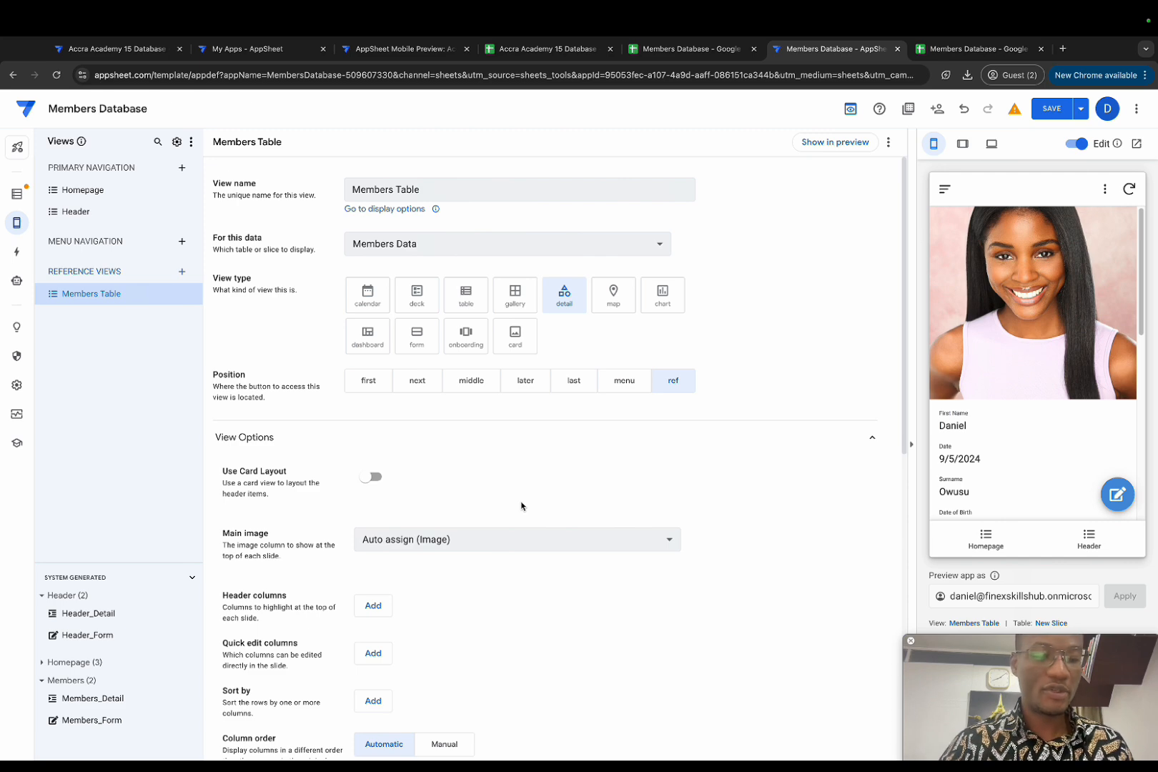
Step: Expand the view's Behavior section and copy the LINKTOVIEW("Members Table") app link
scroll(493, 544, "down", 2)
scroll(457, 623, "down", 5)
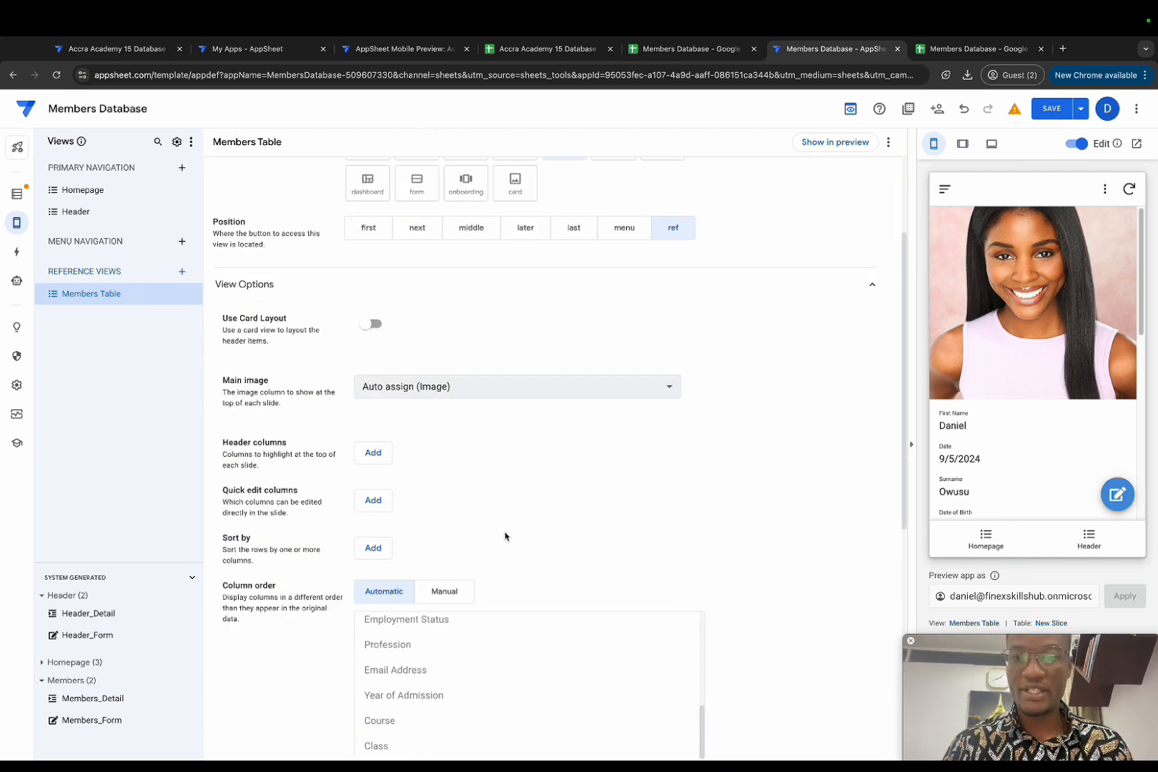
scroll(504, 547, "down", 6)
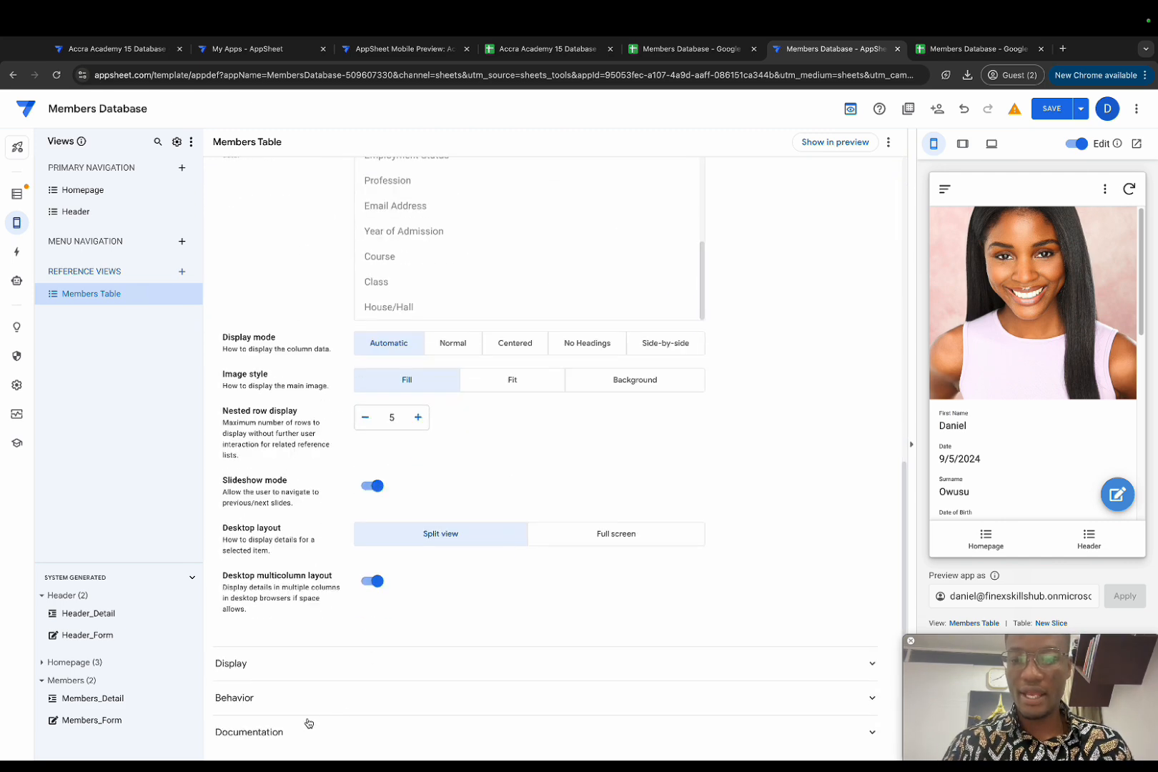
left_click(272, 697)
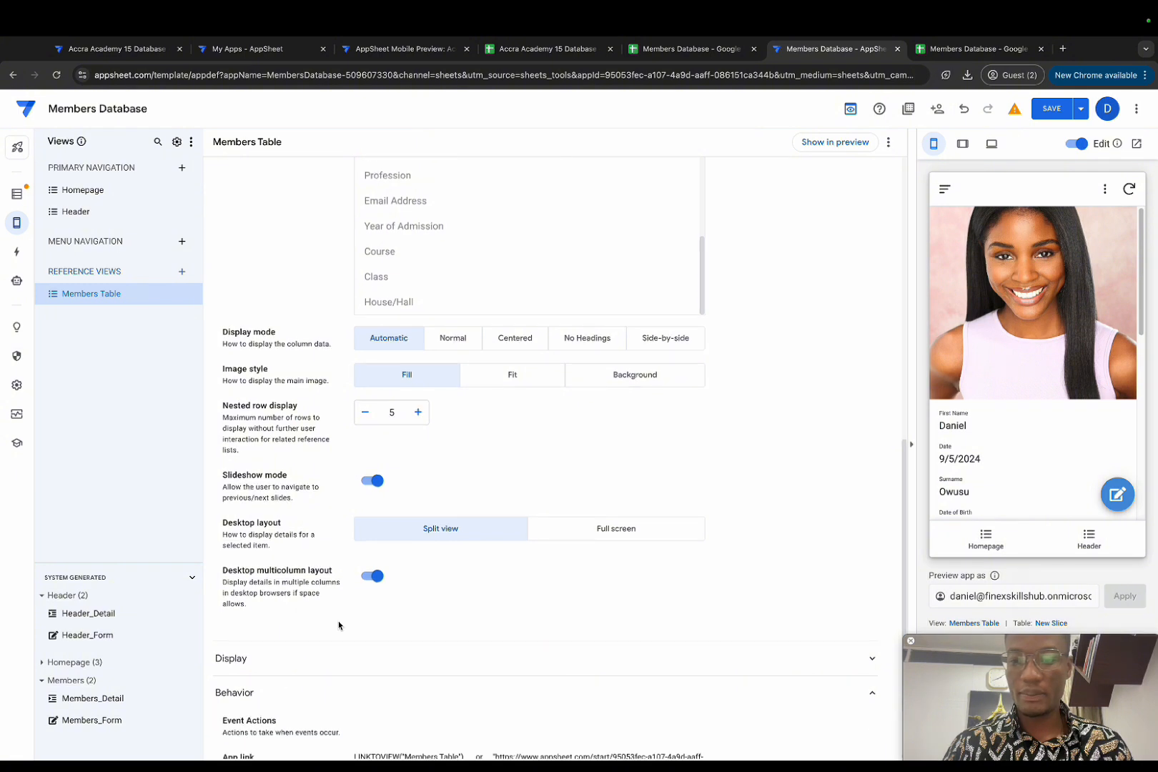
scroll(355, 636, "down", 1)
left_click_drag(356, 654, 466, 656)
key("ctrl+c")
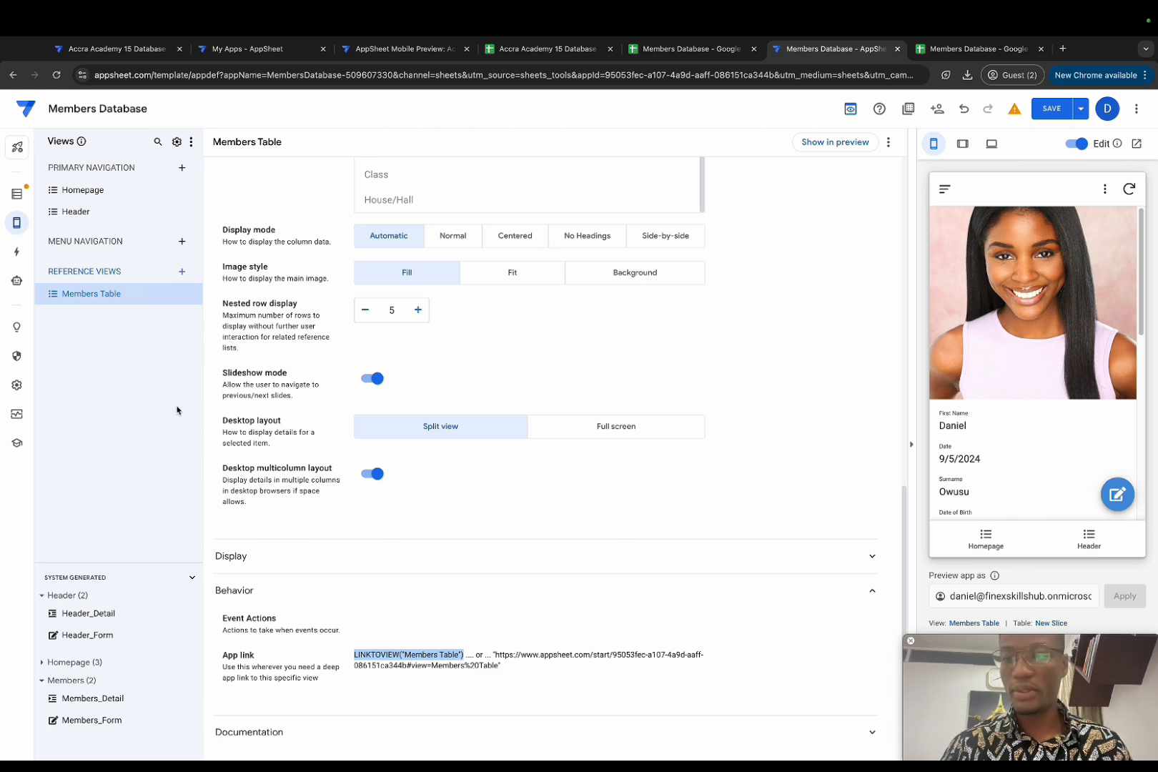
Step: Duplicate the Go to member form action and rename it 'Go to Members Profile'
left_click(16, 251)
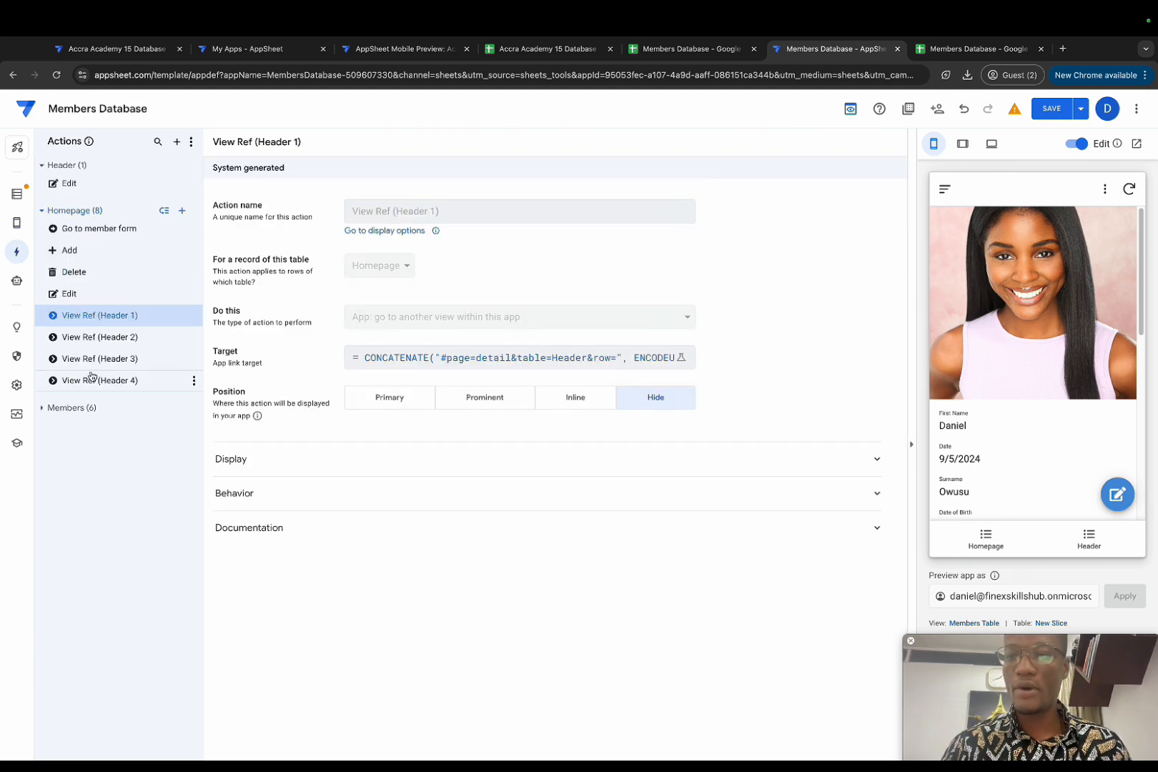
left_click(193, 229)
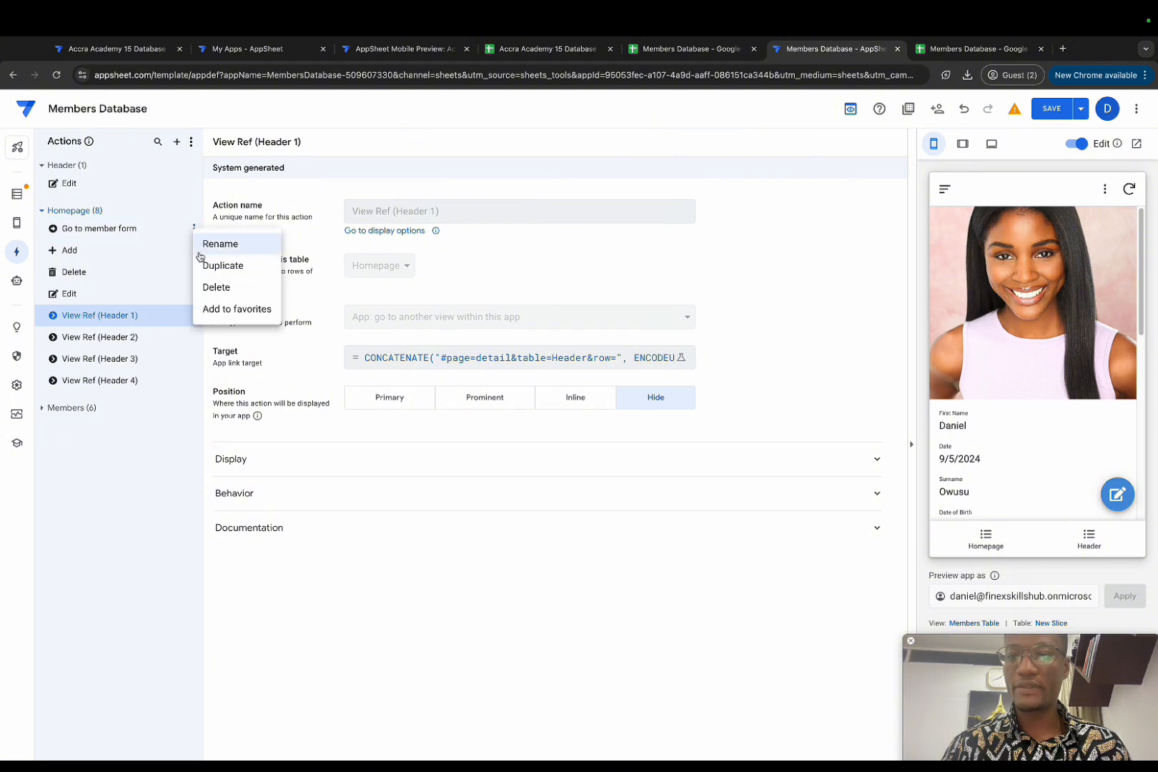
left_click(220, 266)
left_click_drag(463, 212, 381, 209)
key("BackSpace")
type("Members ")
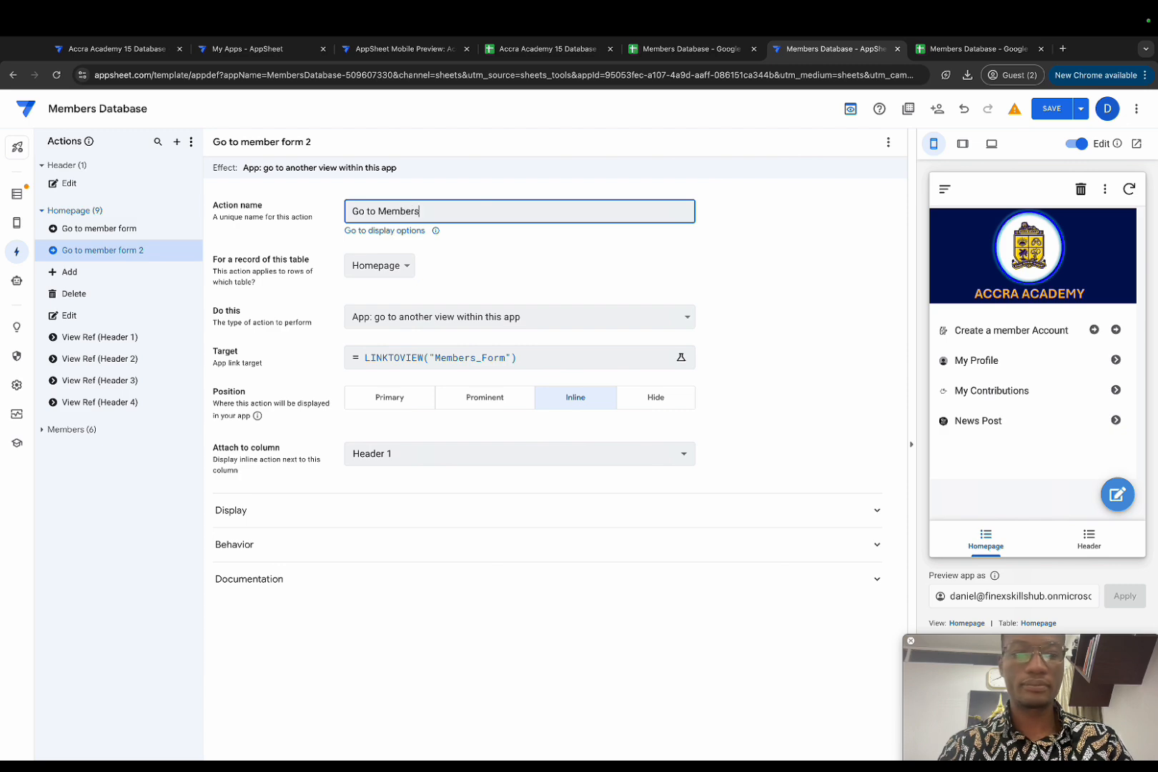
type("Profile")
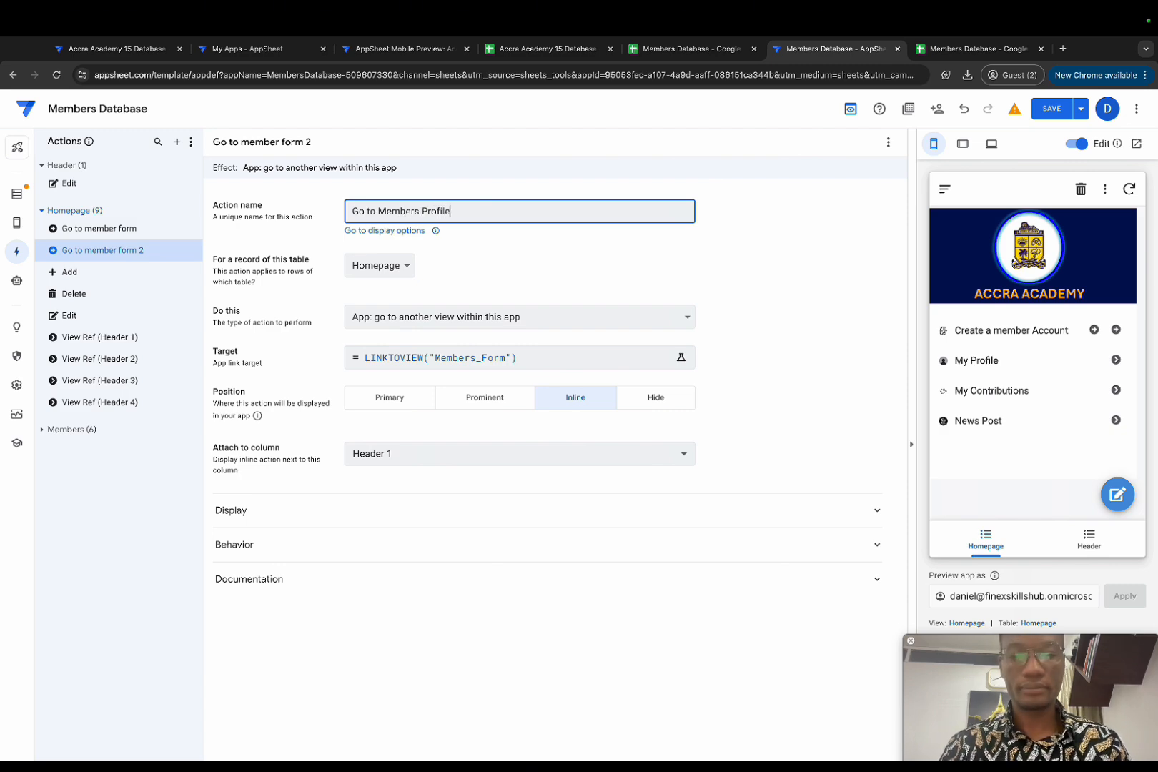
Step: Set its target to LINKTOVIEW("Members Table") and attach it to column Header 2
left_click(485, 363)
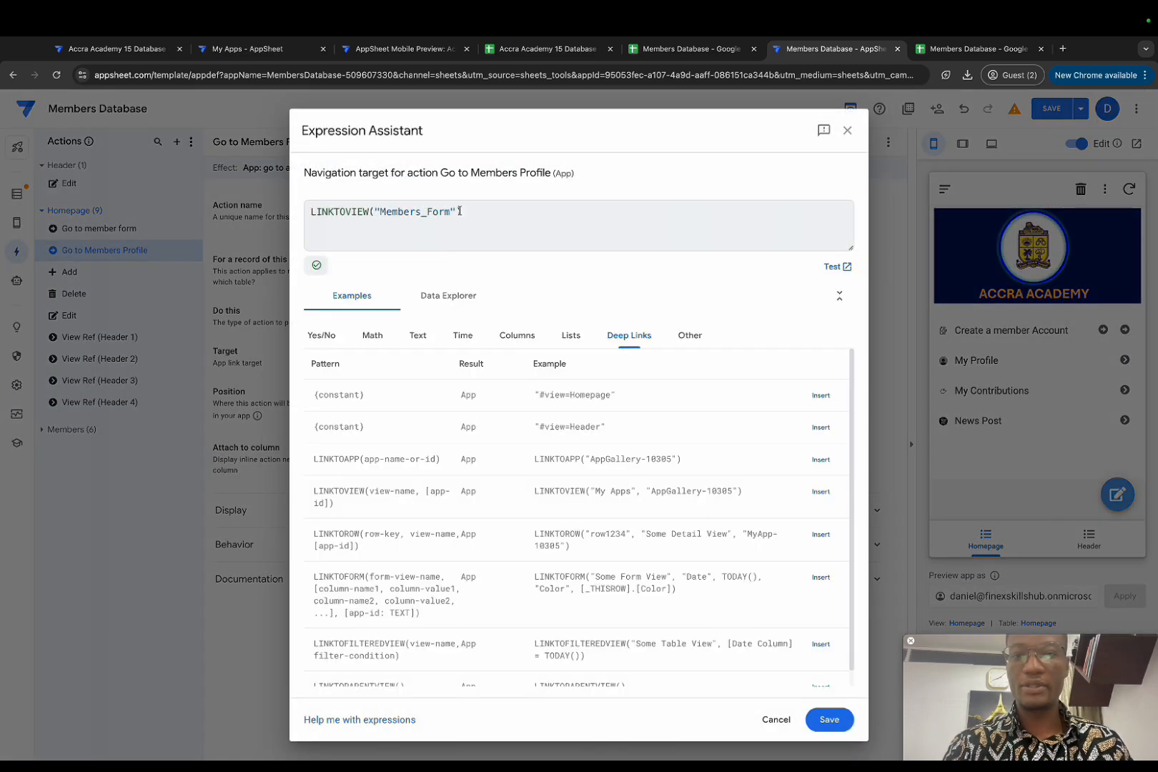
left_click_drag(484, 208, 311, 210)
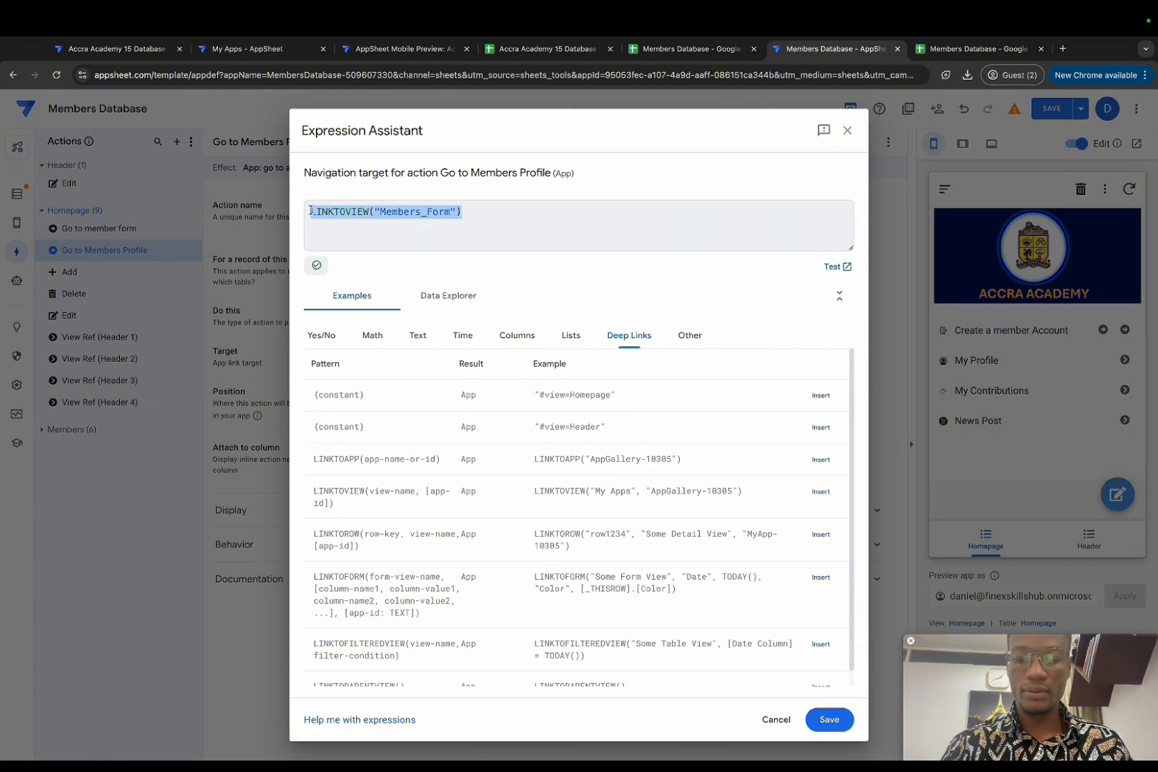
key("ctrl+v")
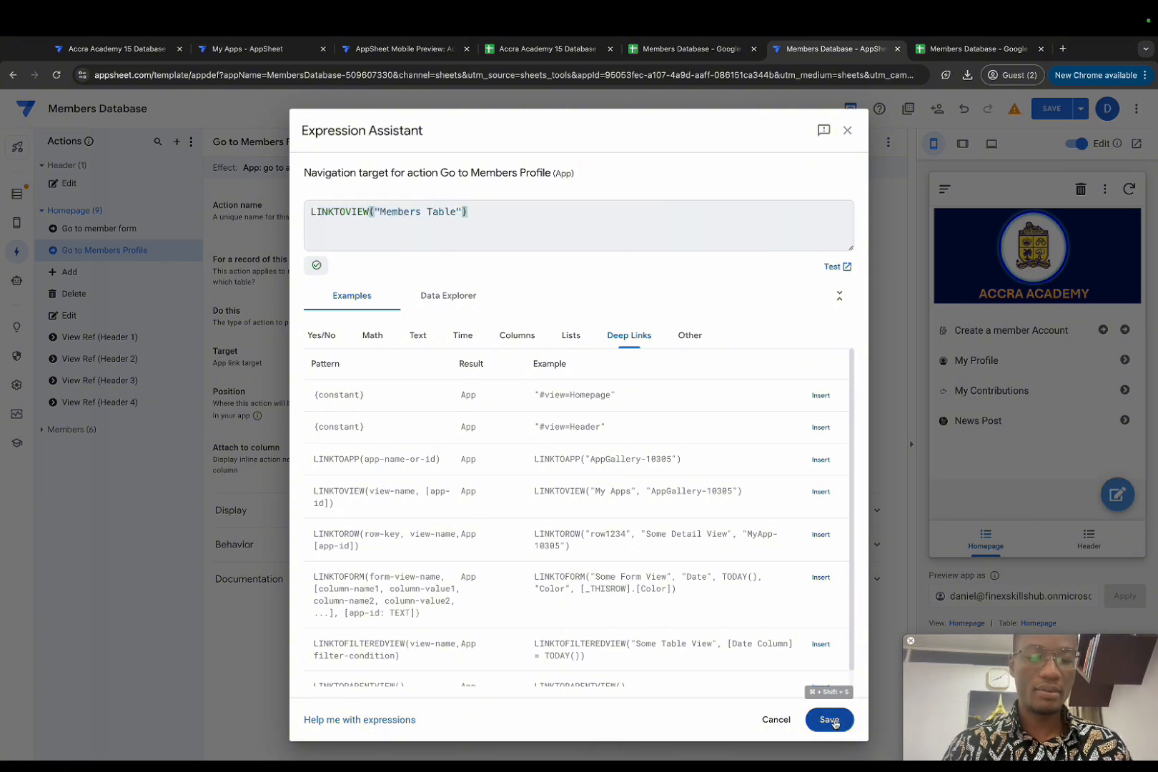
left_click(829, 720)
left_click(587, 459)
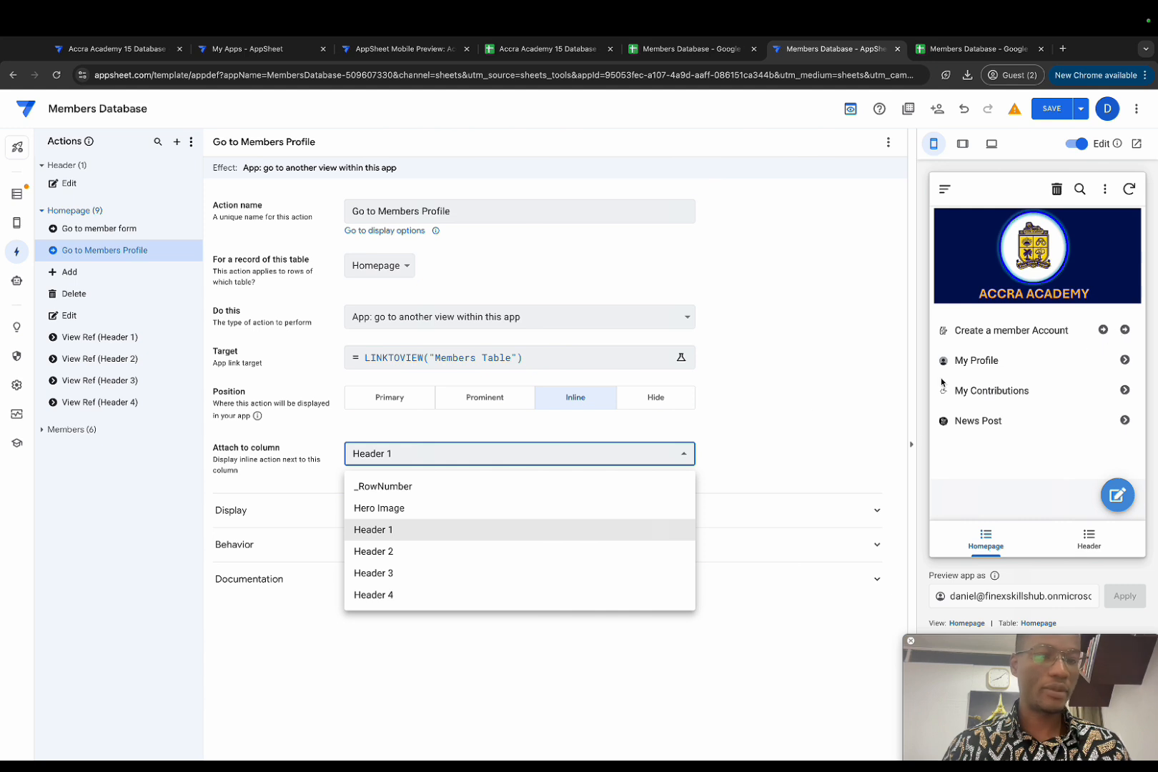
left_click(422, 551)
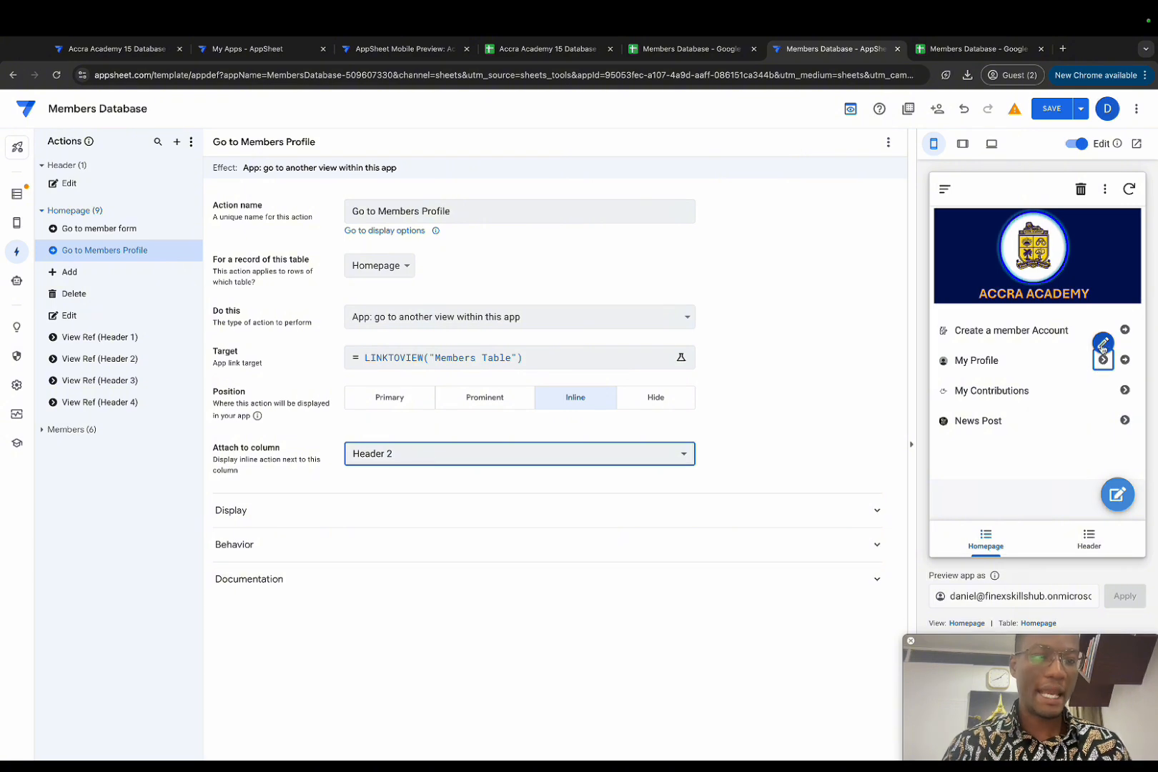
Step: Hide the View Ref (Header 2) action and test My Profile and Create a member Account
left_click(1103, 345)
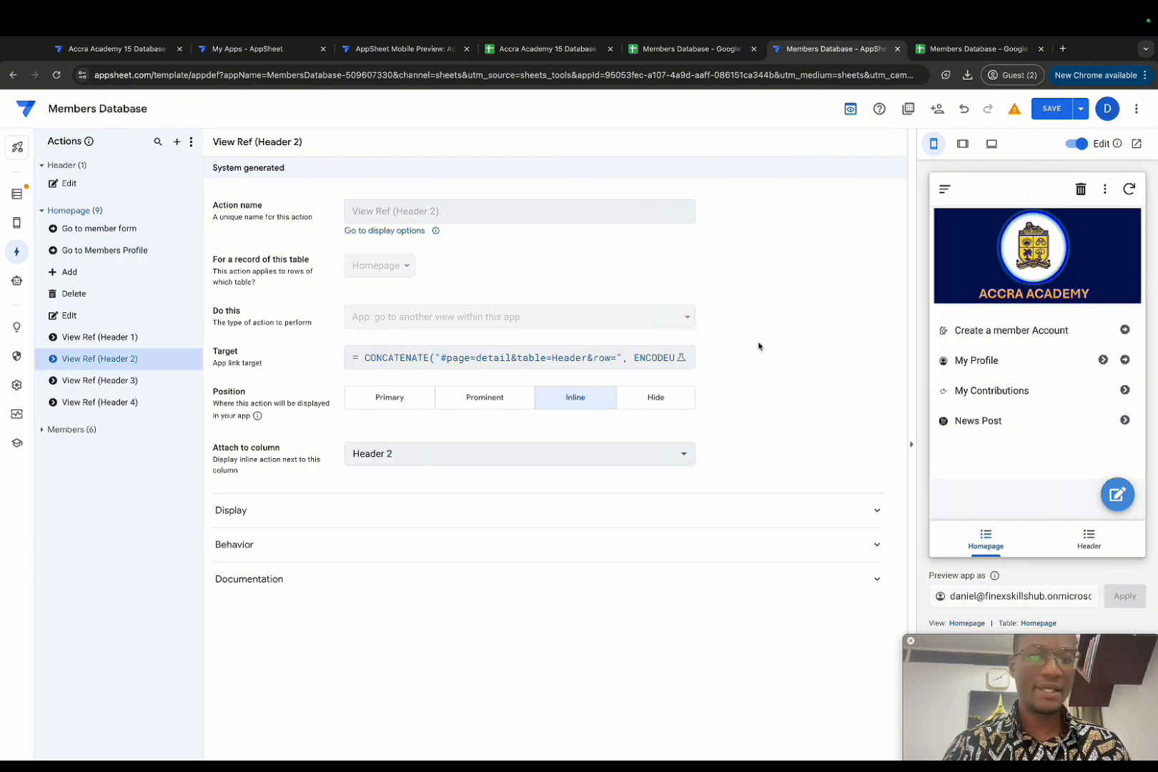
left_click(639, 402)
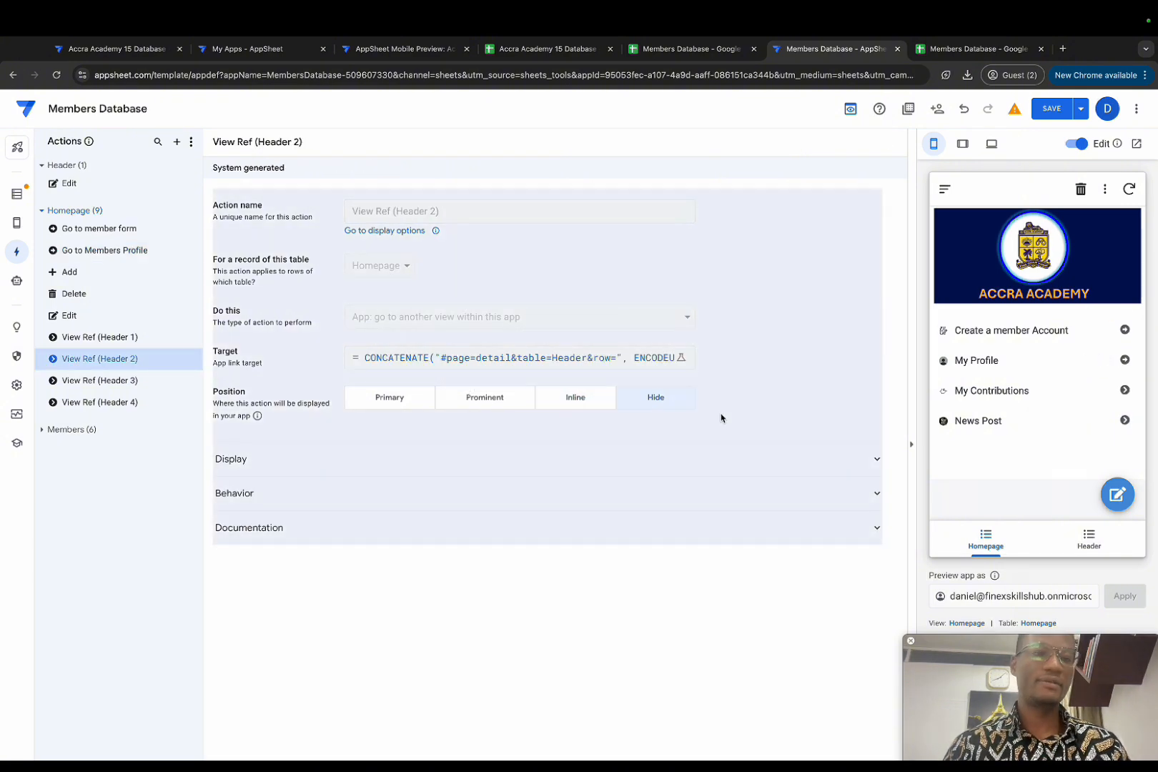
left_click(990, 361)
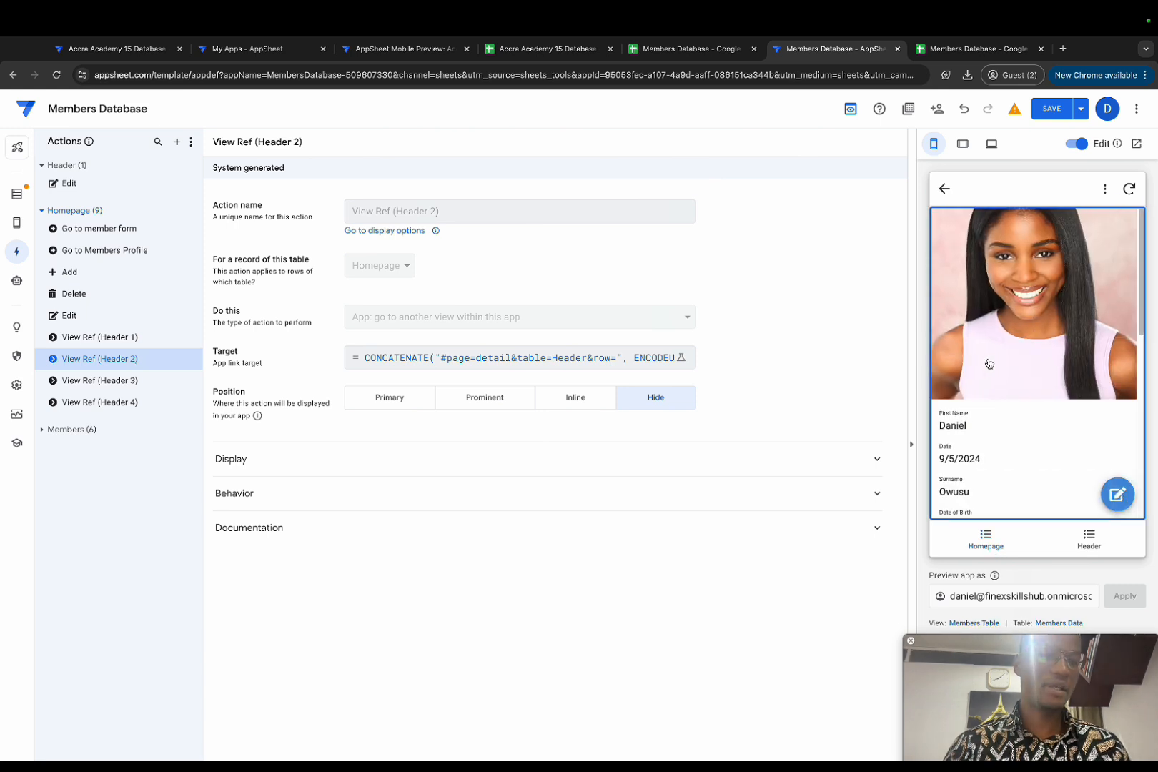
left_click(942, 190)
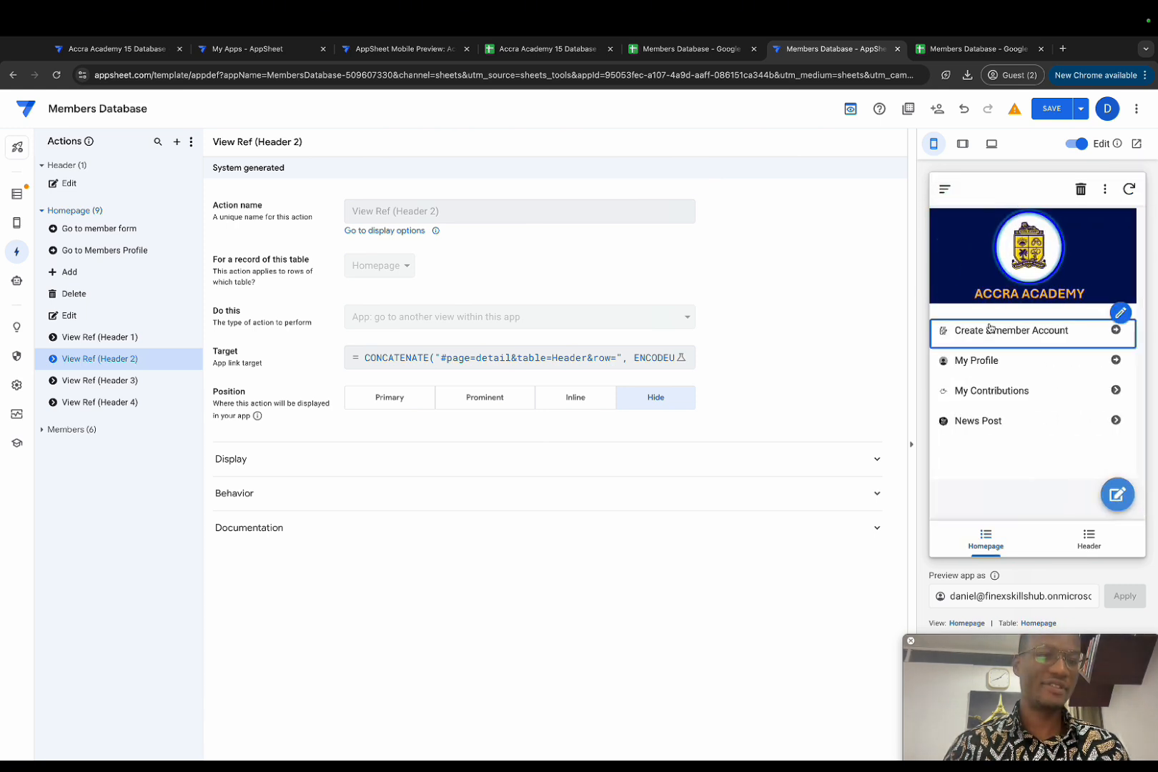
left_click(990, 332)
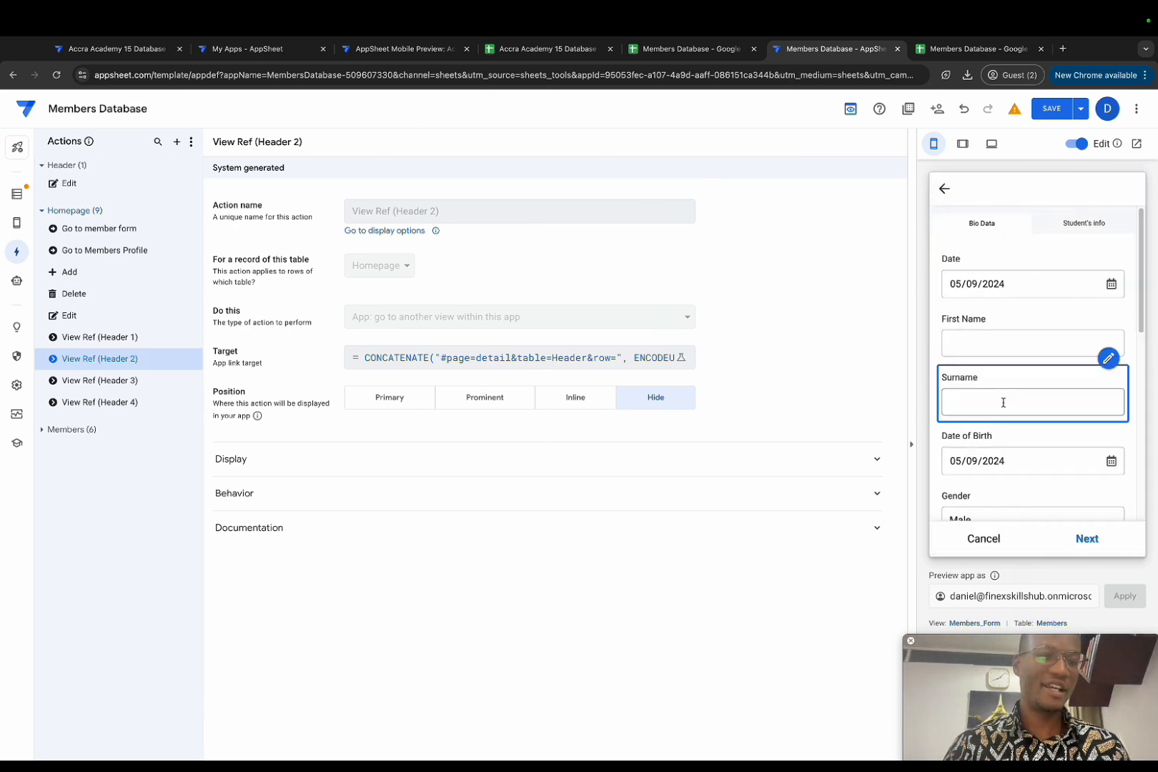
left_click(944, 190)
Step: Save the app, then test the My Contributions row in the preview
left_click(1046, 116)
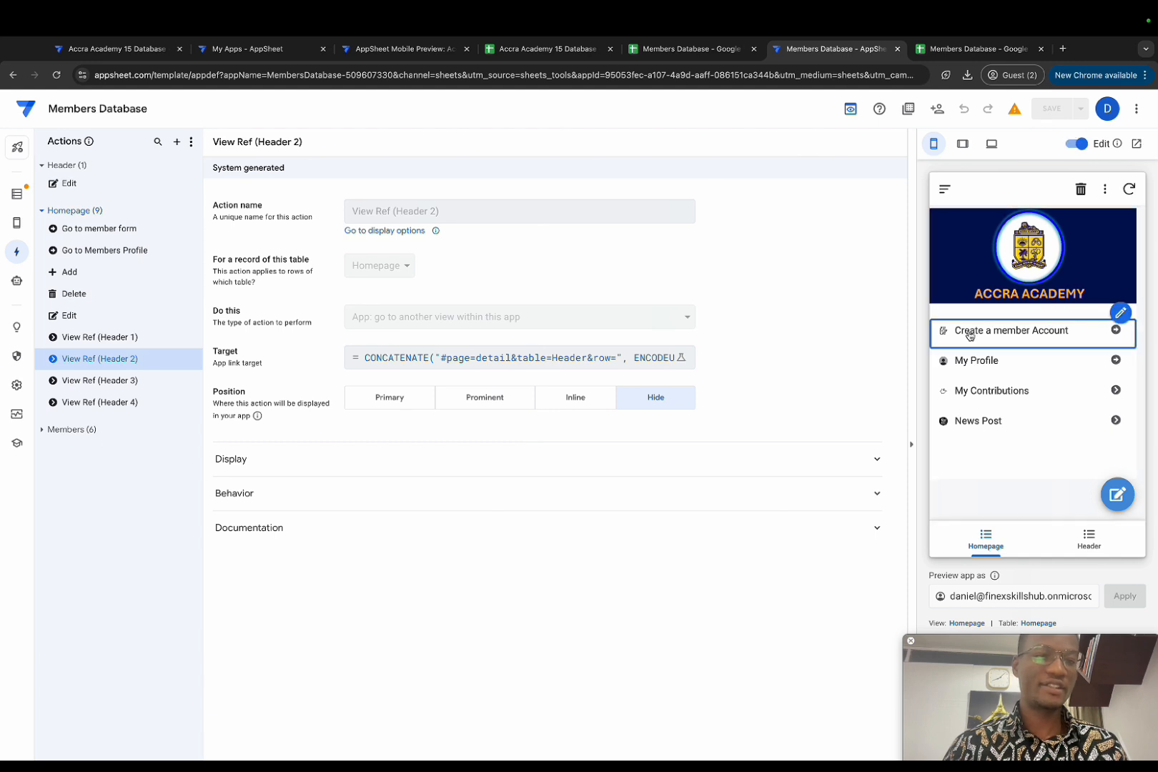
left_click(978, 392)
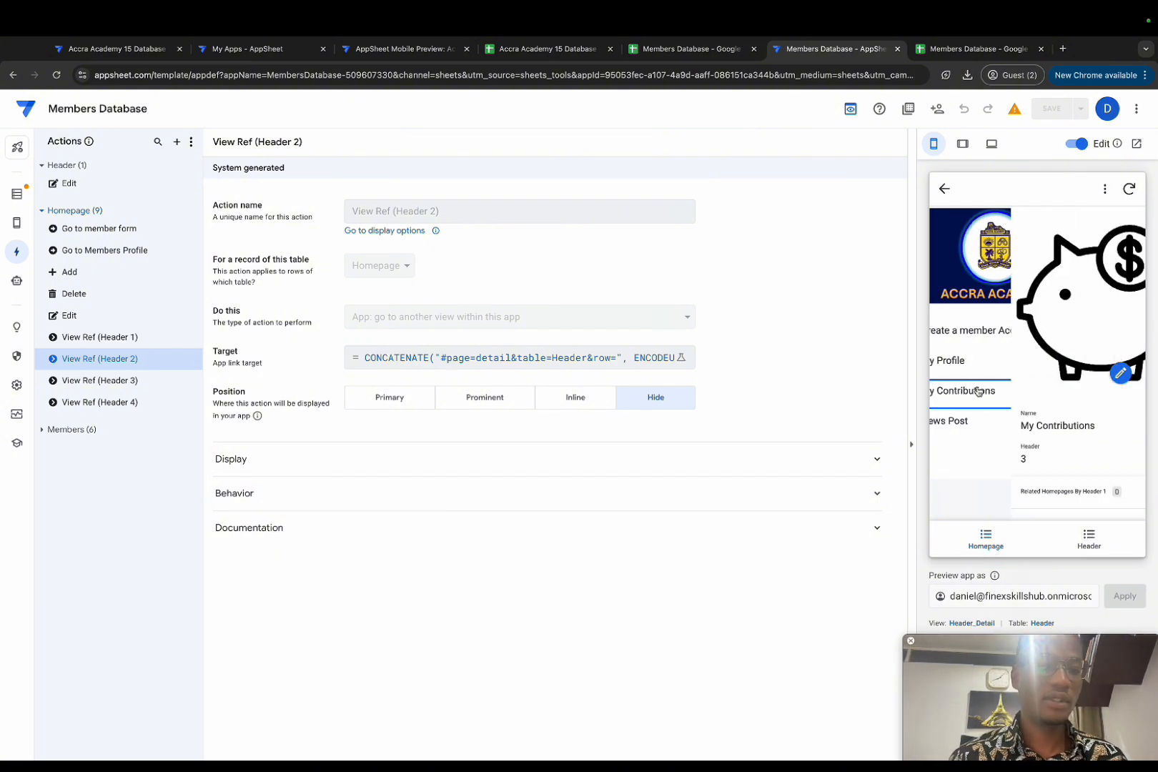
left_click(942, 189)
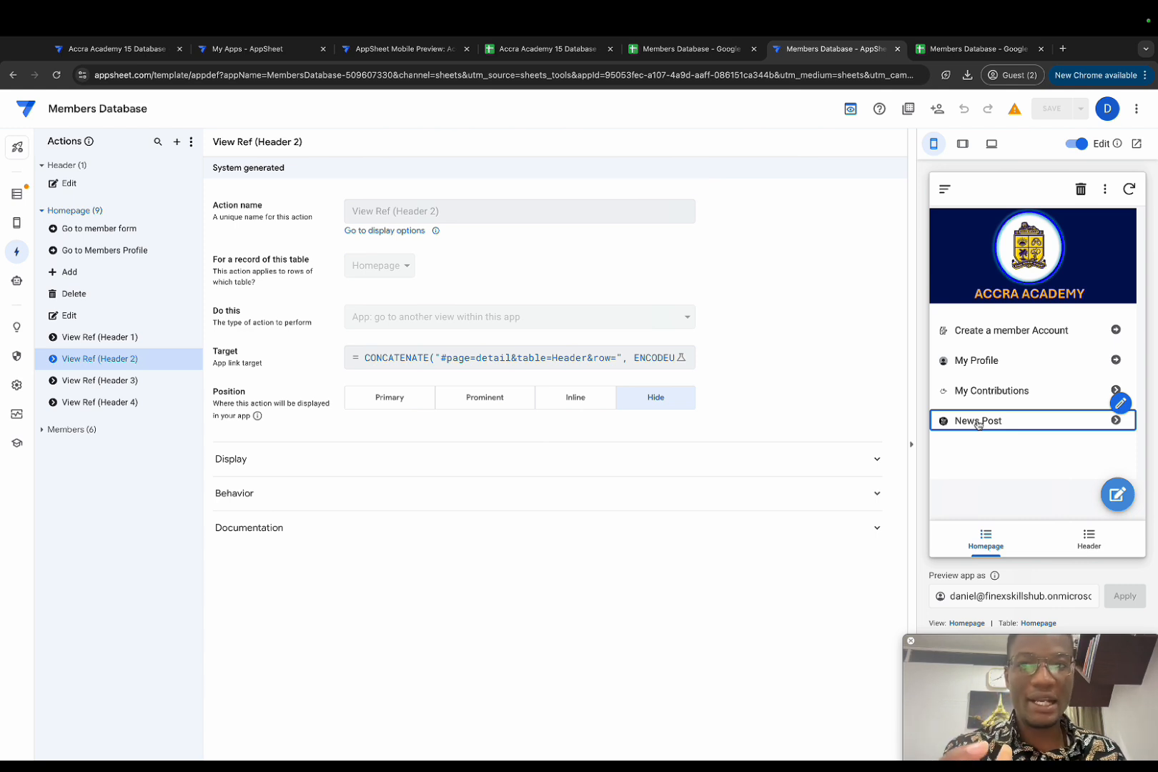
left_click(401, 48)
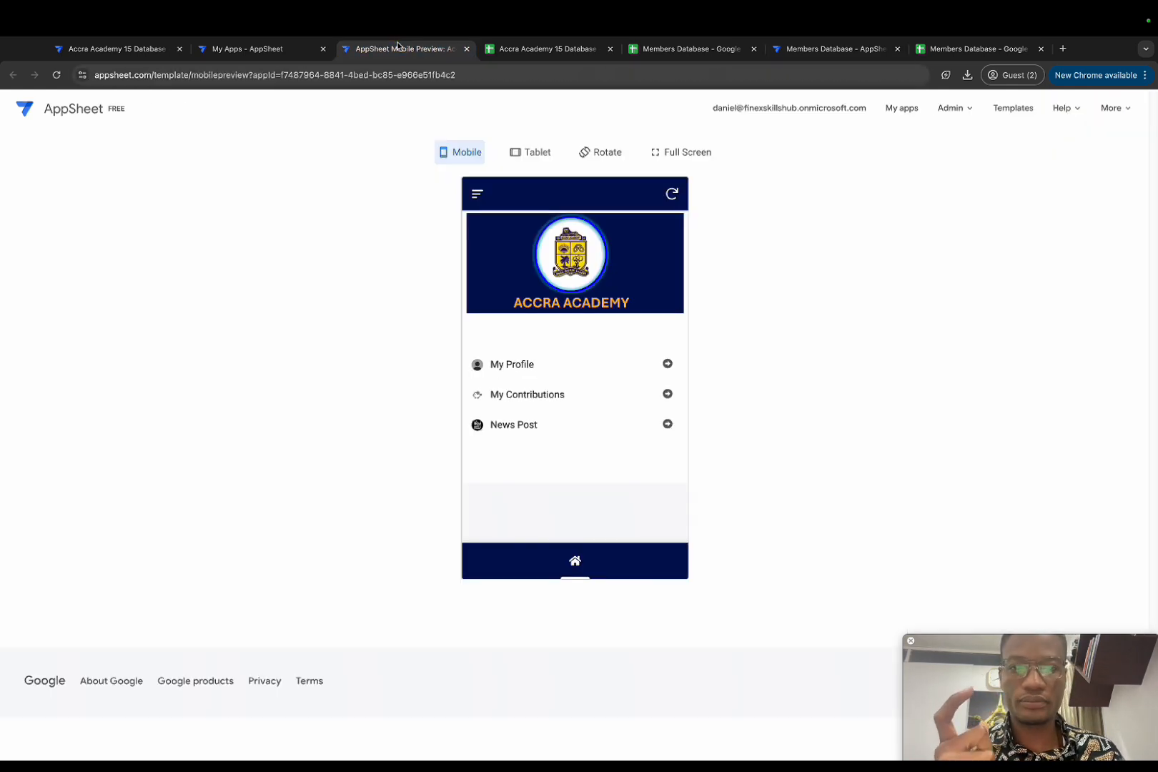
left_click(508, 427)
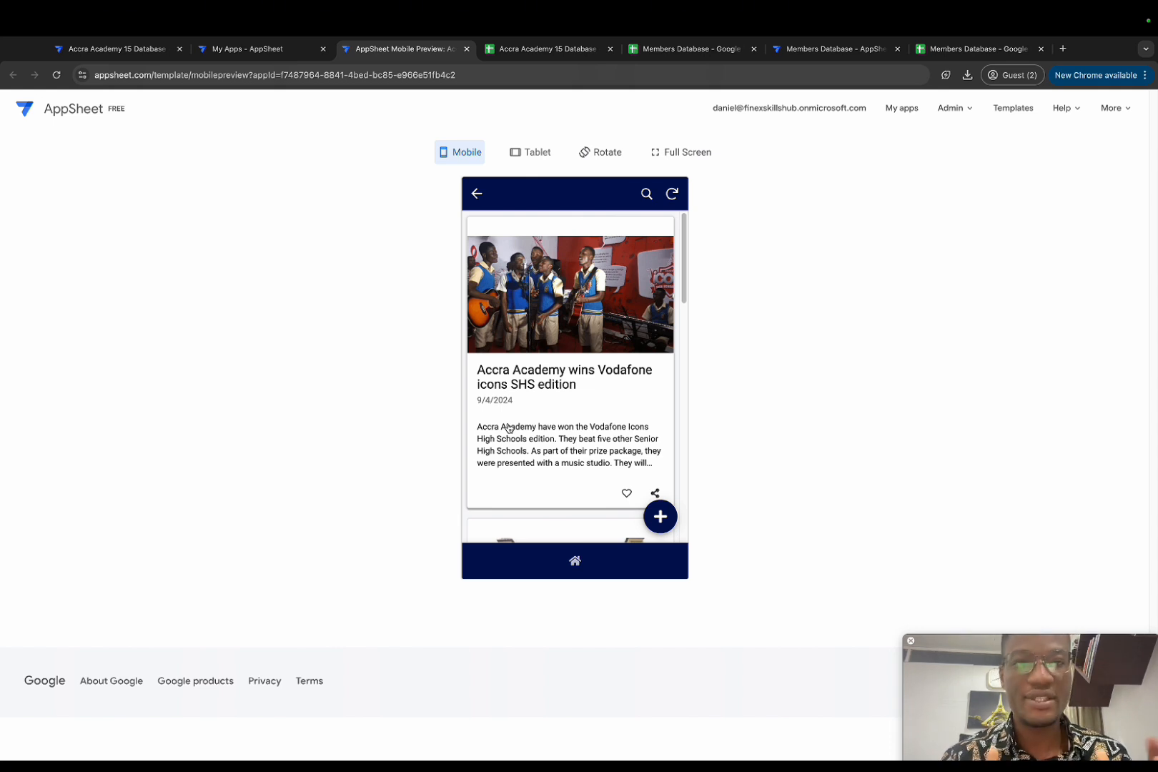
left_click(853, 54)
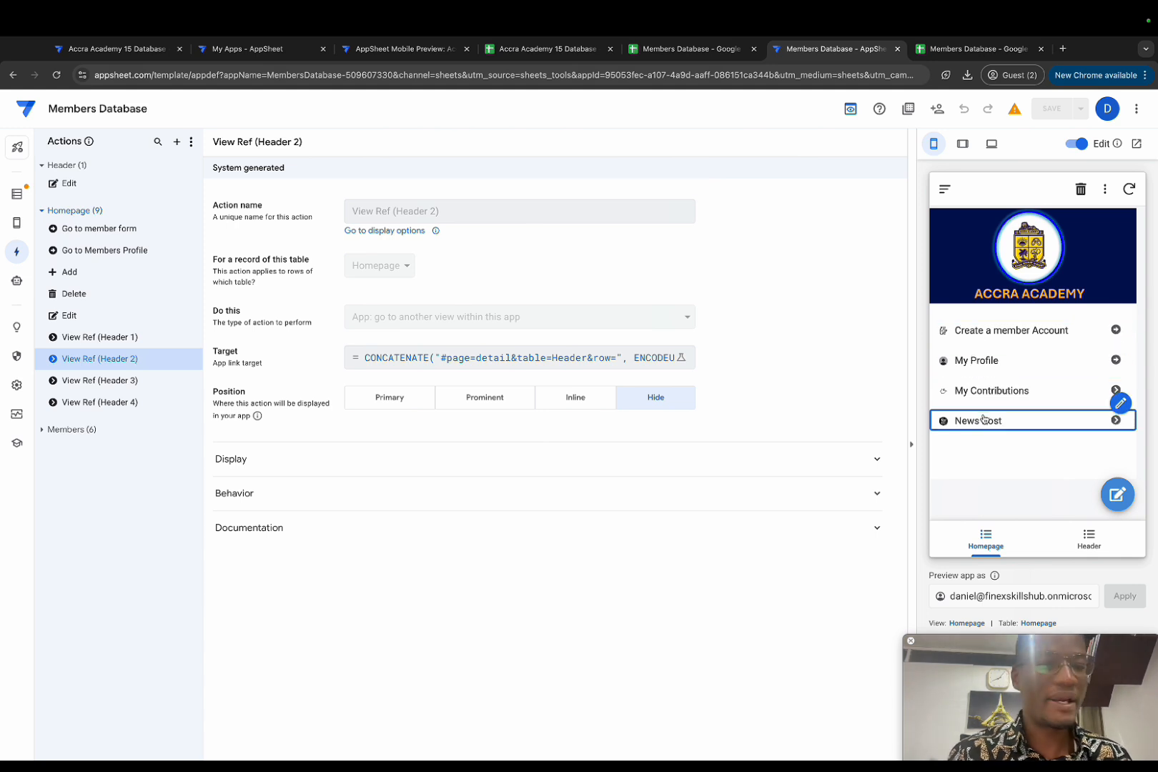
Step: Give the Homepage view a house icon from the icon search
left_click(968, 625)
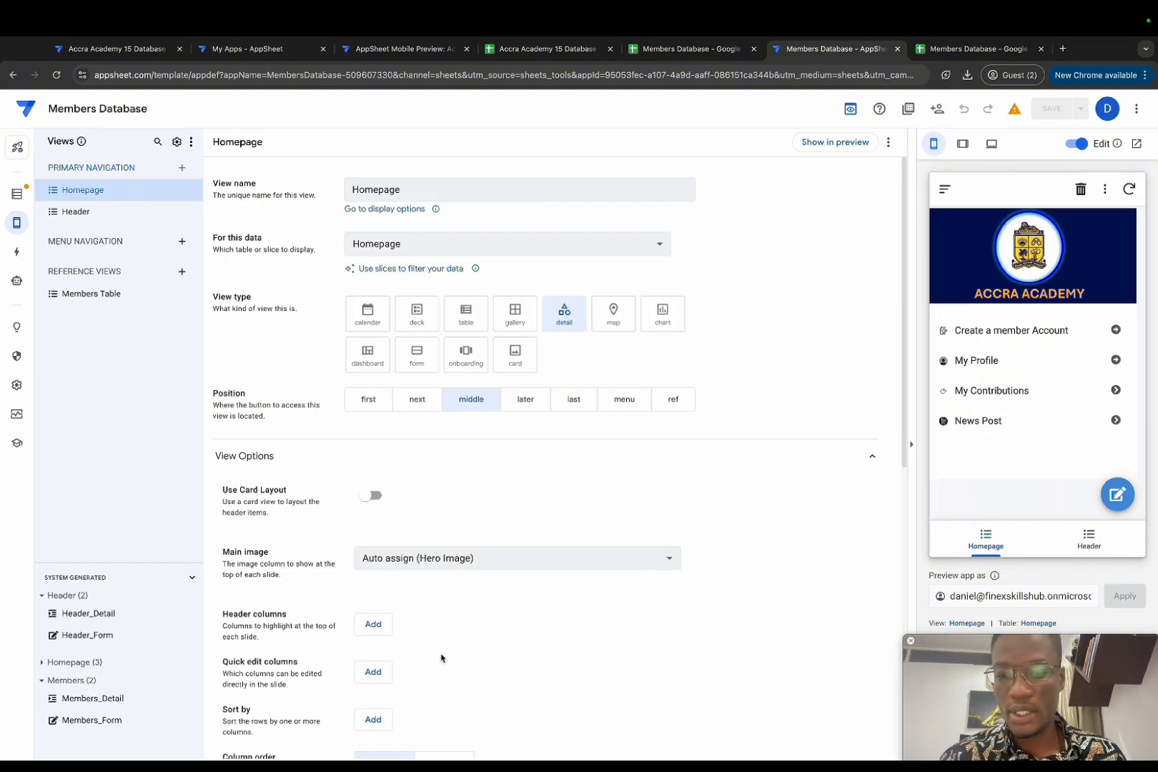
scroll(458, 630, "down", 3)
scroll(490, 597, "down", 5)
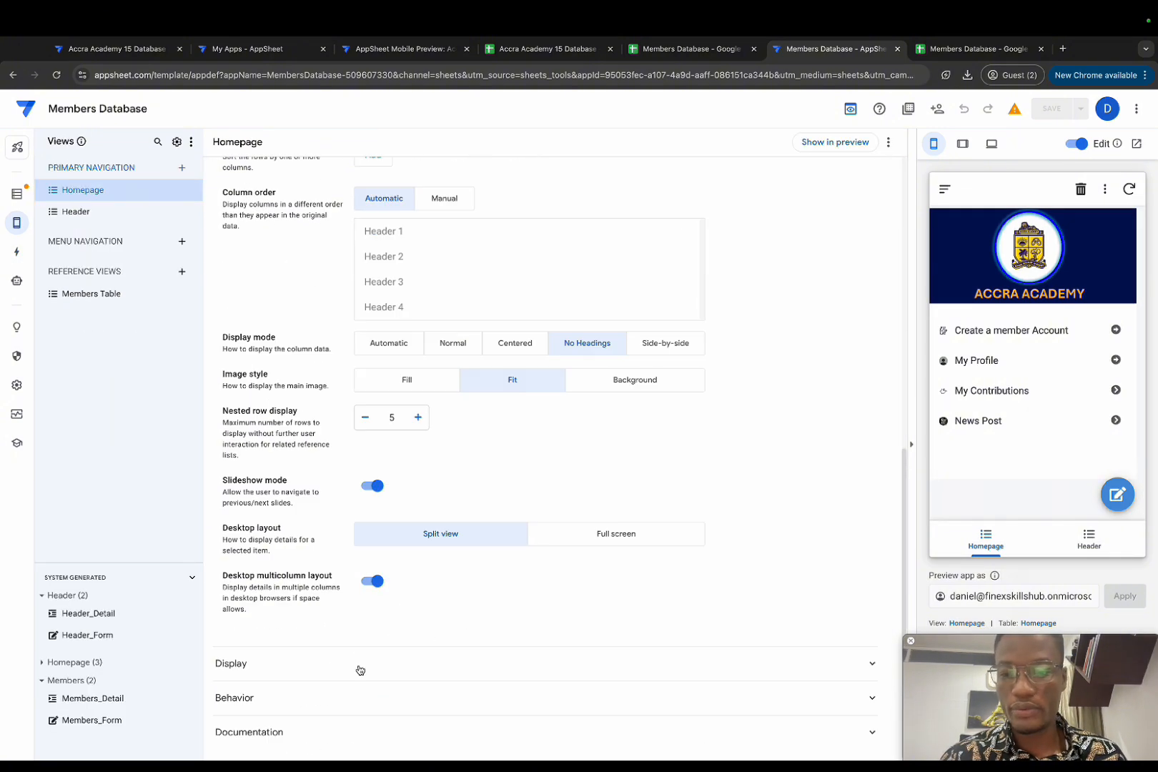
scroll(486, 599, "down", 4)
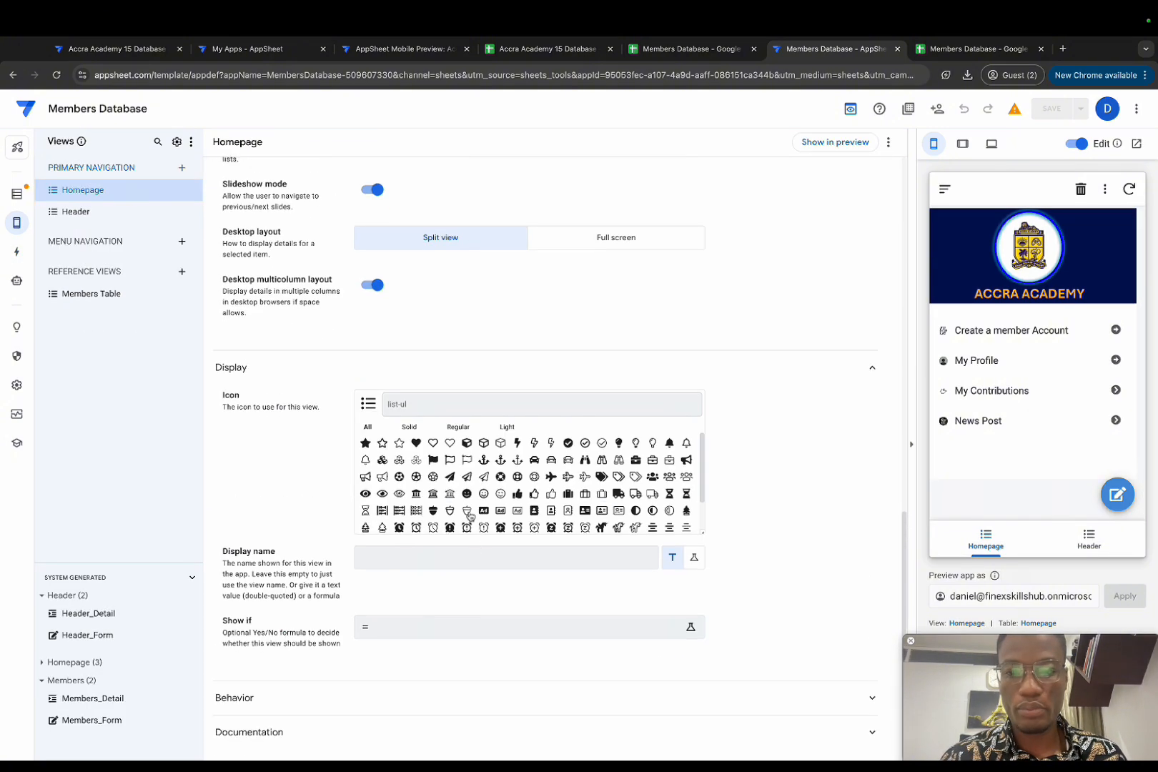
left_click(404, 405)
type("home")
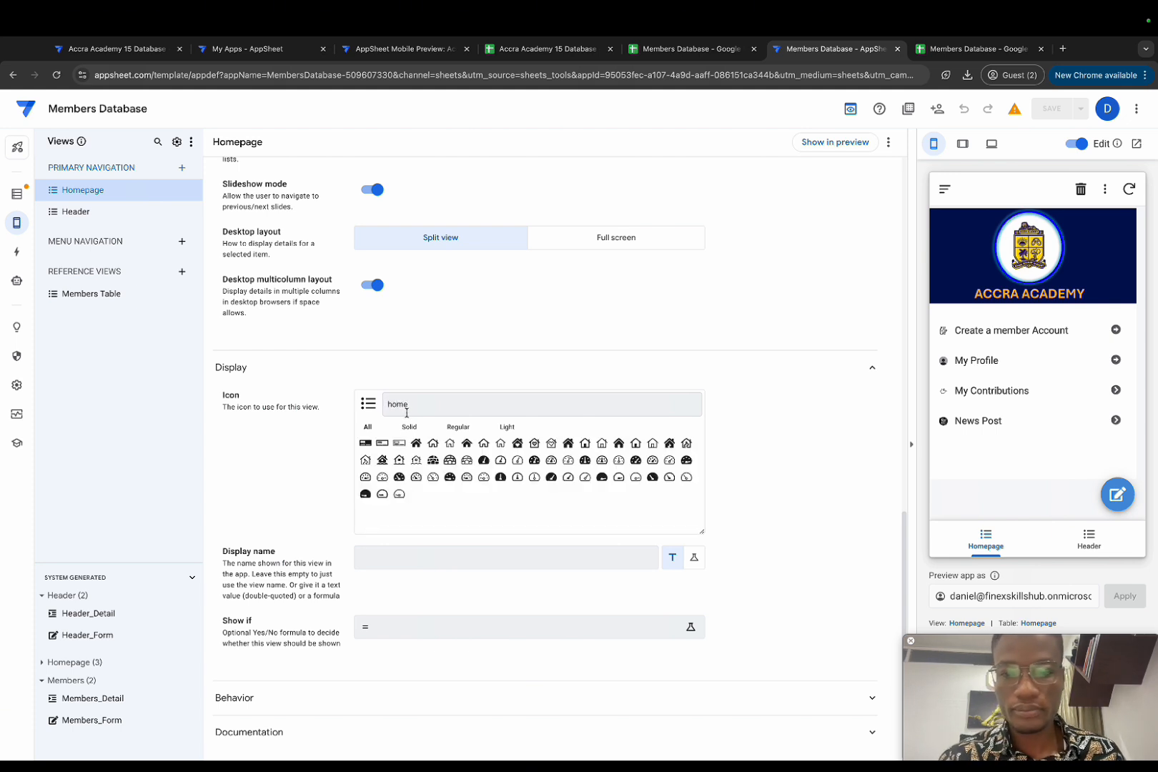
left_click(466, 443)
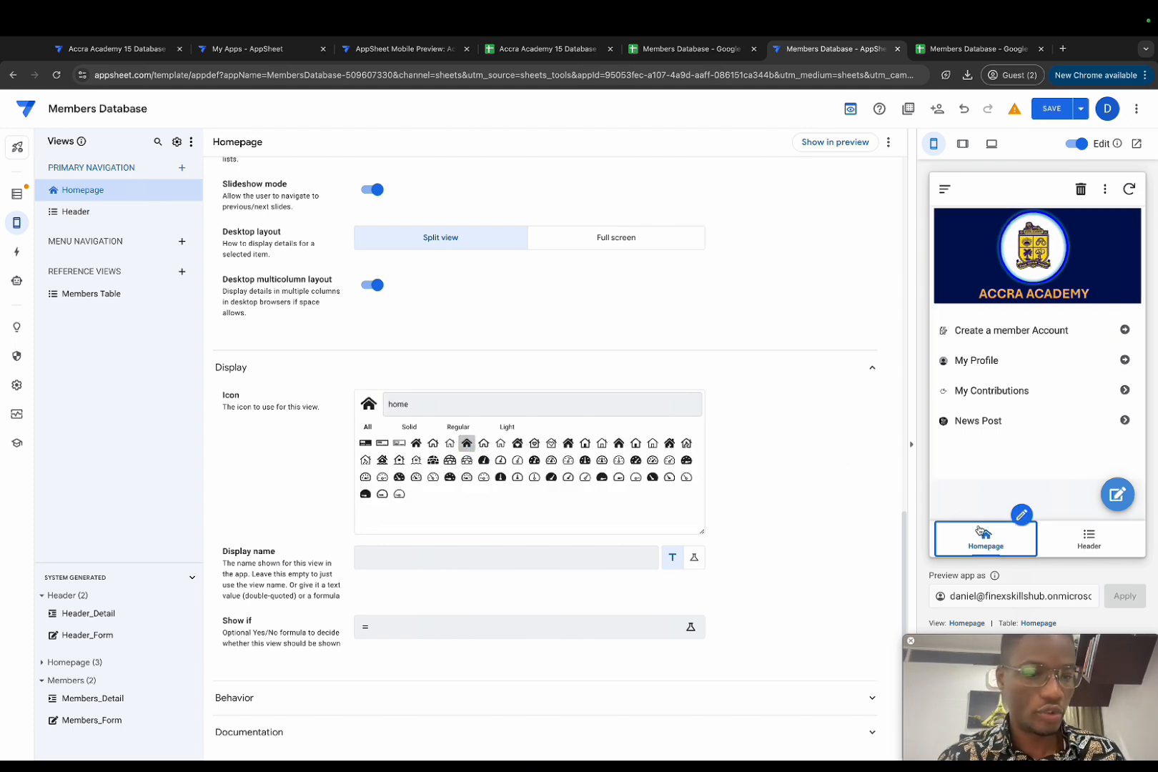
Step: Set the Homepage view's display name formula to a blank string ""
left_click(431, 565)
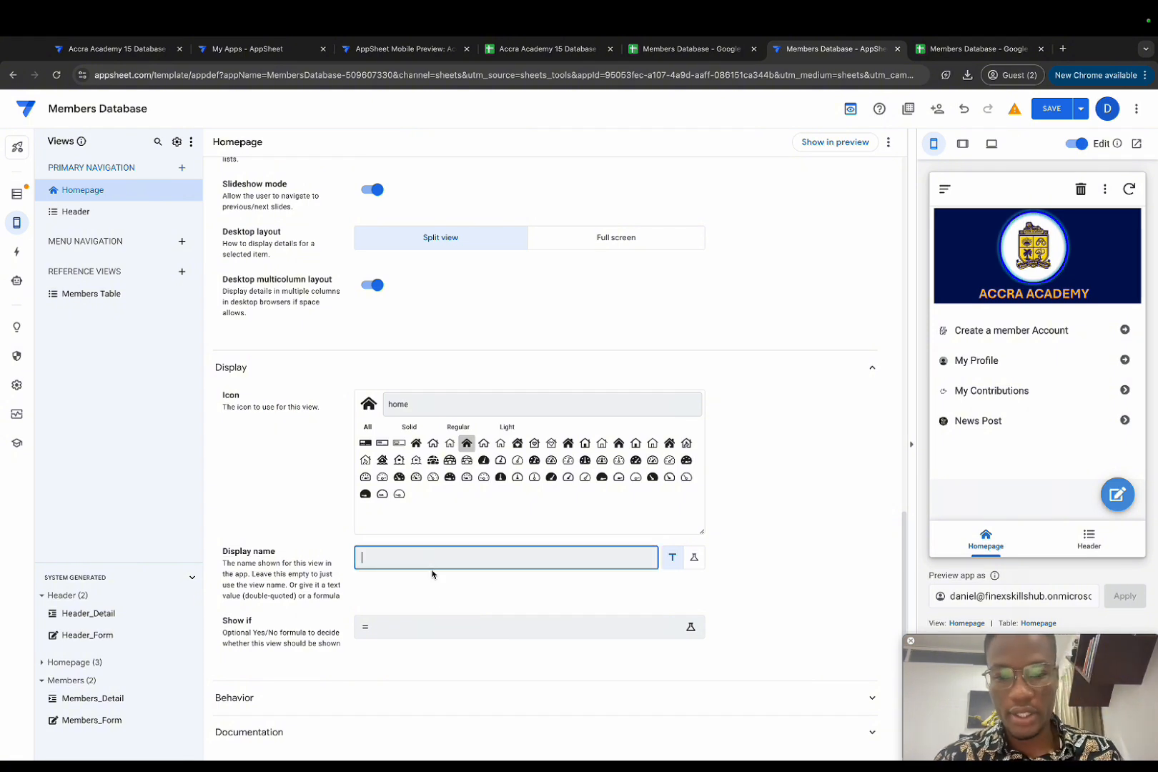
left_click(692, 559)
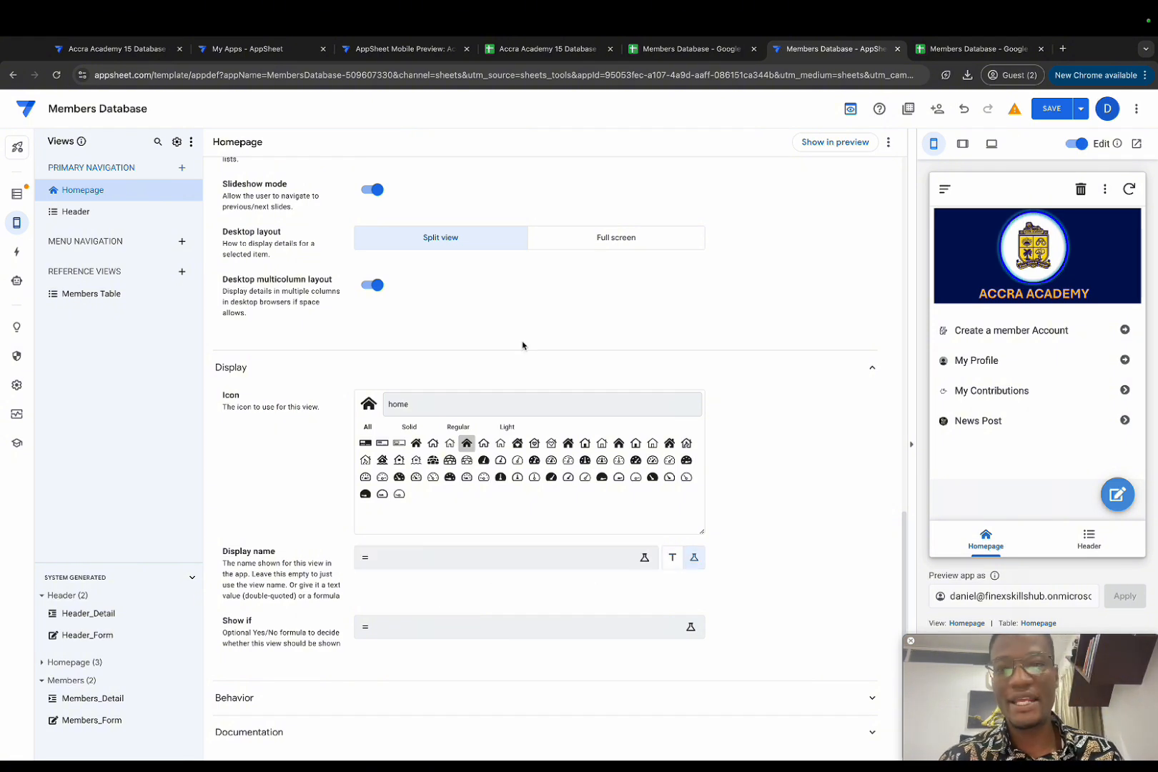
left_click(440, 561)
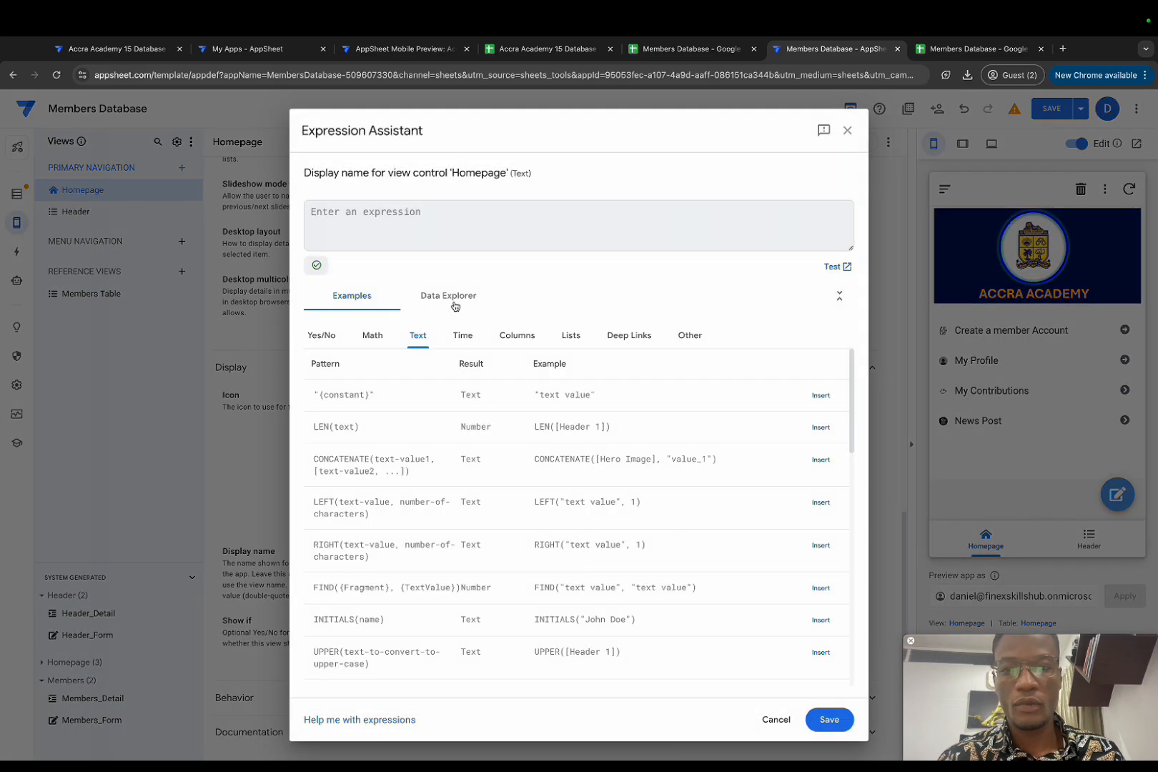
left_click(322, 211)
type("\"\"")
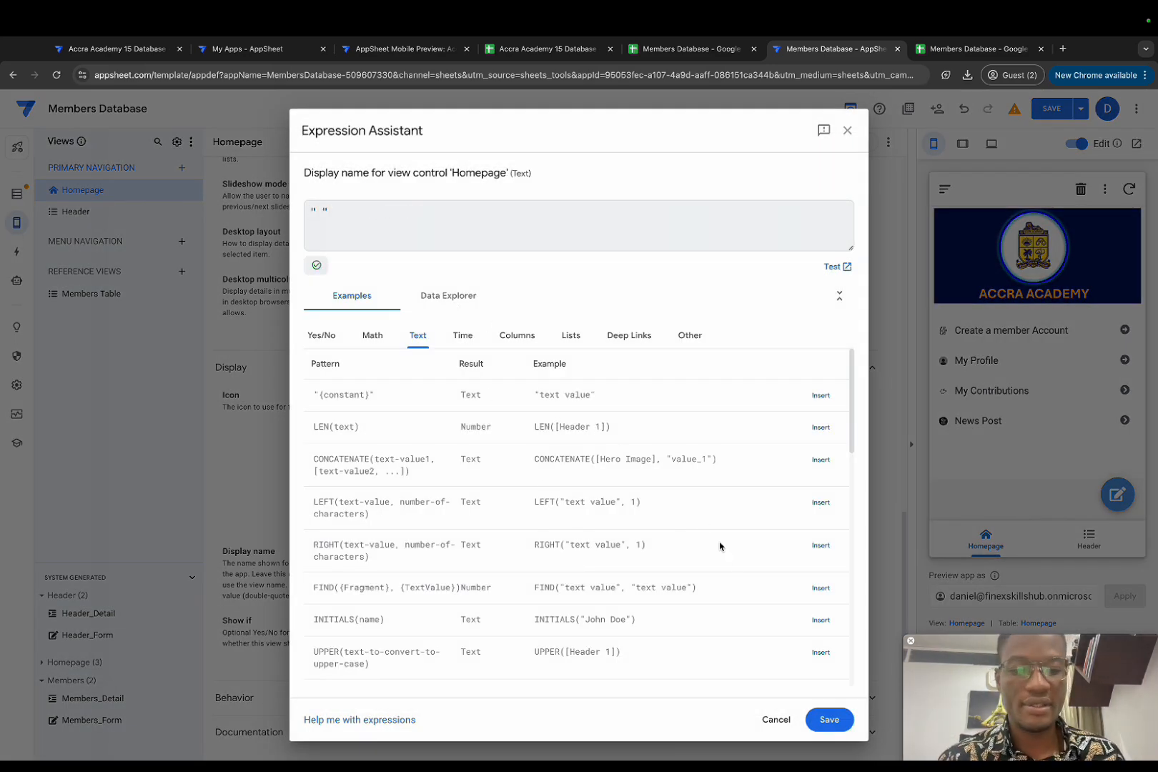
left_click(842, 724)
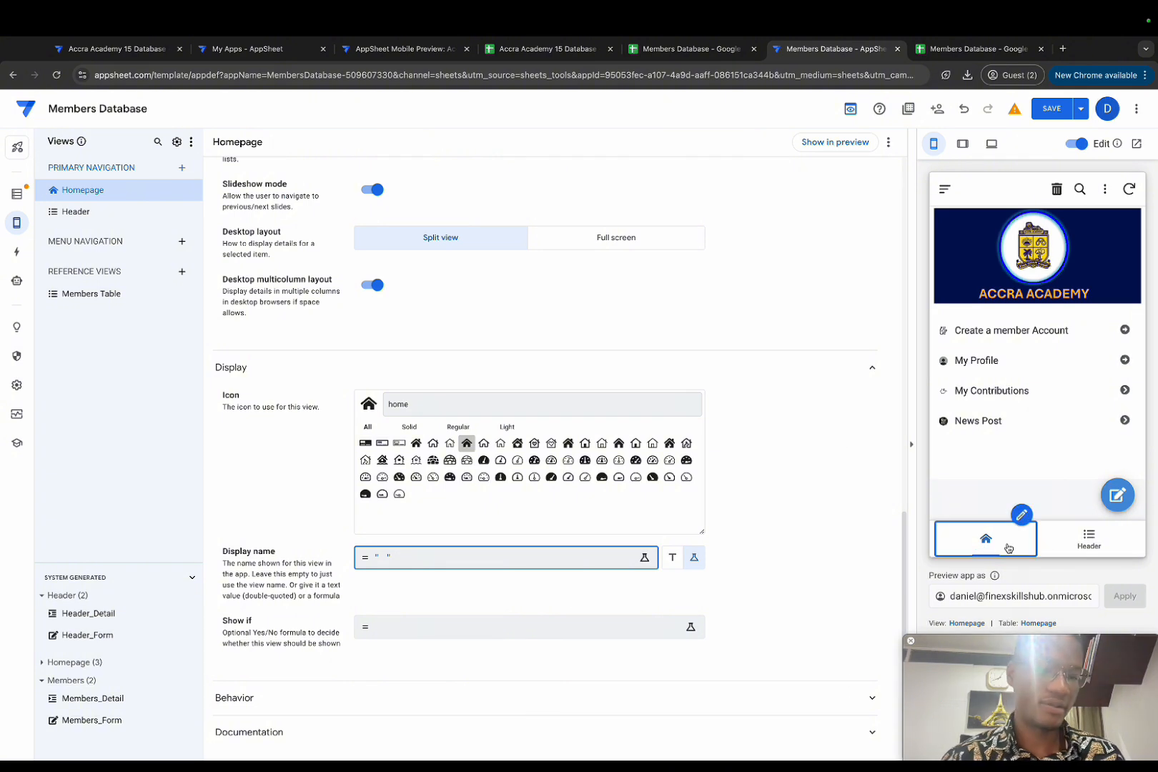
Step: Move the Header view to Reference Views, leaving only the Homepage bottom tab
left_click(1088, 554)
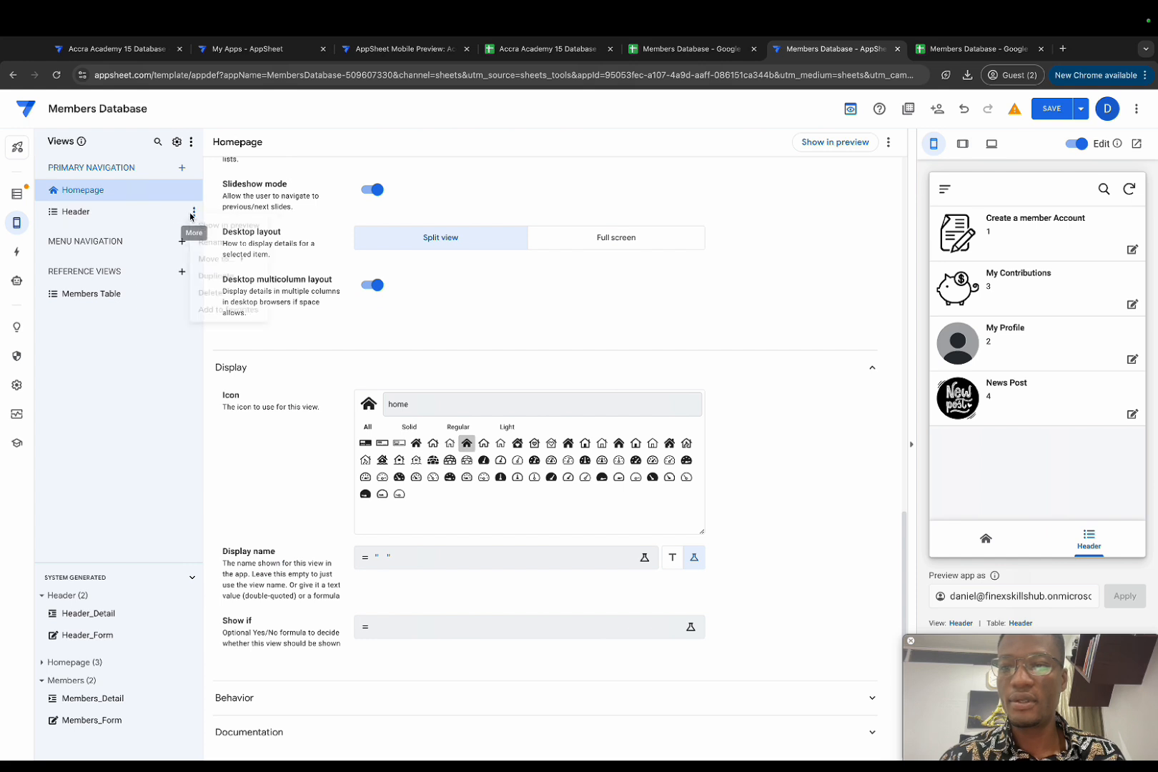
left_click(193, 212)
mouse_move(242, 272)
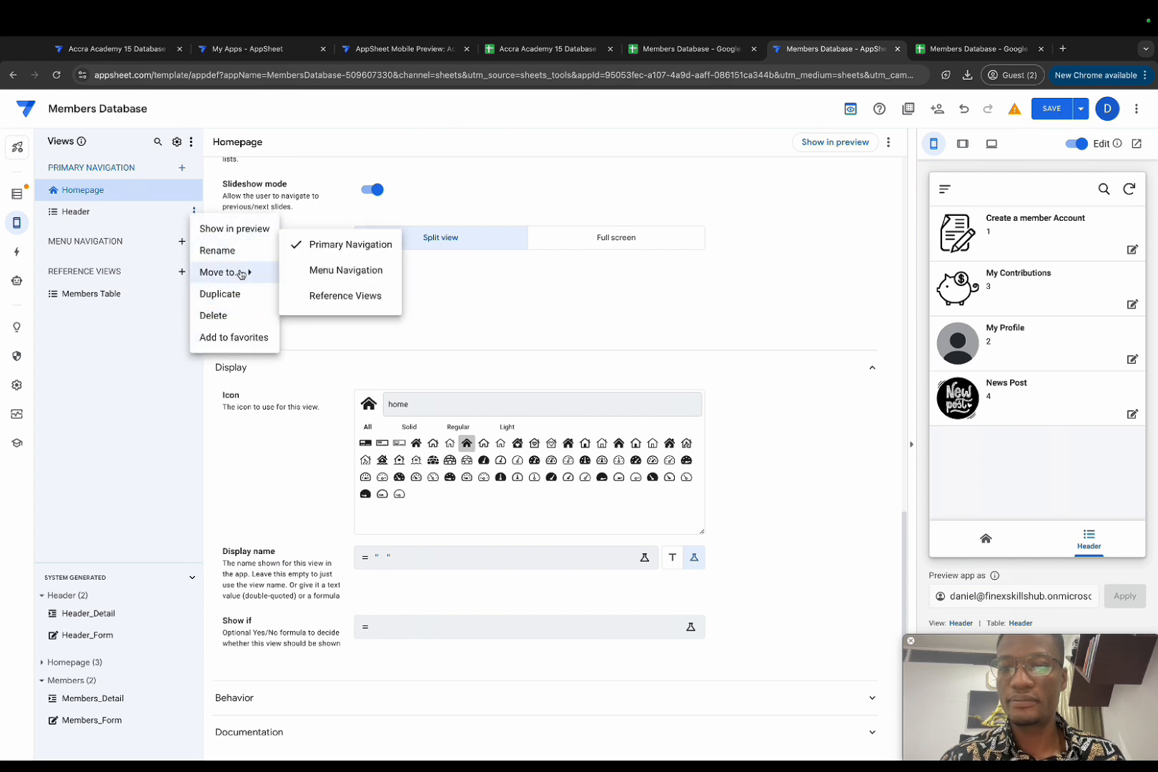
left_click(323, 294)
left_click(1038, 540)
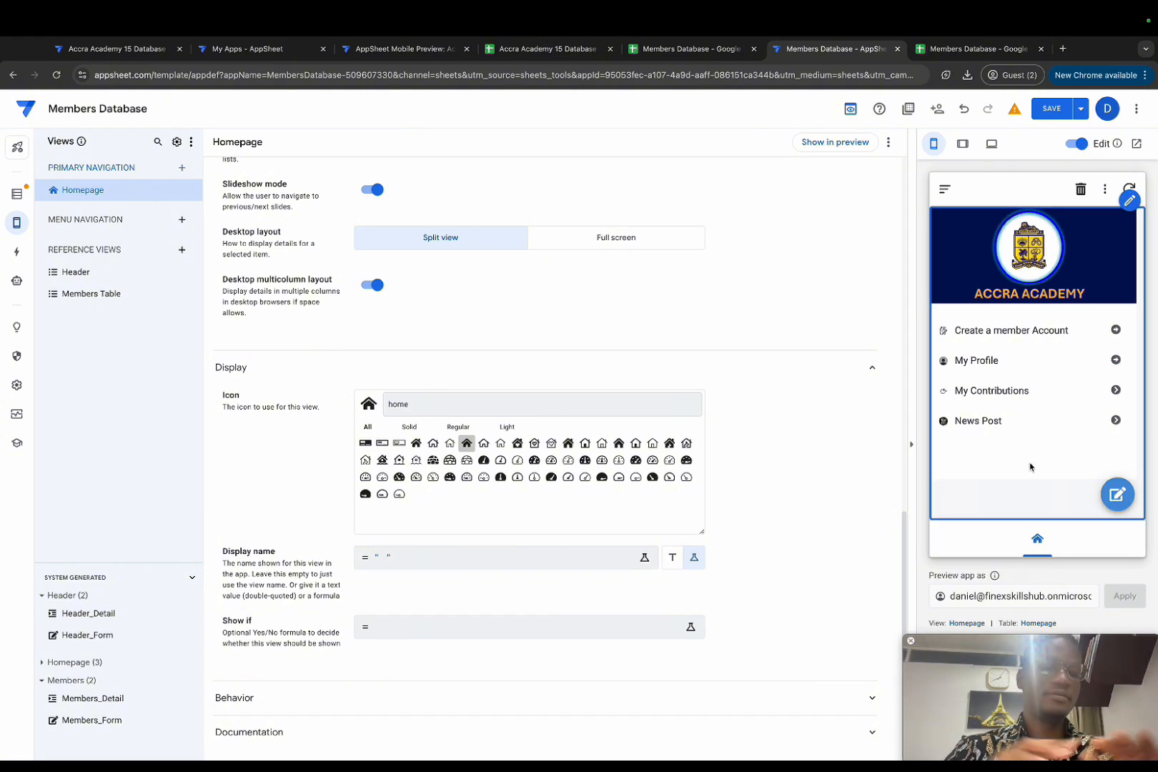
Step: Open the Homepage table's columns and check the home screen in the full mobile preview
left_click(1038, 622)
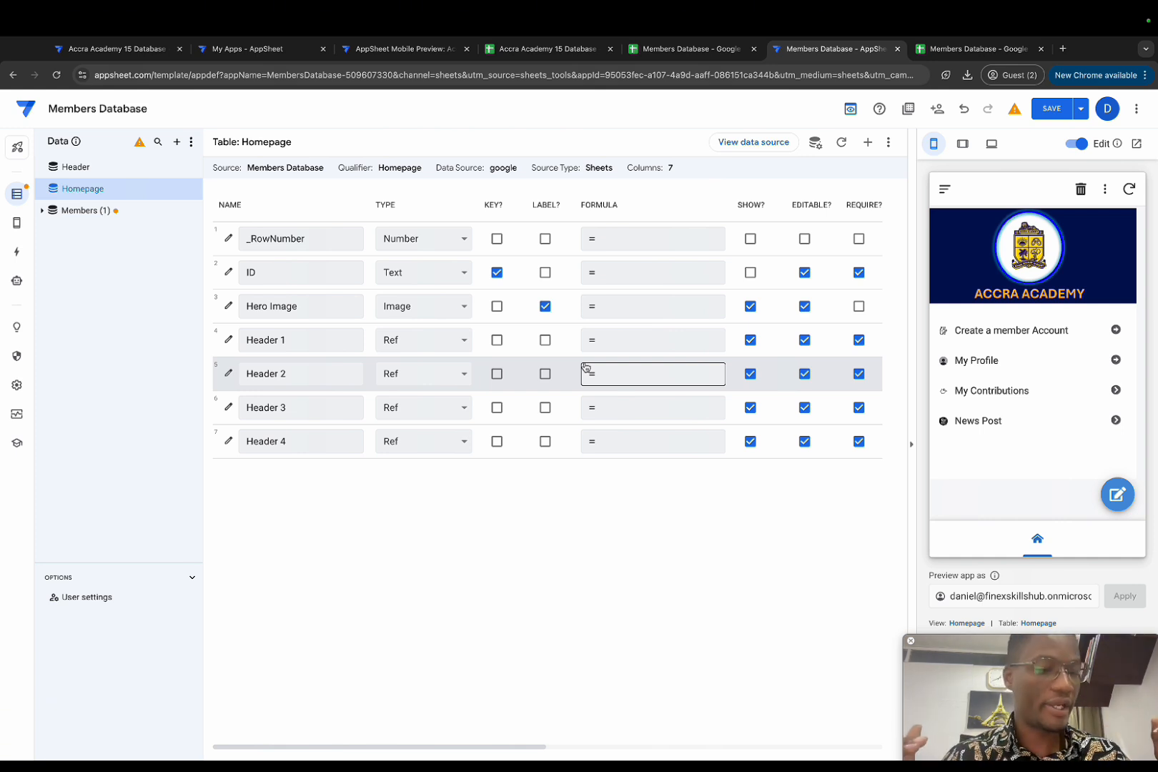
left_click(402, 48)
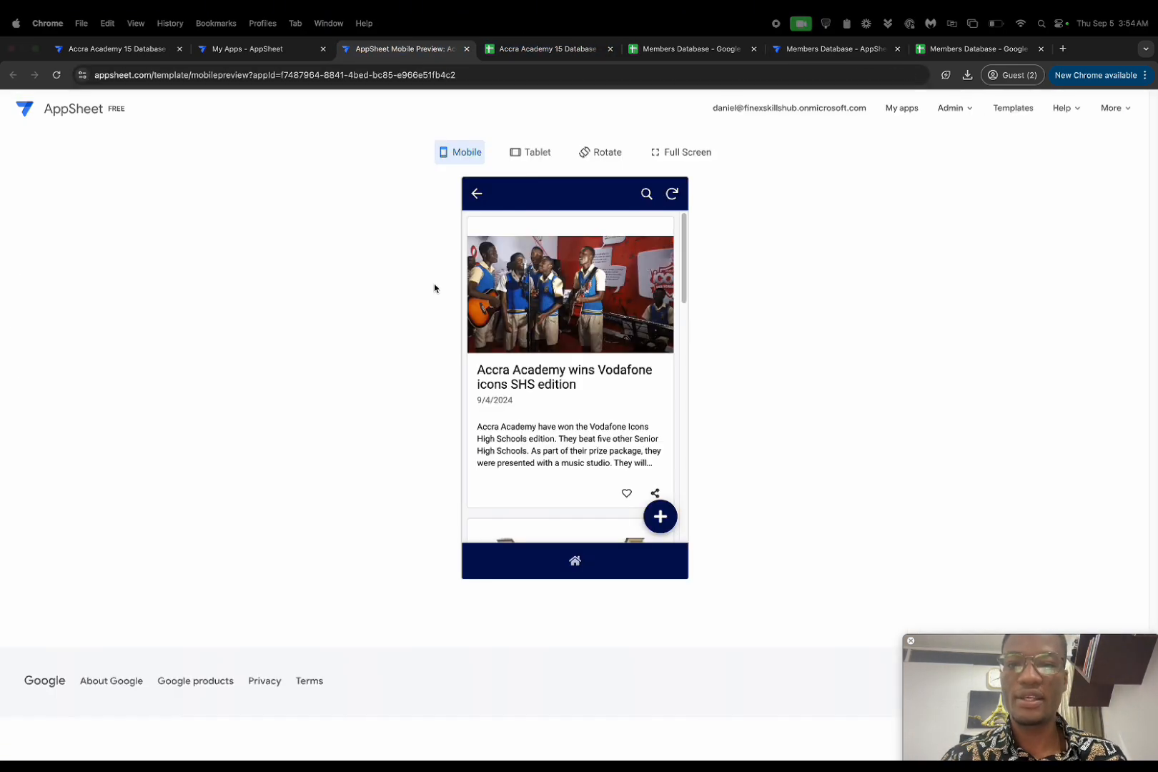
left_click(574, 560)
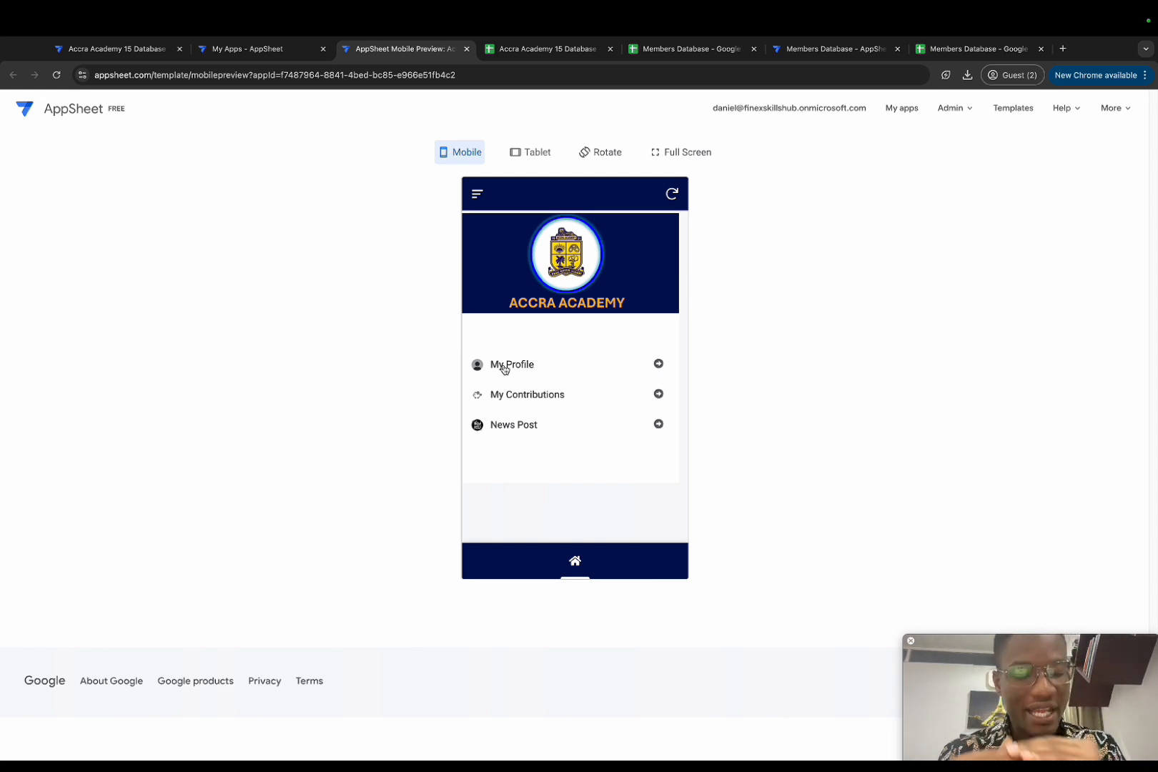
left_click(889, 52)
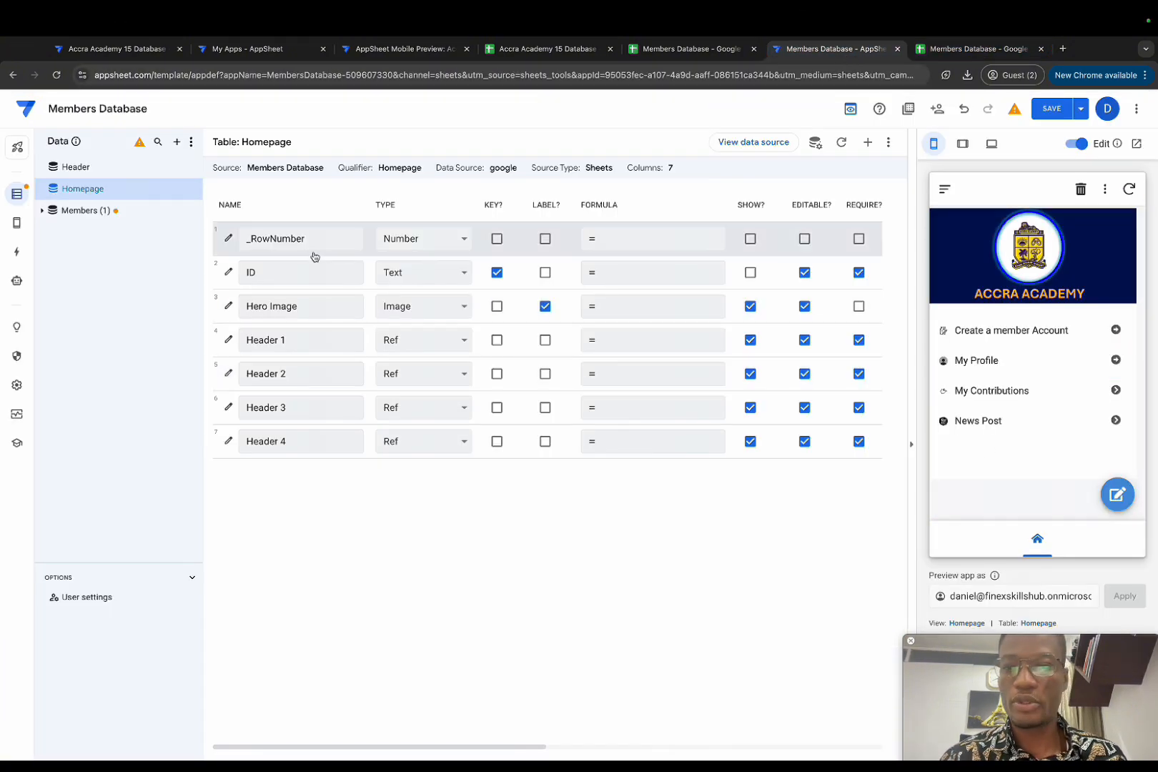
Step: Add a virtual column to the Homepage table and rename it Line Break
left_click(886, 142)
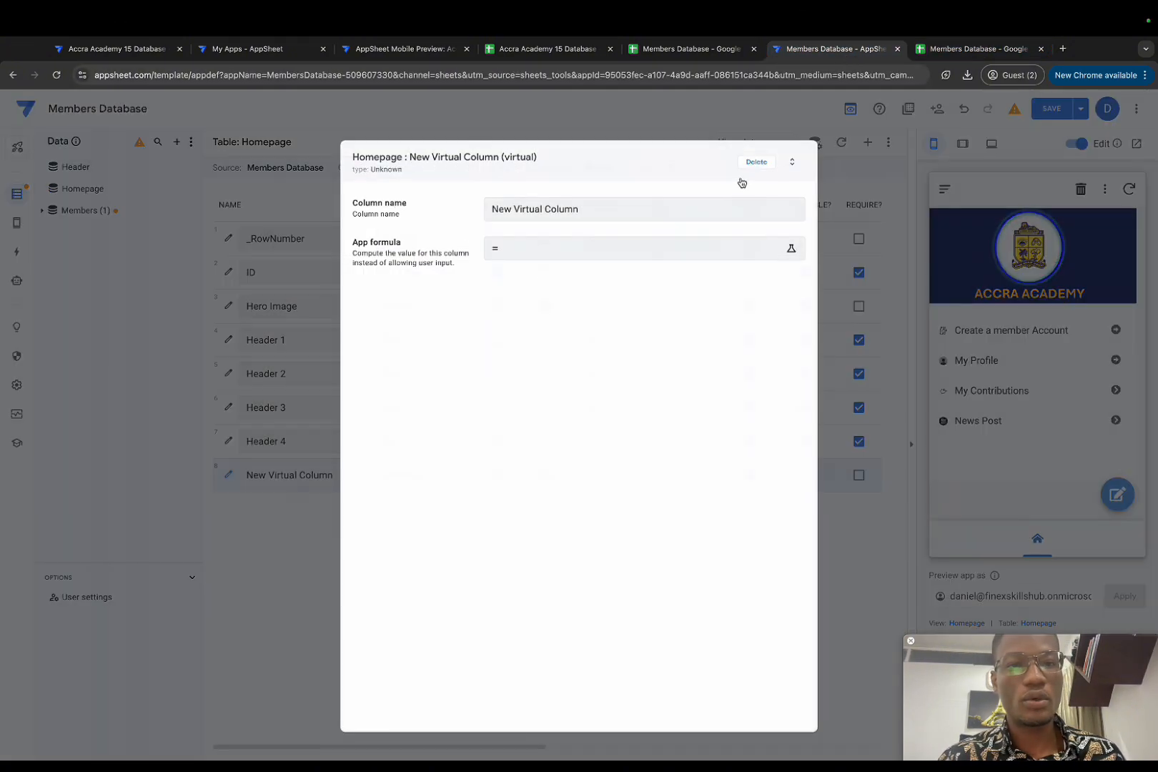
left_click(583, 207)
left_click_drag(492, 209, 618, 209)
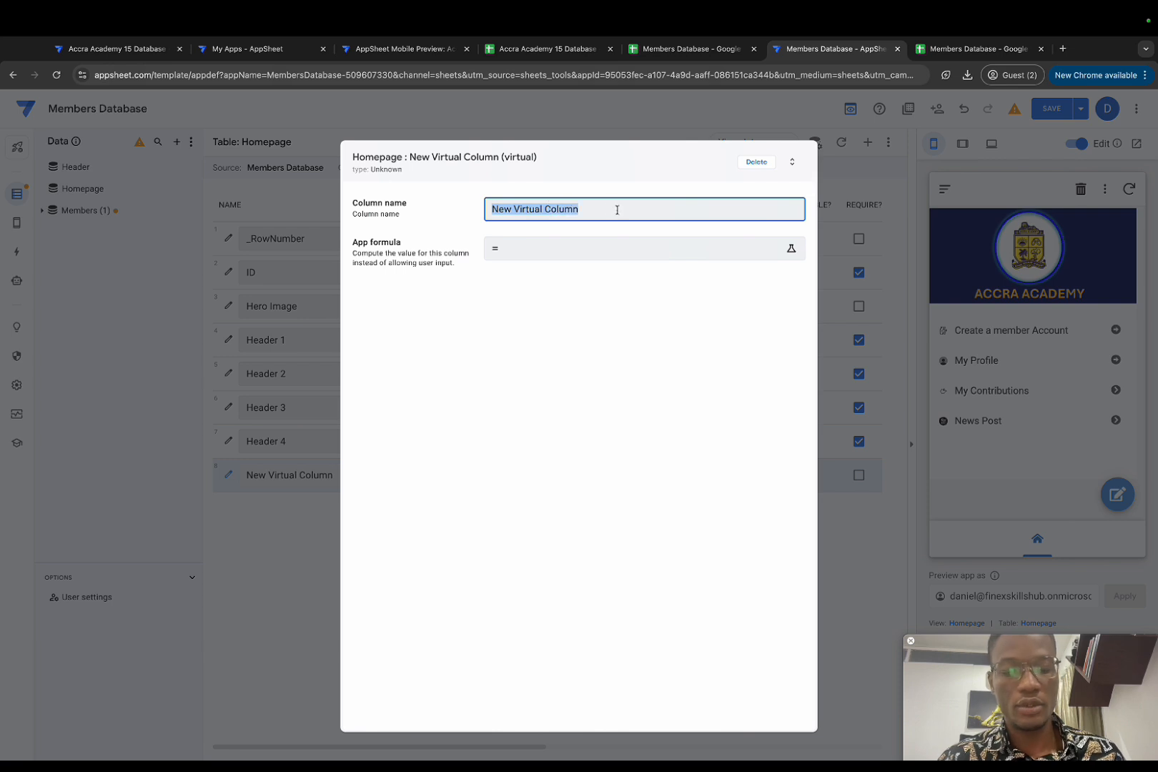
key("BackSpace")
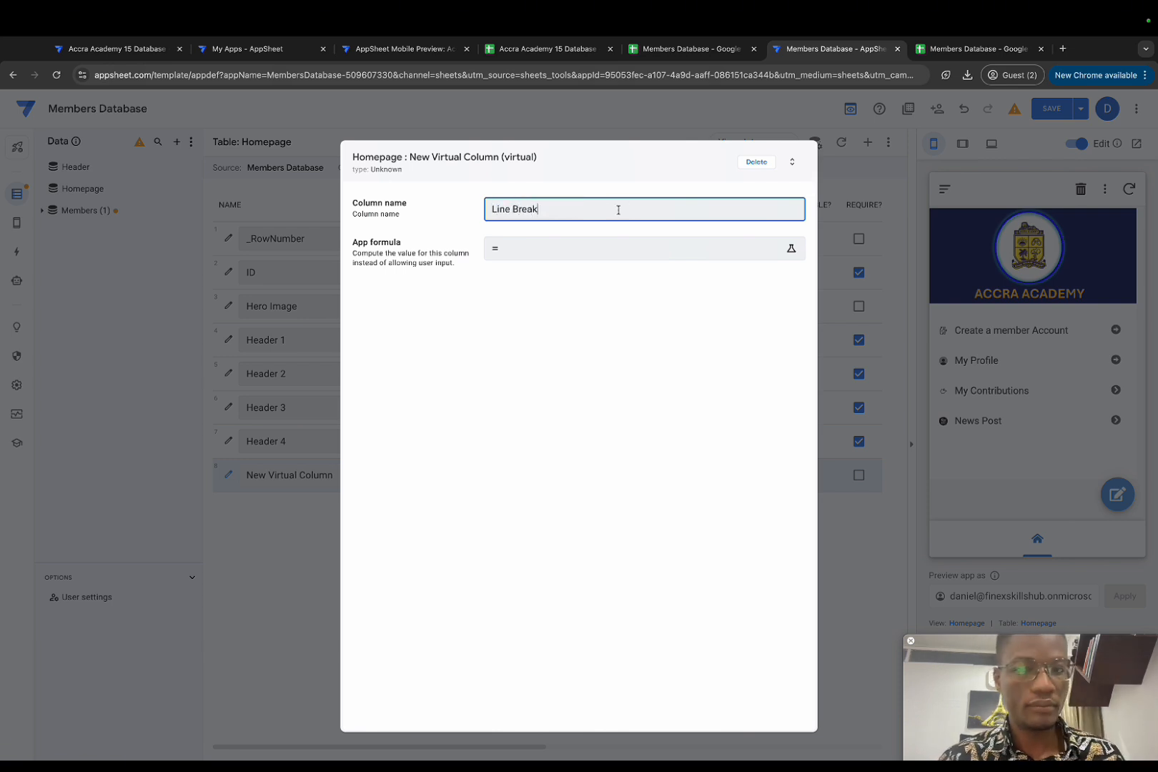
Step: Set the Line Break column's formula to a single space " " and save the app
left_click(572, 255)
left_click(315, 212)
type("\"")
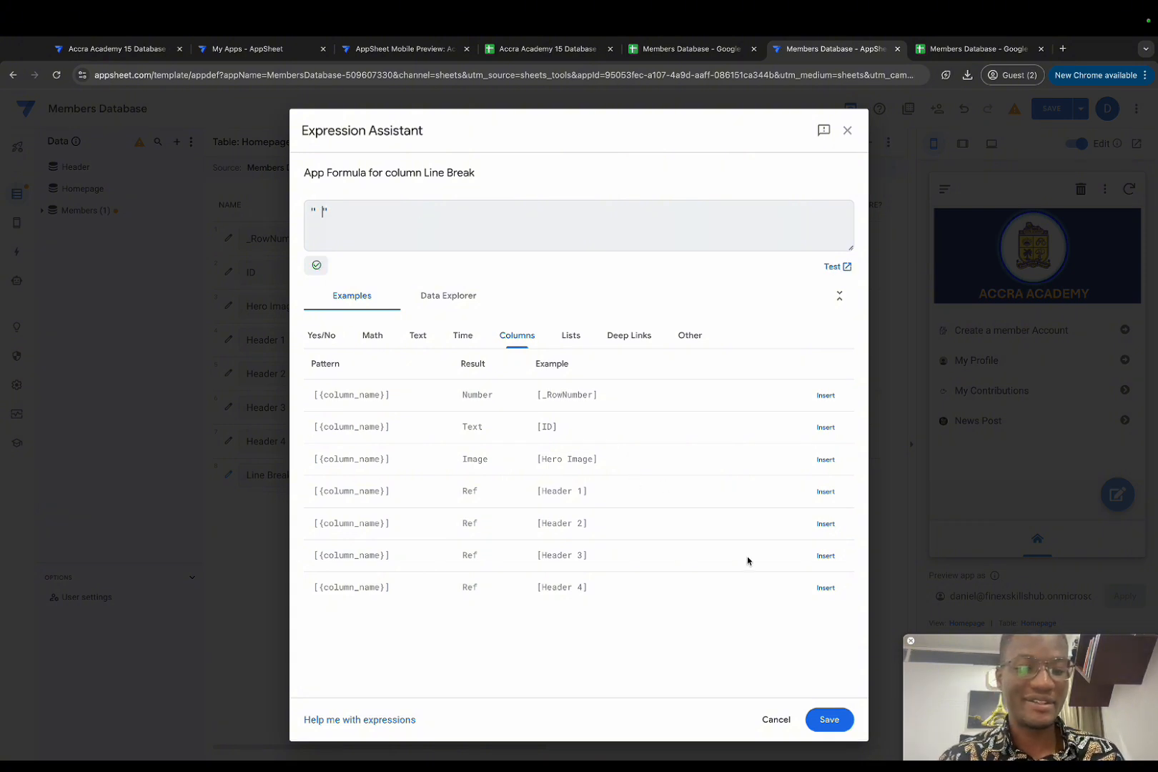
left_click(829, 718)
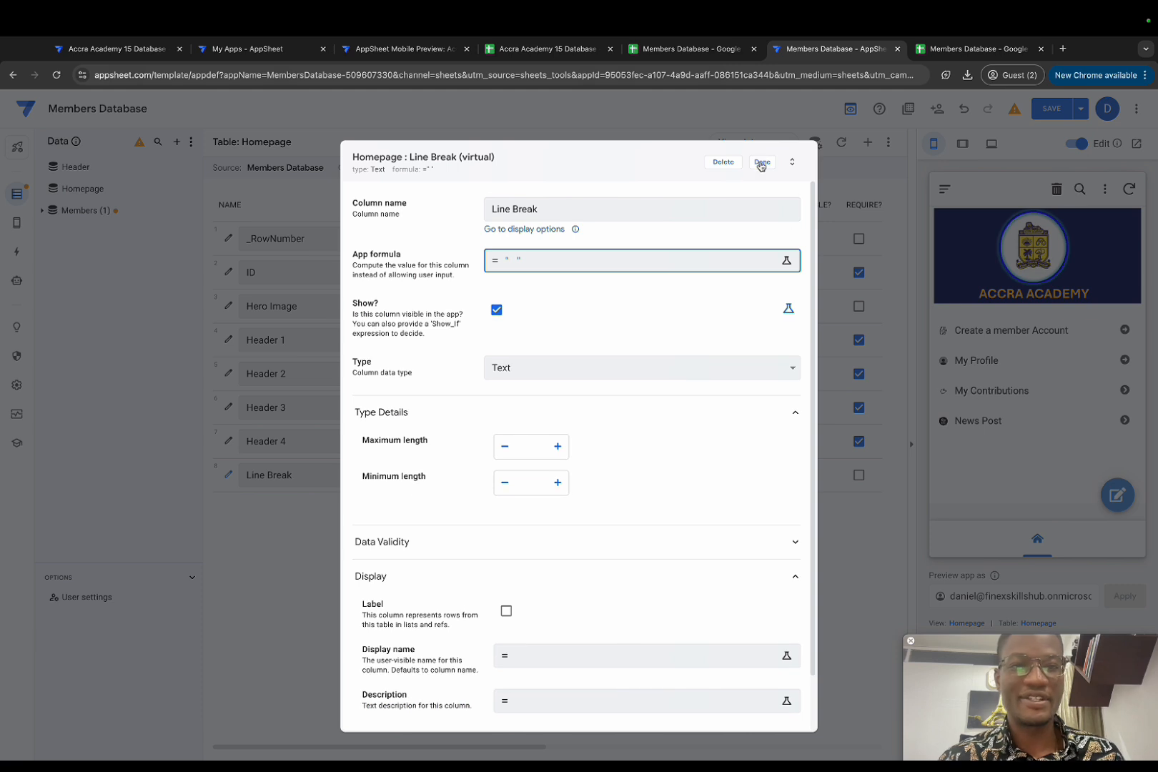
left_click(762, 162)
left_click(1052, 108)
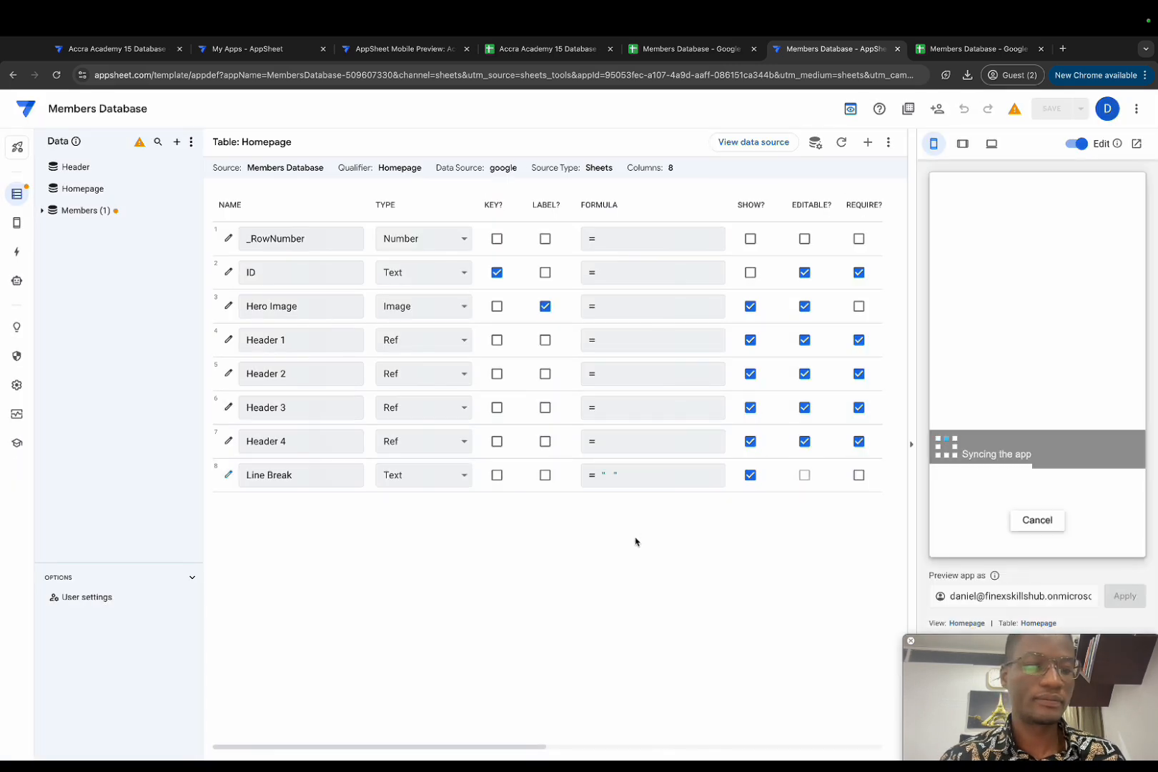
left_click(961, 623)
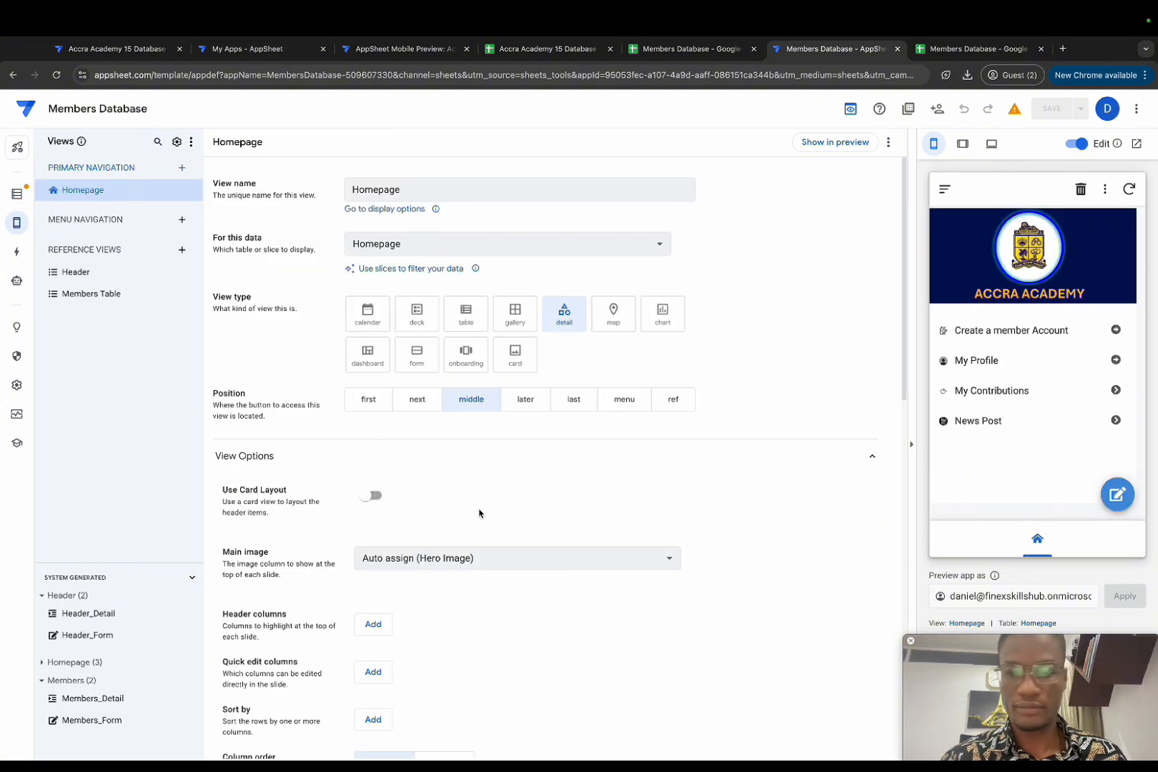
Step: Switch the Homepage view to manual column order with Line Break first, and save
scroll(479, 514, "down", 4)
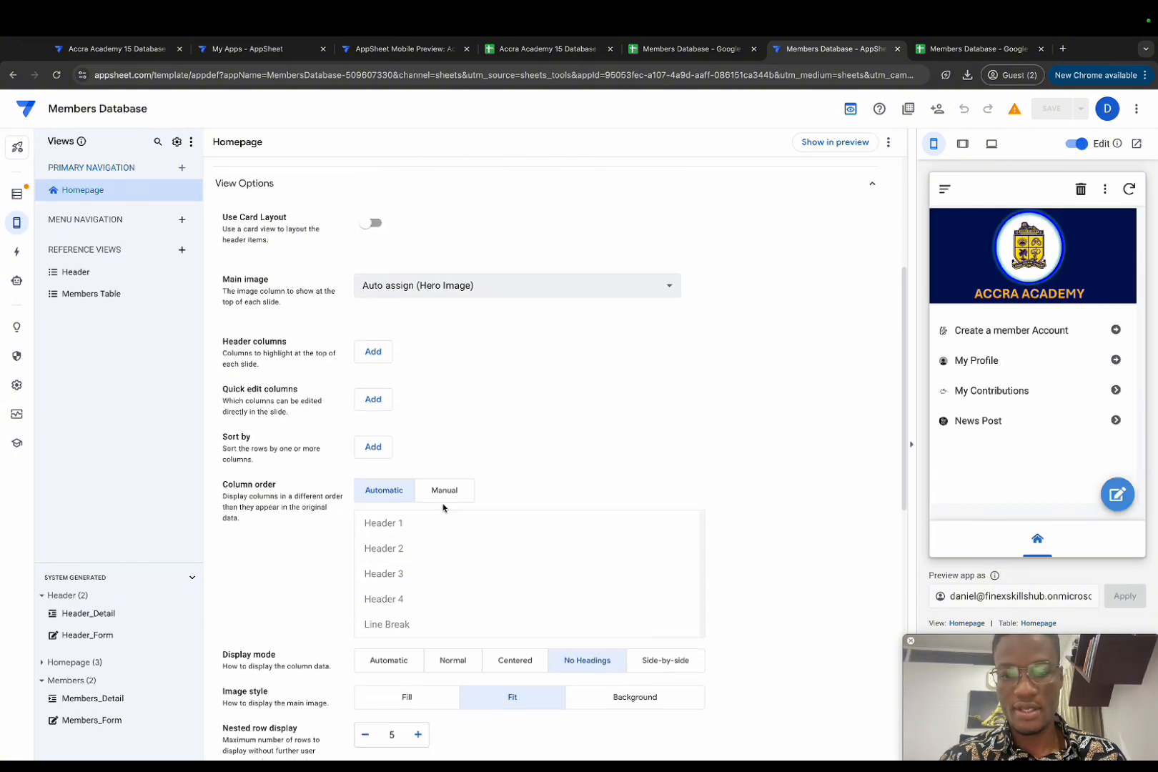
left_click(442, 501)
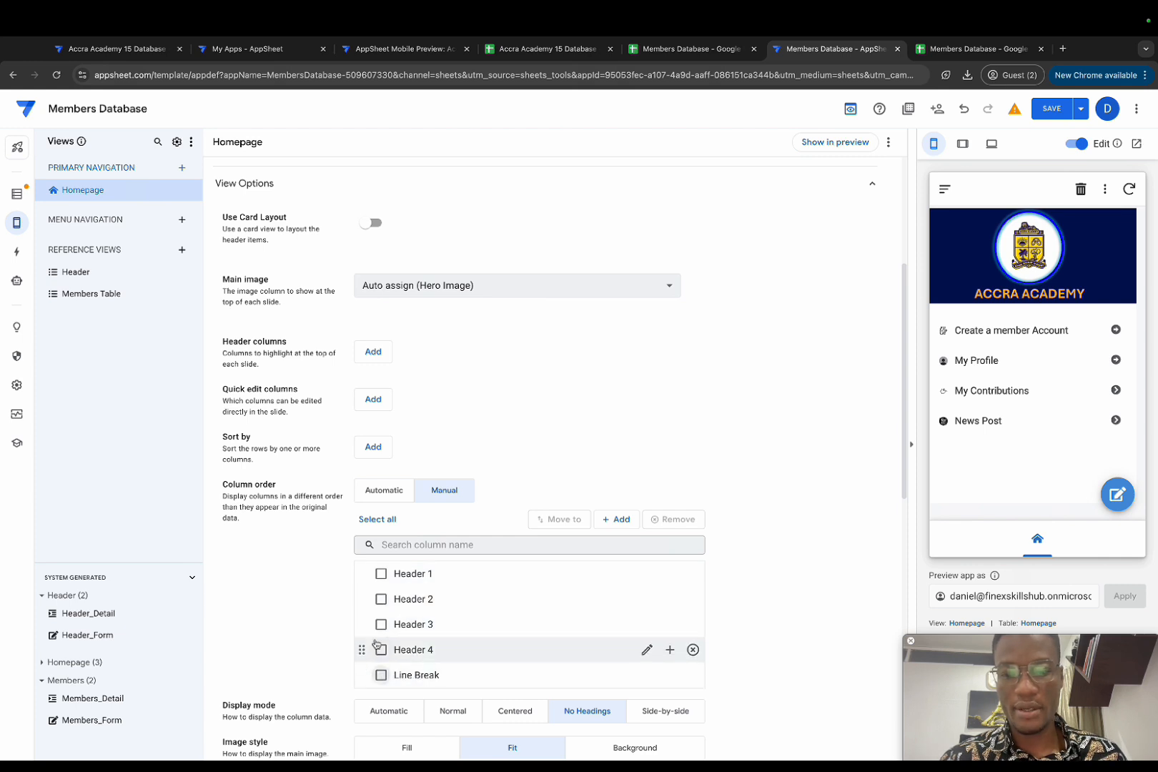
left_click_drag(362, 675, 373, 584)
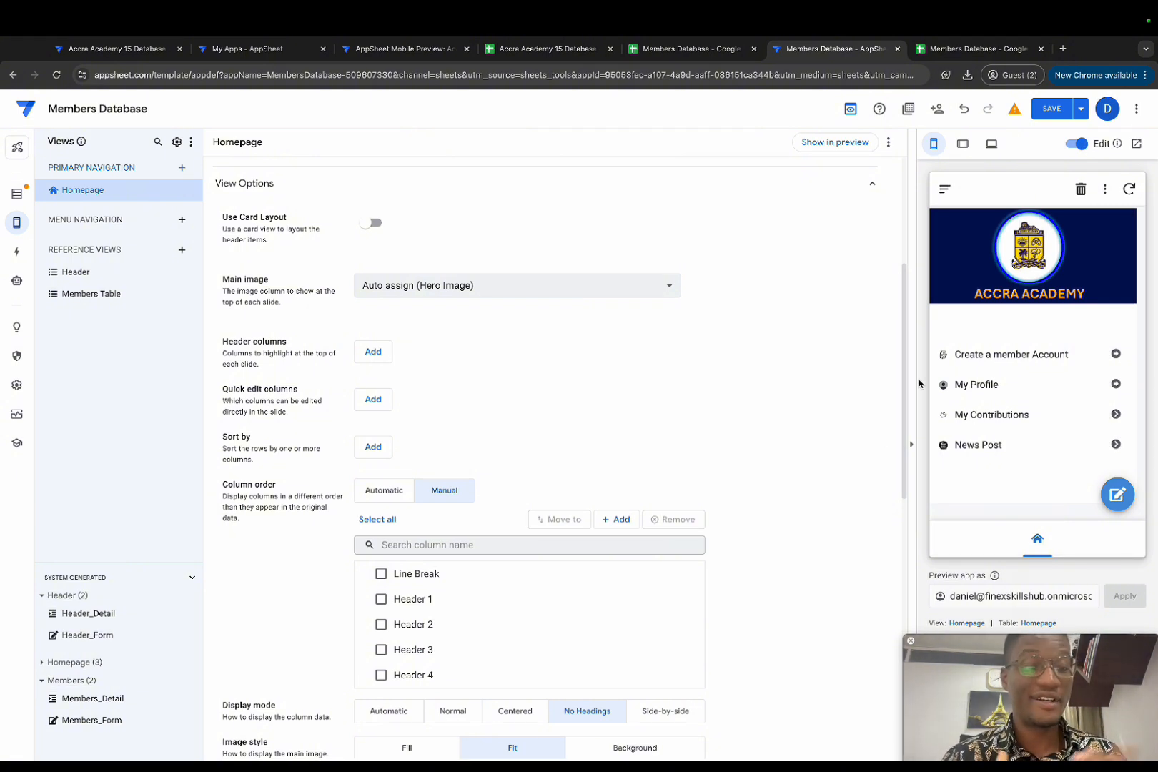
mouse_move(1062, 276)
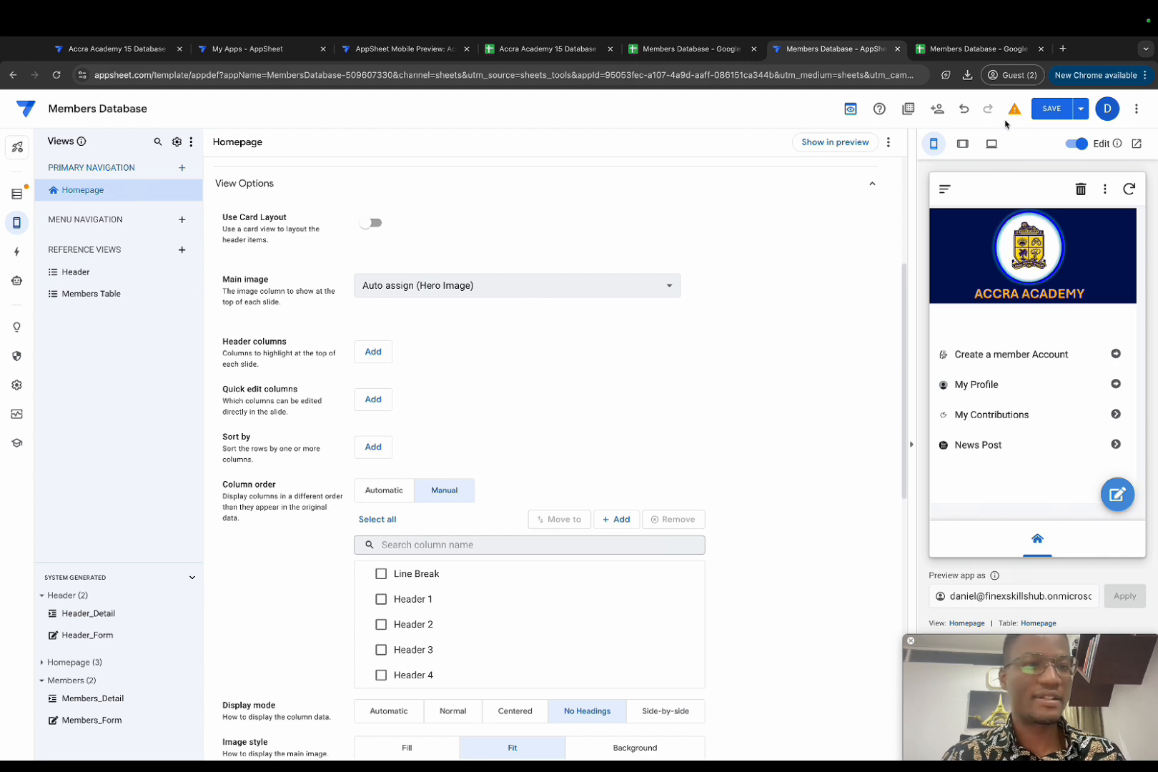
left_click(1040, 116)
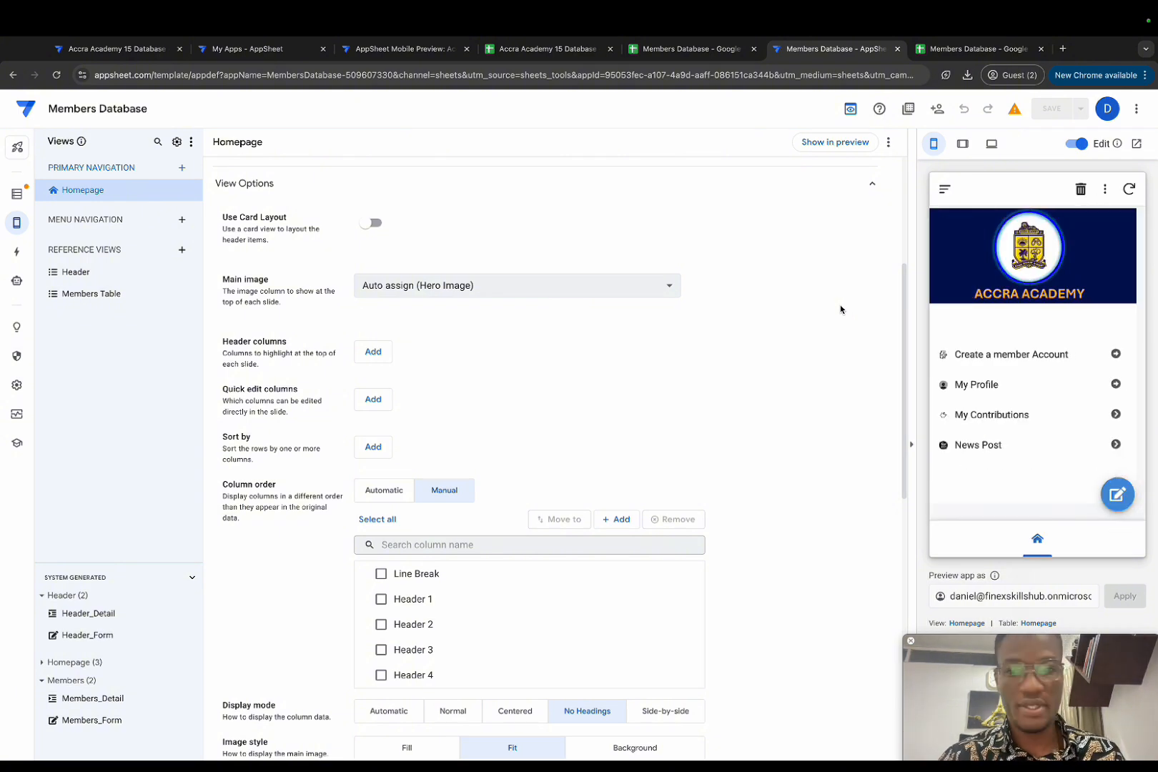
left_click(1036, 624)
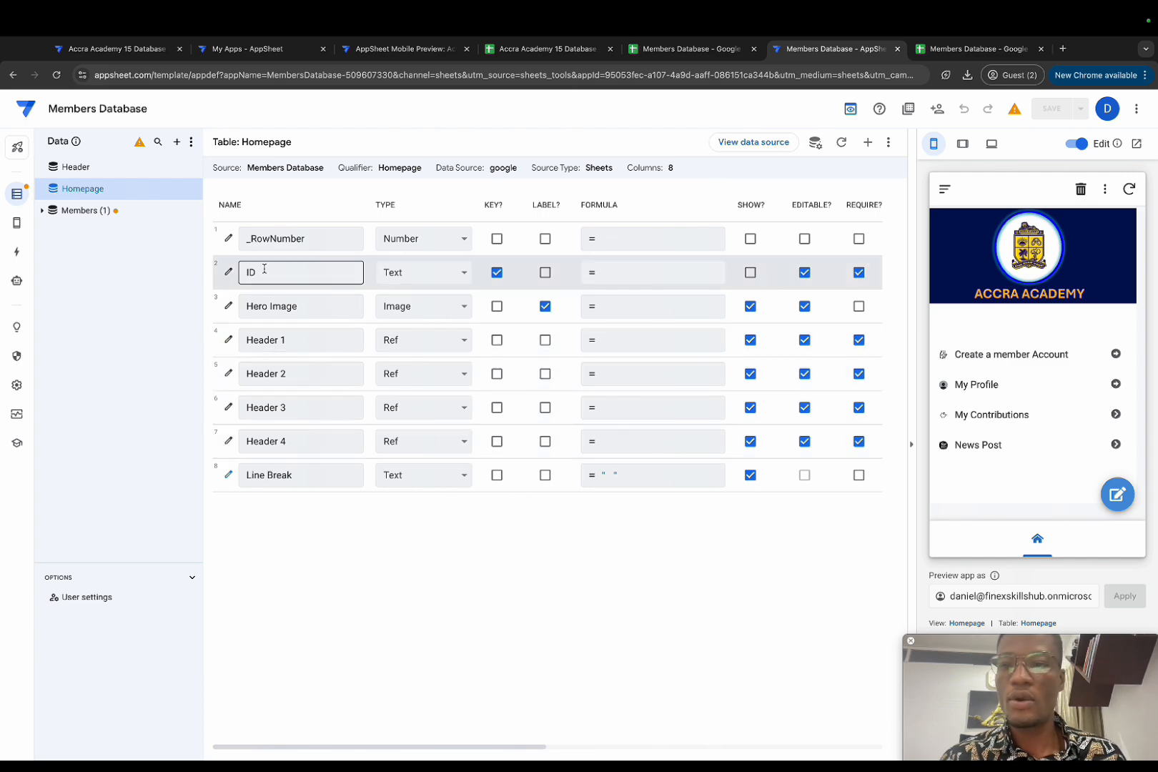
Step: Add a Welcome Message virtual column with formula "Hello There, Welcome!!"
left_click(867, 143)
triple_click(569, 203)
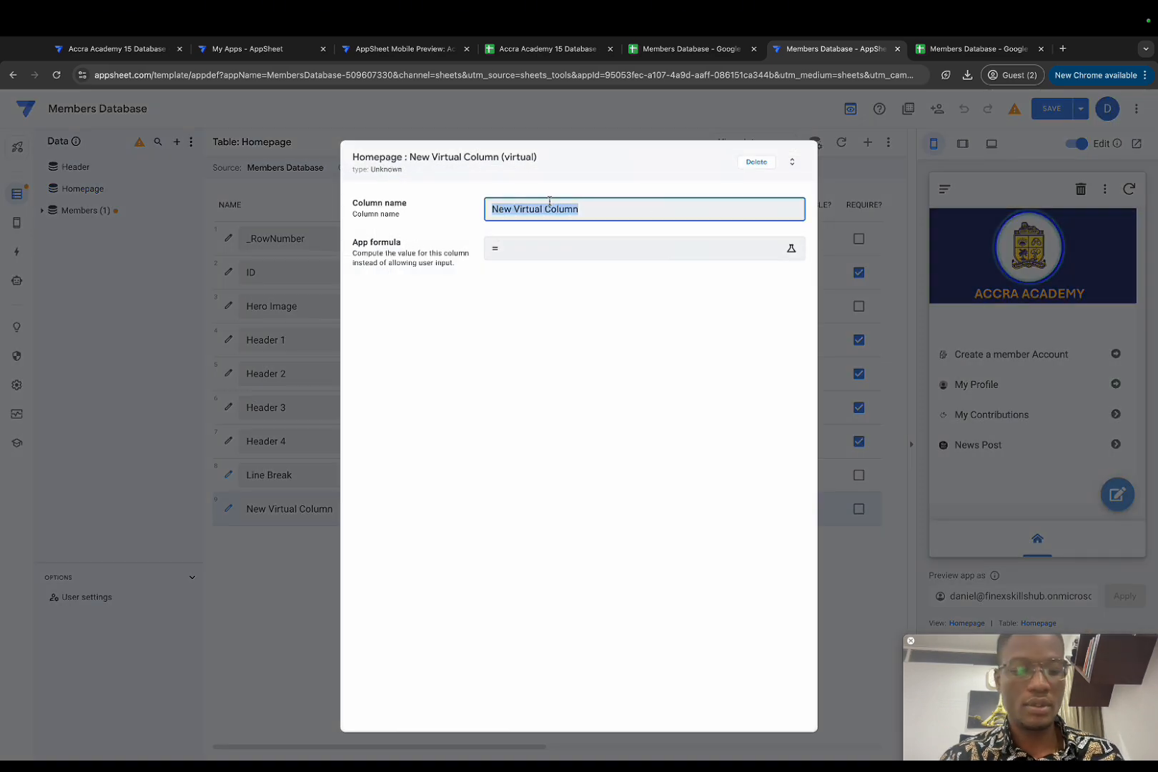
key("BackSpace")
type("Welcome Message")
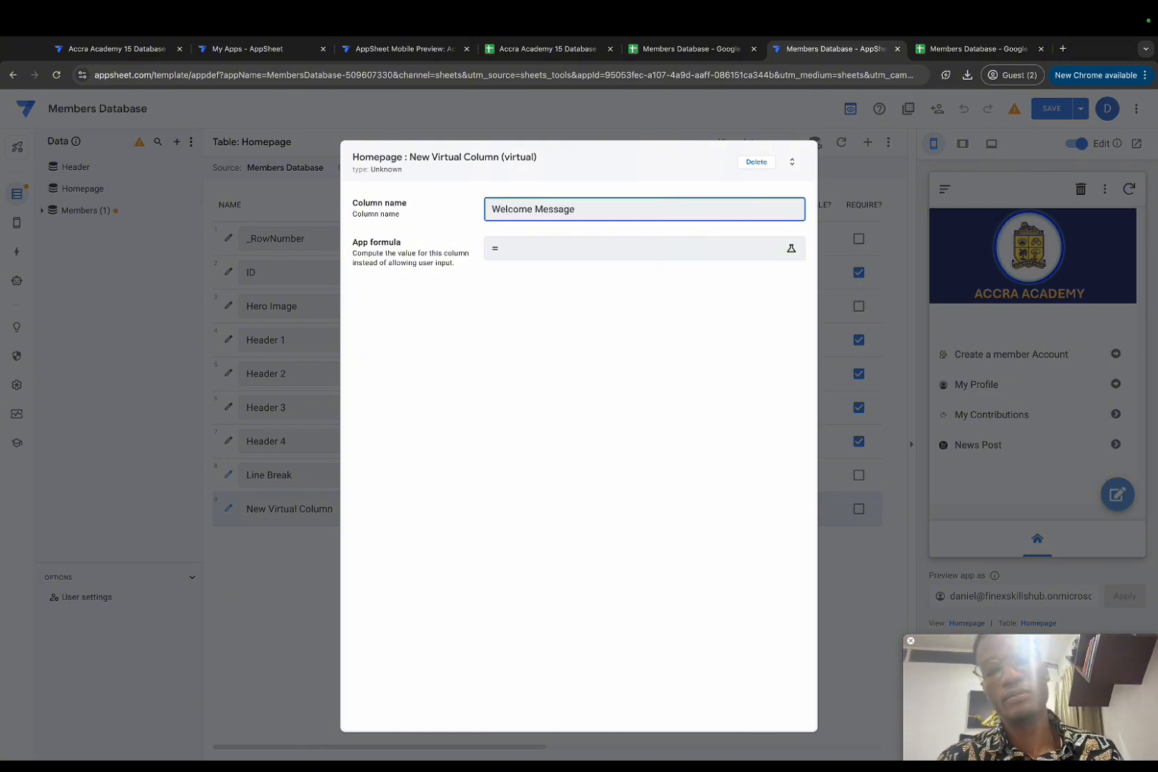
left_click(517, 249)
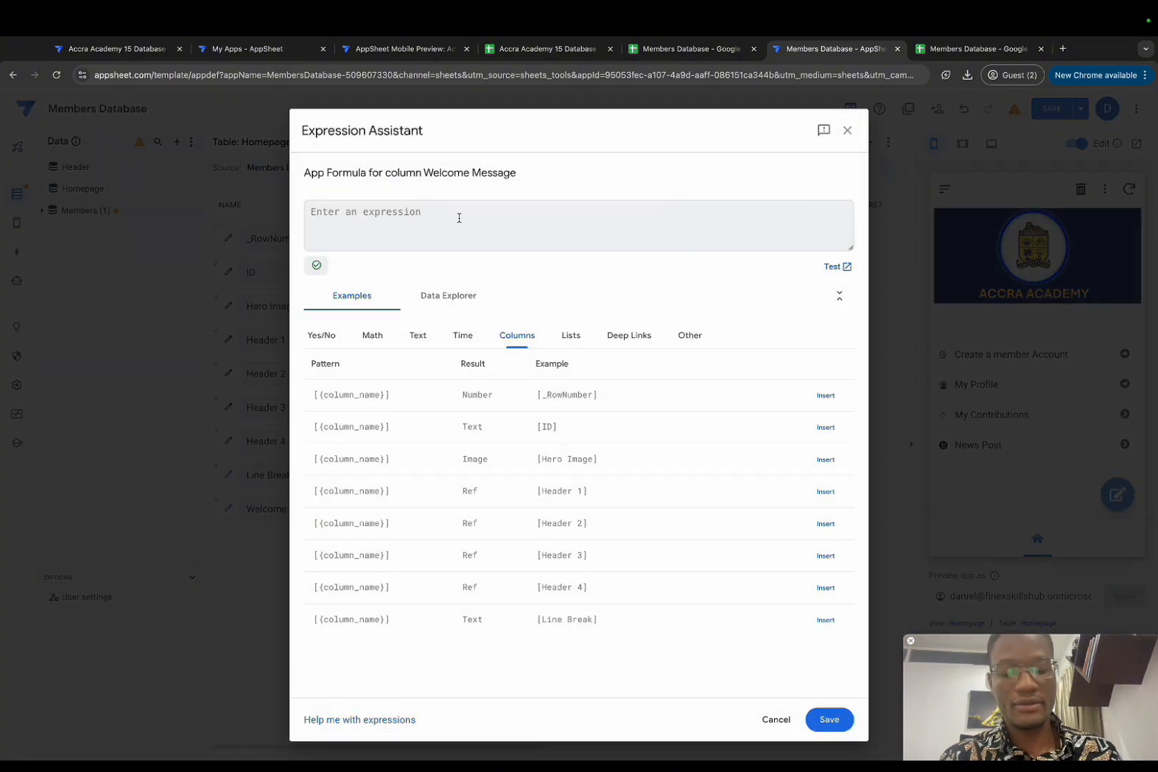
type("\"")
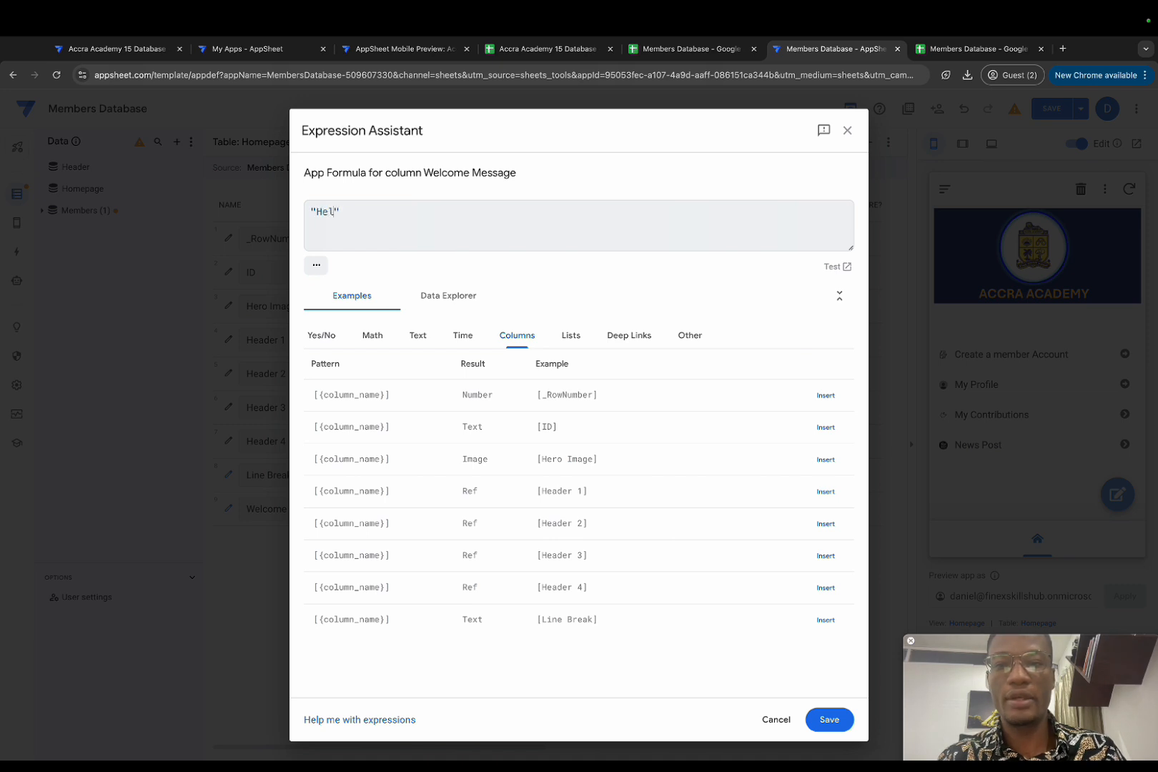
type("Hello There")
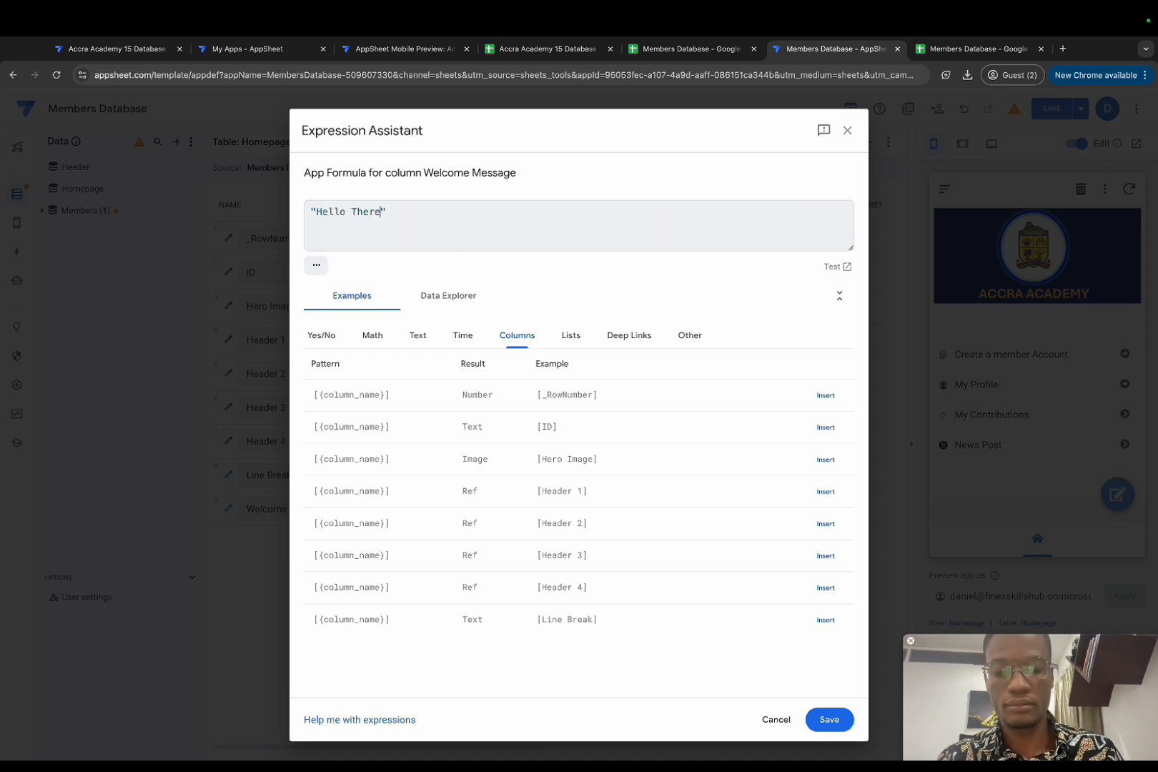
type(", Welcome!!")
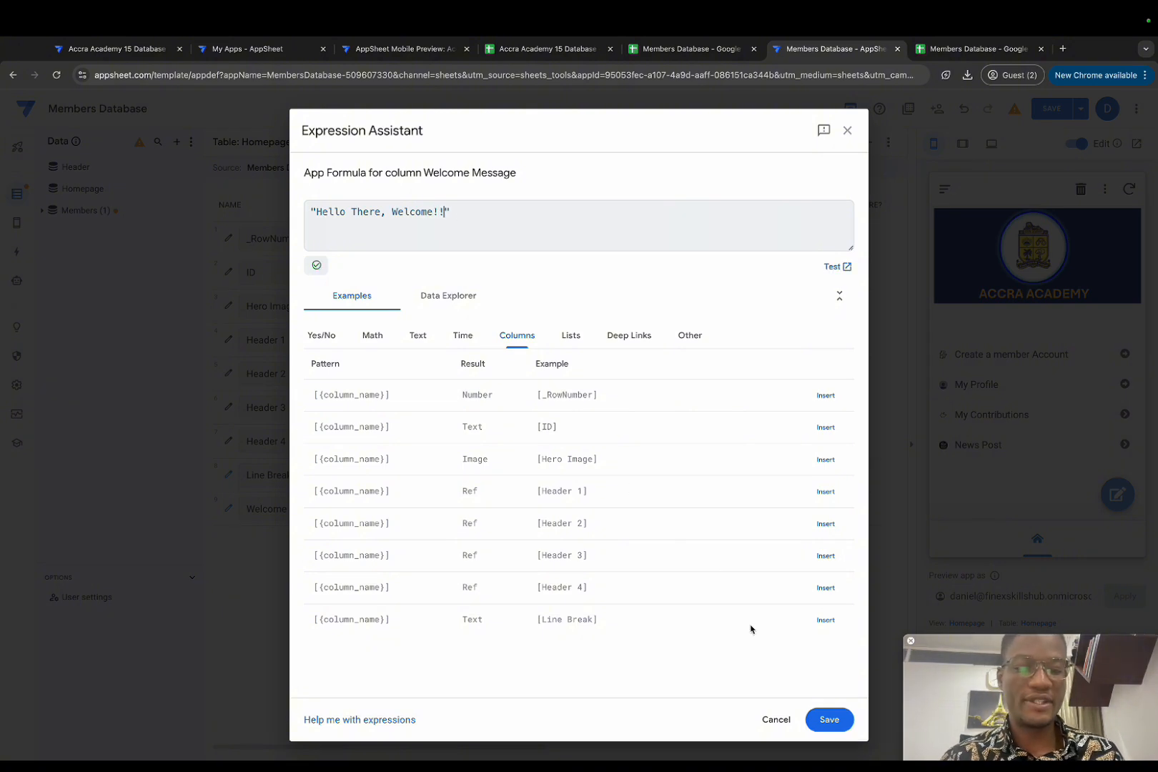
left_click(828, 719)
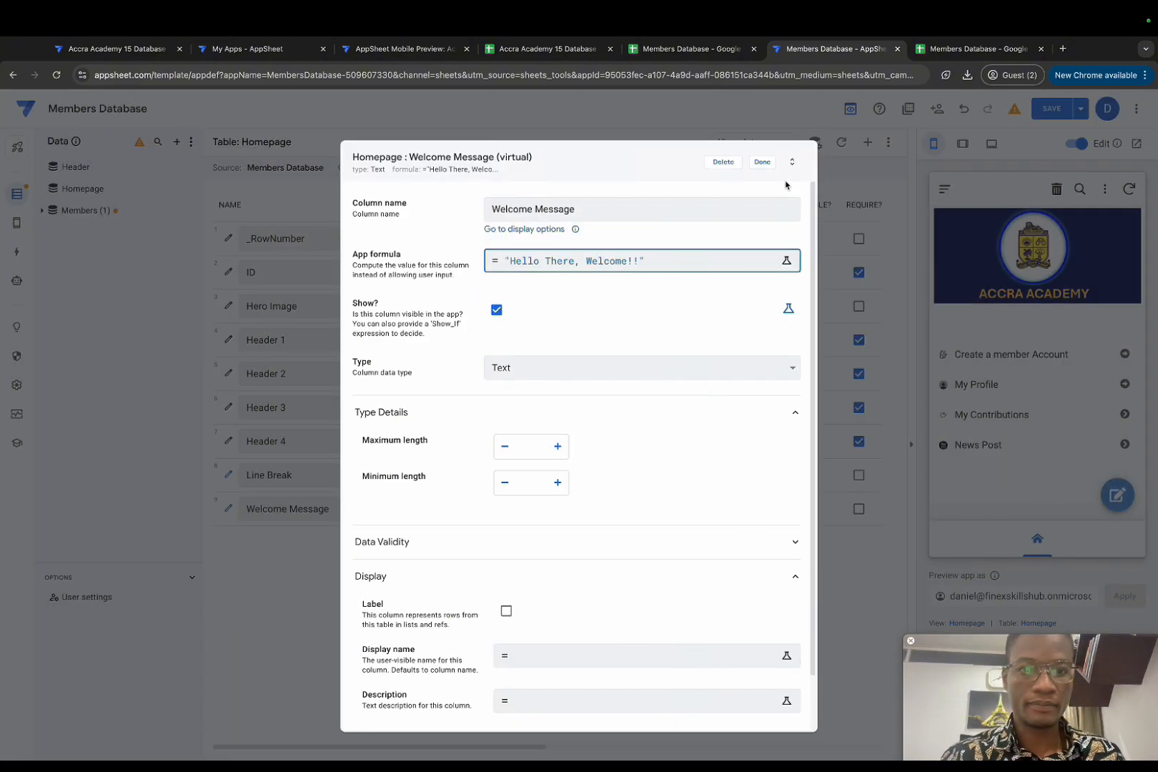
left_click(771, 163)
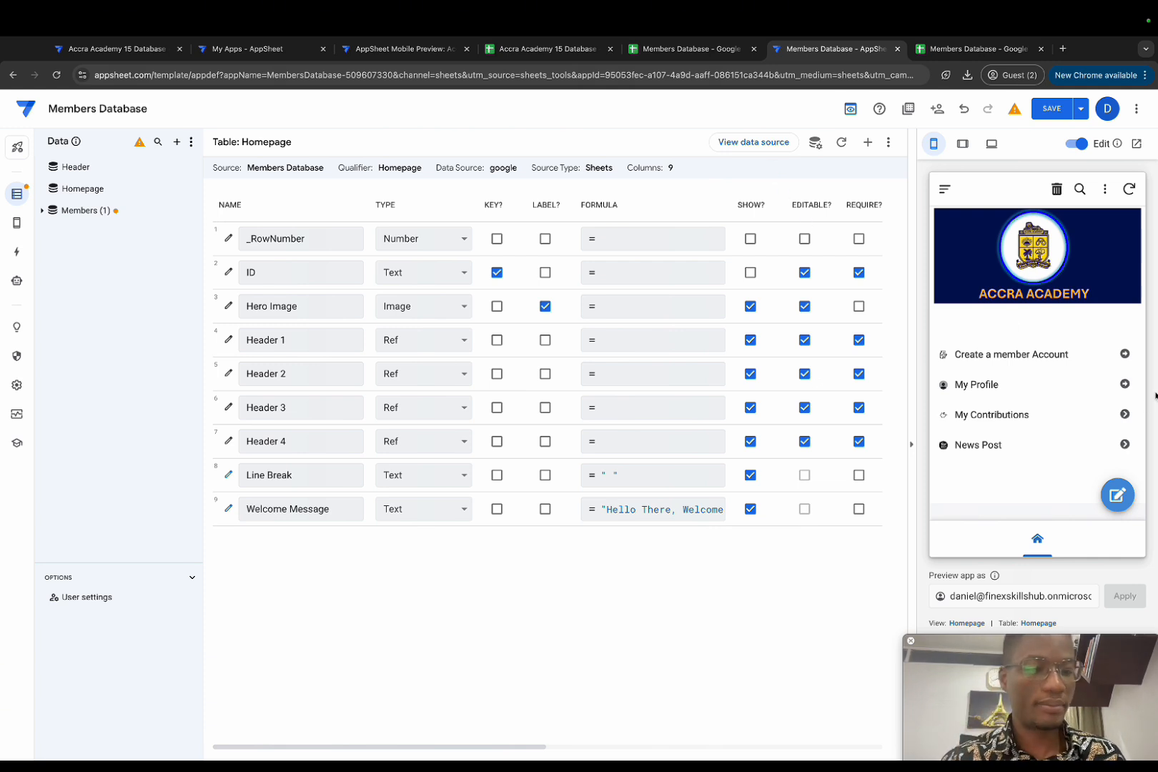
Step: Add Welcome Message to the Homepage view's column order and move it to the top
left_click(967, 623)
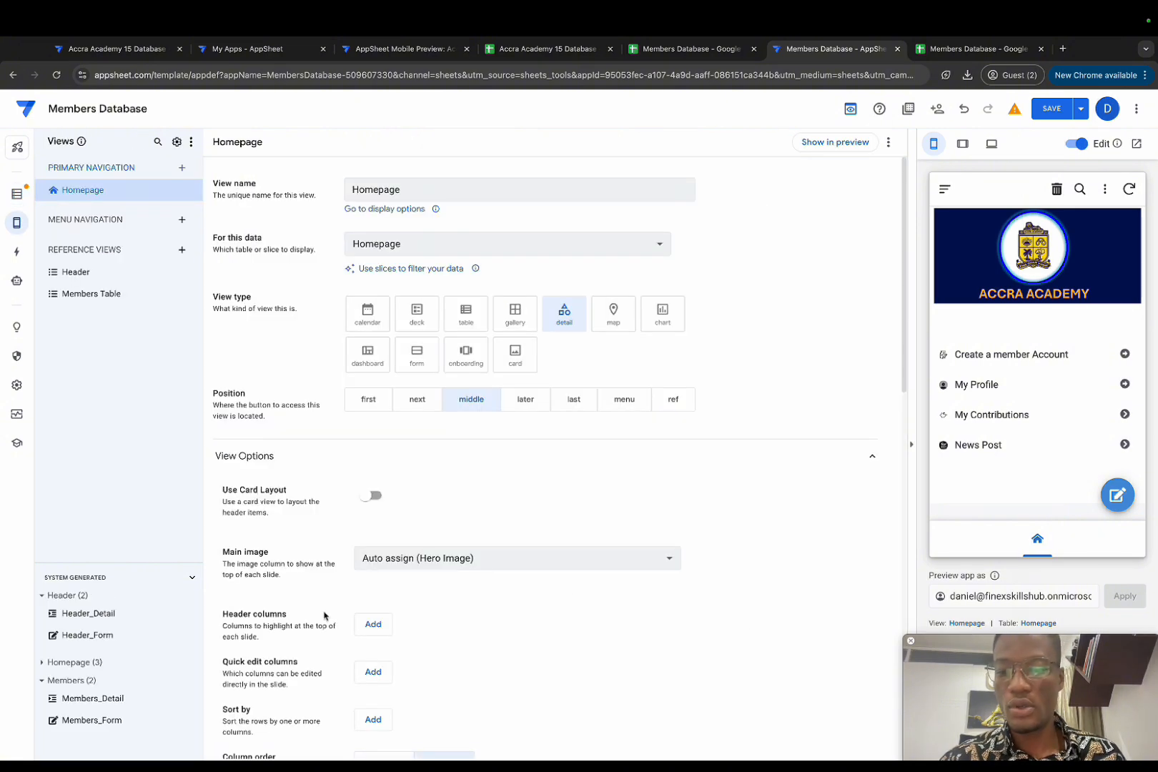
scroll(393, 497, "down", 4)
scroll(449, 622, "down", 2)
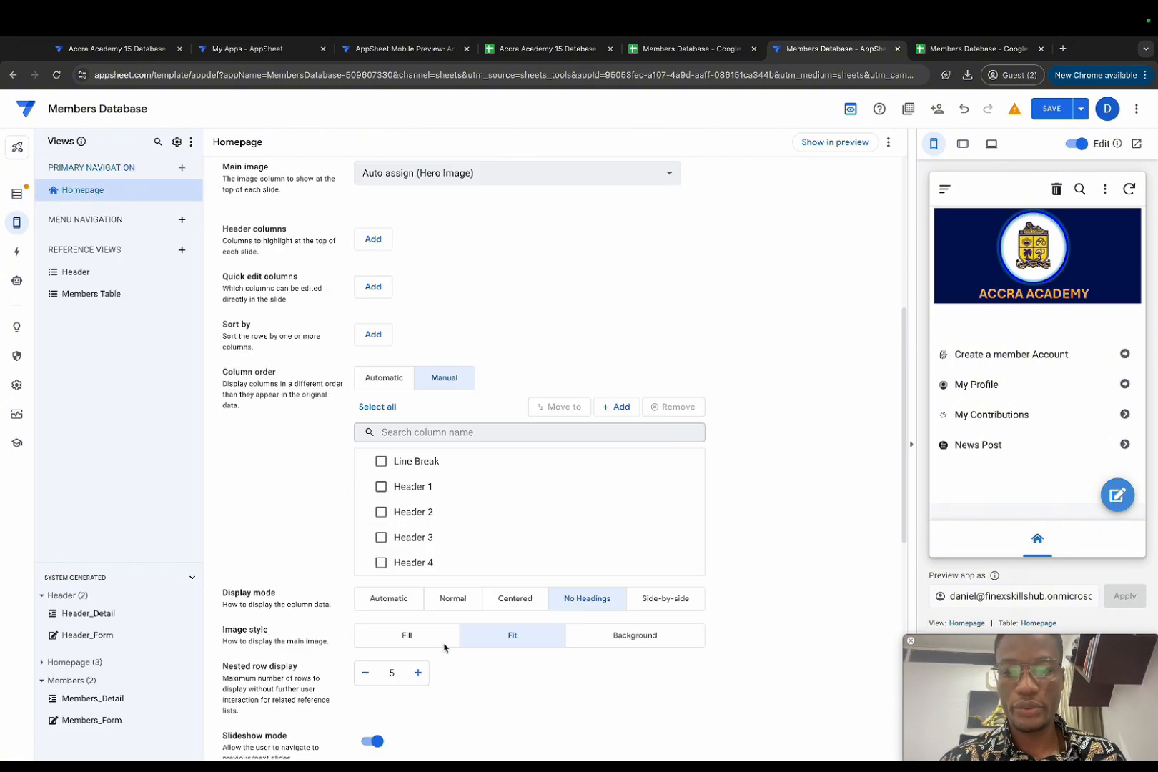
scroll(490, 536, "up", 1)
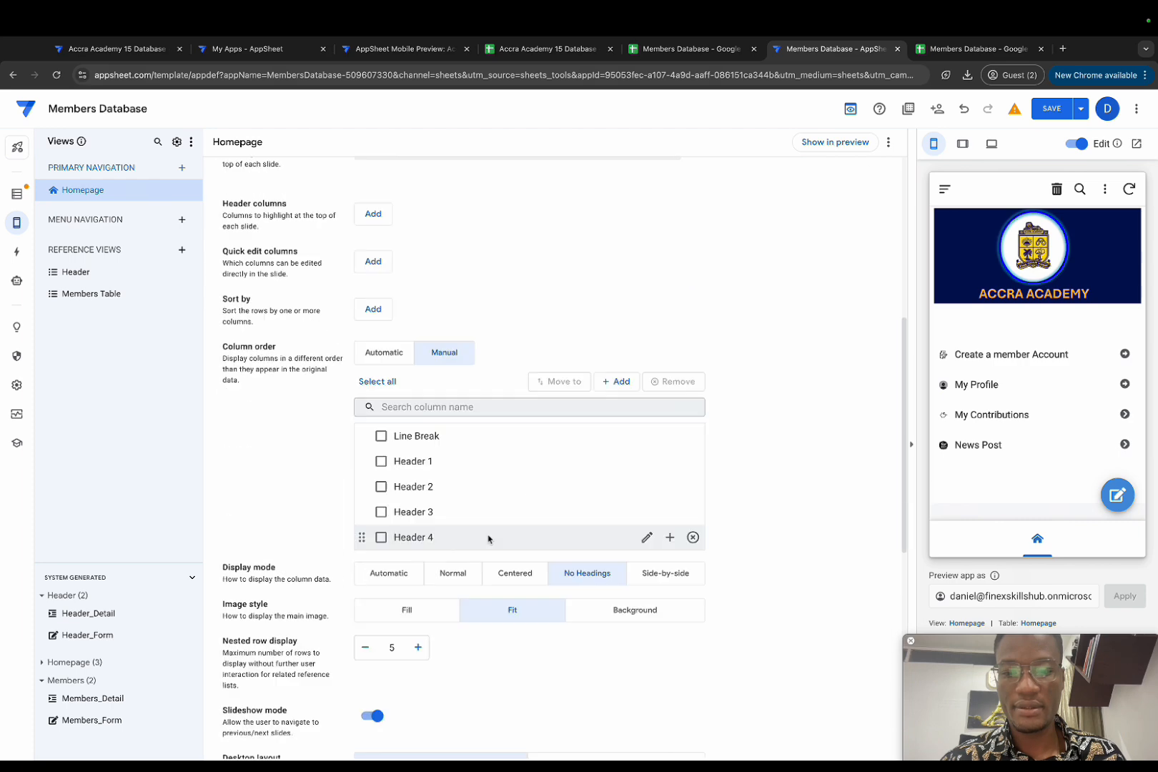
scroll(501, 458, "down", 5)
scroll(529, 332, "up", 3)
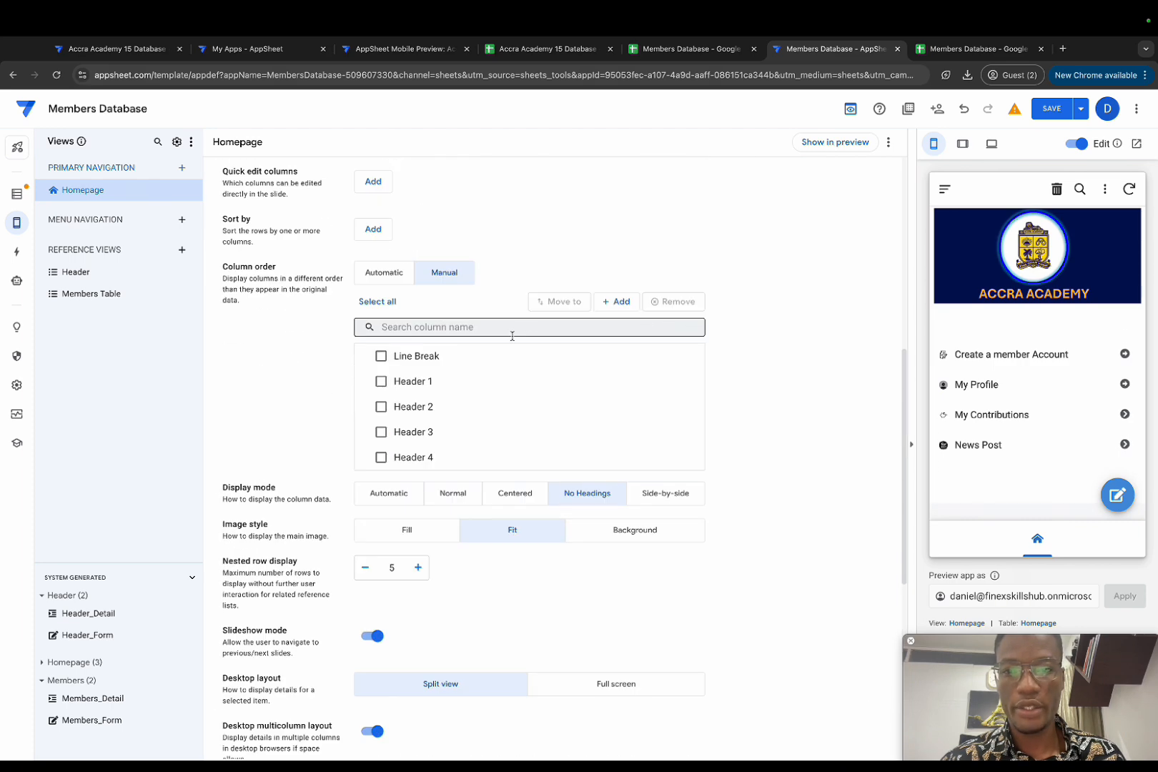
left_click(605, 304)
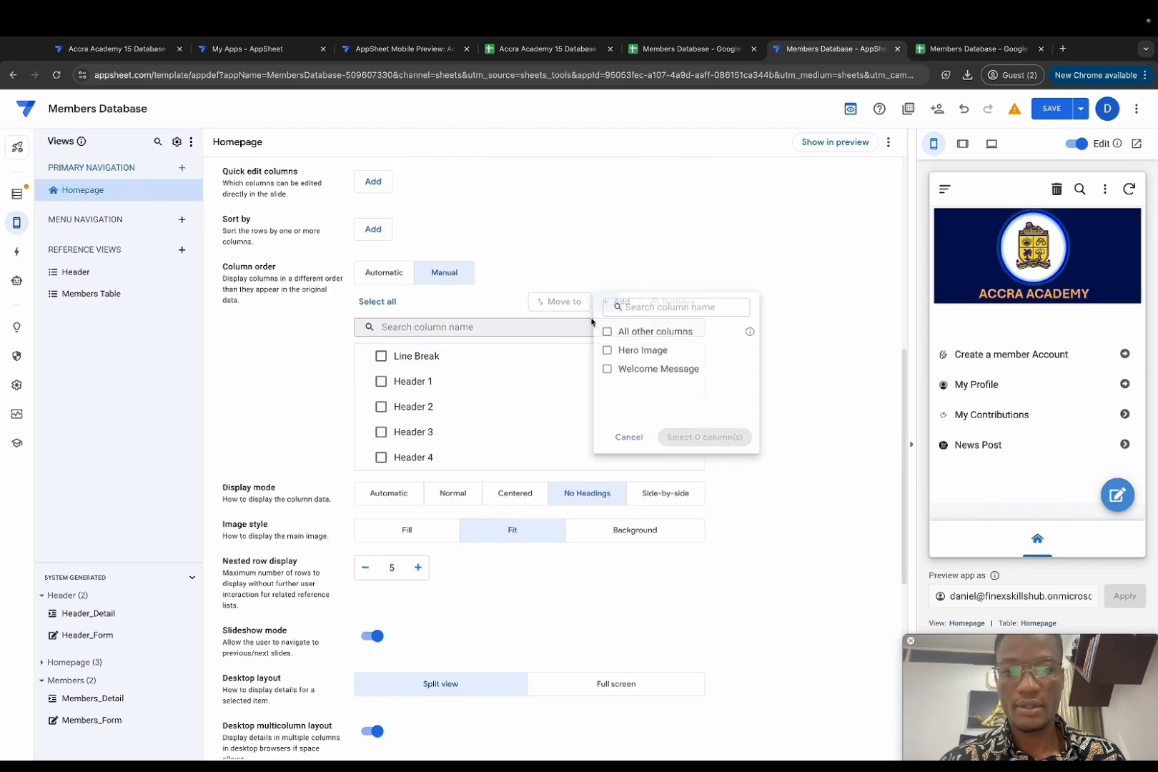
left_click(613, 372)
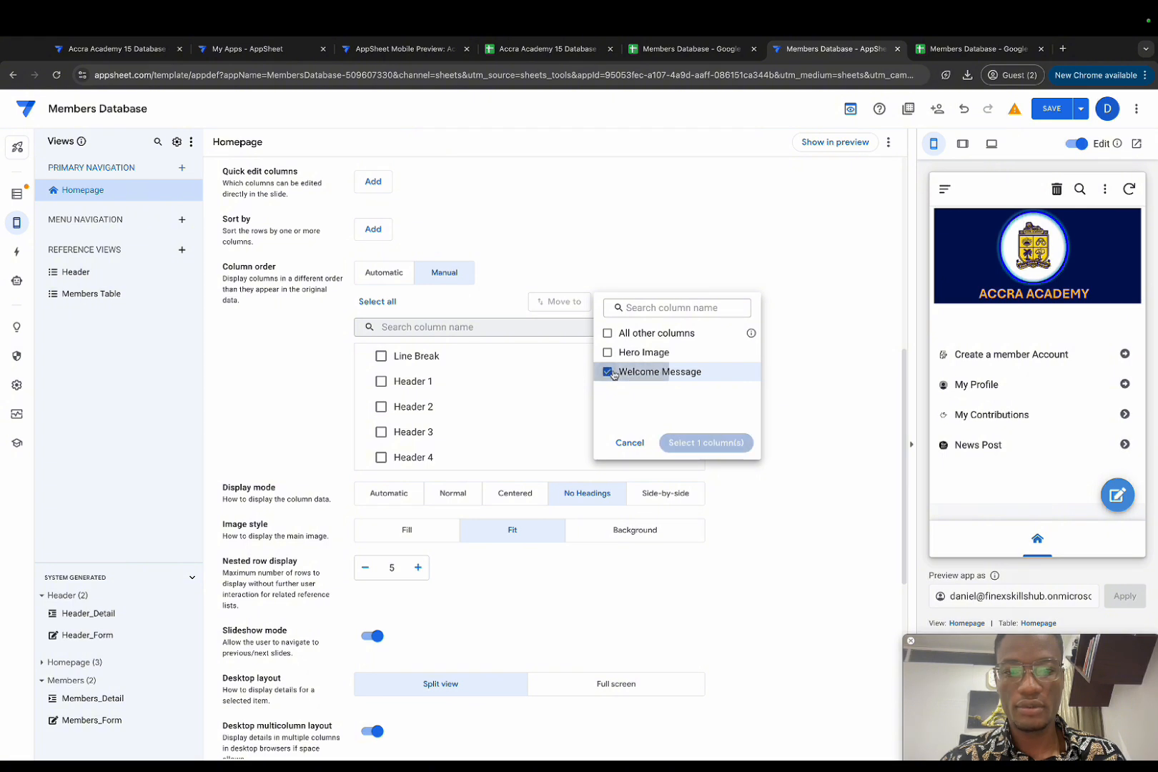
left_click(705, 443)
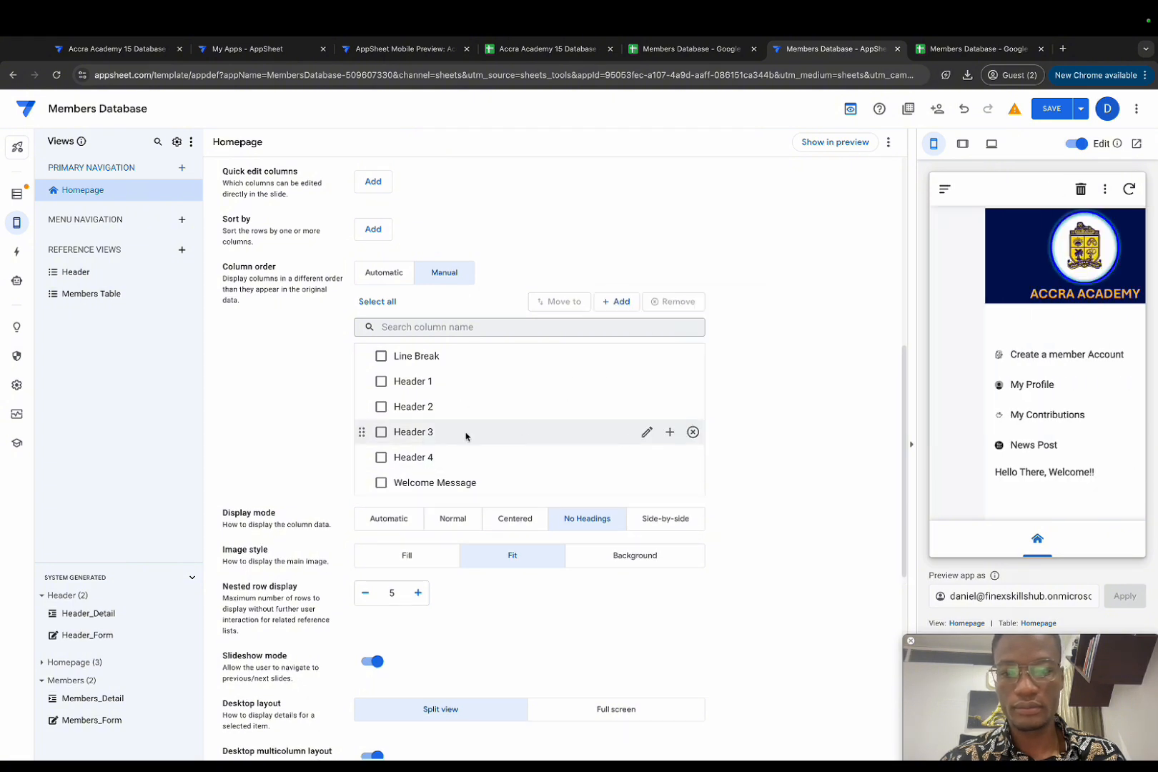
left_click_drag(365, 481, 382, 356)
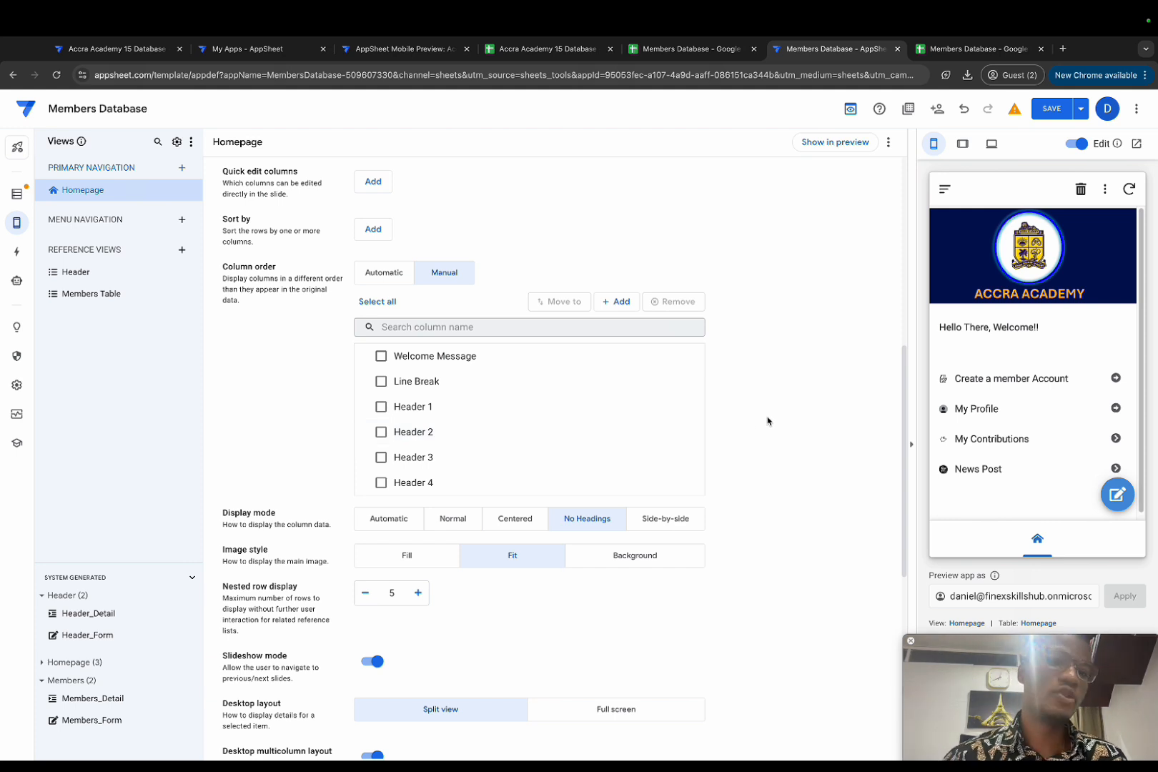
scroll(767, 421, "up", 7)
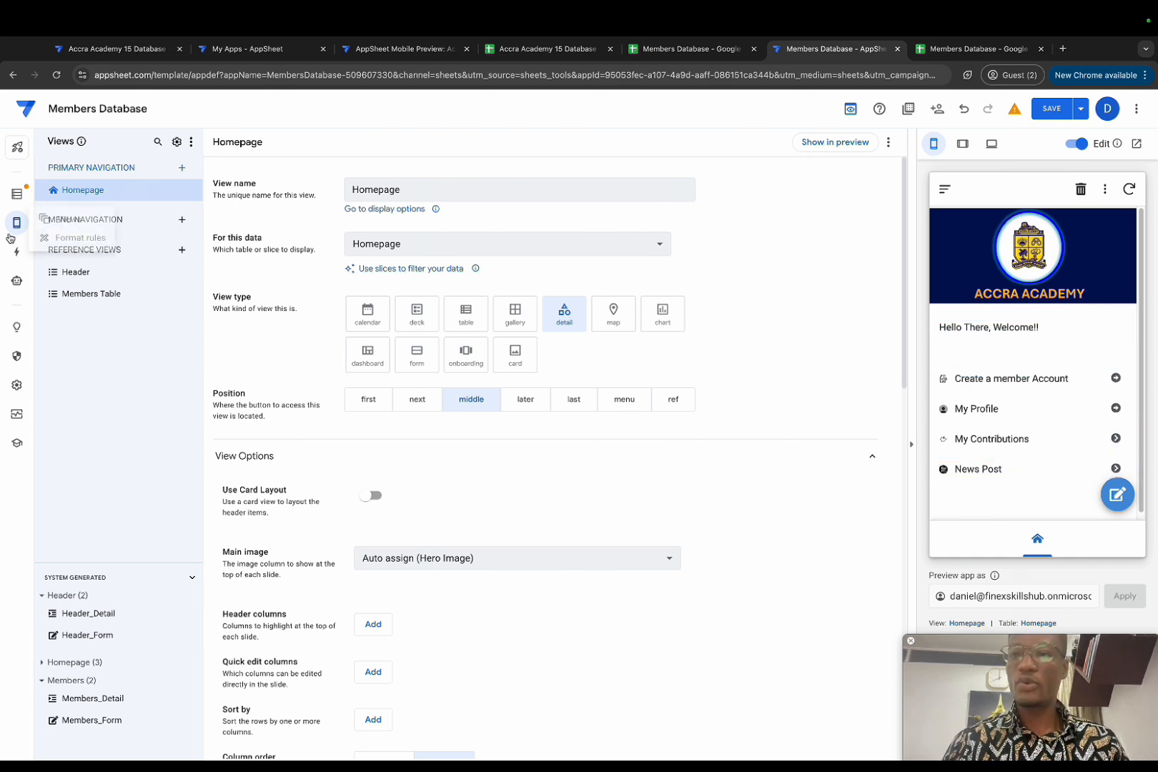
Step: Set the app's primary colour in Theme & Brand to dark navy #020f54
mouse_move(18, 228)
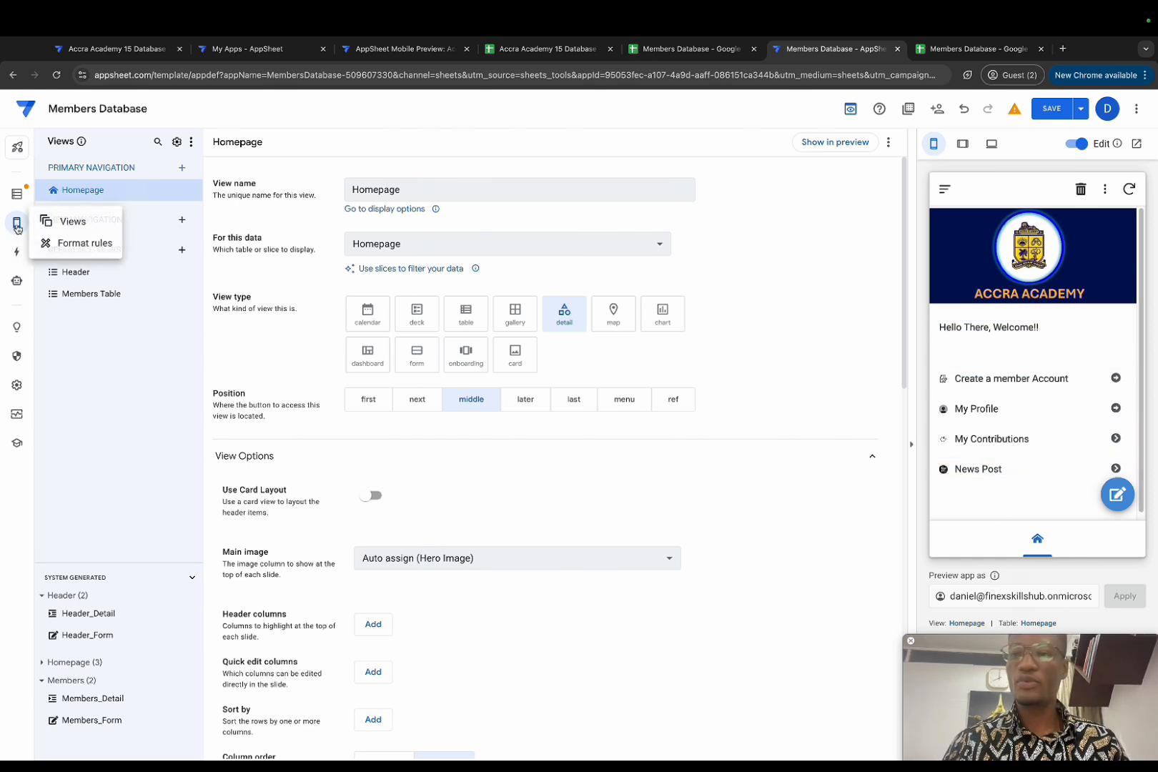
left_click(72, 221)
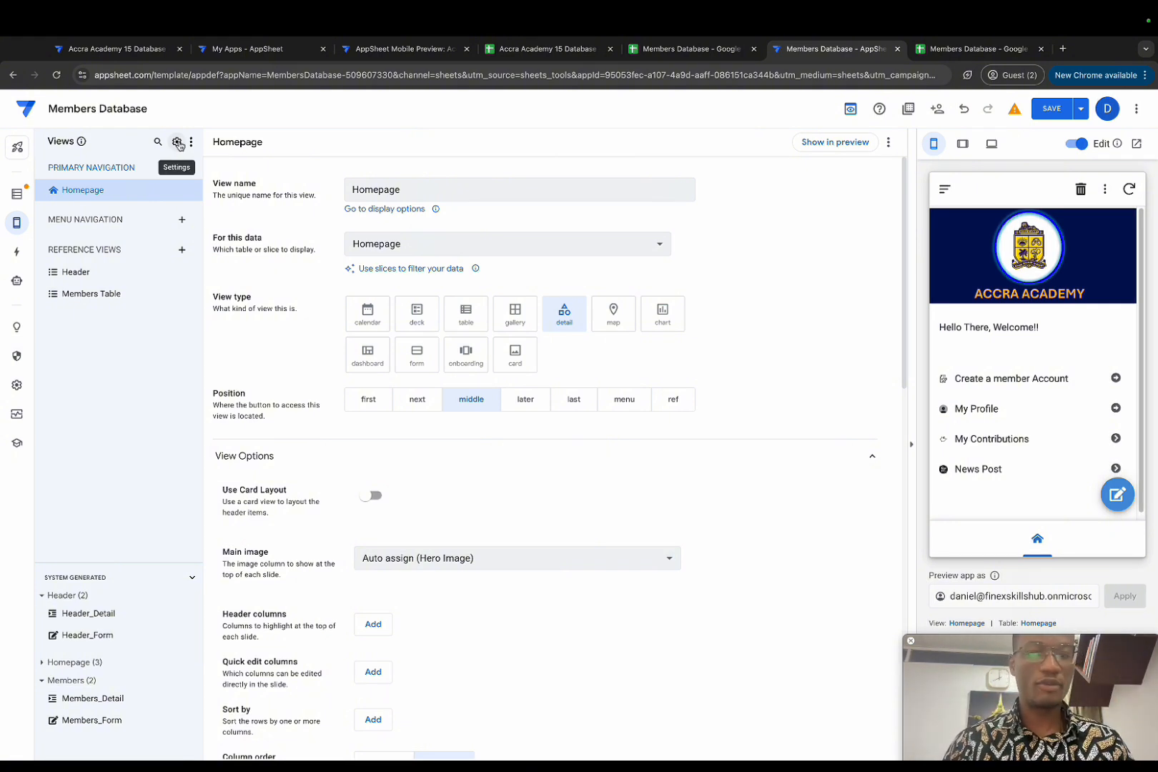
left_click(178, 143)
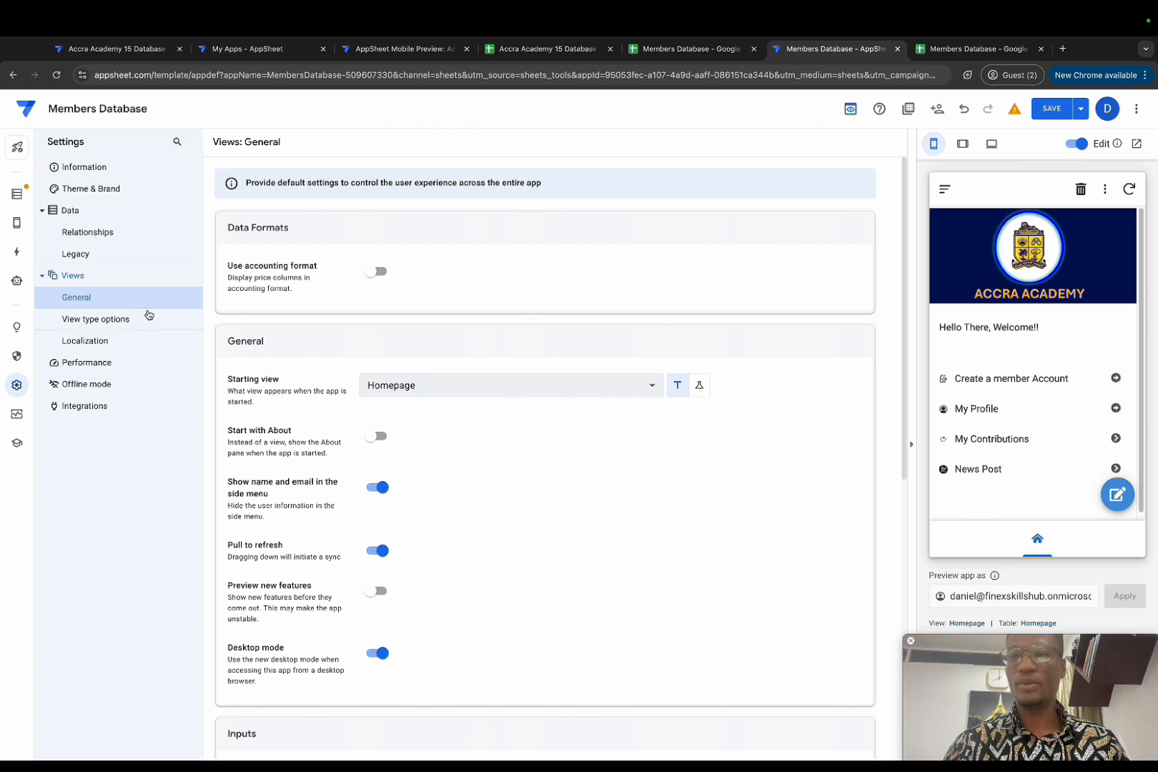
left_click(105, 188)
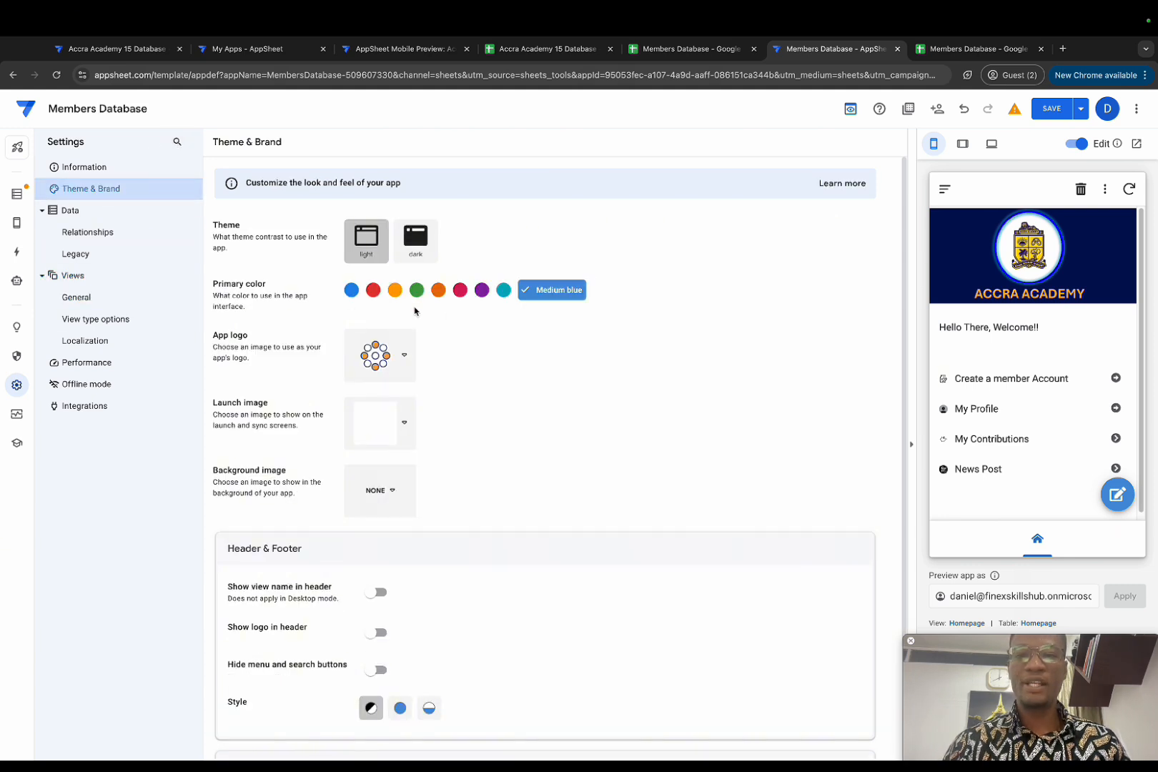
left_click(556, 292)
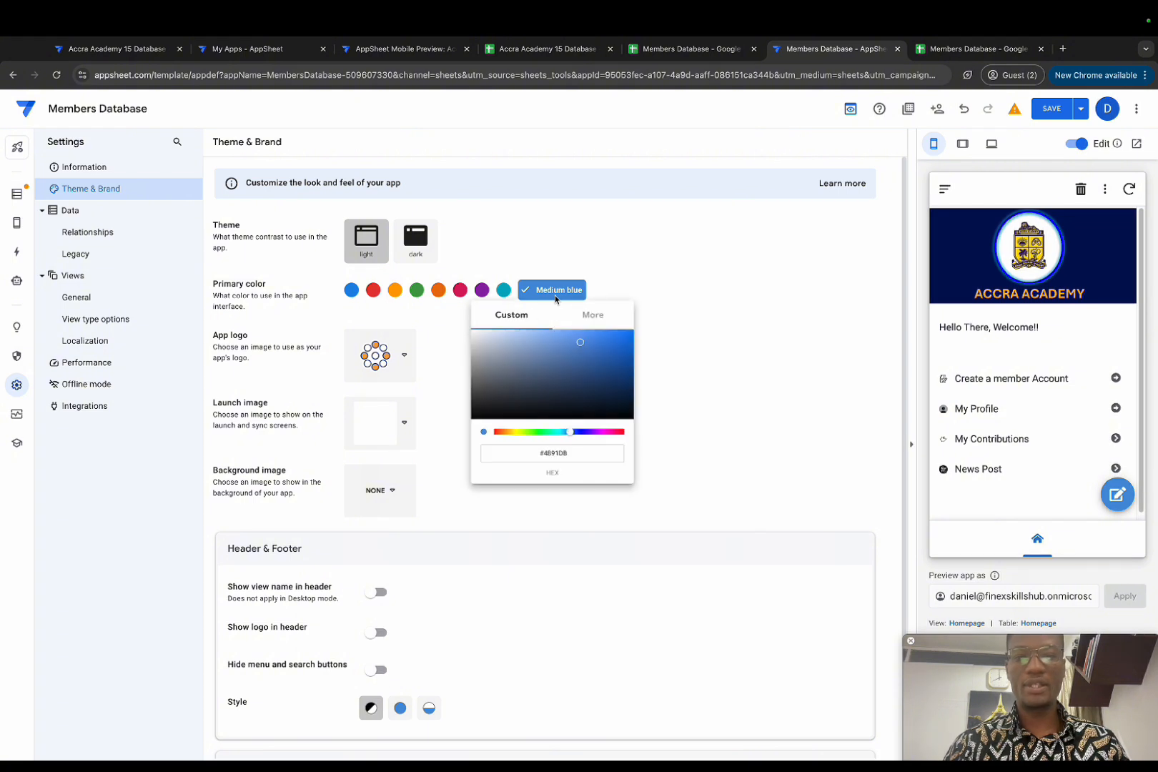
left_click_drag(579, 449, 522, 452)
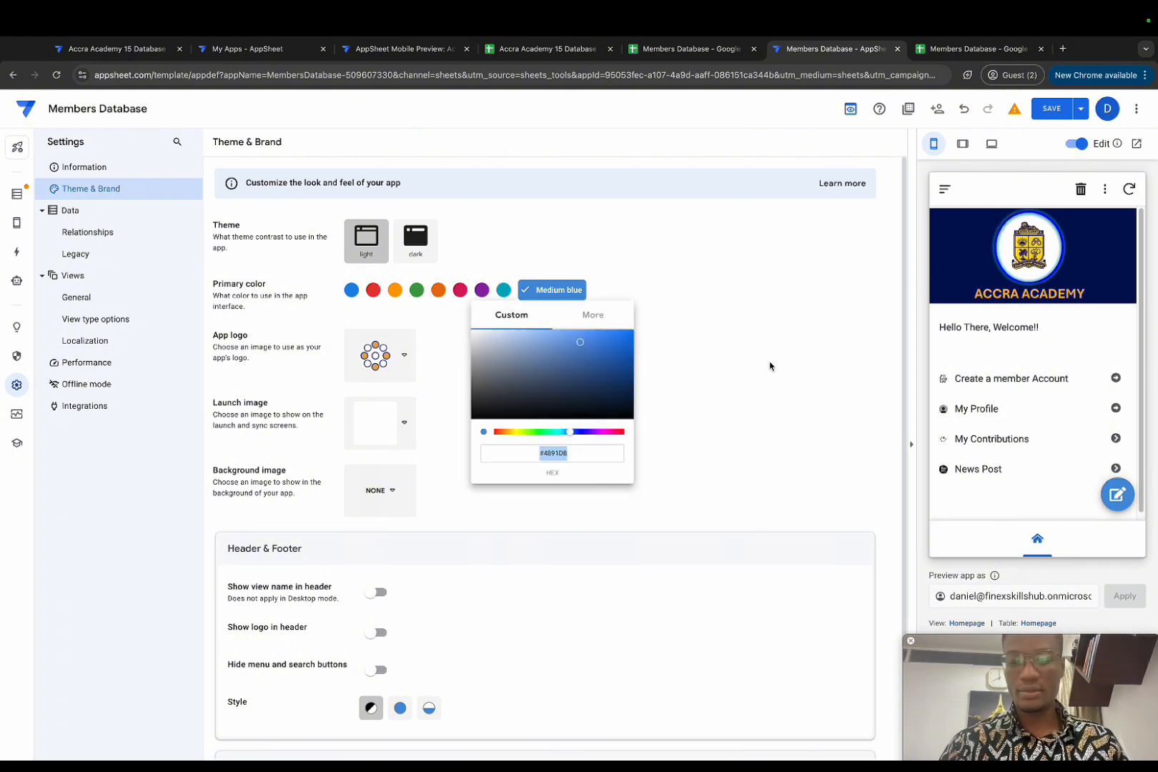
type("#020f54")
left_click(664, 438)
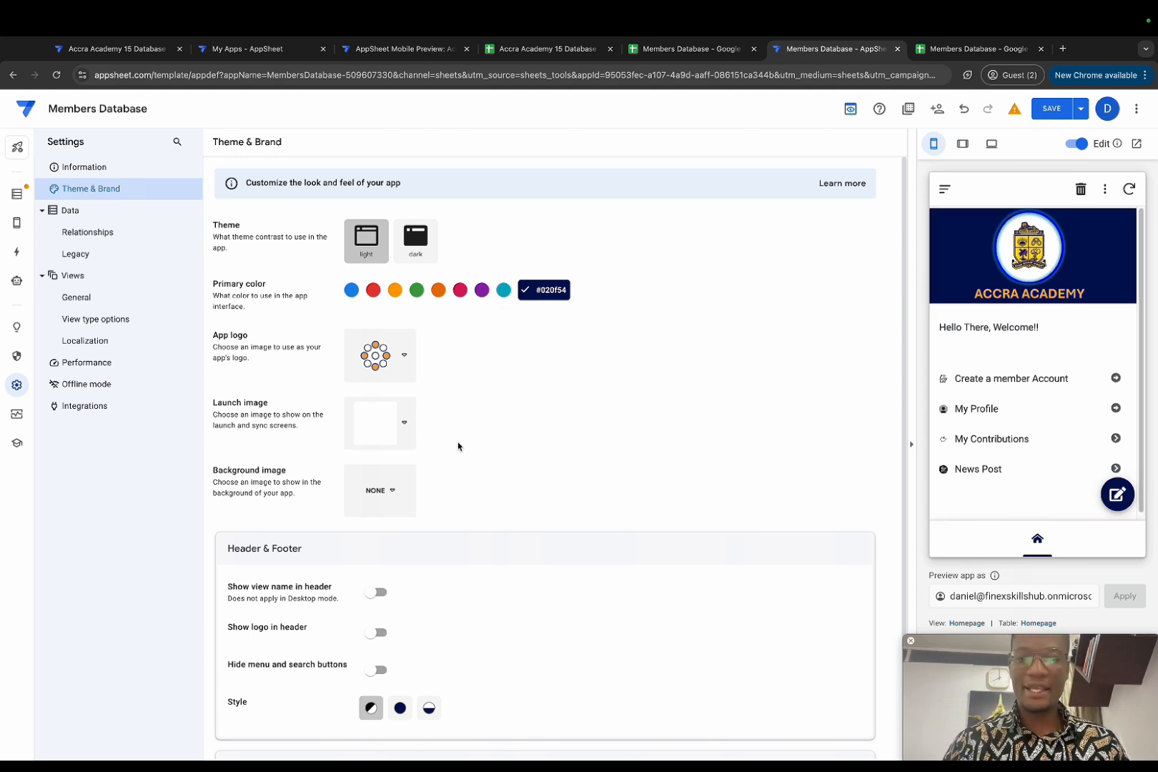
Step: Change the header and footer style to Colored so they fill with navy
scroll(461, 426, "down", 1)
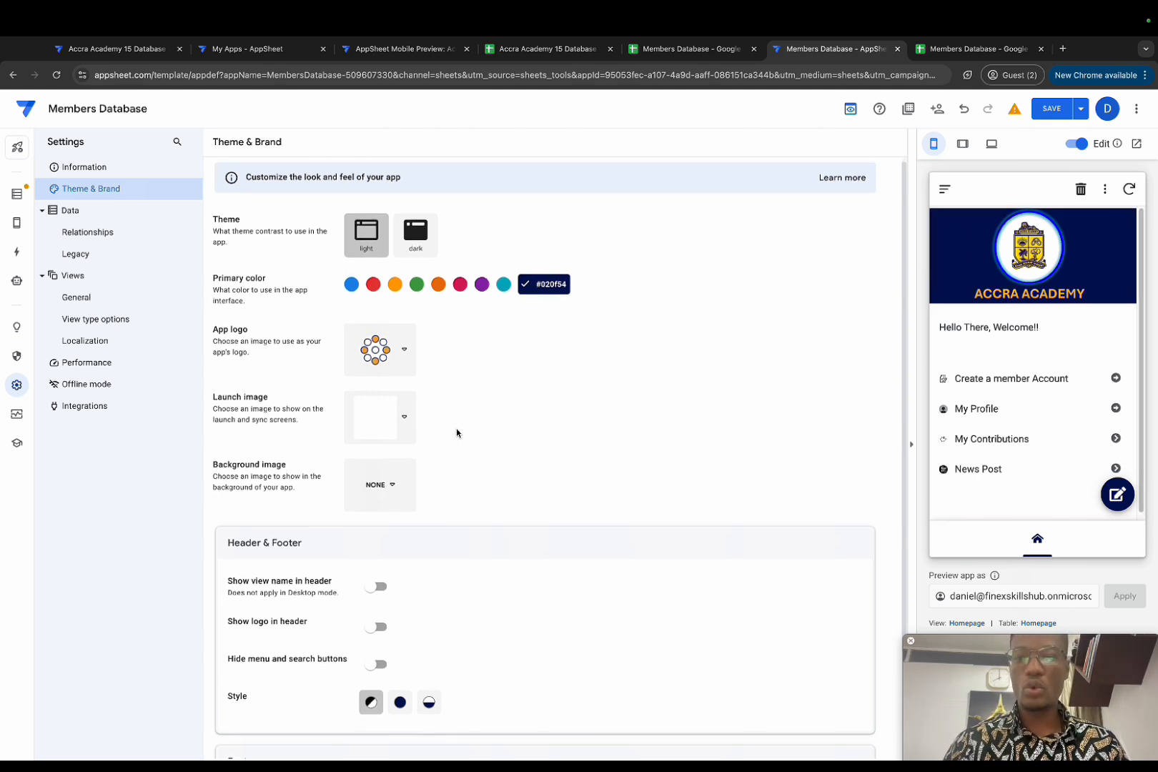
scroll(429, 475, "down", 3)
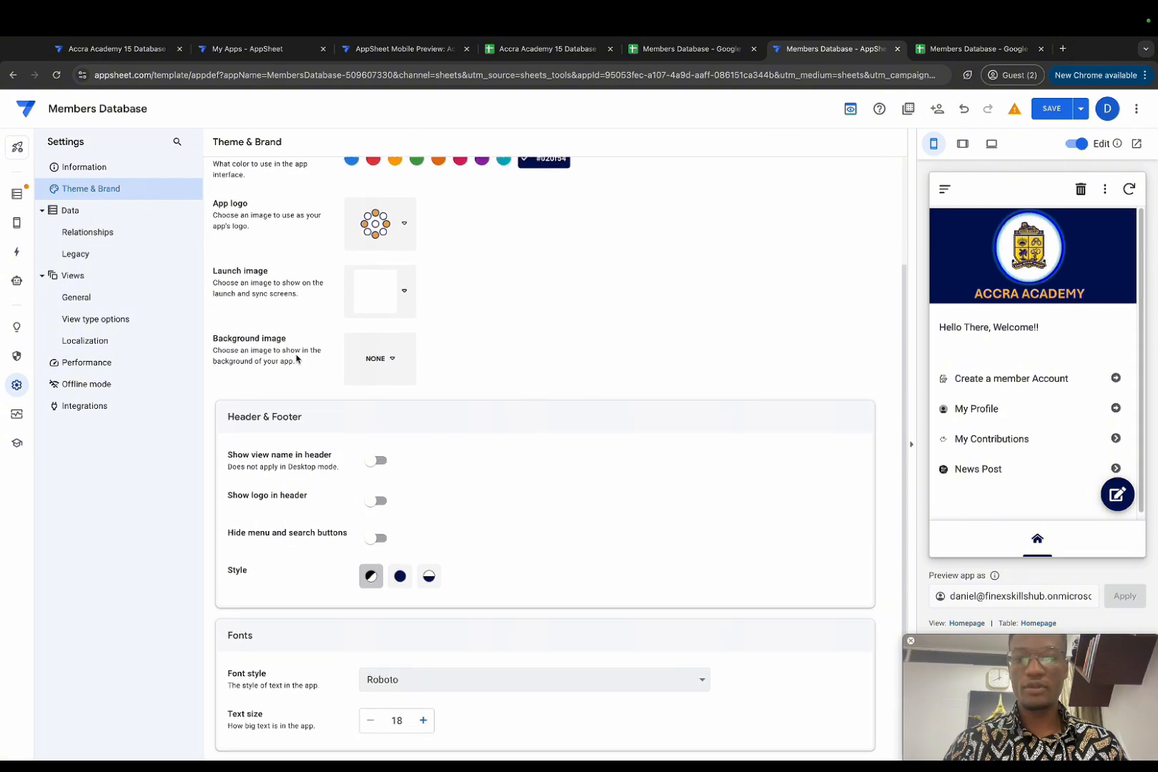
left_click(401, 577)
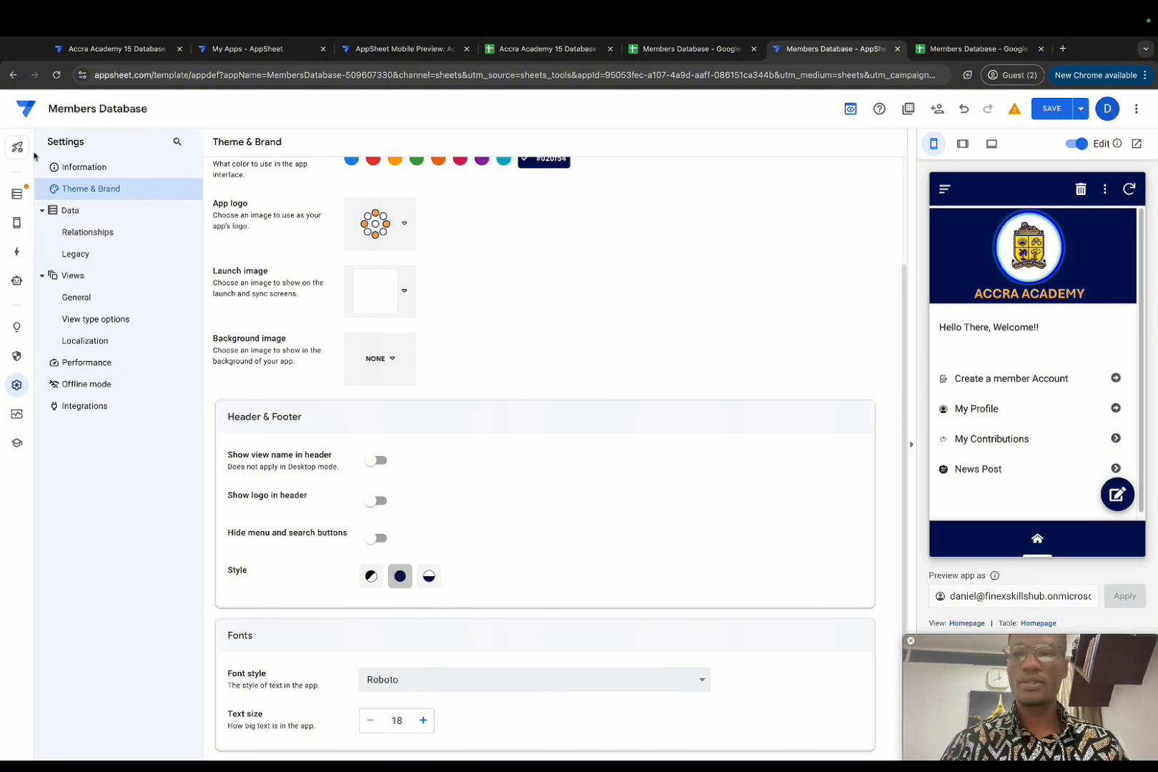
Step: Create a new format rule named Welcome Header targeting the Welcome Message column
mouse_move(17, 222)
left_click(54, 247)
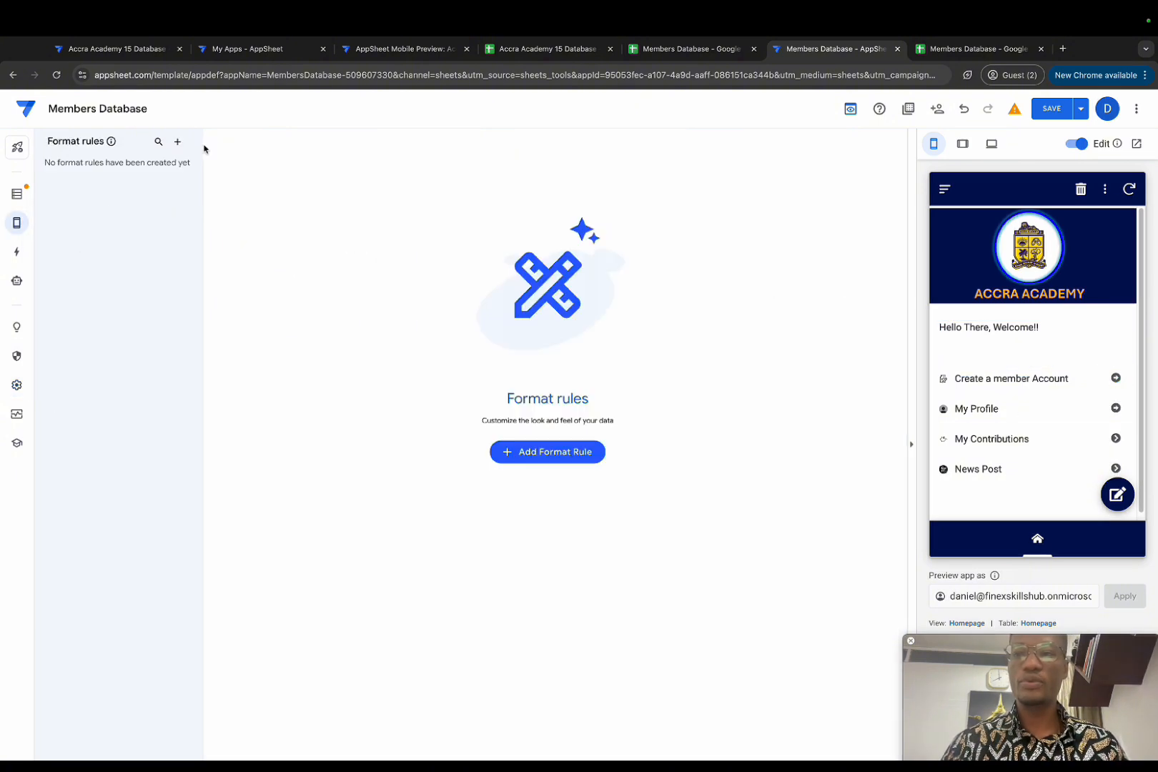
left_click(177, 142)
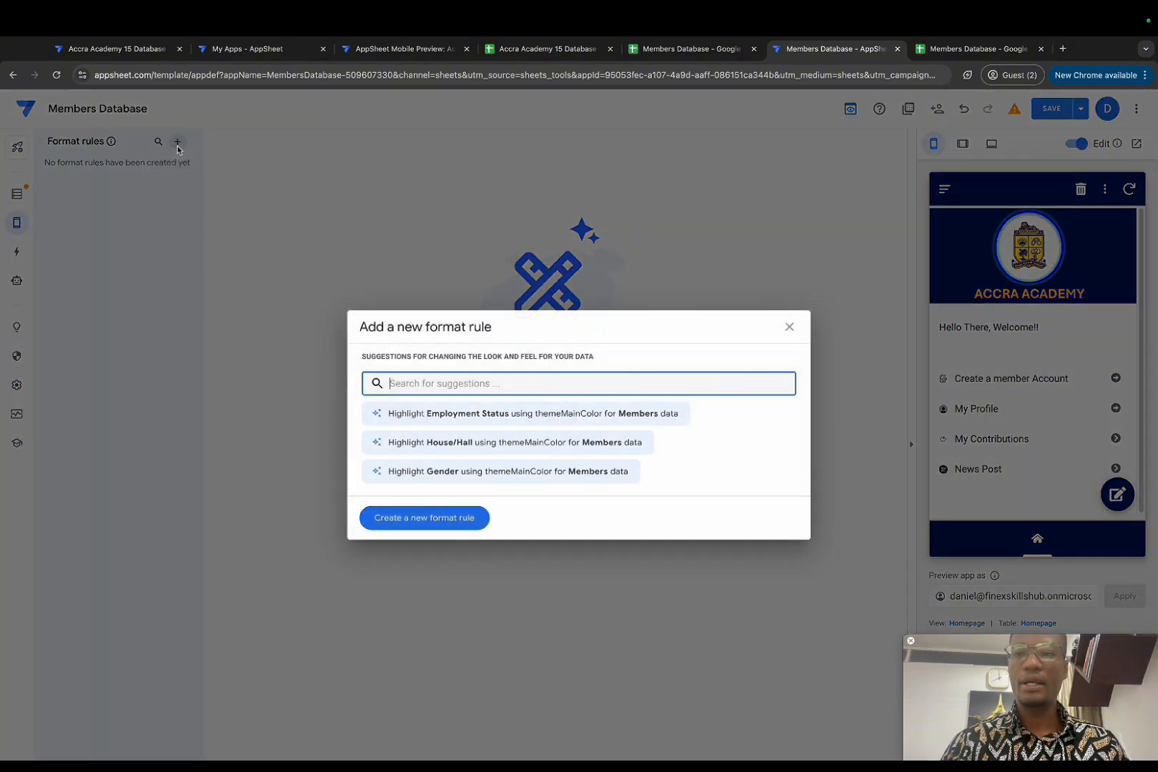
left_click(412, 517)
left_click_drag(433, 192, 348, 189)
key("BackSpace")
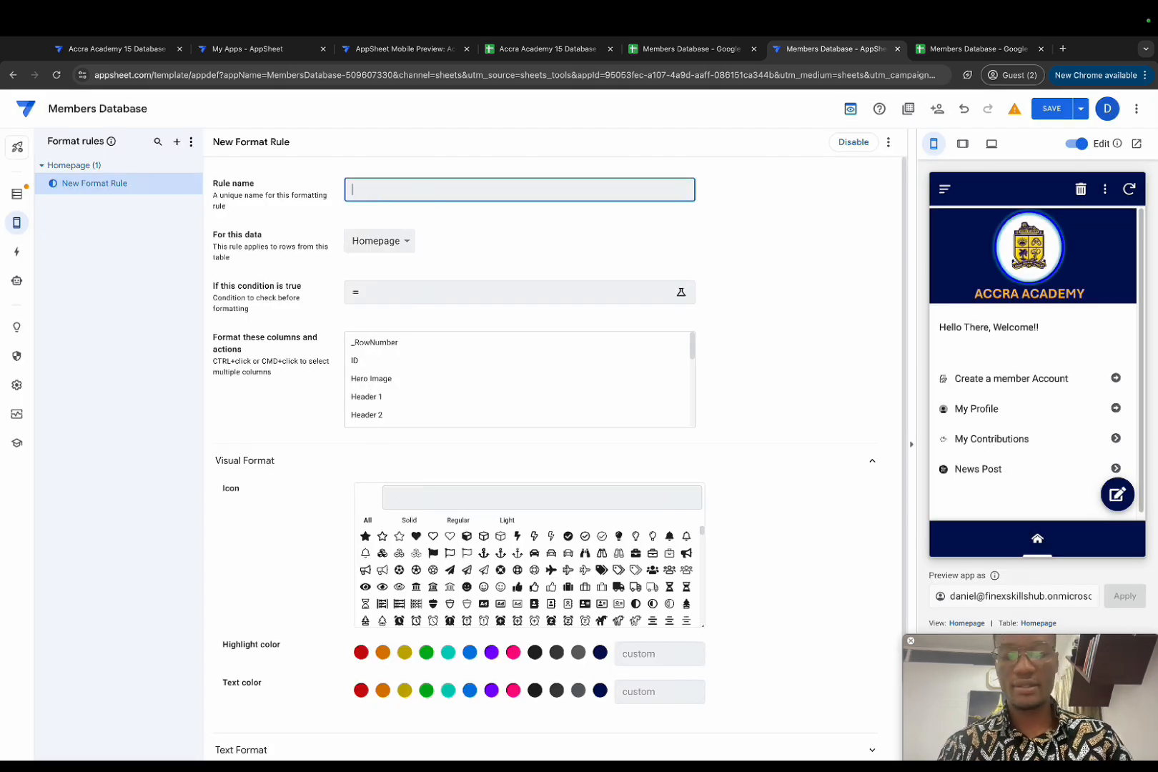
type("Welcome Header")
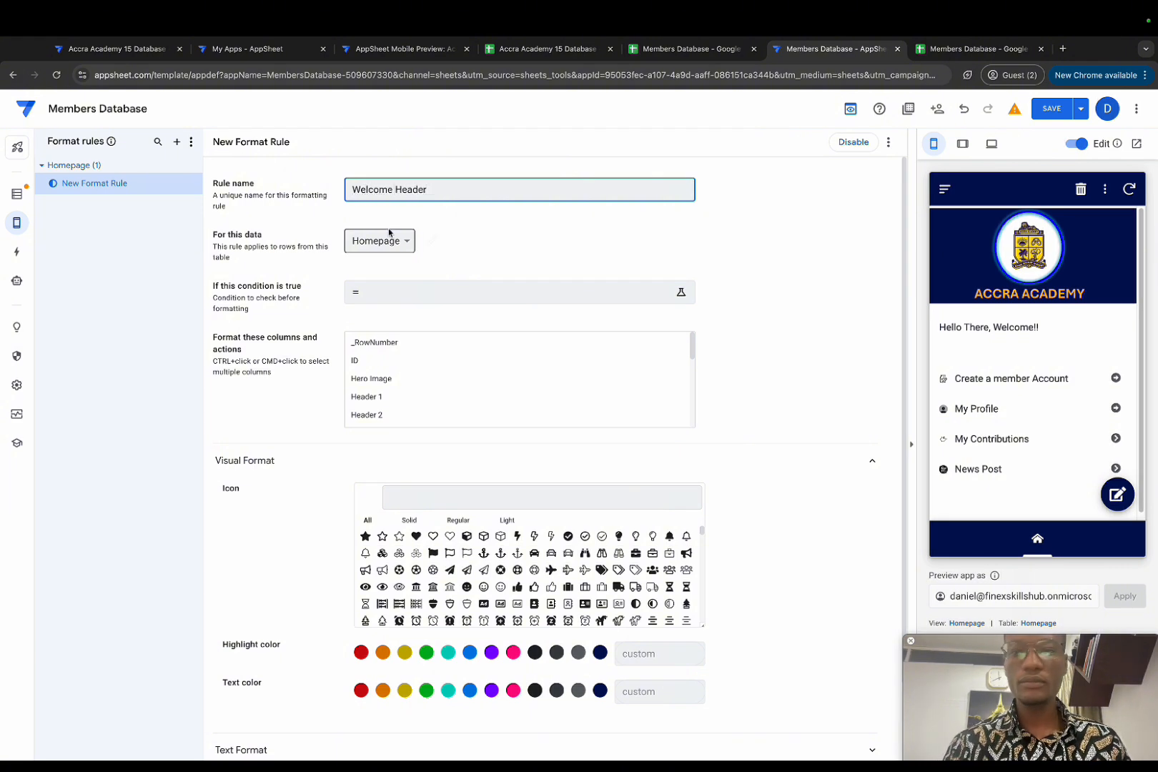
scroll(451, 378, "down", 2)
scroll(429, 372, "up", 2)
scroll(414, 377, "down", 4)
left_click(399, 344)
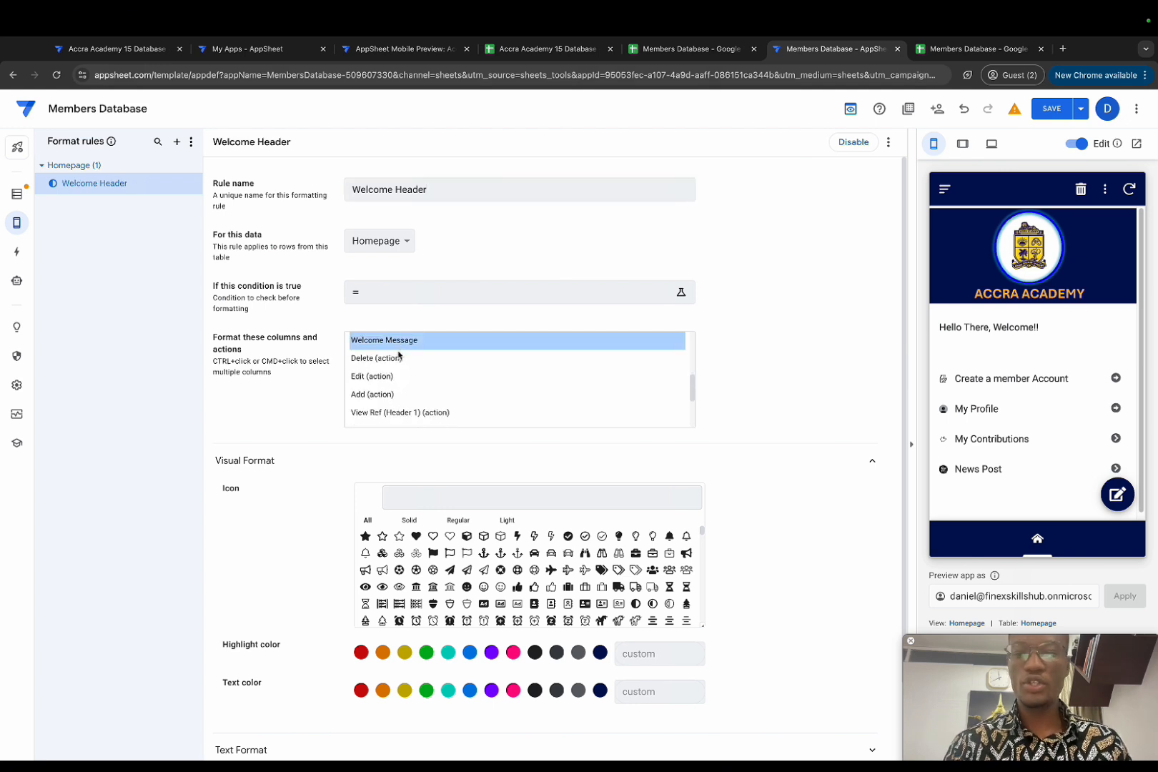
Step: Give the welcome message navy text, a university icon and text size 1.3
scroll(285, 528, "down", 1)
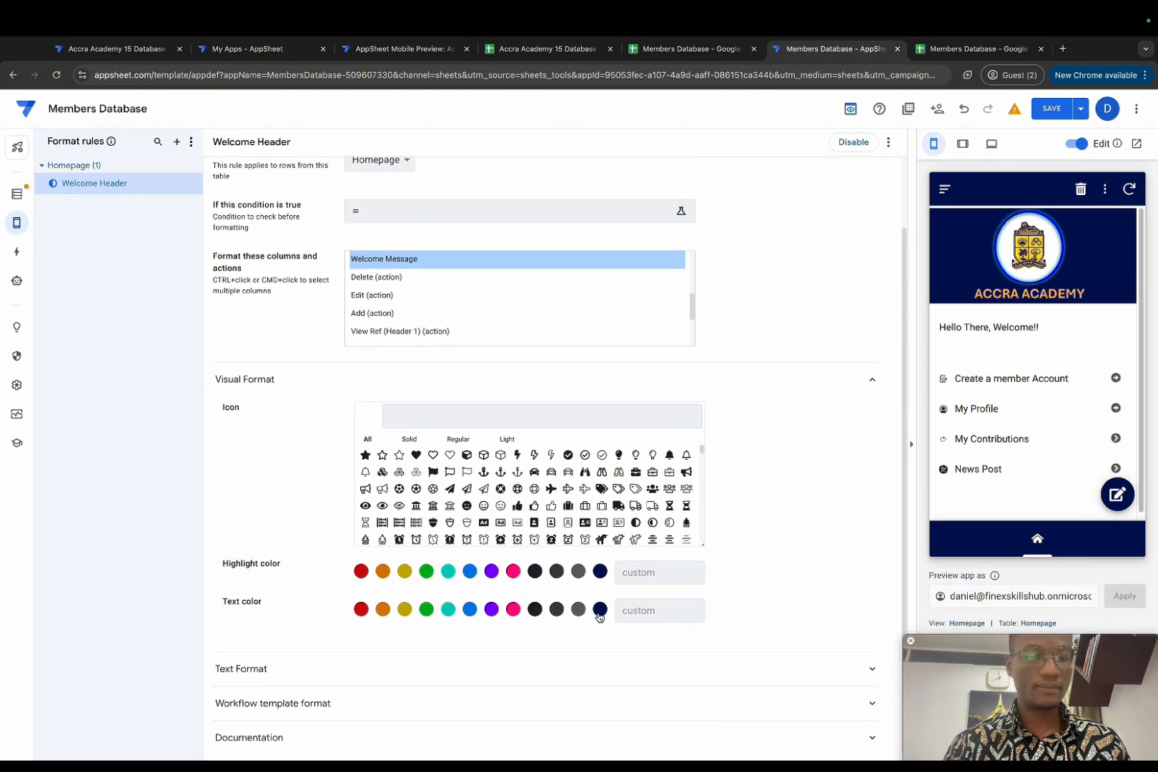
left_click(600, 610)
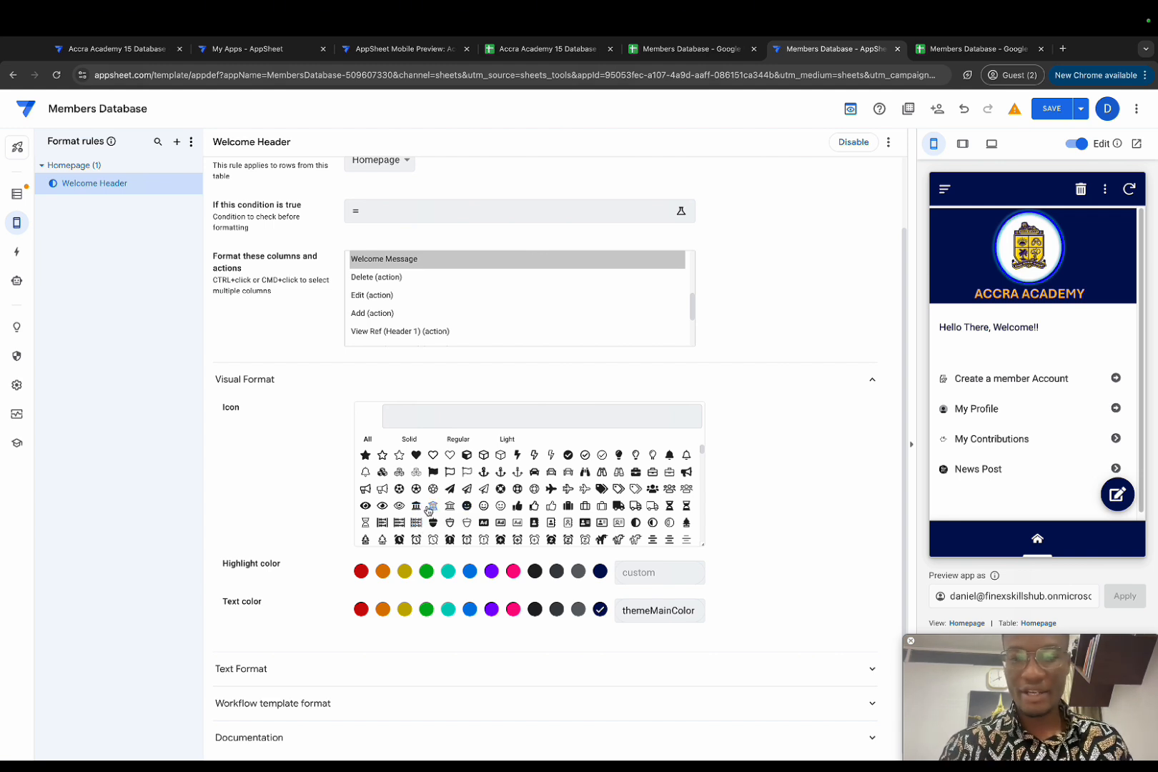
left_click(417, 507)
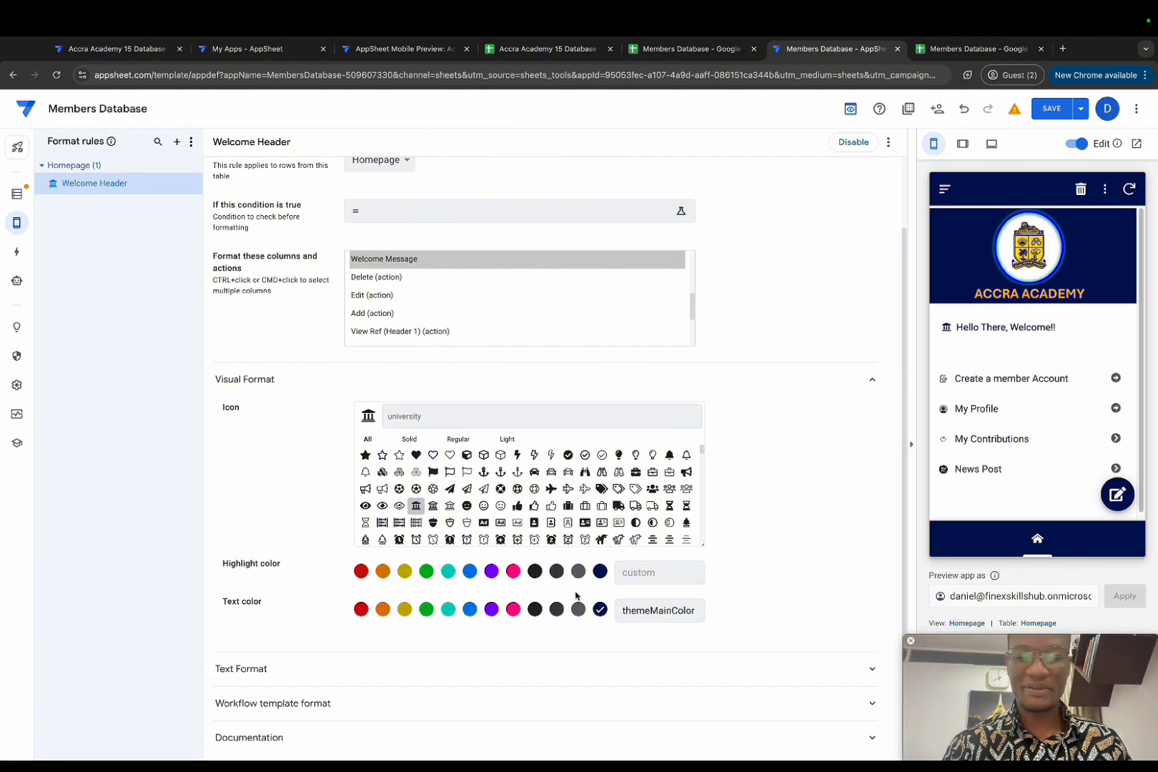
left_click(307, 672)
scroll(304, 629, "down", 3)
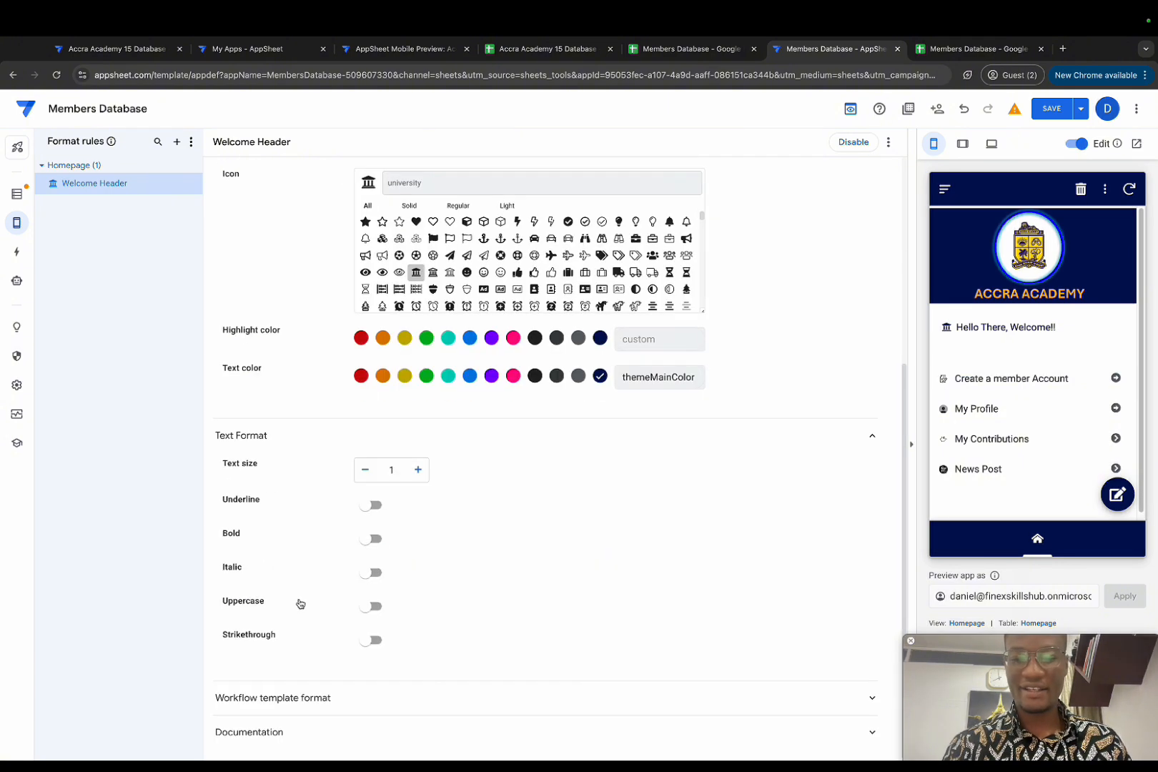
left_click(421, 472)
left_click(419, 470)
left_click(419, 471)
left_click(419, 471)
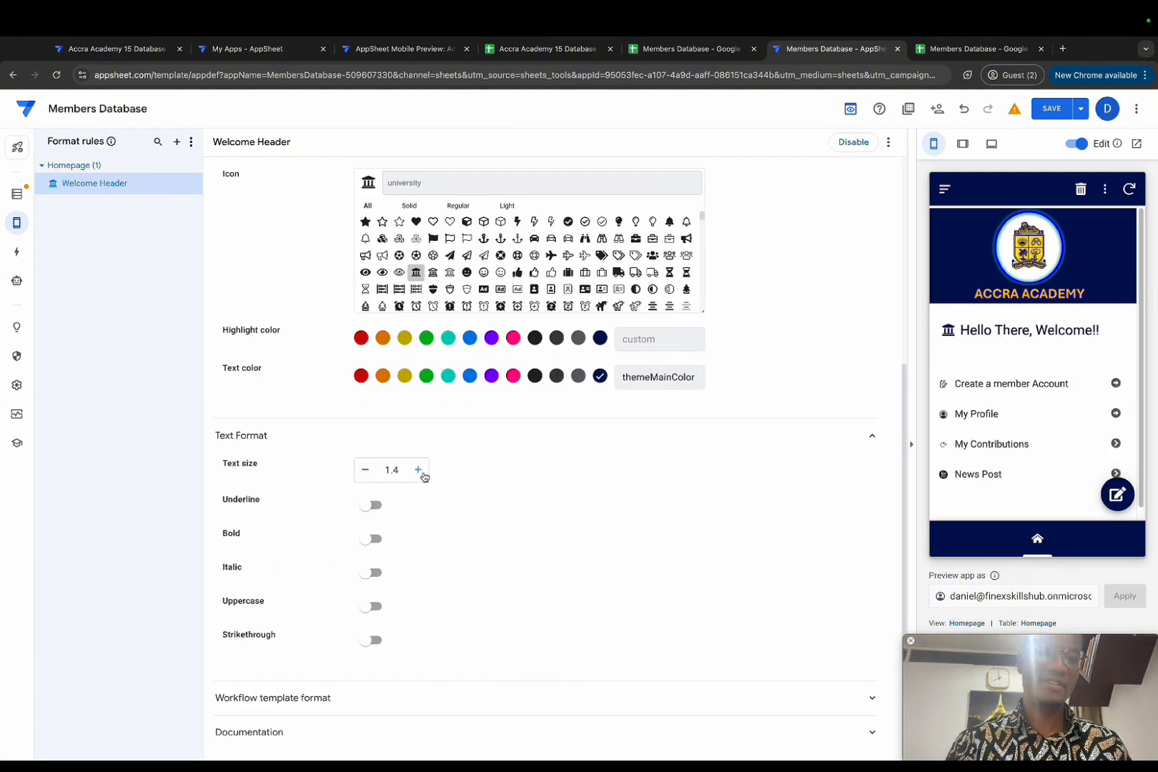
left_click(366, 470)
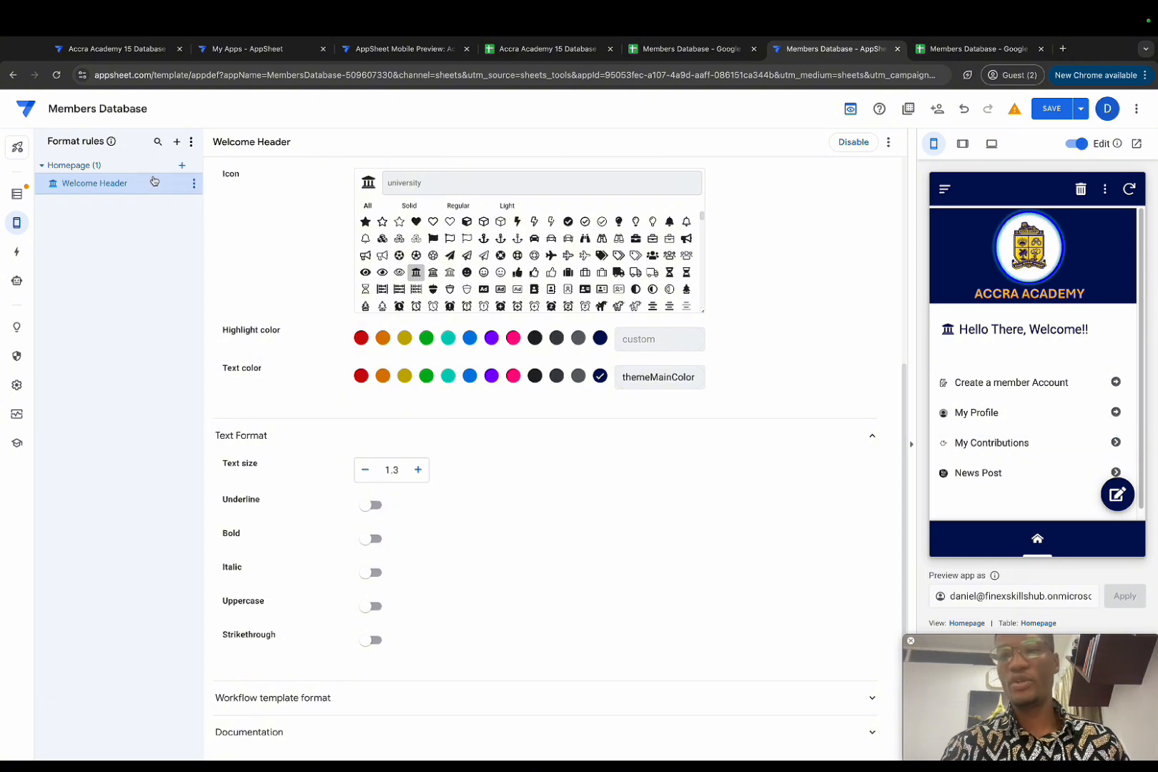
Step: Create a format rule named 'increase image size' for the Header table's Image column
left_click(177, 141)
left_click(421, 525)
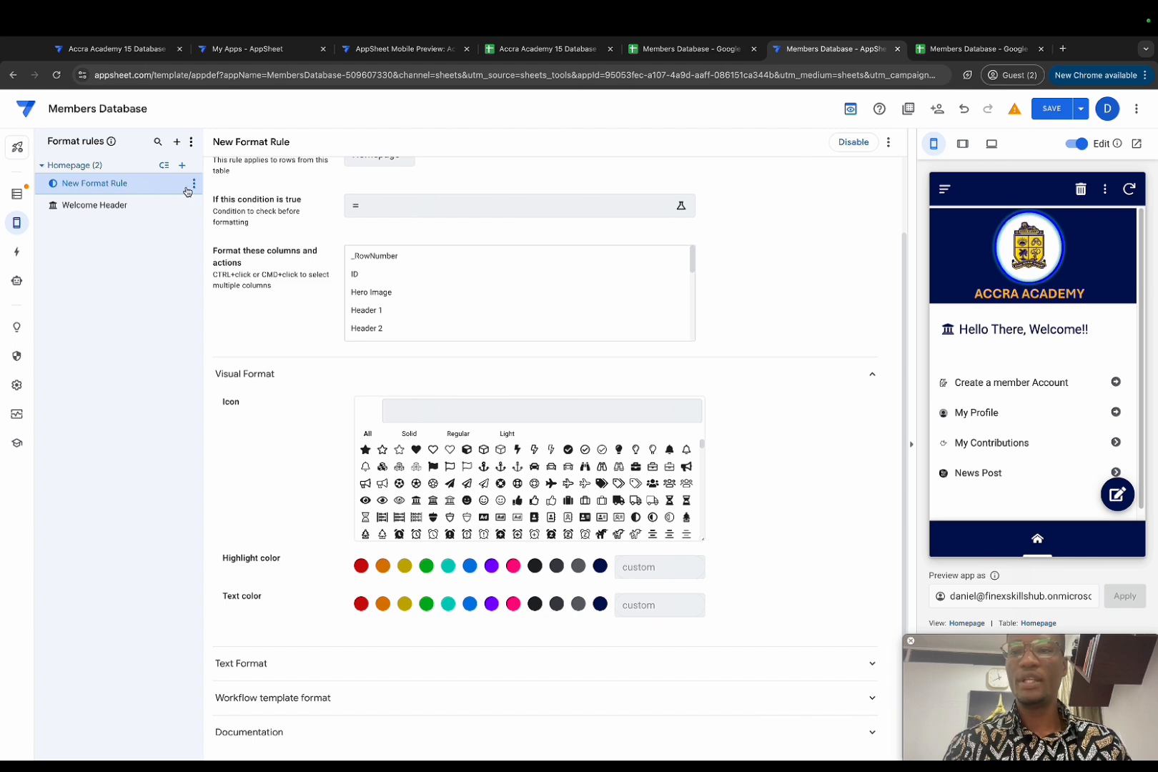
scroll(325, 284, "up", 2)
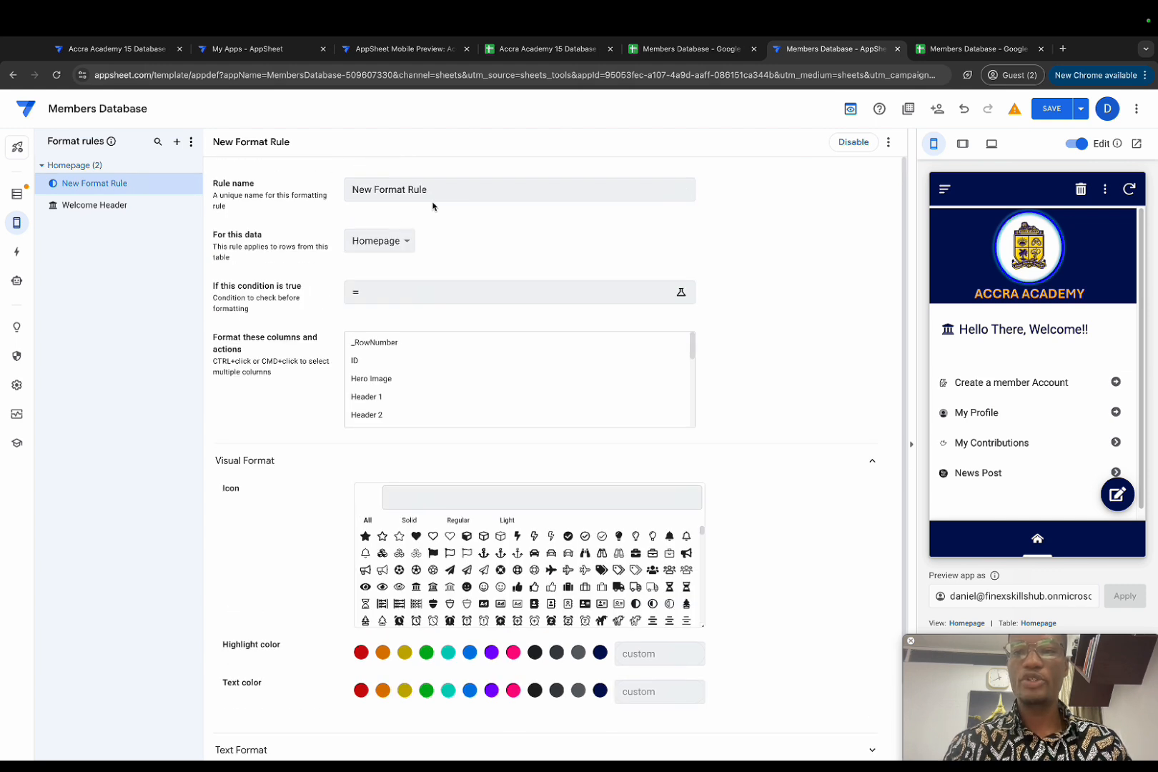
left_click_drag(429, 189, 329, 187)
key("BackSpace")
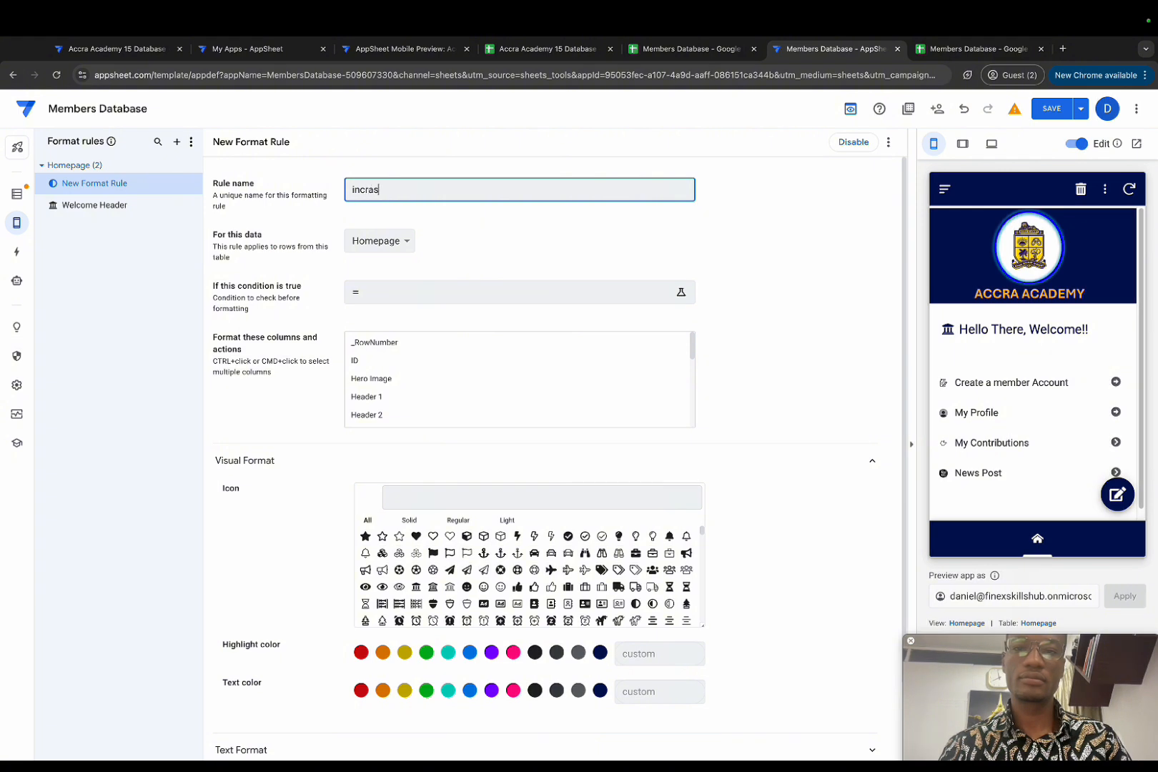
type("increase image size")
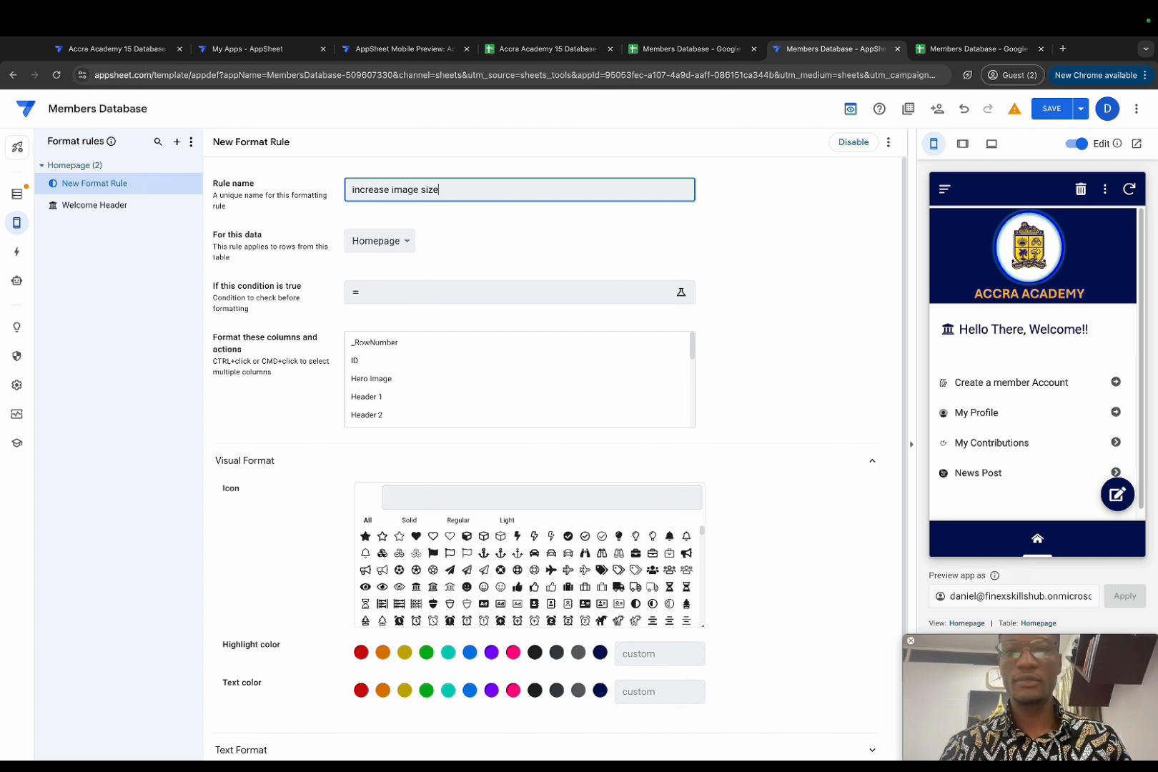
left_click(473, 220)
left_click(405, 241)
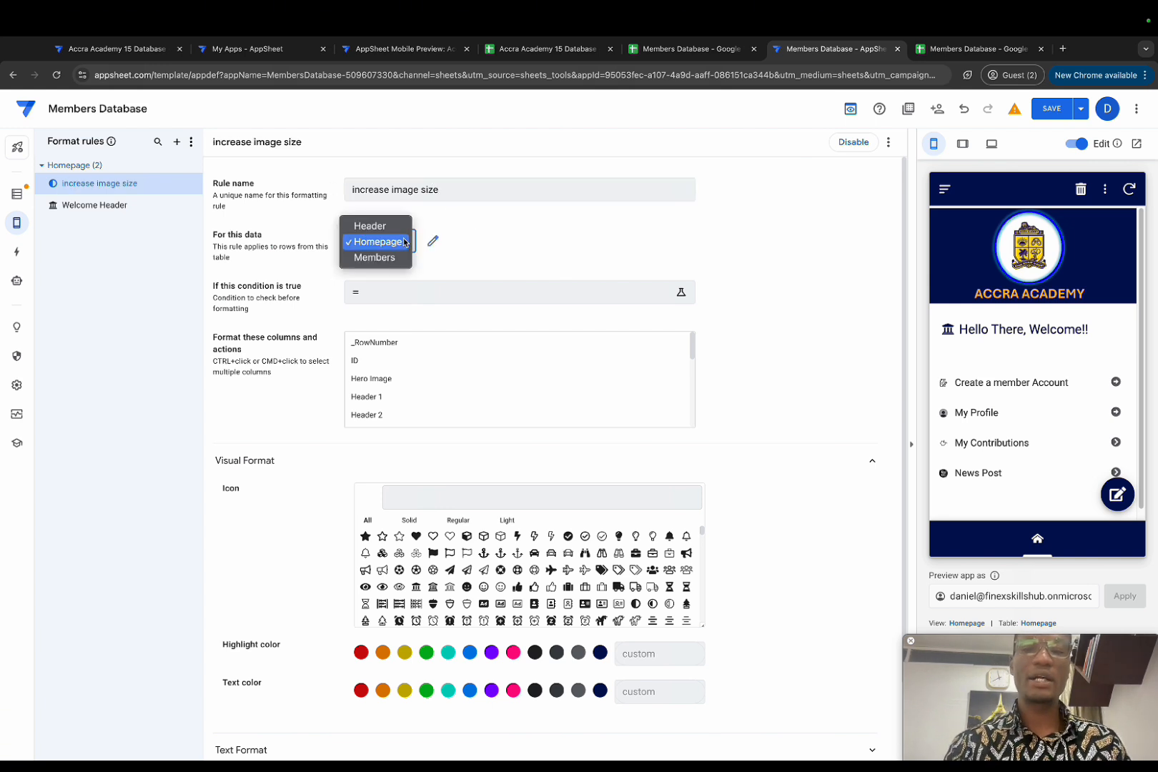
left_click(395, 227)
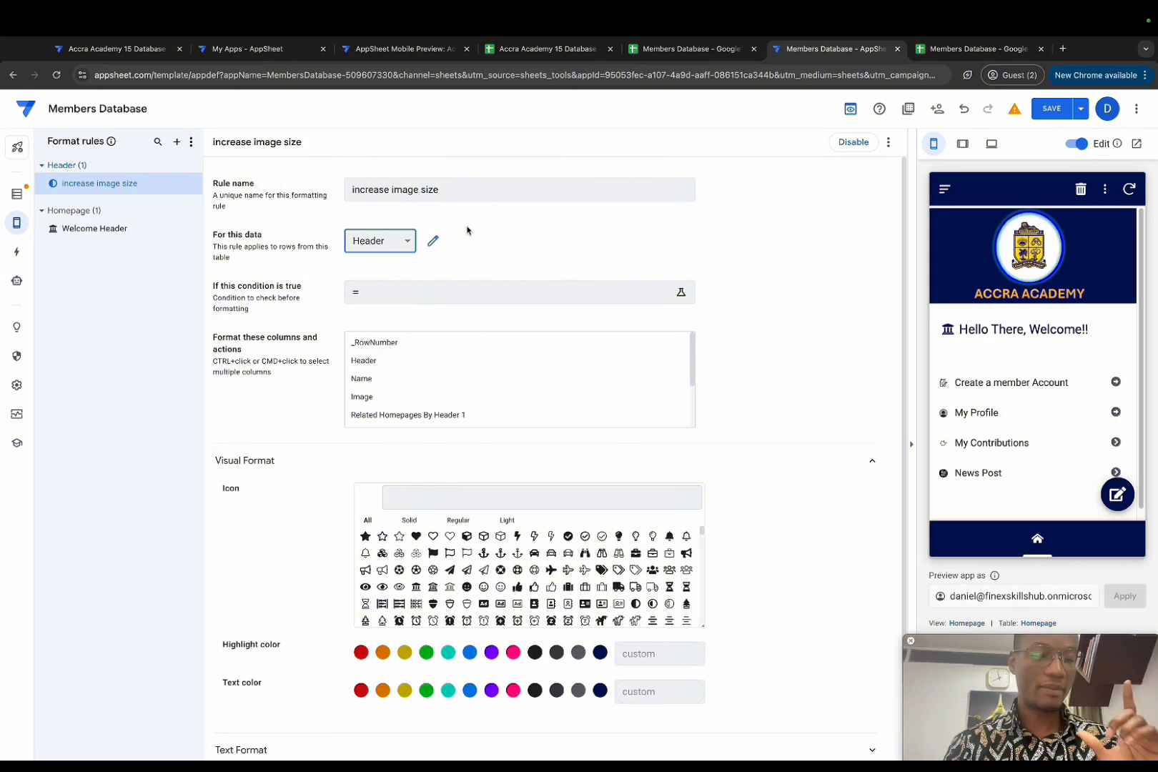
left_click(380, 398)
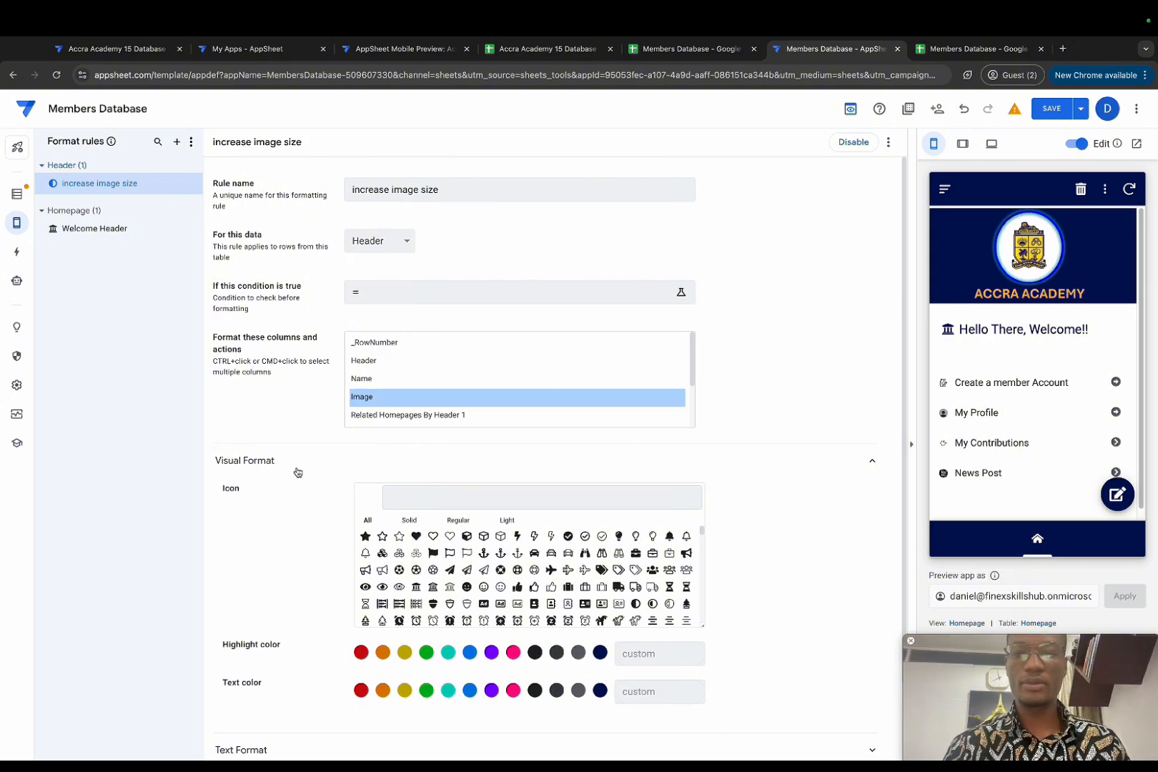
Step: Raise the Image column's text size to 1.6 and save the app
scroll(250, 486, "down", 1)
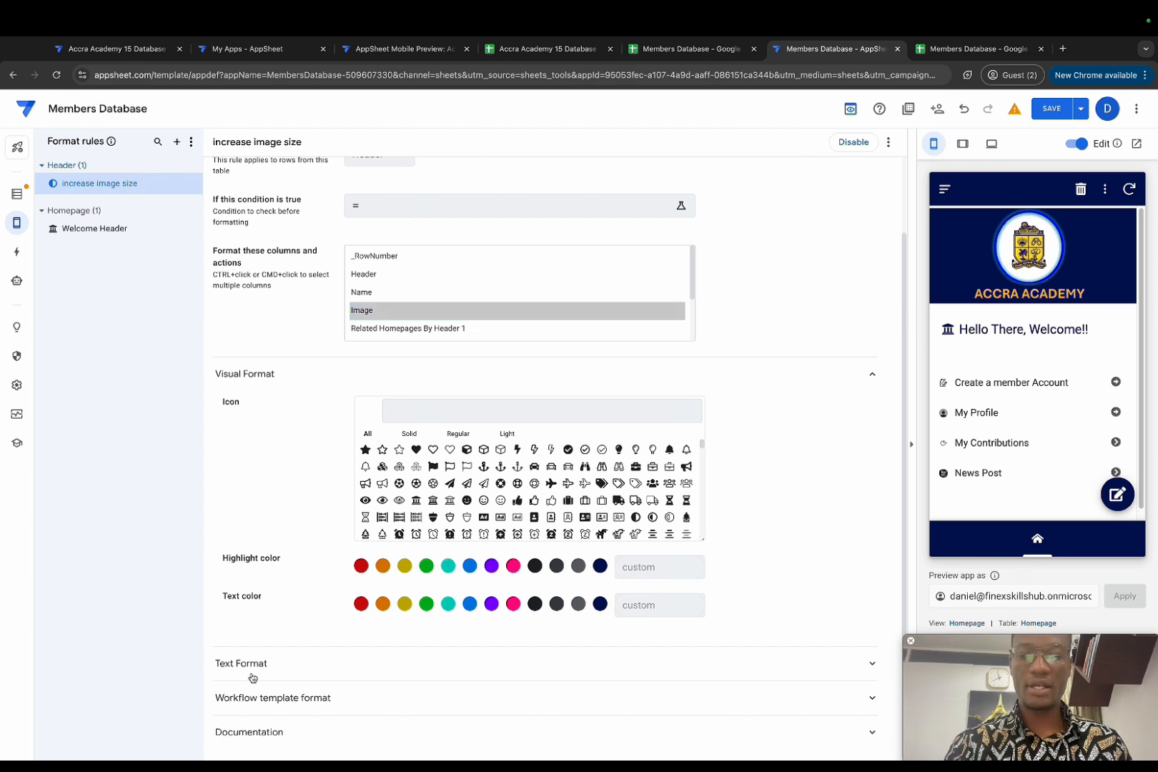
left_click(255, 672)
scroll(292, 569, "down", 3)
left_click(419, 473)
left_click(419, 473)
left_click(419, 473)
left_click(420, 474)
left_click(419, 472)
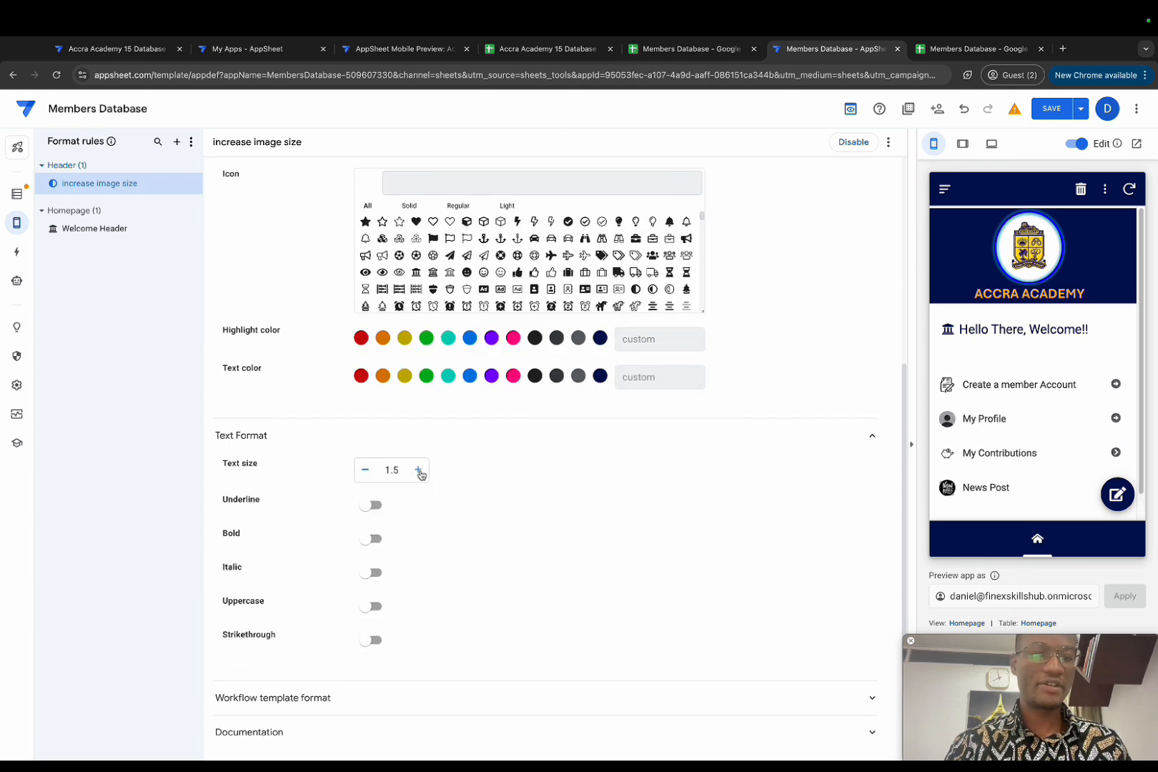
left_click(419, 472)
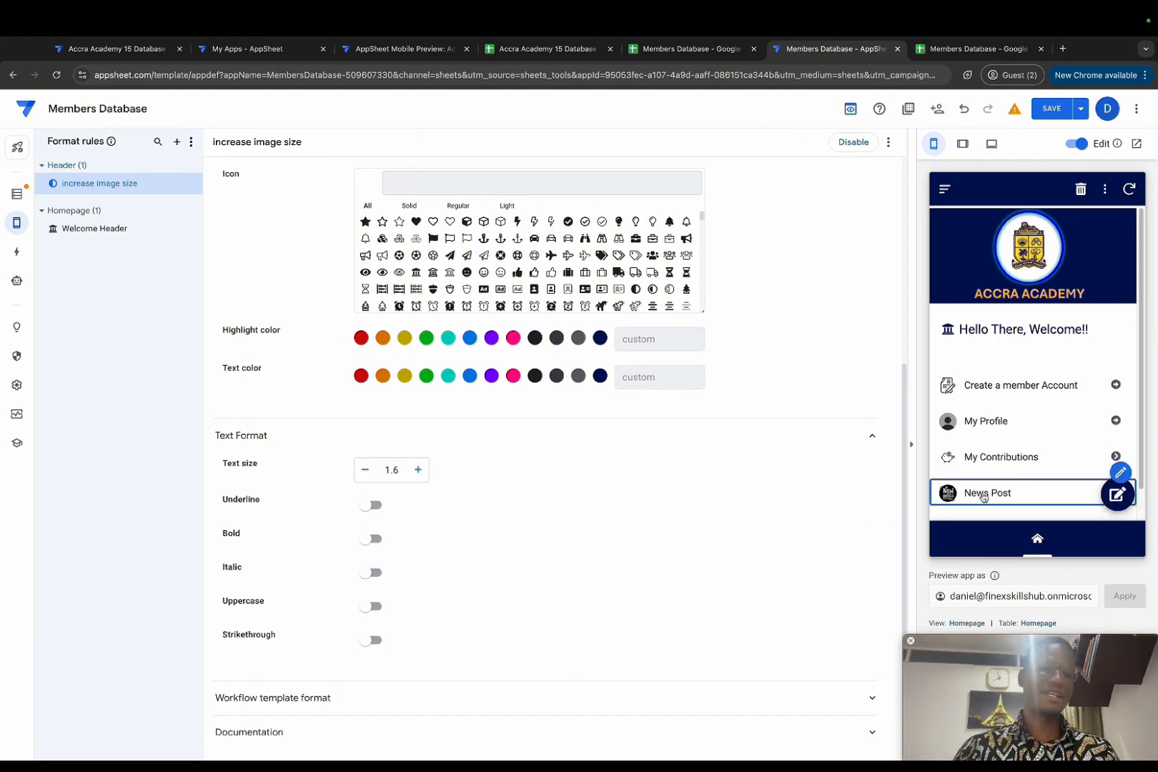
scroll(982, 471, "down", 1)
scroll(982, 469, "down", 1)
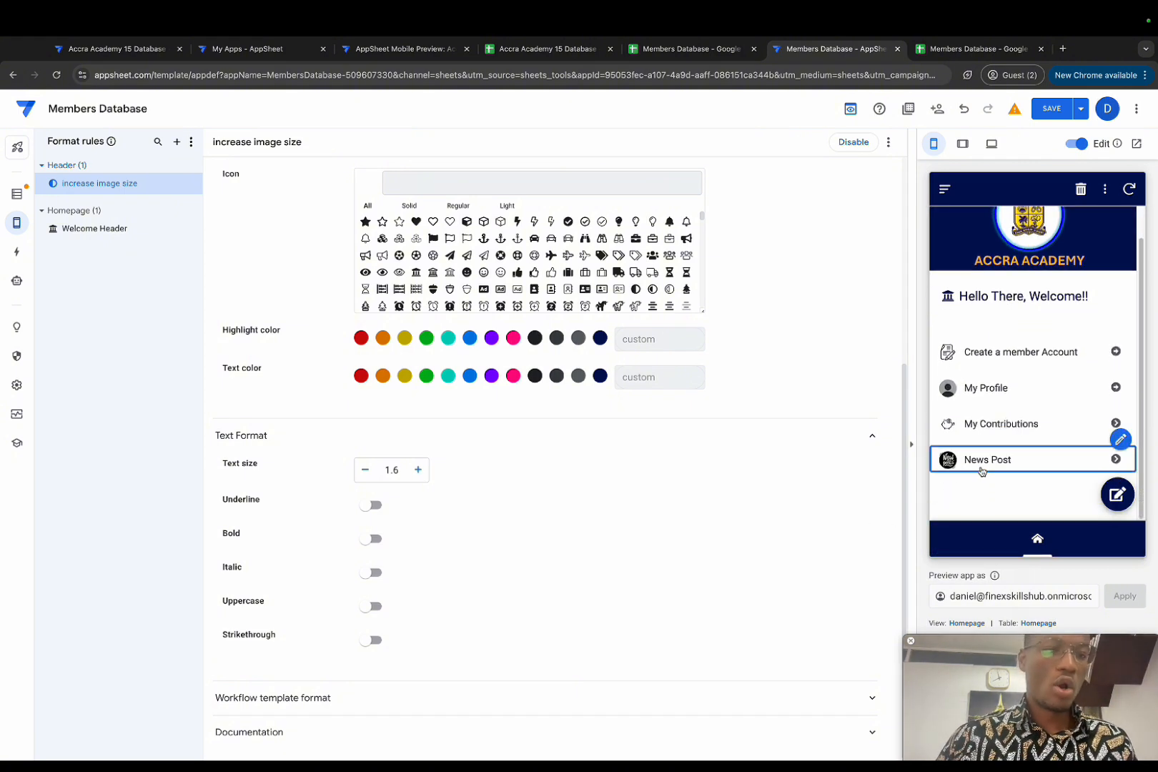
scroll(978, 472, "up", 2)
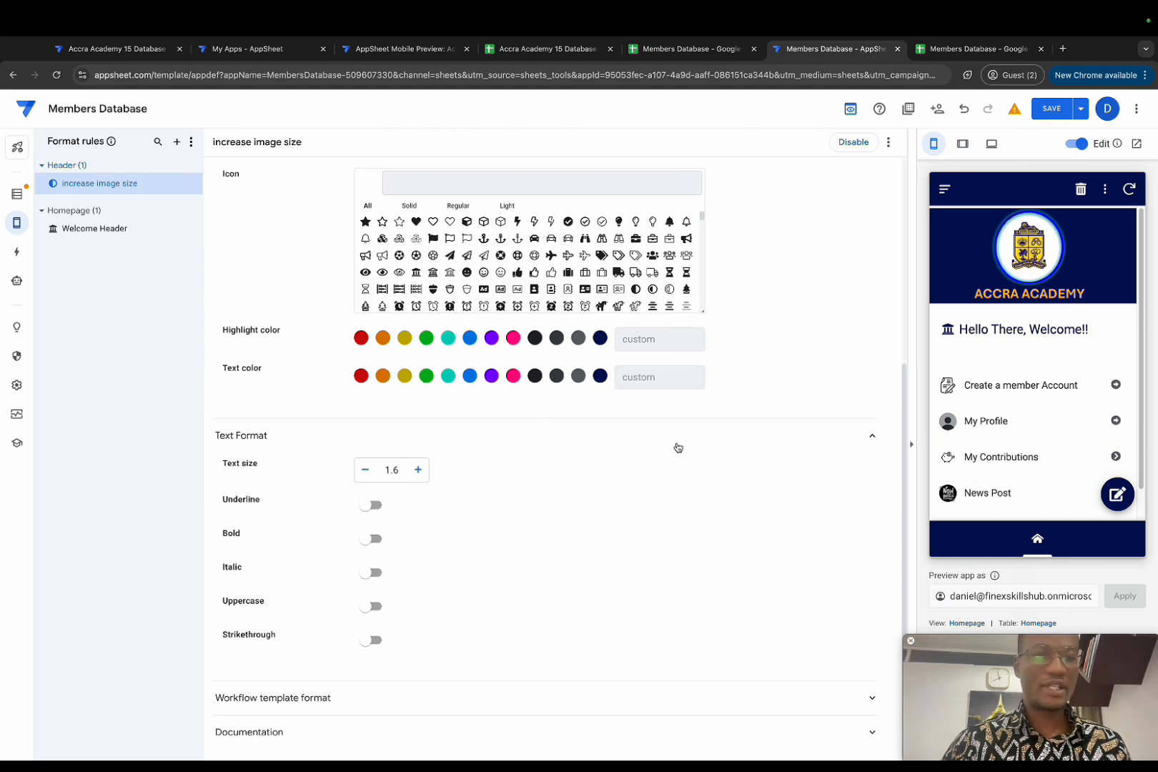
left_click(1044, 113)
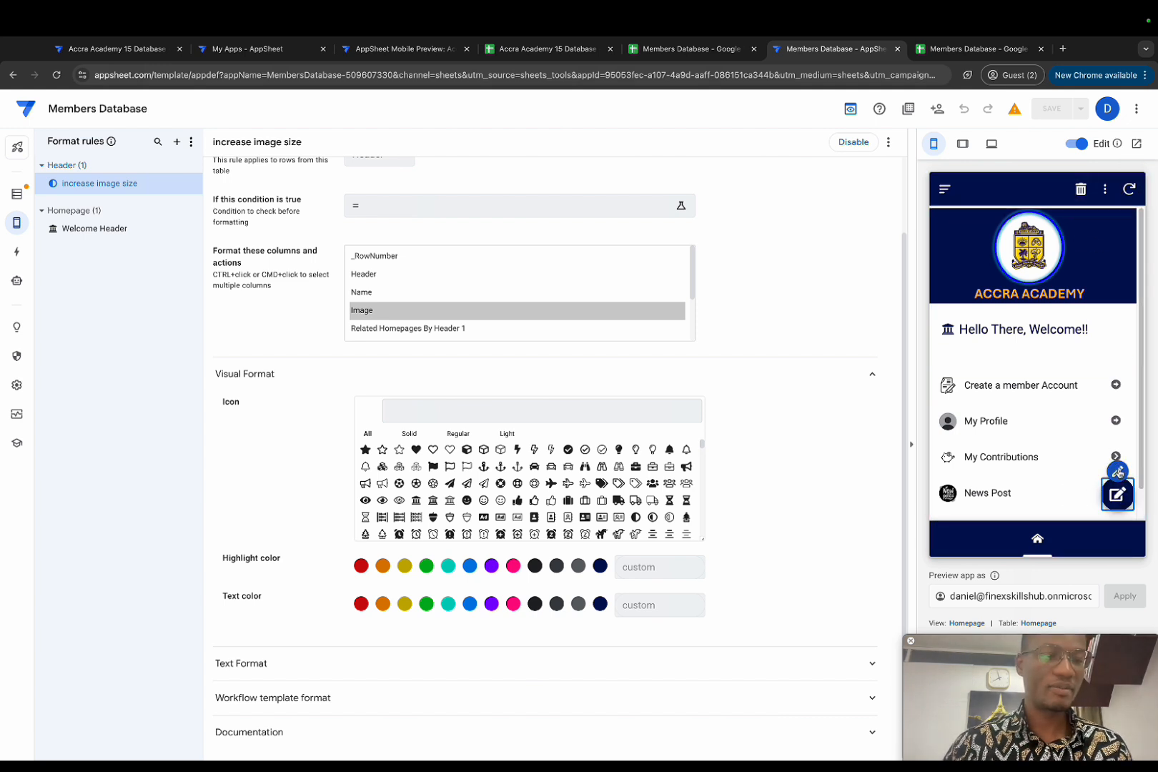
Step: Set the Homepage Edit and Delete actions' position to Hide
left_click(1117, 472)
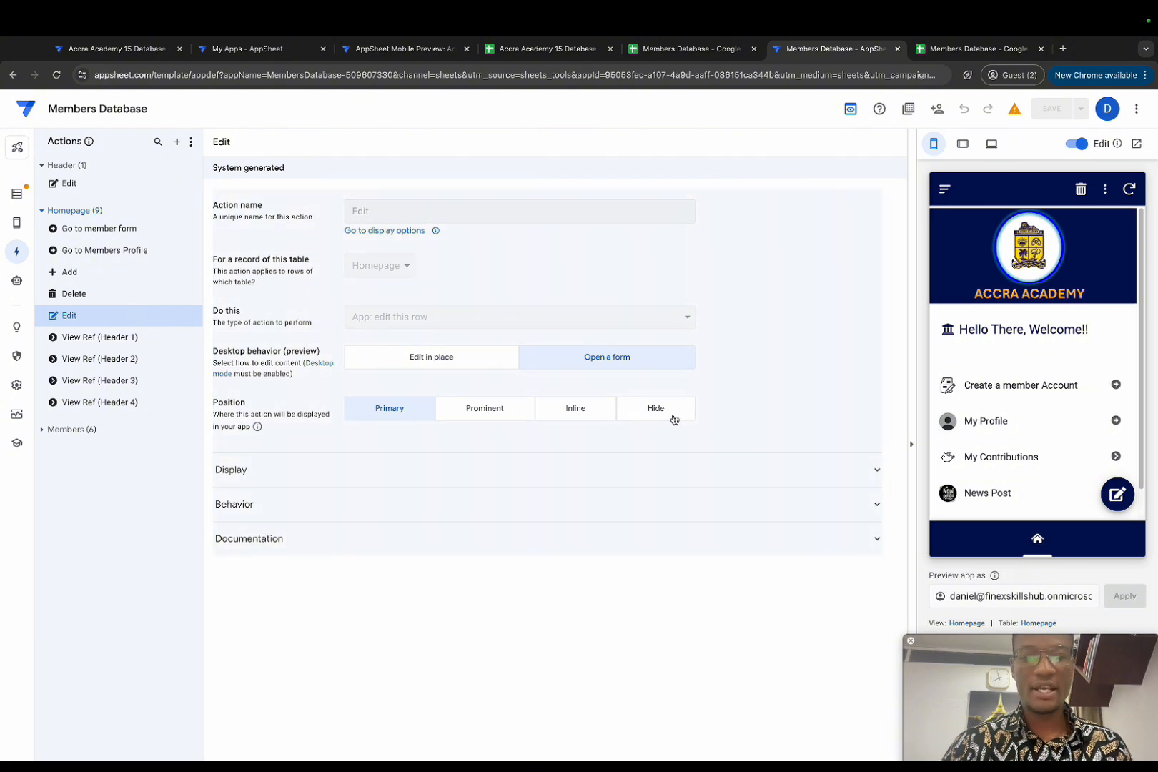
left_click(673, 416)
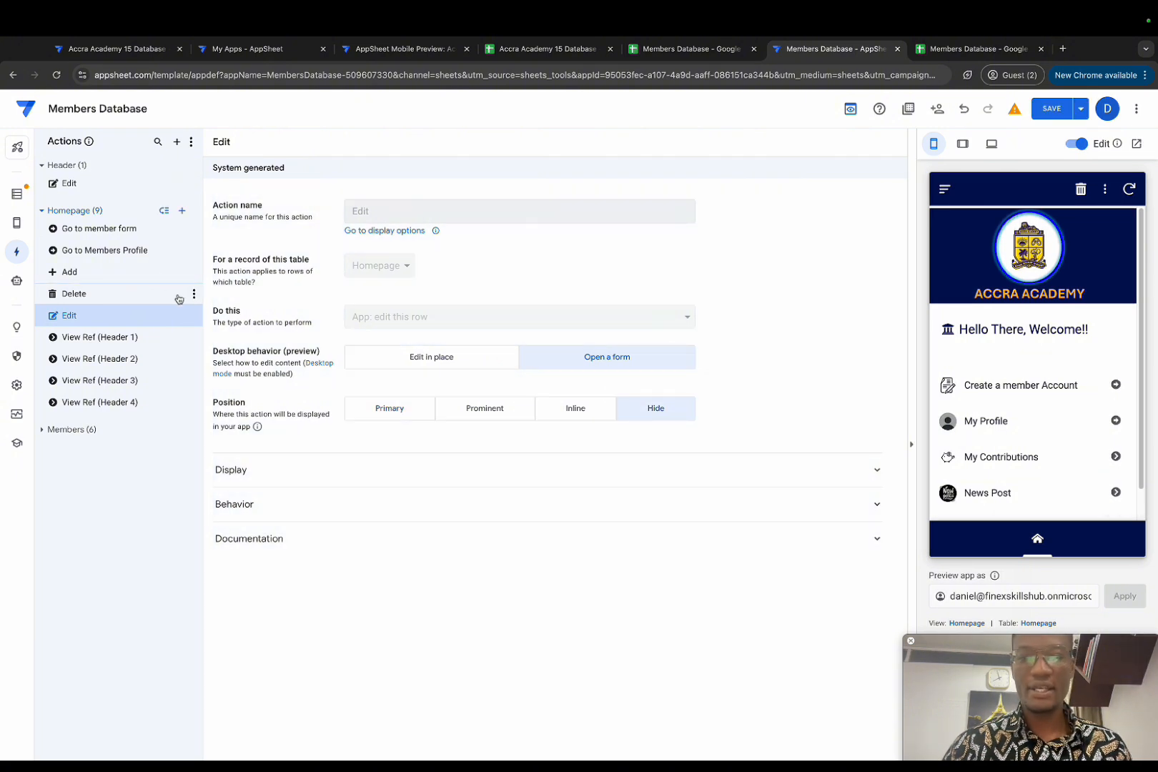
left_click(179, 295)
left_click(650, 364)
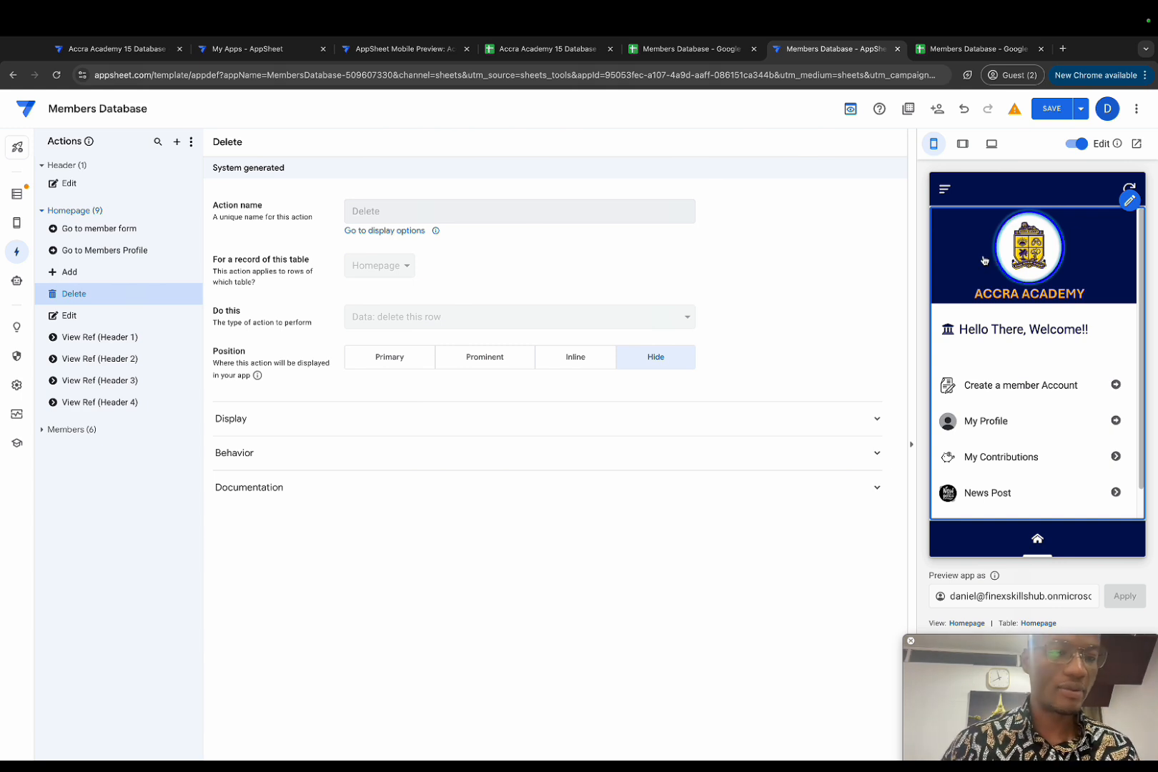
Step: Test the Create a member Account and My Profile menu items in the preview
left_click(991, 396)
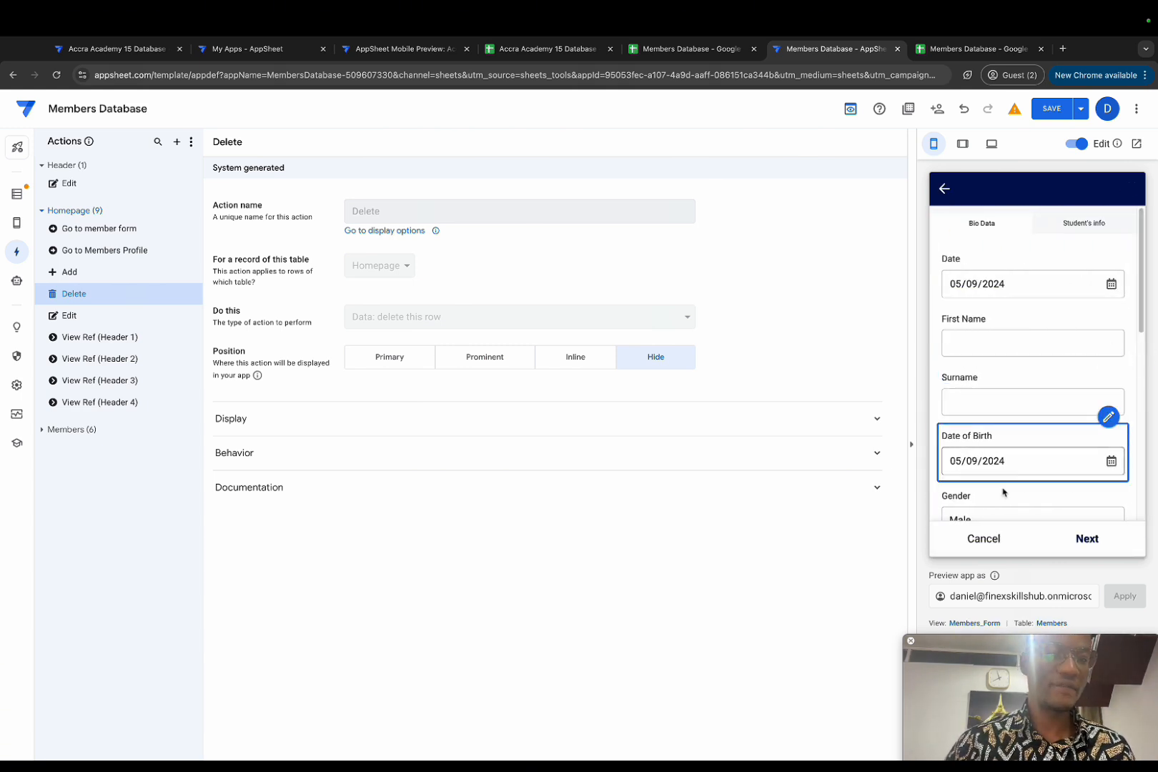
left_click(944, 190)
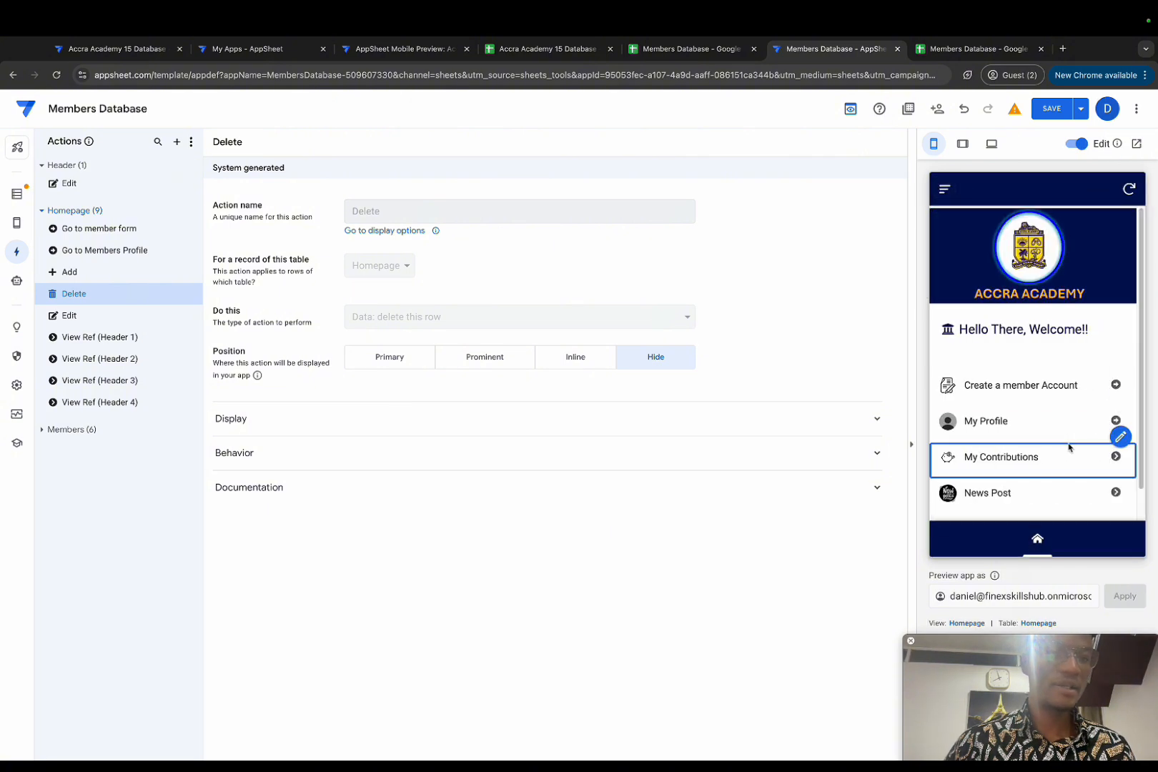
left_click(999, 419)
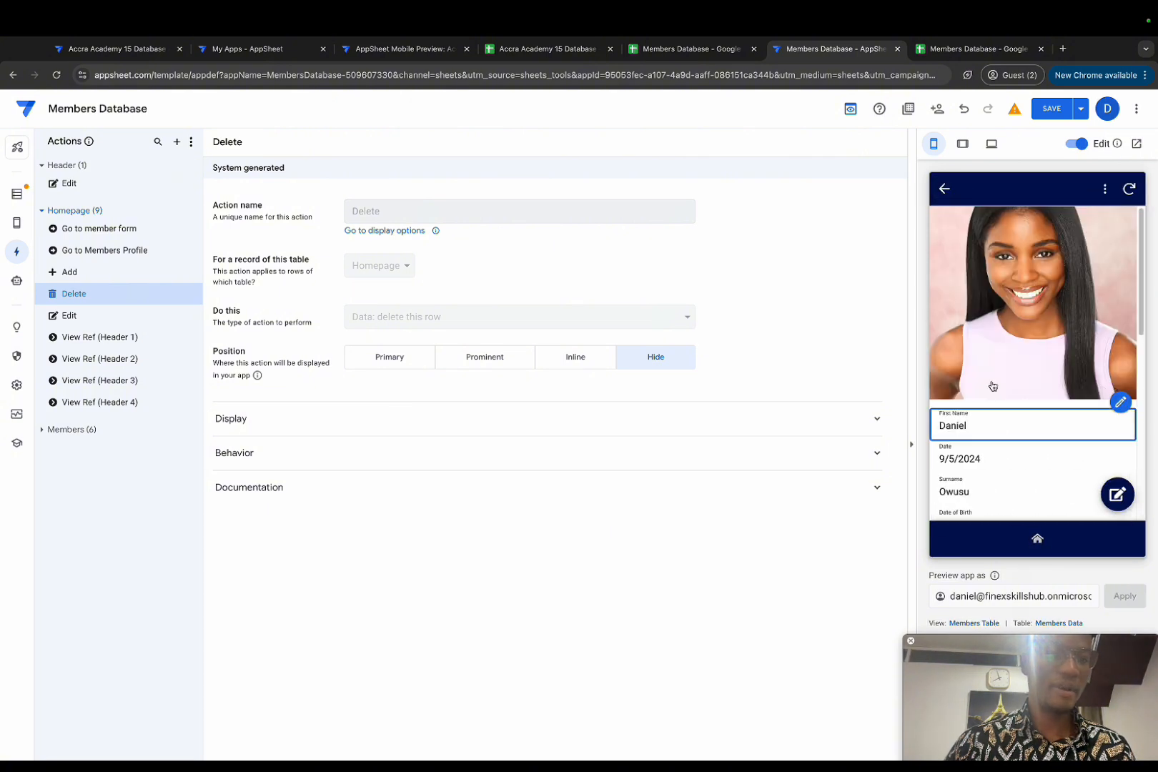
left_click(944, 189)
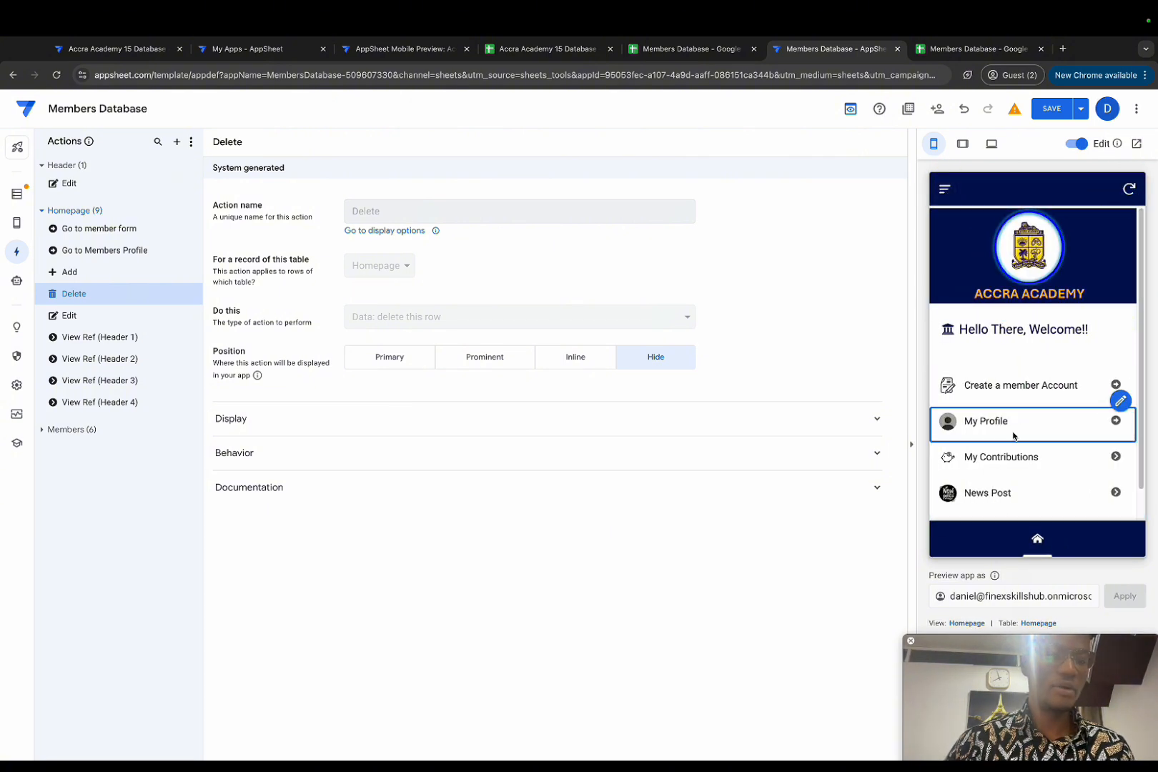
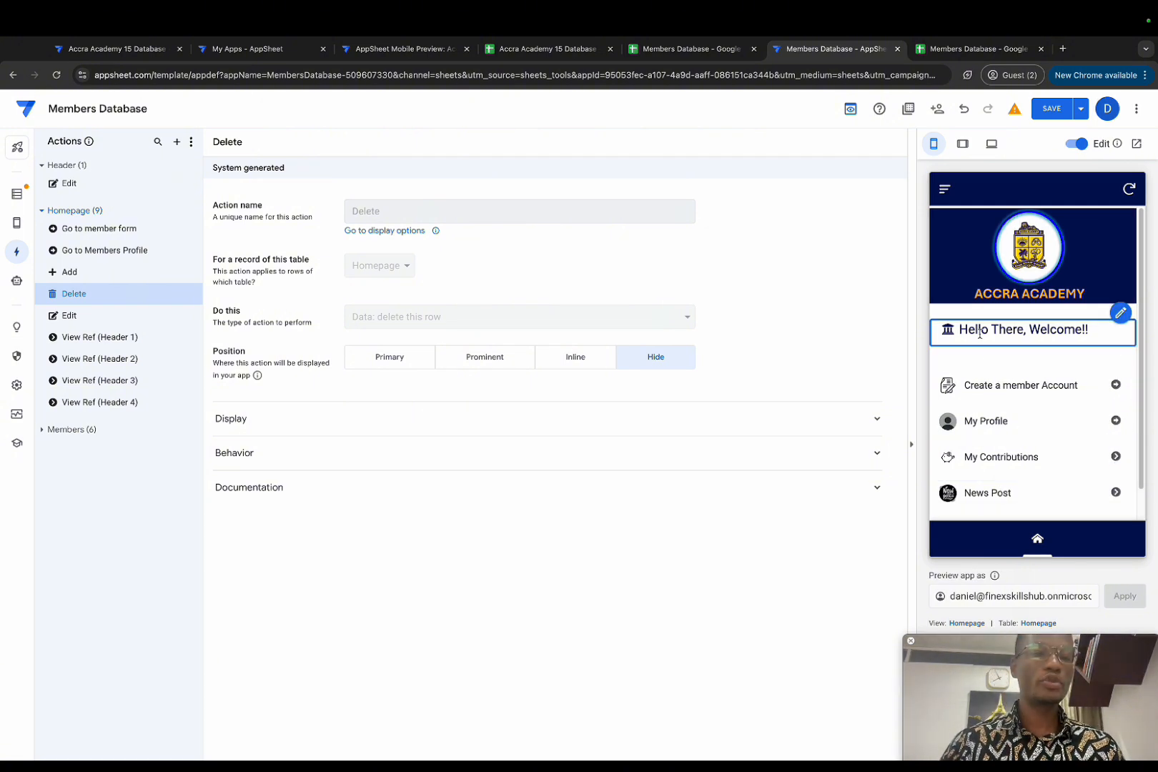
Step: From the preview's Homepage view, open the Homepage table's columns in the data editor
left_click(1119, 318)
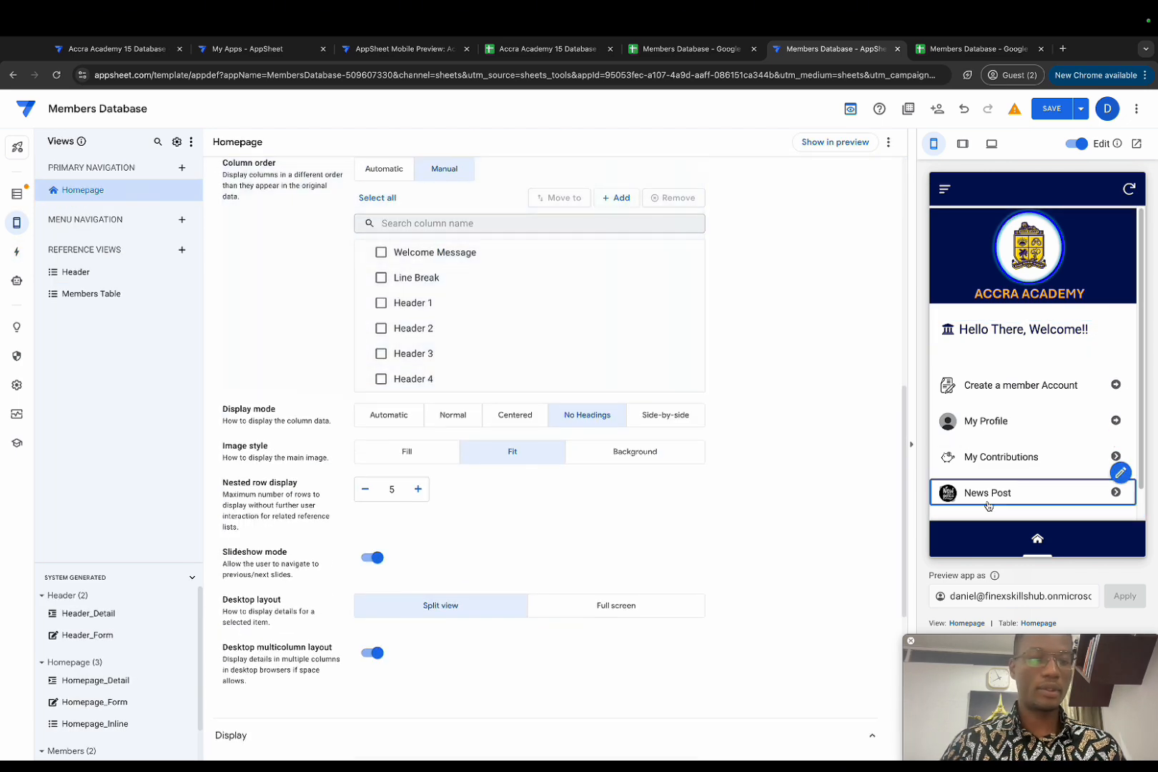
left_click(1038, 624)
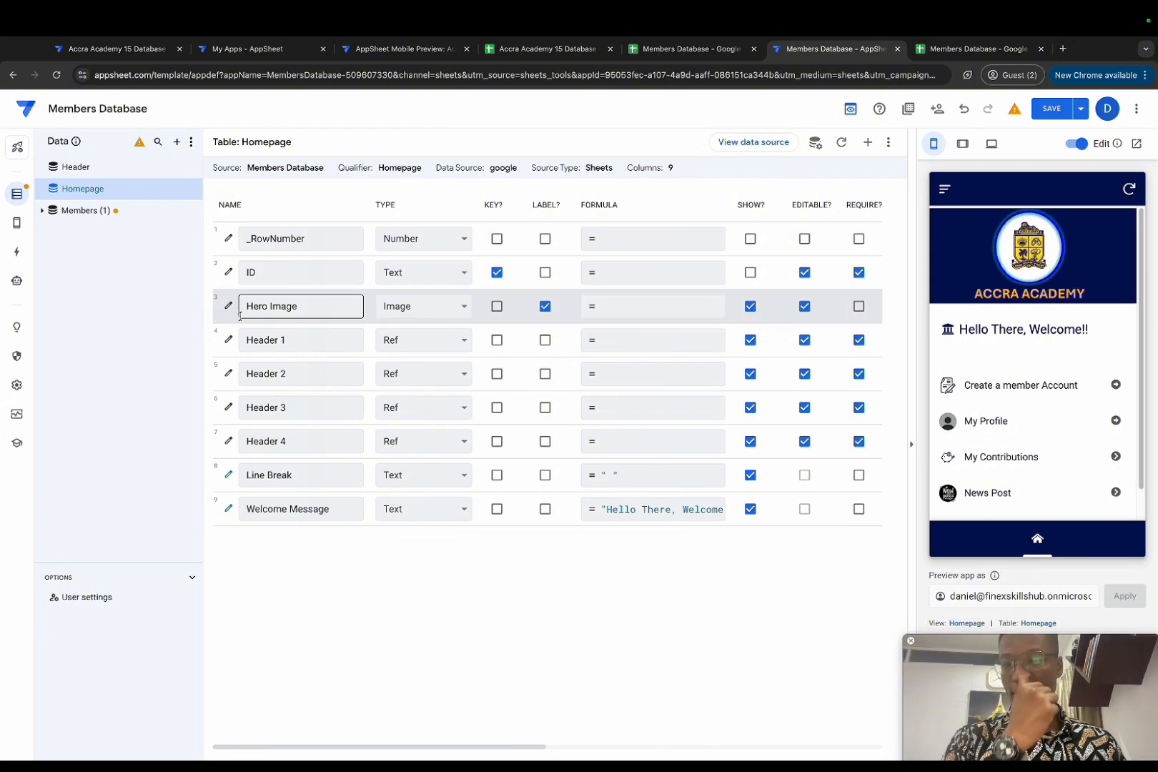
Step: Give Header 1 the Show? formula in(useremail(),members[Email Address]) and test it
left_click(229, 340)
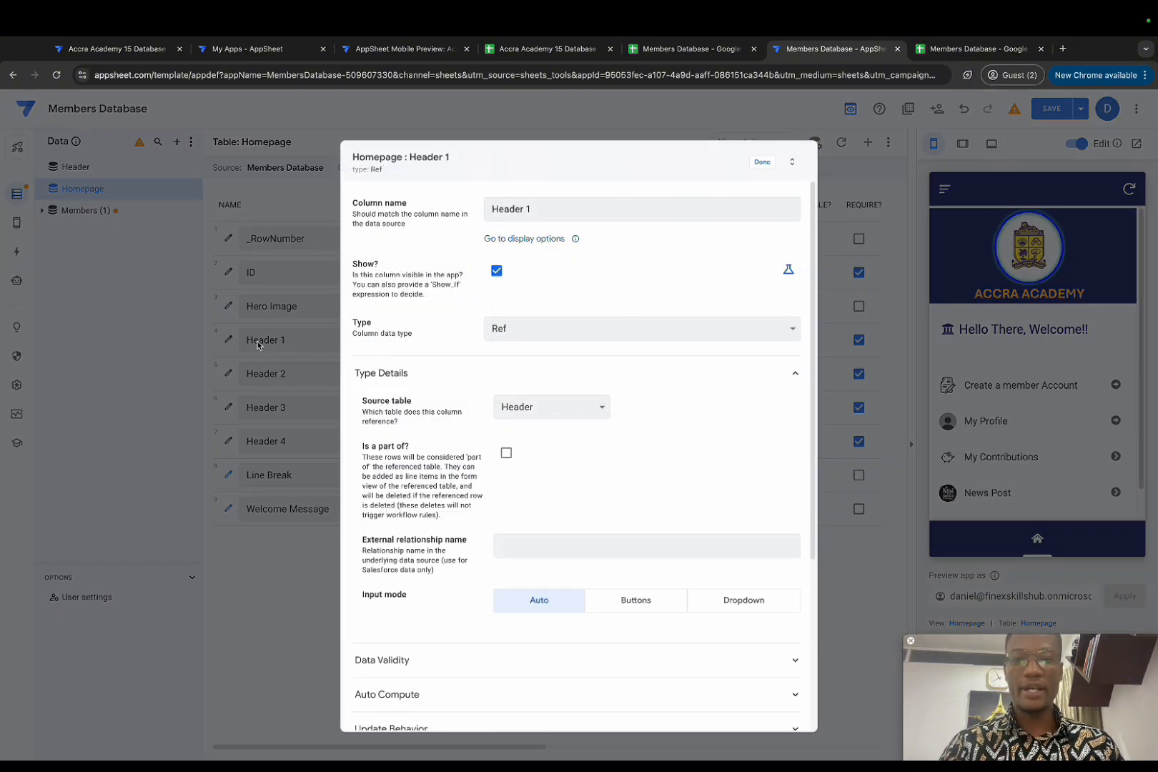
left_click(788, 270)
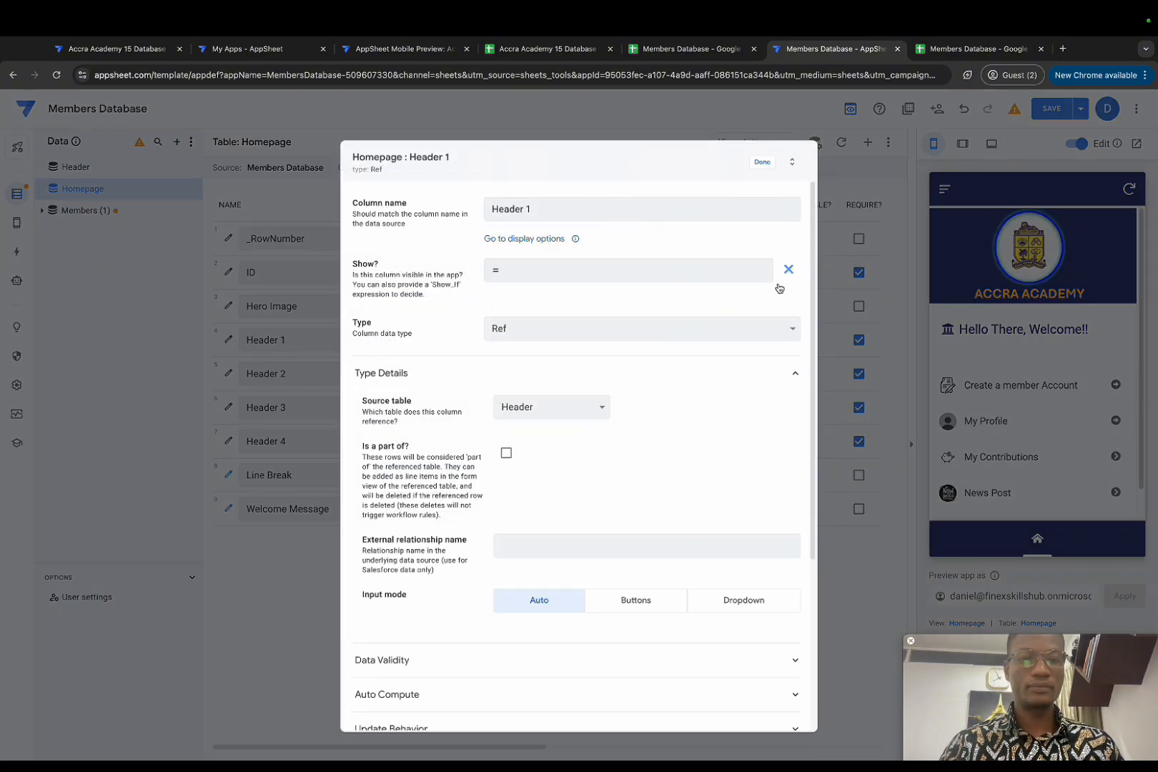
left_click(571, 277)
type("in(")
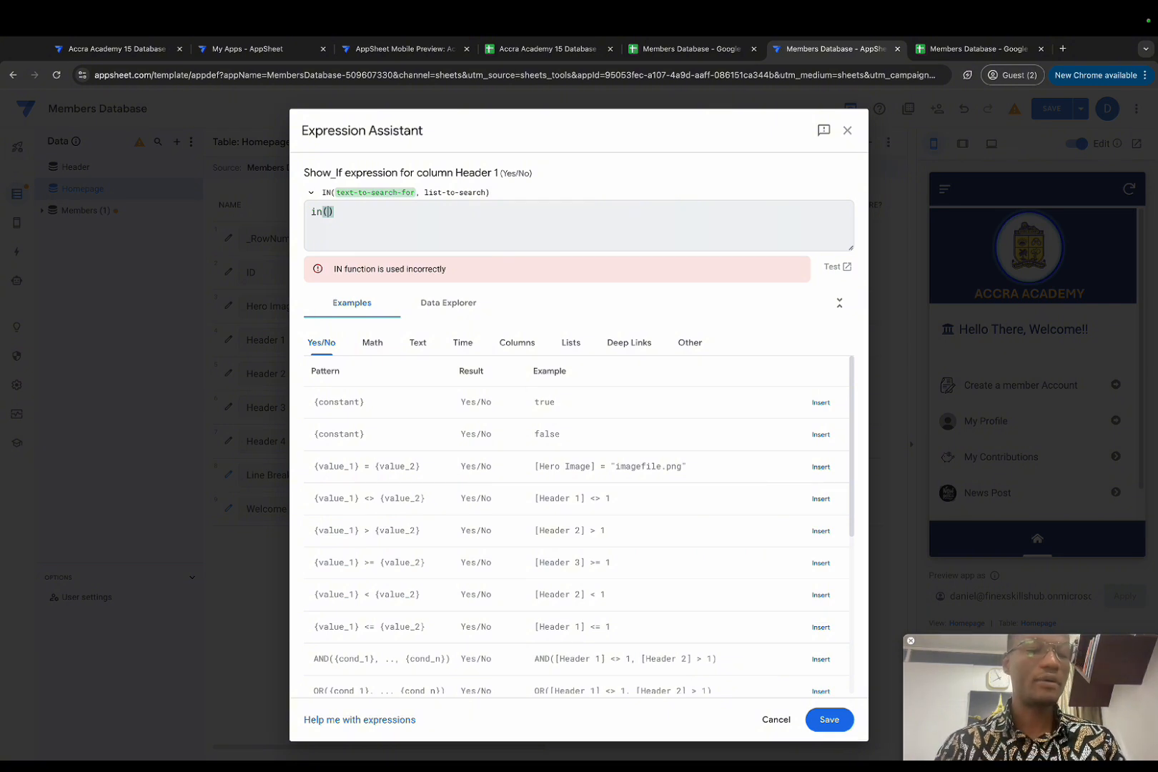
type("useremail()")
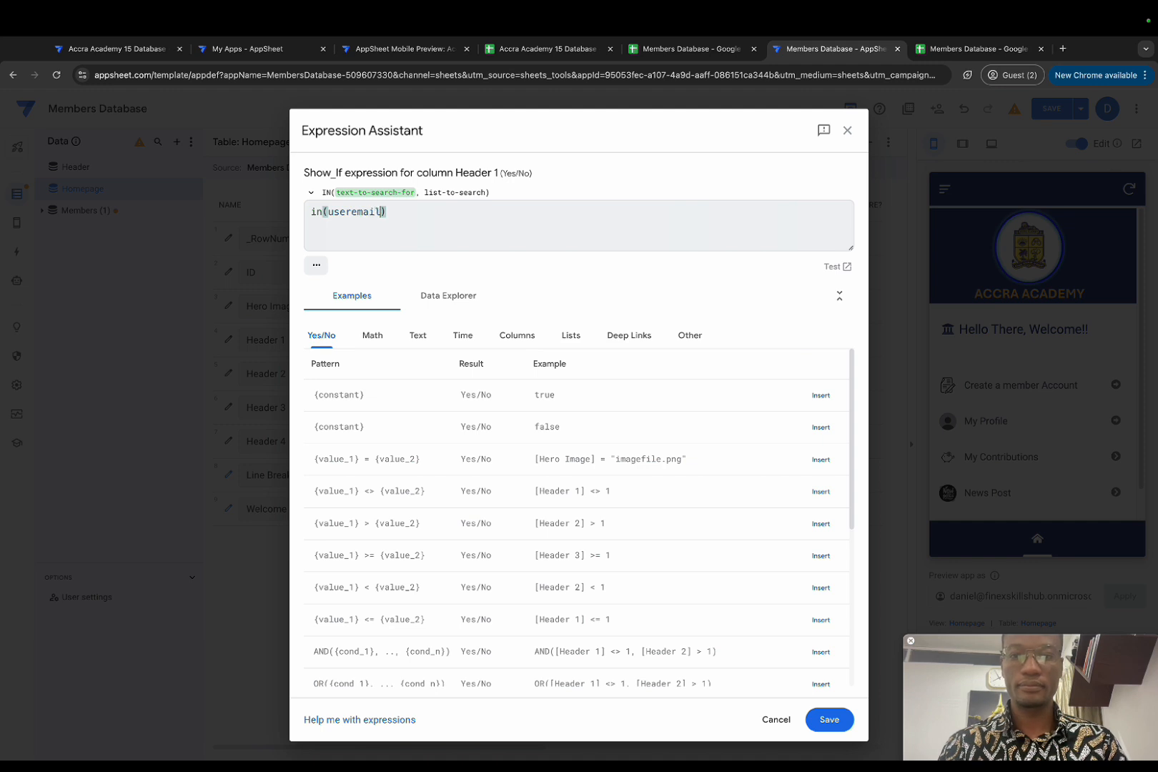
type(",")
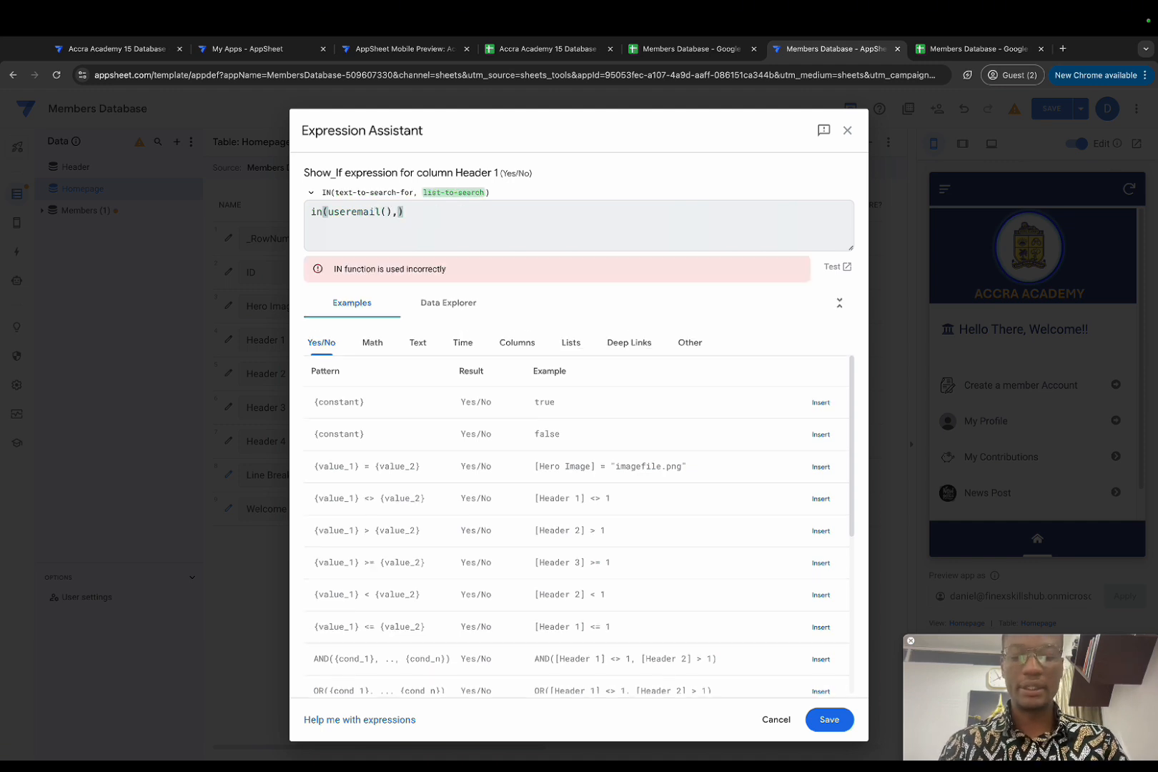
type("members-")
key("BackSpace")
type("[E")
key("Return")
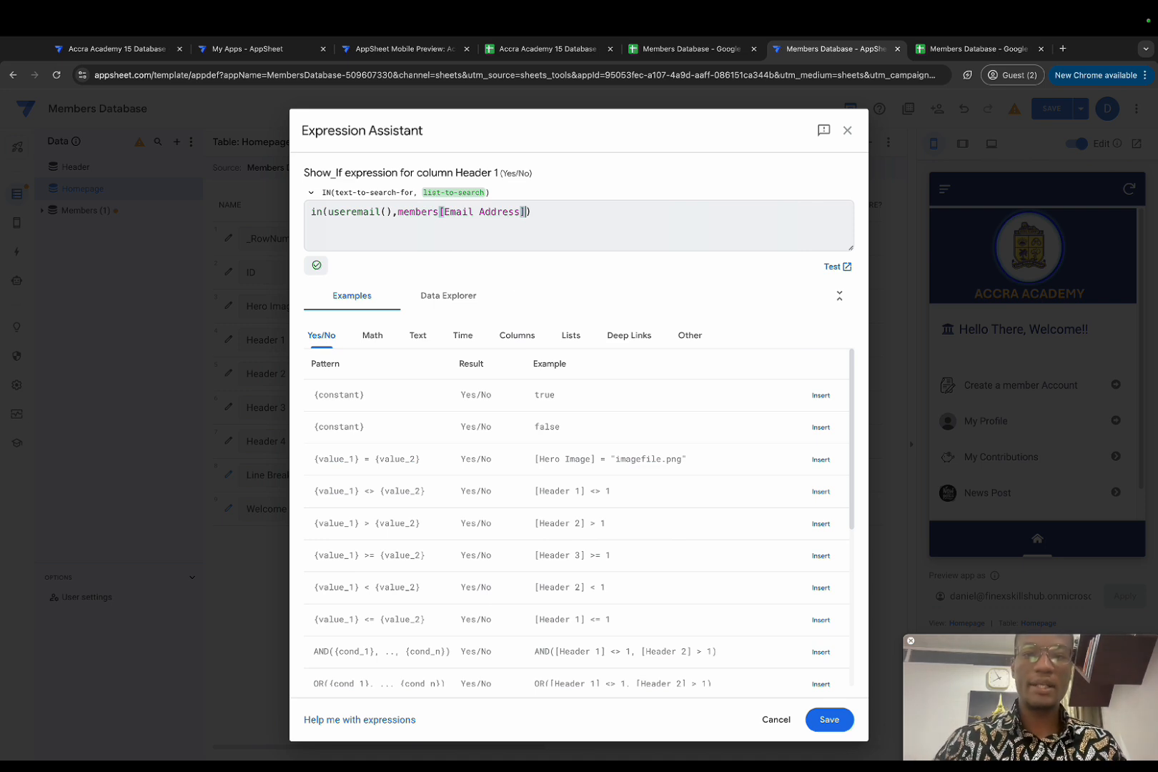
left_click(836, 267)
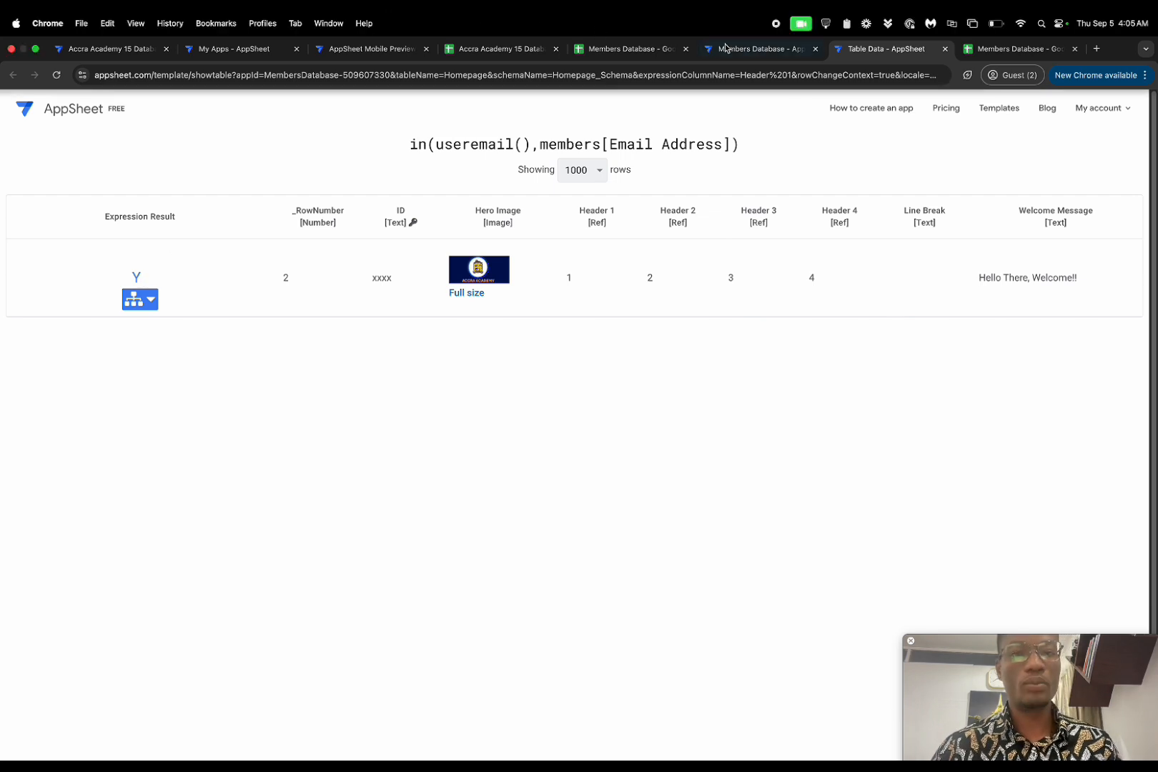
Step: Return to the Members Database - AppSheet editor tab
left_click(759, 48)
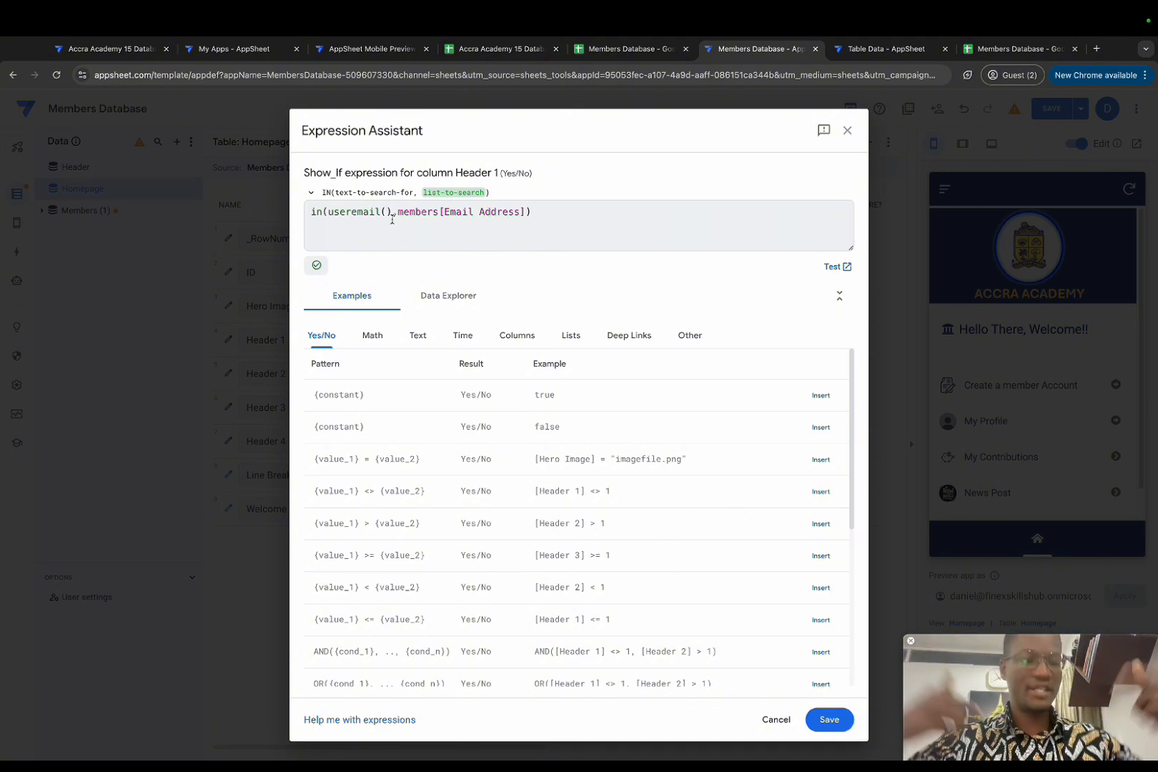
Step: Change Header 1's formula to not(in(useremail(),members[Email Address])), copy it, and save
left_click(309, 220)
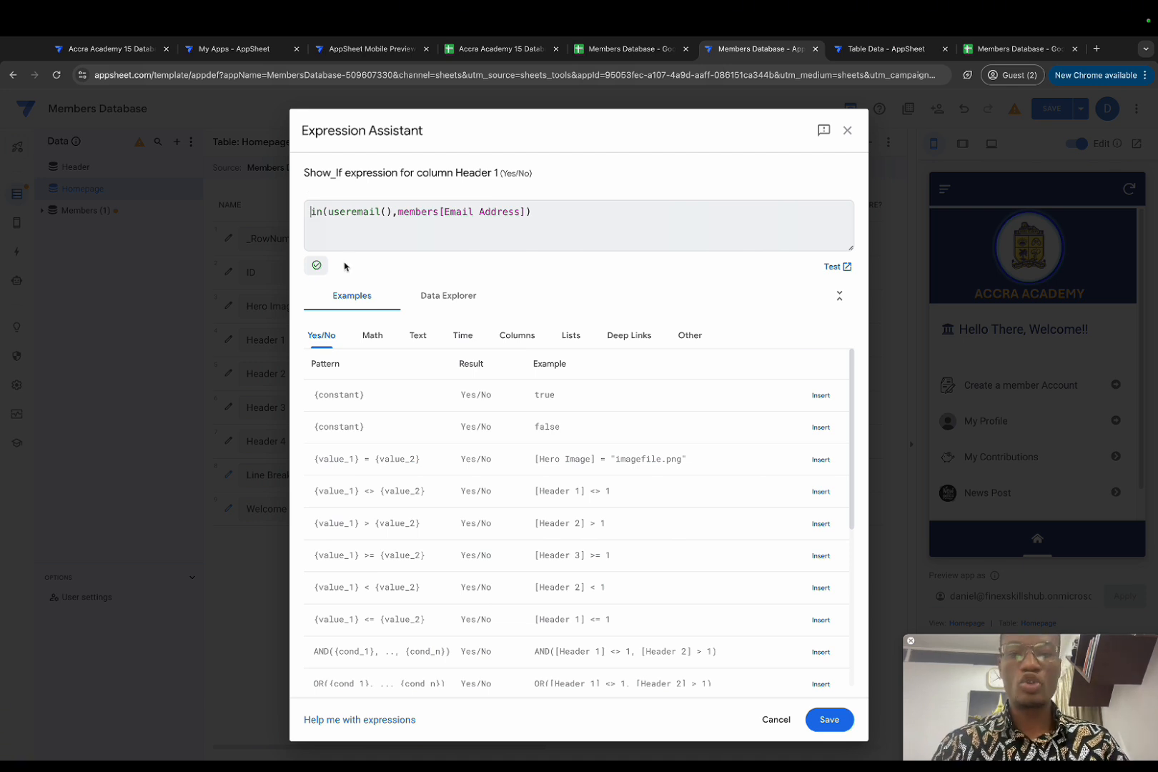
type("not(")
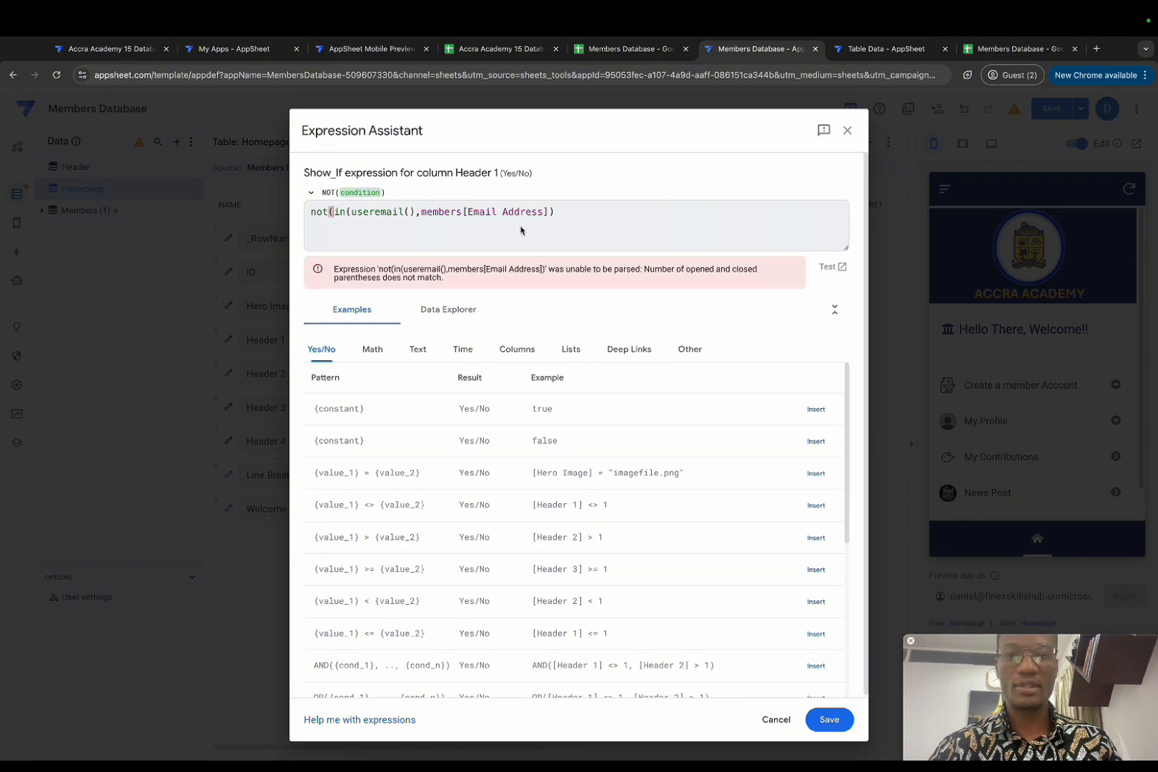
left_click(564, 207)
type("))")
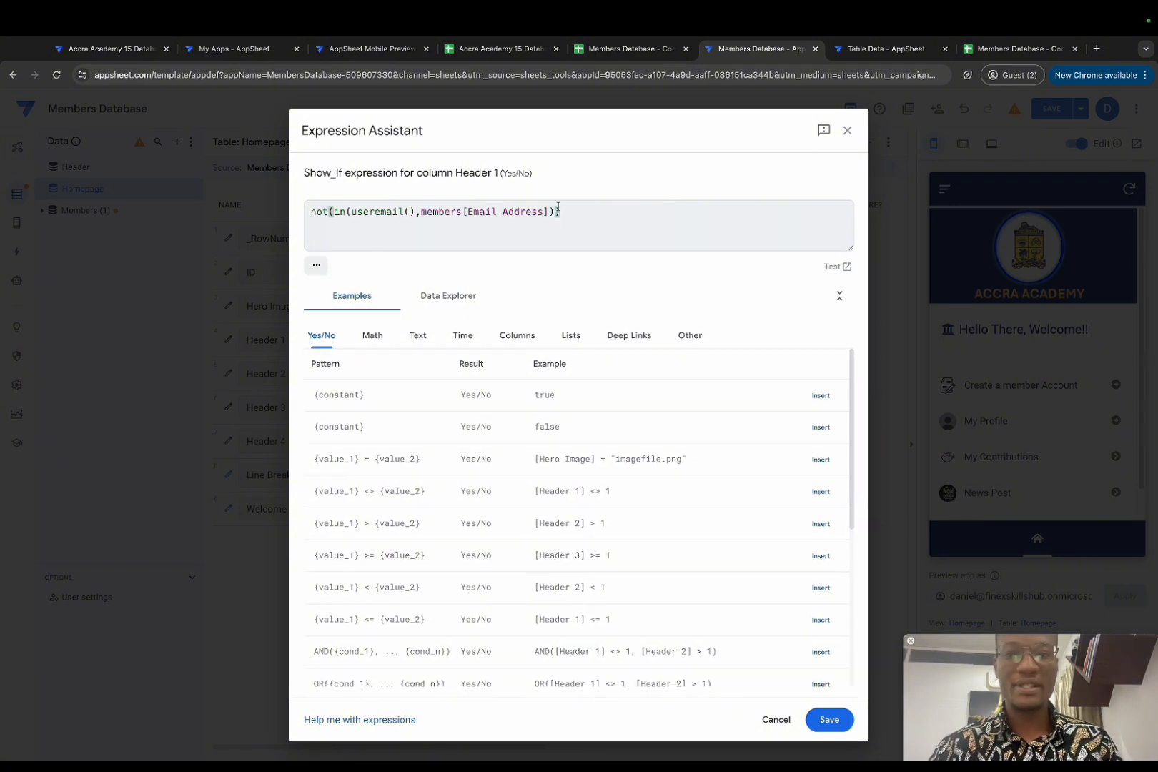
left_click_drag(555, 212, 334, 214)
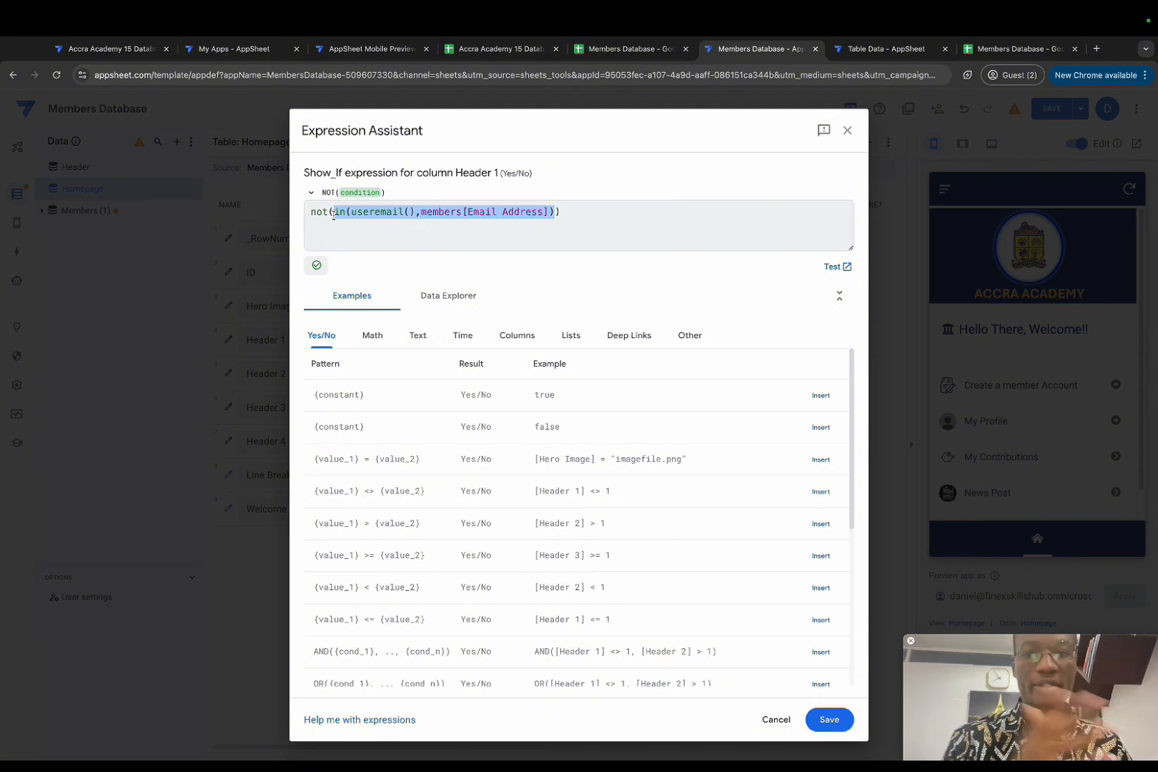
left_click_drag(600, 215, 309, 208)
key("ctrl+c")
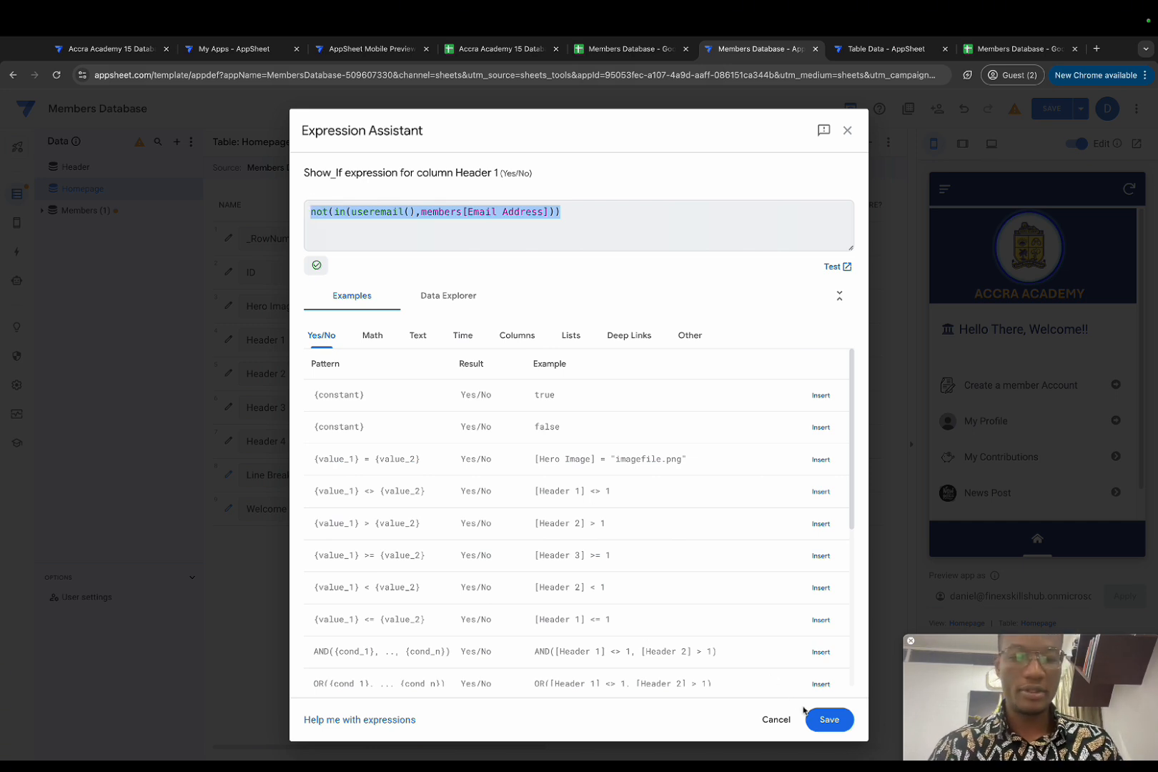
left_click(827, 719)
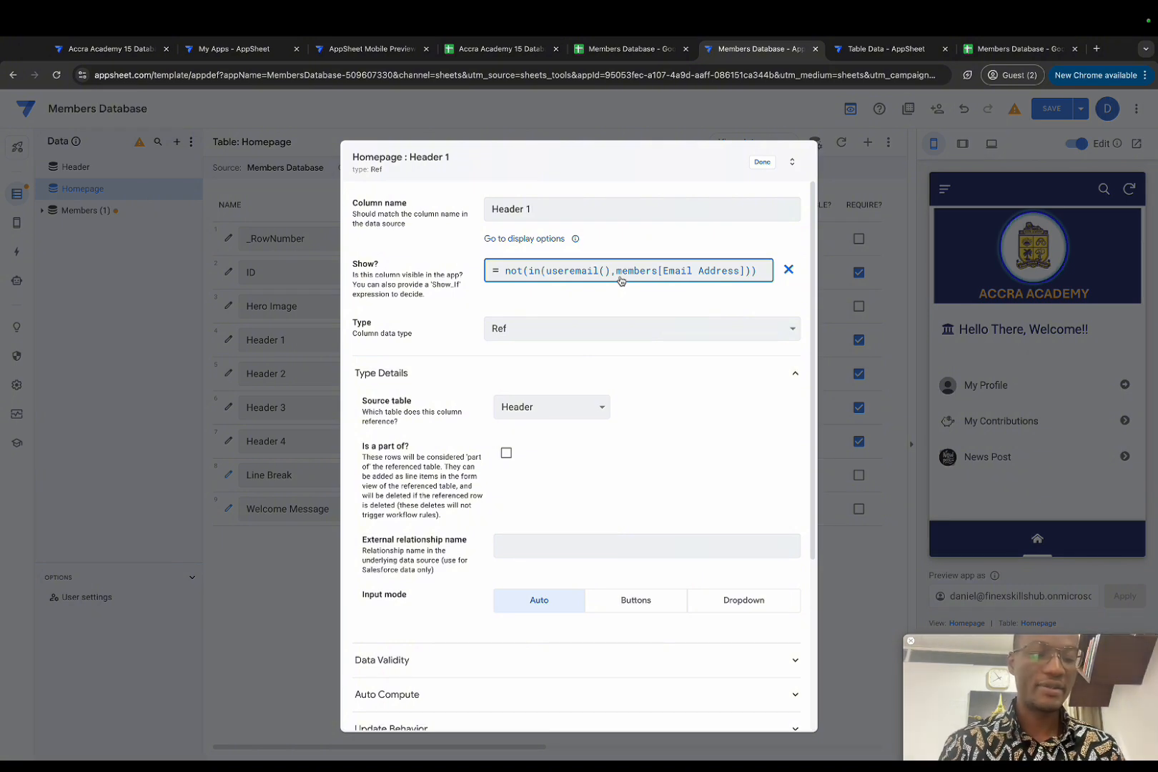
Step: Paste the not(in(useremail(),members[Email Address])) rule into Welcome Message's Show? formula and save
left_click(763, 162)
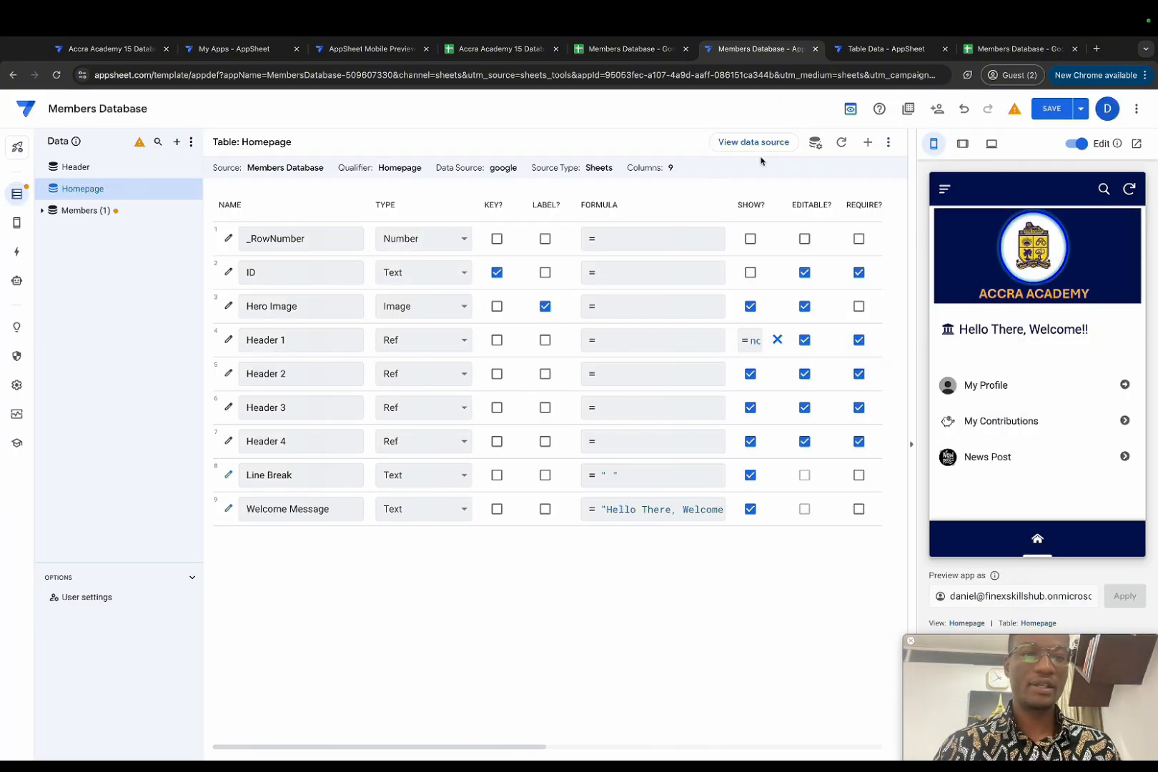
mouse_move(958, 369)
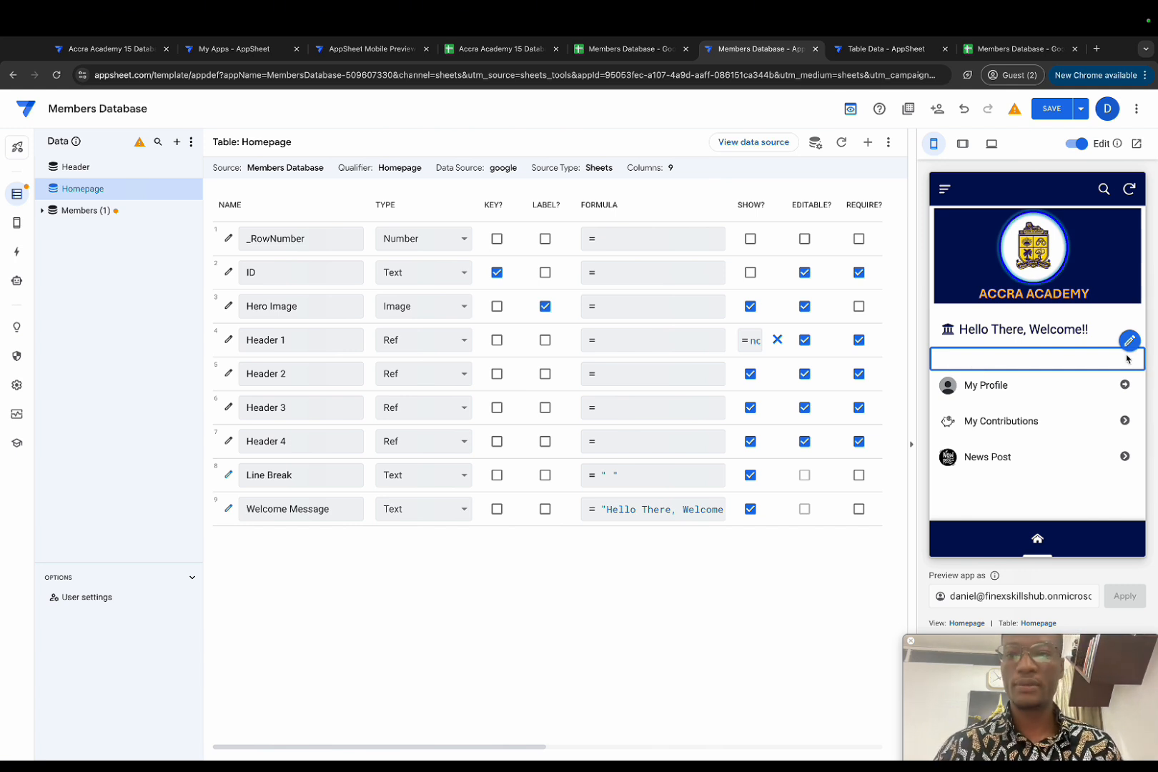
left_click(229, 508)
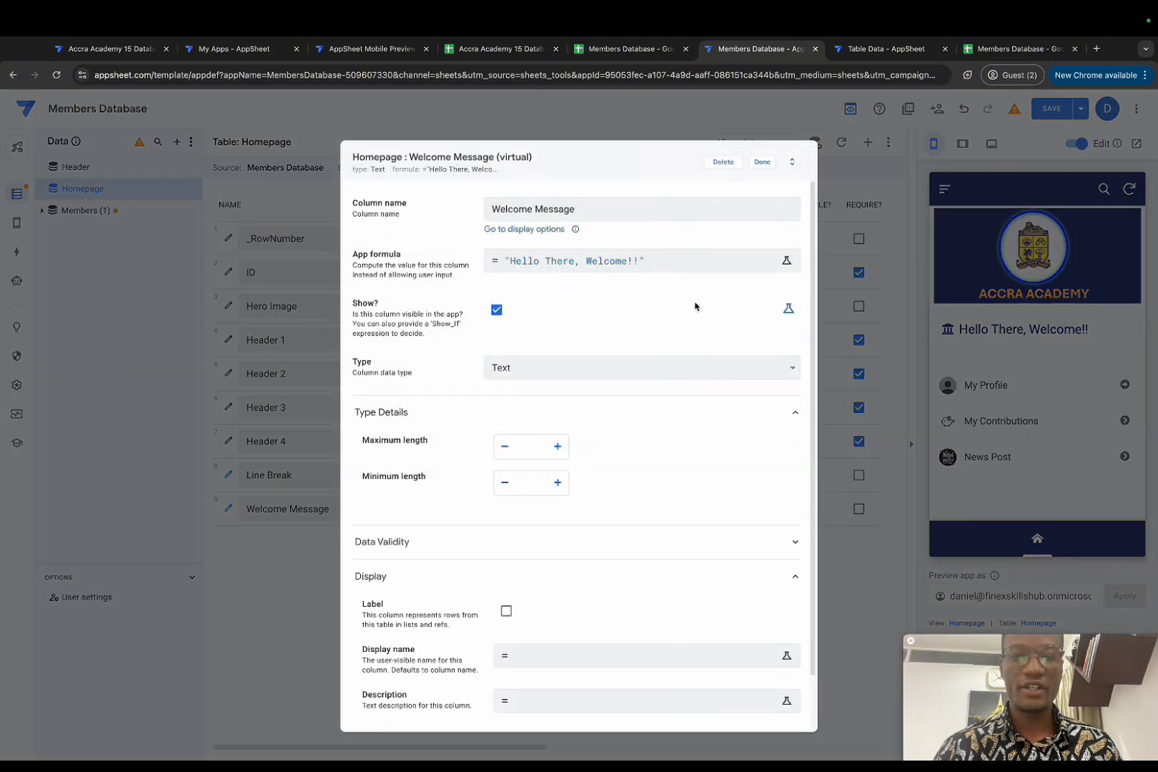
left_click(788, 308)
left_click(634, 315)
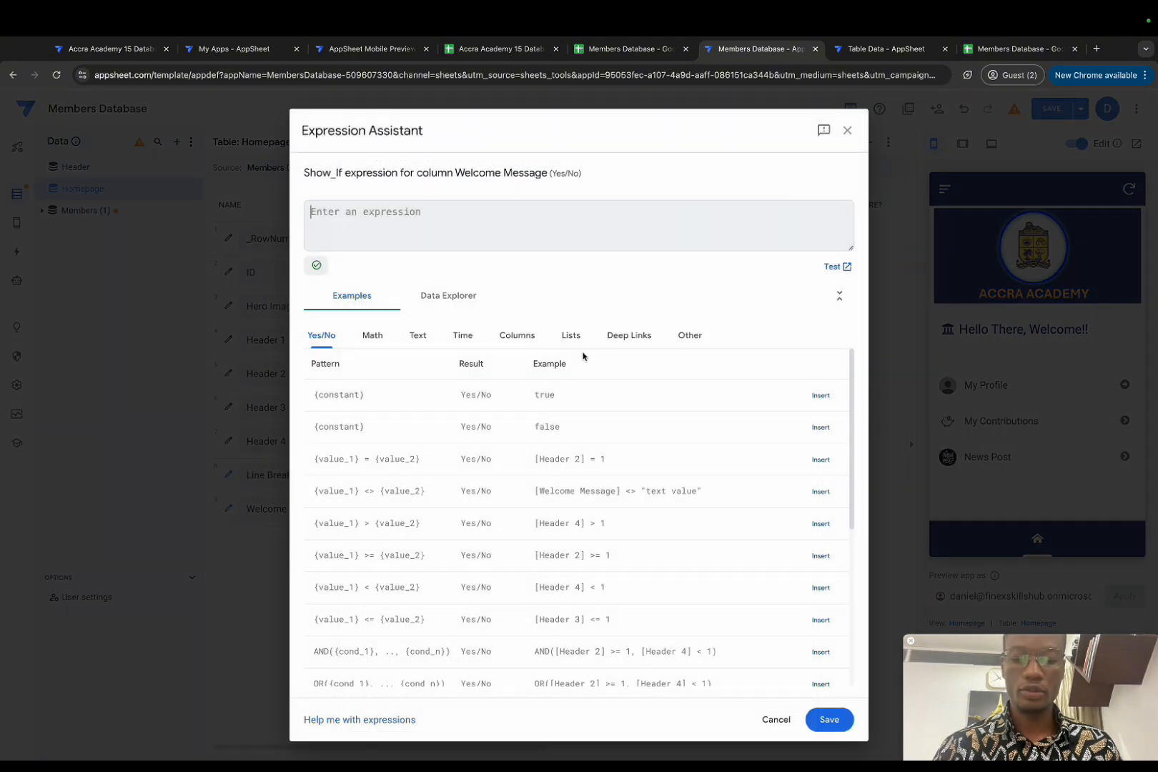
key("ctrl+v")
left_click(827, 719)
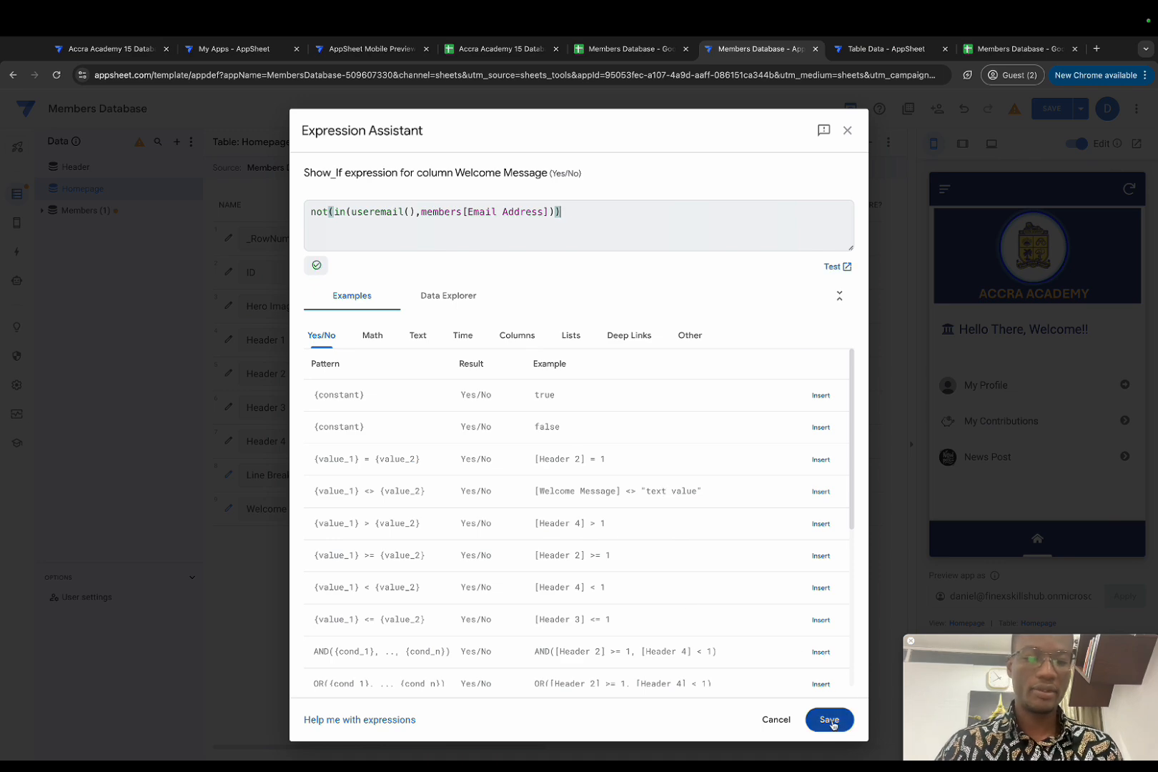
left_click(763, 172)
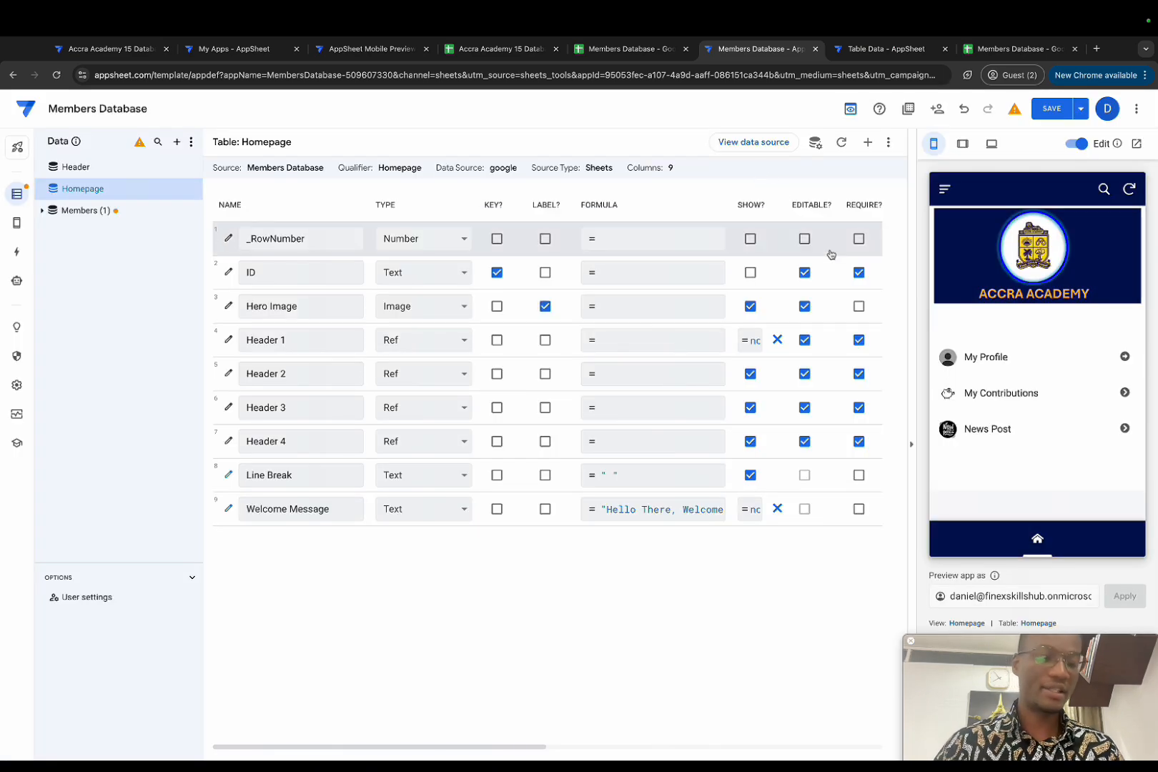
left_click(333, 509)
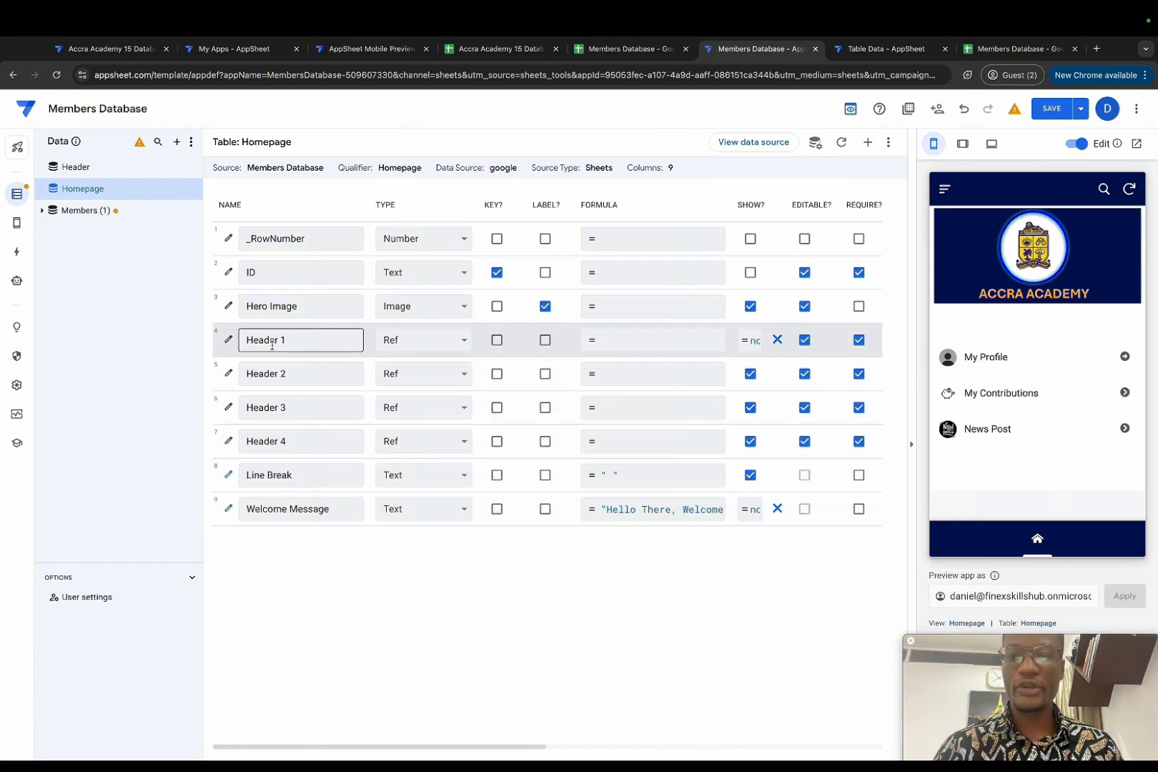
left_click(286, 450)
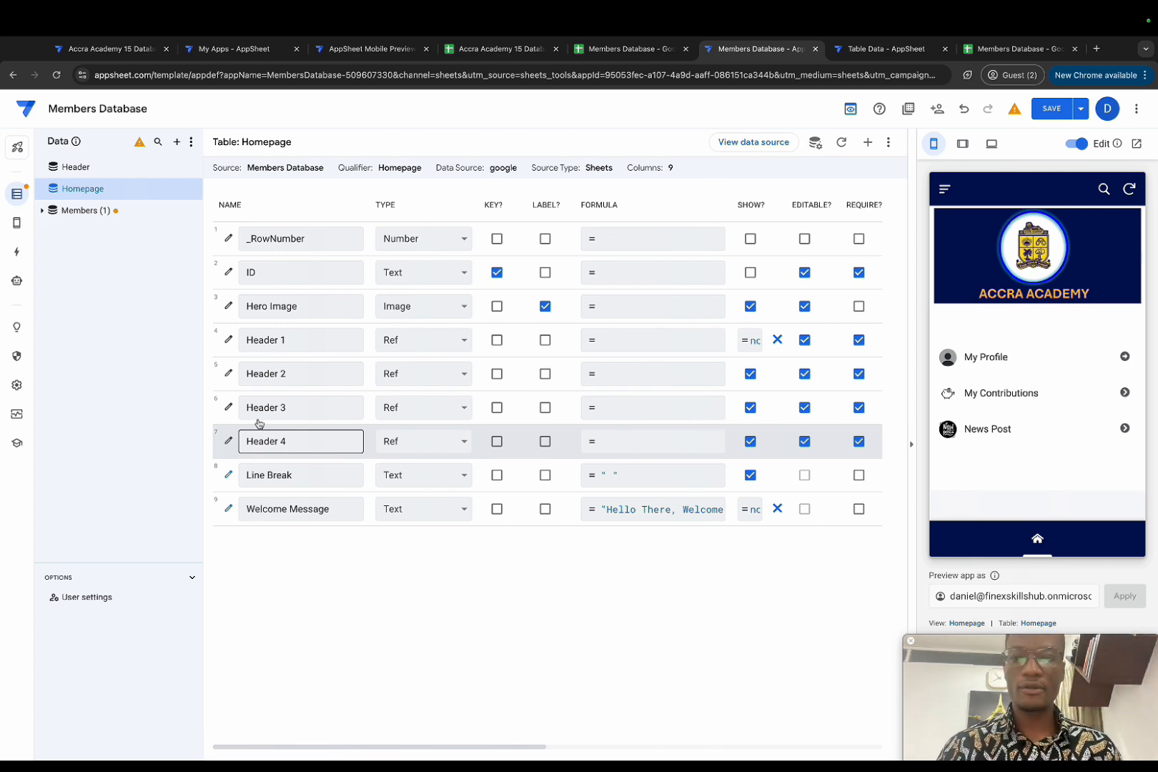
Step: Set Header 2's Show? formula to in(useremail(),members[Email Address]) by removing the not( wrapper
left_click(228, 339)
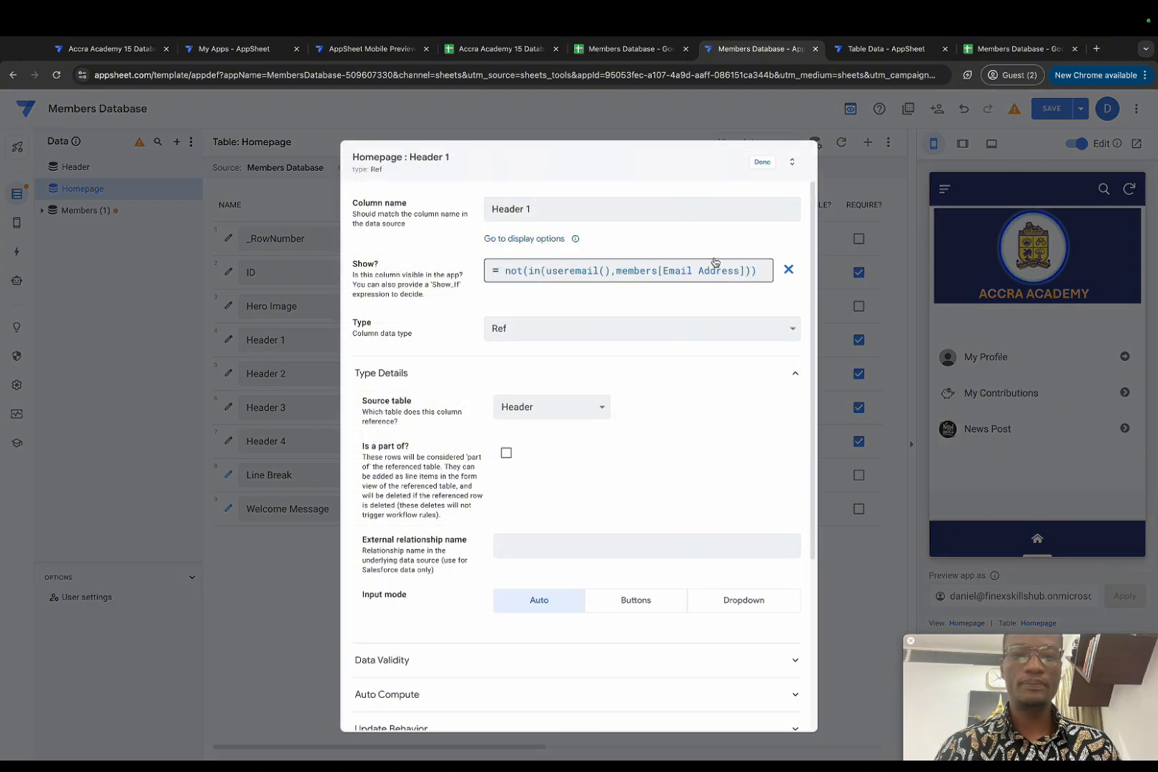
left_click(763, 162)
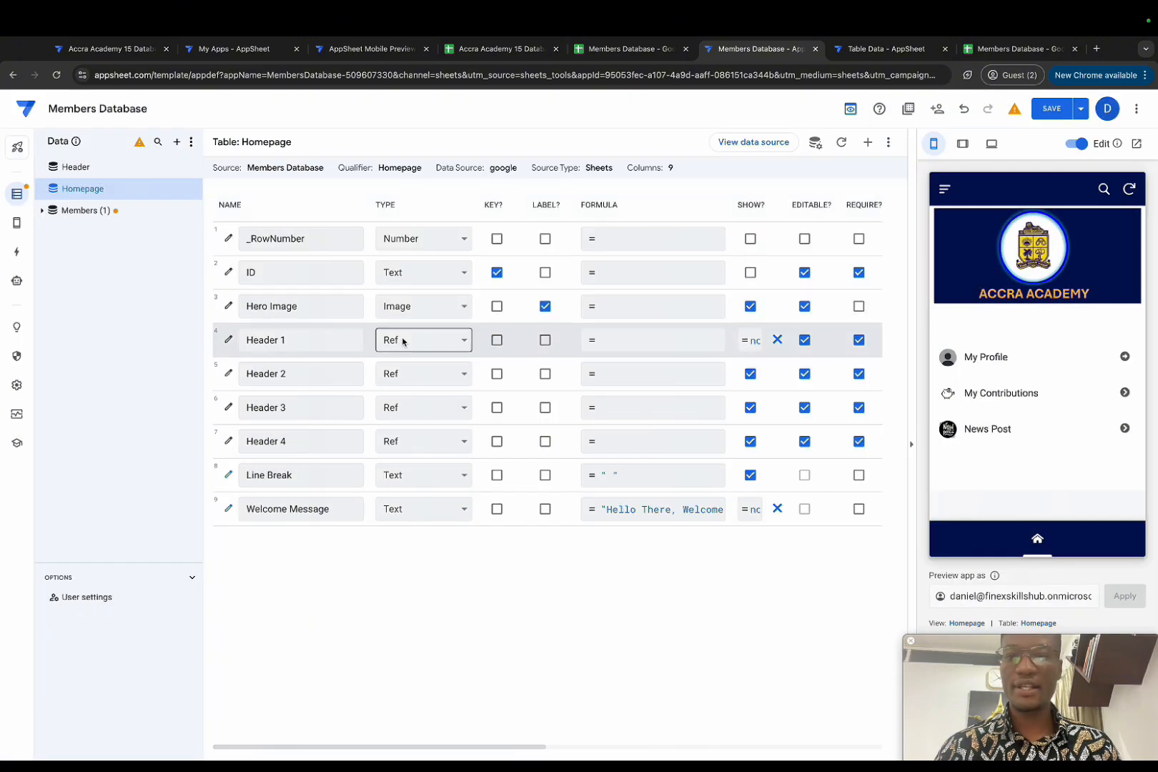
left_click(228, 372)
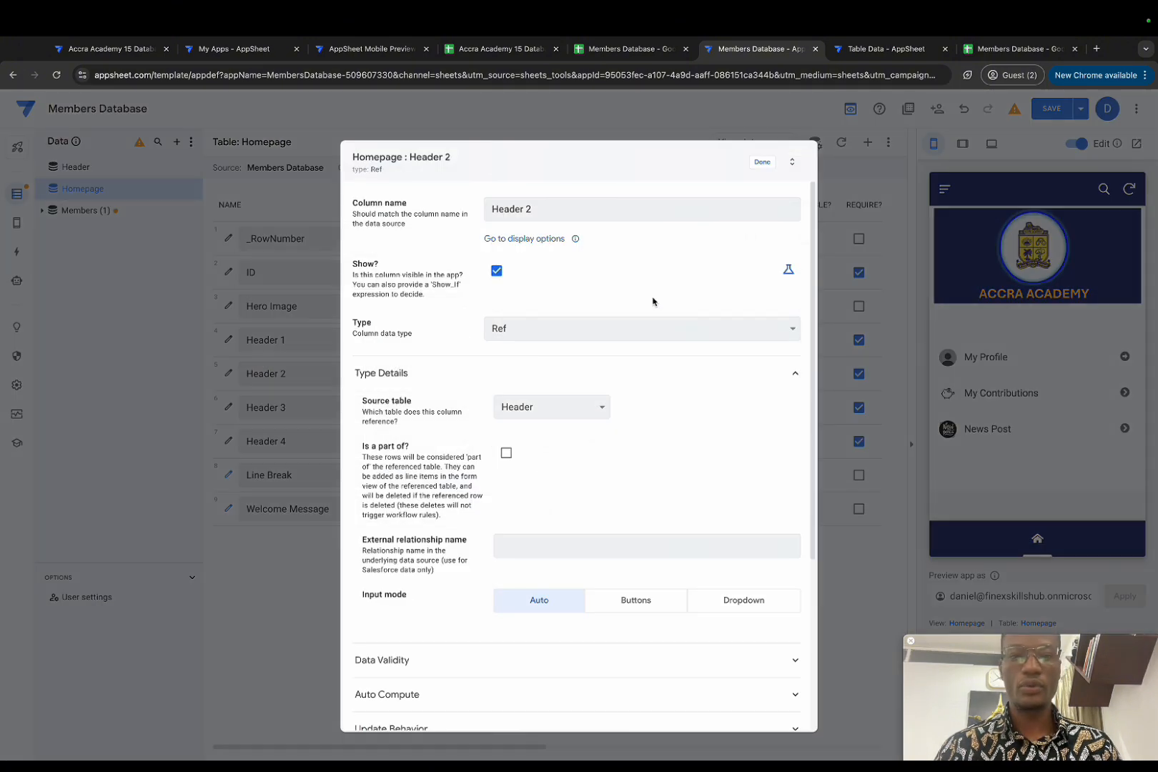
left_click(788, 270)
left_click(610, 283)
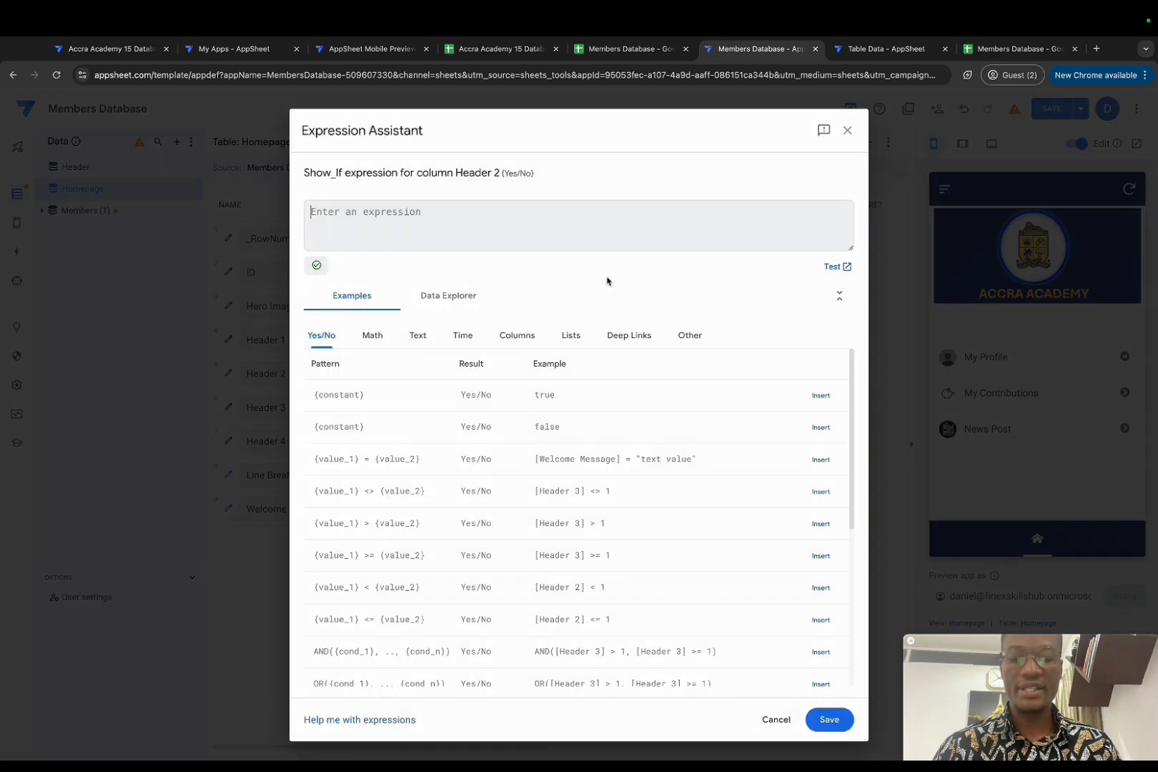
key("super+v")
left_click(331, 212)
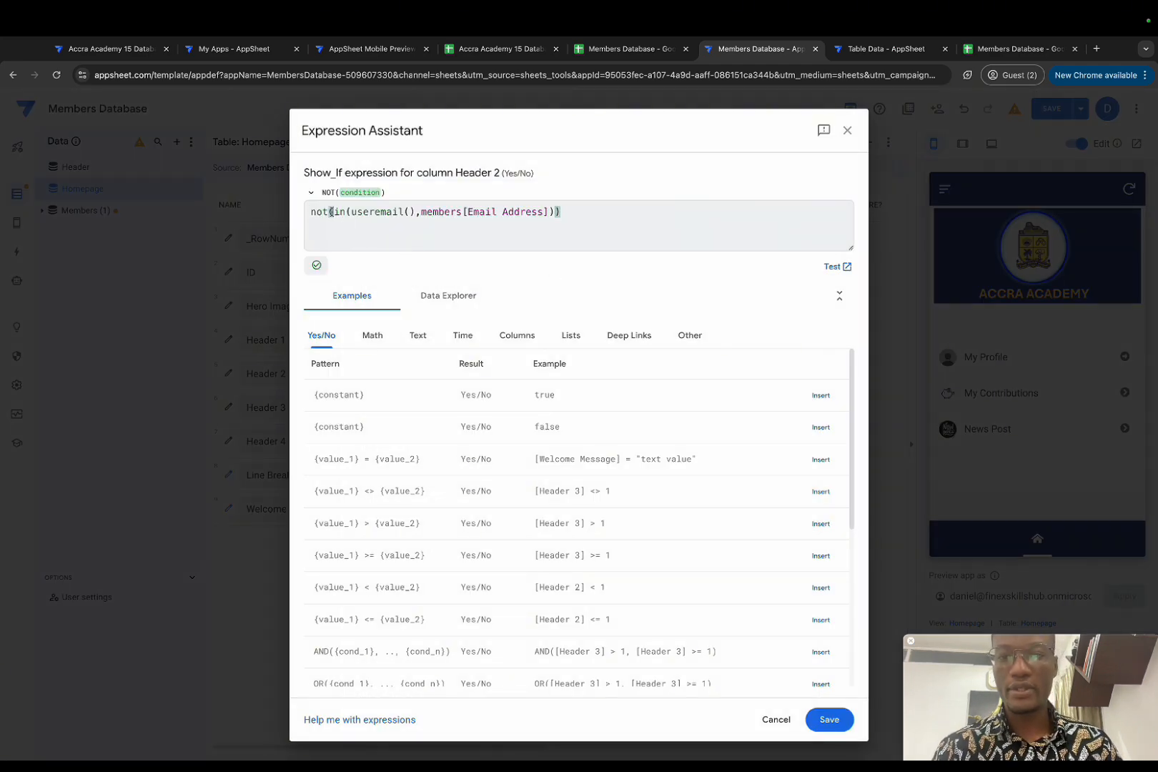
key("BackSpace")
key("BackSpace")
key("BackSpace")
key("BackSpace")
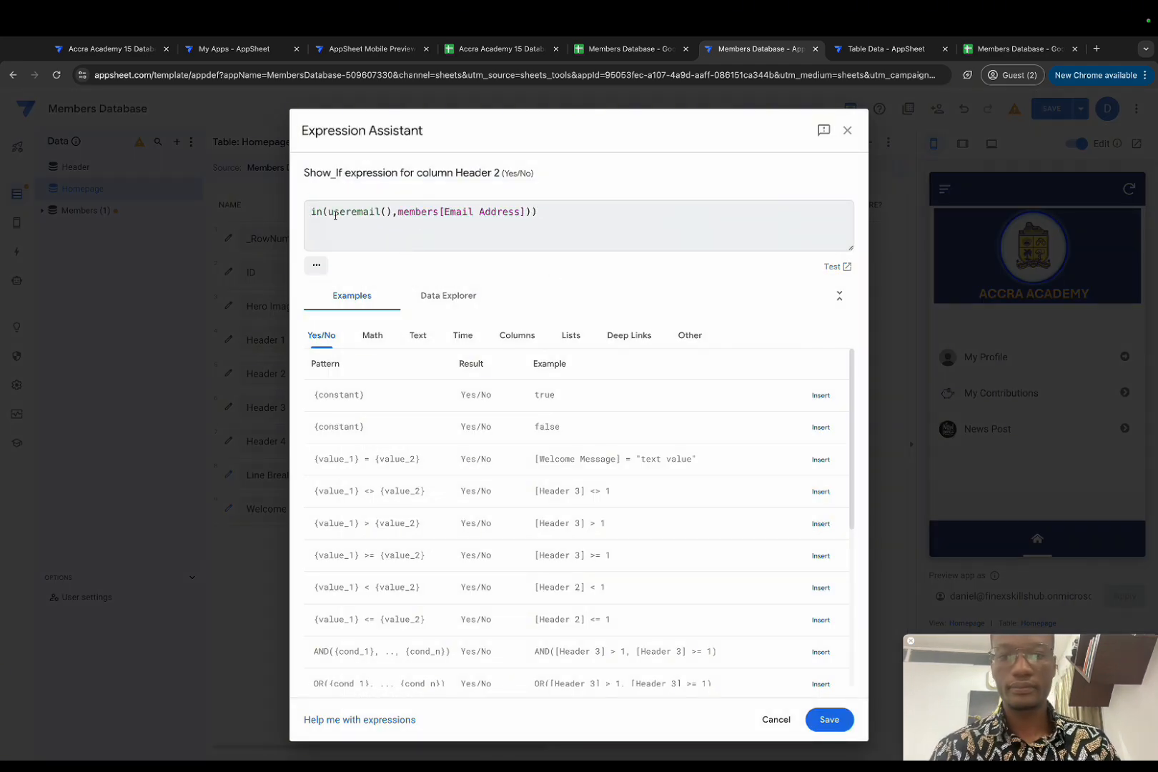
left_click(550, 209)
key("BackSpace")
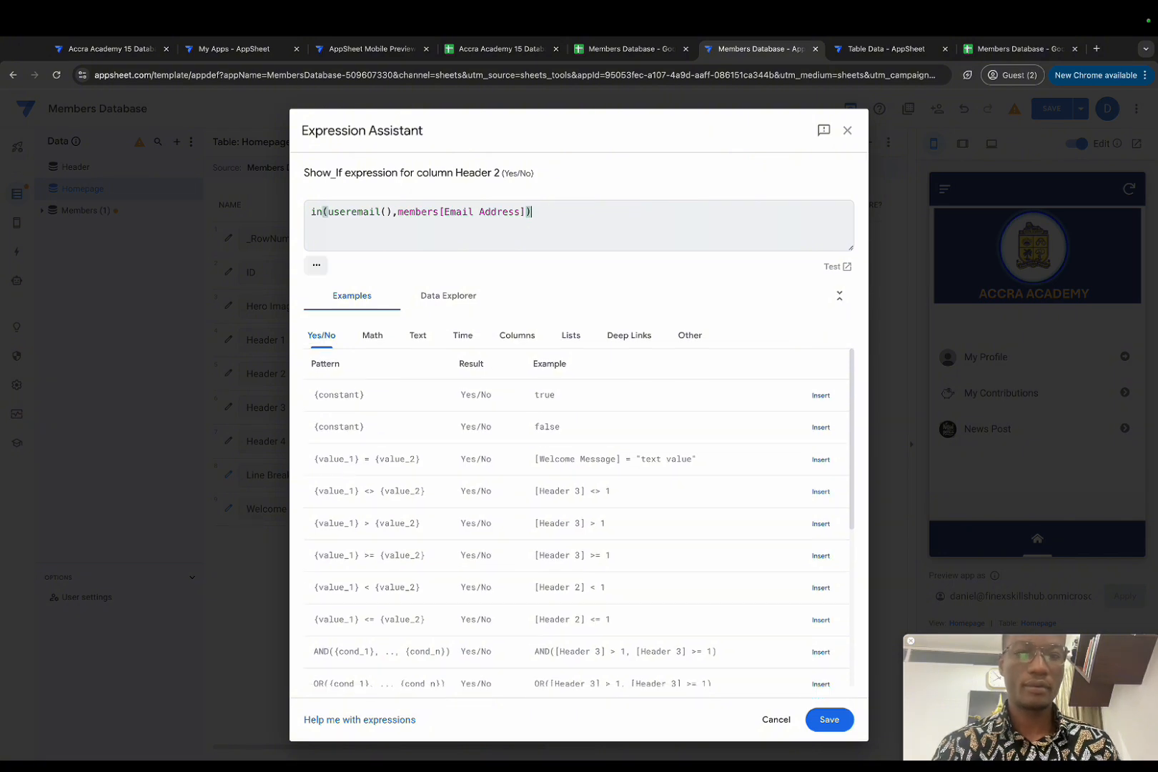
left_click(830, 720)
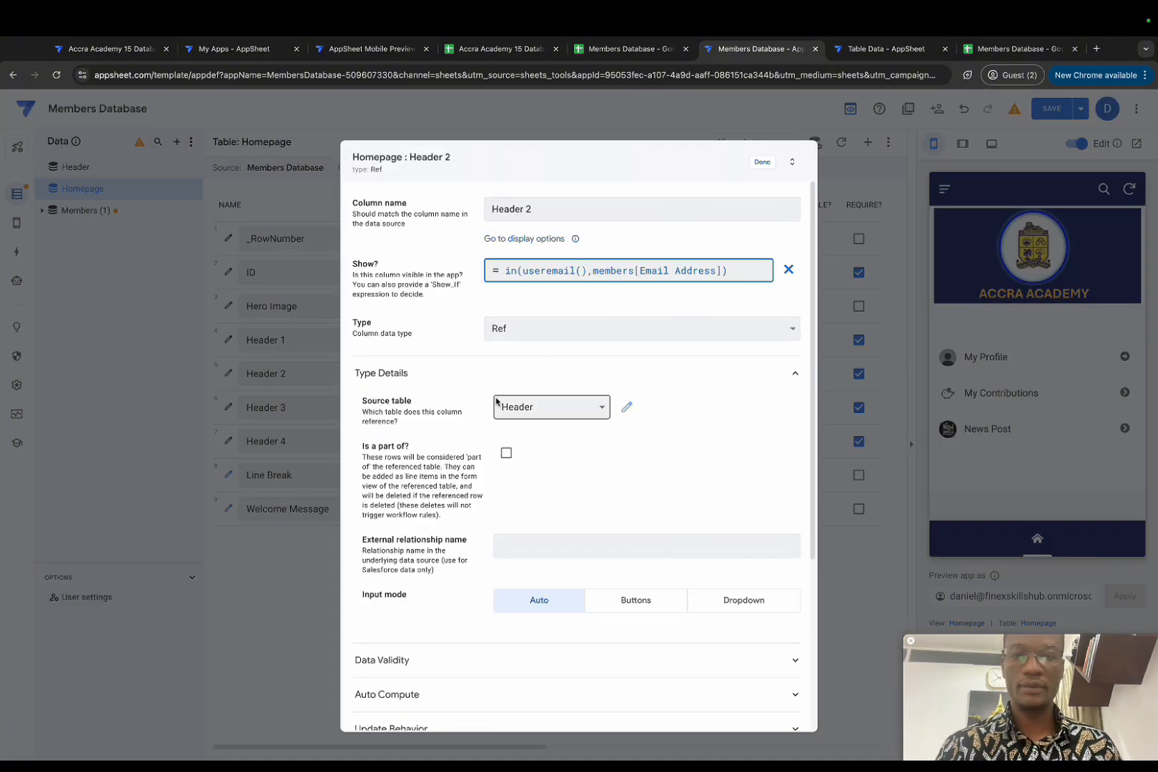
left_click(766, 159)
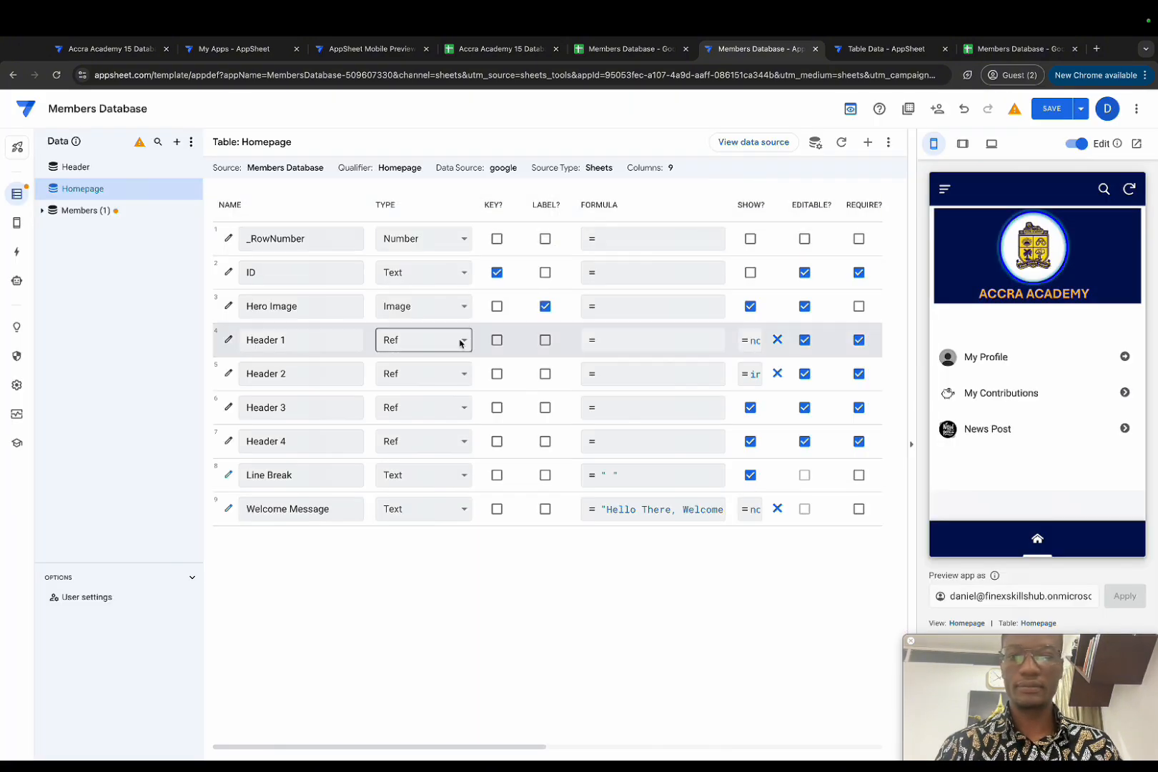
Step: Give Header 3 the same Show? formula in(useremail(),members[Email Address])
left_click(229, 407)
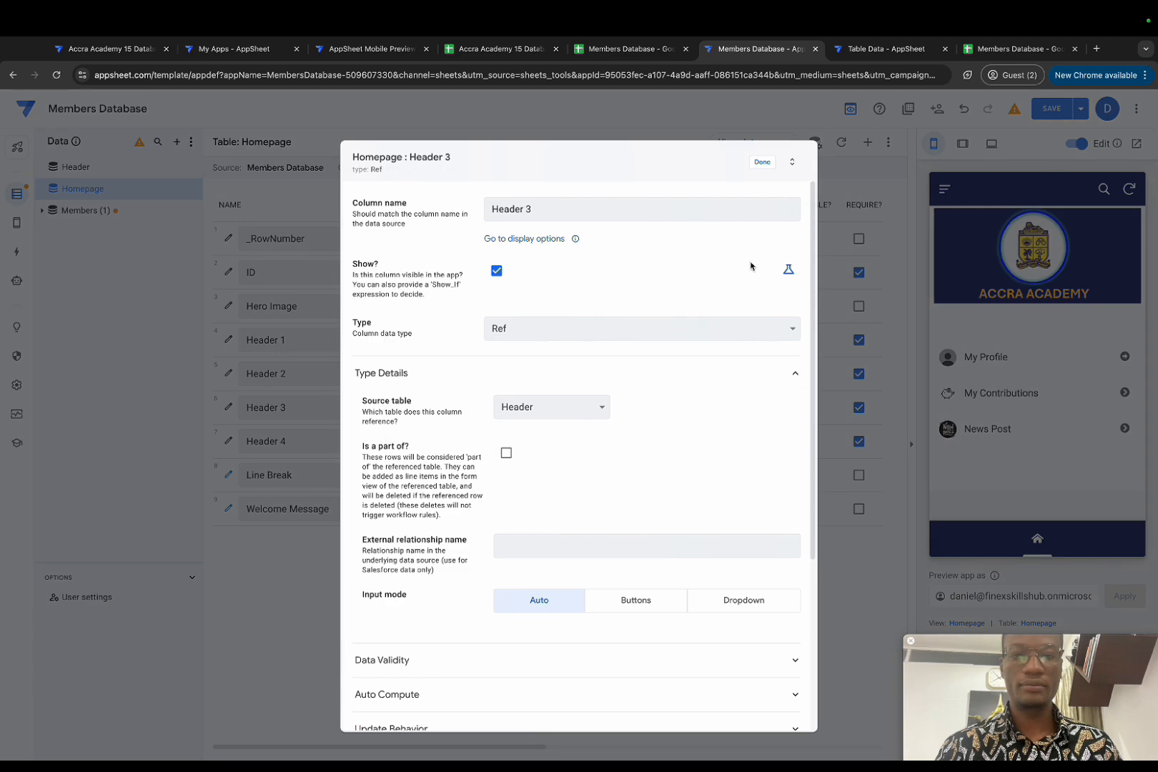
left_click(788, 270)
left_click(639, 276)
type("not(in(useremail(),members[Email Address]))")
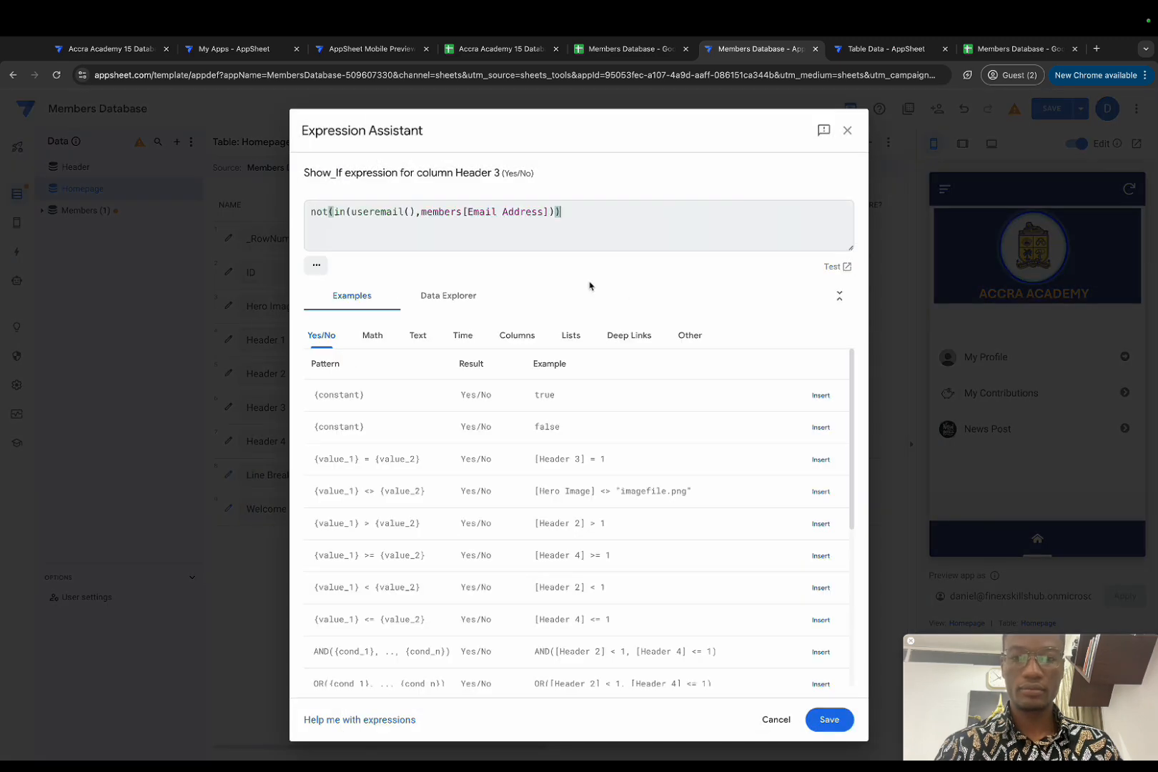
left_click(329, 225)
key("BackSpace")
key("BackSpace")
key("BackSpace")
key("BackSpace")
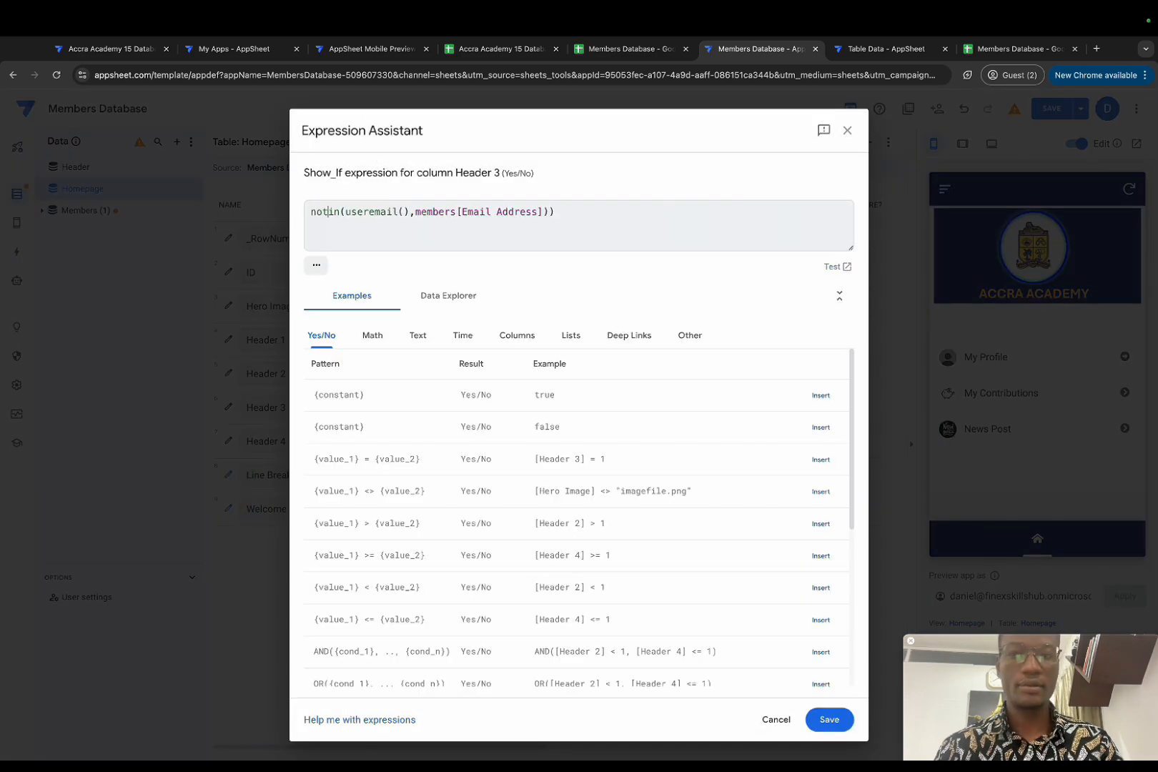
left_click(535, 212)
key("BackSpace")
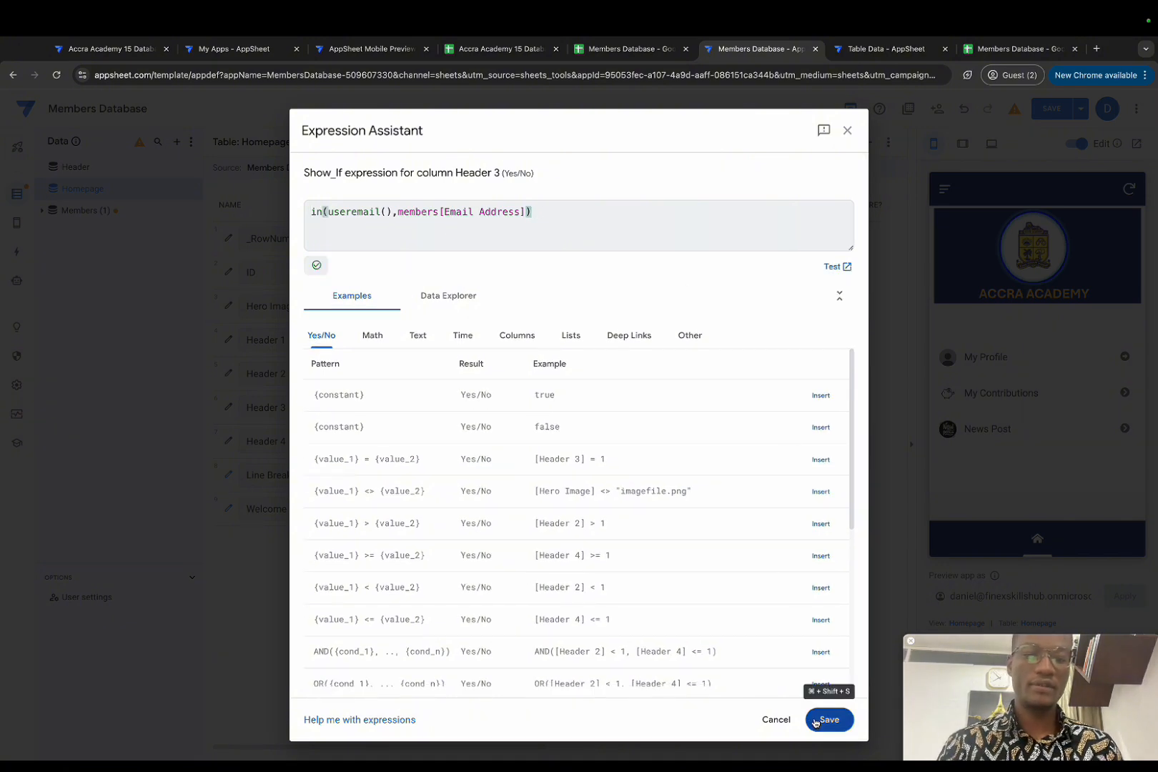
left_click(829, 720)
left_click(762, 162)
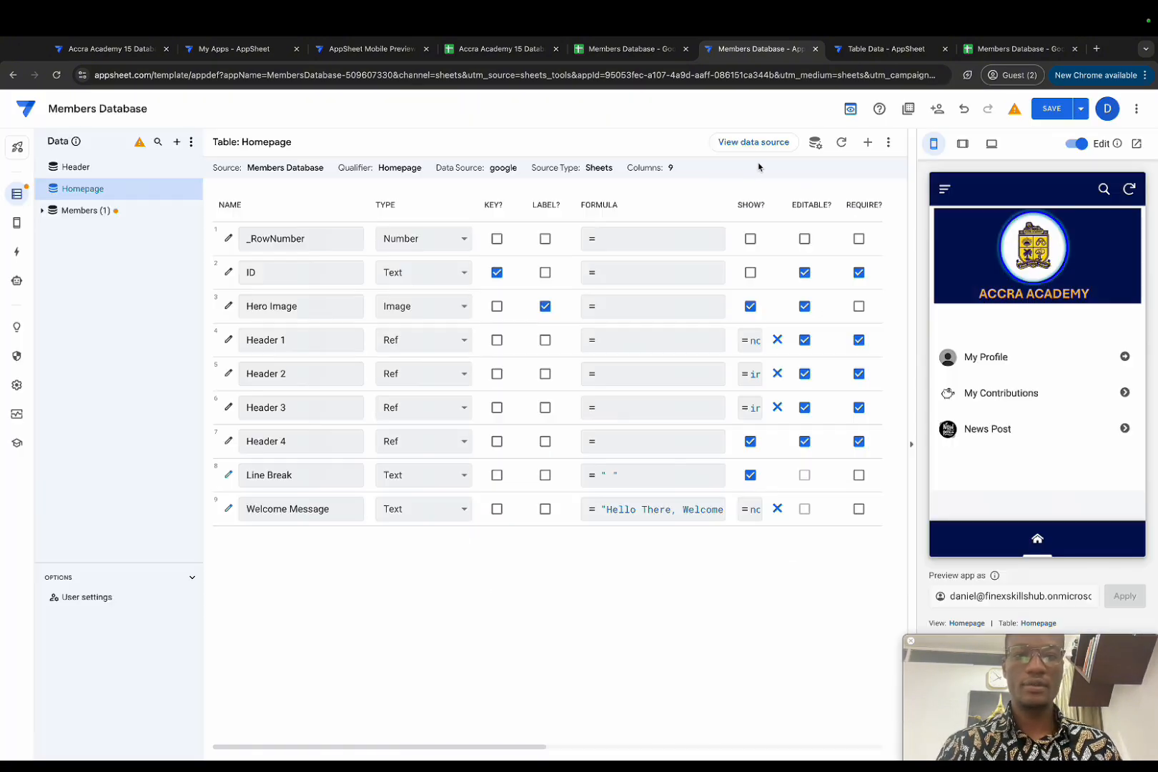
Step: Give Header 4 the Show? formula in(useremail(),members[Email Address]) as well
left_click(229, 441)
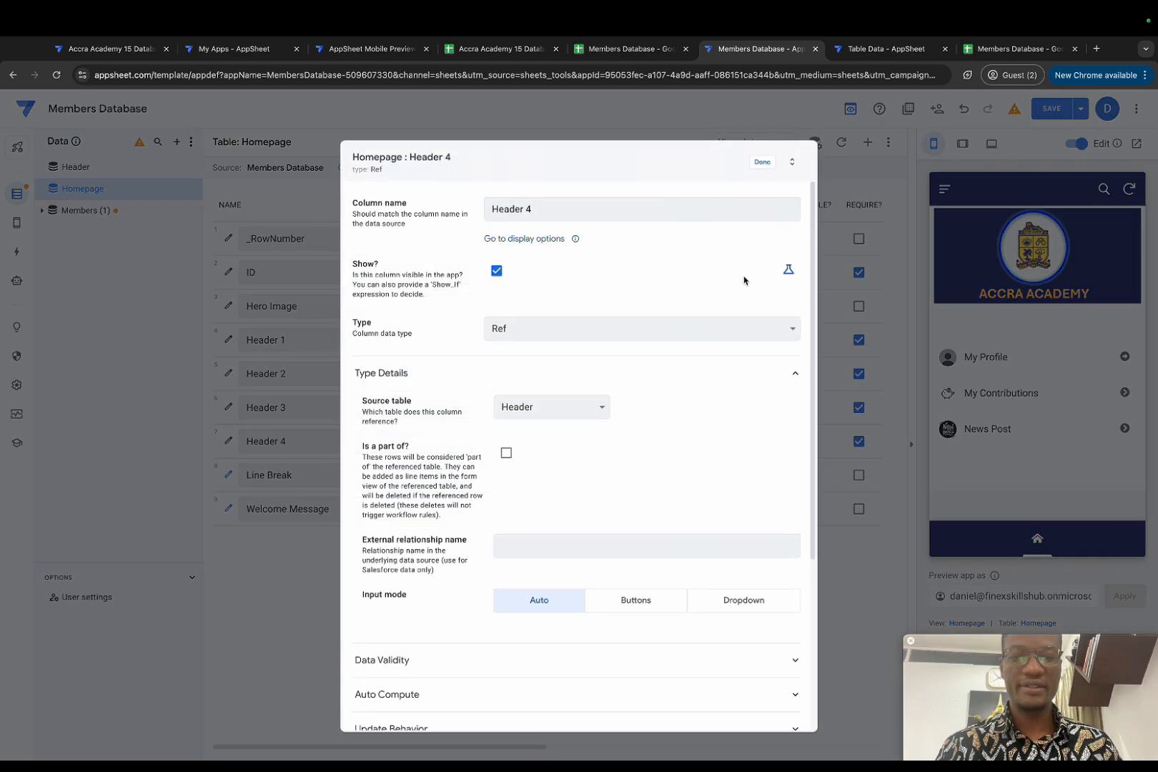
left_click(785, 268)
left_click(666, 269)
type("not(in(useremail(),members[Email Address]))")
left_click(333, 212)
key("BackSpace")
key("BackSpace")
key("BackSpace")
key("BackSpace")
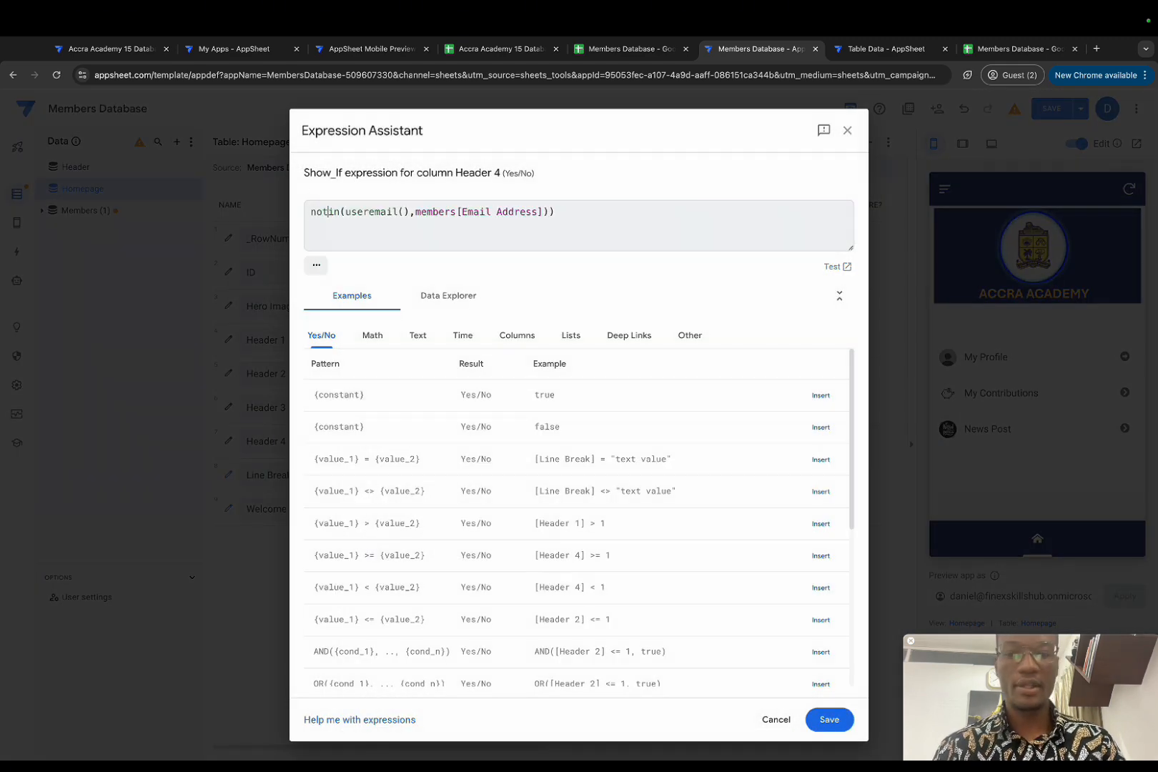
key("End")
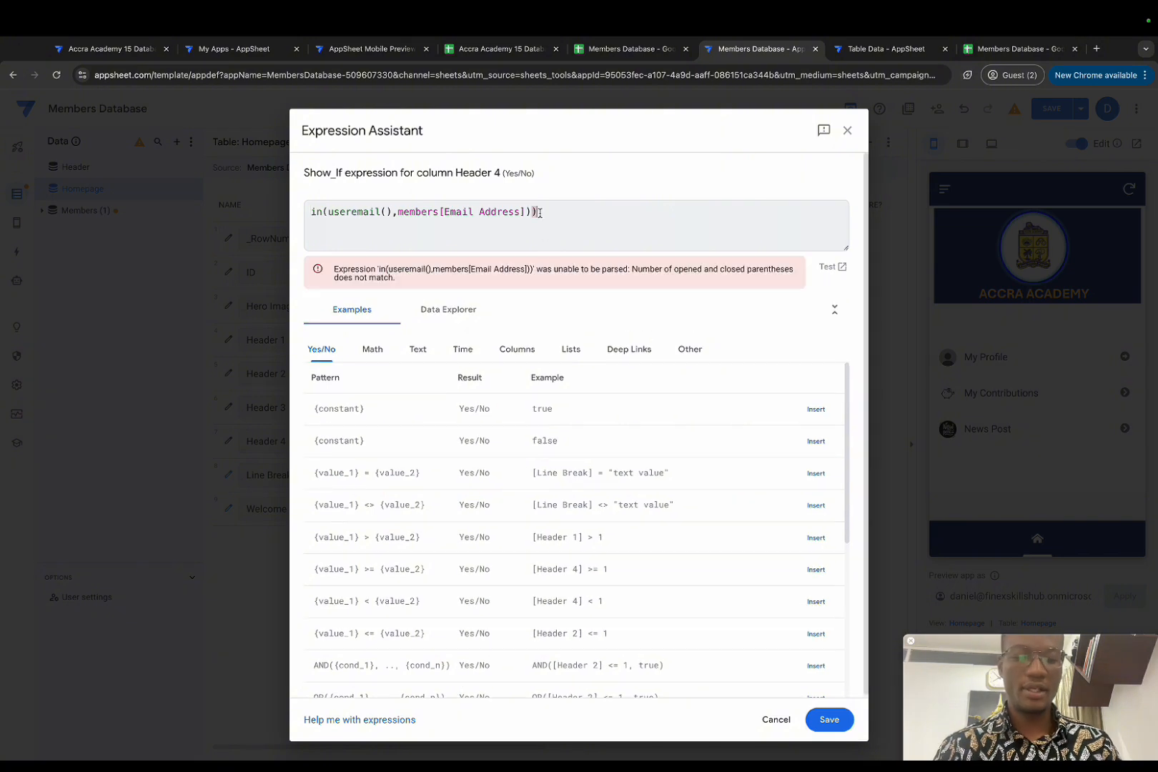
key("BackSpace")
left_click(830, 720)
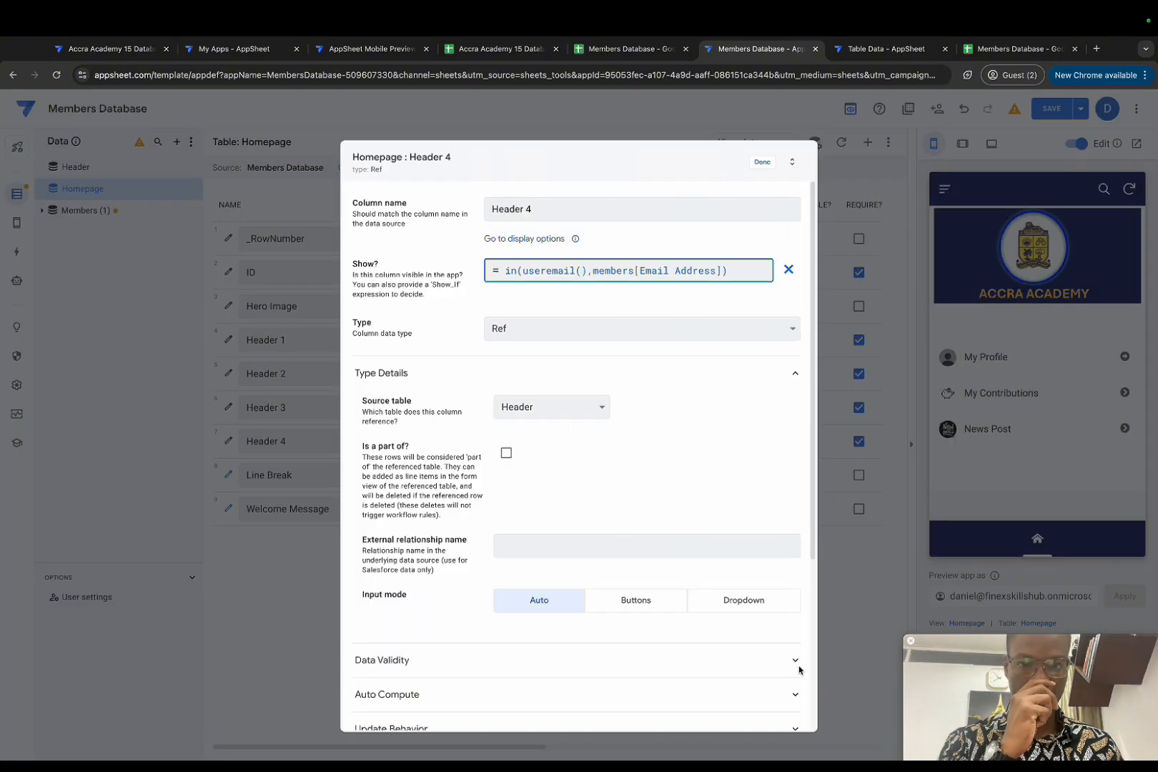
left_click(762, 162)
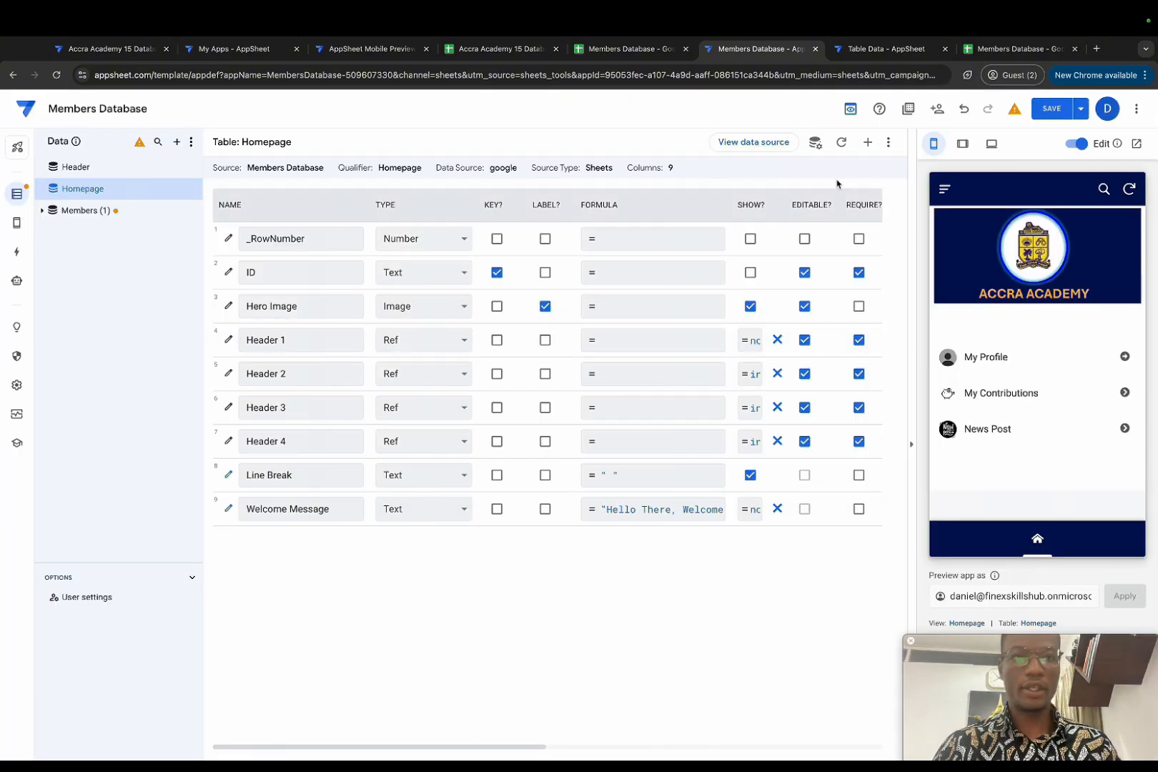
Step: Save the app and switch the preview user to an unregistered email address
left_click(1053, 113)
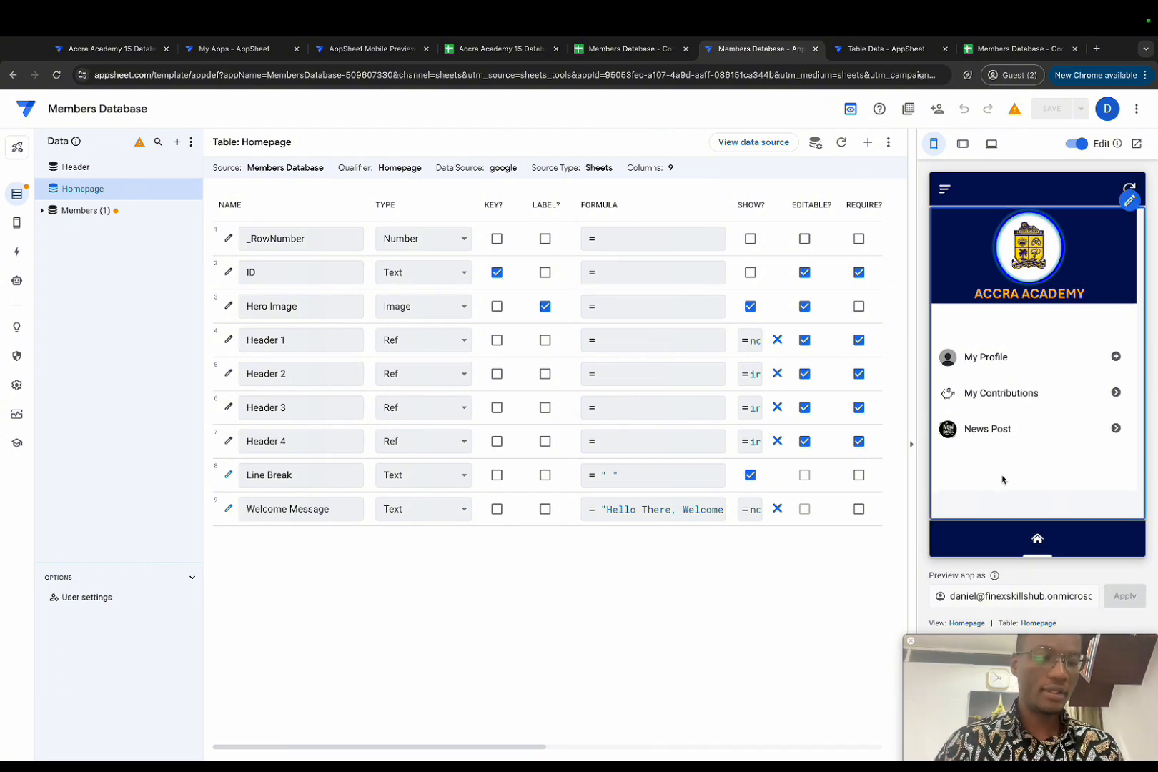
triple_click(1027, 595)
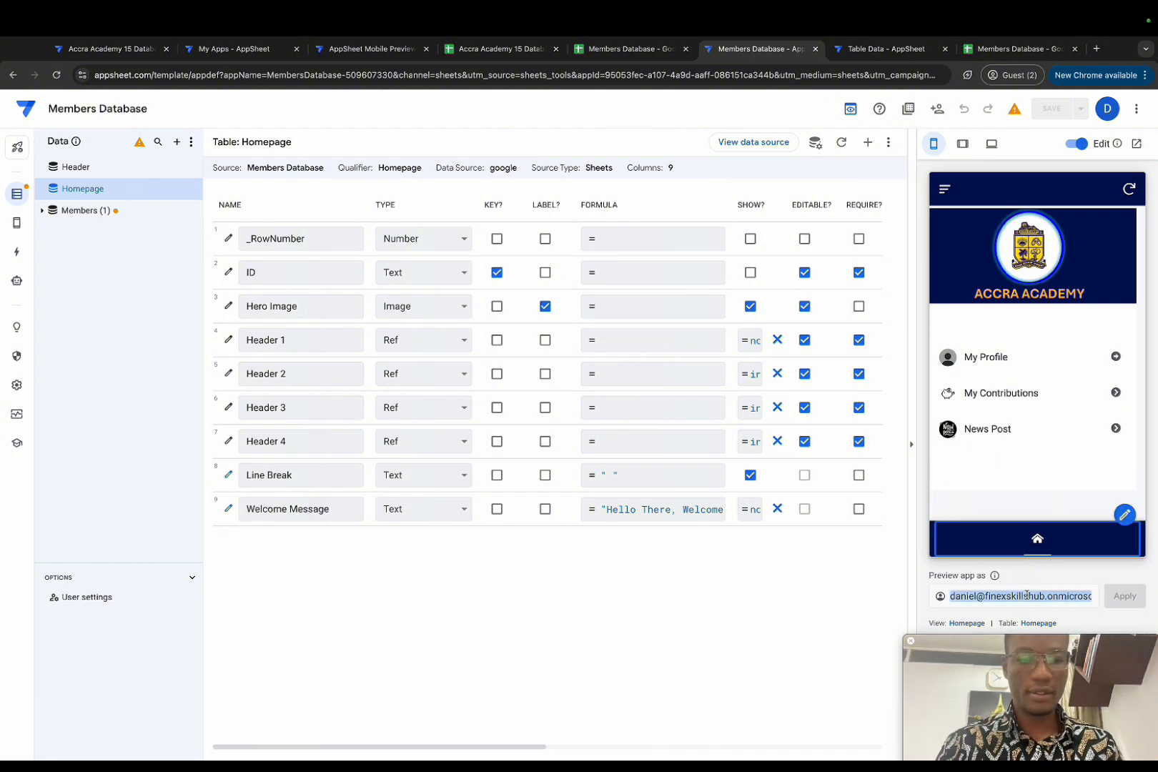
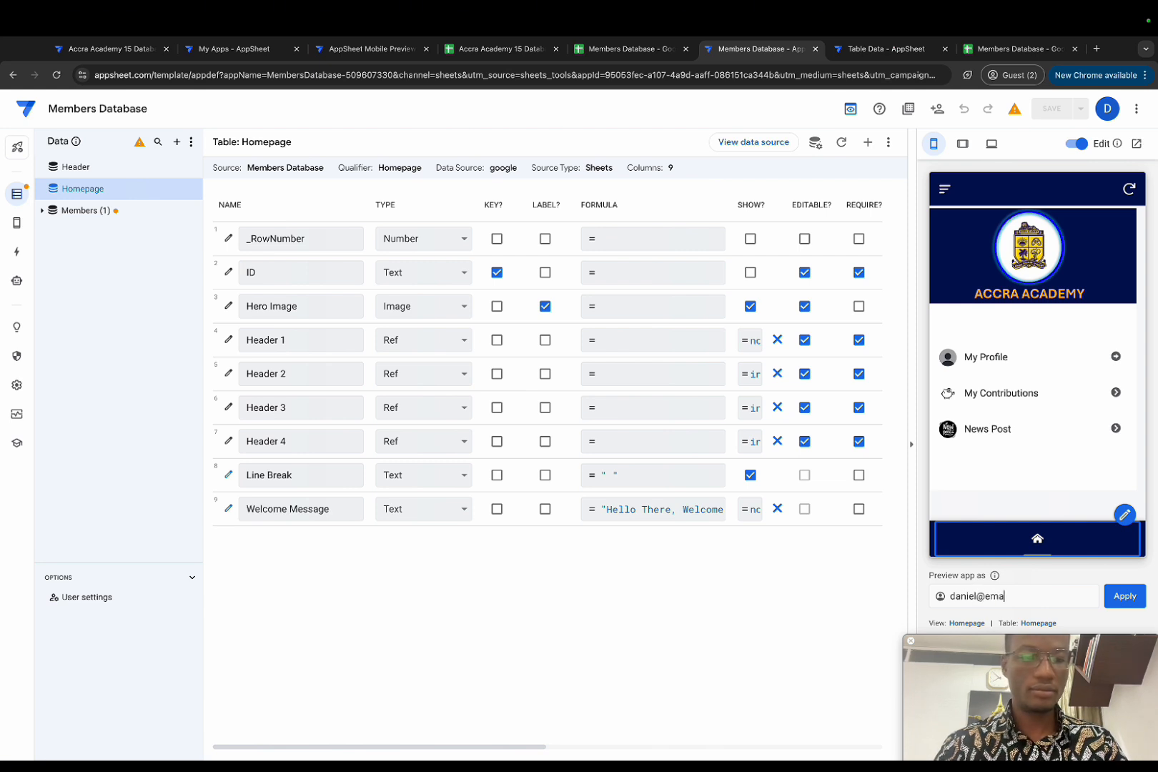
key("Return")
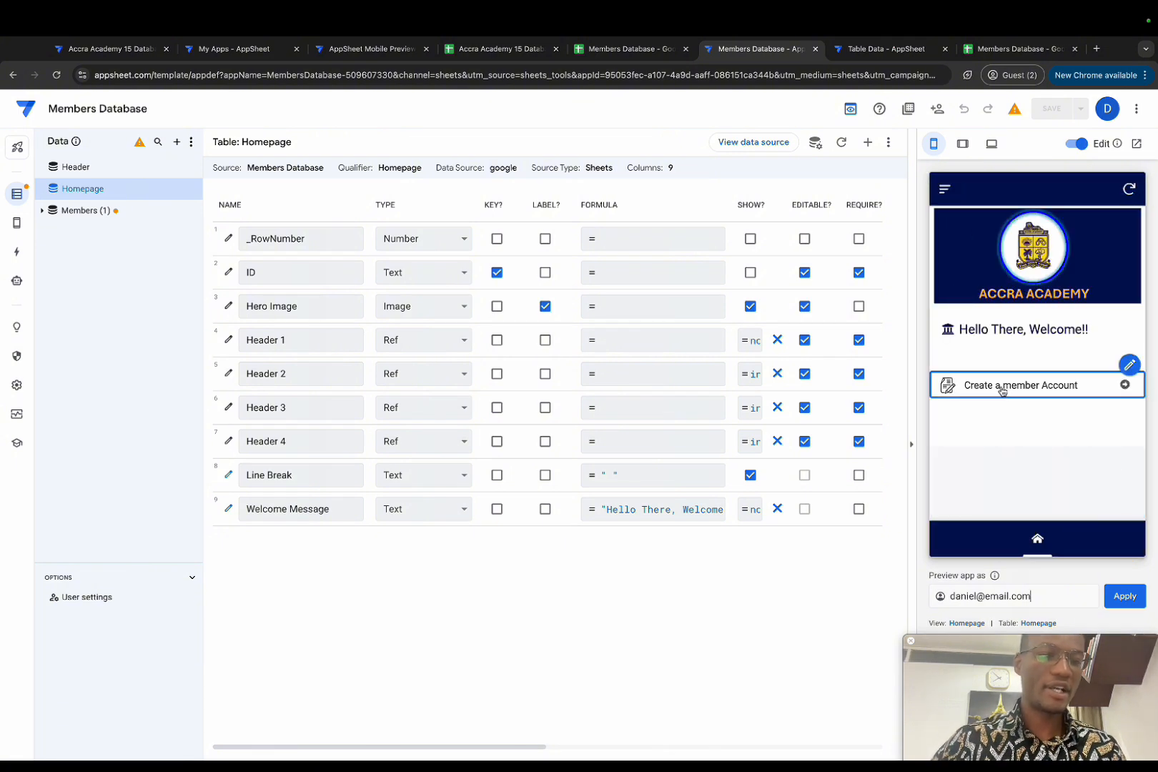
Step: Check the Create a member Account form in the preview, then return home
left_click(1003, 390)
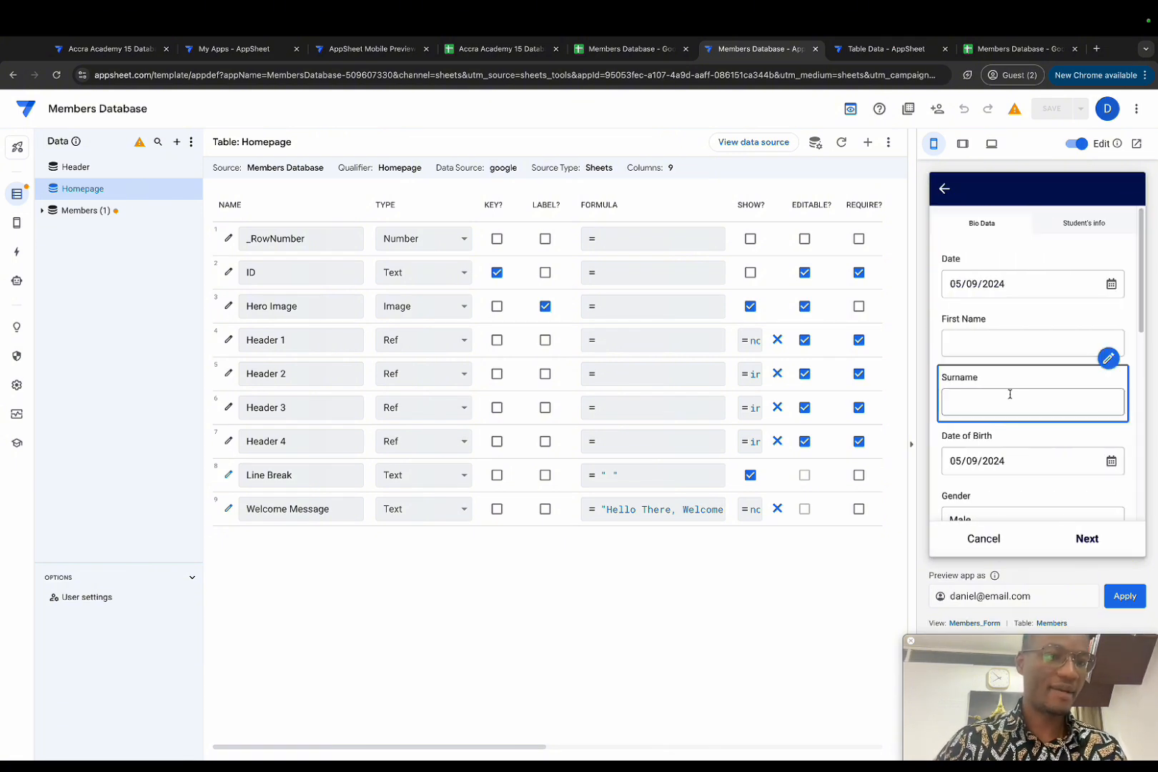
scroll(1021, 420, "down", 10)
left_click(942, 189)
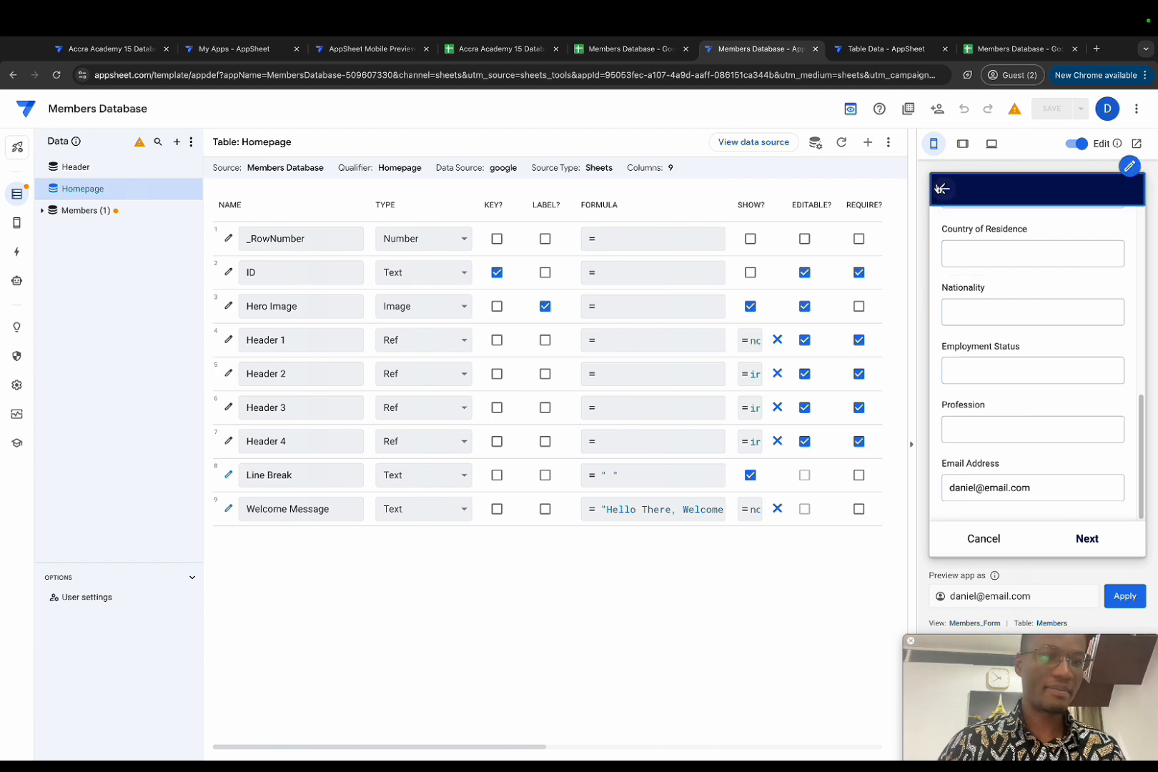
Step: Reload the editor and check My Profile, My Contributions and News Post in the member preview
left_click(55, 80)
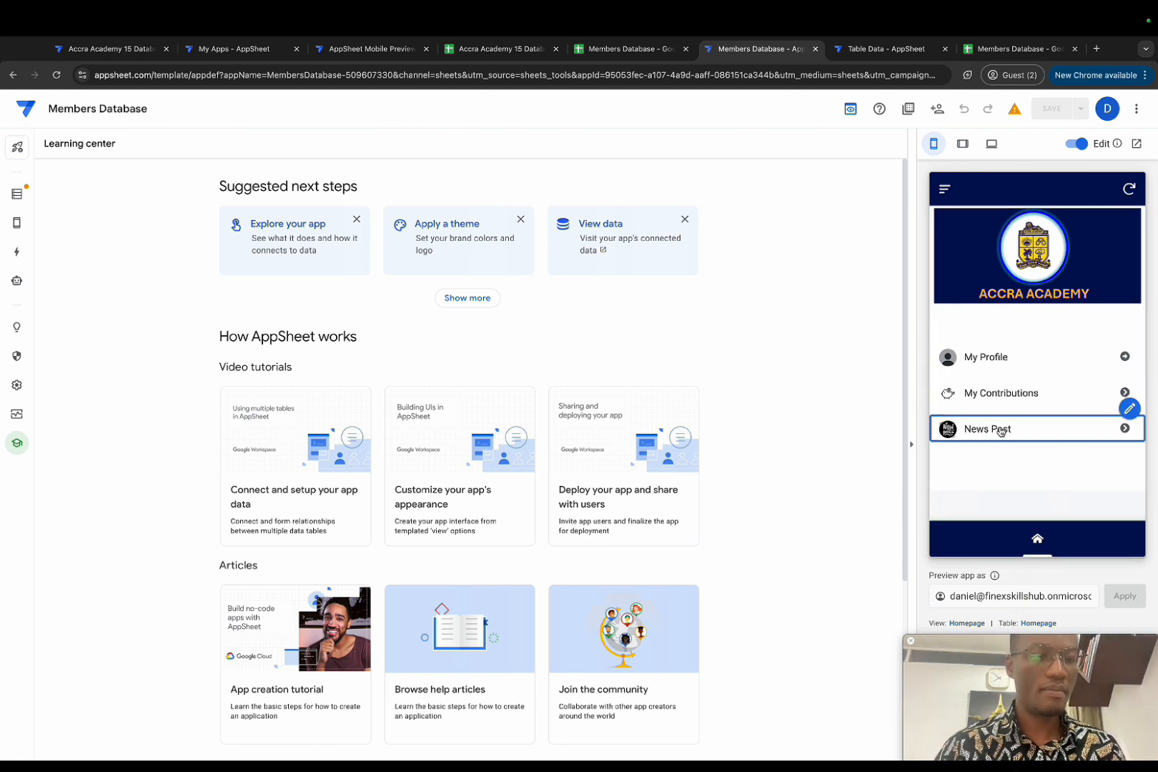
left_click(988, 357)
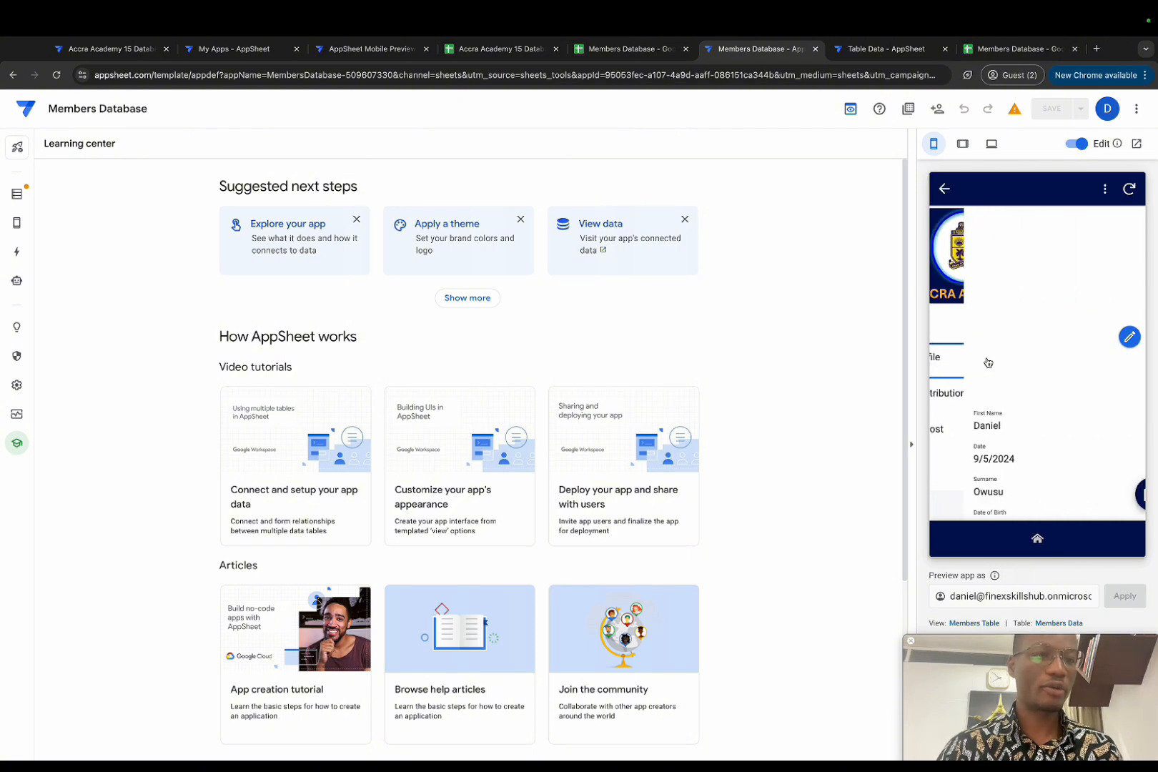
left_click(945, 189)
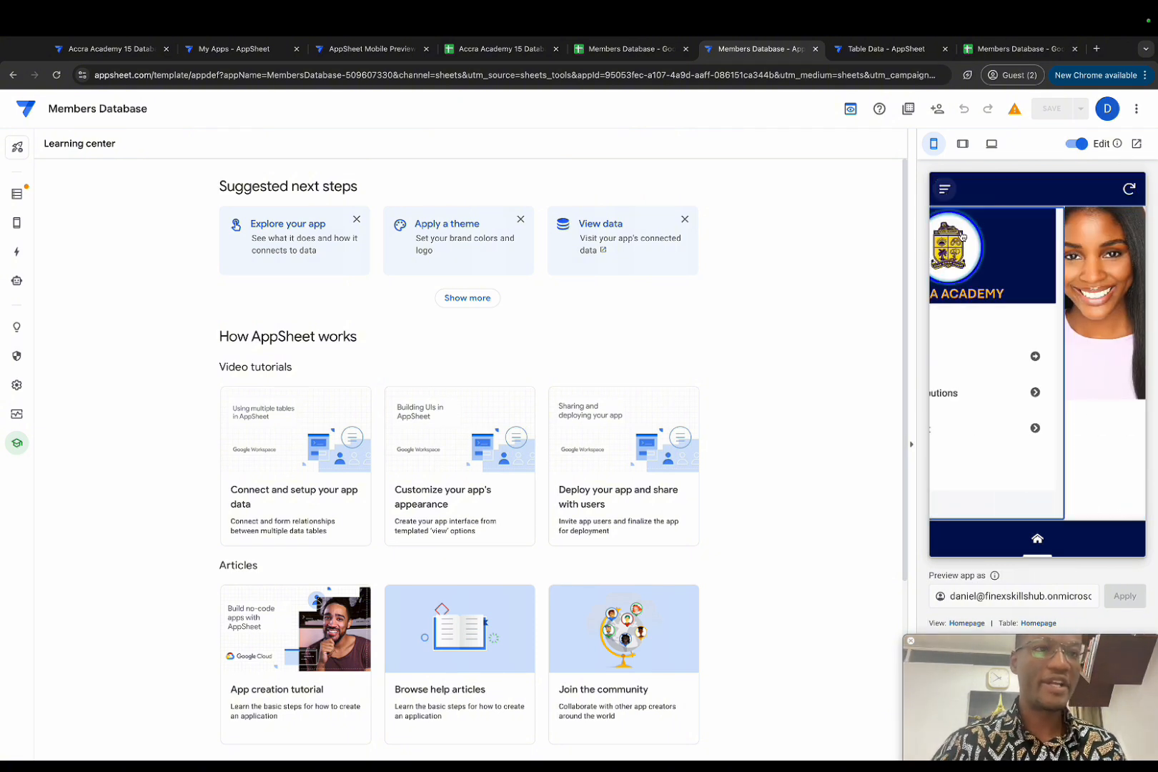
left_click(979, 391)
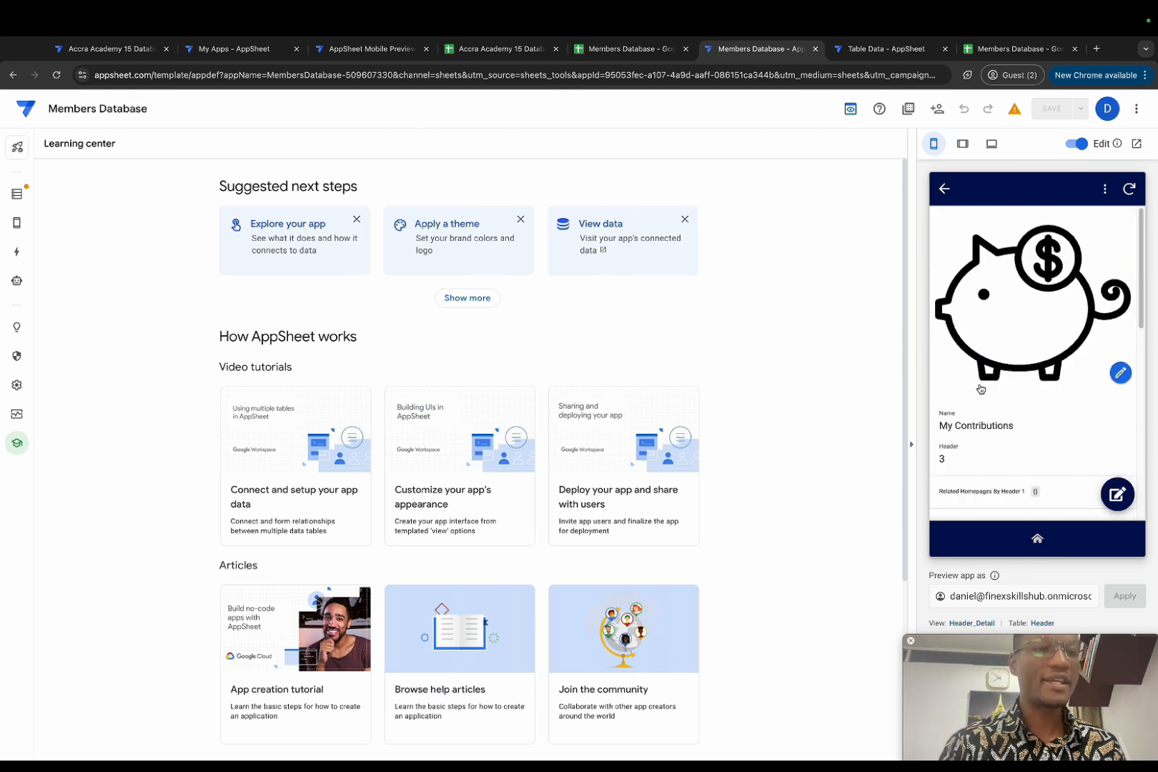
left_click(944, 188)
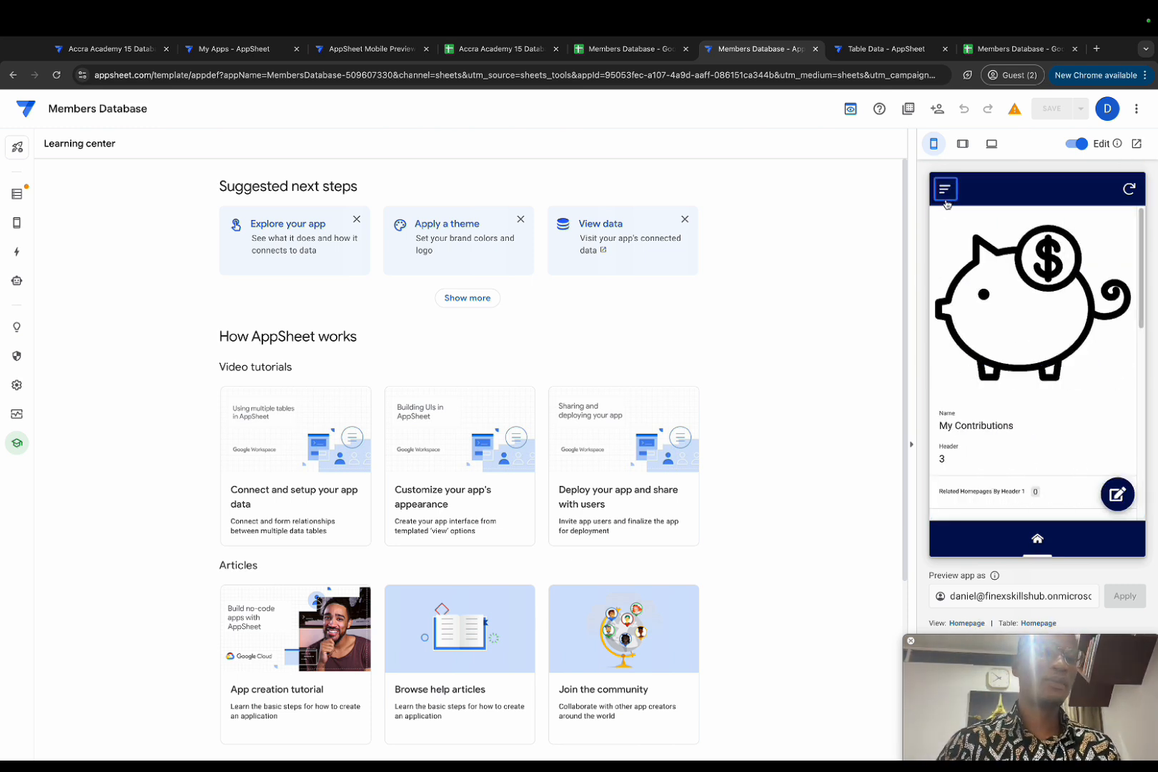
left_click(981, 428)
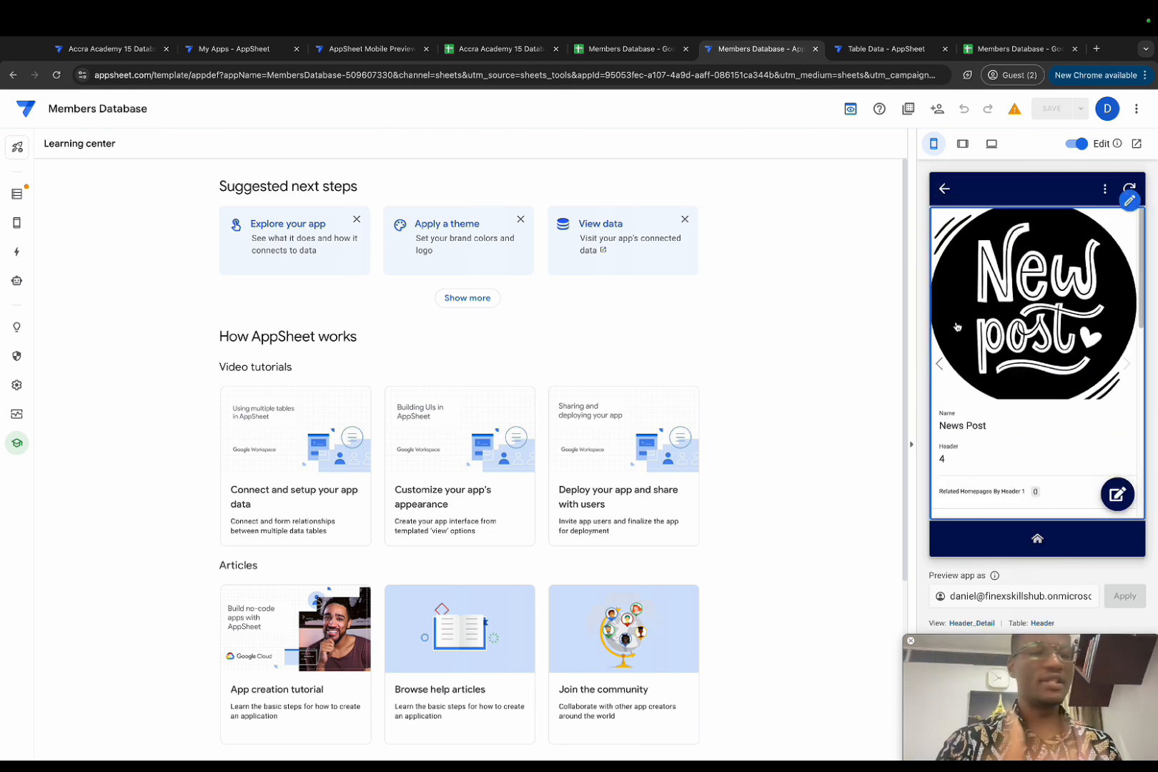
left_click(944, 190)
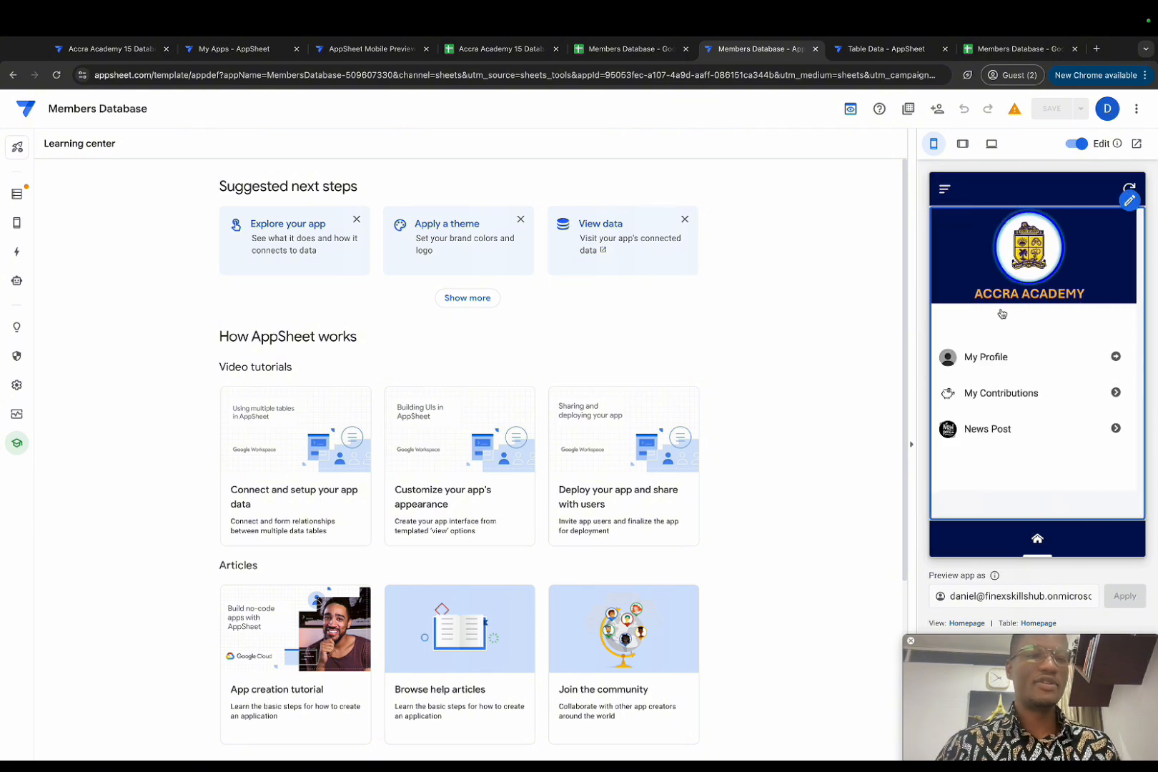